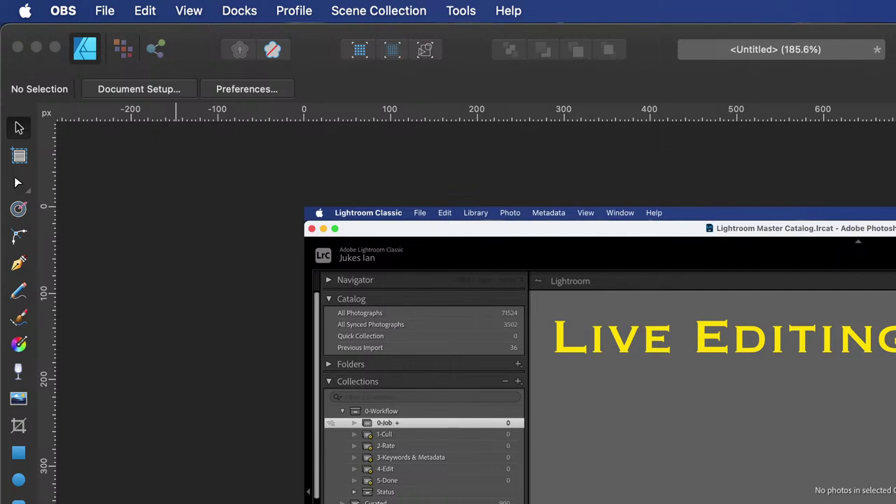
Switch to Lightroom Classic
key(super+Tab)
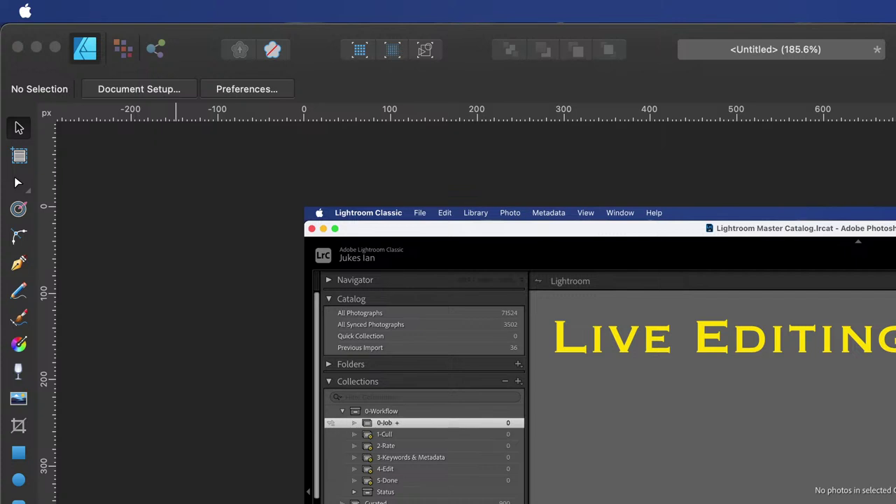
key(super+Tab)
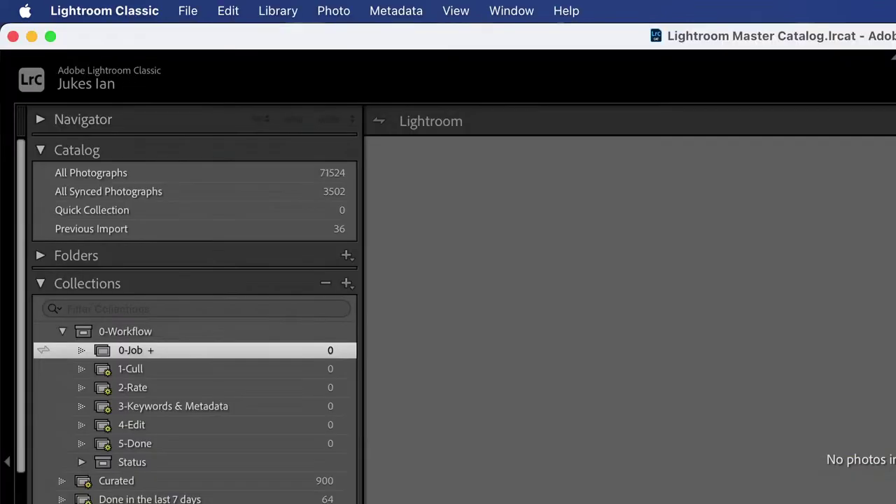
key(super+Tab)
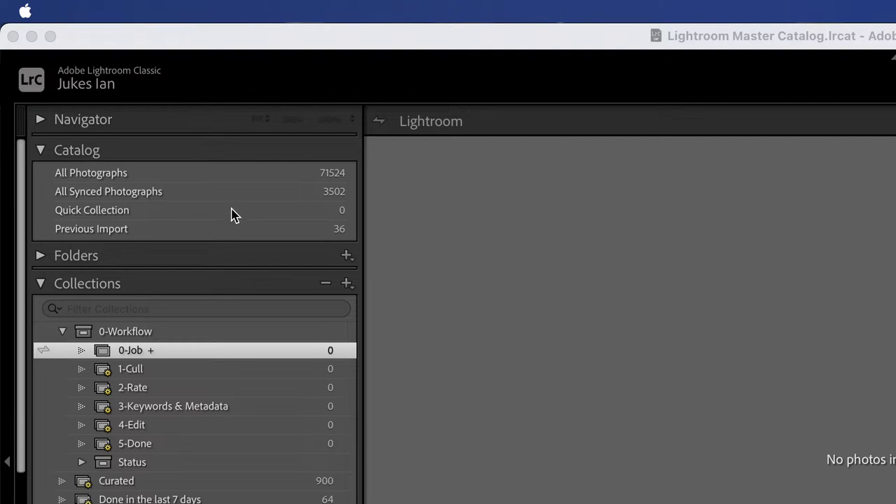
key(shift+f)
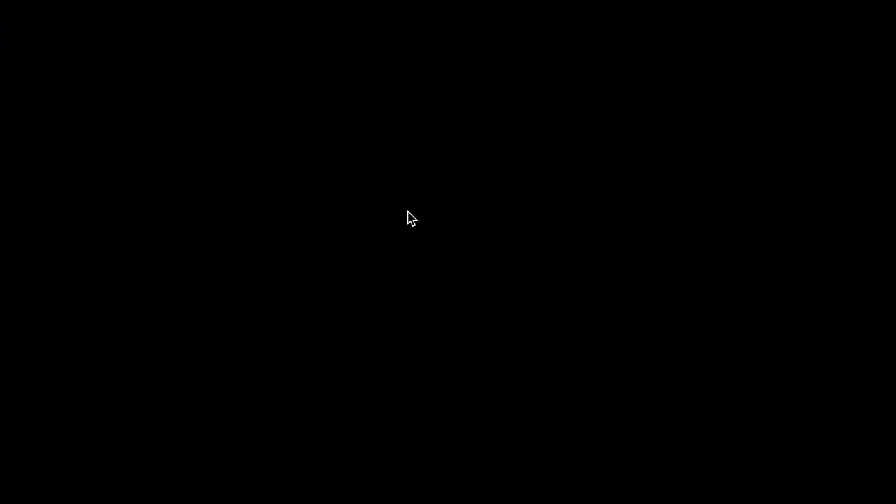
key(l)
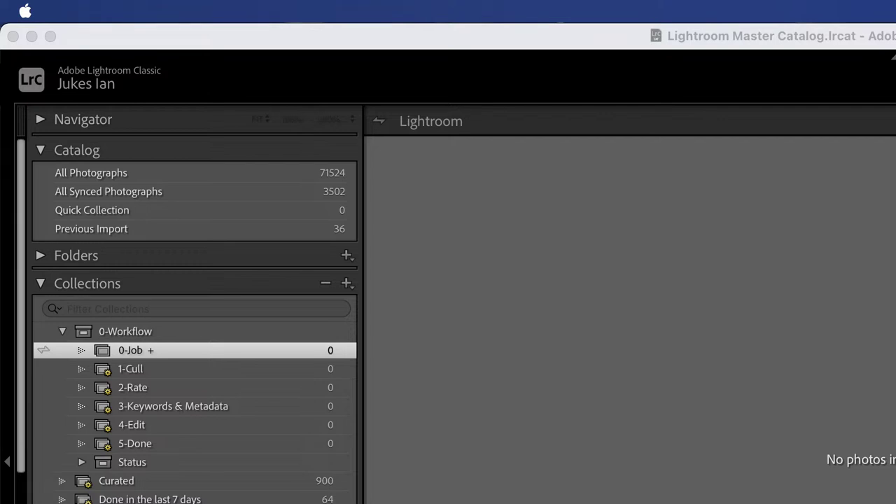
key(super+Tab)
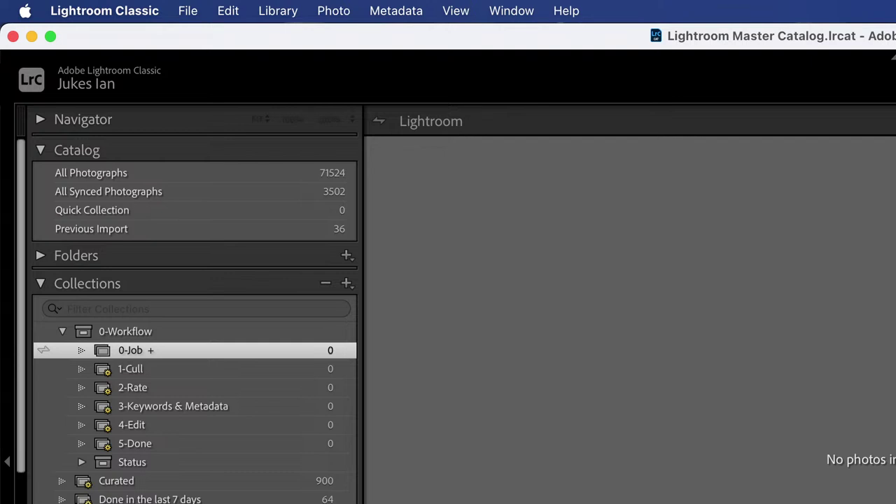
Switch to Finder, open the Import Me folder and preview the photo _R014719.DNG
key(super+Tab)
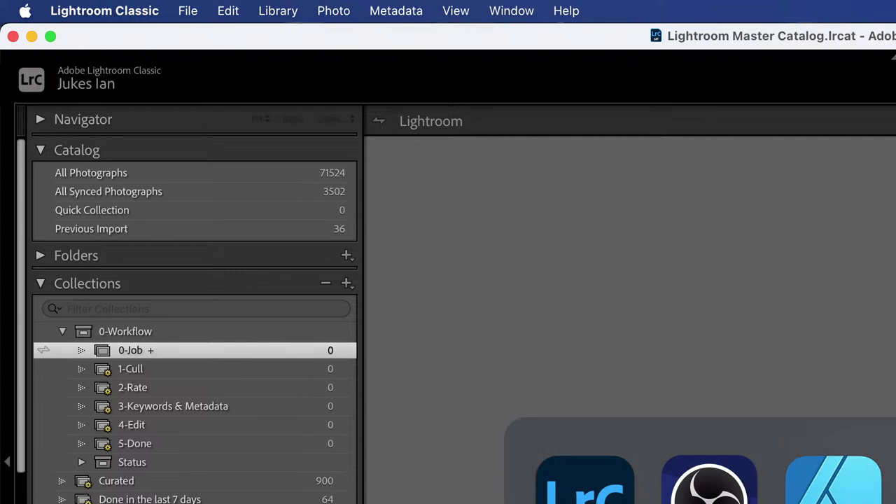
key(super+Tab)
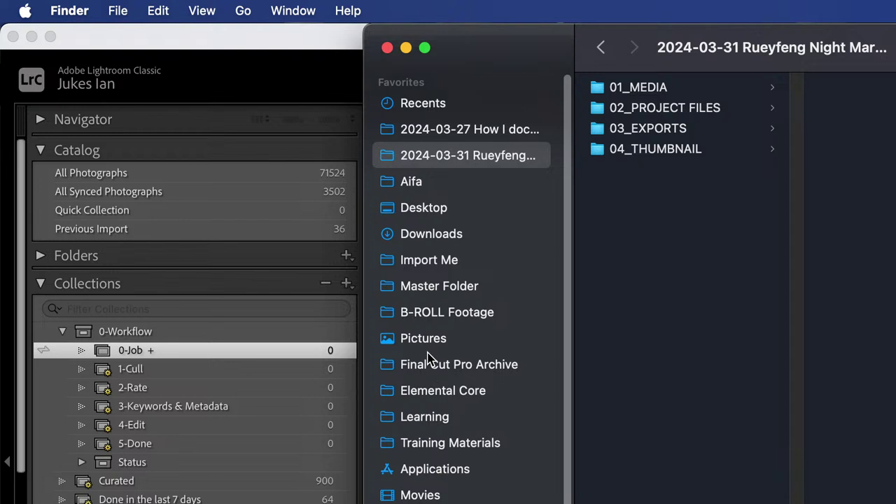
click(425, 273)
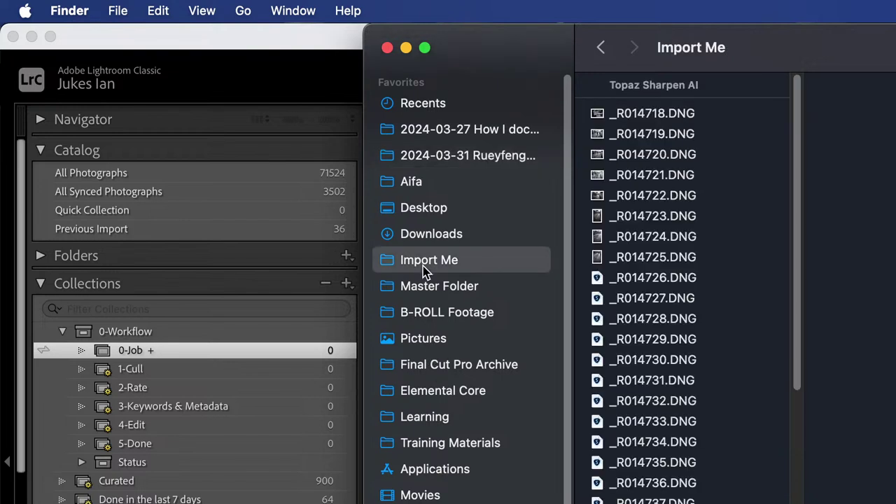
click(690, 139)
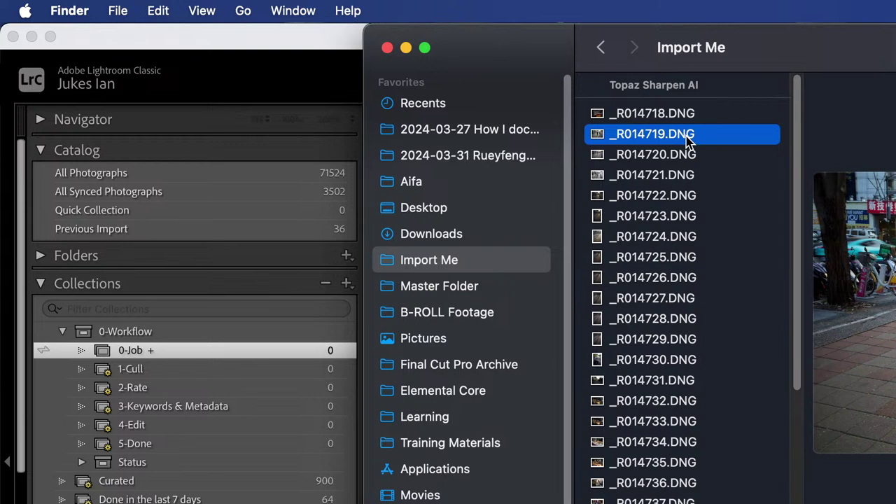
Switch to ON1 Photo Keyword AI 2023 and quit it
key(super+Tab)
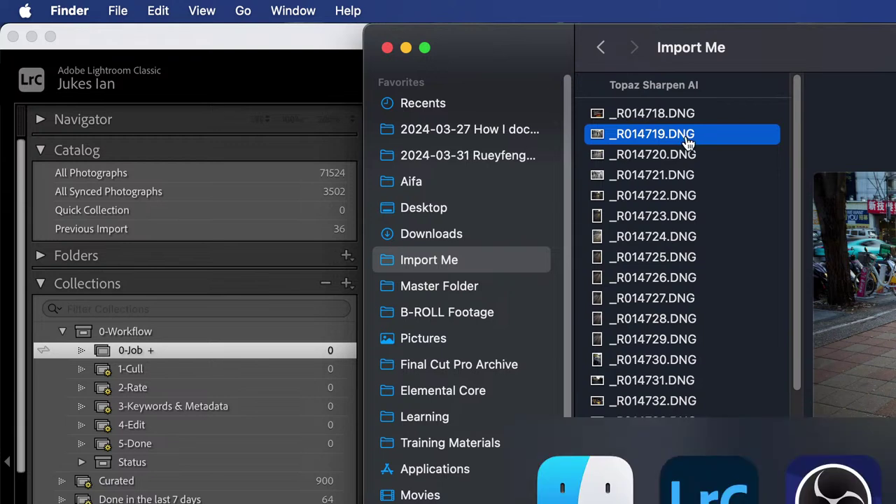
key(super+Tab)
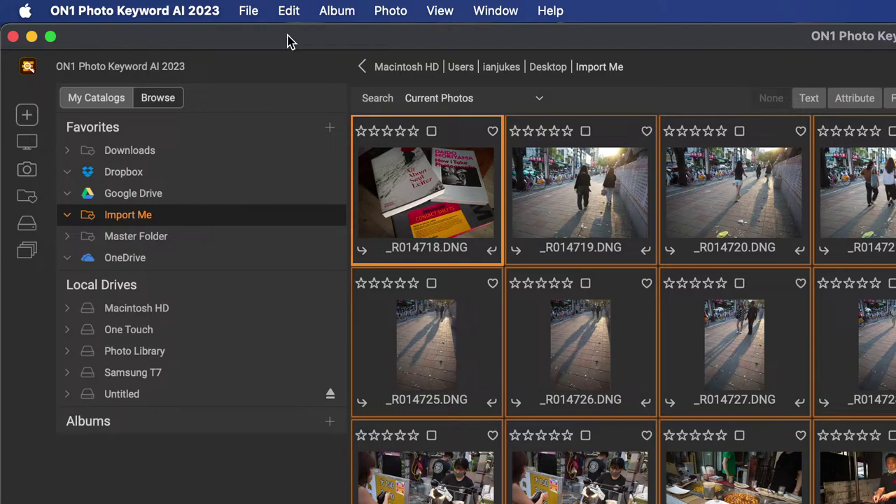
key(super+q)
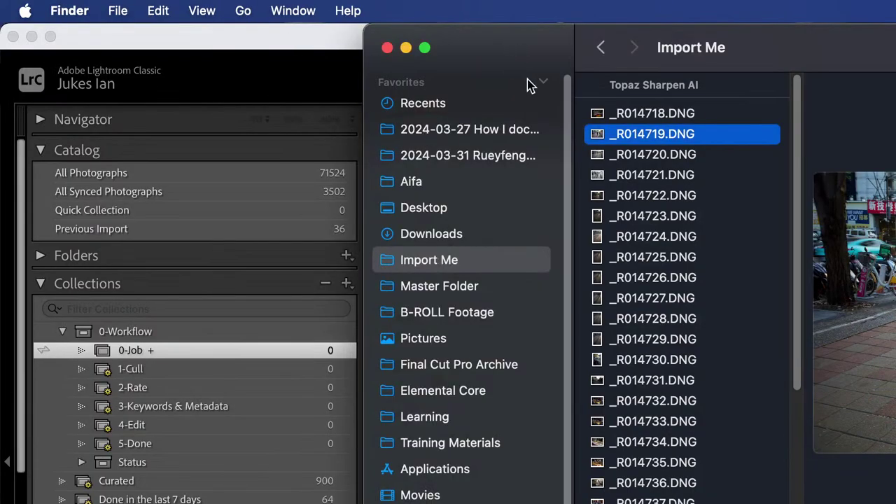
Return to Lightroom Classic and import all photos from the Import Me folder on the desktop
click(337, 79)
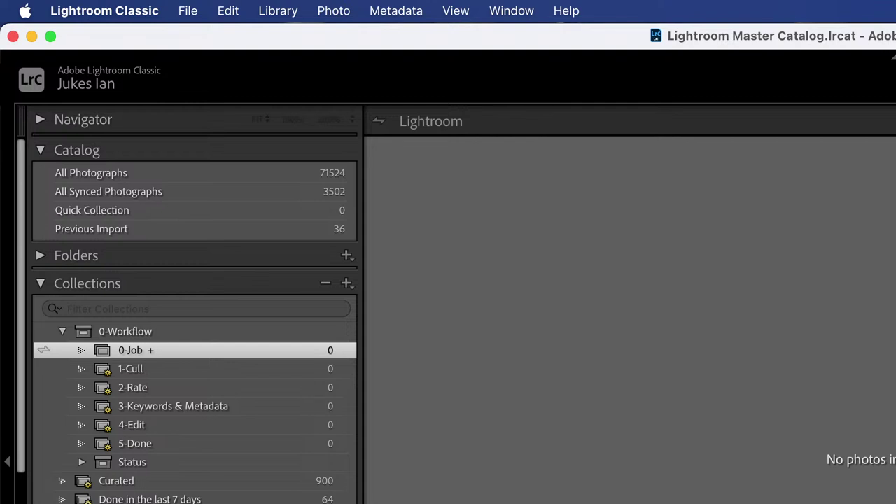
key(super+shift+i)
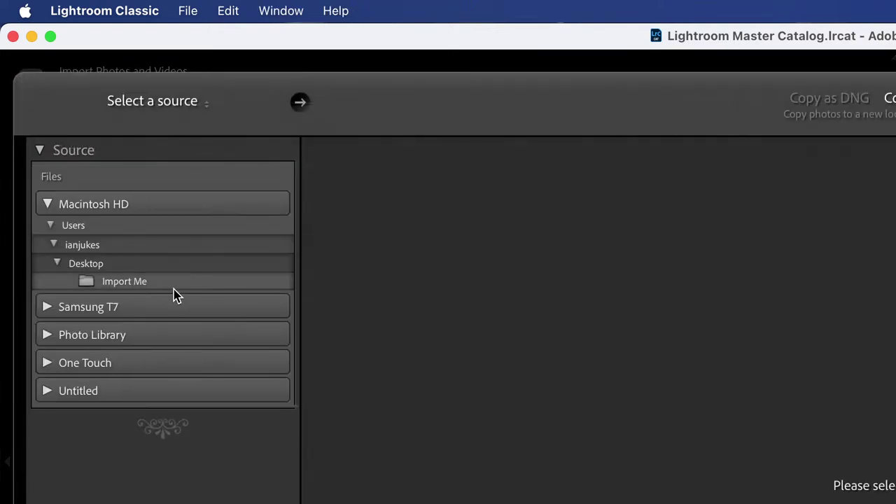
click(154, 288)
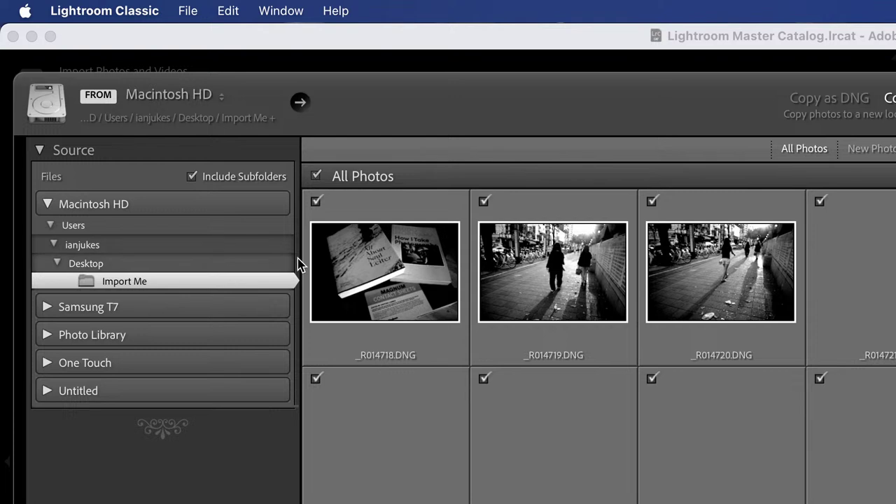
mouse_move(325, 252)
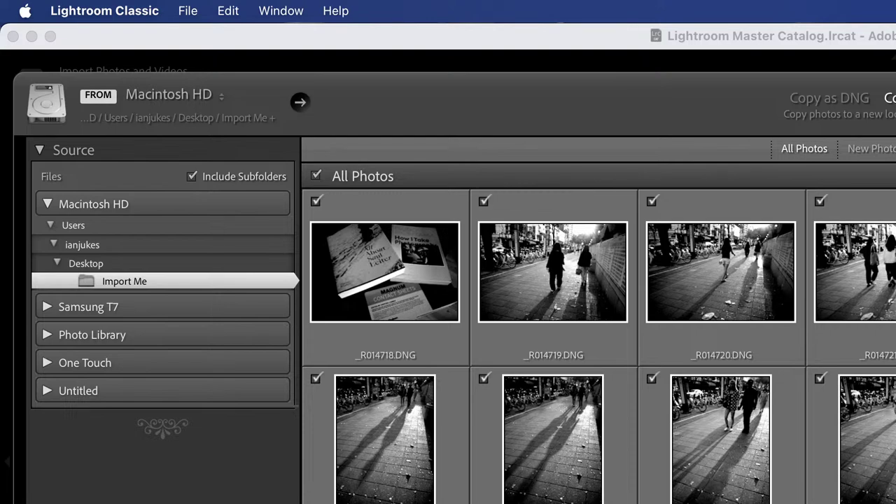
key(Return)
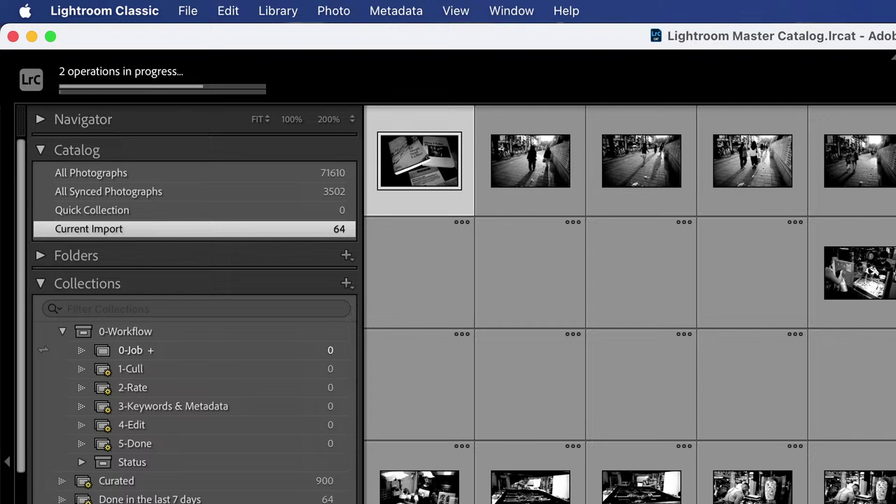
key(super+Tab)
key(super+Tab)
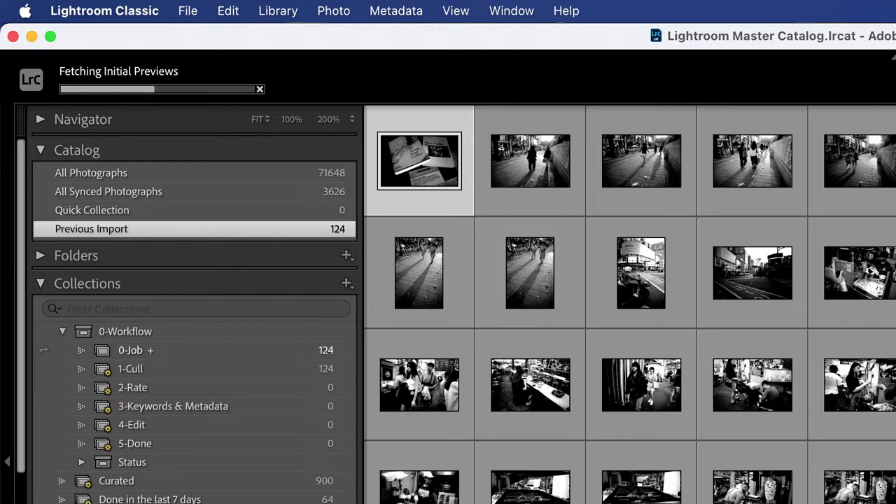
key(super+Tab)
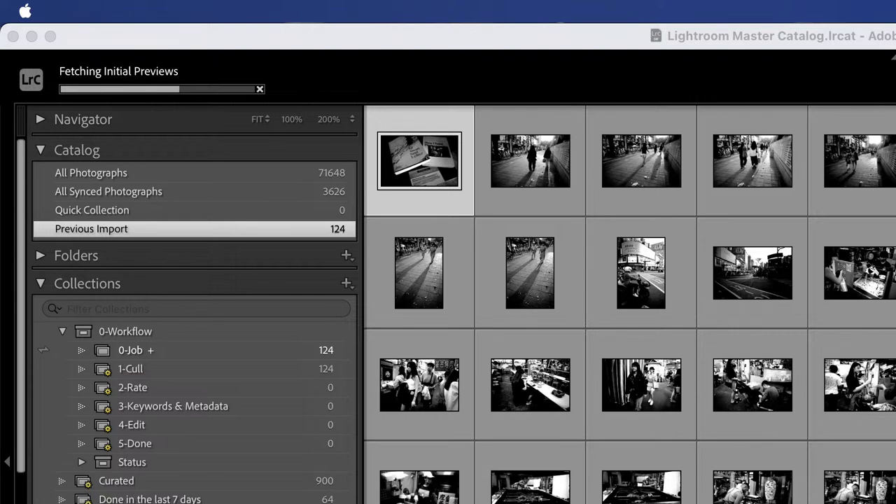
key(super+Tab)
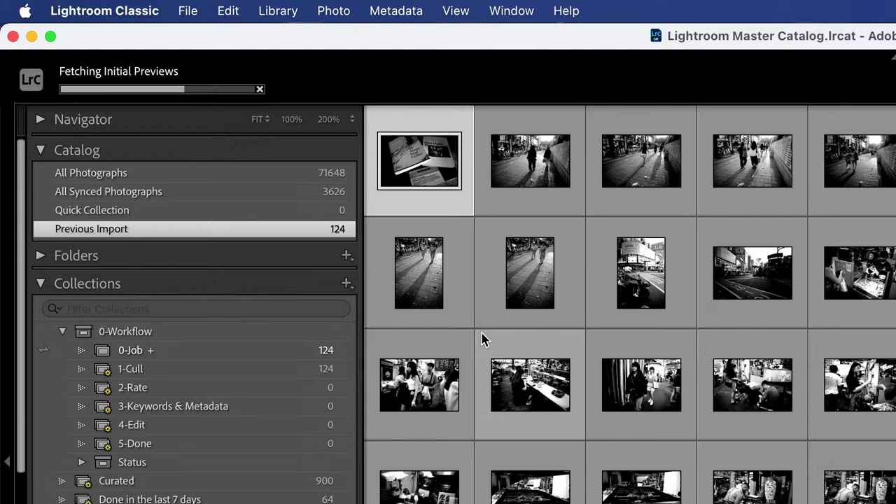
Hide the side panels and the module bar, and show the photo grid in full screen
key(Tab)
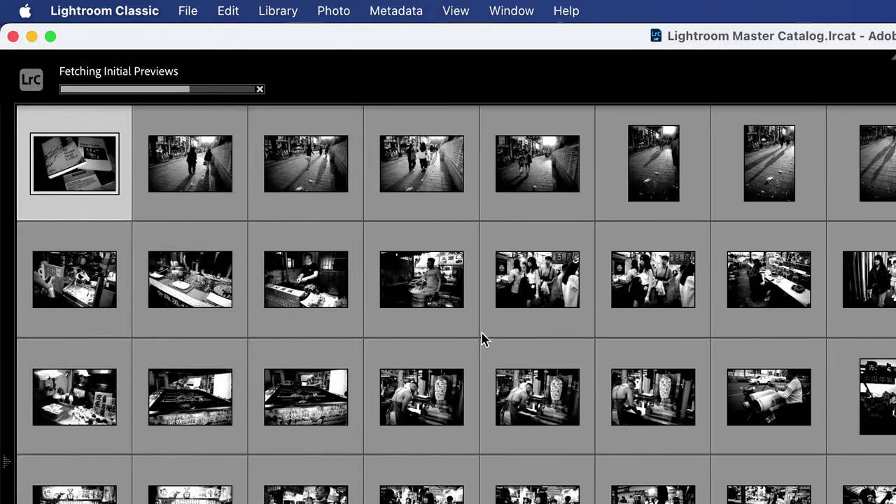
key(F5)
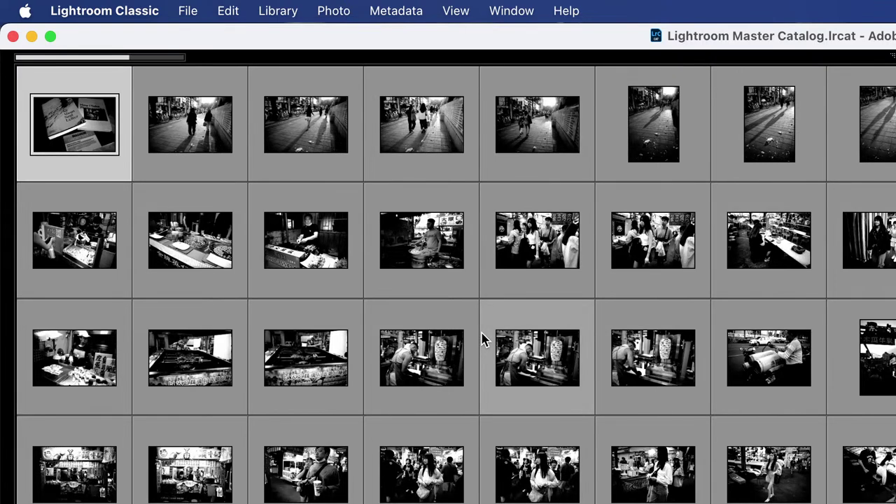
key(shift+f)
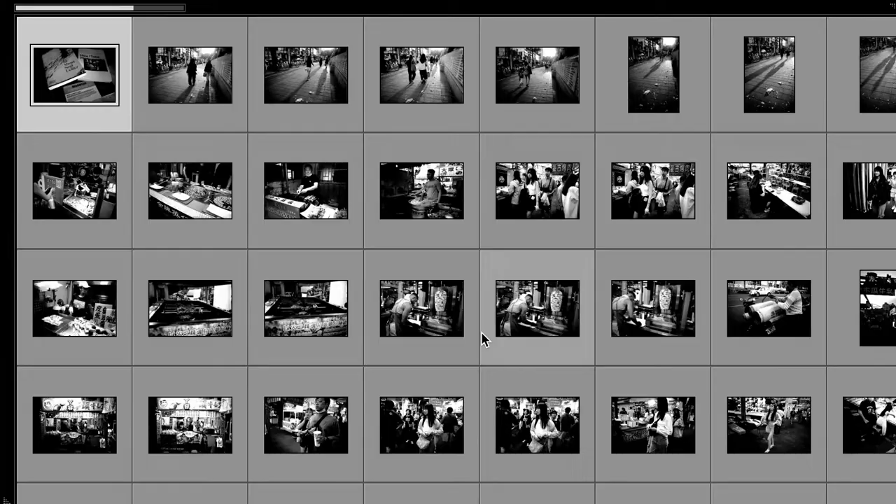
Enlarge the grid thumbnails by four sizes and open the 1-Cull collection in the 0-Workflow set
key(equal)
key(equal)
key(equal)
key(equal)
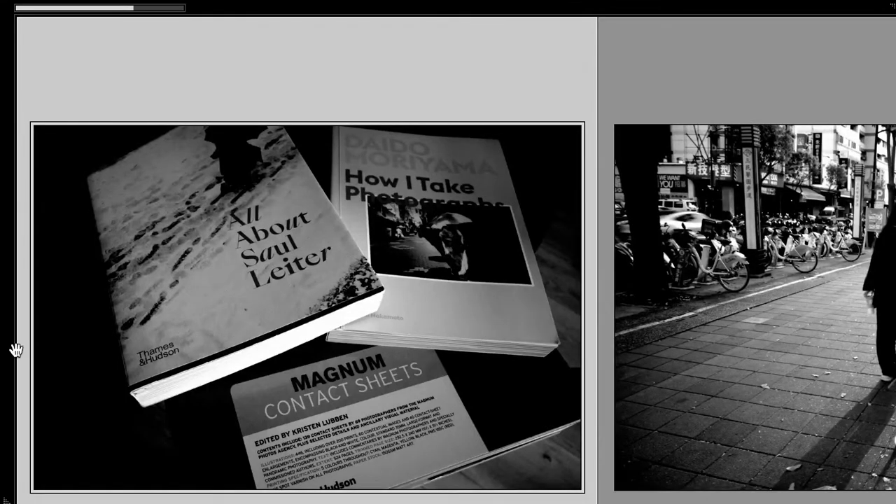
mouse_move(3, 498)
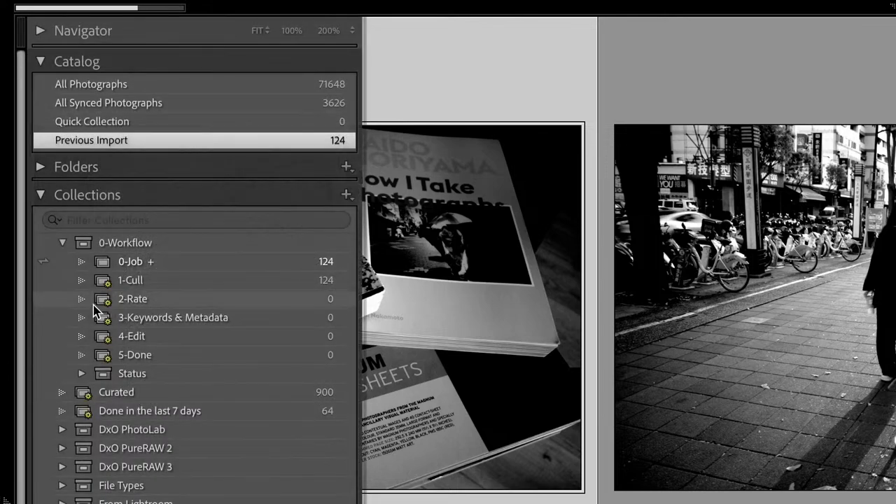
click(128, 282)
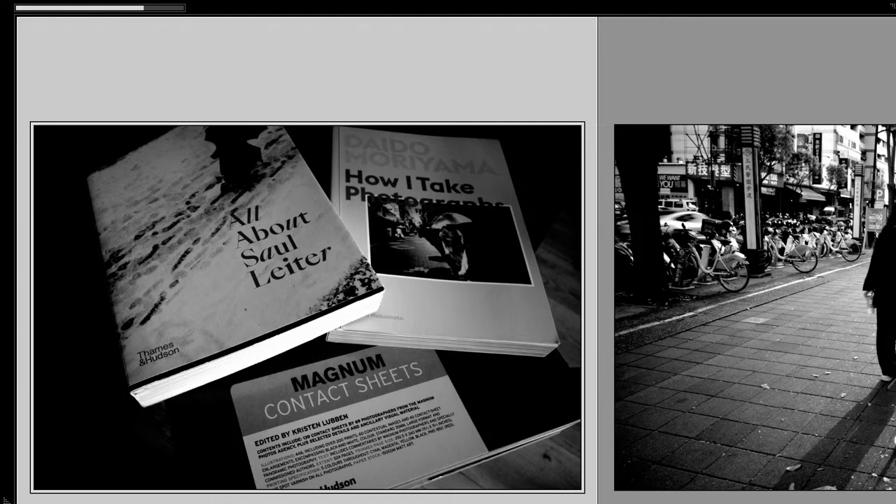
Go through the photos in the 1-Cull collection one by one up to the scooter rider and flag that photo as rejected
key(Right)
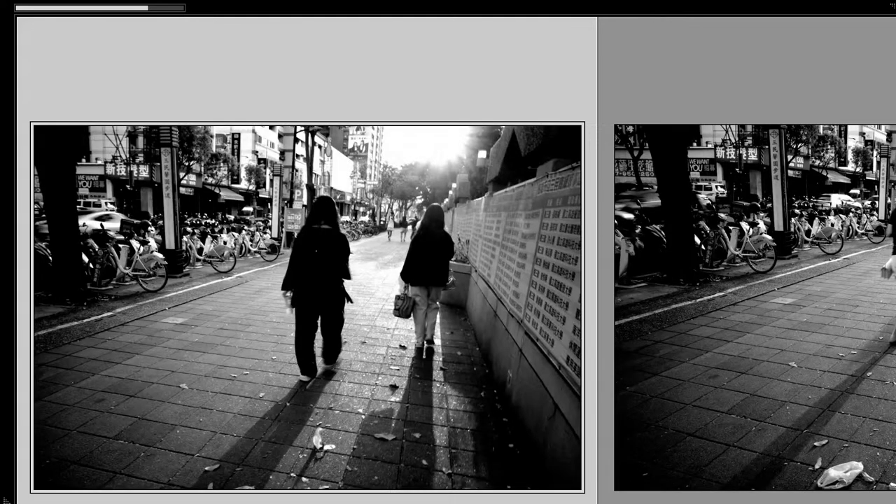
key(Right)
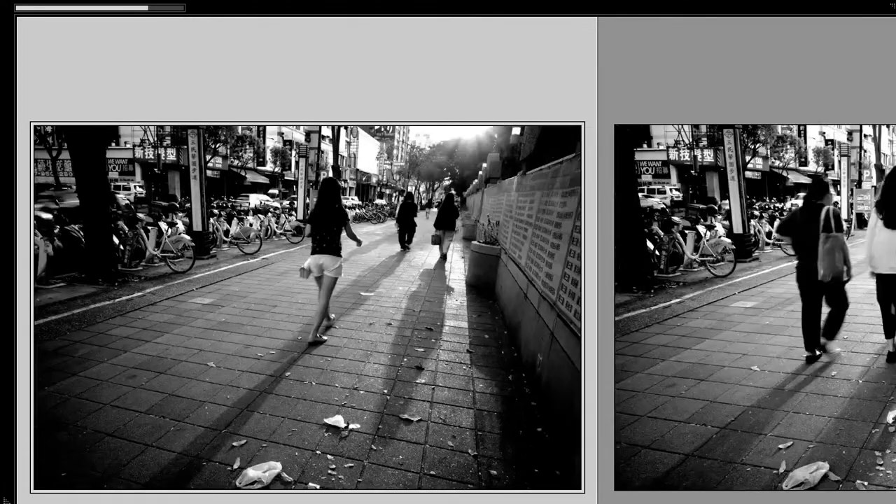
key(Right)
key(Right)
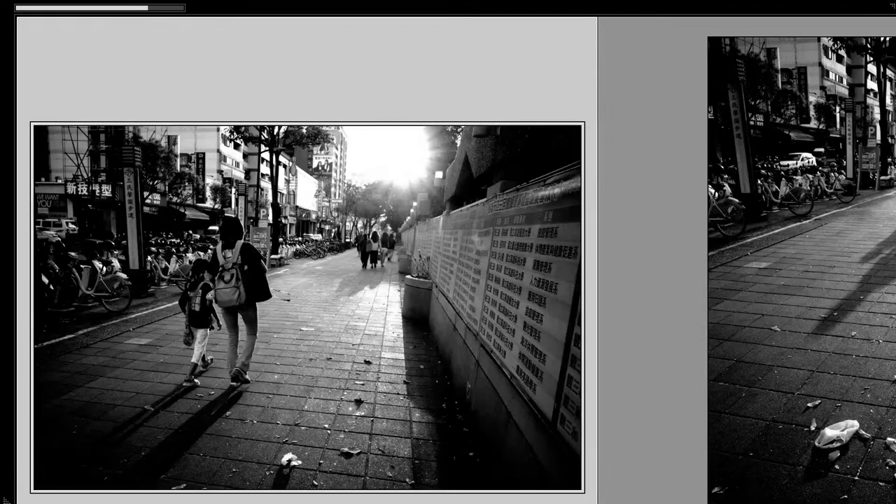
key(Right)
key(Right)
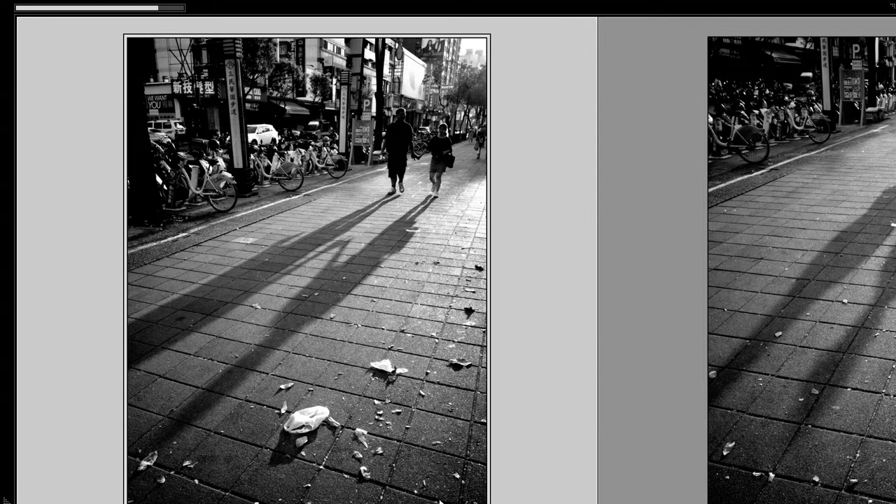
key(Right)
key(Right)
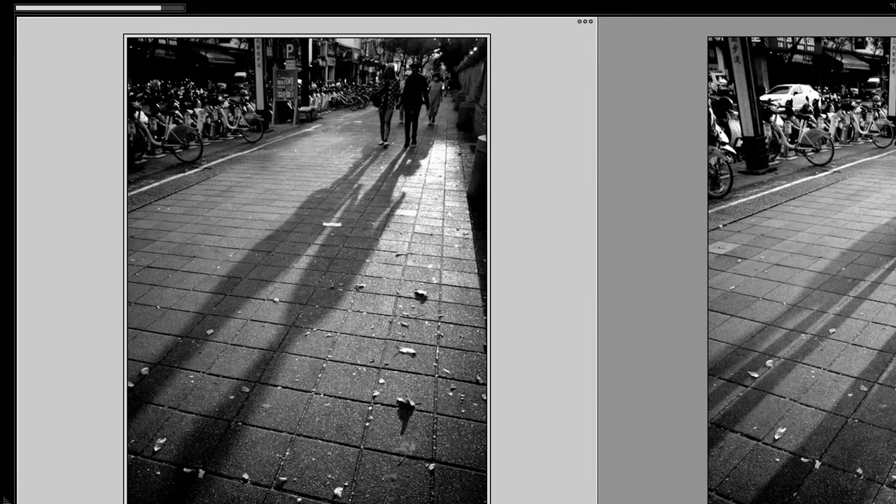
key(Right)
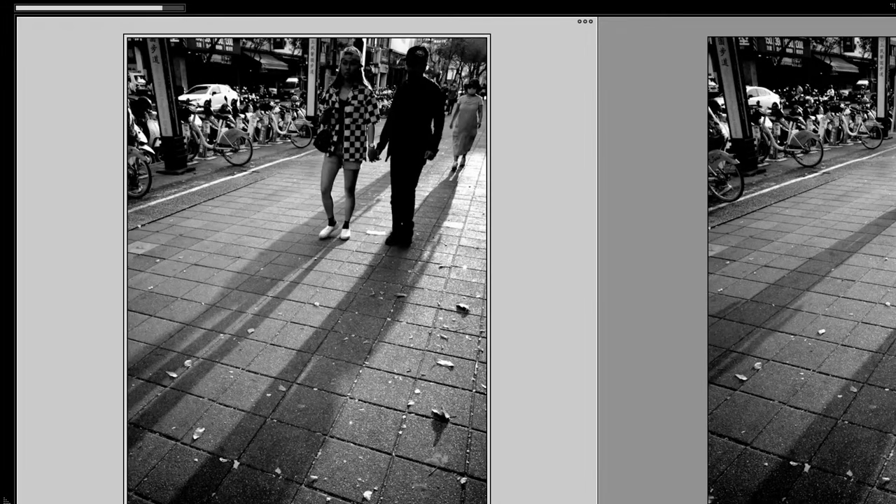
key(Right)
key(Right)
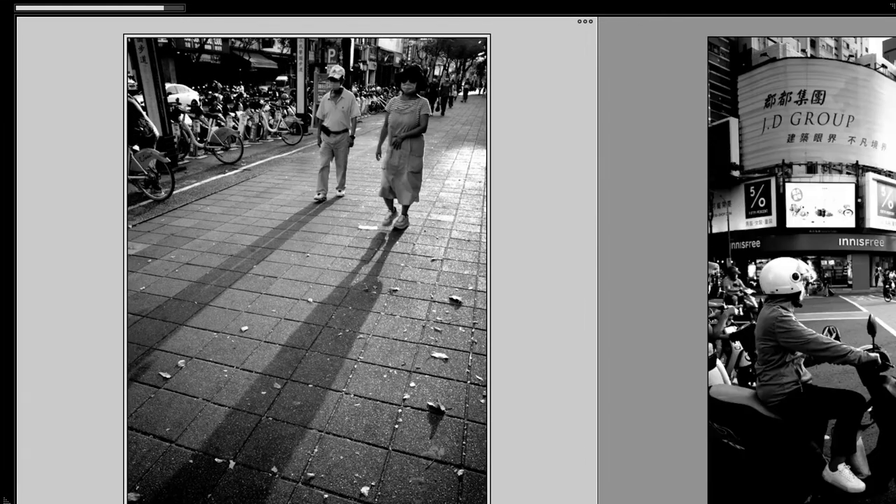
key(Right)
key(x)
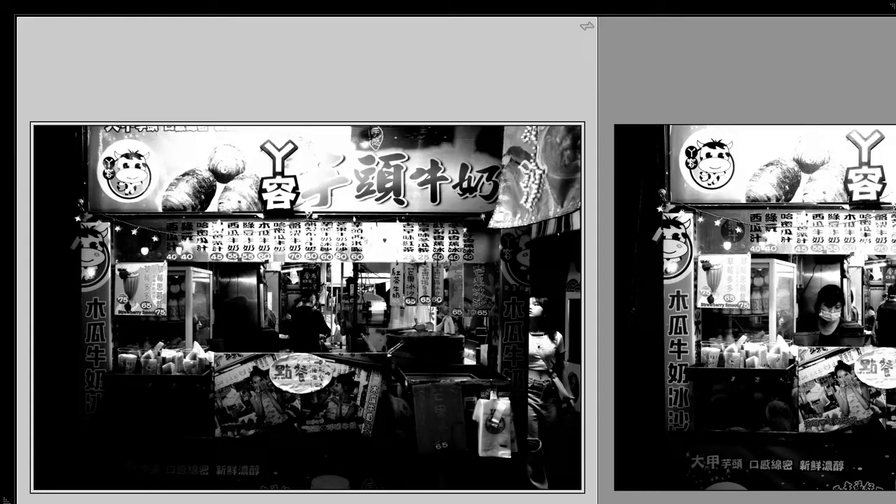
Flag the taro milk stall photo as rejected and cull the following 1-Cull photos one by one up to the shrimp tank
key(x)
key(Up)
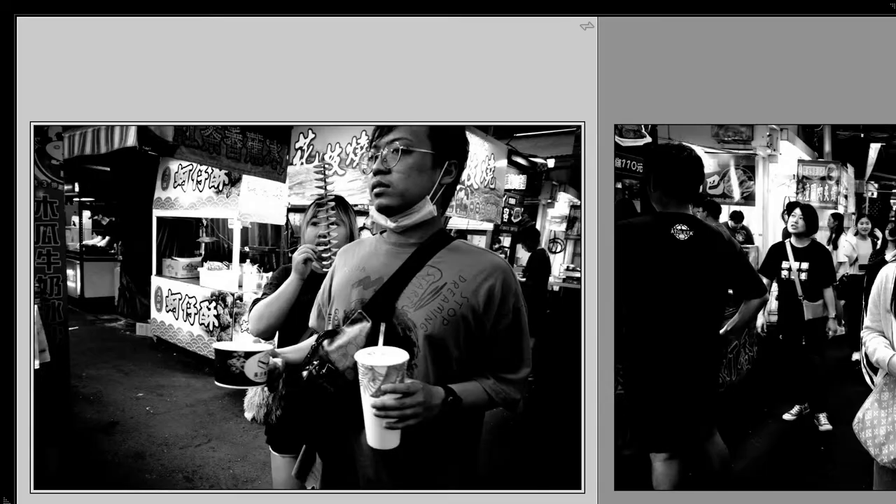
key(Up)
key(Up)
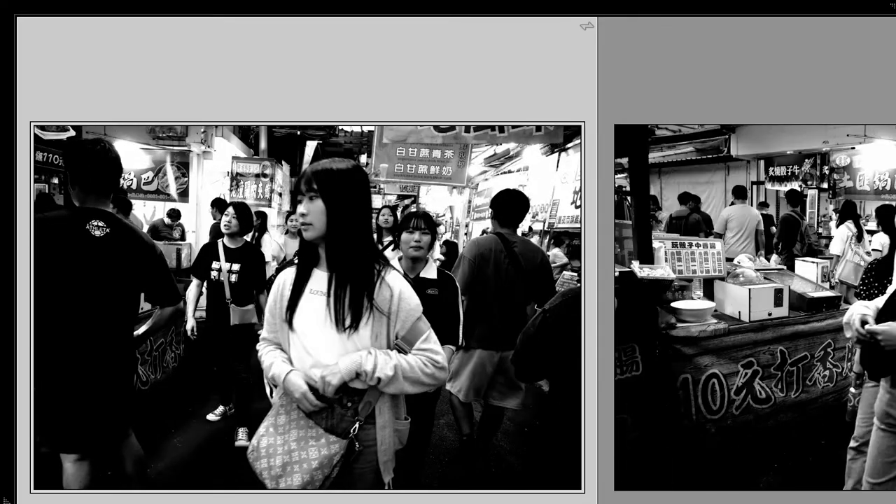
key(Up)
key(Up)
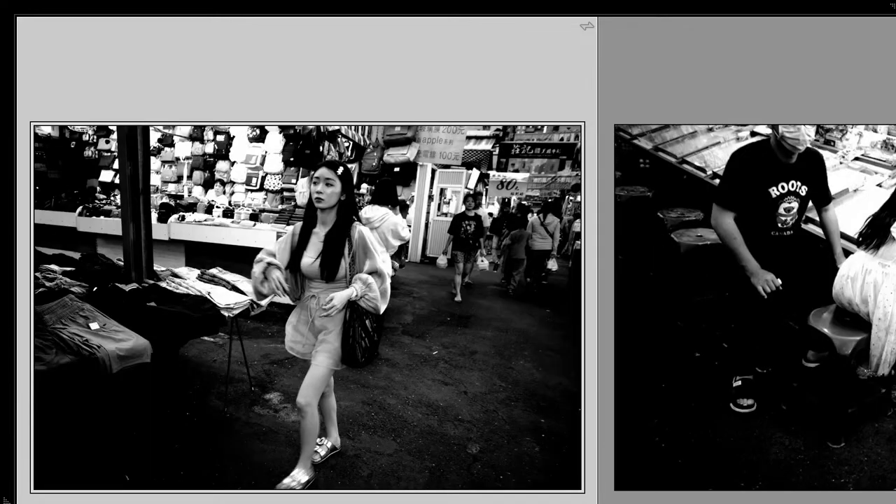
key(Up)
key(Up)
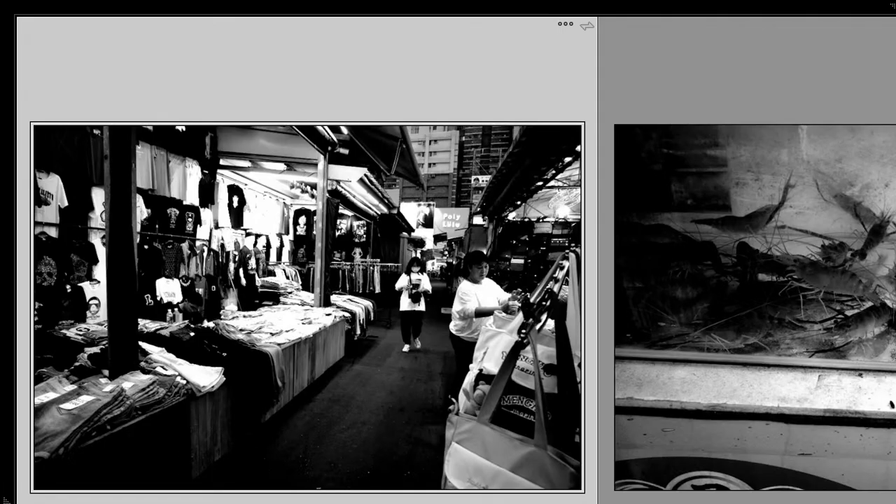
key(Up)
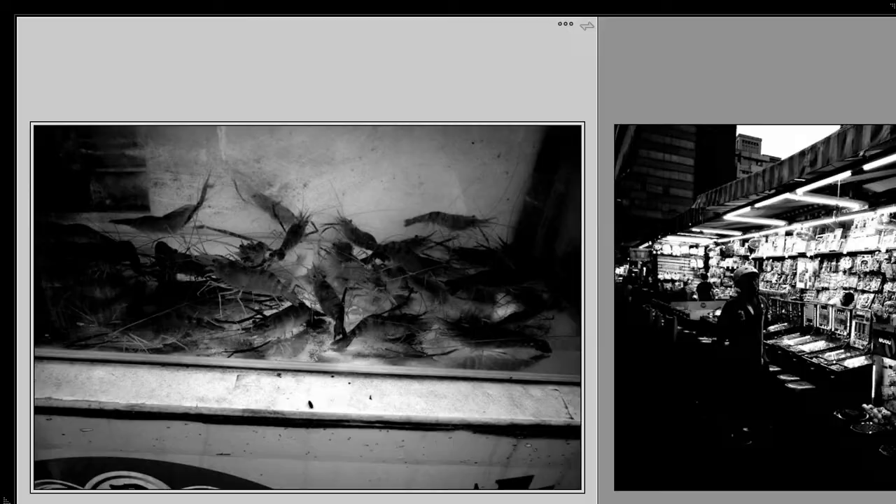
Cull the shrimp tank, street and arcade photos in turn, up to the shot of the boy aiming a toy pistol
key(Up)
key(Up)
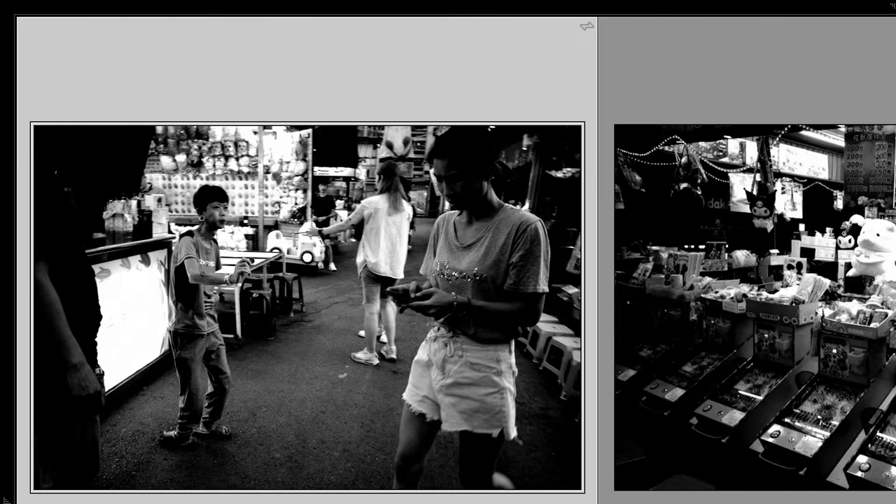
key(Up)
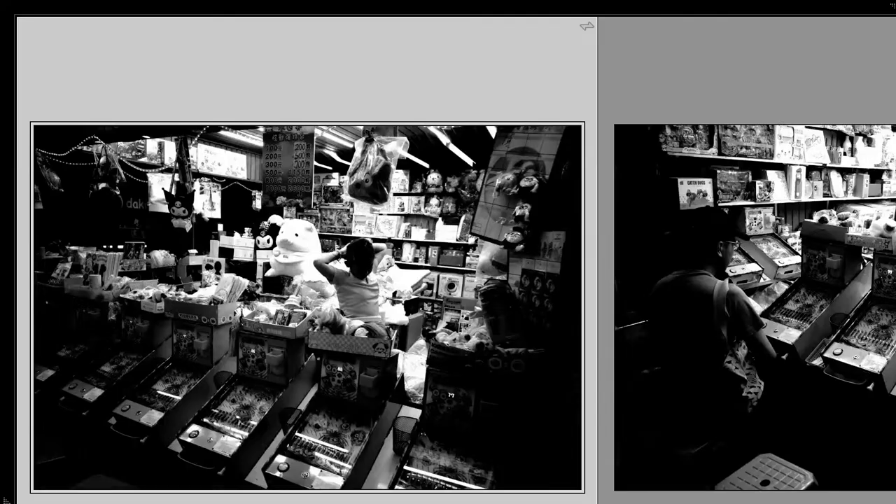
key(Up)
key(Up)
key(Up)
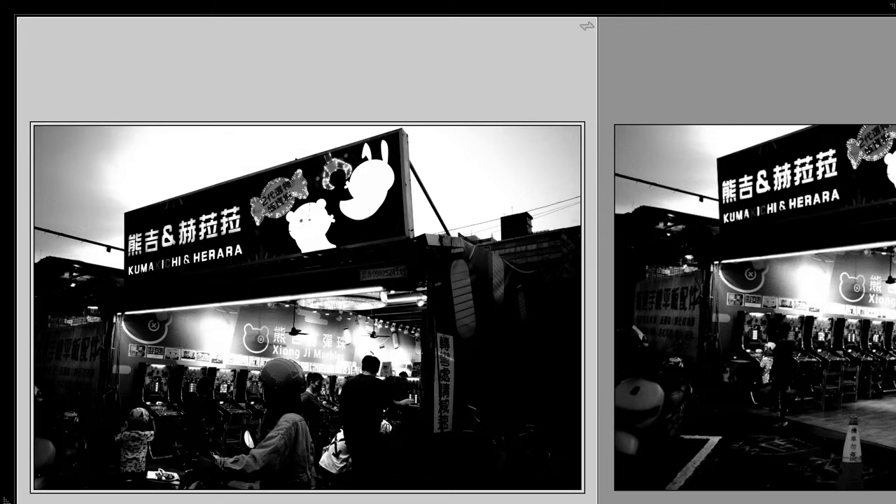
key(Up)
key(Up)
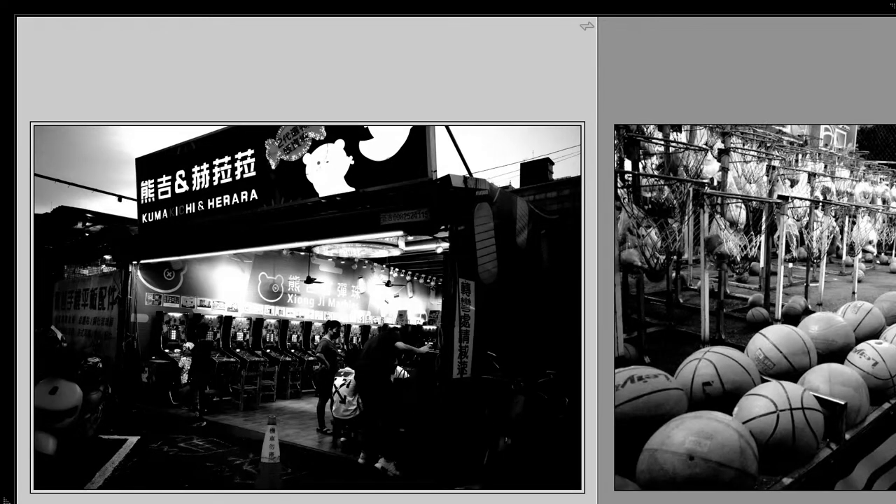
key(Up)
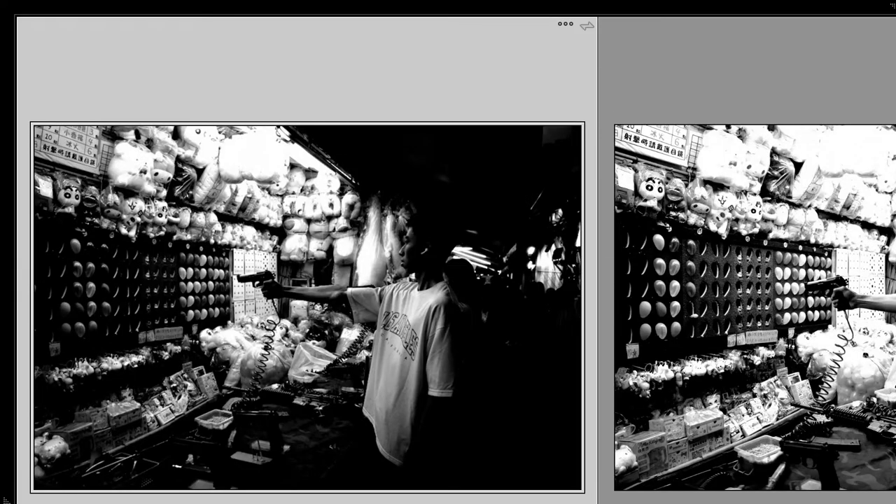
Cull the shooting gallery, ring-toss and tile-game photos in turn, up to the closer shot of the wheelchair users with the Kuromi bag
key(Up)
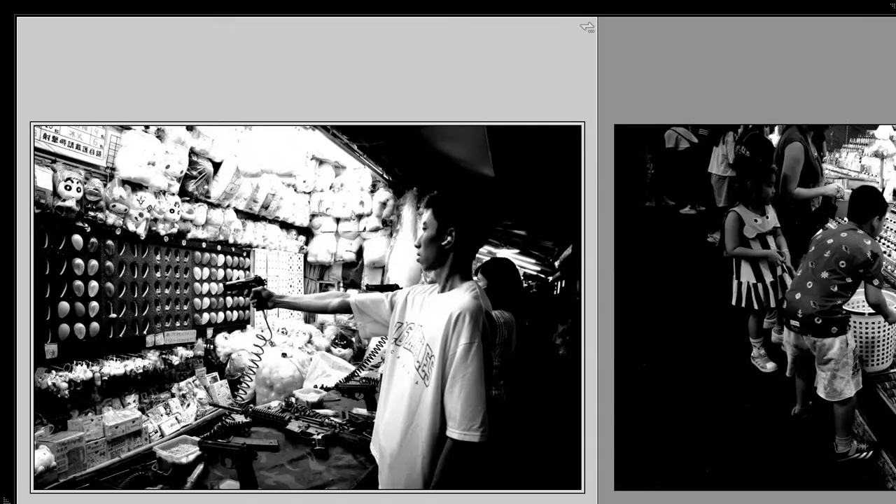
key(Up)
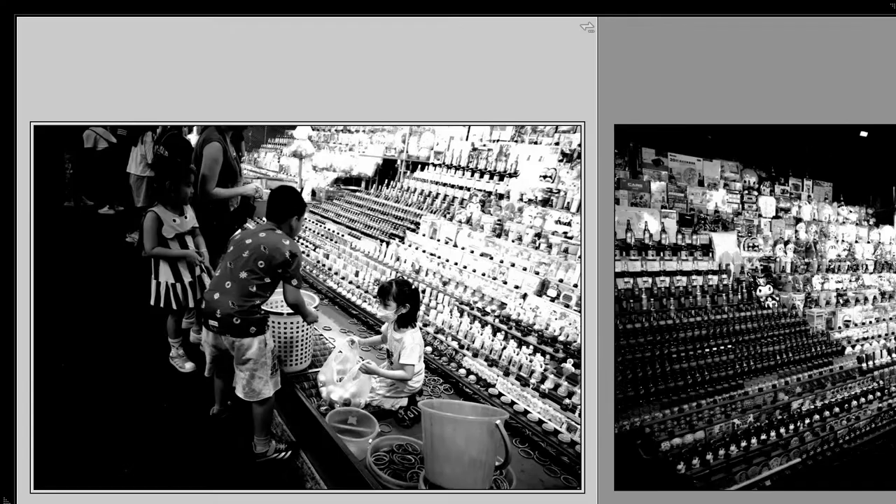
key(Up)
key(Up)
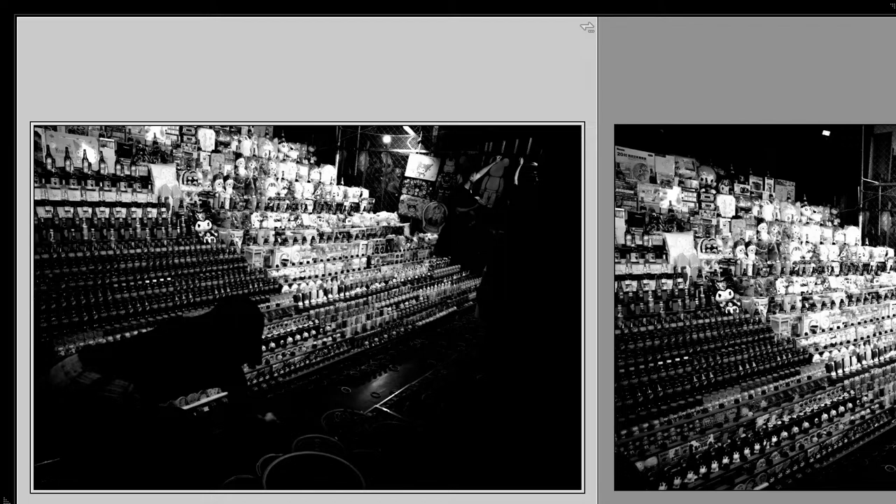
key(Up)
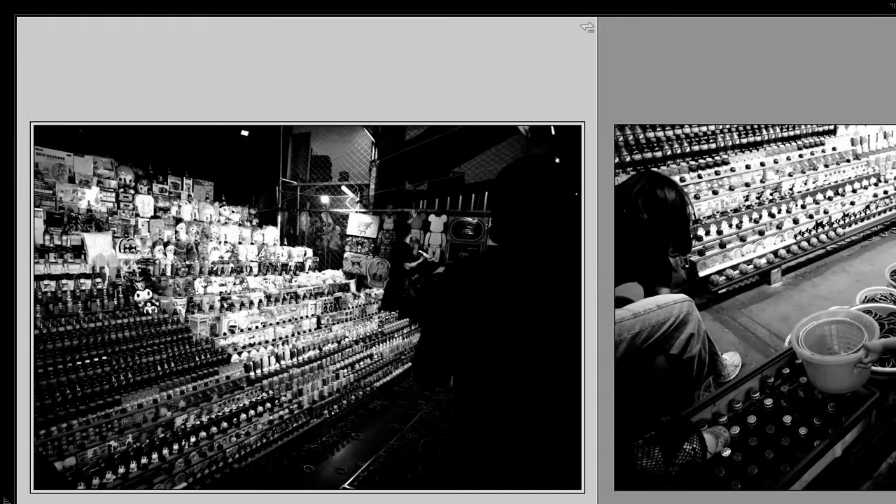
key(Up)
key(Up)
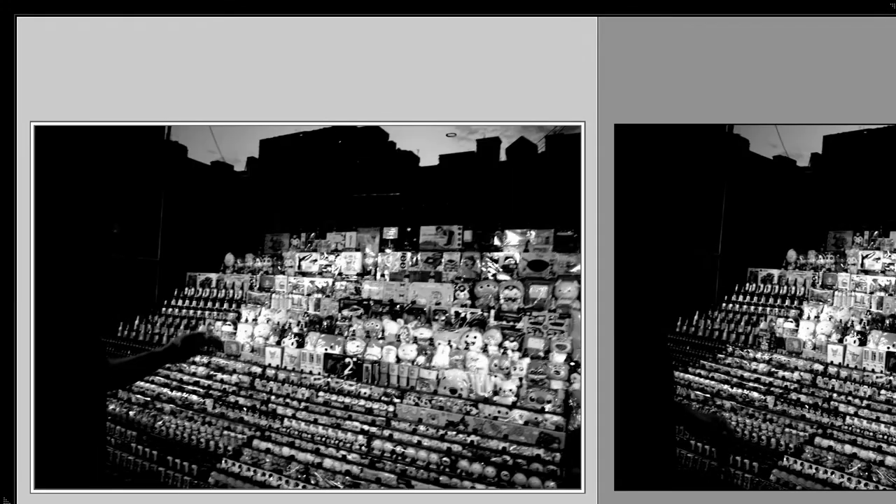
key(Up)
key(Up)
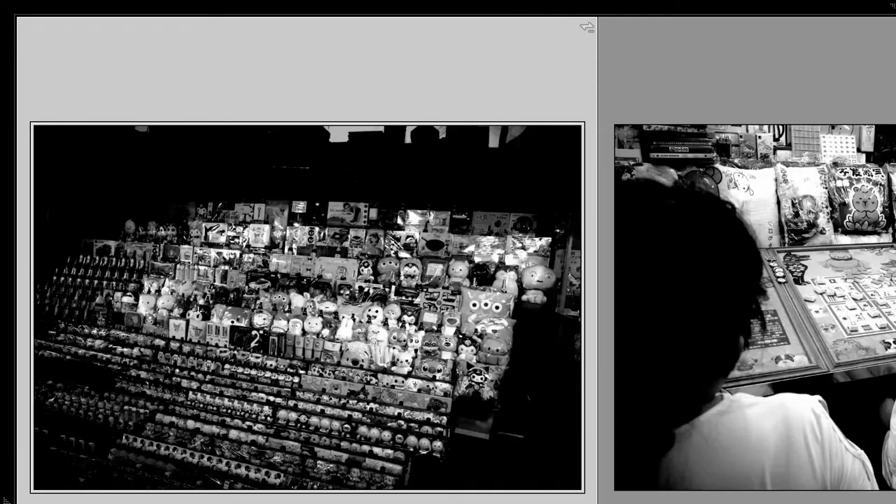
key(Up)
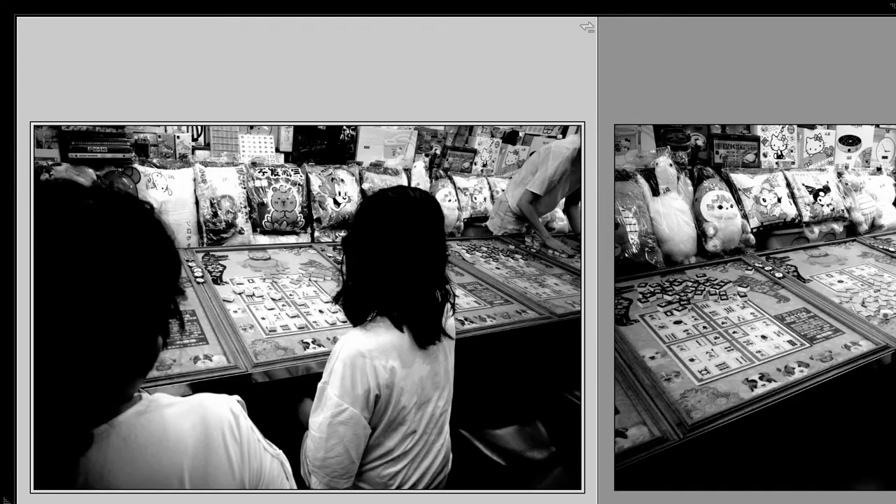
key(Up)
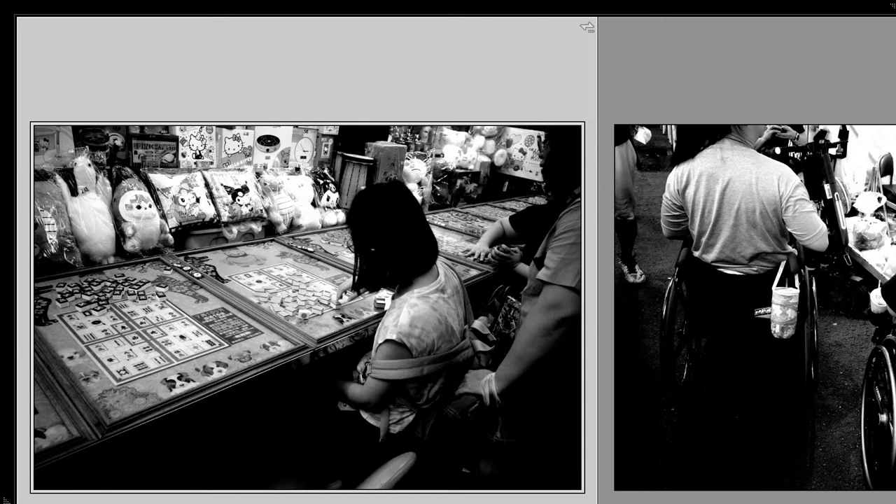
key(Up)
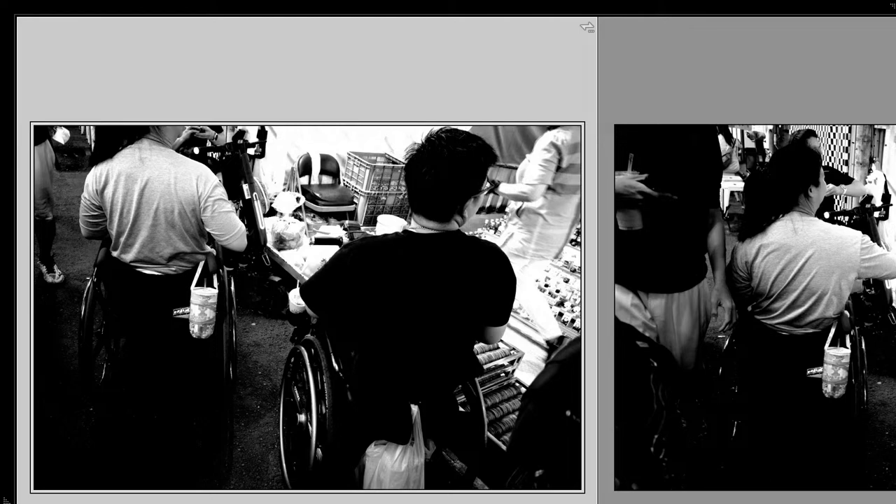
key(Up)
key(Up)
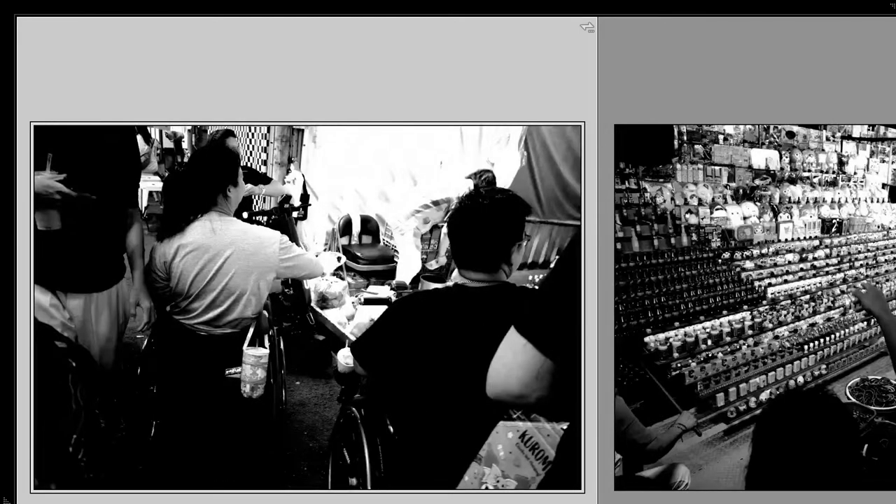
Cull the photos of the juice stand and the lantern-lit alley in turn, up to the upright shot of the grilled seafood stall
key(Up)
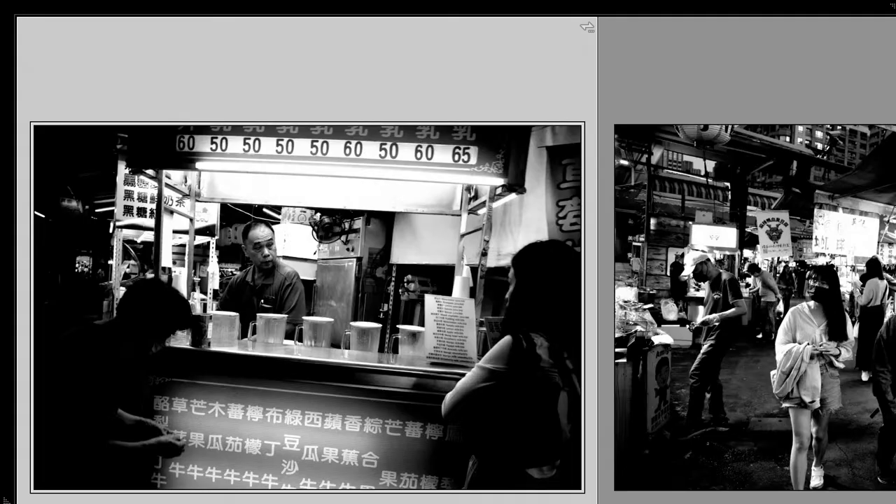
key(Up)
key(Up)
key(Up)
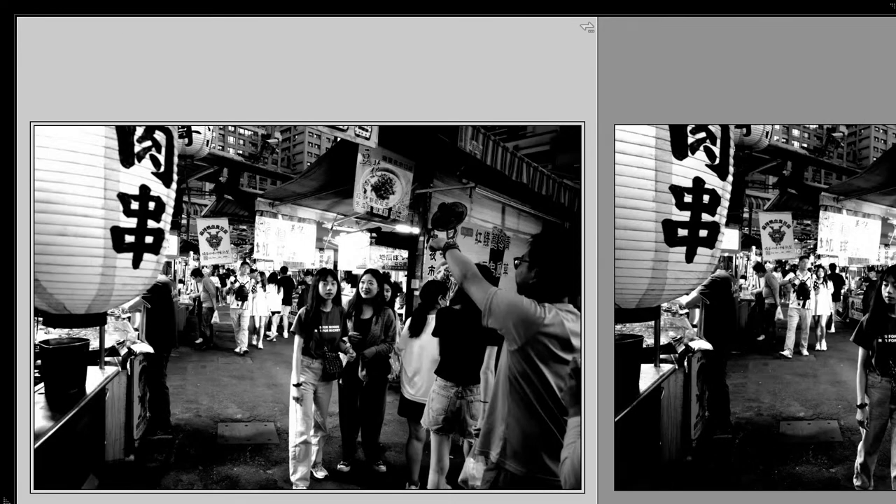
key(Up)
key(Up)
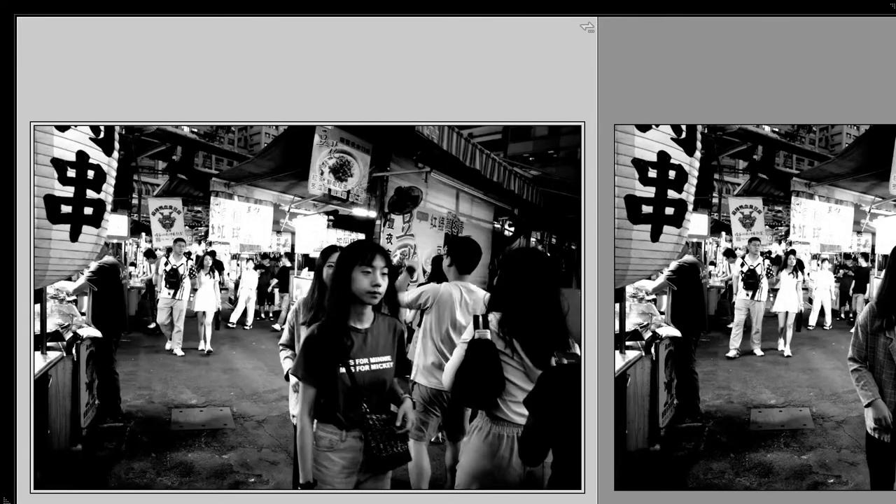
key(Up)
key(Up)
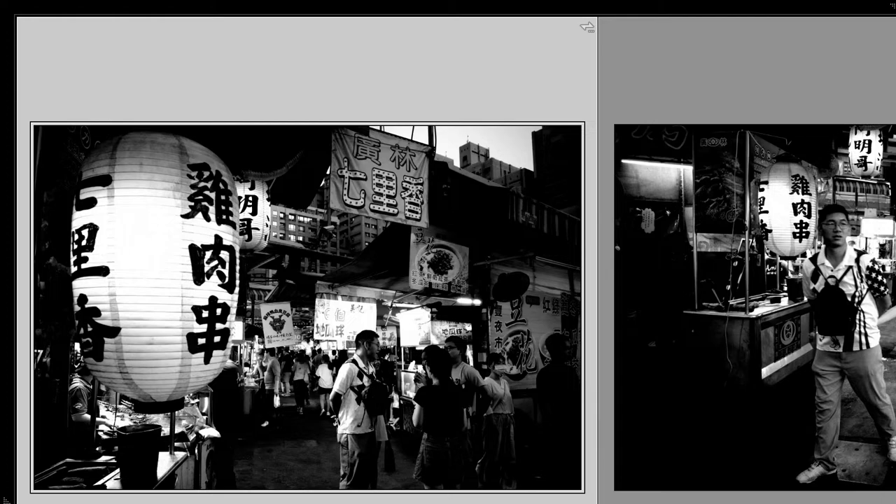
key(Up)
key(Up)
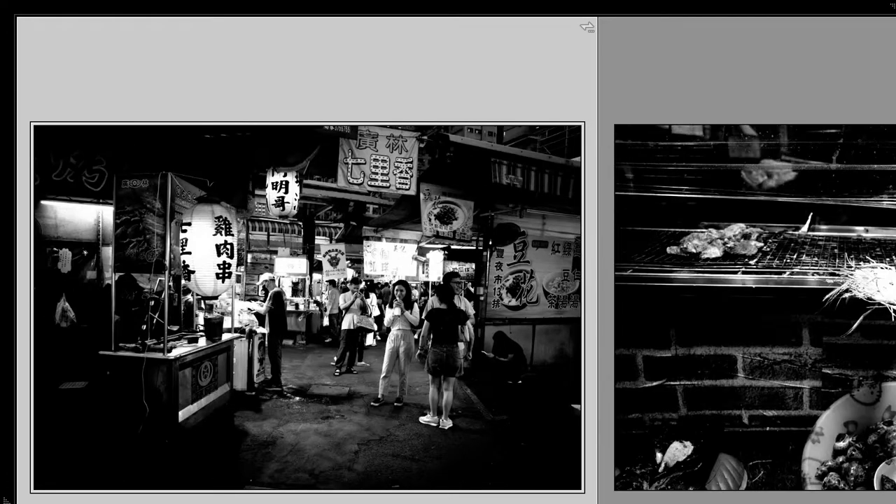
key(Up)
key(Up)
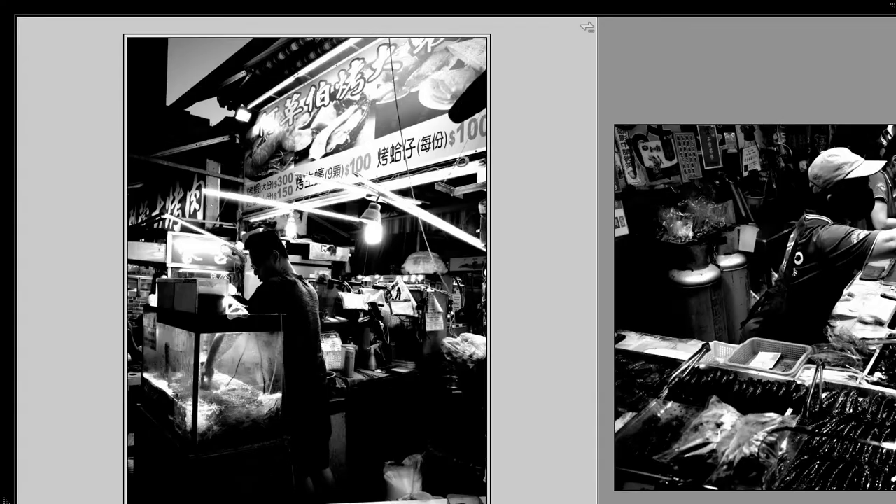
Cull the skewer tray, wok and street cook photos in turn, up to the two children in the stroller
key(Up)
key(Up)
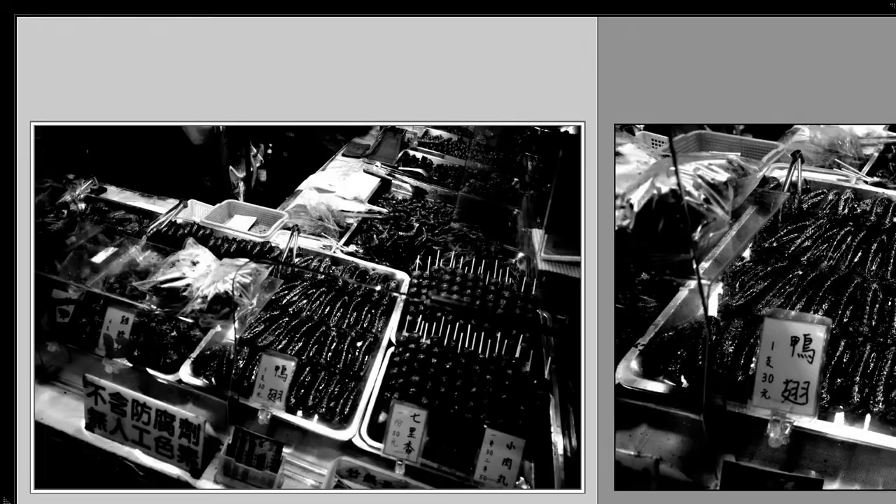
key(Up)
key(Up)
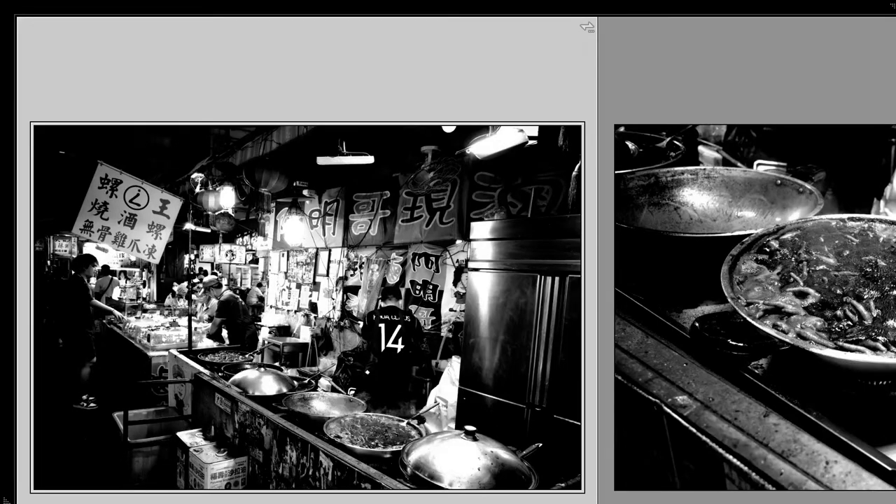
key(Up)
key(Up)
key(Up)
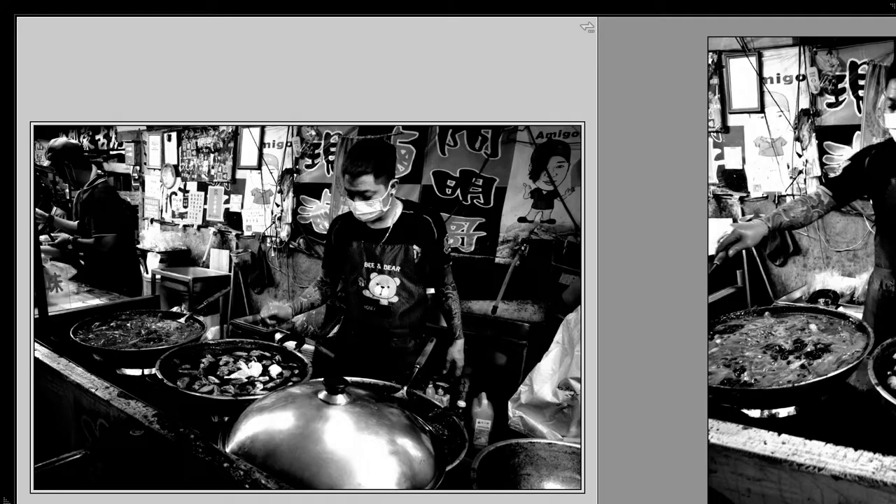
key(Up)
key(Up)
key(Up)
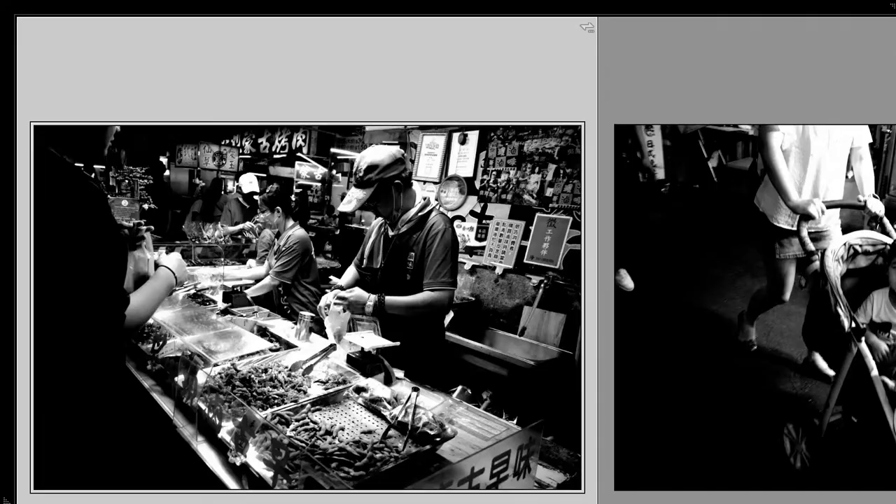
key(Up)
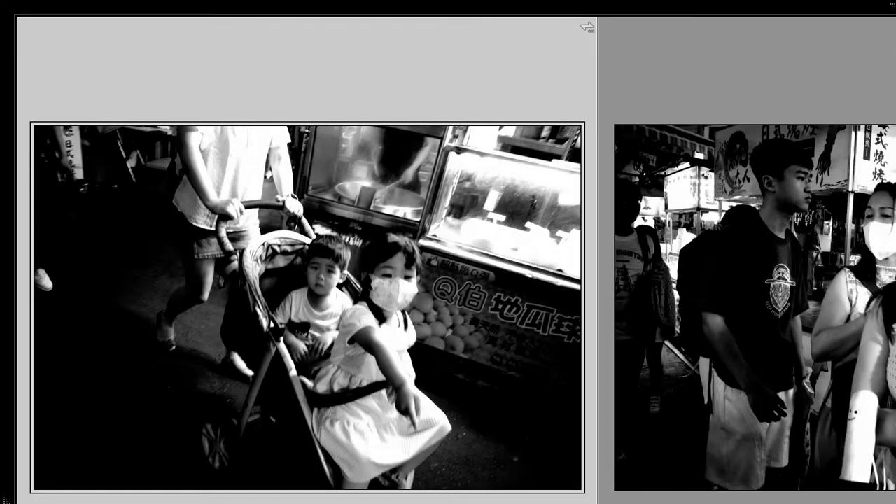
Cull the photos from the stroller children onward, up to the stall with metal food trays and a row of packed takeaway boxes
key(Up)
key(Up)
key(Up)
key(Up)
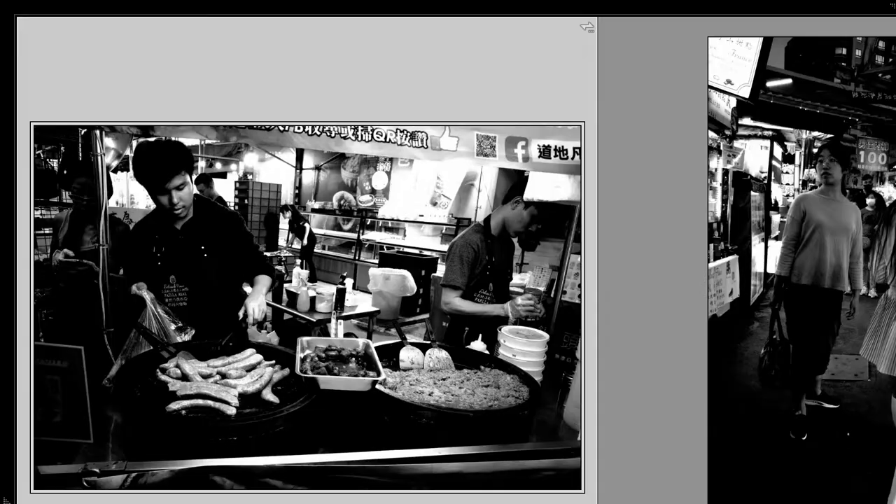
key(Up)
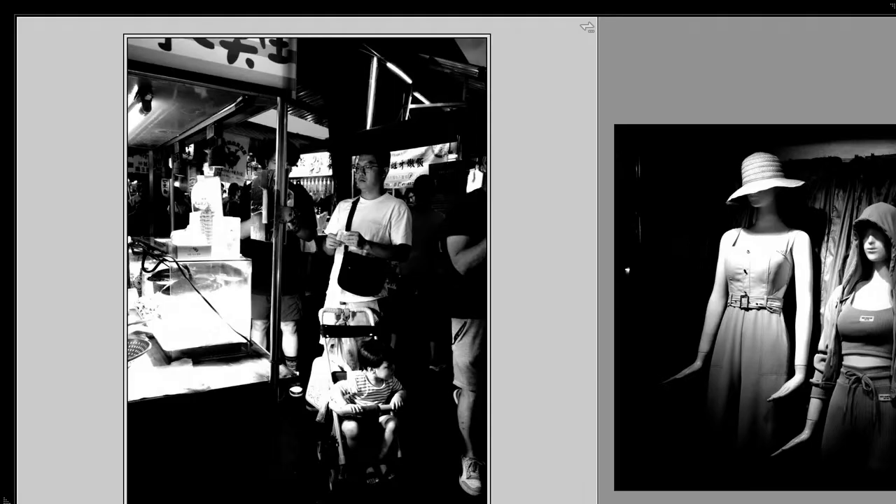
key(Up)
key(Up)
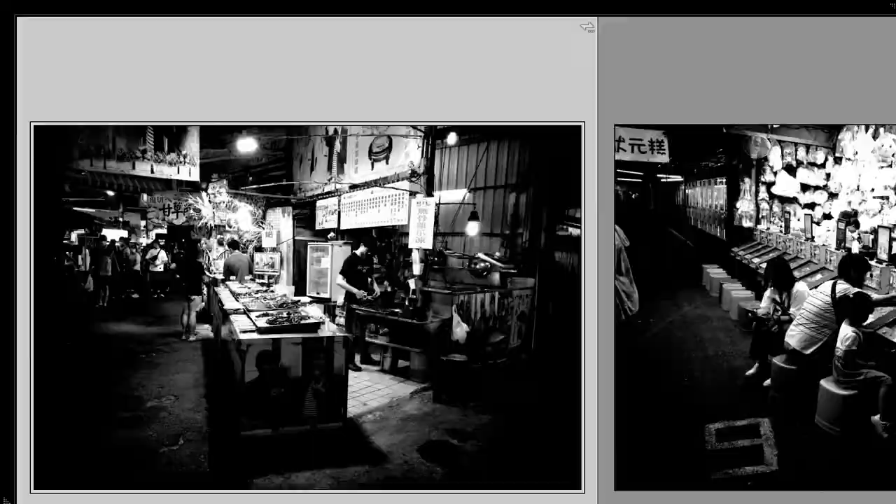
key(Up)
key(Up)
key(Up)
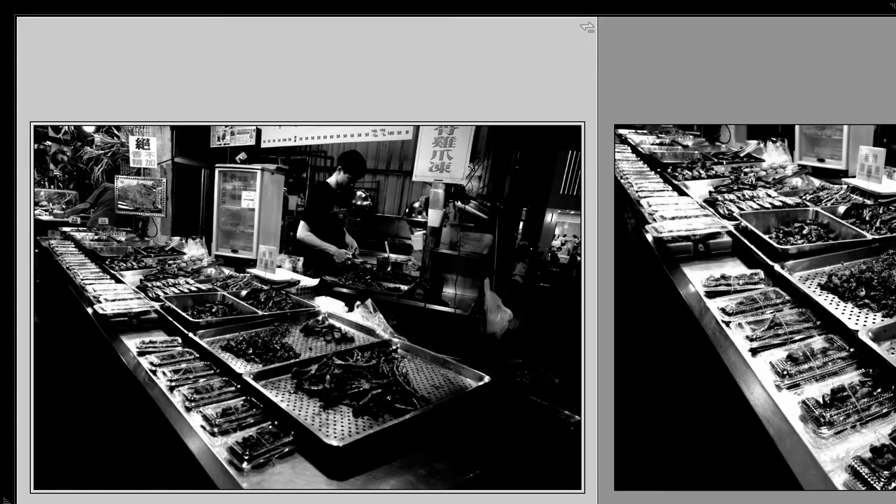
Cull the photos from the metal food tray stall through the Snoopy T-shirt and guava stand, up to the customers beside the hanging bulb
key(Up)
key(Up)
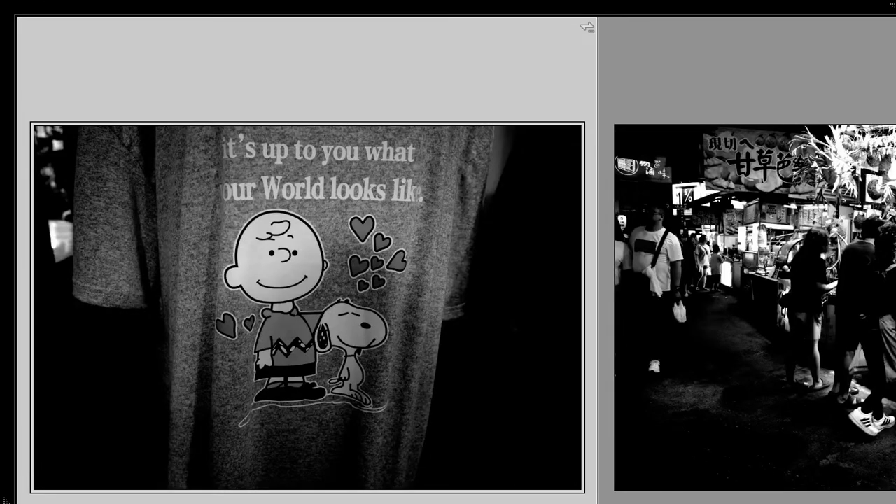
key(Up)
key(Up)
key(Up)
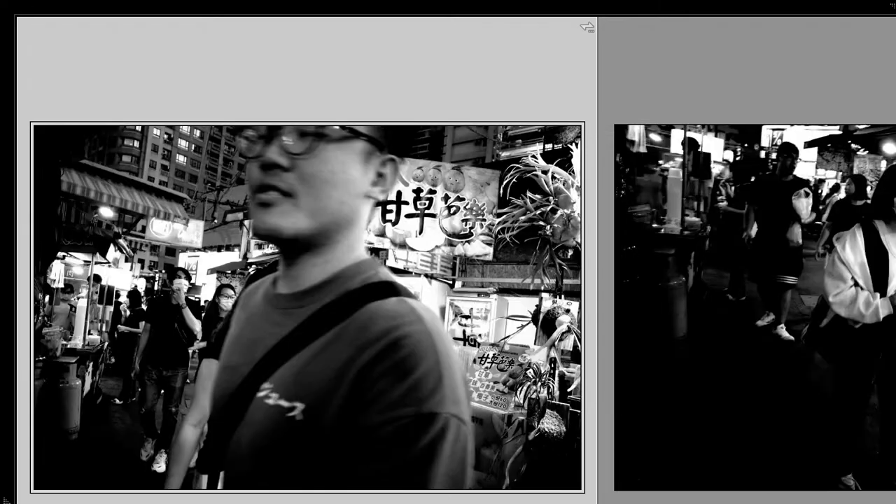
key(Up)
key(Up)
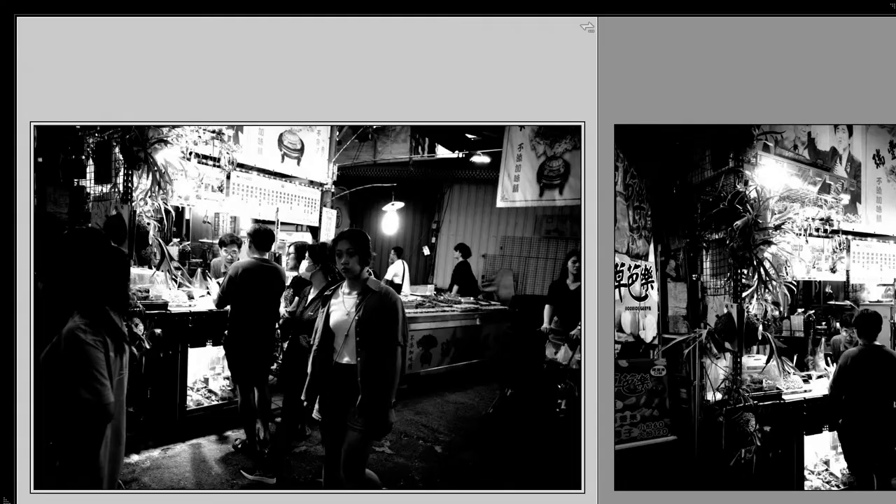
Cull the remaining photos from the hanging-bulb stall through the last shot of the candied fruit vendor beside the tall fridge
key(Up)
key(Up)
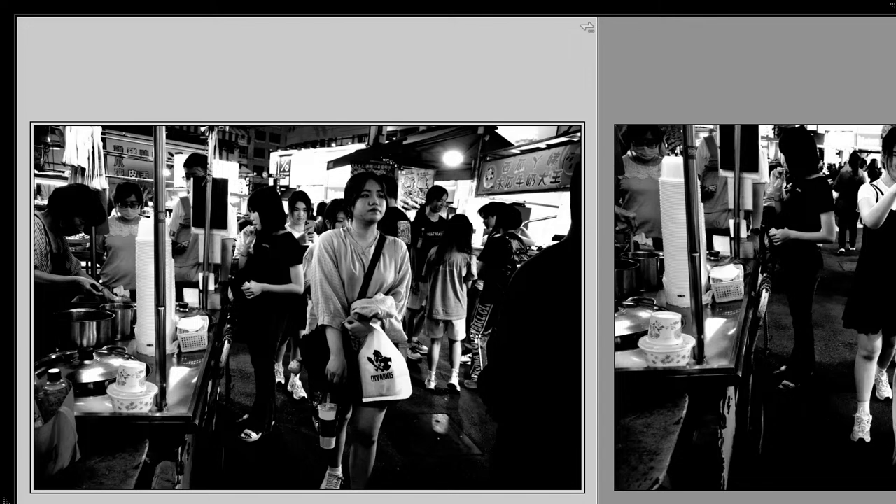
key(Up)
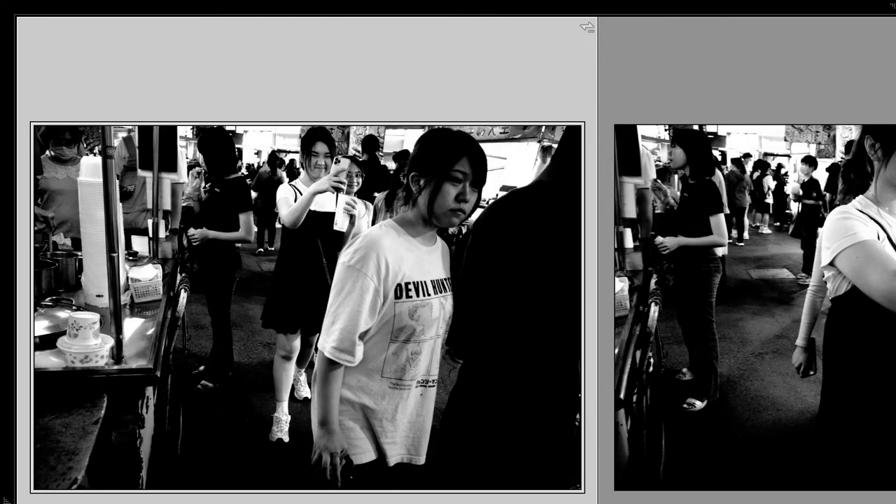
key(Up)
key(Up)
key(Up)
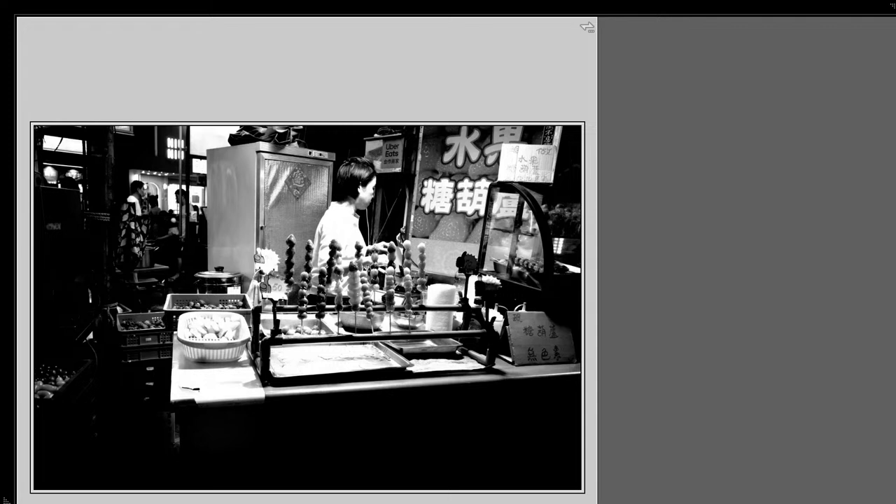
key(Delete)
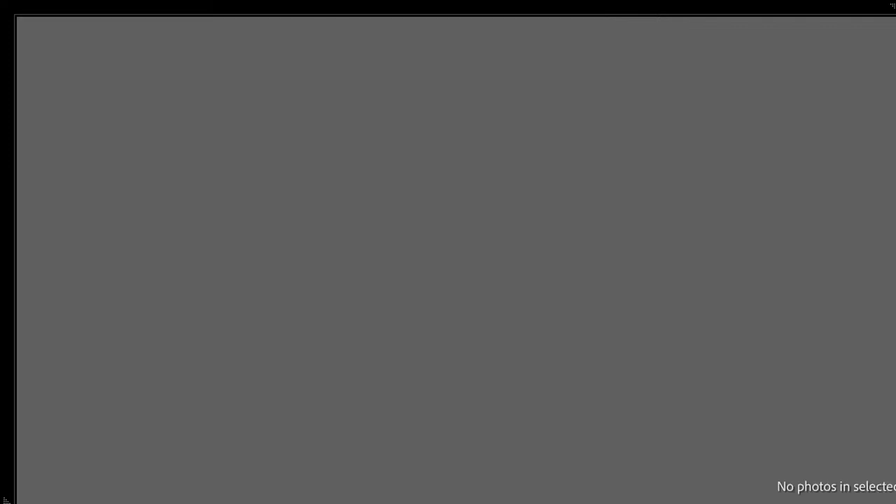
Open the 2-Rate collection and rate the photos in turn from the photography books, up to the upright shot of the sunlit sidewalk
key(Tab)
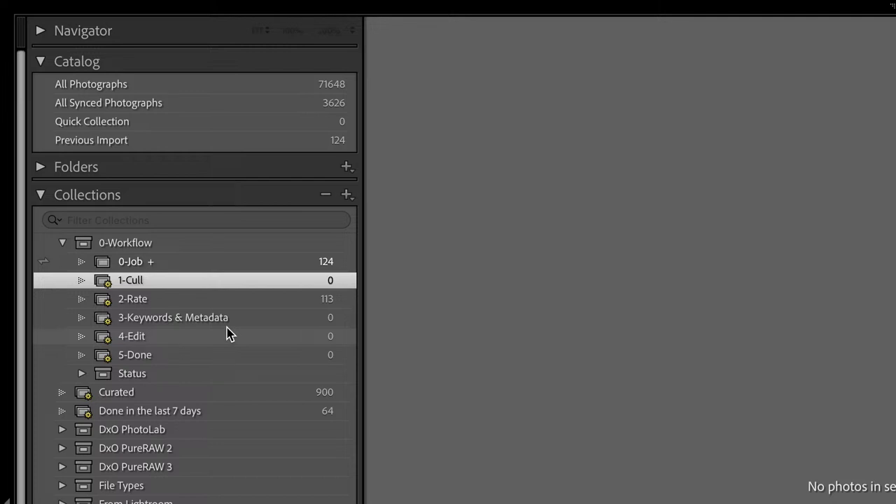
click(216, 305)
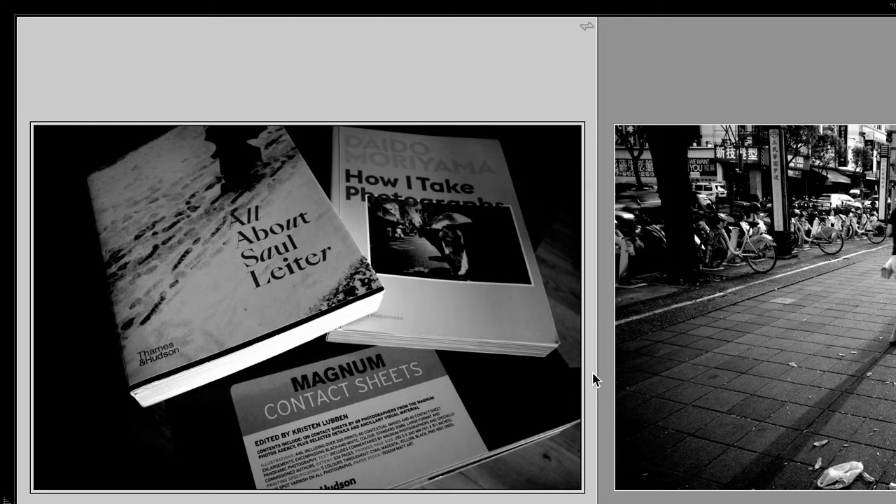
key(Delete)
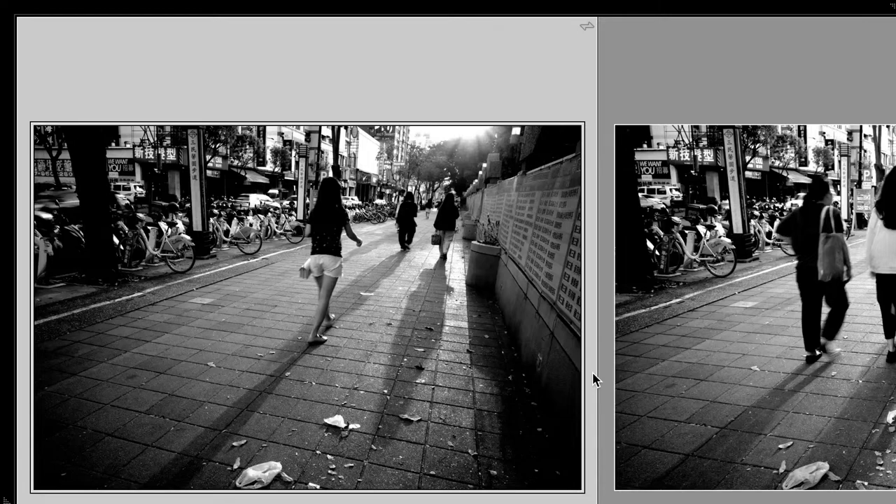
key(Right)
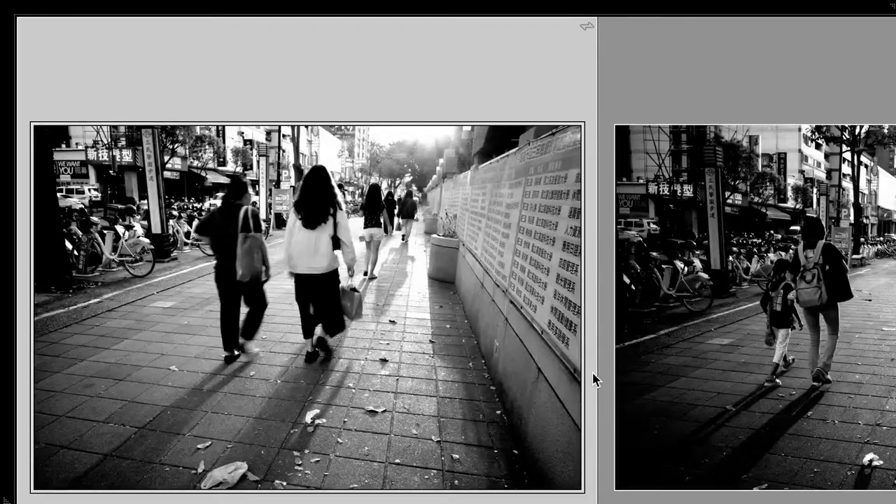
key(Right)
key(Right)
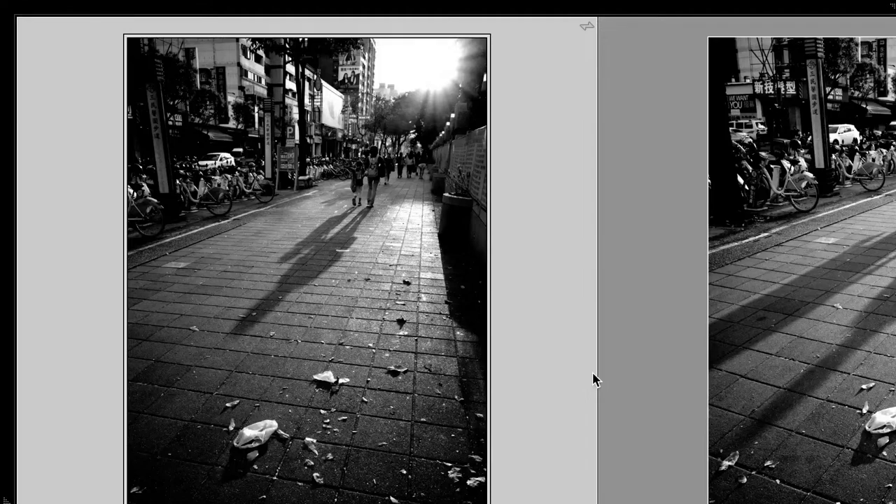
Rate the upright sidewalk, scooter rider and empty intersection photos in turn, up to the fried chicken stall with the price board
key(Right)
key(Right)
key(Right)
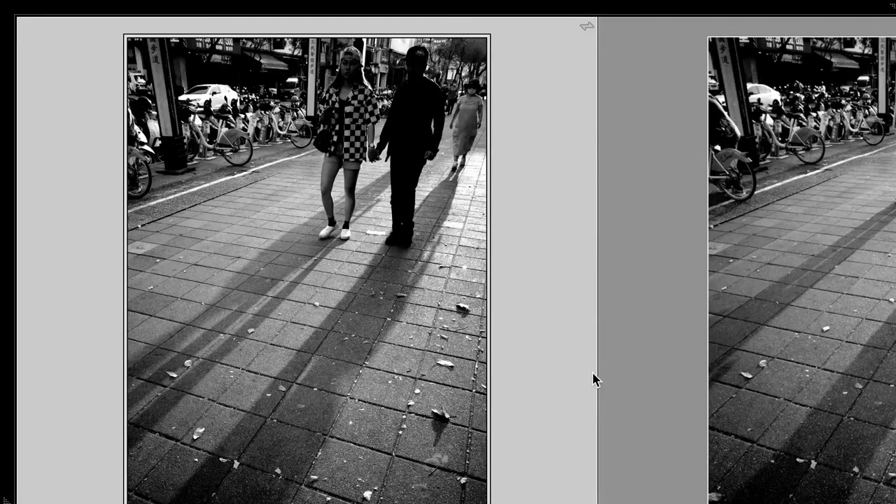
key(Right)
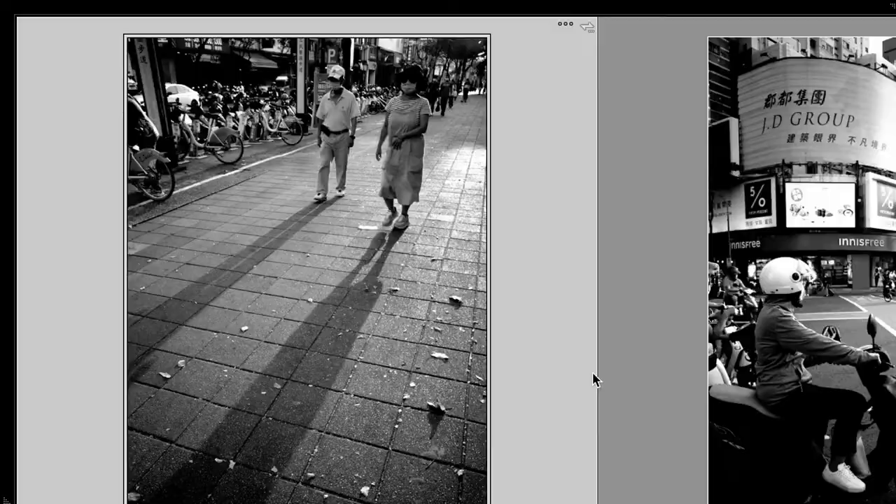
key(Right)
key(Right)
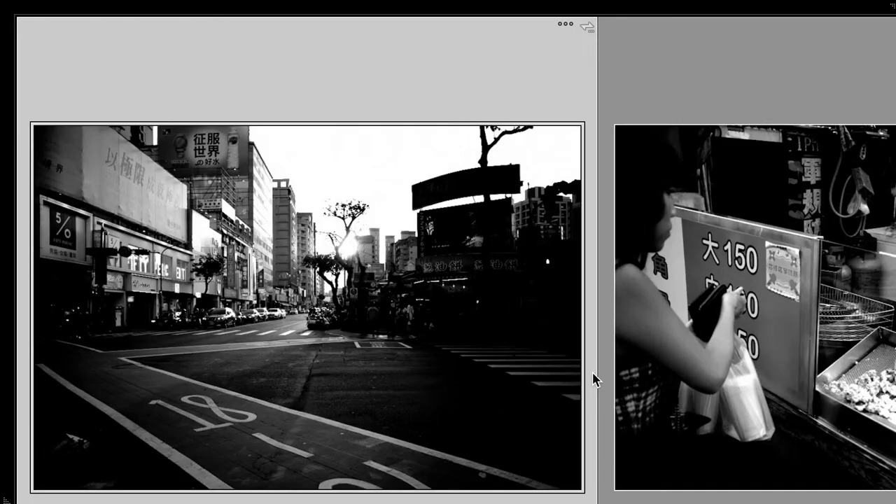
key(Right)
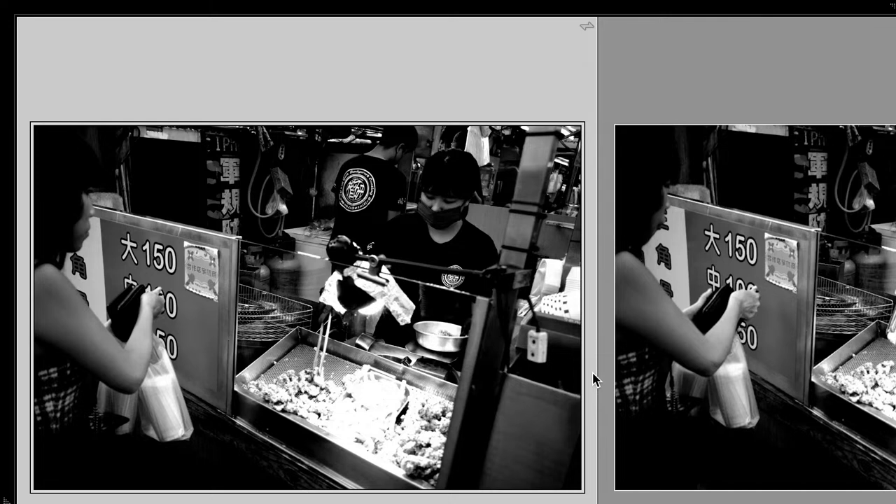
Rate the fried chicken, round snack pan, noodle vendor and strolling crowd photos in turn, up to the woman dining at the long outdoor tables
key(Up)
key(Up)
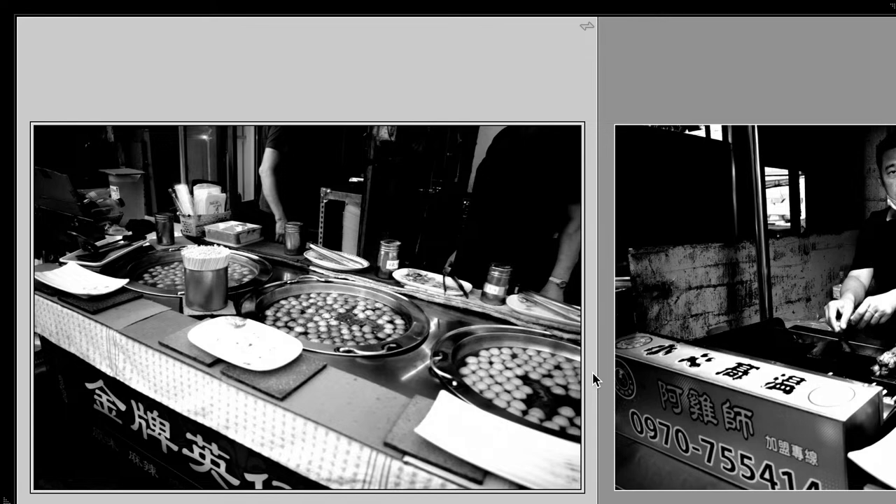
key(Up)
key(Up)
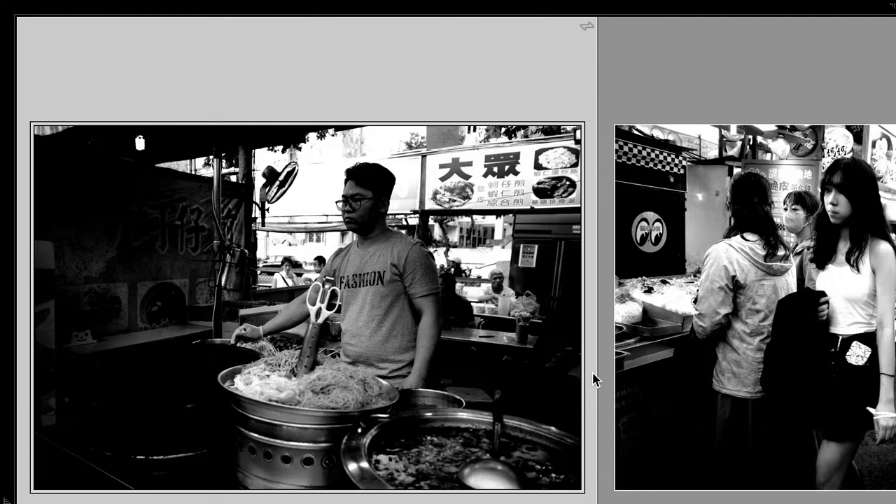
key(Up)
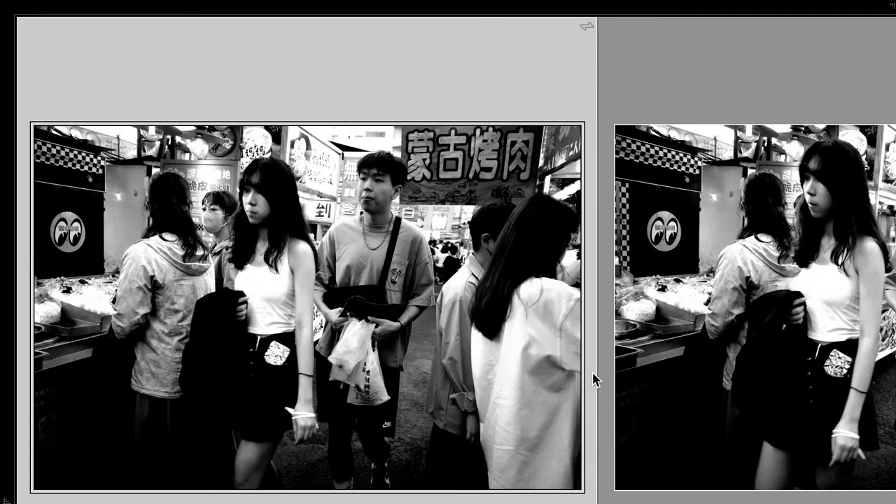
key(Up)
key(Up)
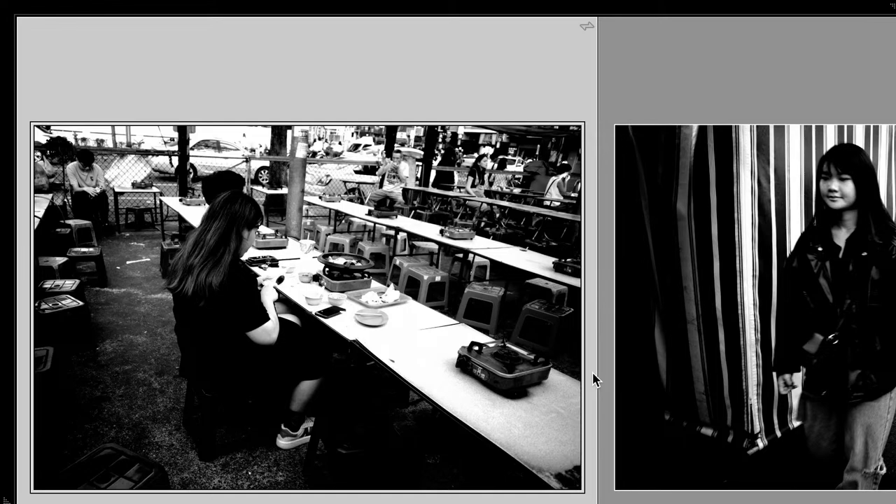
Rate the outdoor dining, stroller family, shared meal and Rockmont T-shirt photos in turn, up to the candied fruit stall
key(Up)
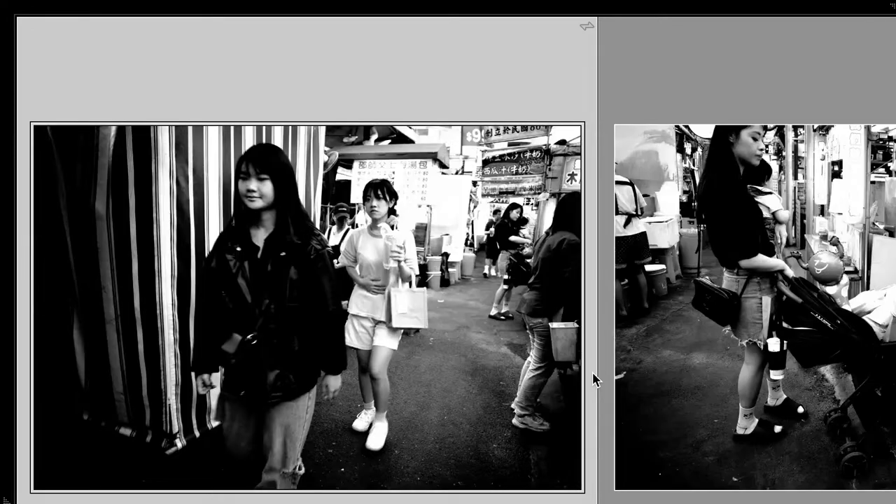
key(Up)
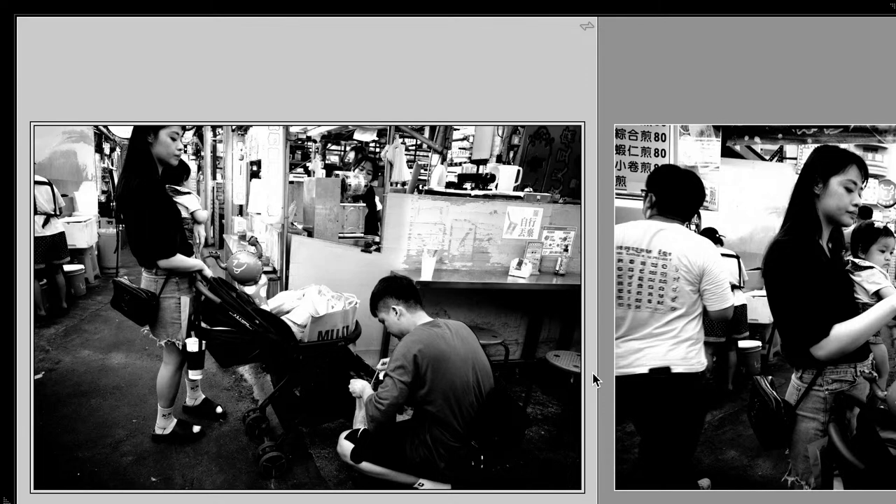
key(Up)
key(Up)
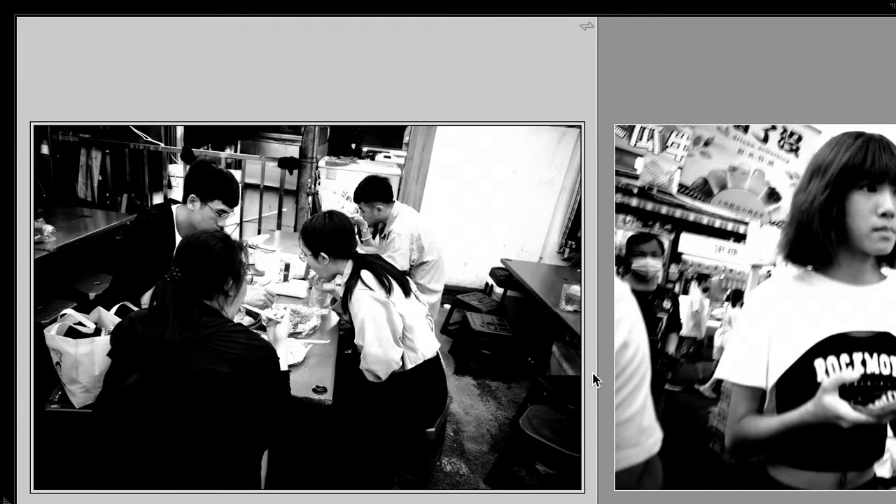
key(Up)
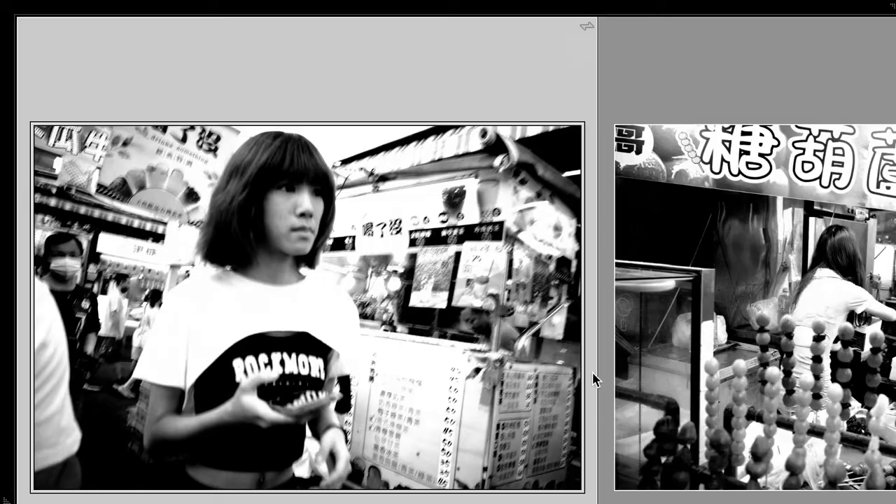
key(Up)
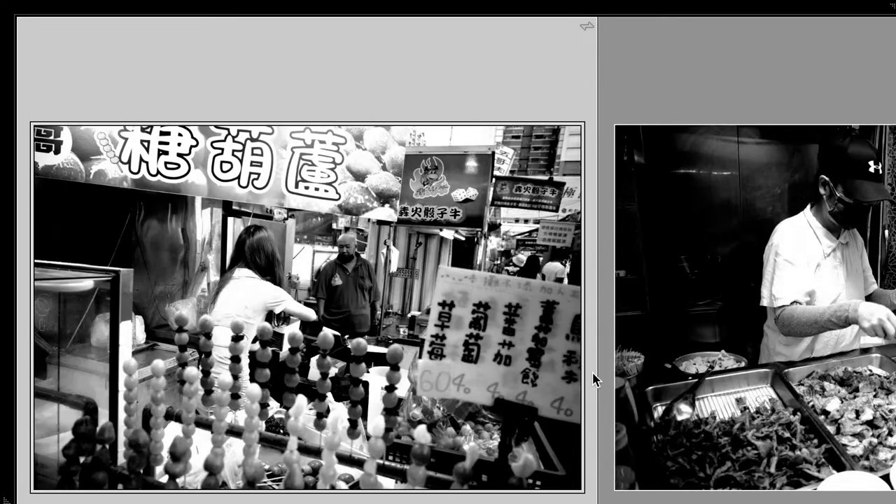
Rate the candied fruit, stinky tofu, grilled meat and kebab cook photos in turn, up to the man with gas cylinders on a scooter
key(Up)
key(Up)
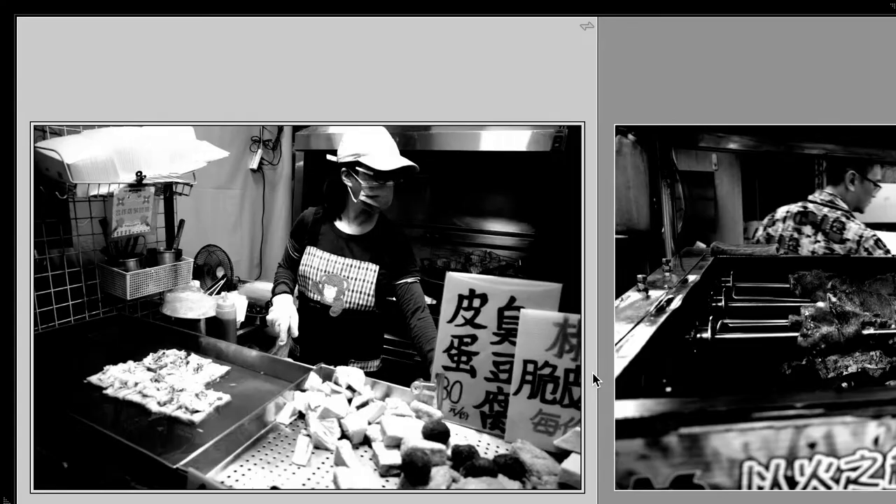
key(Up)
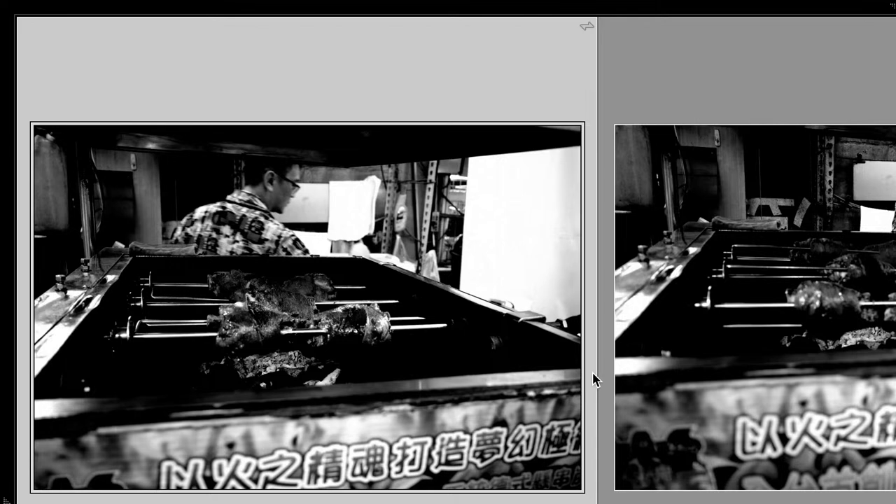
key(Up)
key(Up)
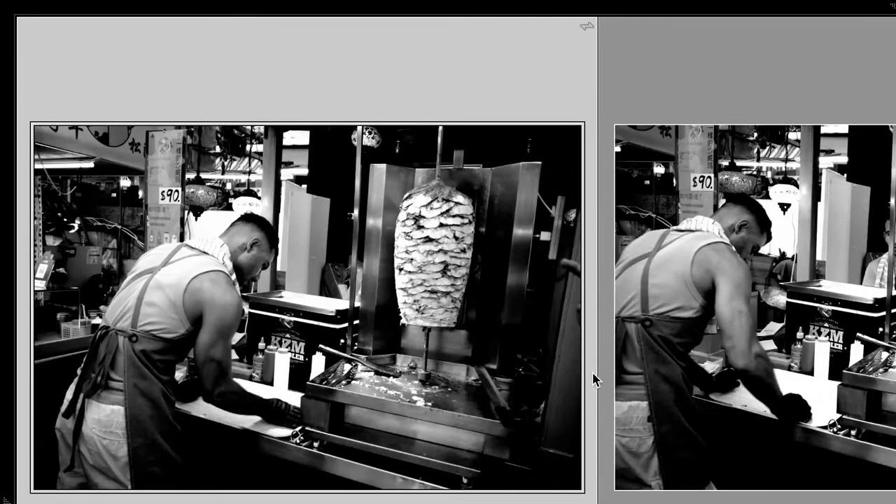
key(Up)
key(Up)
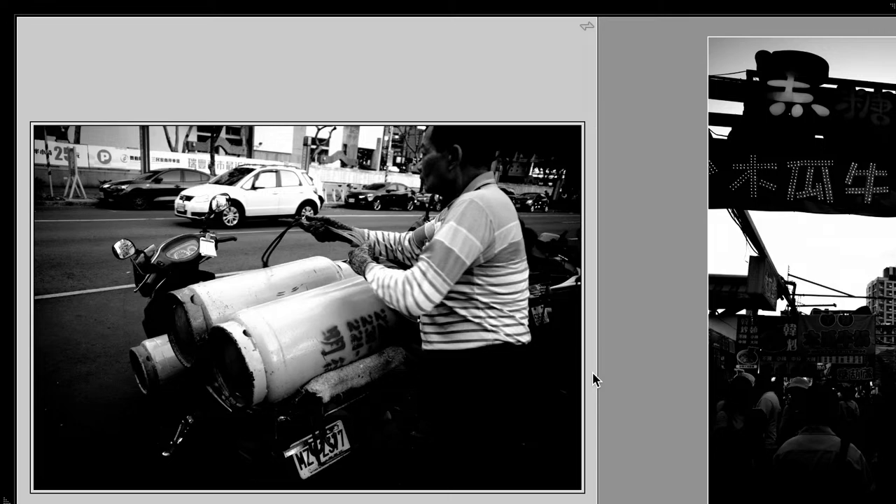
Rate the gas cylinder, silhouetted market sign and papaya milk stand photos in turn, up to the woman behind the rows of candied fruit skewers
key(Up)
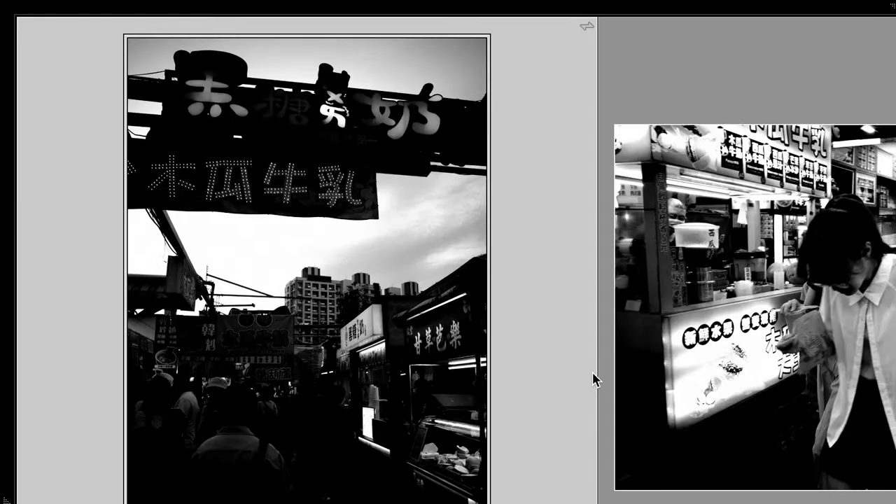
key(Up)
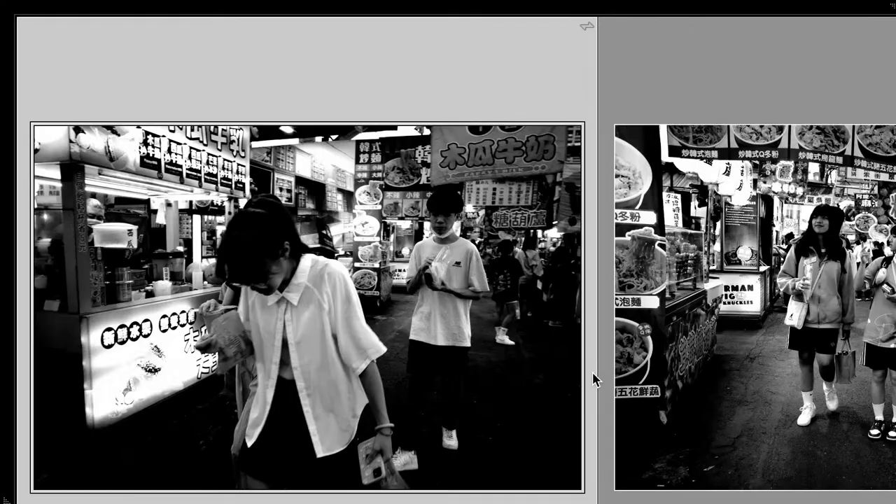
key(Up)
key(Up)
key(Up)
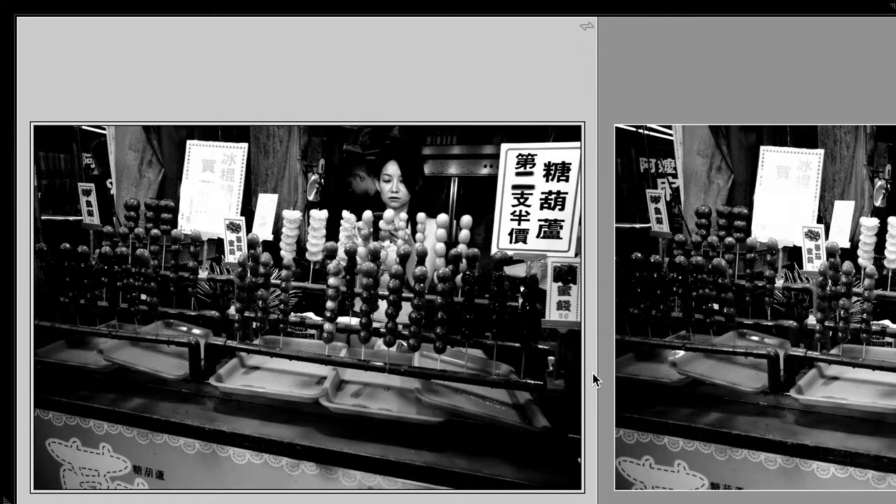
Rate the two candied fruit counter photos and the two women at the milk stand, and undo the last rating
key(Up)
key(Up)
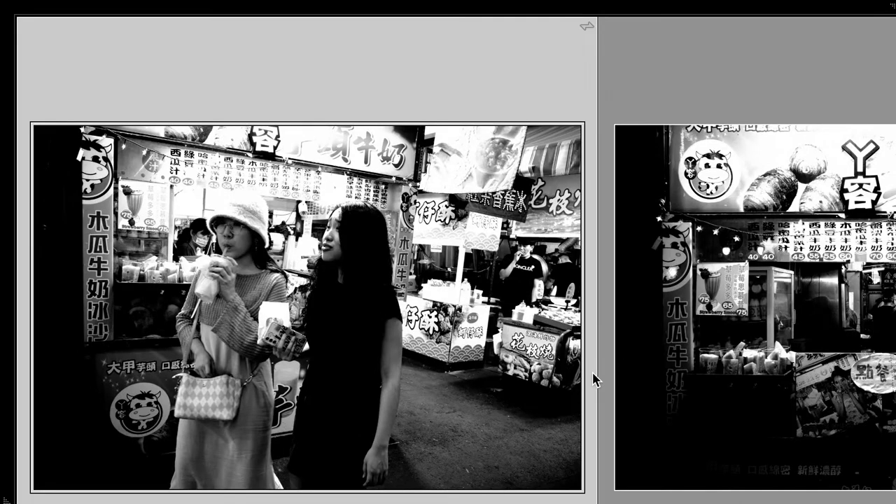
key(Up)
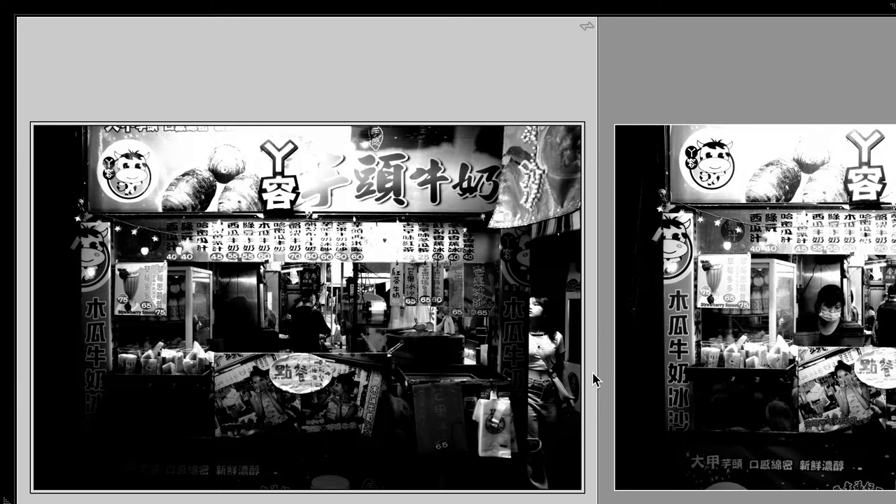
key(ctrl+z)
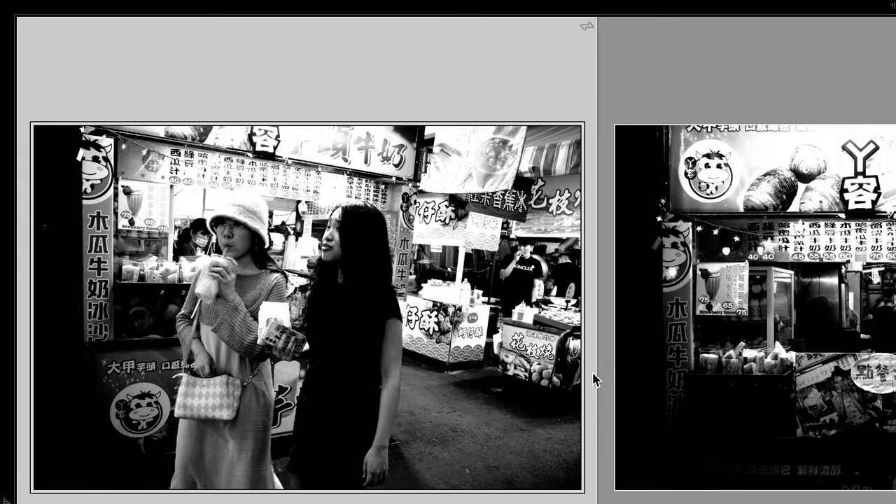
Compare consecutive photos in pairs from the two women at the milk stand through the walking shoppers, up to the tube-lit game stall
key(Up)
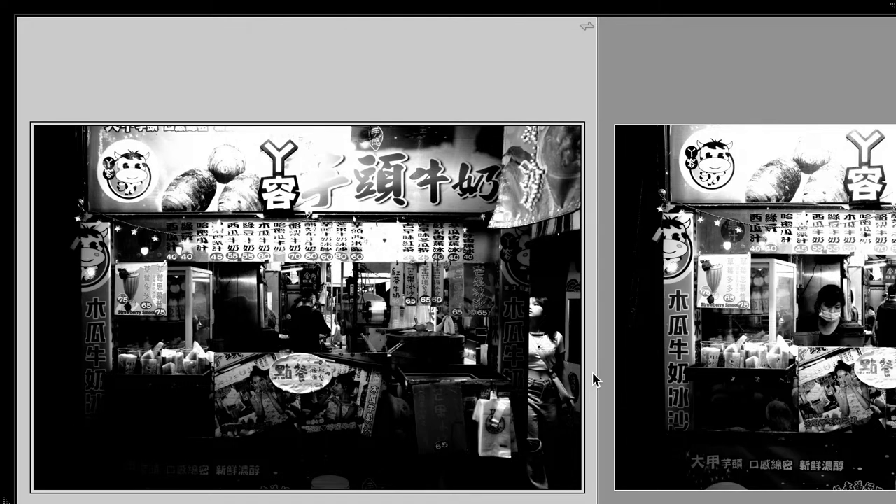
key(Right)
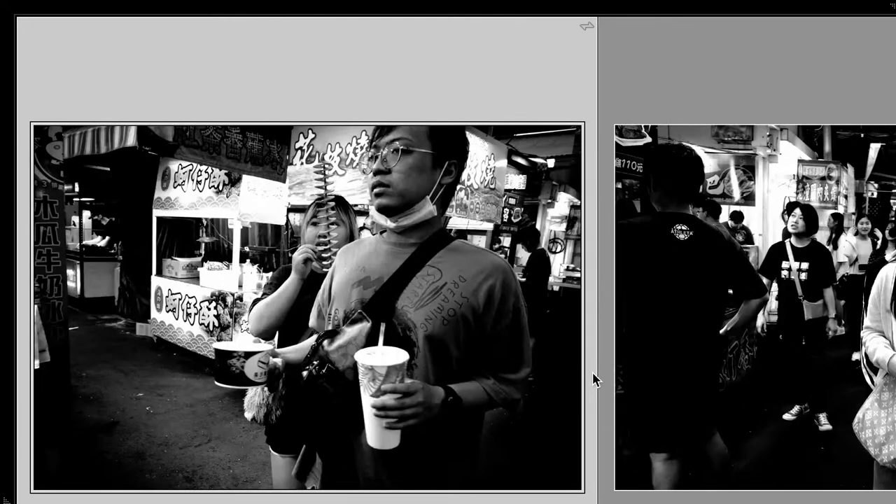
key(Up)
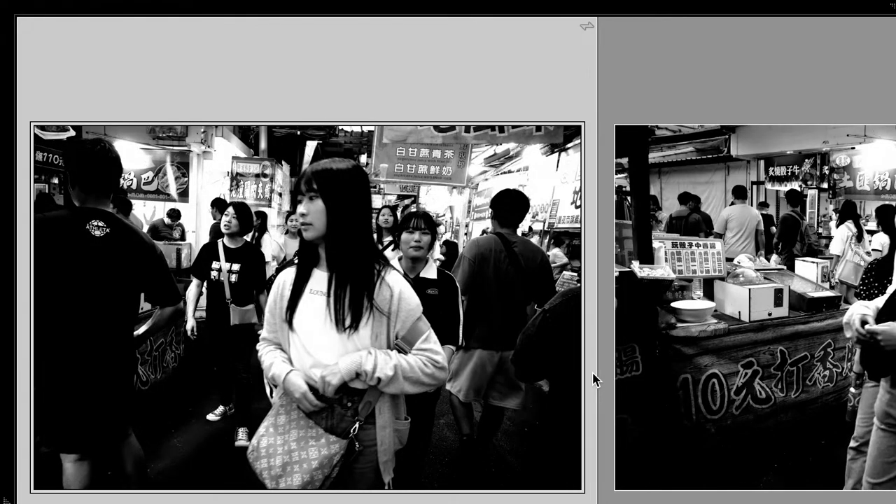
key(Up)
key(Up)
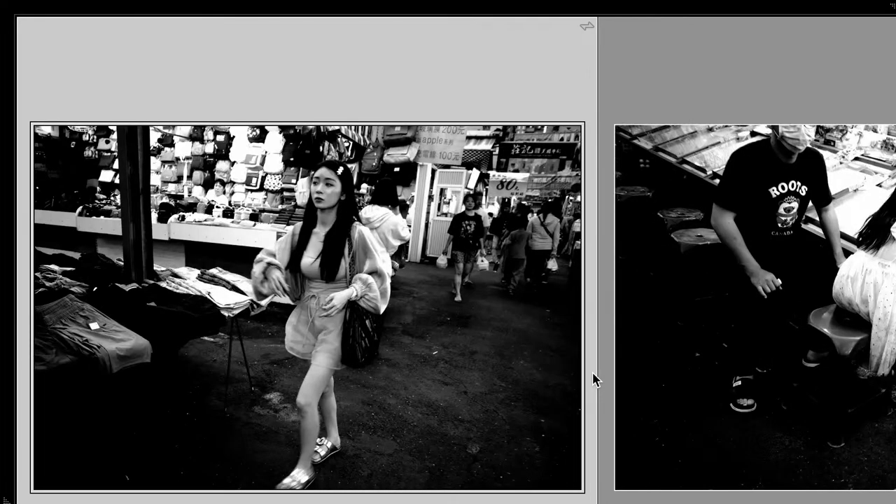
key(Up)
key(Up)
key(Up)
key(Up)
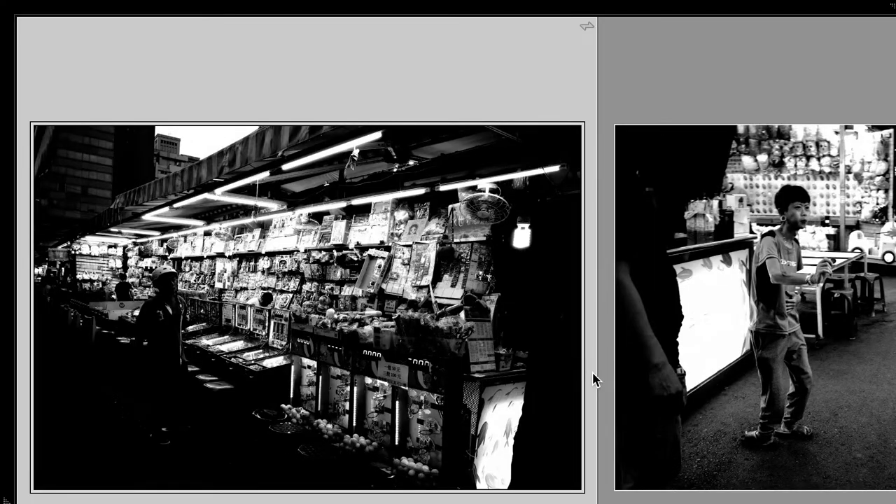
Compare the pinball stall, Kumakichi & Herara arcade and basketball photos in pairs, up to the man aiming at the shooting gallery
key(Up)
key(Up)
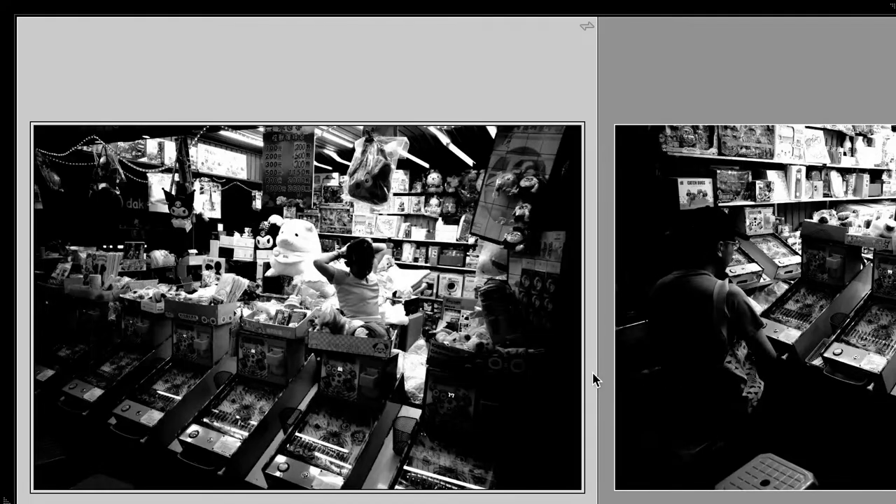
key(Up)
key(Up)
key(Up)
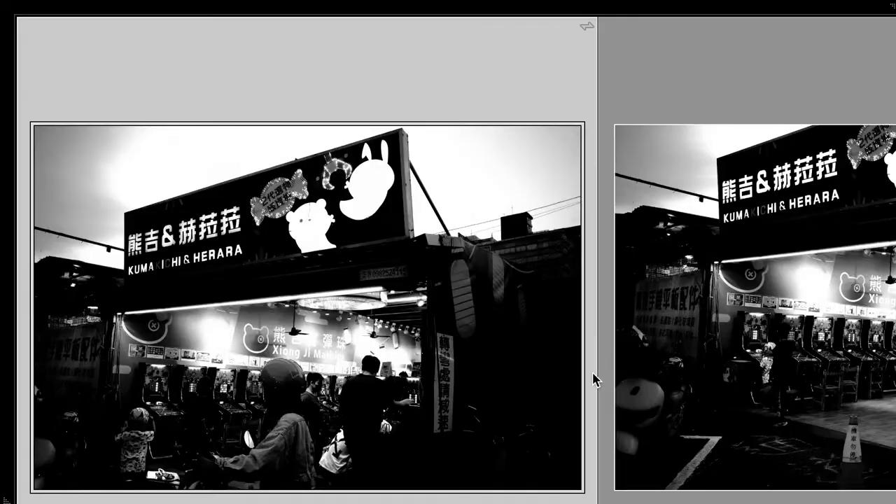
key(Up)
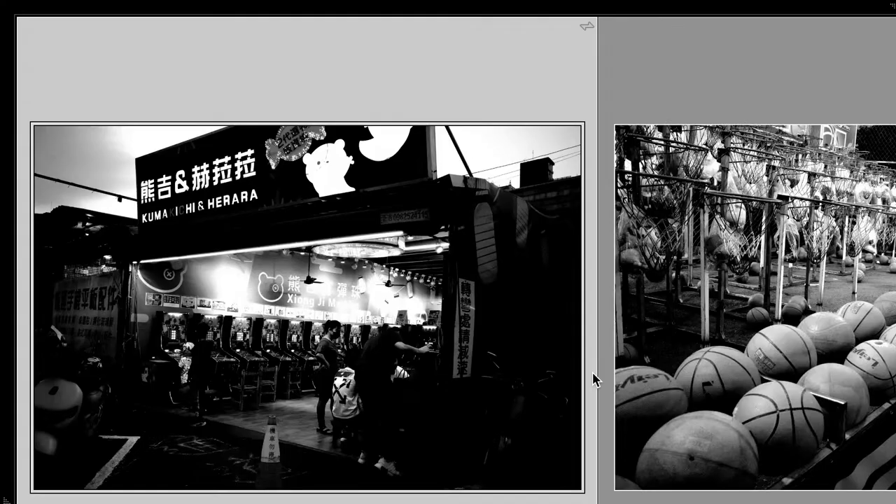
key(Up)
key(Up)
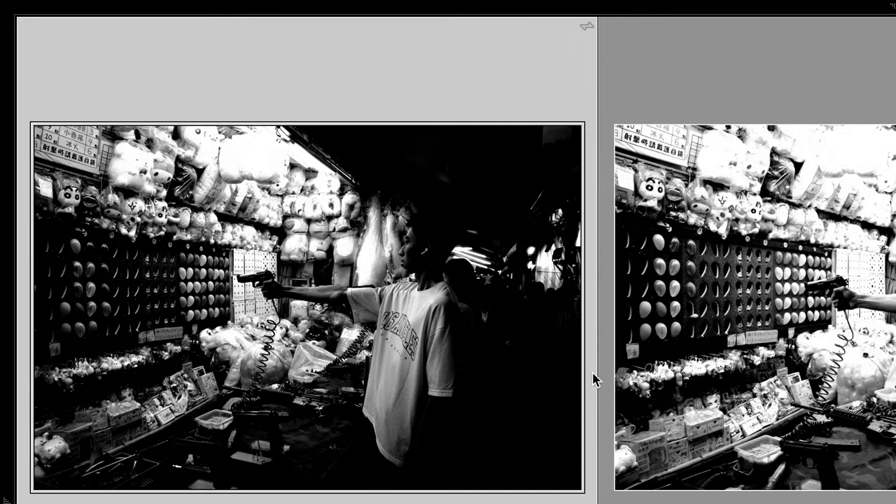
Compare the shooting gallery, ring-toss bottle, plush toy wall and tile game photos in pairs, up to the two wheelchair users
key(Up)
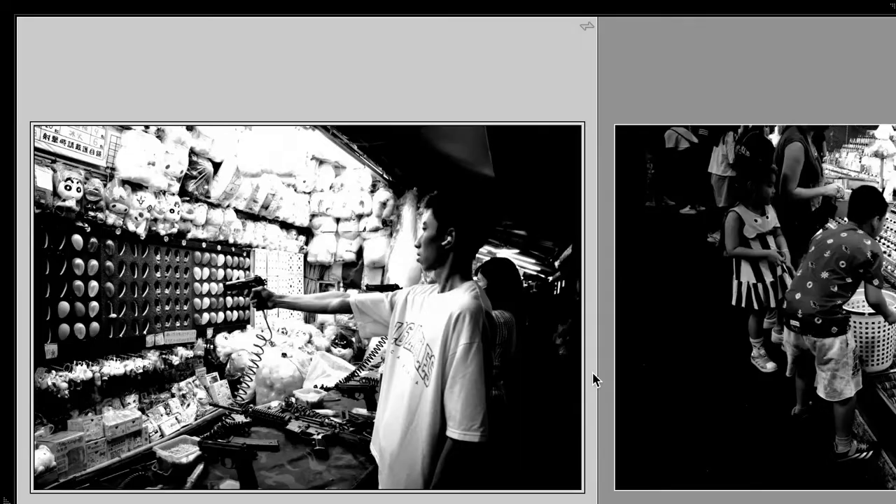
key(Up)
key(Up)
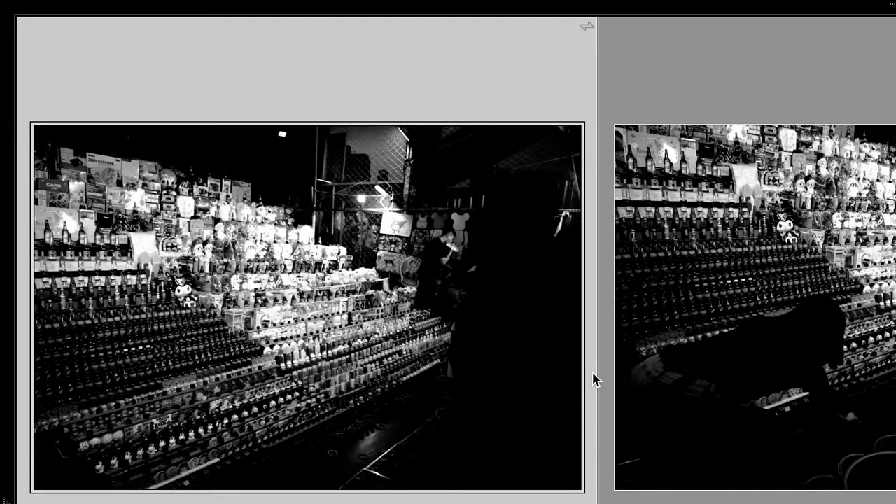
key(Up)
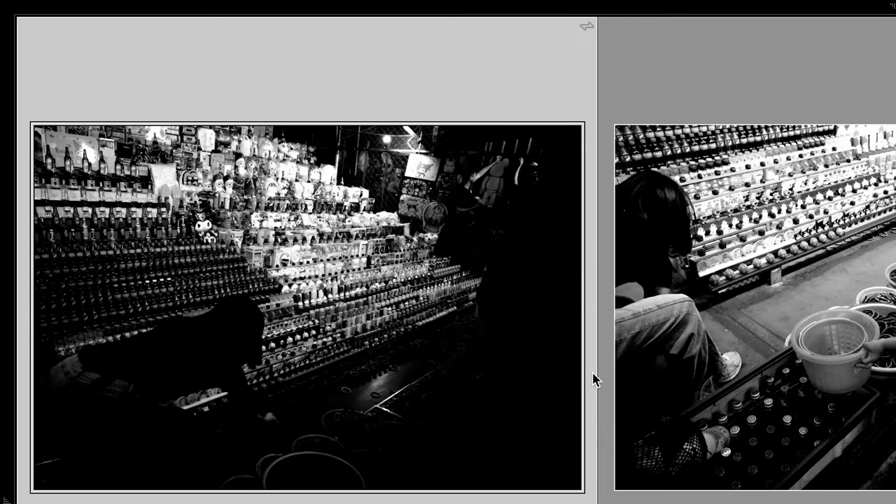
key(Up)
key(Up)
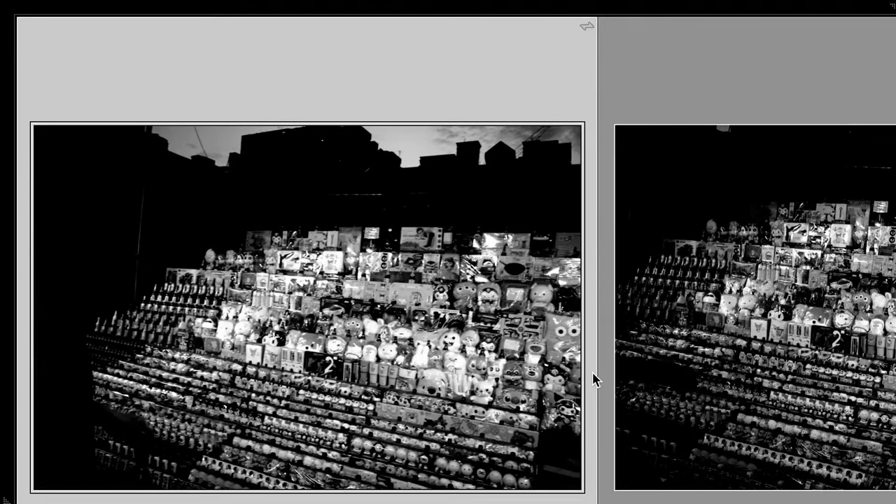
key(Up)
key(Up)
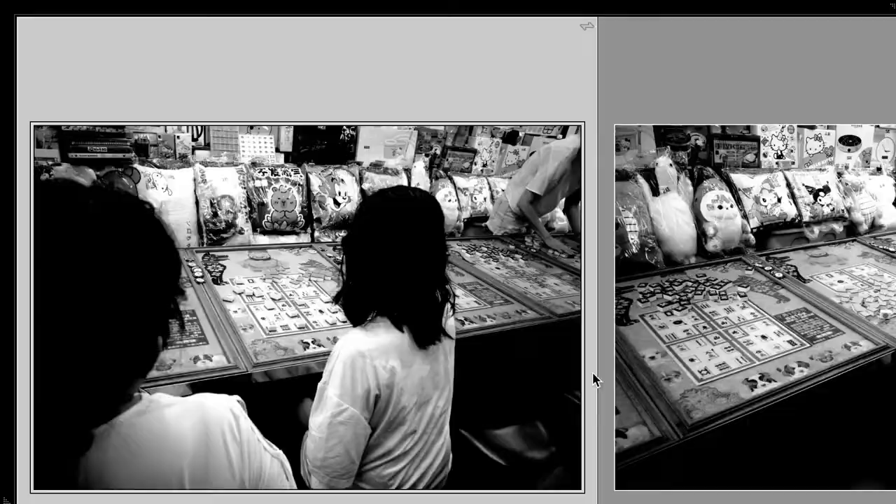
key(Up)
key(Up)
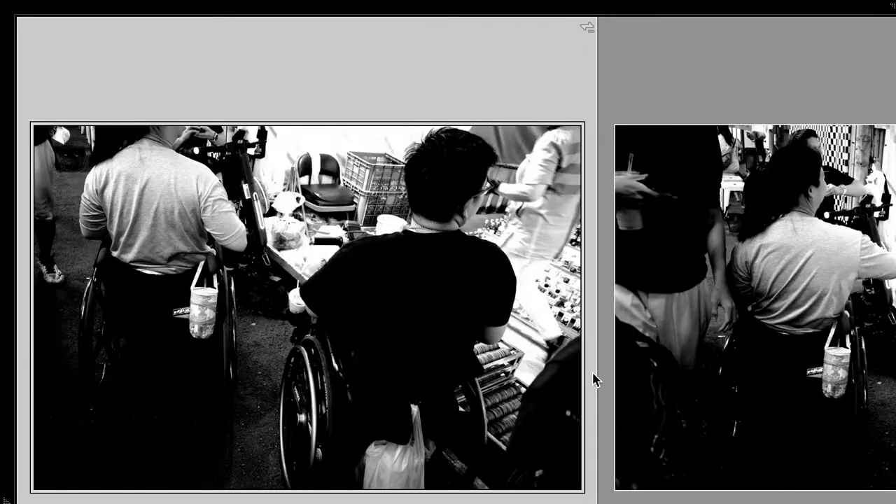
Compare the wheelchair, ring-toss players, shuttered dessert shop and lantern street photos in pairs, up to the couple walking hand in hand
key(Up)
key(Up)
key(Up)
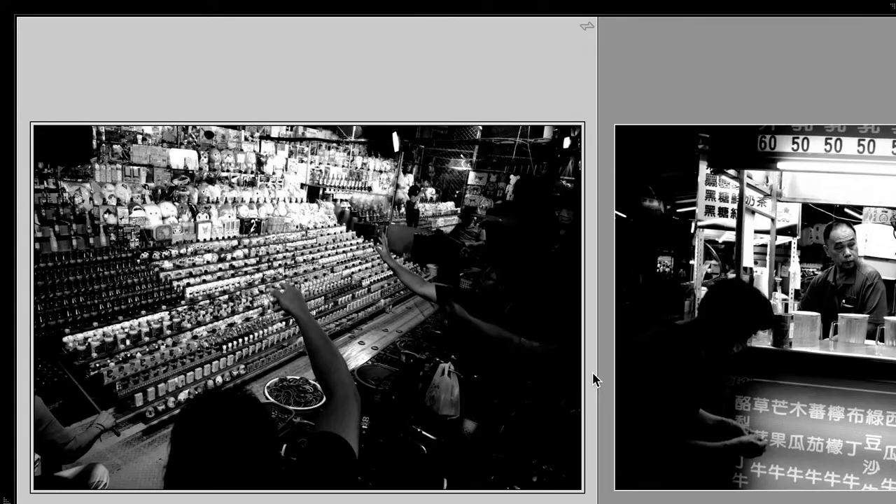
key(Up)
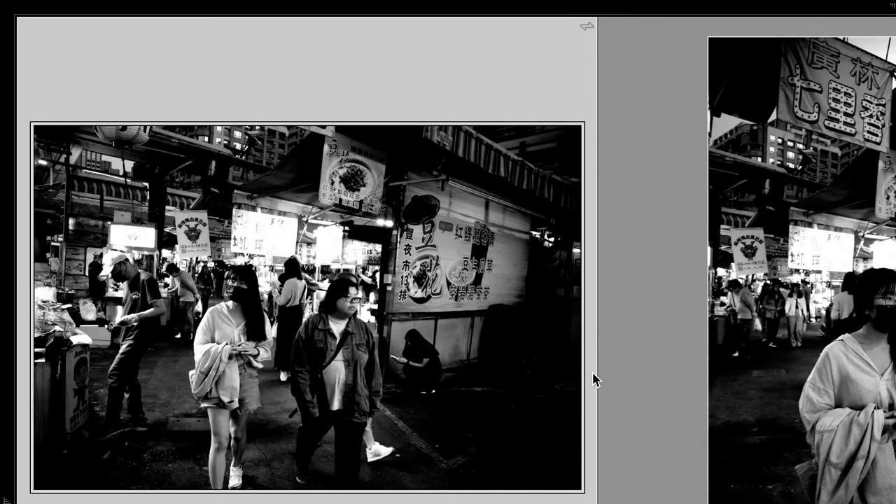
key(Up)
key(Up)
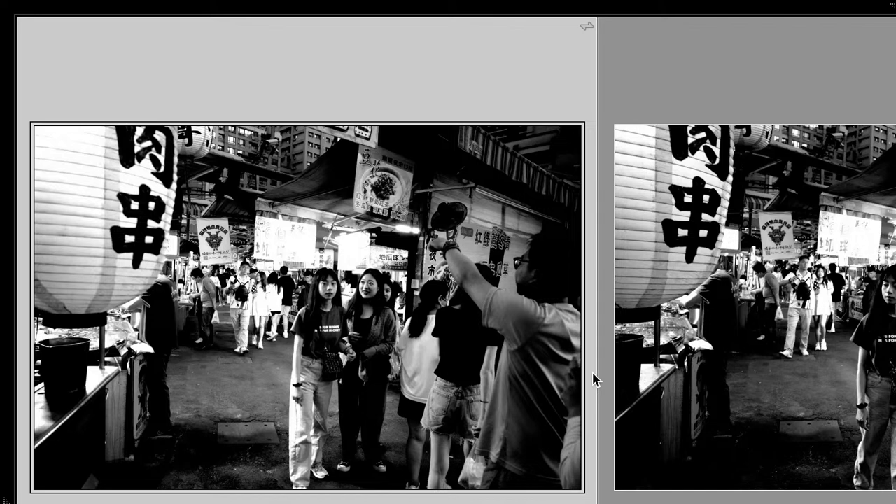
key(Up)
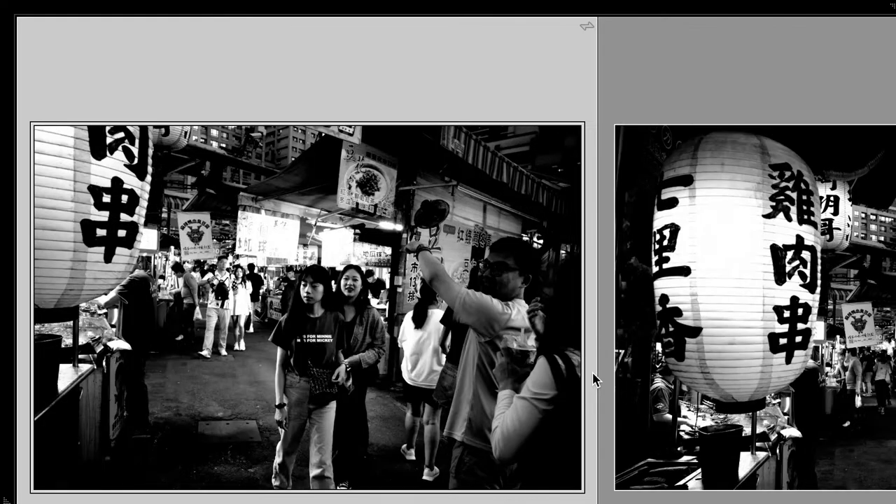
key(Up)
key(Up)
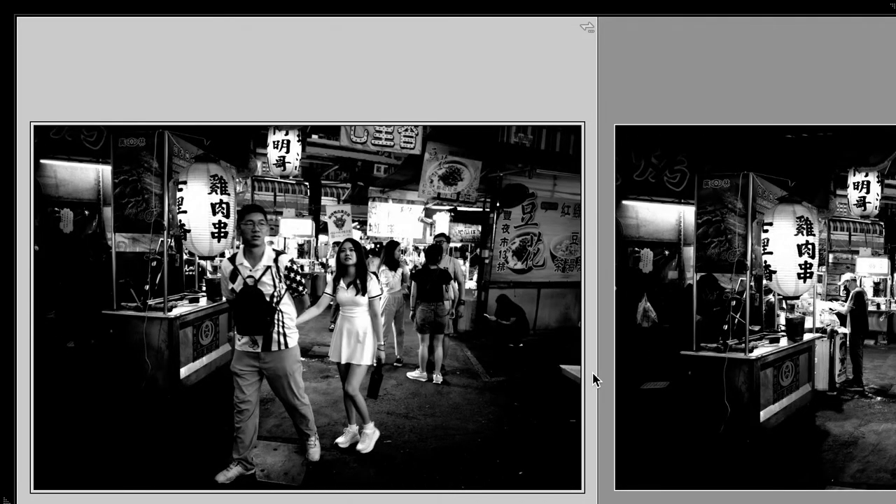
Compare the lantern stall, grilled seafood, fish tank and skewer tray photos in pairs, up to the large pan beside the metal lid
key(Up)
key(Up)
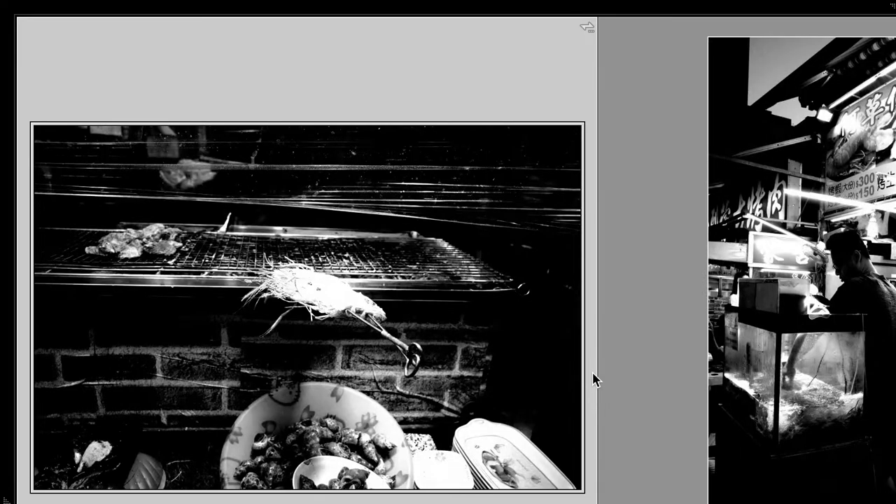
key(Up)
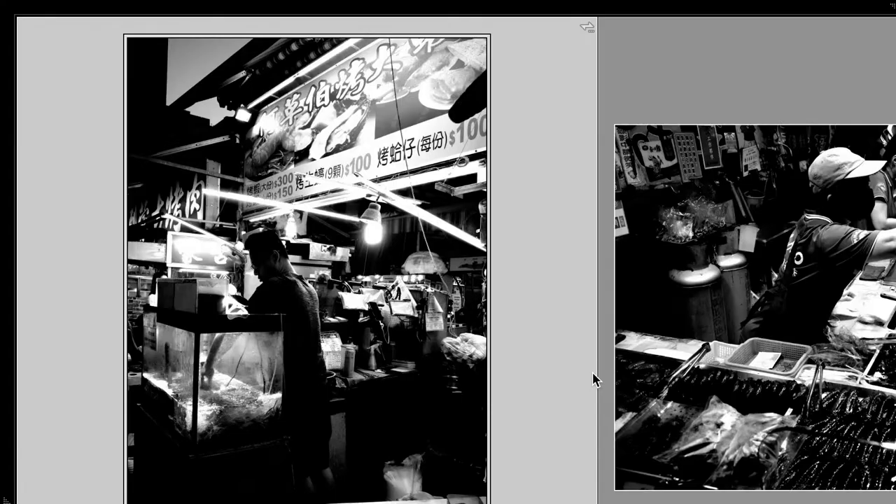
key(Up)
key(Up)
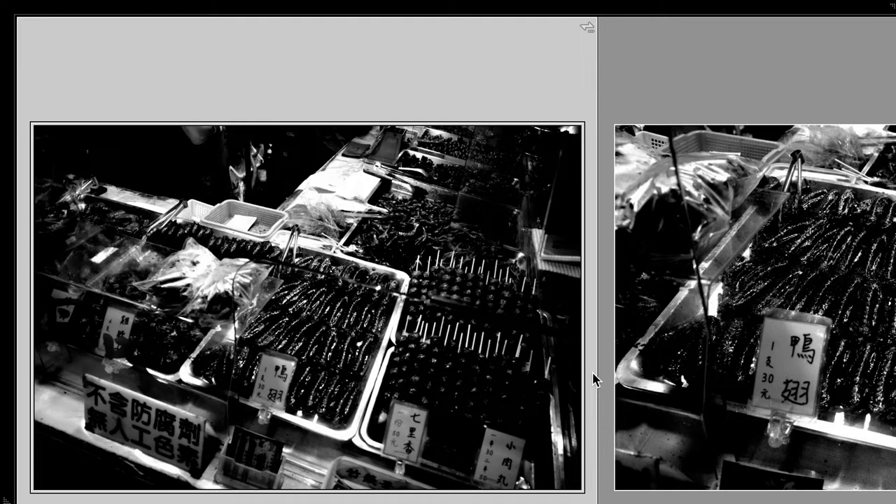
key(Up)
key(Up)
key(Up)
key(Up)
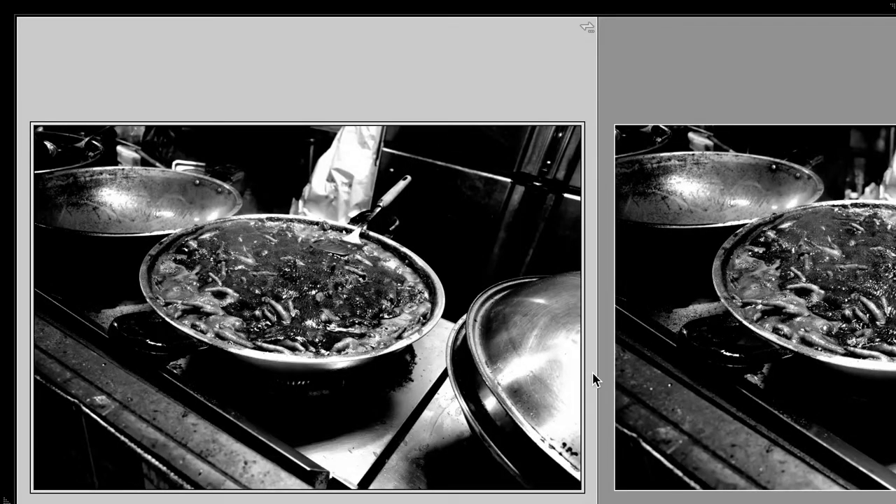
Compare the simmering pan, masked cook in the Bee & Bear apron and snack counter photos in pairs, up to the sausage stall
key(Up)
key(Up)
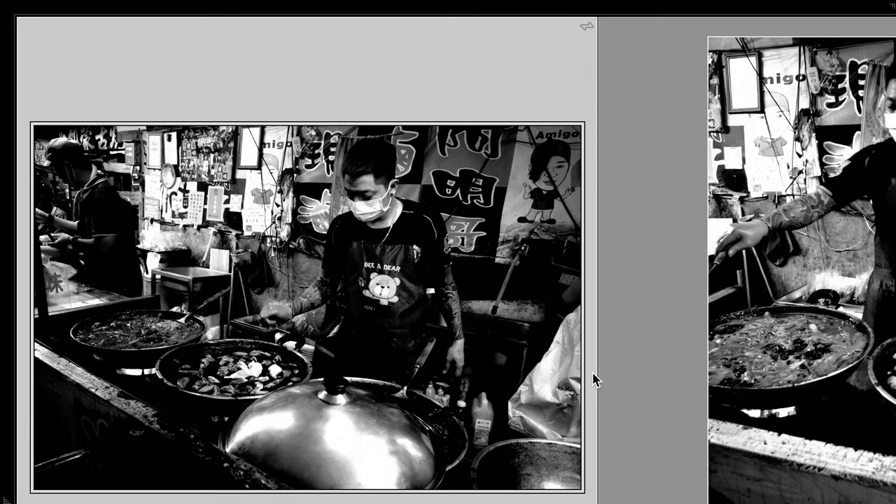
key(Up)
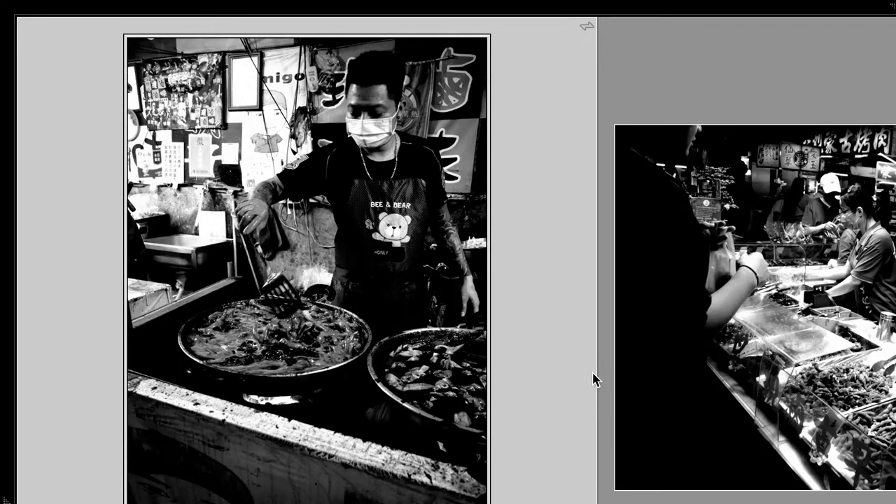
key(Up)
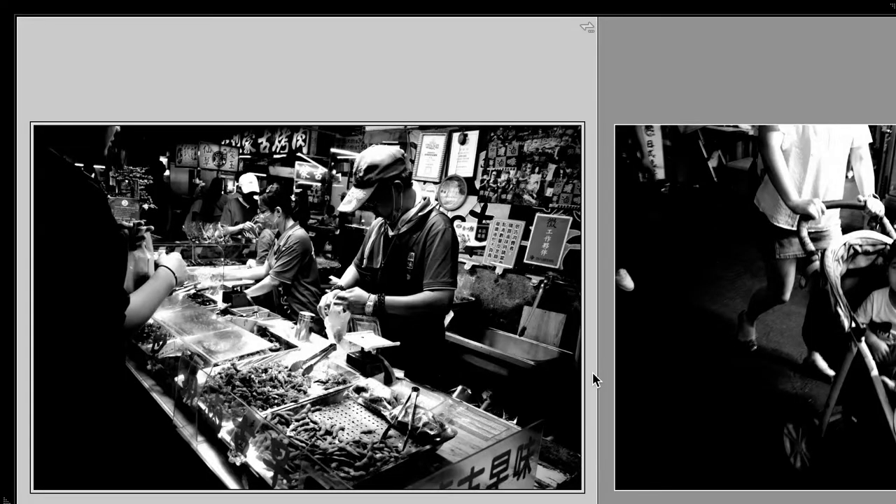
key(Up)
key(Up)
key(Up)
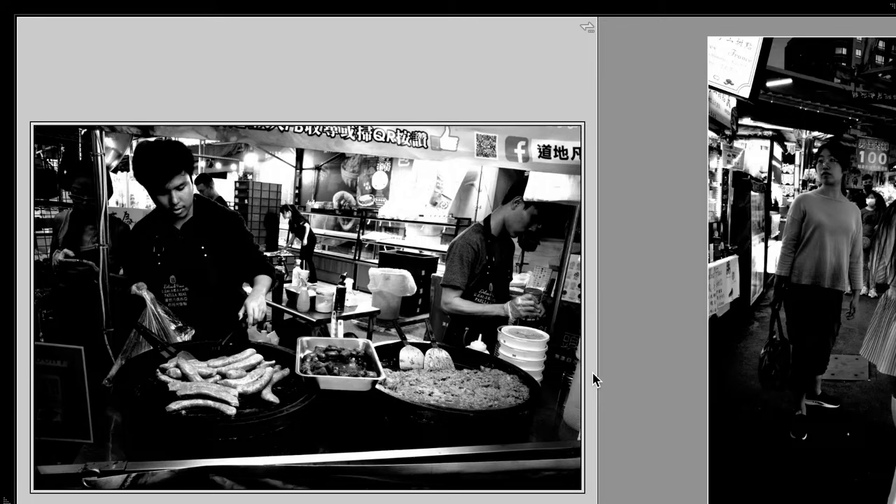
Compare the sausage stall, French dessert stand, mannequin and family game stall photos in pairs, up to the cook behind the food trays
key(Up)
key(Up)
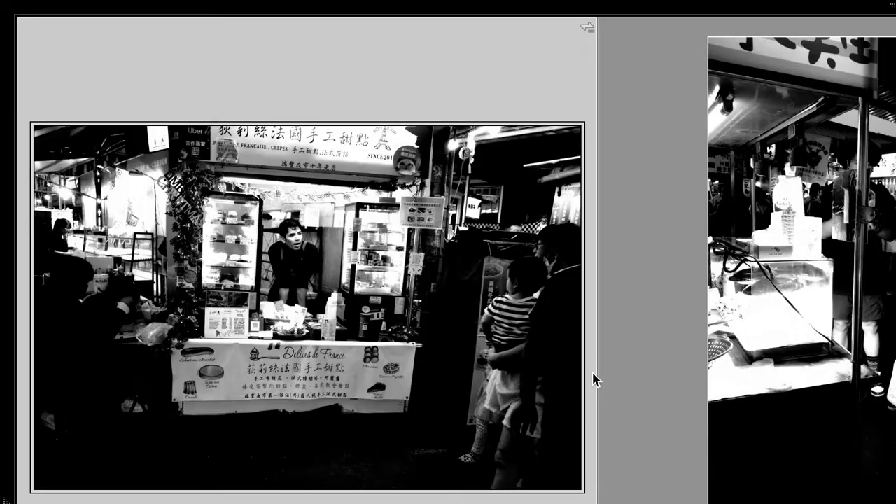
key(Up)
key(Up)
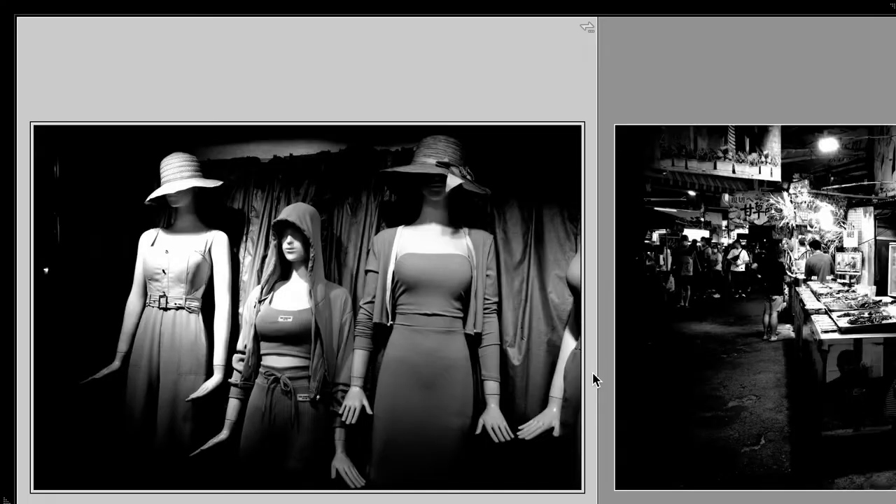
key(Up)
key(Up)
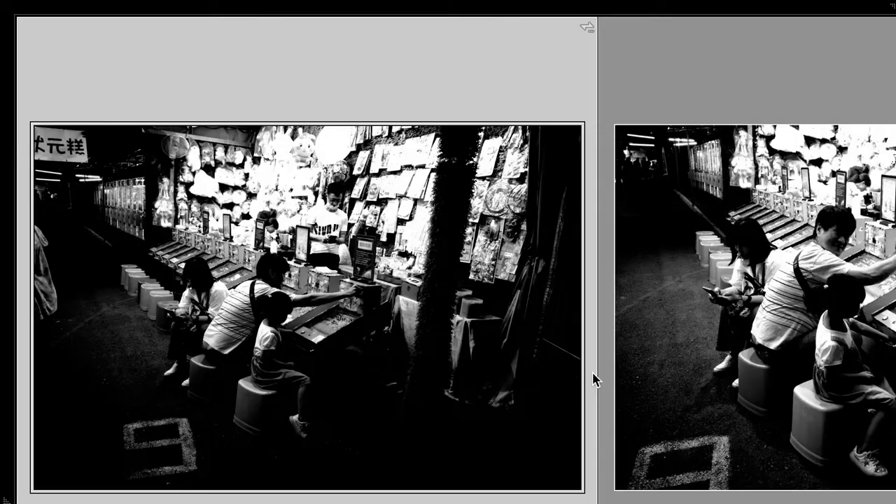
key(Up)
key(Up)
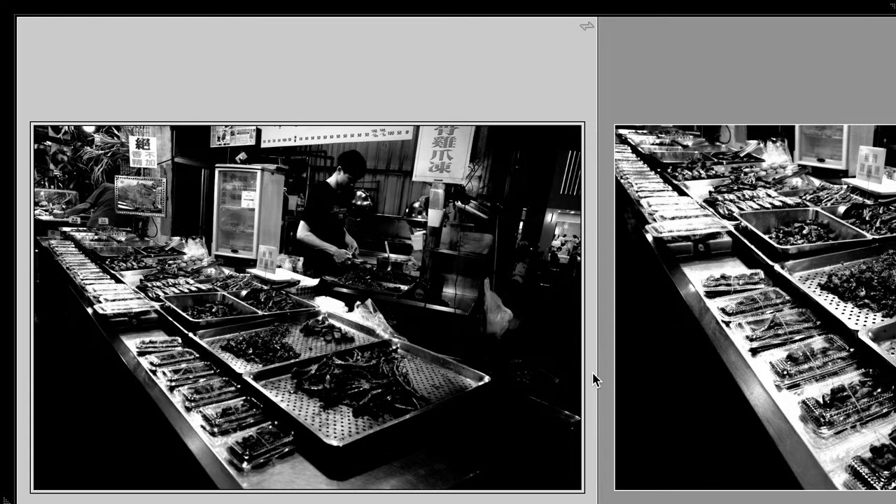
Compare the packaged food counter and Charlie Brown shirt photos with their neighbours, up to the two customers at the plant-hung food stall
key(Right)
key(Right)
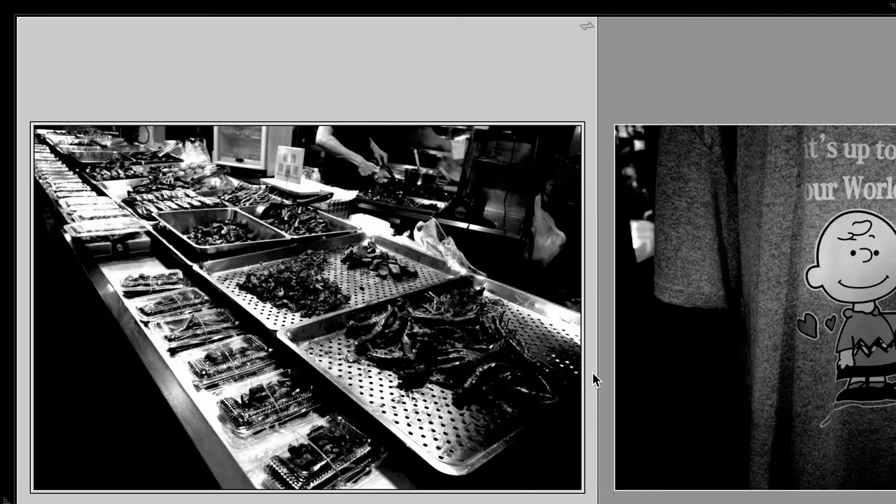
key(Right)
key(Right)
key(Right)
key(Right)
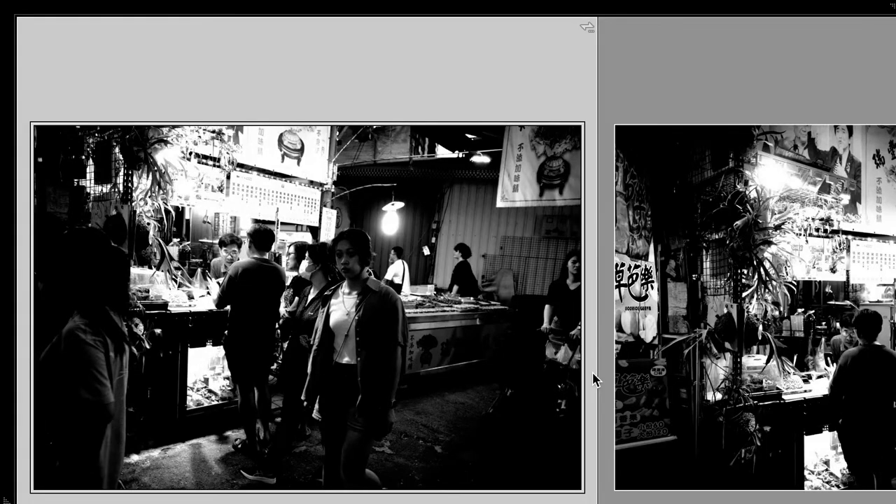
key(Right)
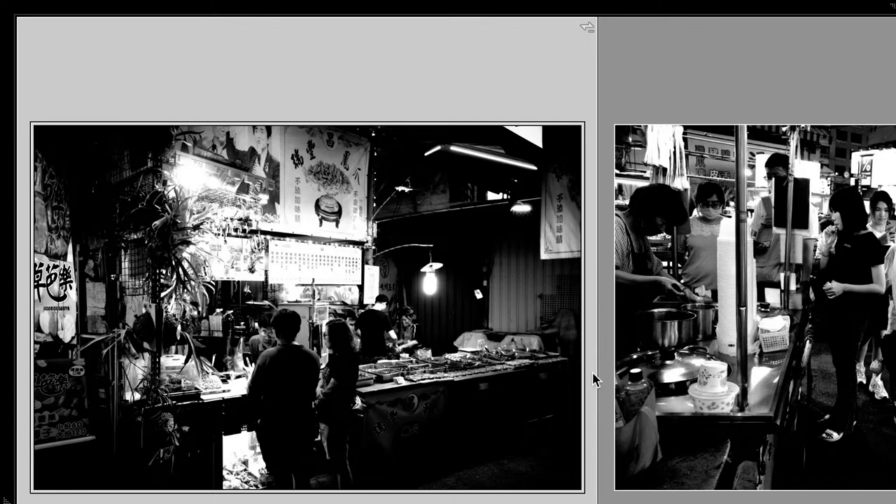
Compare the remaining photos, from the steaming pots and Devil Hunter shirt to the smiling drink holder, and finish the 2-Rate collection
key(Right)
key(Right)
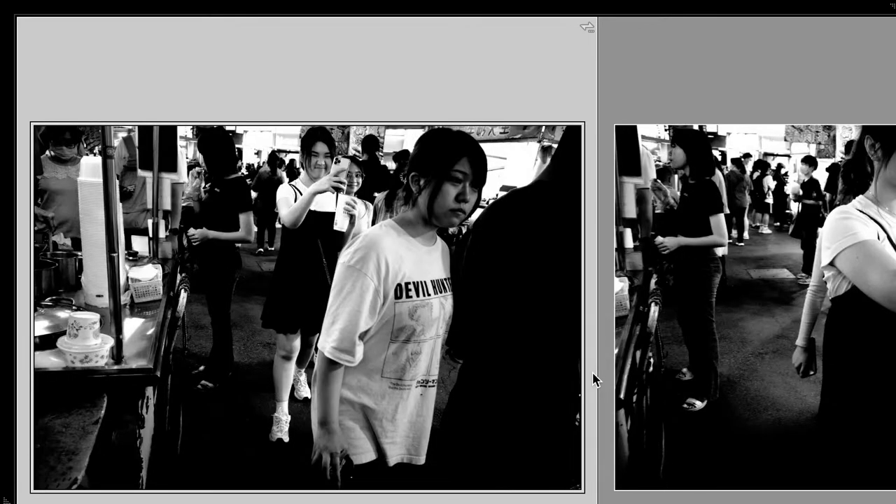
key(Right)
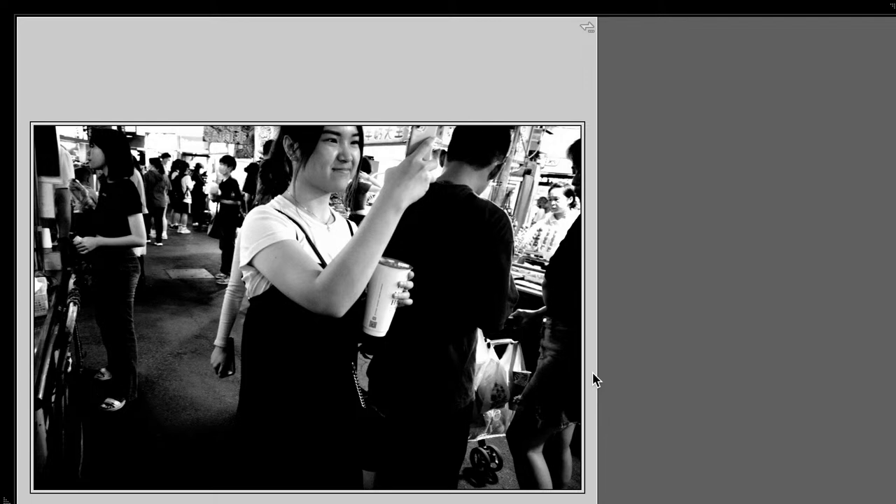
key(Delete)
key(F7)
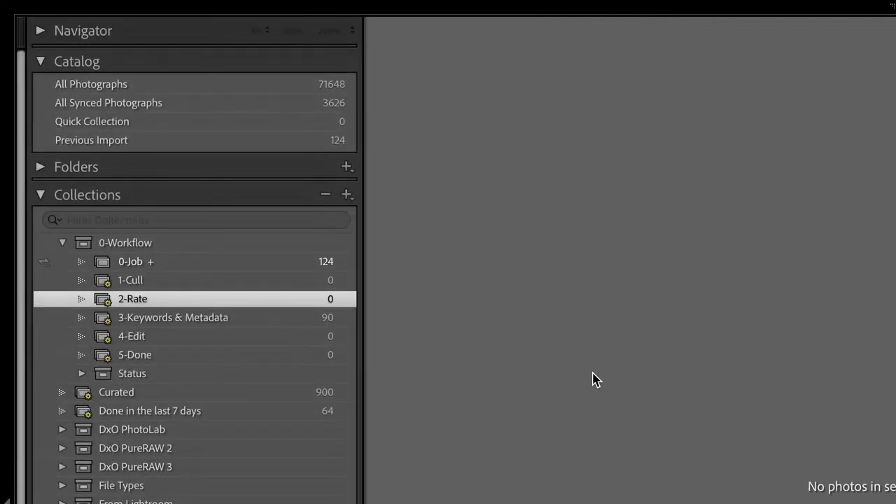
Open the 3-Keywords & Metadata collection, display it as a grid, and select all of its photos
click(293, 322)
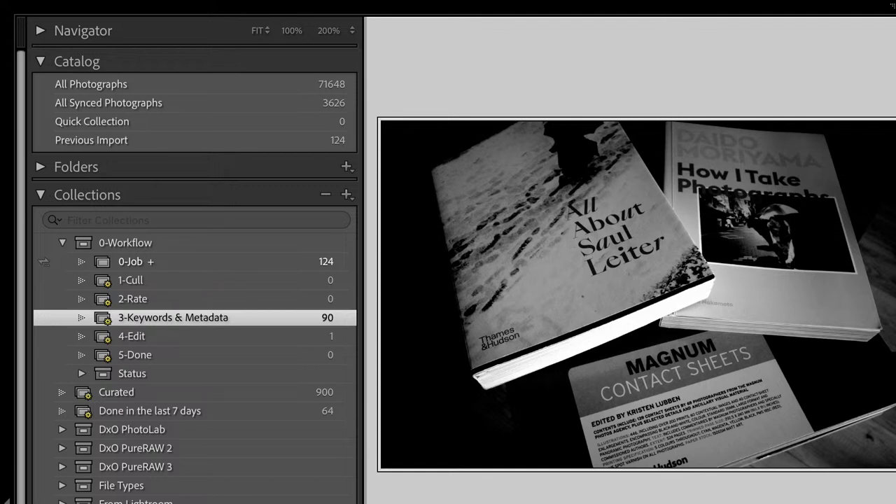
key(Right)
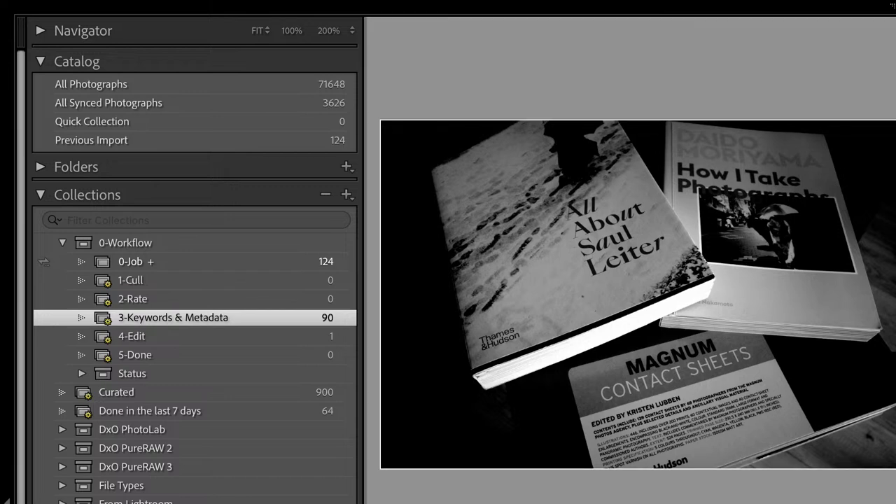
key(g)
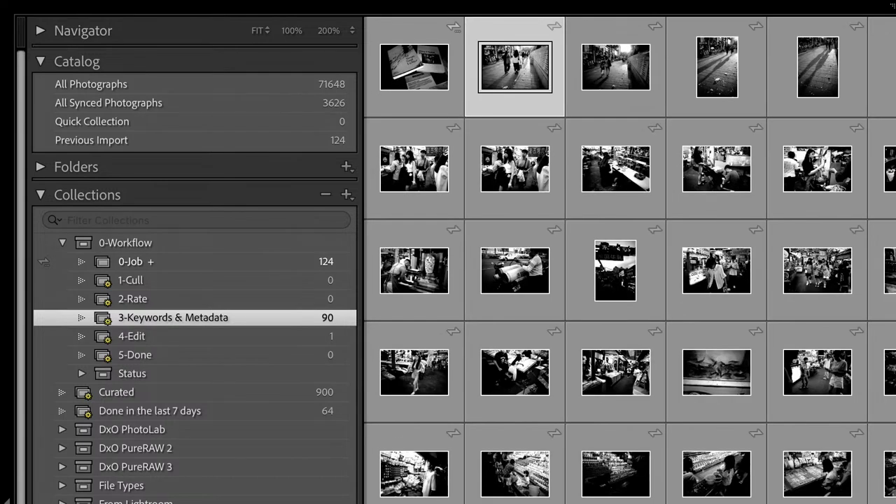
key(ctrl+a)
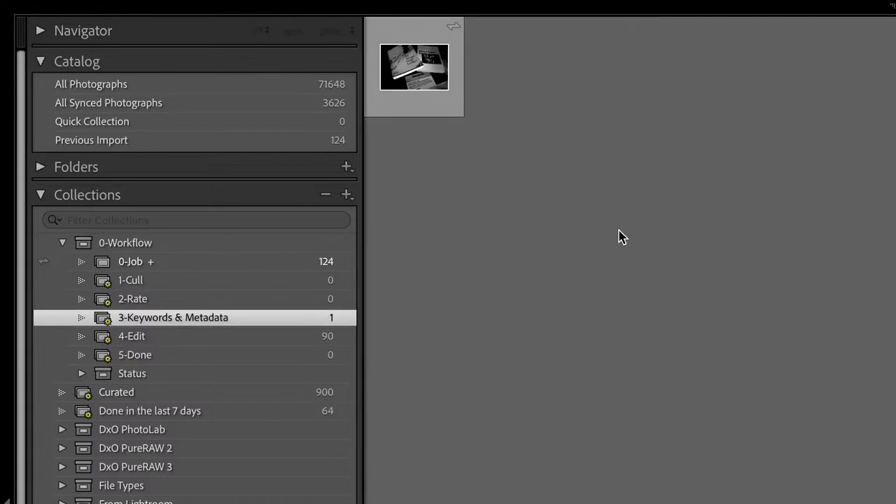
Enlarge the one photo left in 3-Keywords & Metadata and expand the Status collection set to check what is missing
key(e)
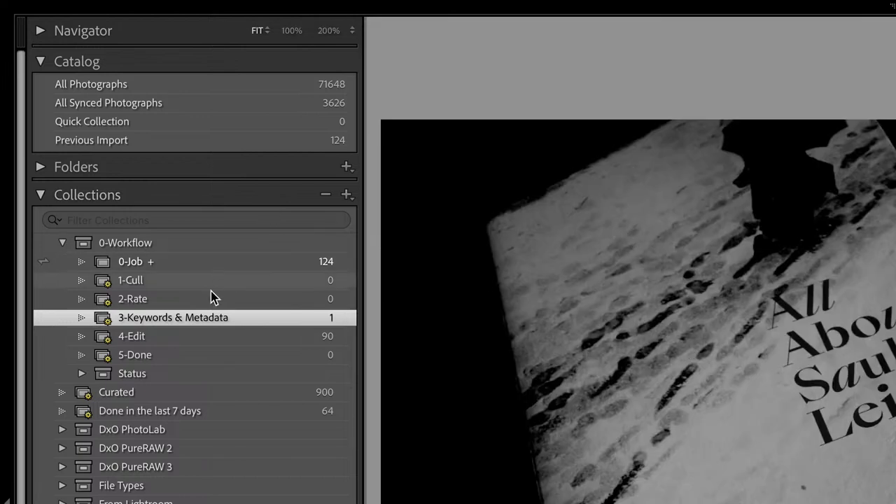
click(81, 374)
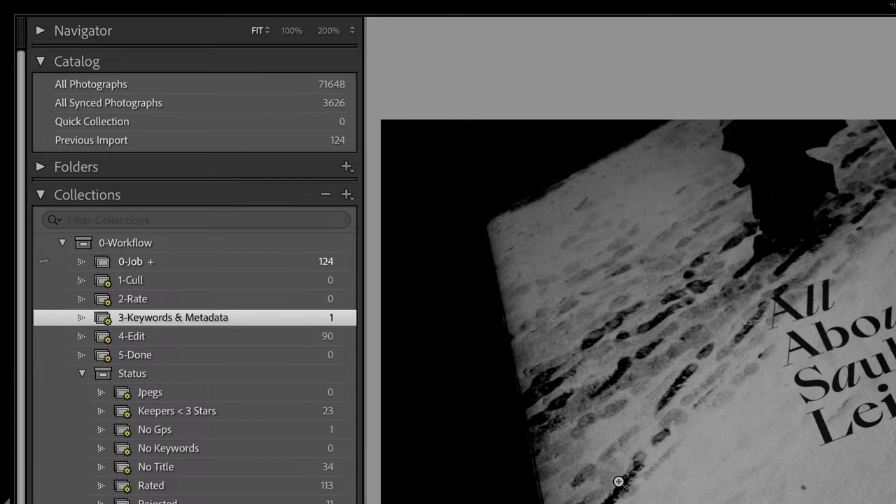
mouse_move(892, 6)
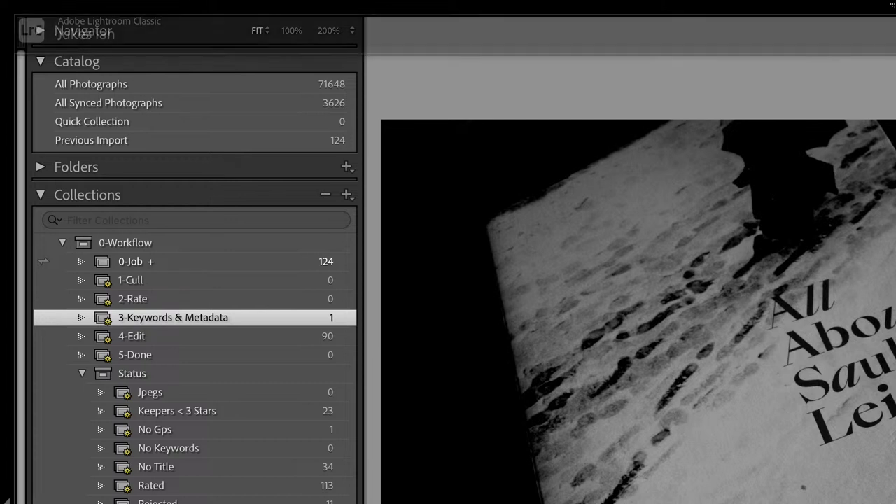
Give the remaining photo of the photography books a GPS location on the map
key(ctrl+alt+4)
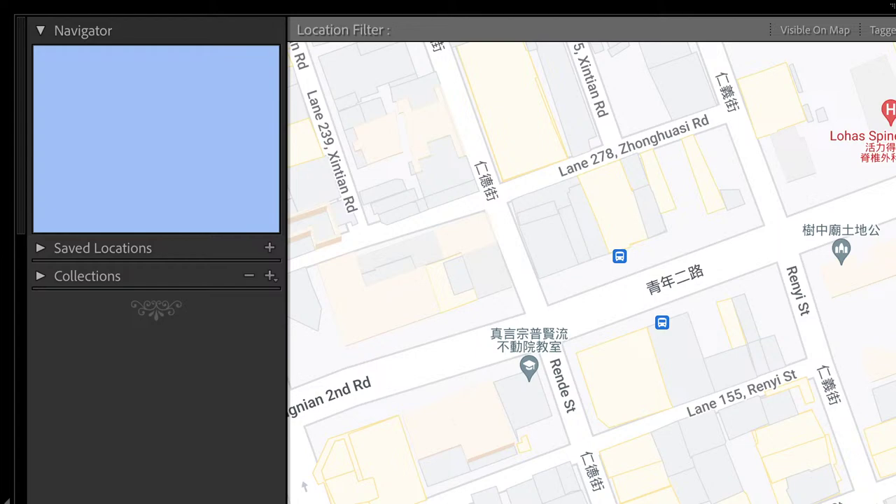
key(F6)
scroll(591, 273, down, 2)
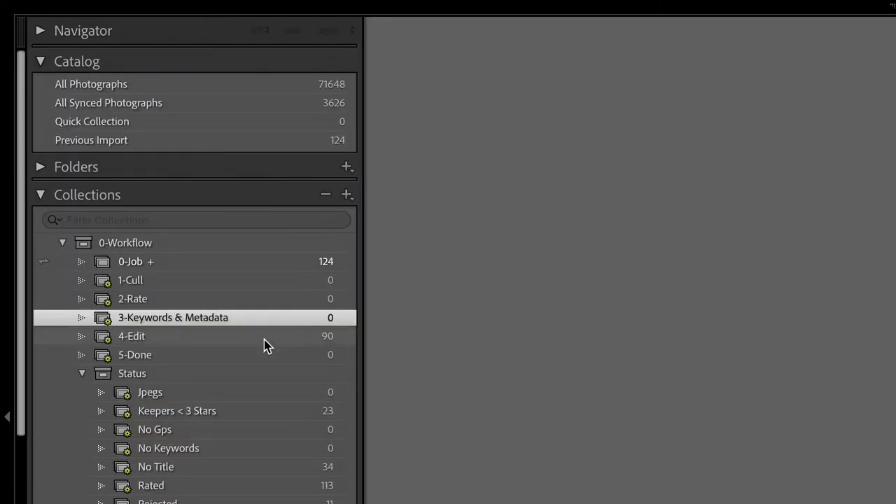
Open the 4-Edit collection and inspect the photography books photo in Develop
click(265, 343)
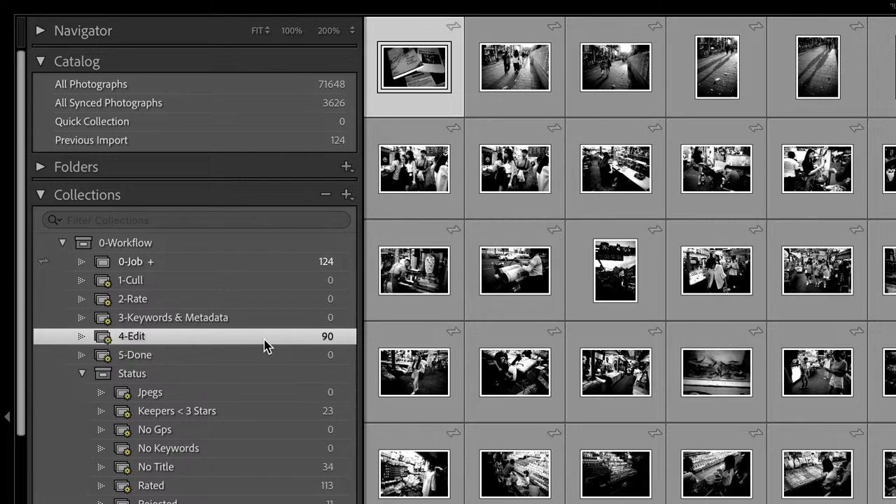
key(e)
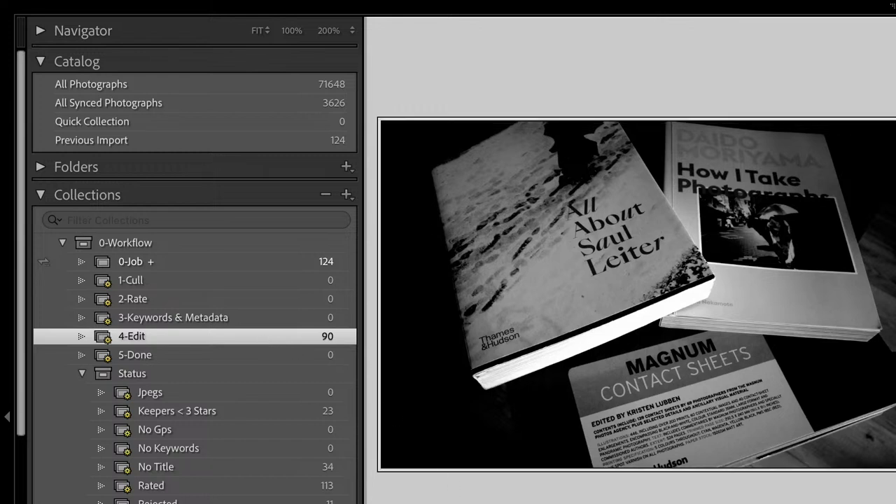
key(d)
click(694, 266)
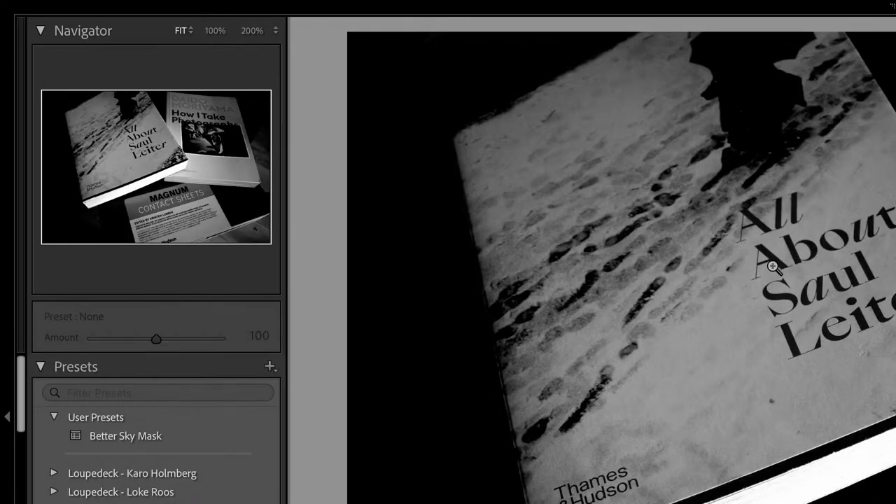
Return to the Library and browse the 4-Edit photos, including the elderly couple on the sunlit pavement
key(e)
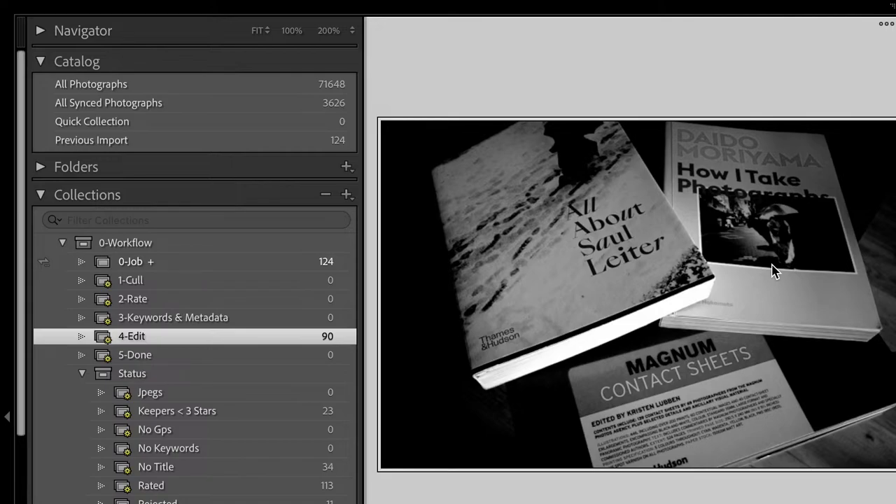
scroll(630, 261, down, 20)
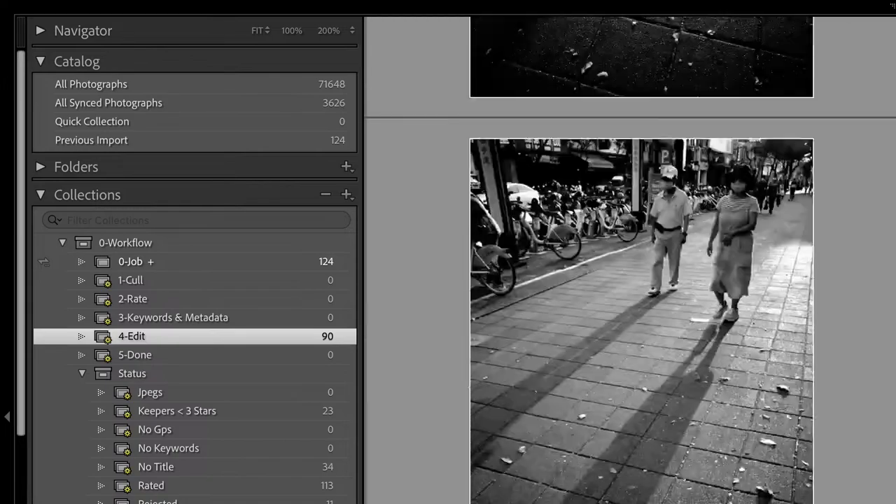
scroll(630, 260, down, 20)
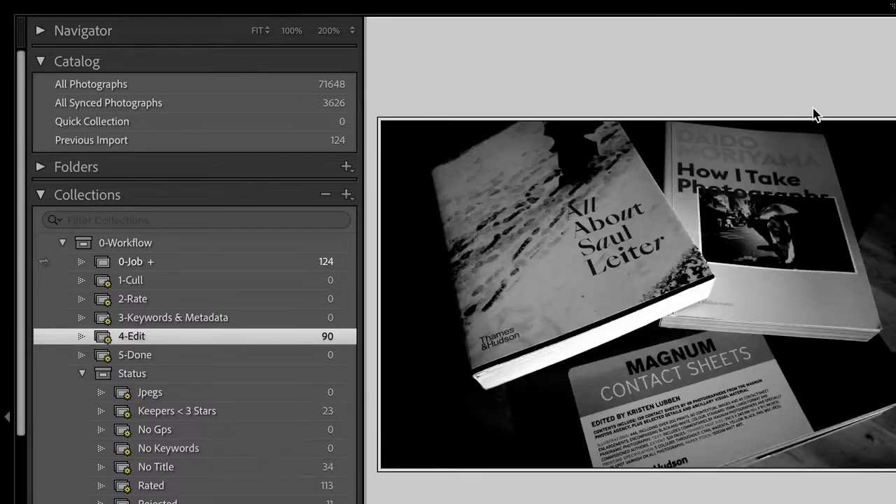
Review the raw default preset preferences, including the camera-specific setting for the RICOH GR III, and close the preferences
mouse_move(168, 3)
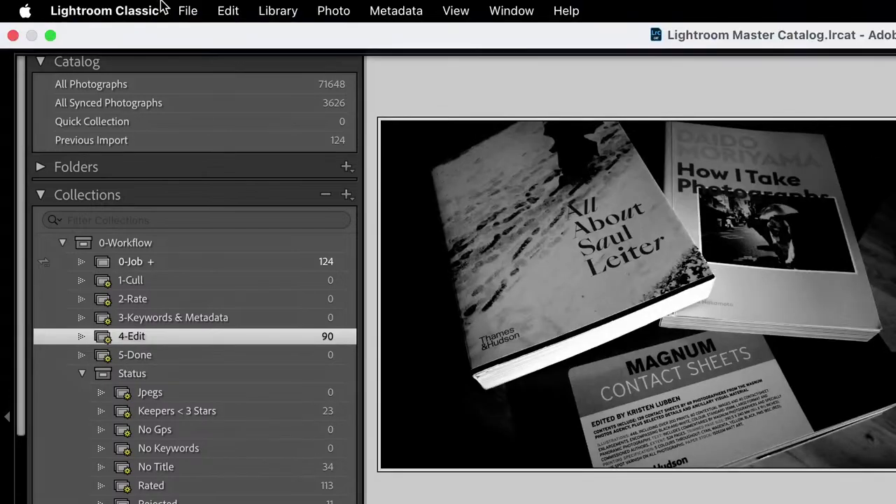
click(142, 12)
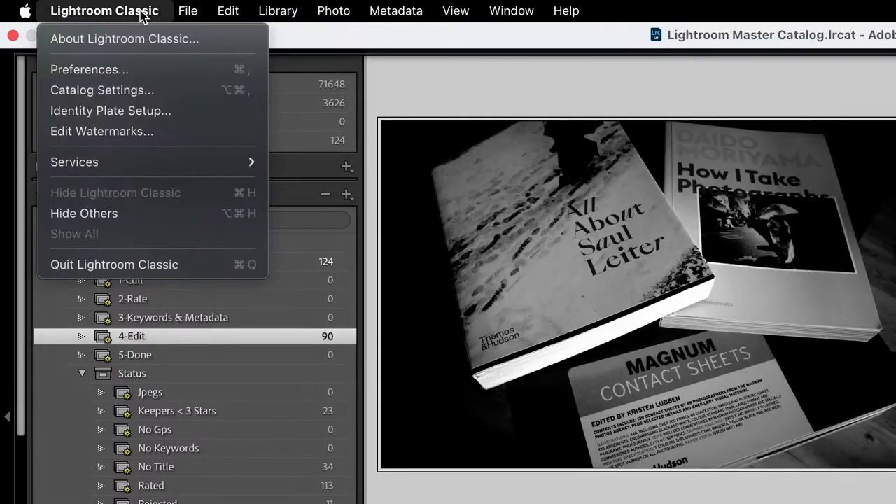
click(138, 69)
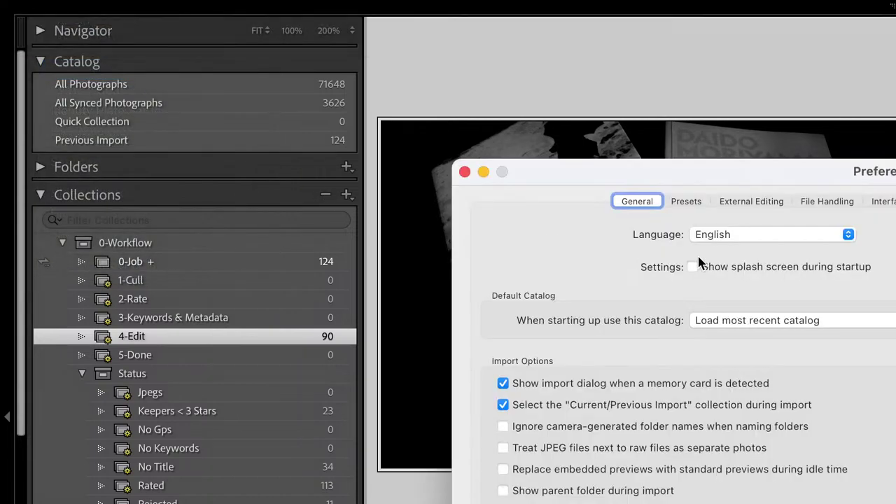
click(689, 201)
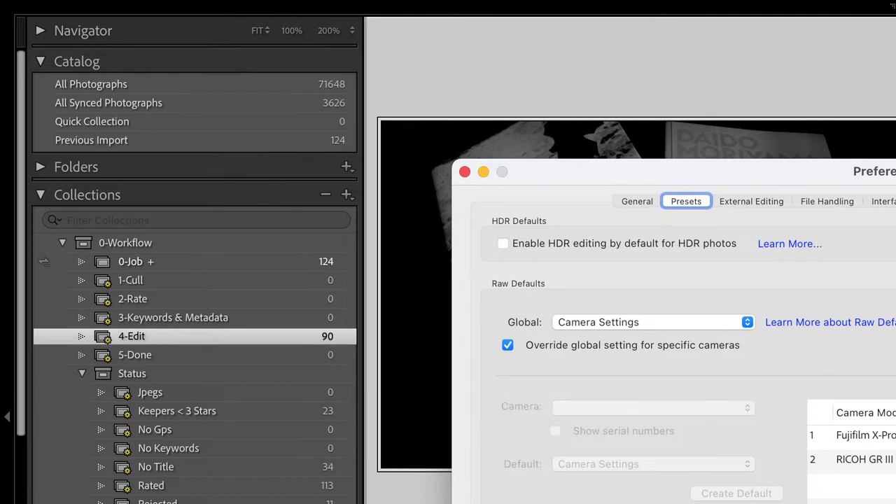
click(831, 459)
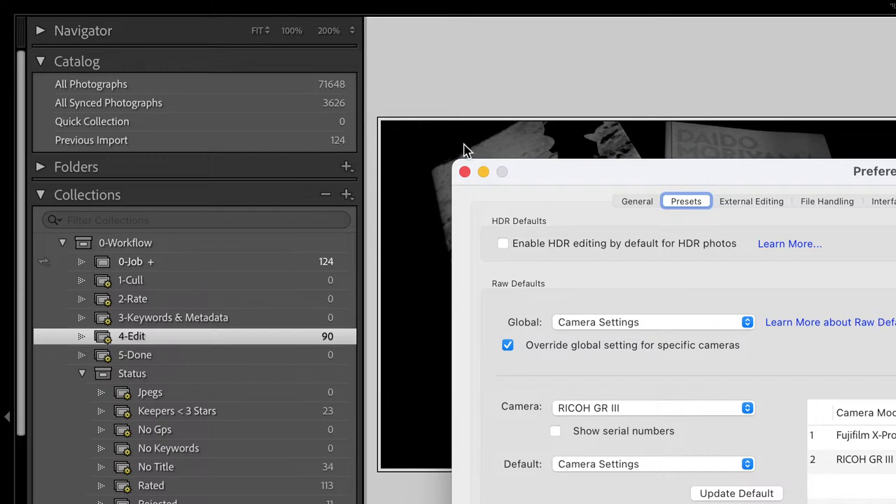
click(465, 171)
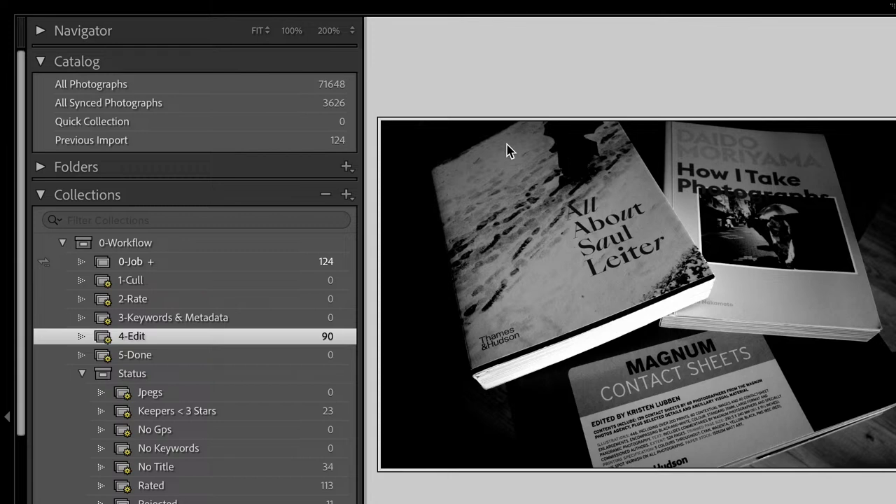
Develop the books, walking women and backpack-carrying parent with child photos with lighter shadows, up to the first vertical long-shadow photo
click(687, 259)
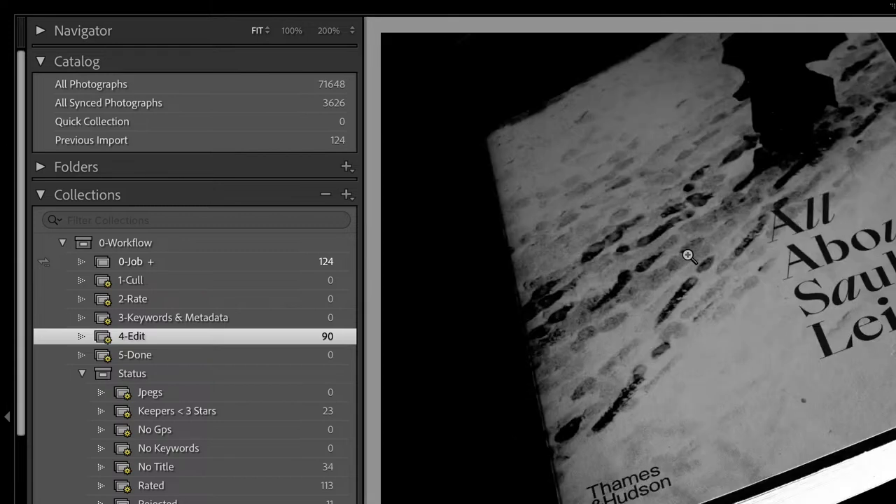
key(d)
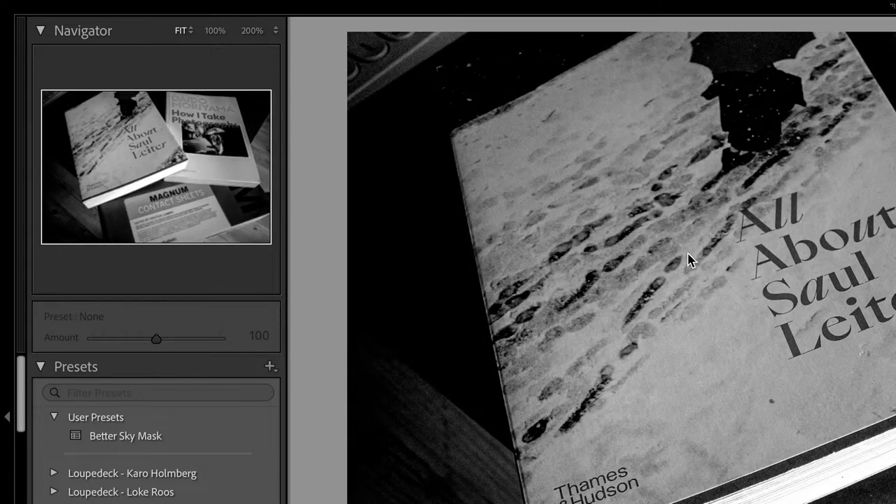
key(Right)
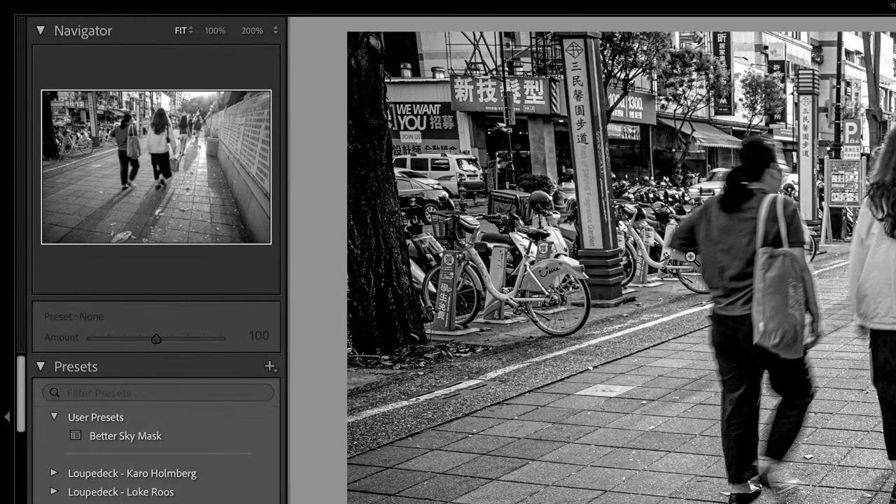
key(Right)
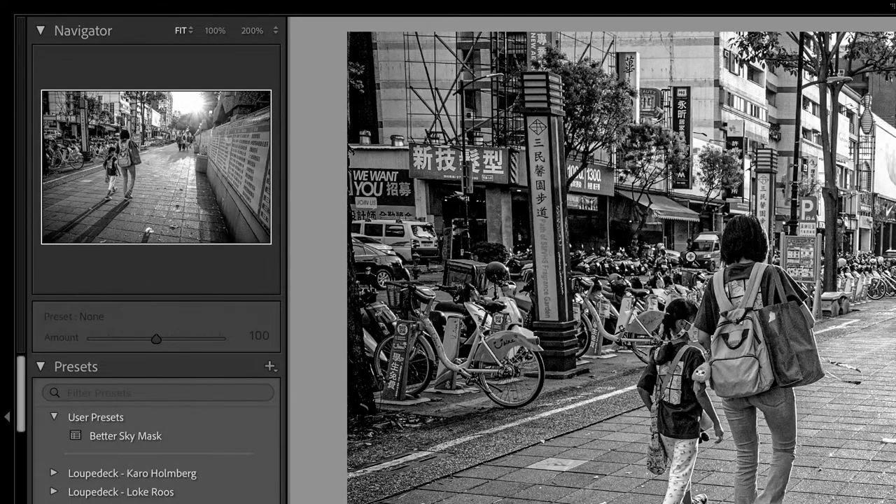
key(Right)
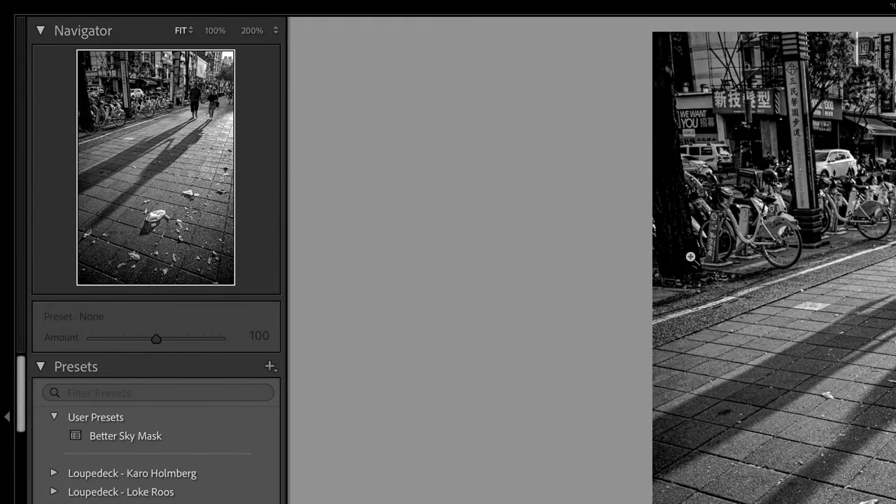
Continue developing the vertical pavement photos, from the long-shadow walkers through the checkered-shirt couple to the elderly couple
key(Right)
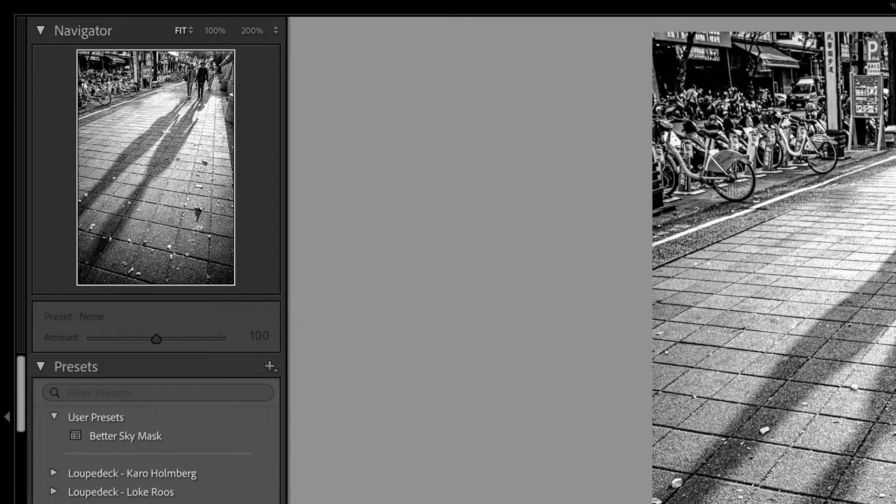
key(Right)
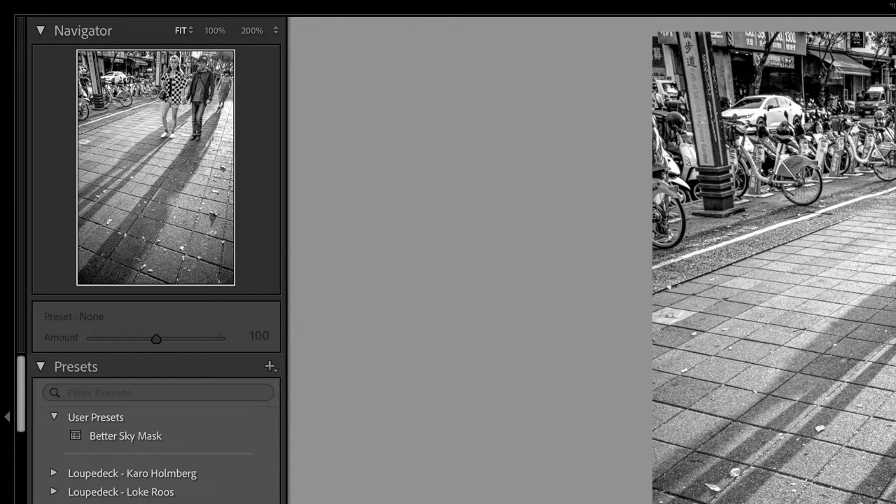
key(Right)
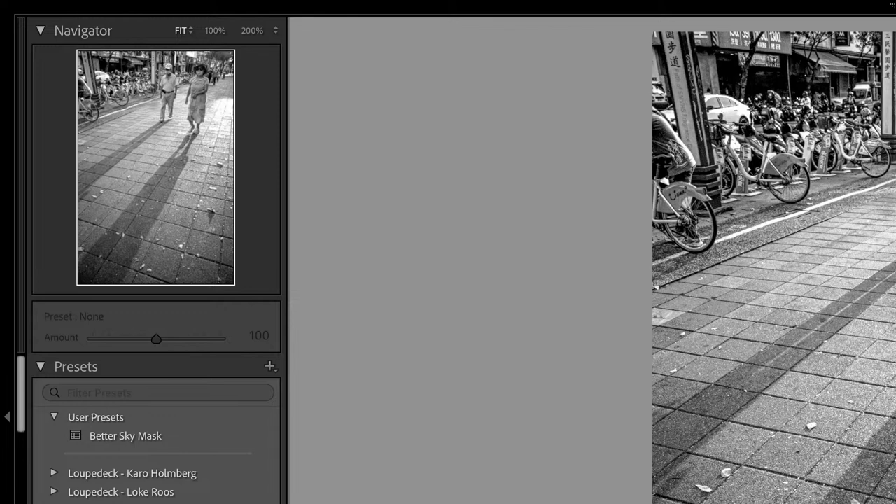
Bring out the shadow and sky detail in the city intersection photo, and move on to the food stall with the price board
key(Right)
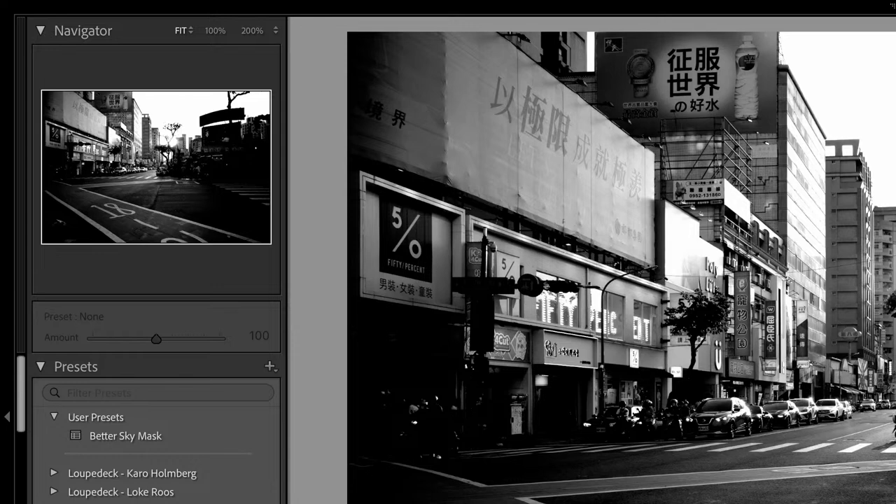
key(ctrl+z)
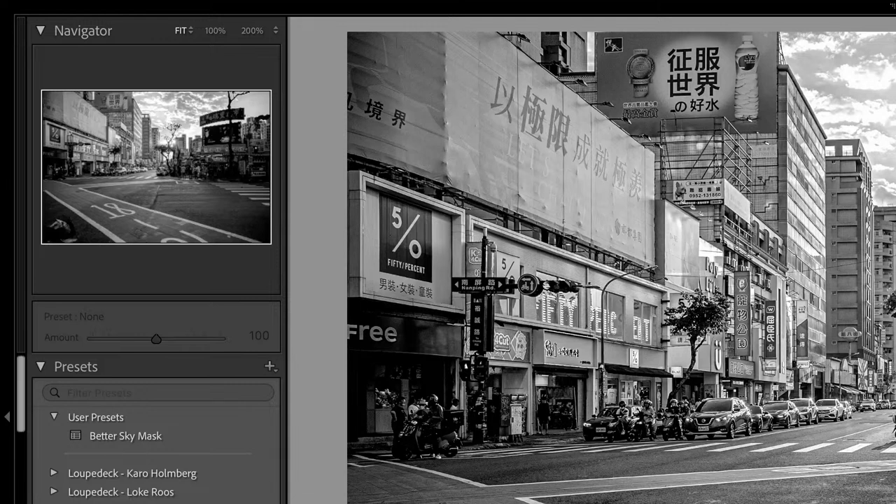
key(Right)
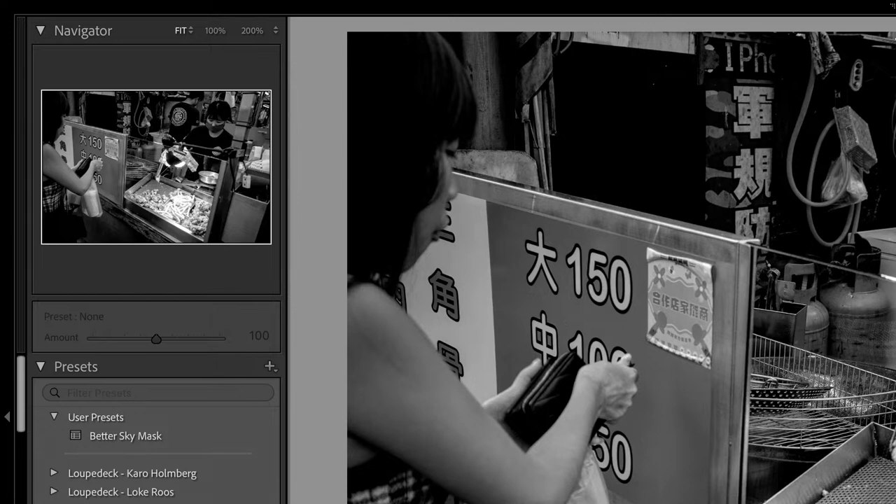
Switch the price-board food stall and meatball stall photos from black and white to colour, and move on to the skewer vendor photo
key(v)
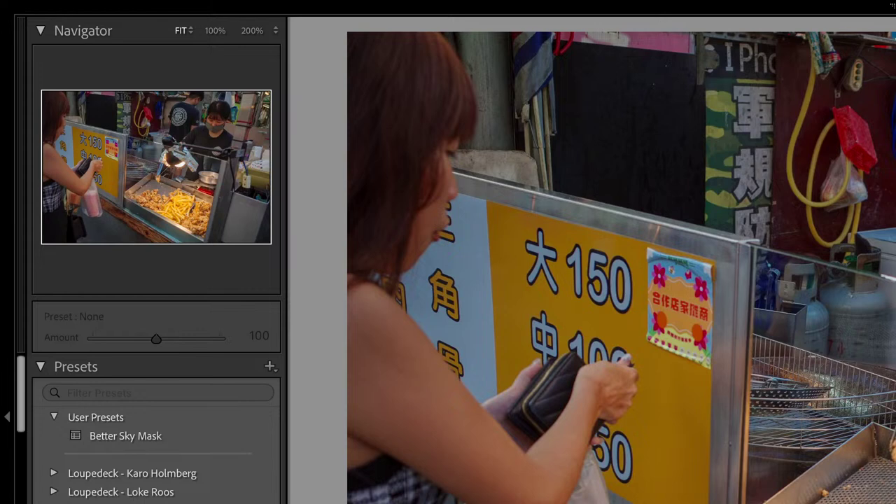
key(Right)
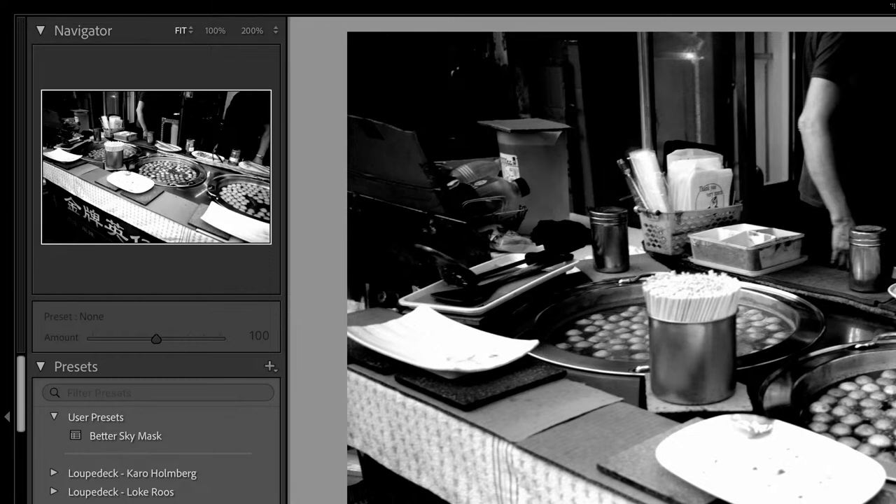
key(ctrl+shift+r)
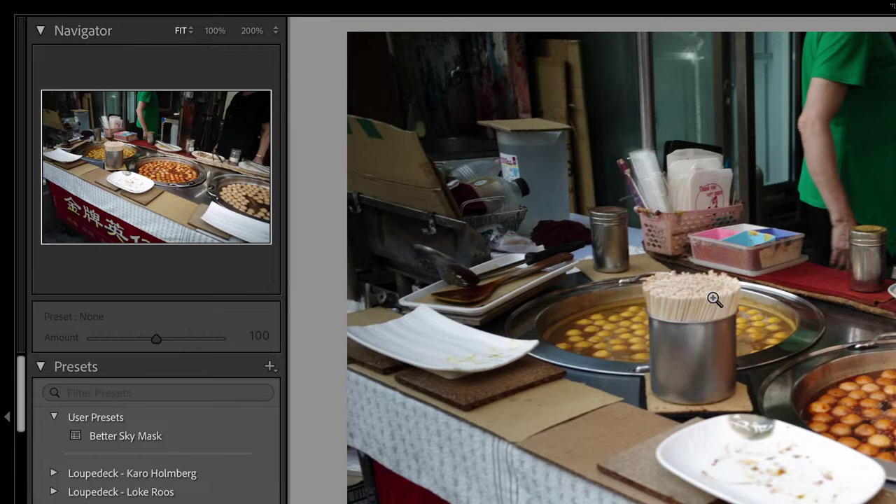
key(Right)
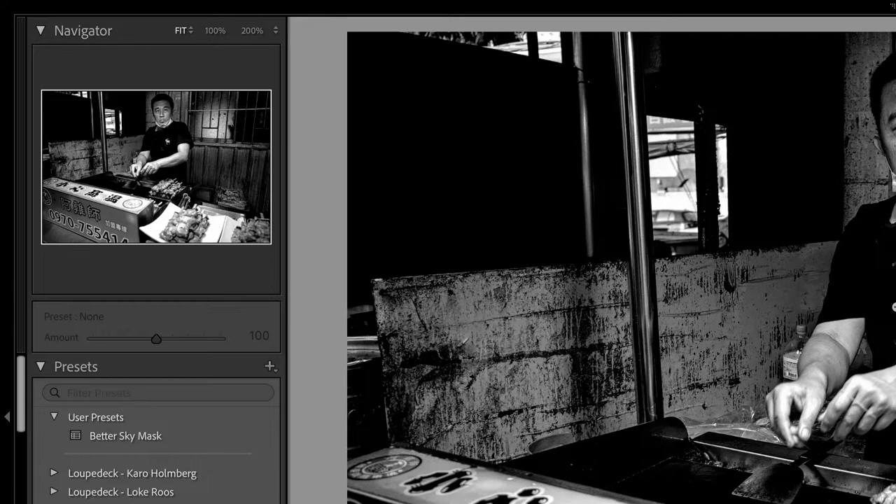
Go to the skewer vendor photo's folder in the Library and compare its neighbouring stall photos in the grid
right_click(829, 313)
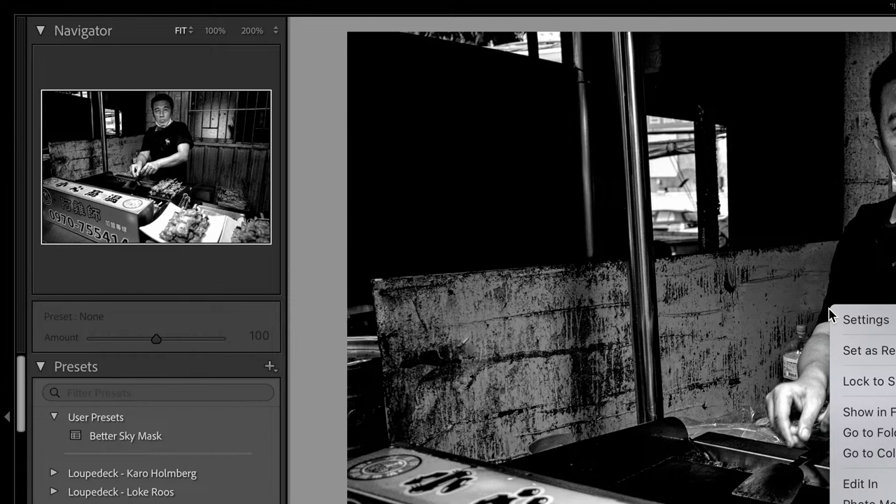
click(879, 434)
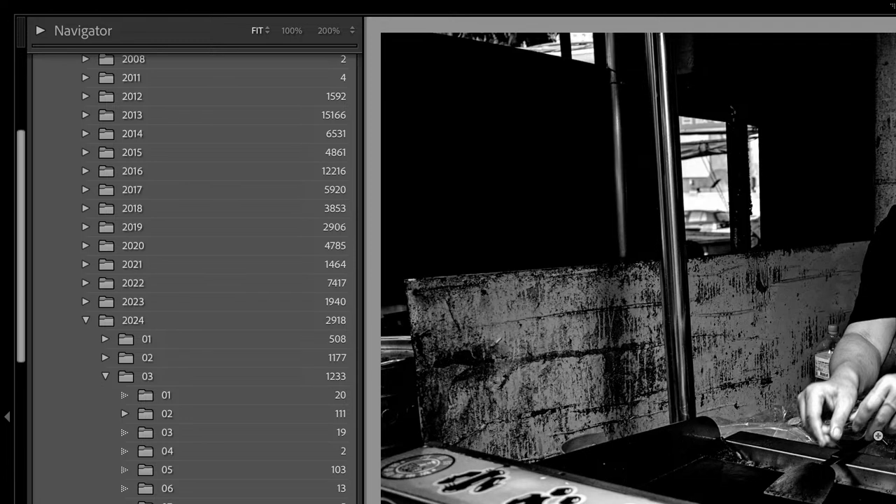
key(g)
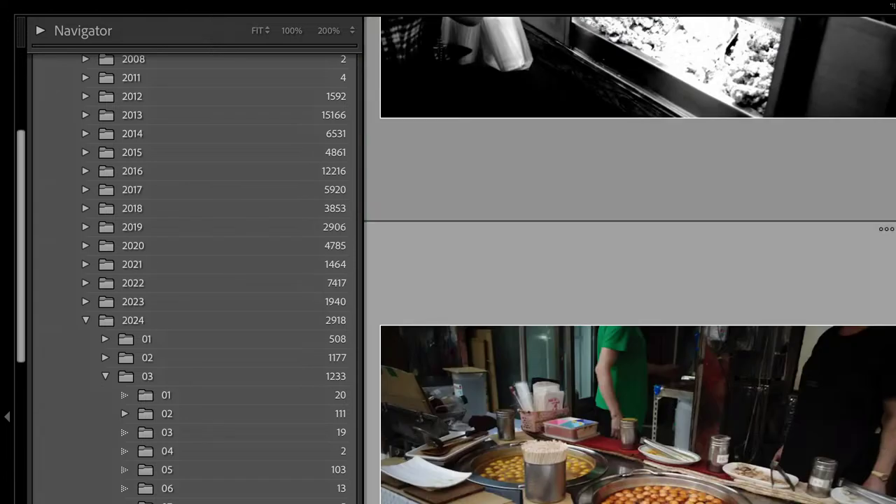
scroll(630, 260, down, 1)
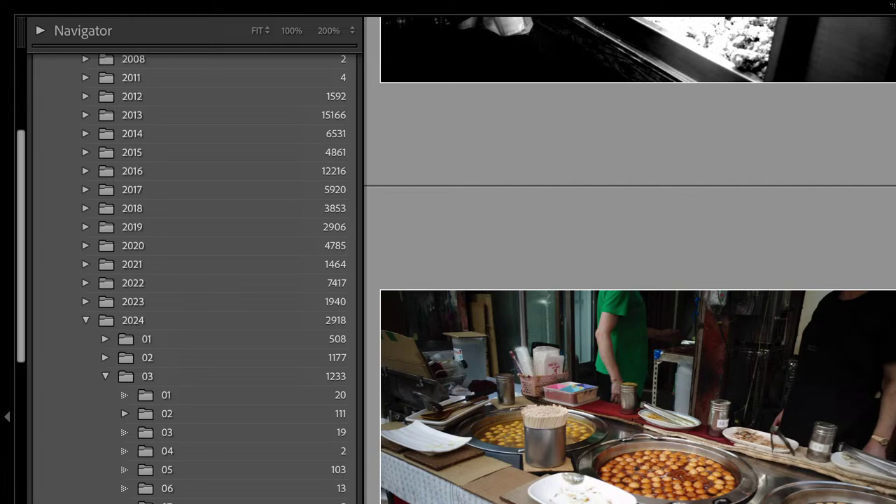
scroll(827, 371, down, 10)
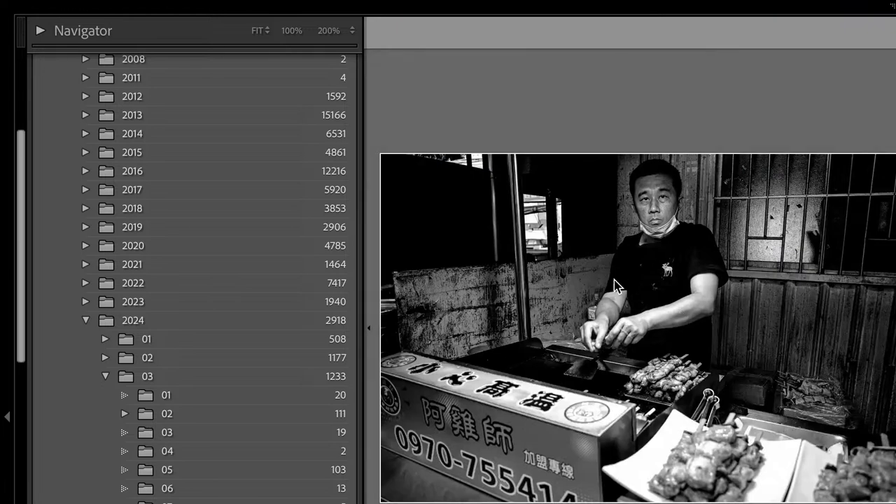
scroll(682, 105, up, 8)
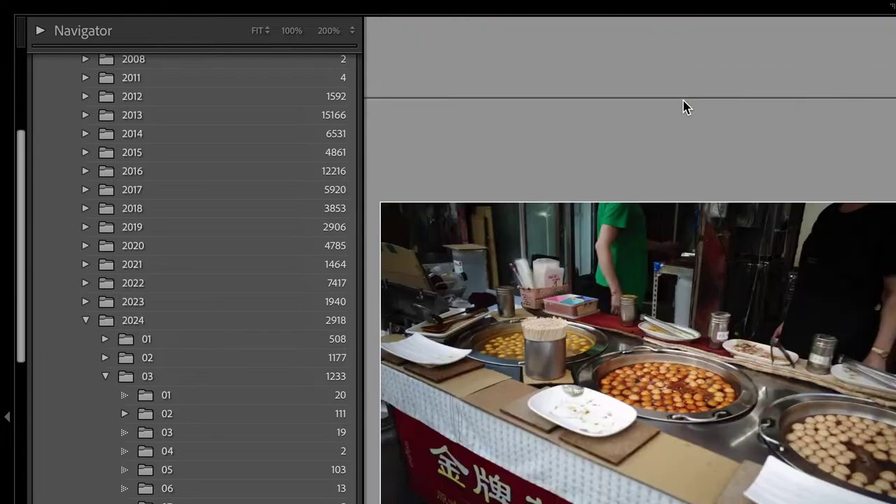
scroll(670, 376, down, 10)
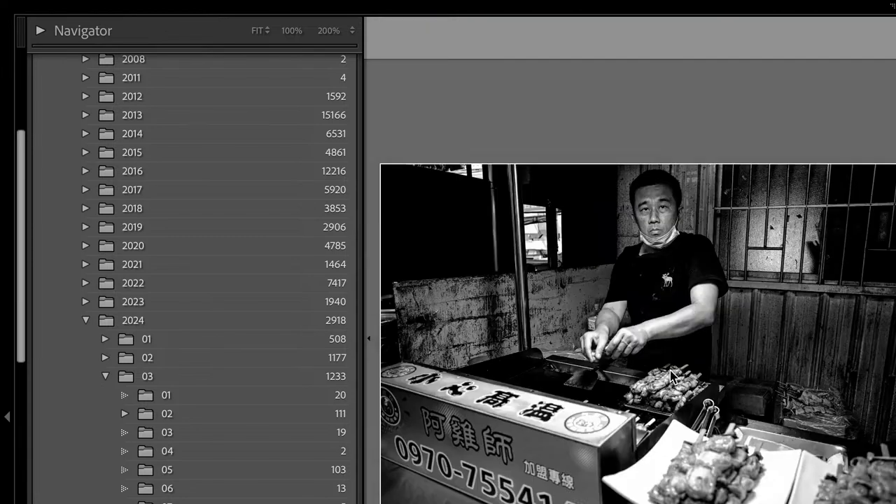
Select the skewer vendor photo, switch to the 4-Edit smart collection and open the photo for developing
click(670, 376)
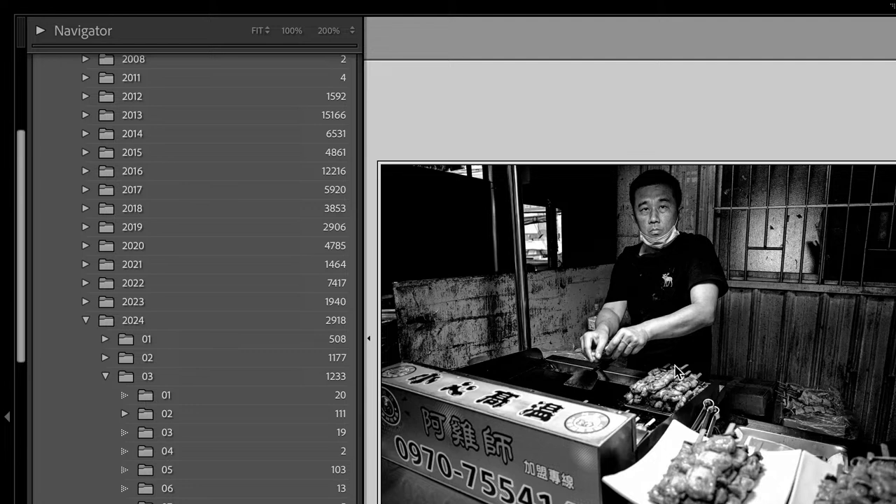
right_click(657, 353)
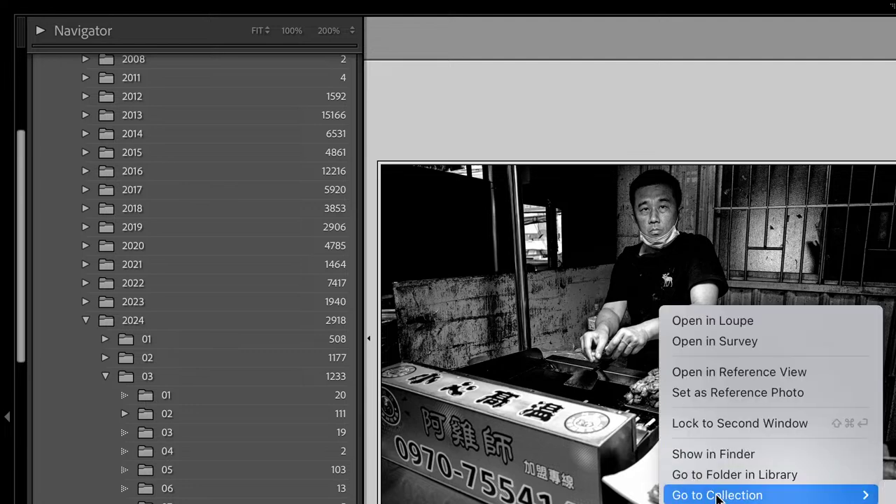
key(Escape)
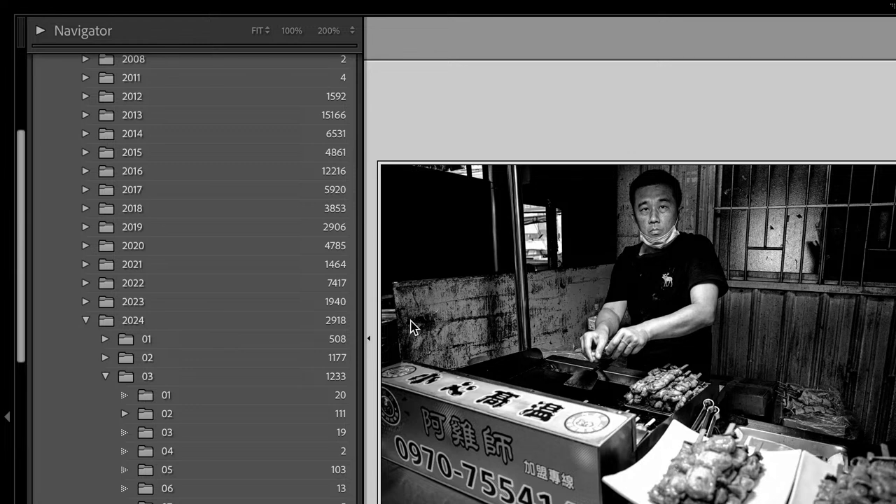
scroll(356, 326, down, 8)
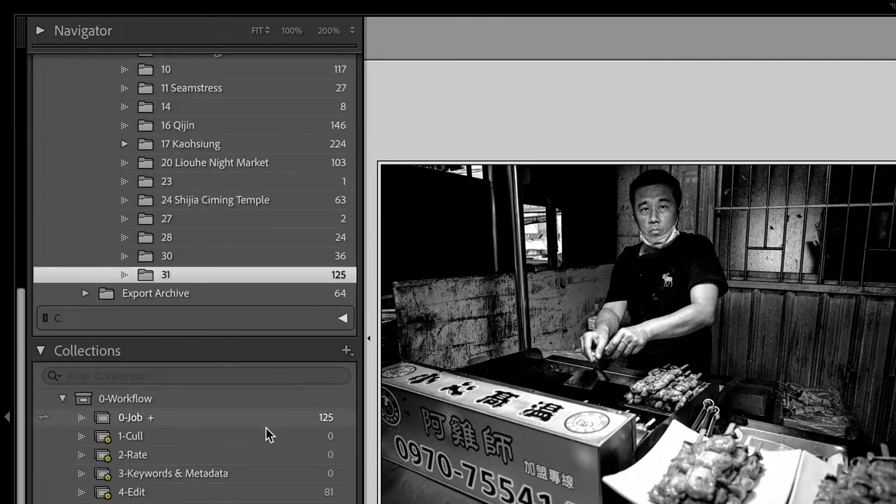
click(228, 493)
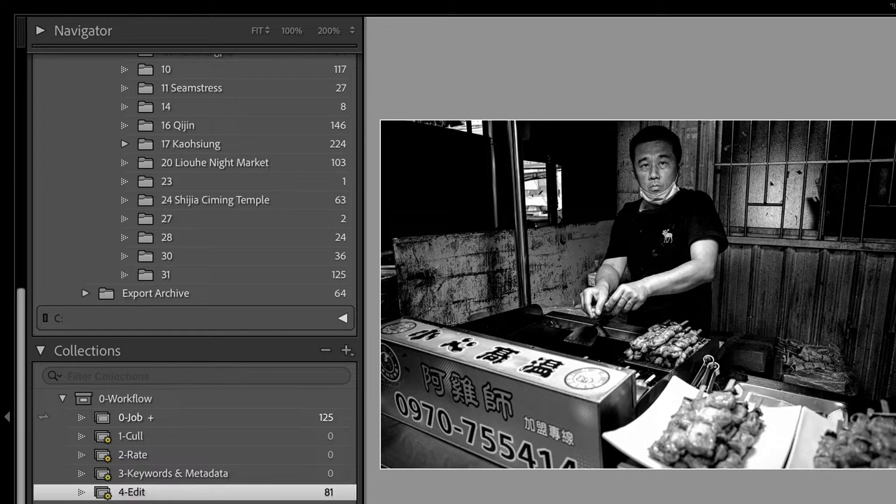
key(d)
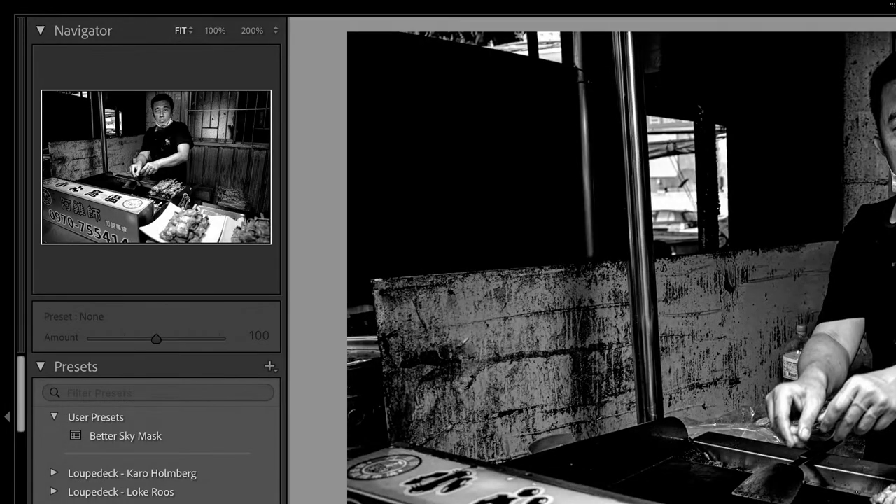
Develop the skewer vendor copy in colour and darken its foreground with a slanted linear gradient mask
key(super+shift+r)
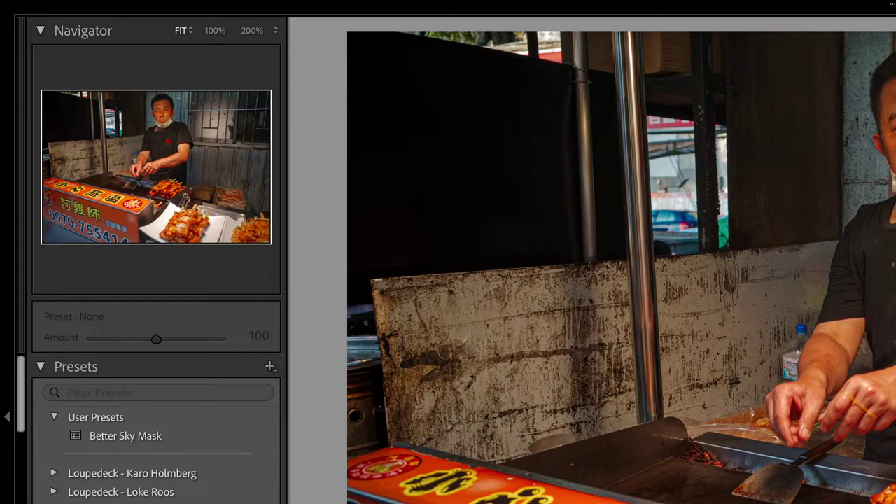
key(ctrl+z)
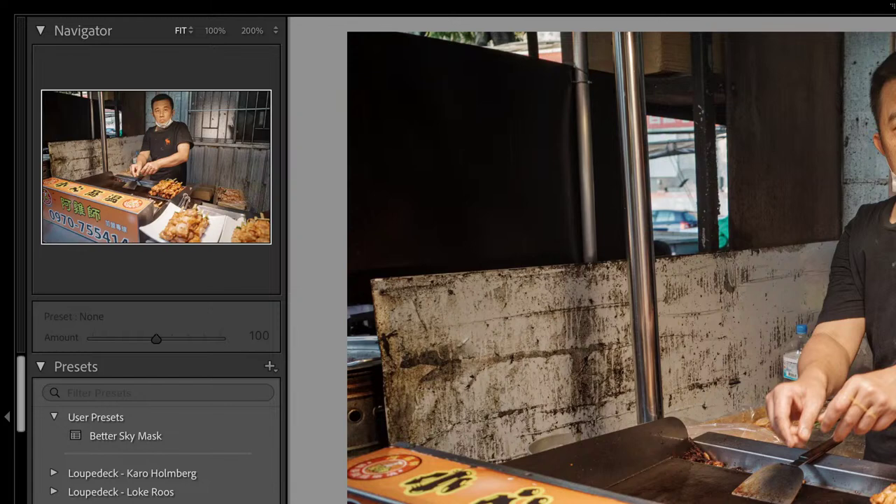
key(ctrl+y)
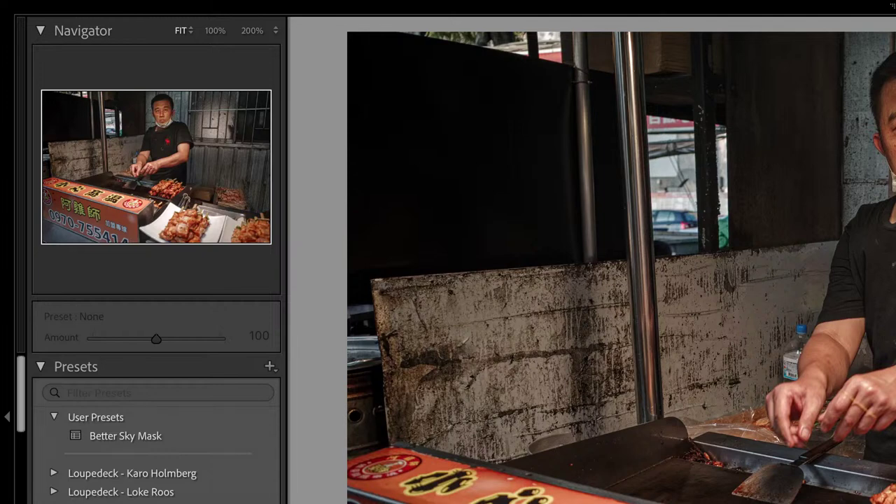
drag(895, 502, 894, 424)
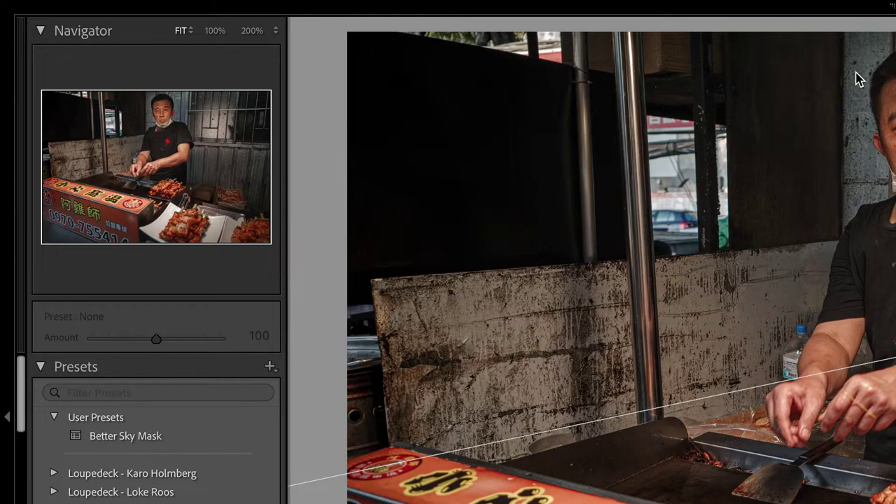
key(h)
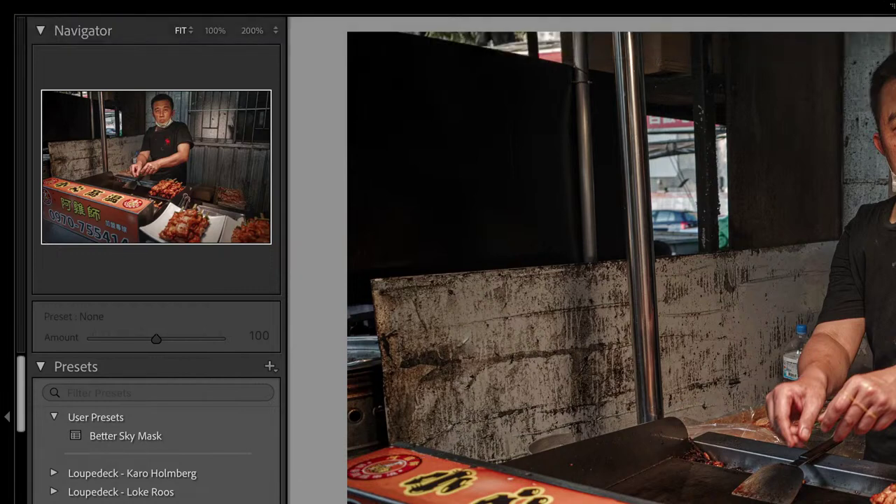
key(Right)
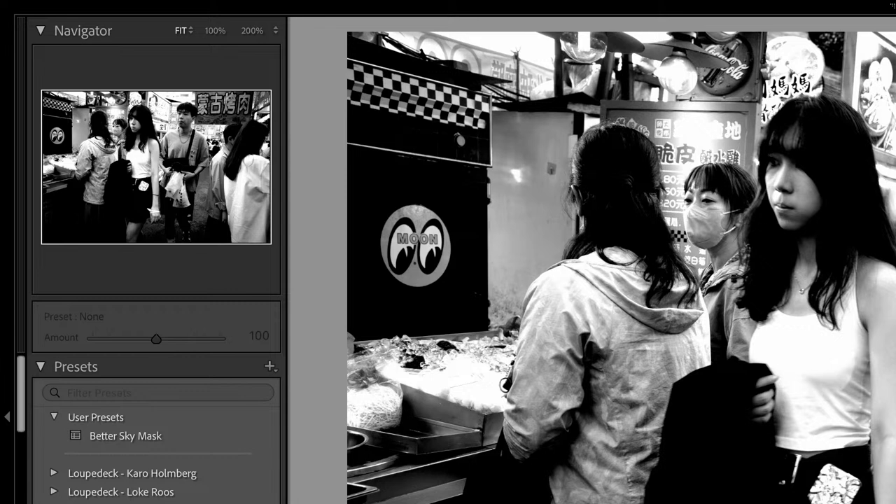
Go to the black-and-white skewer vendor photo and give it the green colour label
key(Right)
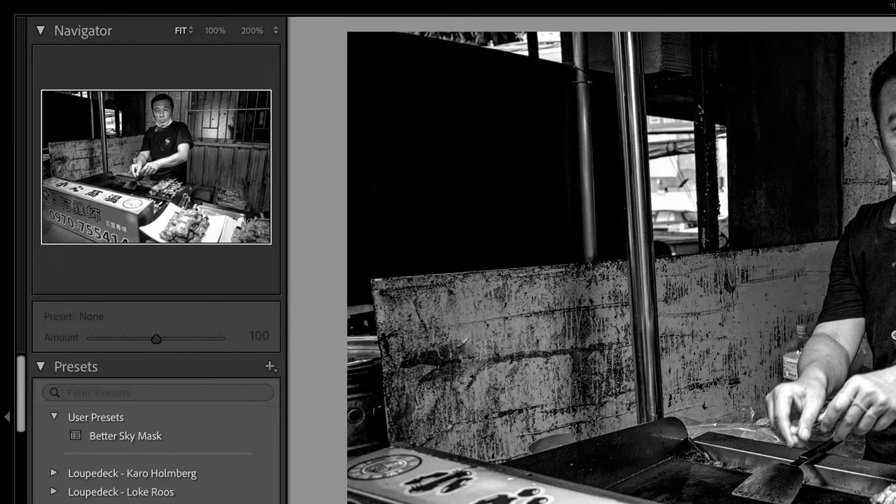
key(super+Tab)
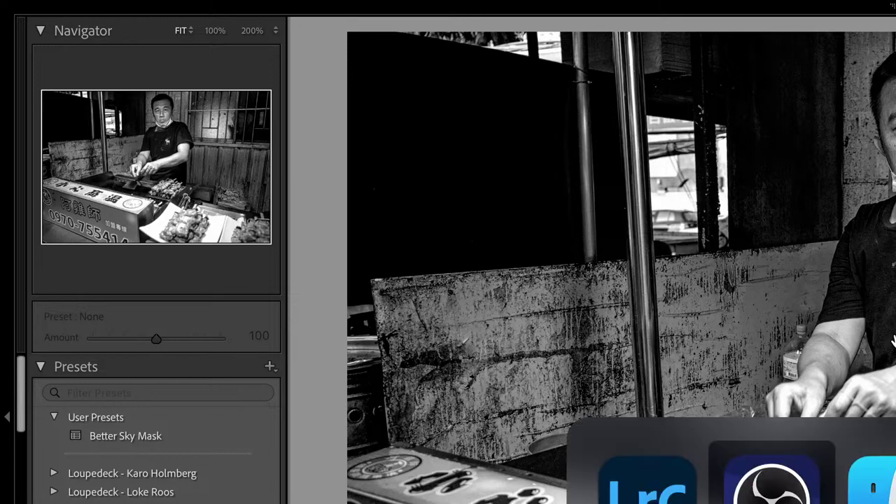
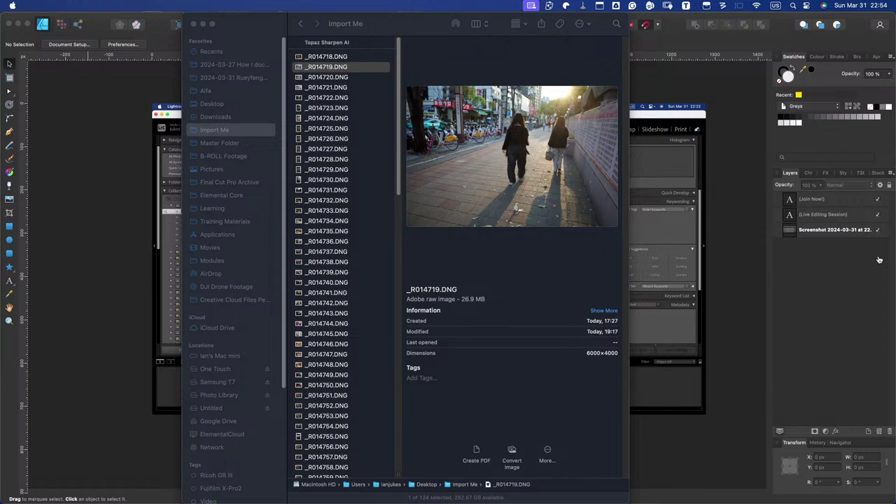
key(super+Tab)
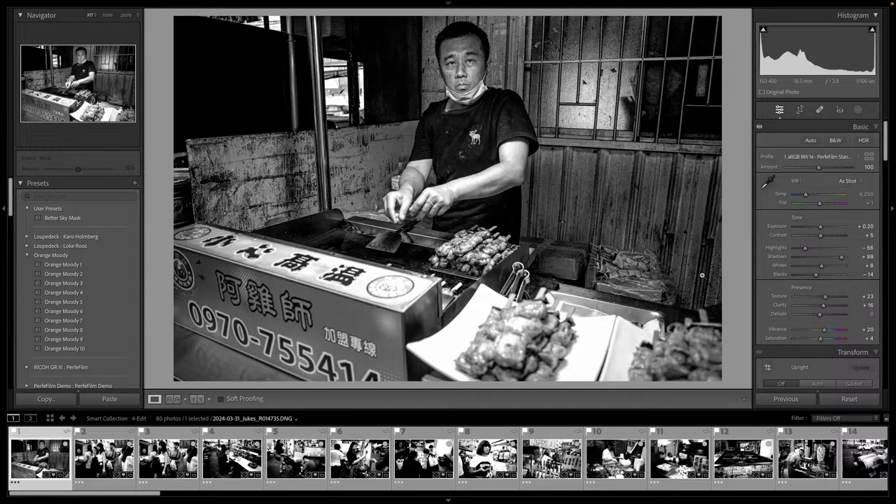
key(8)
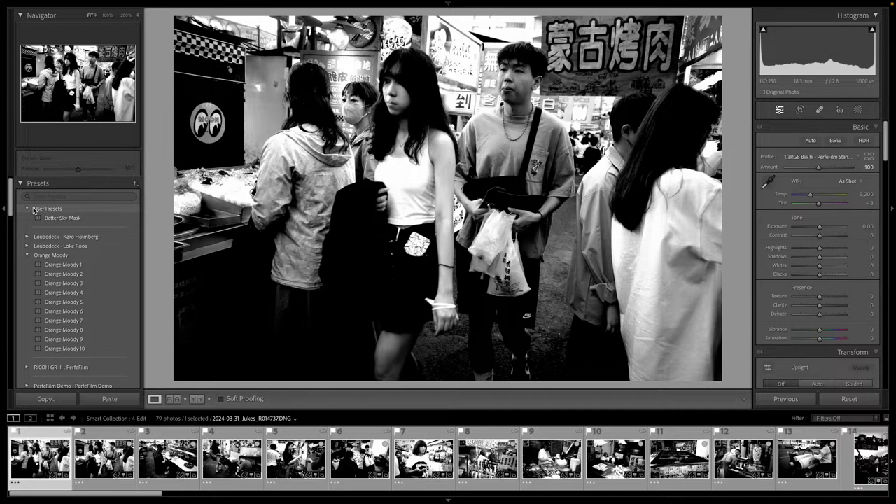
Open the 5-Done smart collection in the Library grid and look over the finished photos with the side panels hidden
key(g)
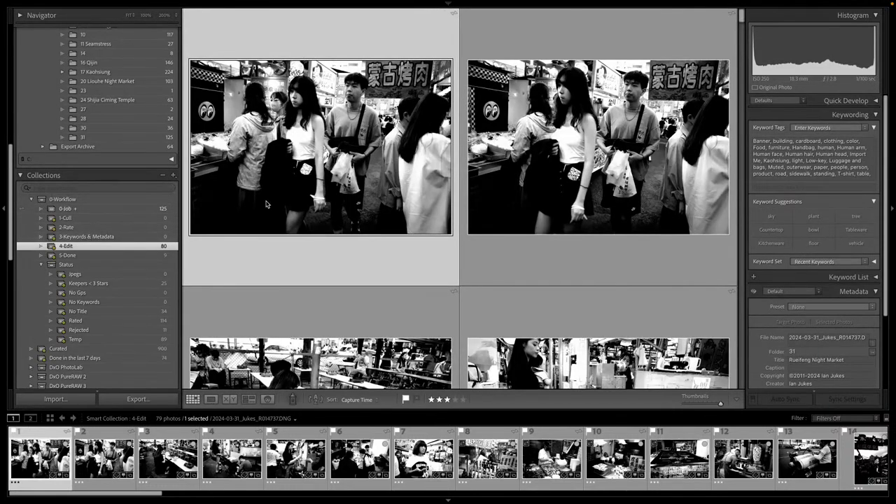
scroll(266, 204, down, 3)
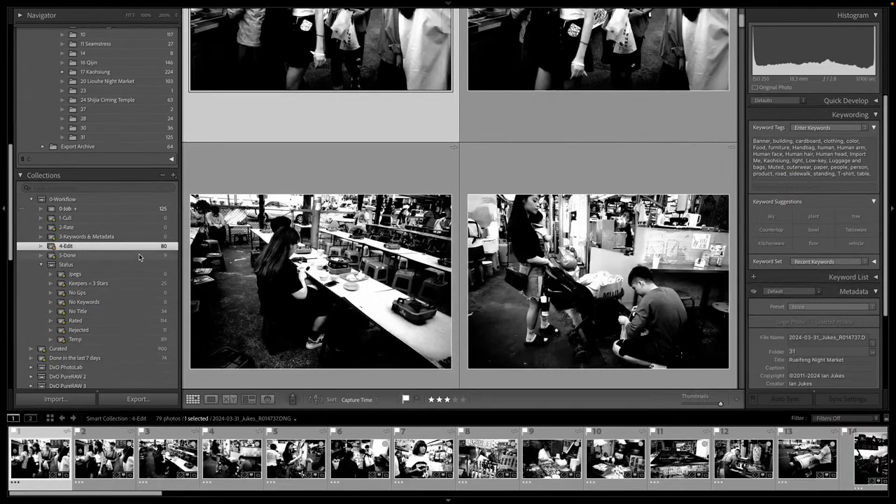
click(138, 256)
scroll(420, 206, down, 10)
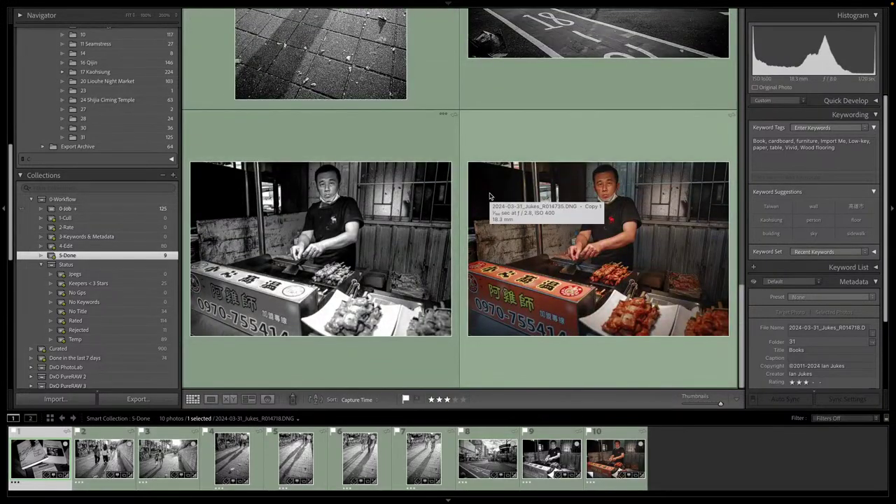
key(Tab)
scroll(375, 202, up, 2)
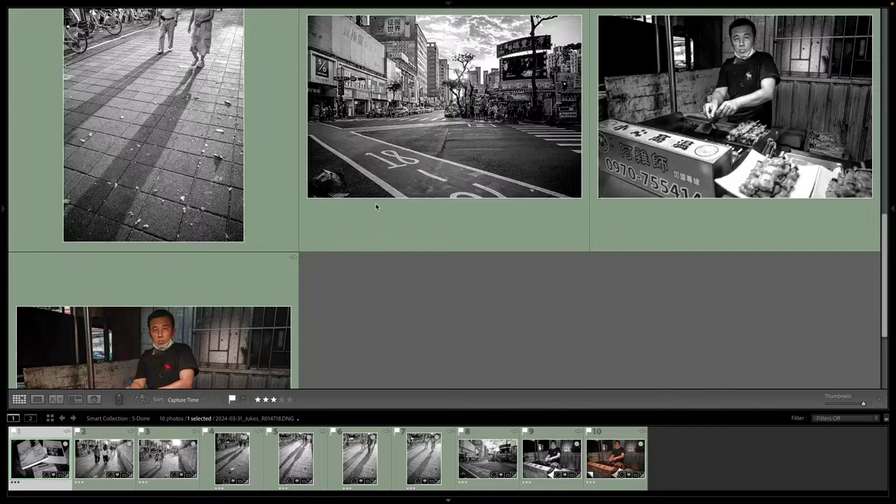
Select the black-and-white and colour versions of the skewer vendor photo and view them side by side in Survey view
click(652, 127)
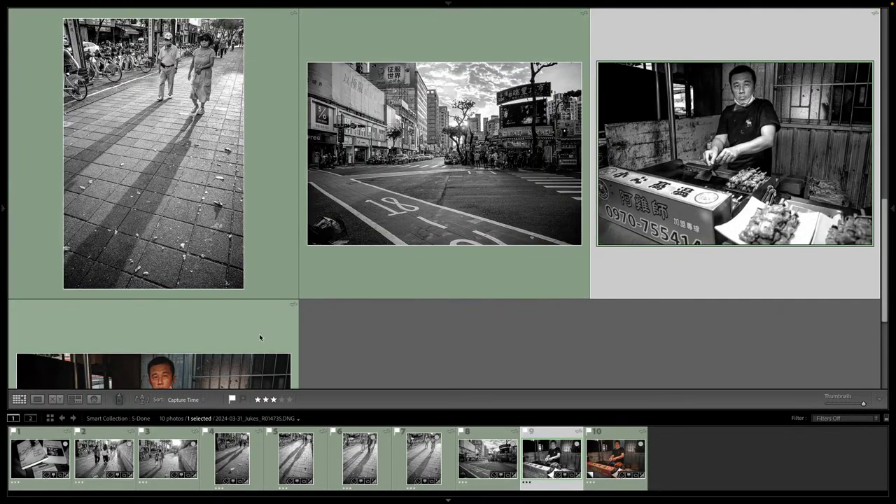
shift+click(258, 337)
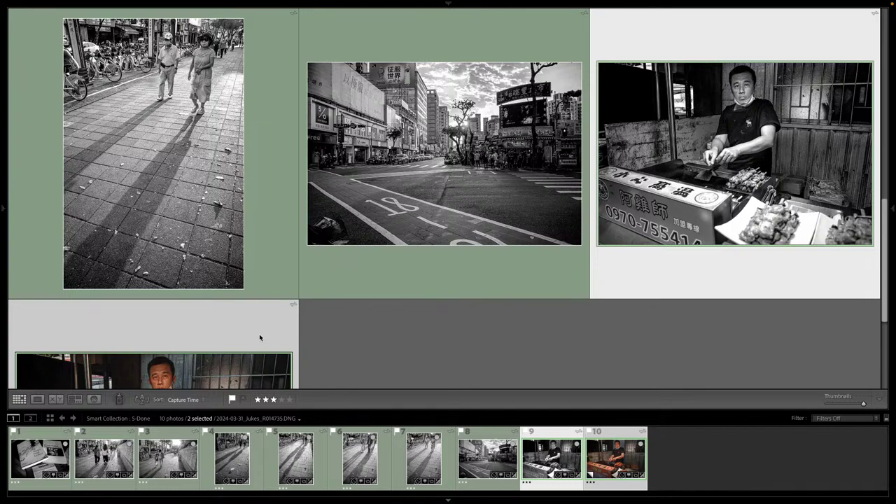
key(c)
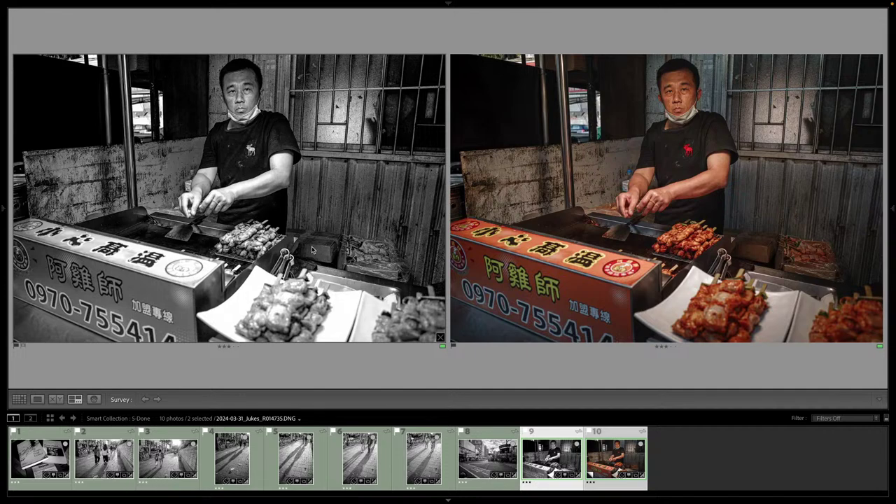
Open the black-and-white skewer vendor photo in Develop and add a slanted linear gradient mask rising over its foreground
key(g)
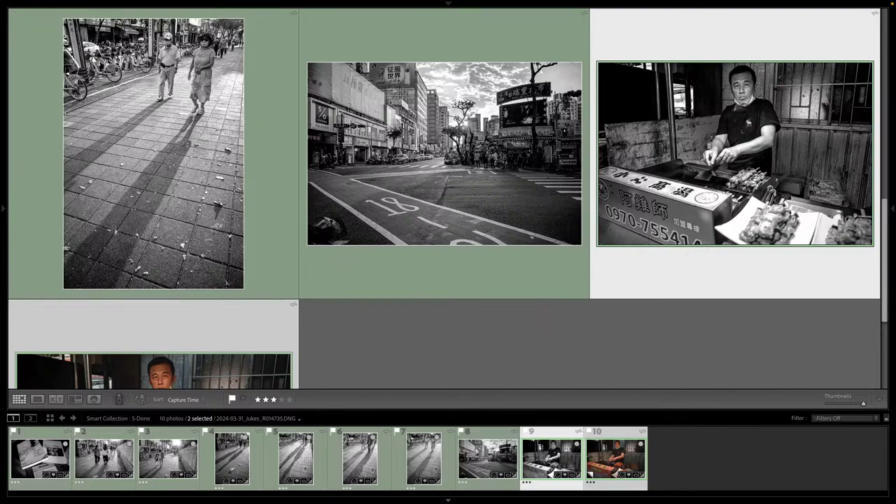
key(d)
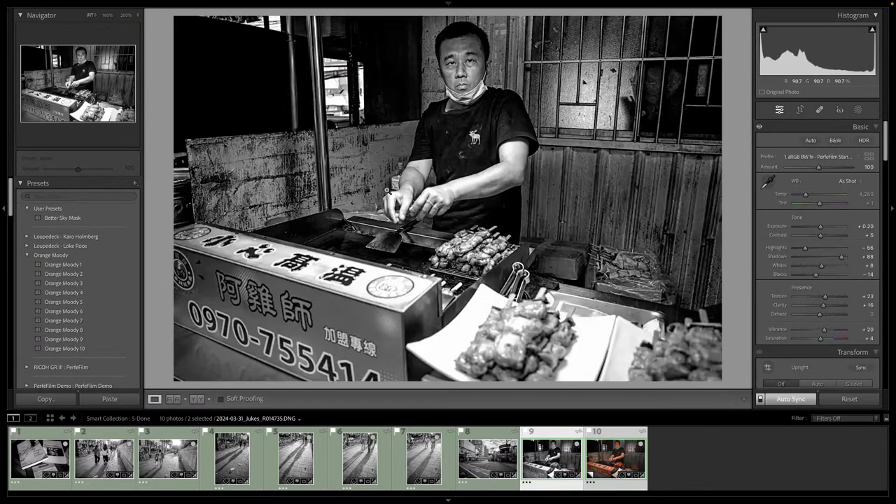
key(m)
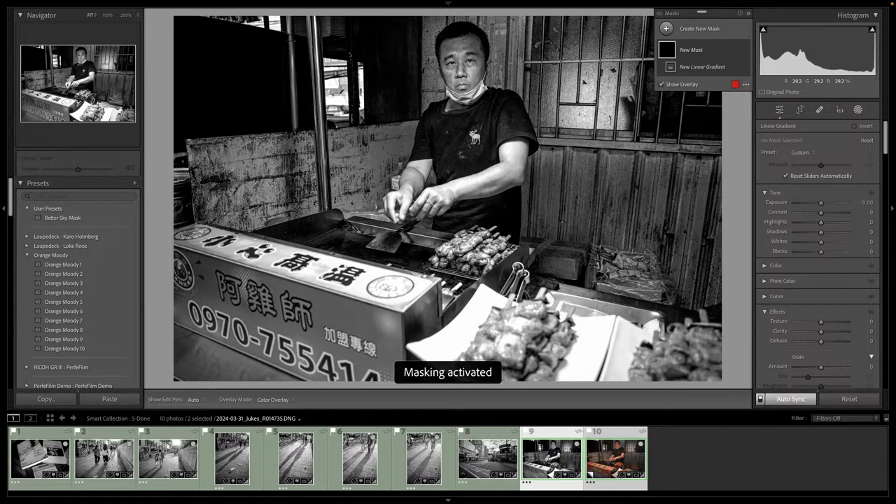
drag(574, 380, 531, 180)
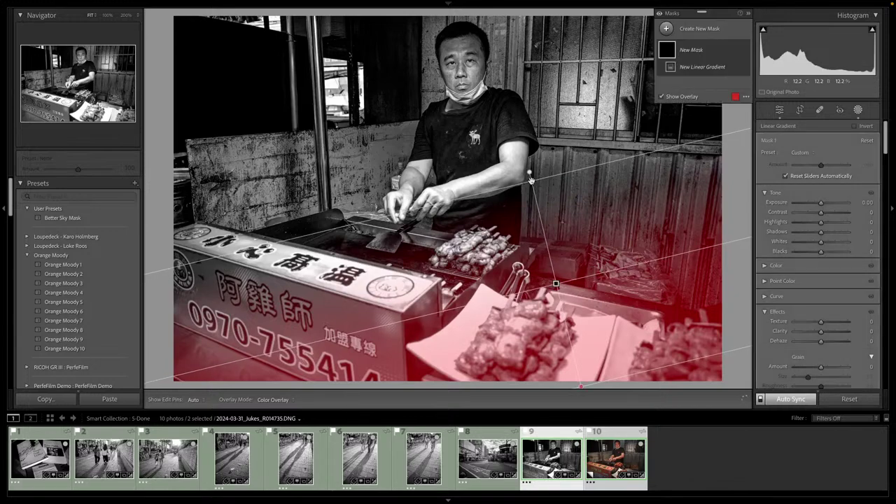
Lower the gradient mask's exposure to -0.86 and return to the main Develop adjustments
key(minus)
key(minus)
key(minus)
key(minus)
key(minus)
key(minus)
key(minus)
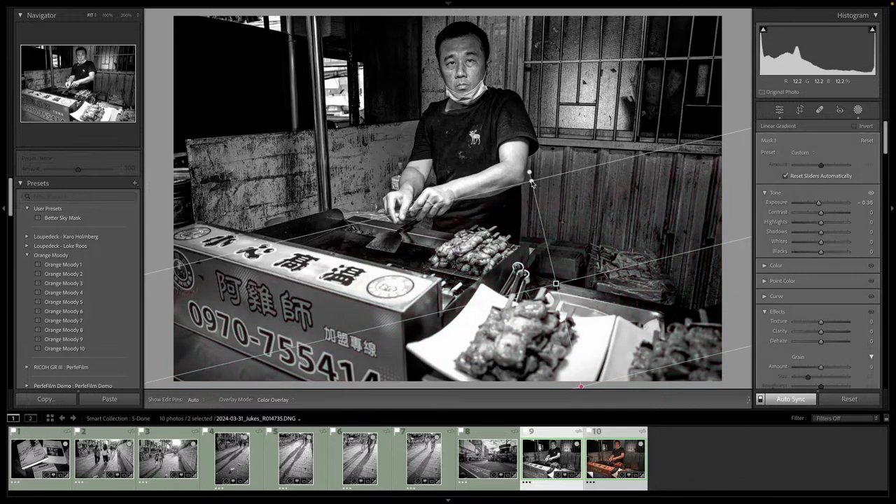
key(minus)
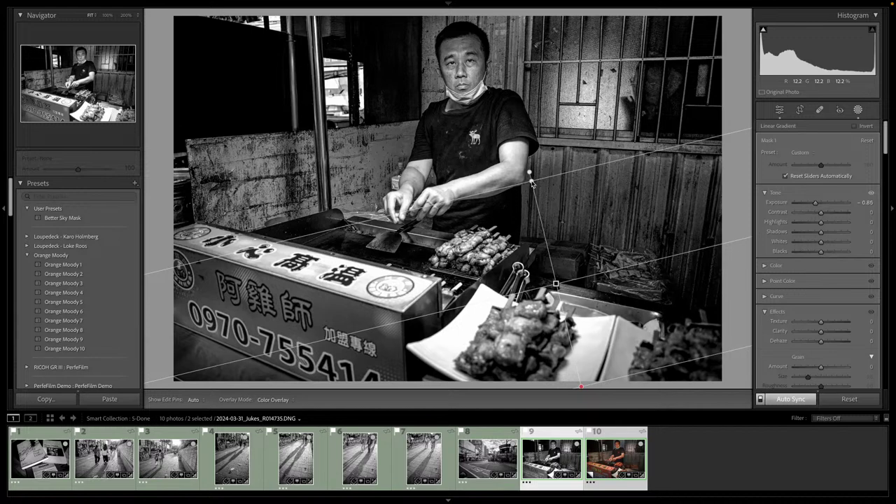
key(minus)
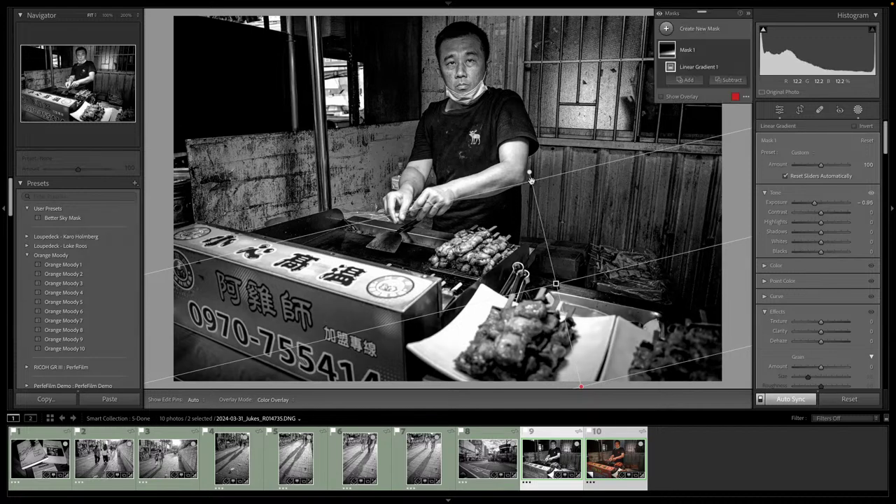
key(Escape)
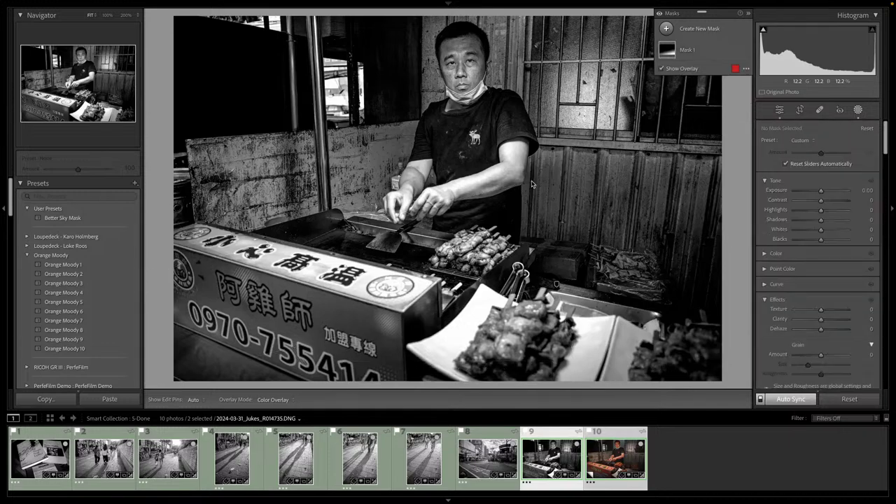
key(d)
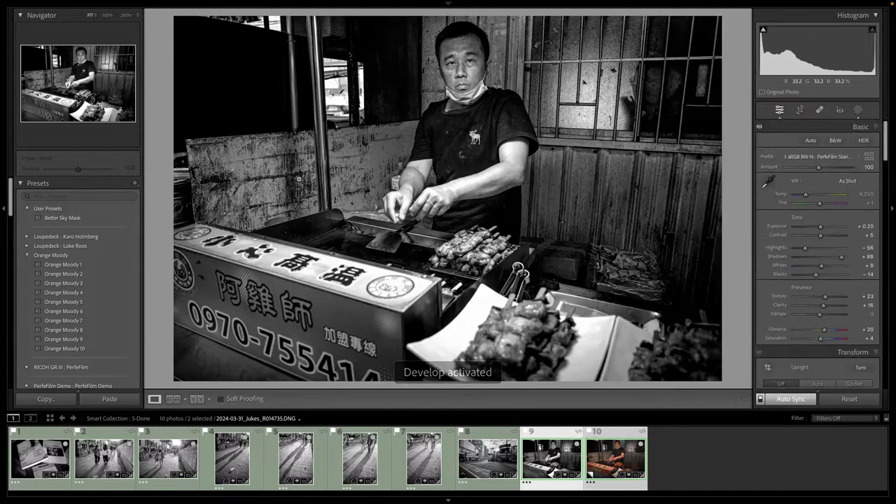
Go back to the Library, open the 4-Edit smart collection and take its first photo into Develop
key(g)
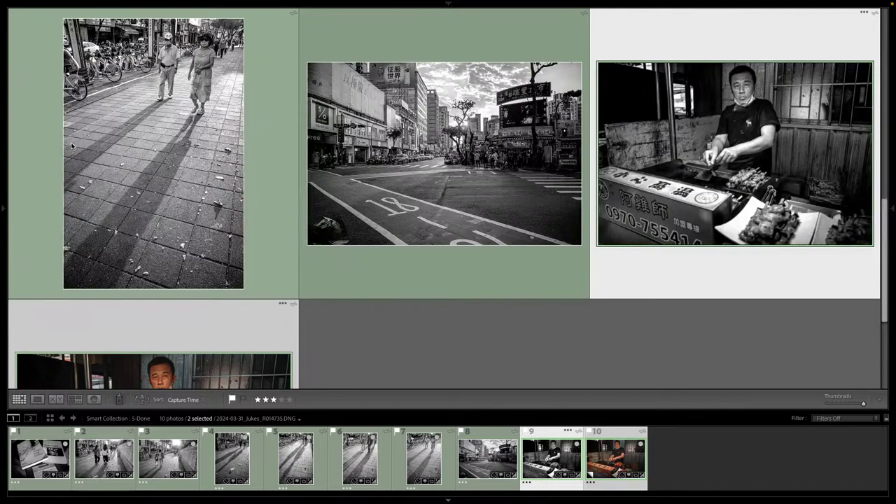
key(Tab)
click(98, 247)
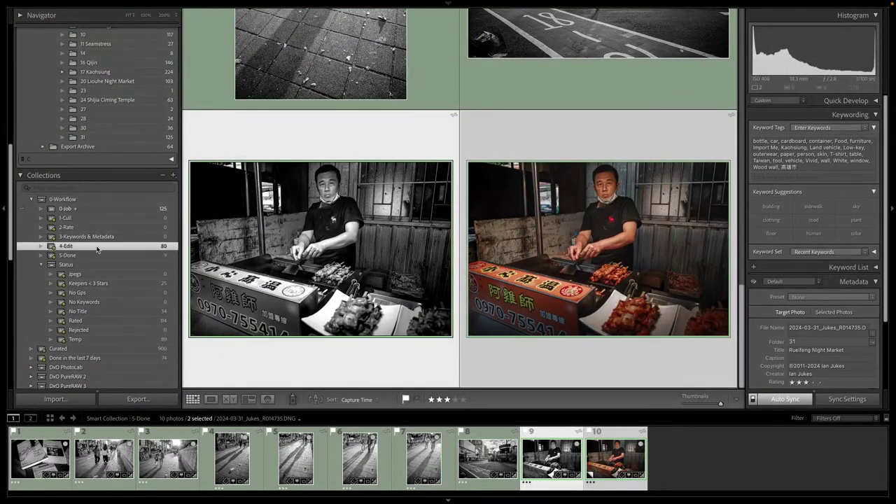
key(d)
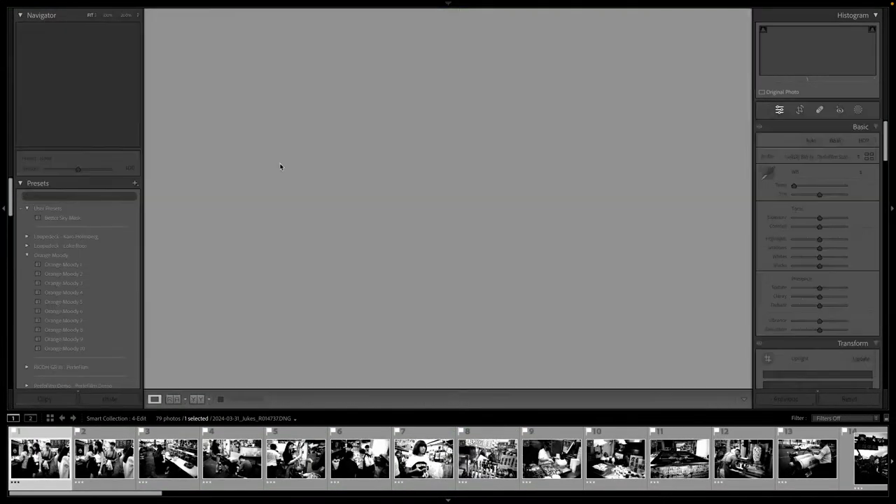
Auto-tone the market crowd photo, set Texture to +32 and Clarity to +17, and give it the green colour label
click(403, 136)
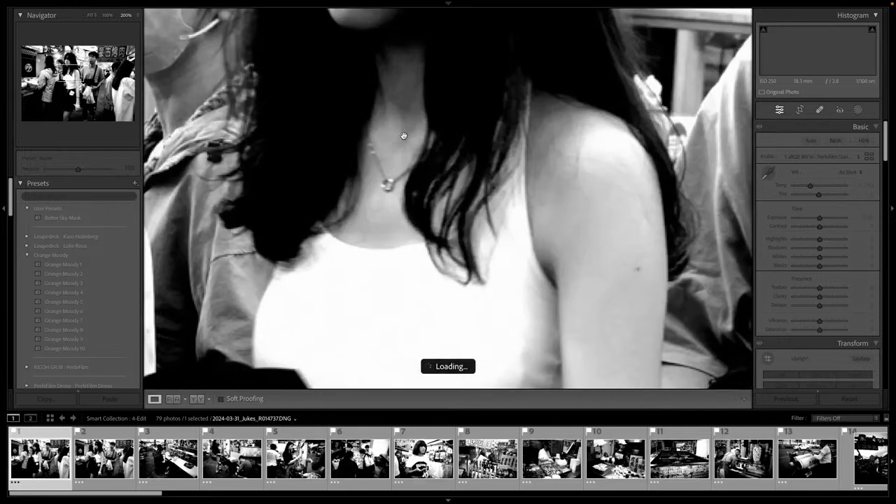
click(404, 136)
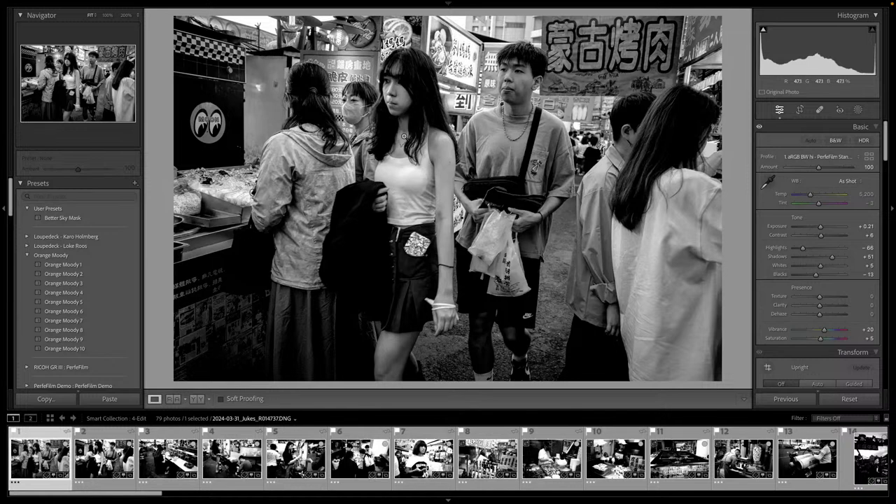
key(equal)
key(equal)
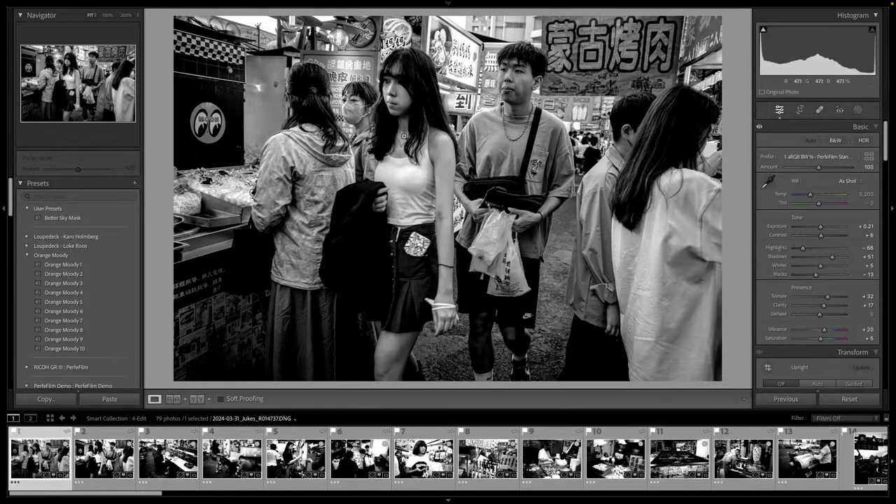
key(8)
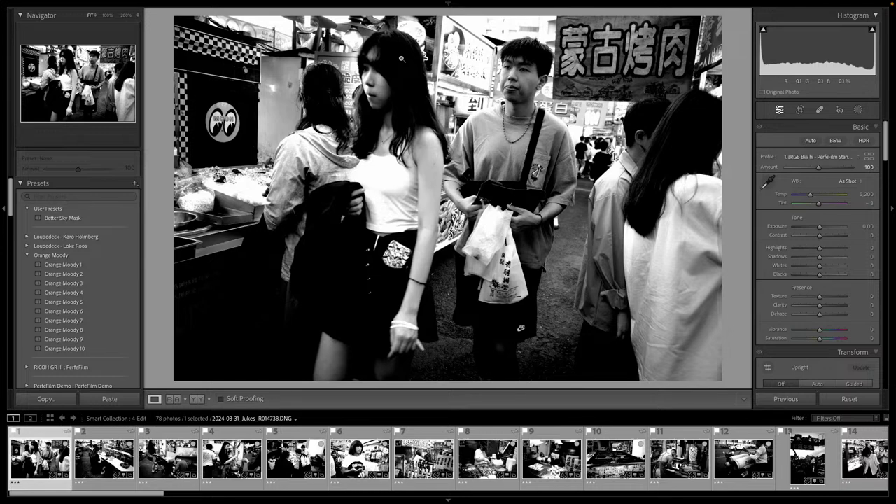
Crop the next photo to a 1 x 1 square framing the woman and the man, and label it green
key(r)
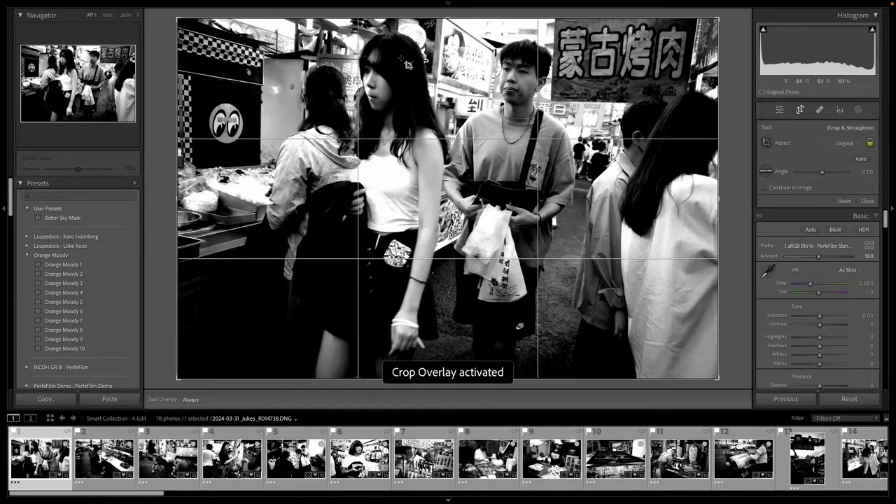
key(shift+a)
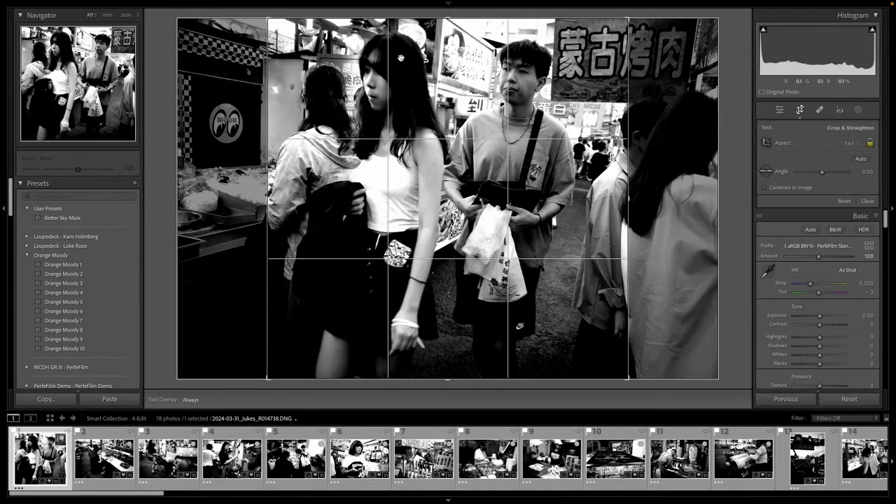
scroll(401, 58, down, 2)
scroll(400, 58, up, 1)
scroll(400, 59, down, 8)
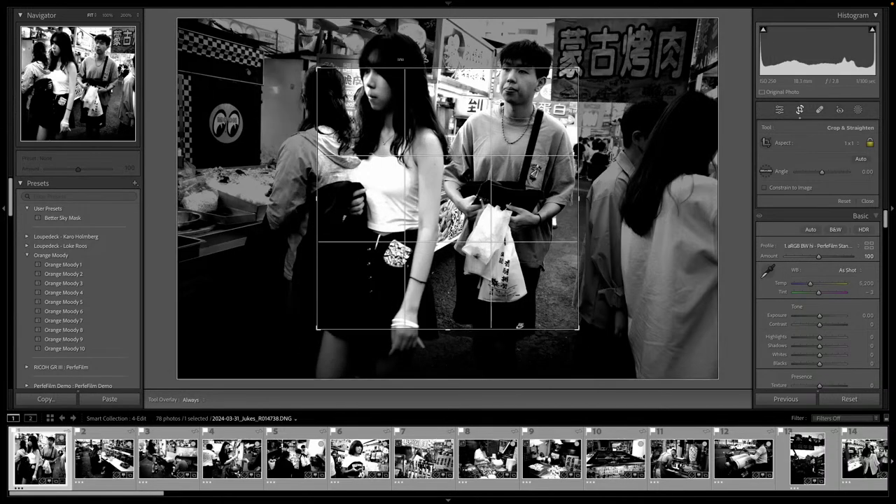
scroll(401, 59, up, 2)
drag(413, 129, 404, 145)
scroll(388, 168, up, 2)
scroll(388, 168, down, 2)
scroll(389, 168, up, 1)
scroll(388, 168, down, 2)
scroll(388, 143, up, 5)
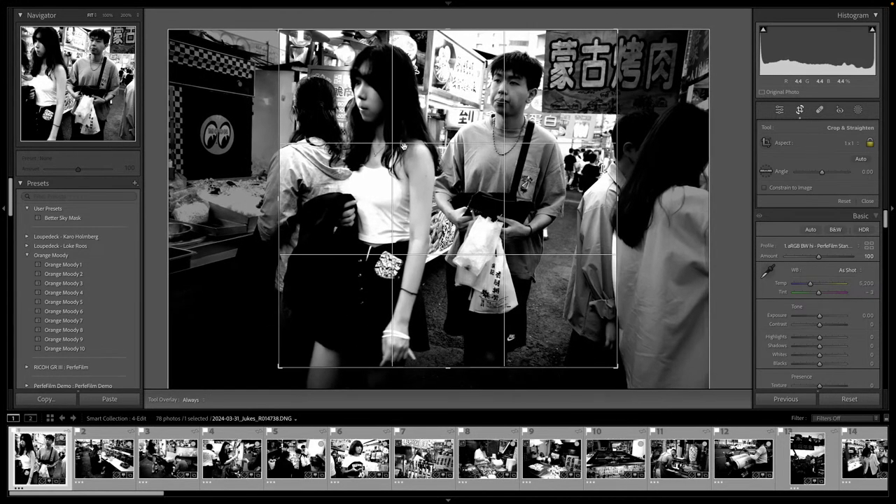
key(d)
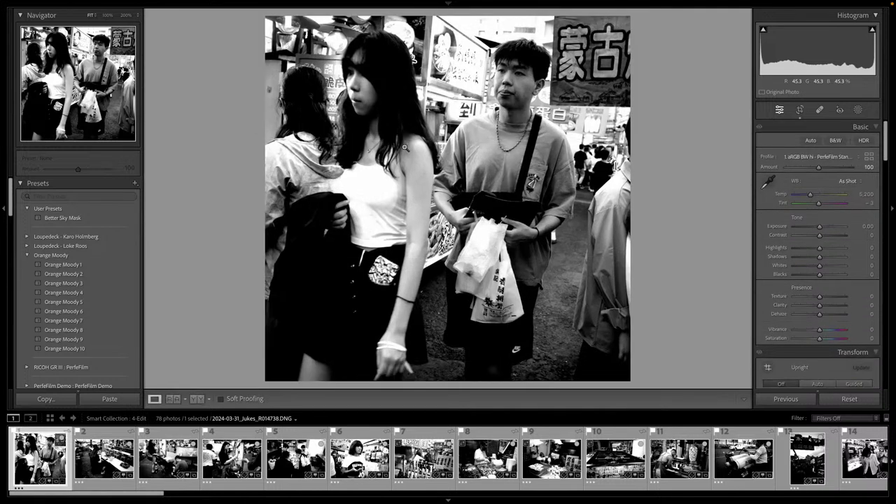
key(8)
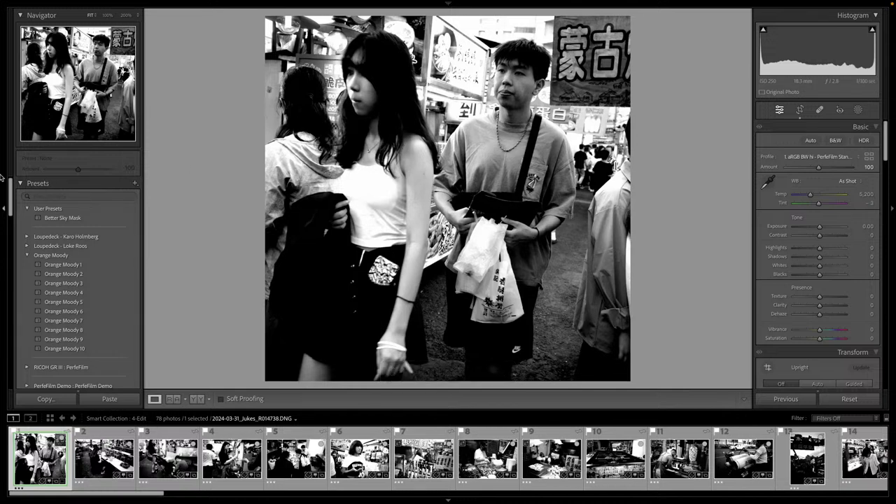
Look through the Develop presets, and view the square-cropped photo enlarged in the Library
scroll(41, 207, down, 5)
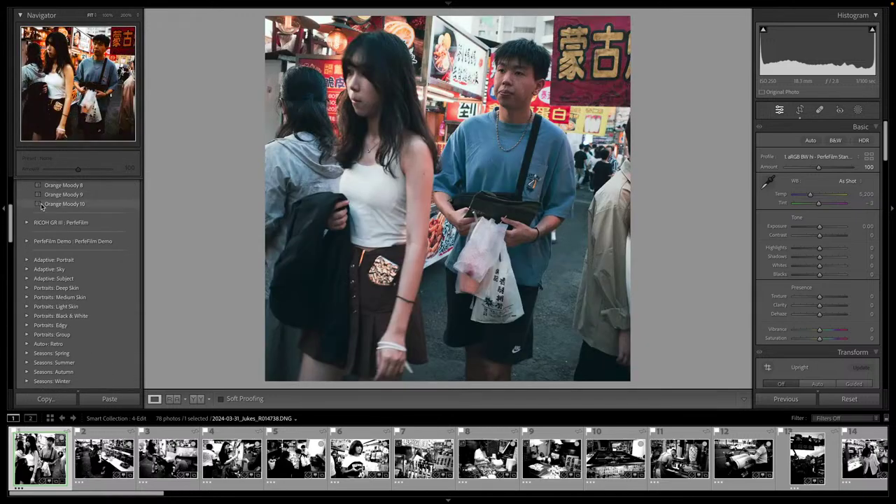
scroll(41, 207, down, 2)
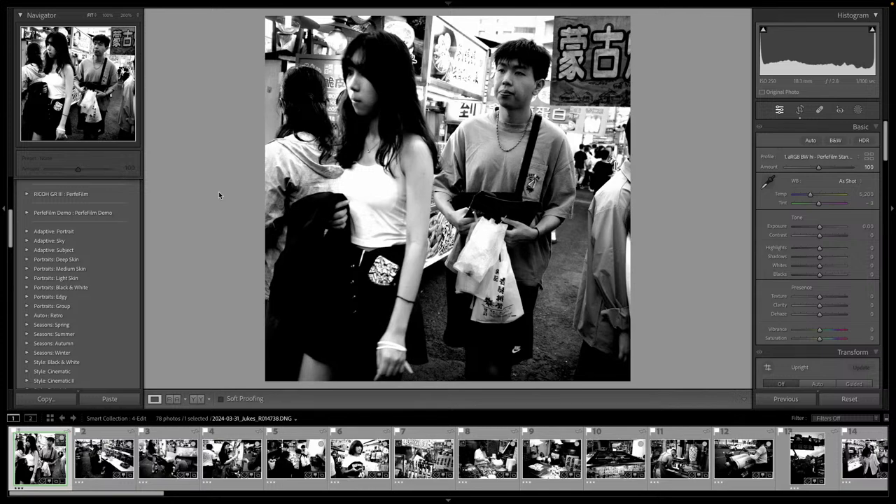
key(g)
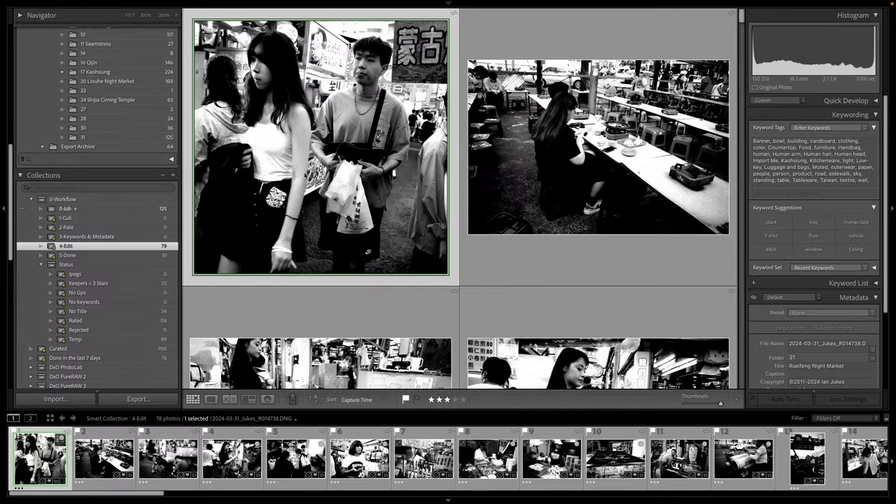
double_click(305, 176)
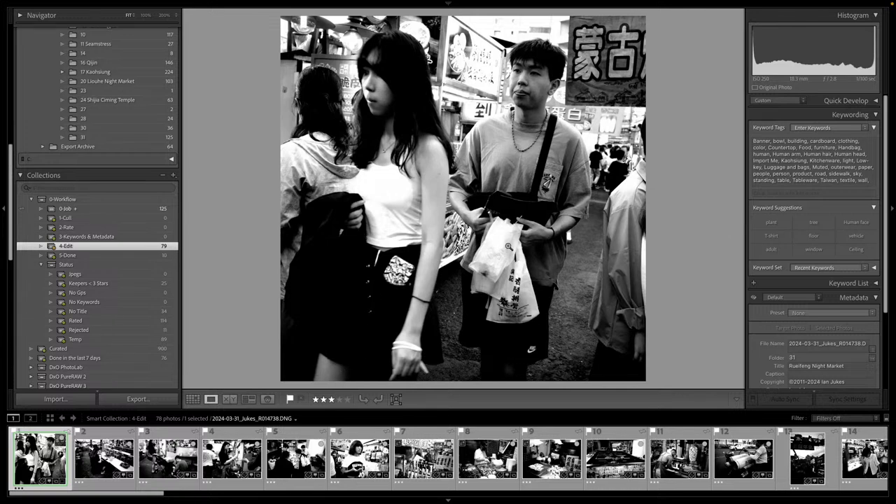
Remove the cropped photo's green label, reapply it, and look over the photo's metadata
key(8)
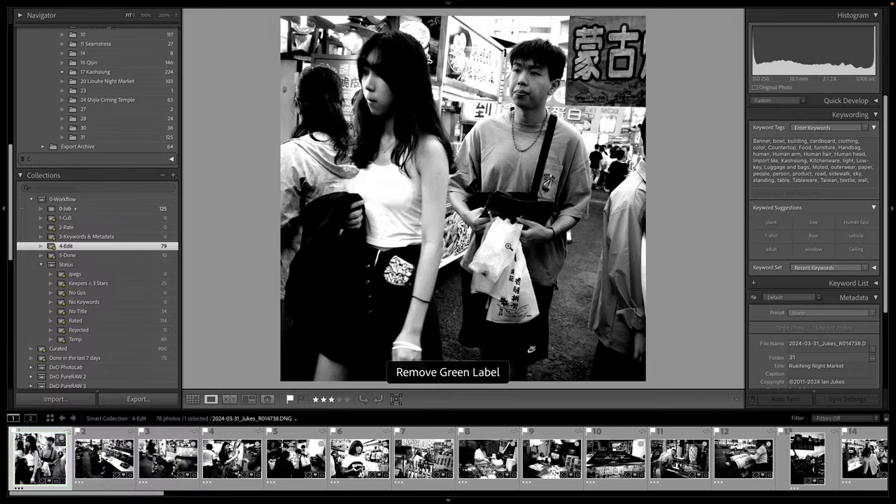
key(8)
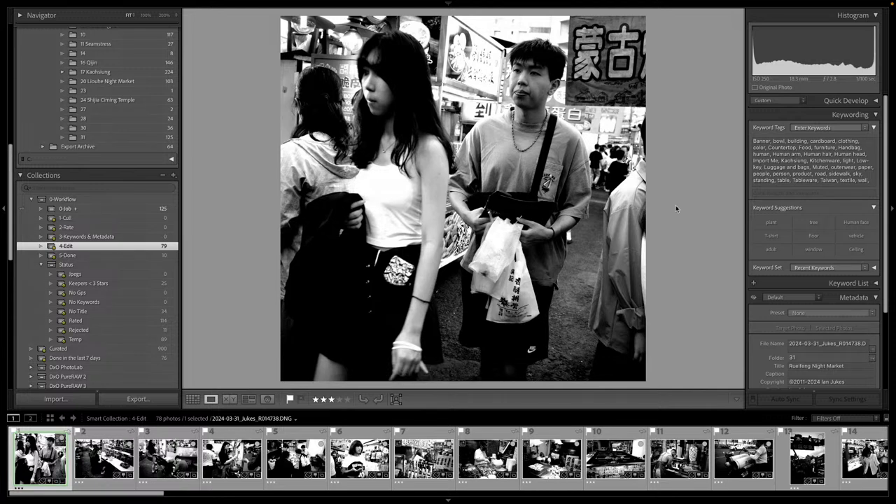
scroll(845, 243, down, 3)
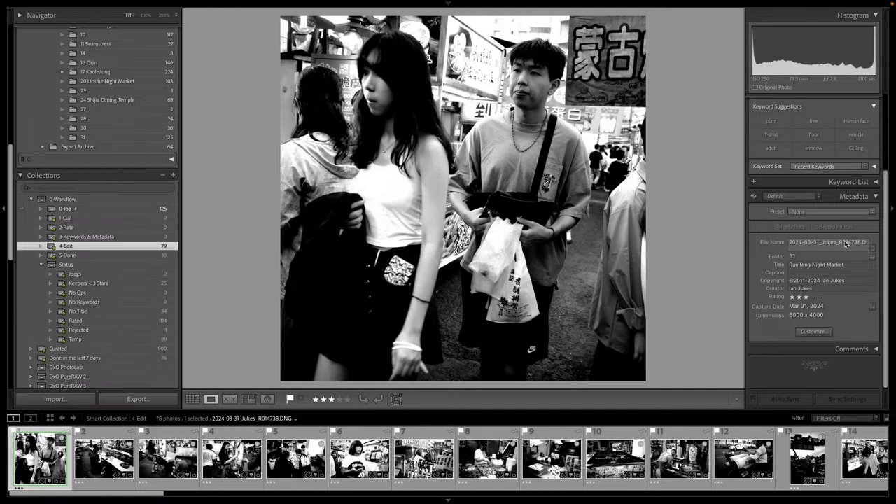
Go to the next photo, the woman eating at the long tables, in Develop, try auto tone and undo it
key(d)
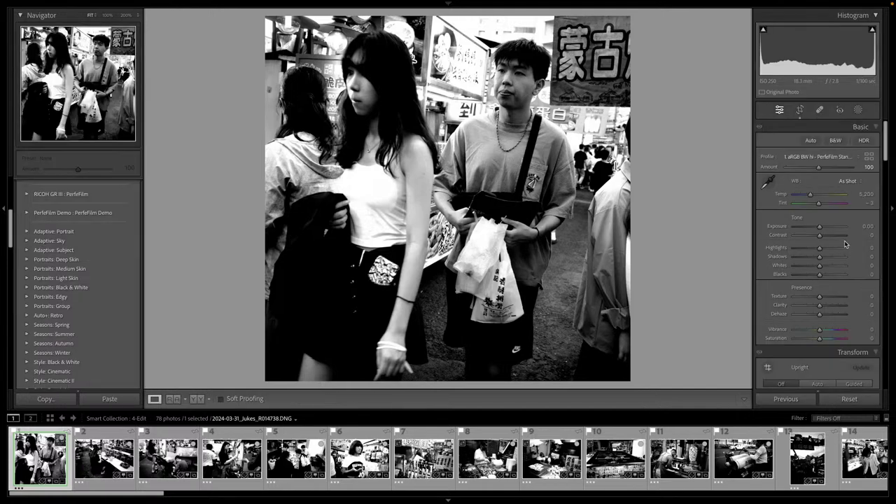
key(Right)
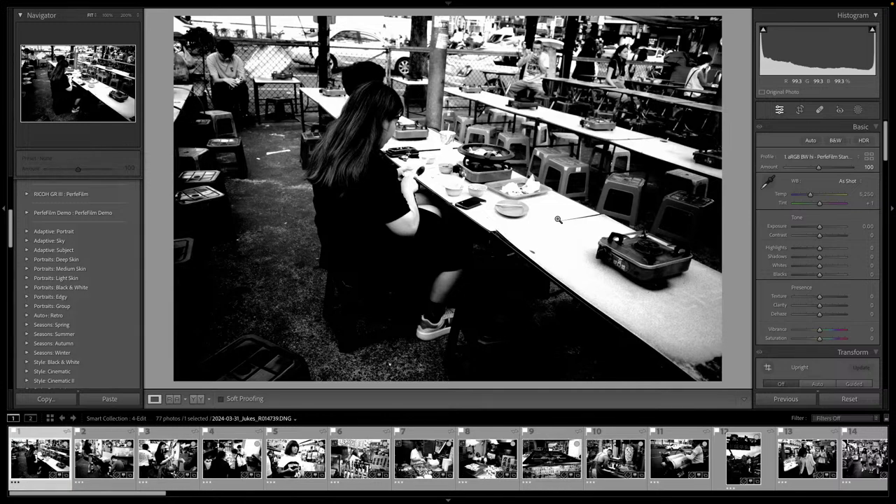
key(ctrl+u)
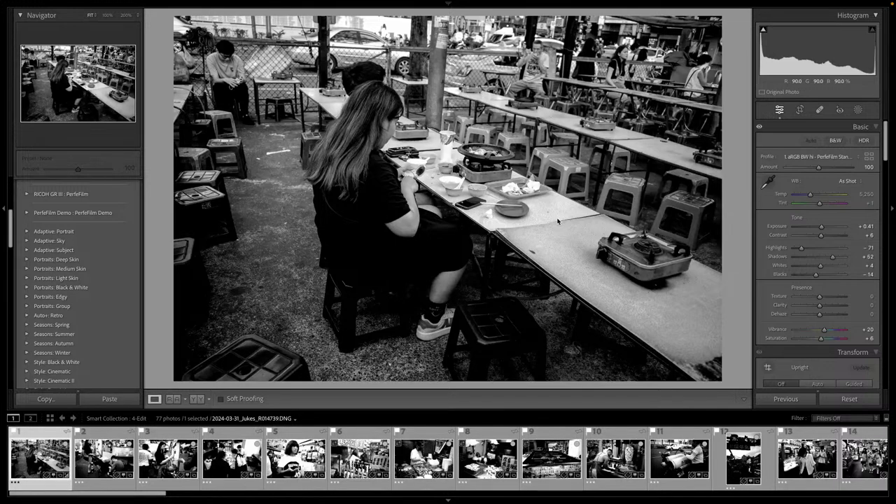
key(ctrl+z)
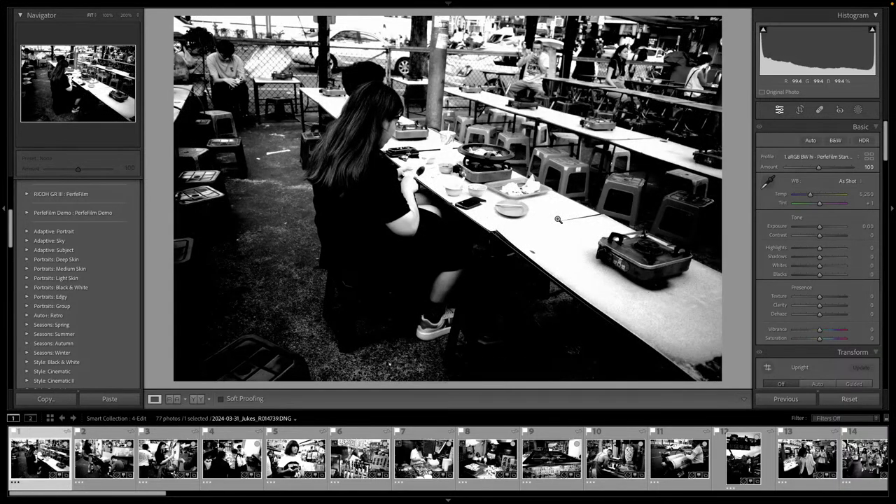
Crop the photo of the woman eating at the long tables to a tighter custom-ratio frame around her and her food
key(r)
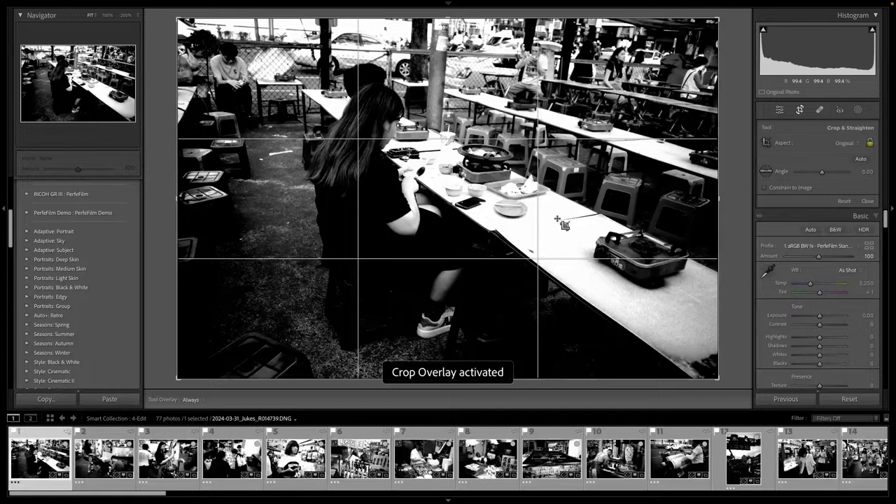
scroll(557, 218, down, 5)
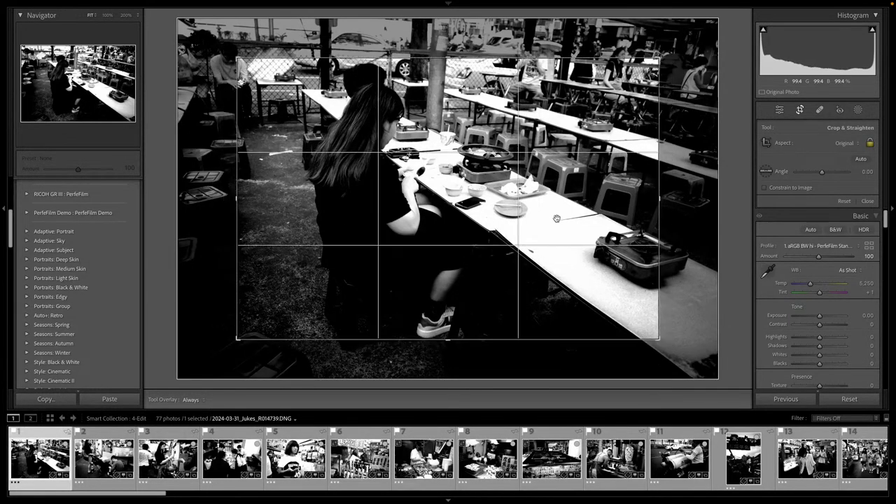
mouse_move(578, 235)
mouse_down()
mouse_move(564, 223)
mouse_move(564, 230)
mouse_up()
scroll(564, 230, up, 2)
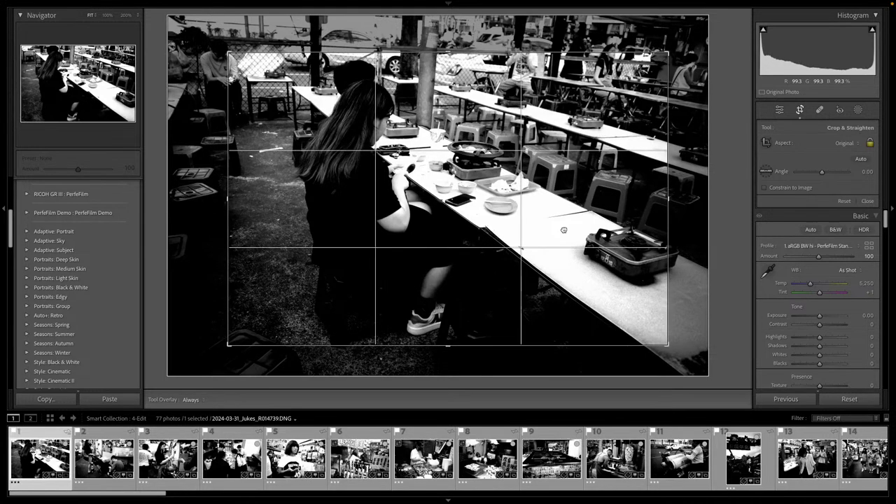
scroll(564, 231, up, 2)
scroll(564, 230, down, 1)
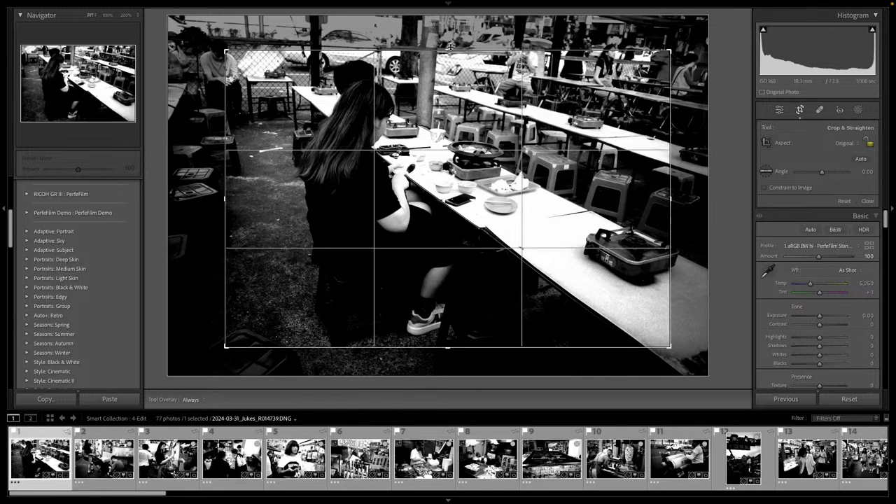
drag(452, 47, 447, 37)
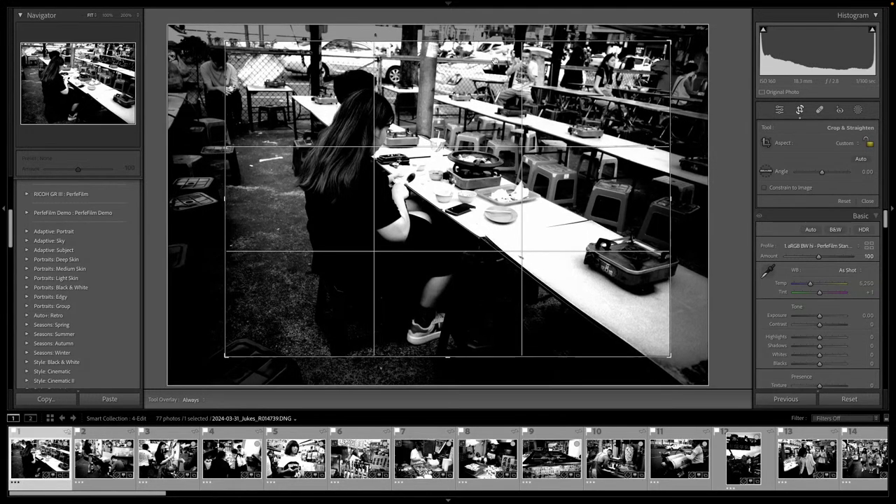
drag(670, 199, 631, 196)
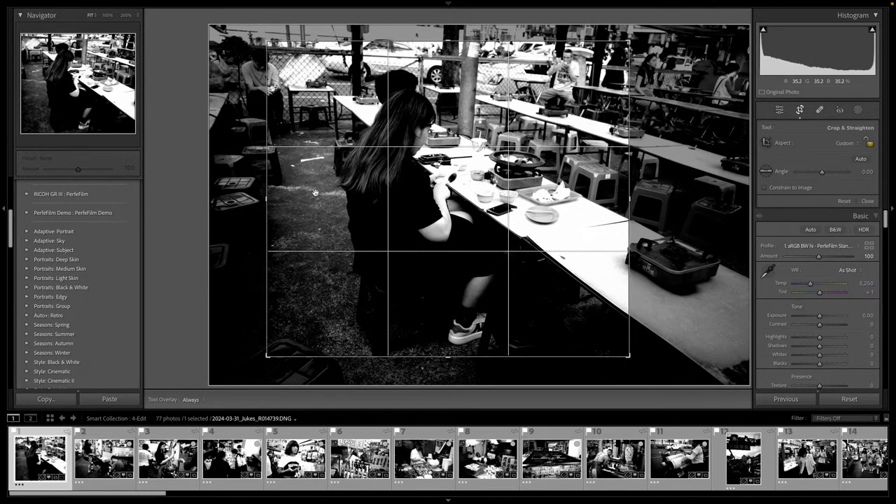
drag(264, 201, 282, 201)
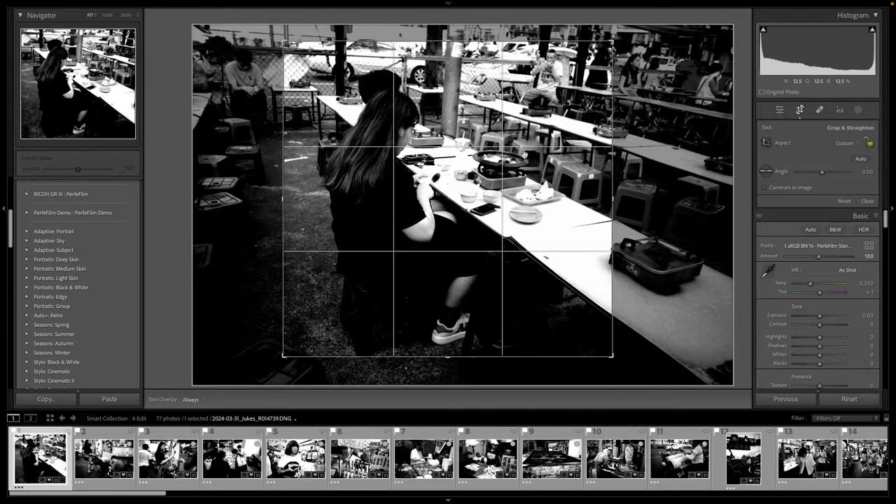
key(d)
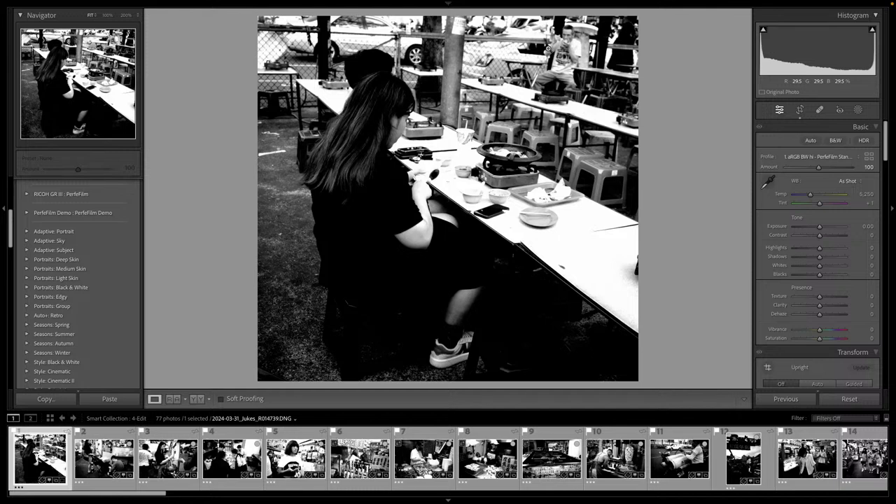
Raise the shadows of the cropped photo to +38 and label it green
key(equal)
key(equal)
key(equal)
key(equal)
key(equal)
key(equal)
key(equal)
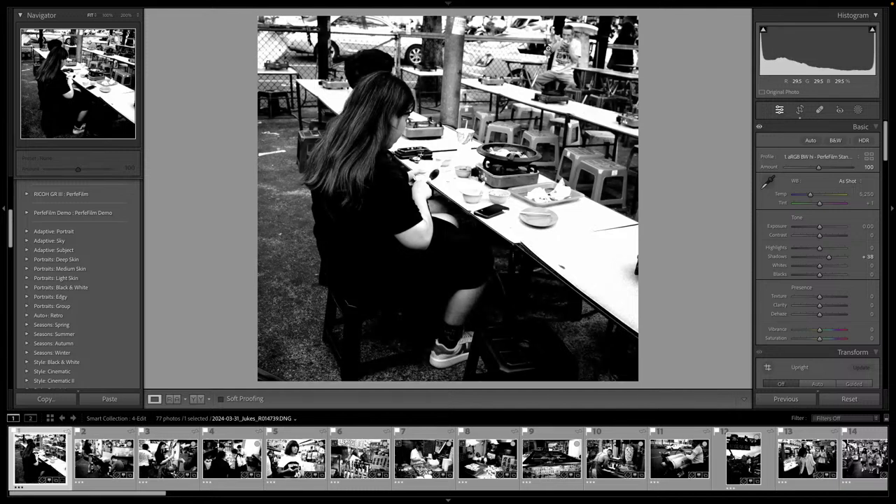
key(3)
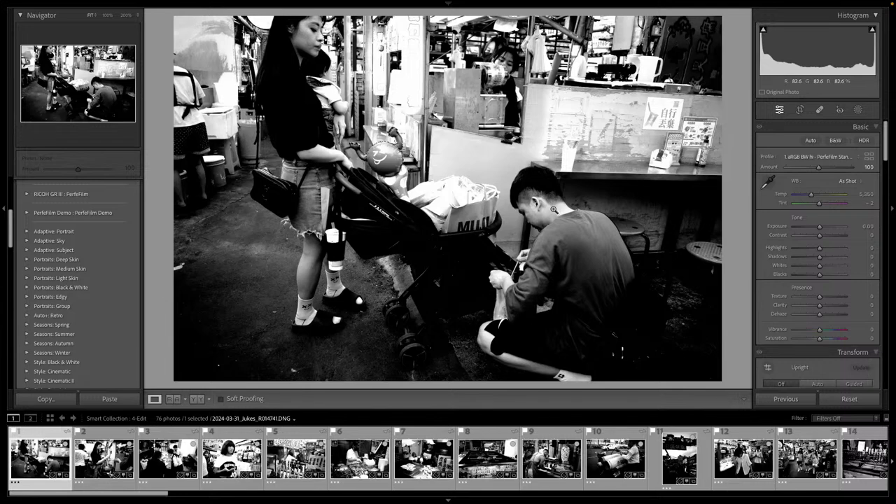
Apply auto tone to the photo of the man crouching beside the stroller and raise its shadows to +86
key(ctrl+u)
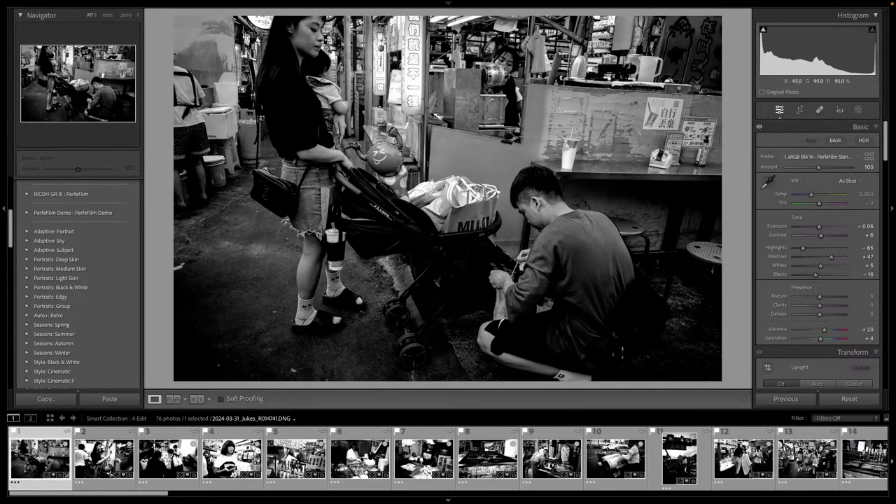
key(equal)
key(equal)
key(equal)
key(equal)
key(equal)
key(equal)
key(equal)
key(equal)
key(equal)
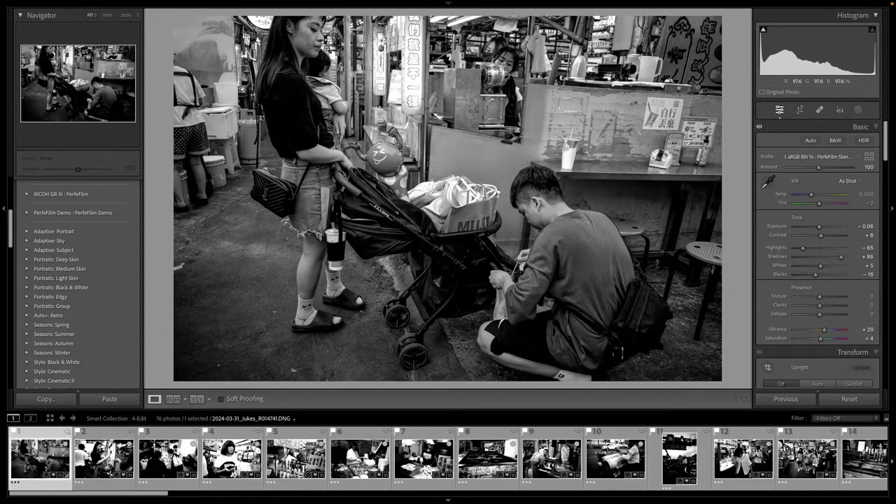
Set the stroller photo's shadows to +89, texture to +37 and clarity to +34, and label it green
key(equal)
key(equal)
key(equal)
key(equal)
key(equal)
key(equal)
key(equal)
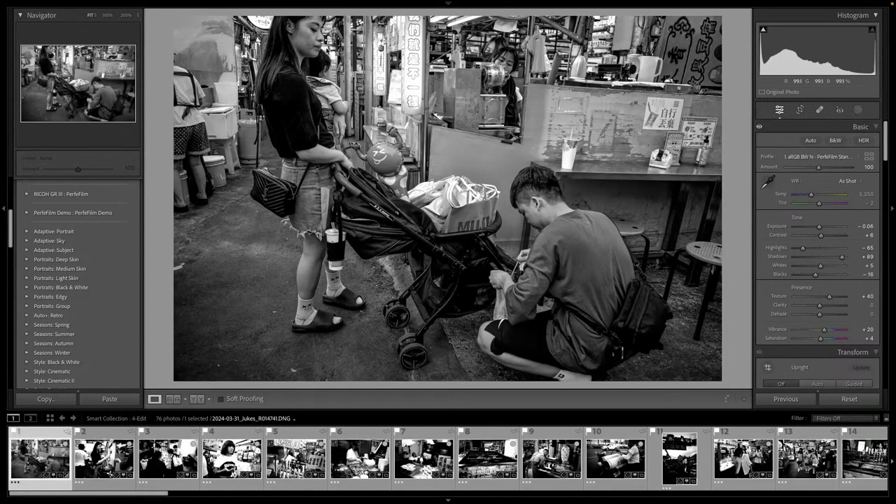
key(shift+equal)
key(shift+equal)
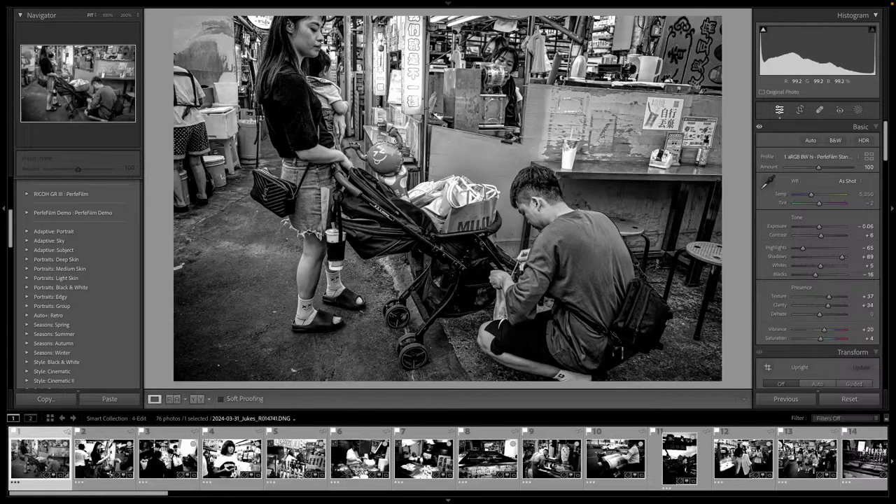
key(8)
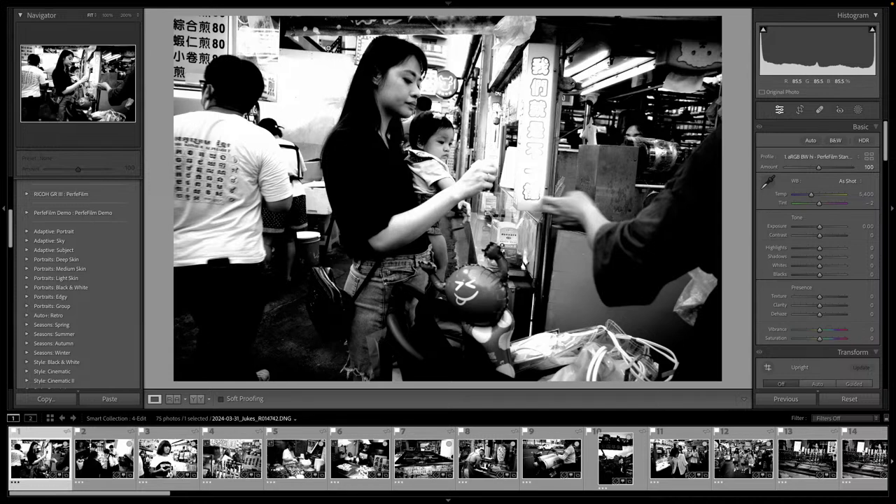
Apply auto tone to the photo of the woman carrying the child, and set shadows to +78 and blacks to +10
key(ctrl+u)
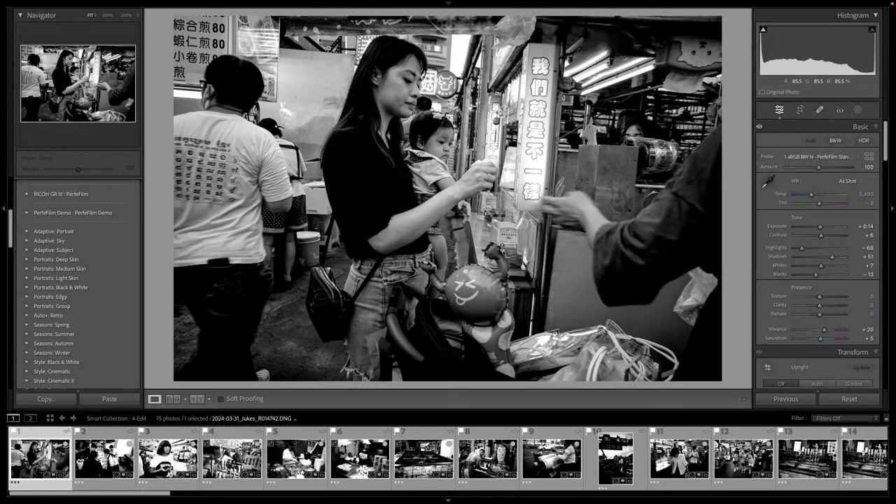
drag(831, 257, 839, 257)
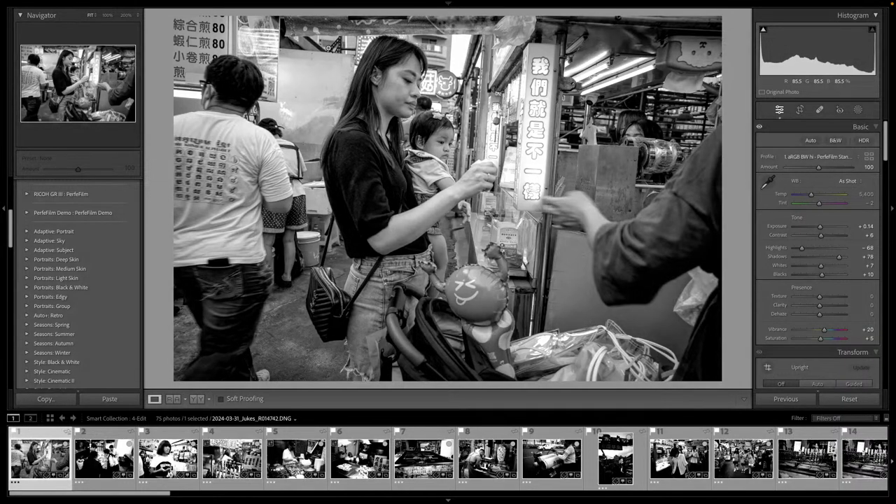
Crop the photo to a 1 x 1 square around the woman and child, straighten it by -2.82, and label it green
key(r)
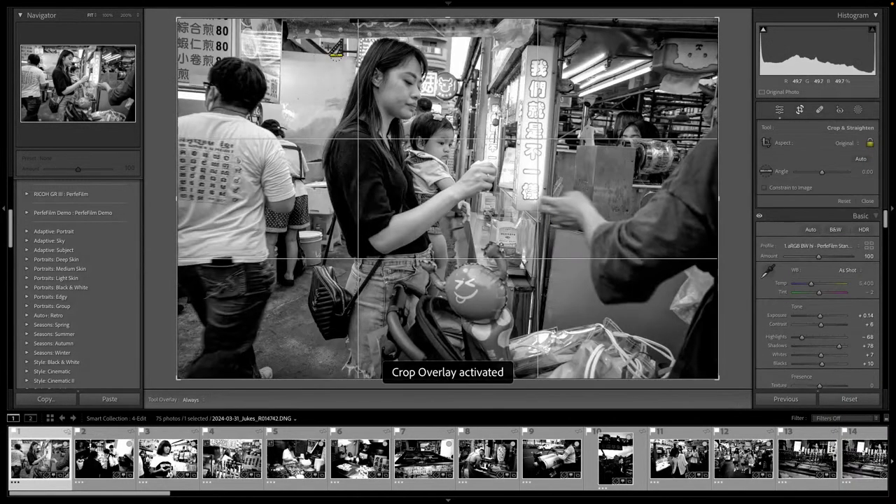
key(shift+a)
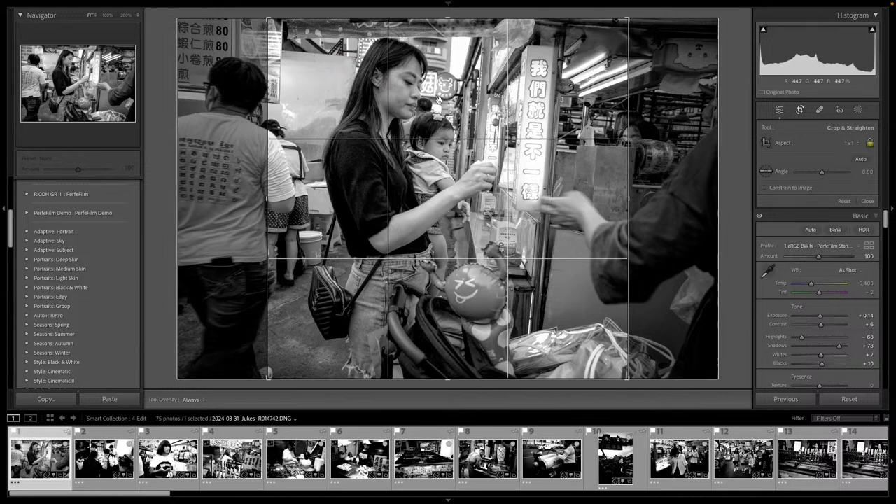
drag(438, 100, 406, 102)
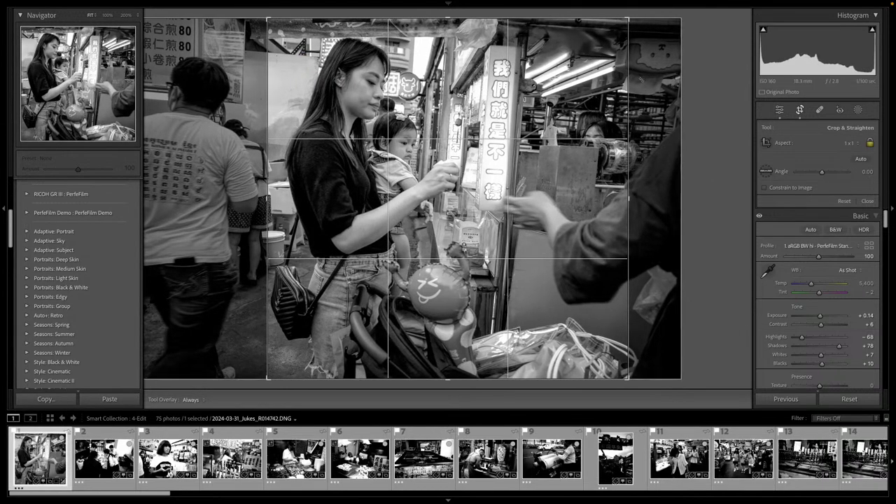
drag(657, 34, 649, 23)
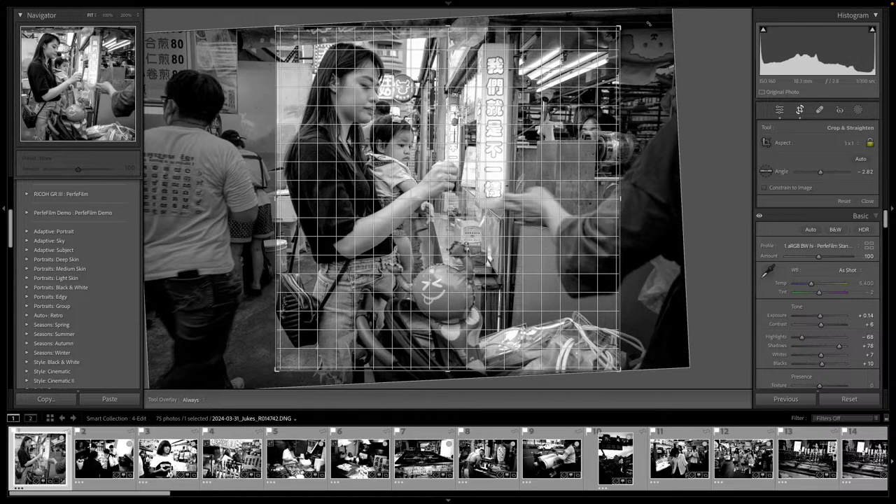
key(d)
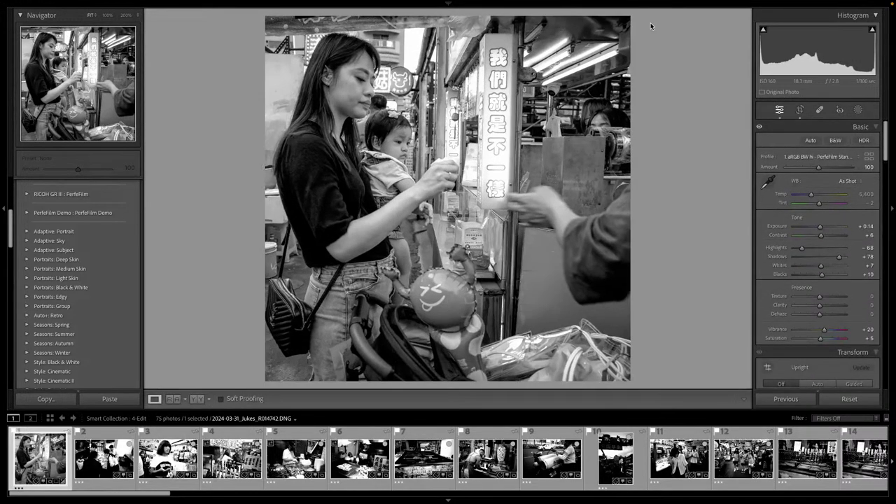
key(8)
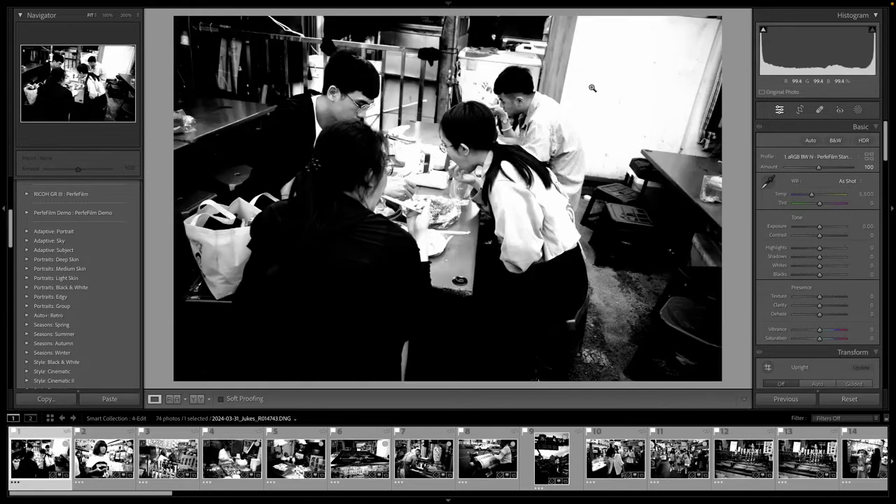
Apply auto tone to the photo of the four diners and crop it tighter around them at the original aspect ratio
key(ctrl+u)
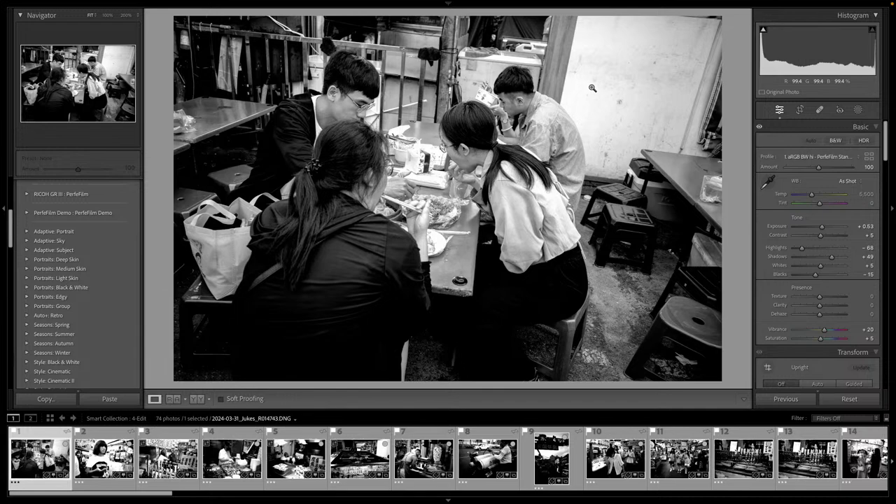
key(r)
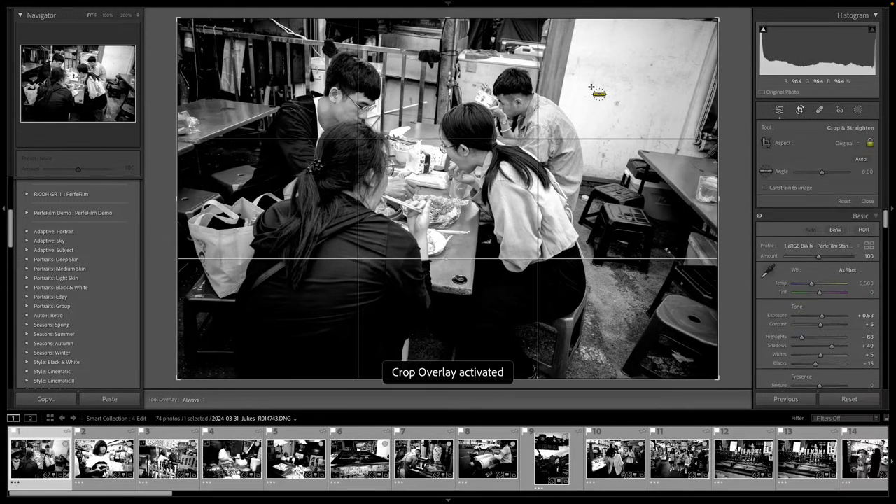
key(super+minus)
key(super+minus)
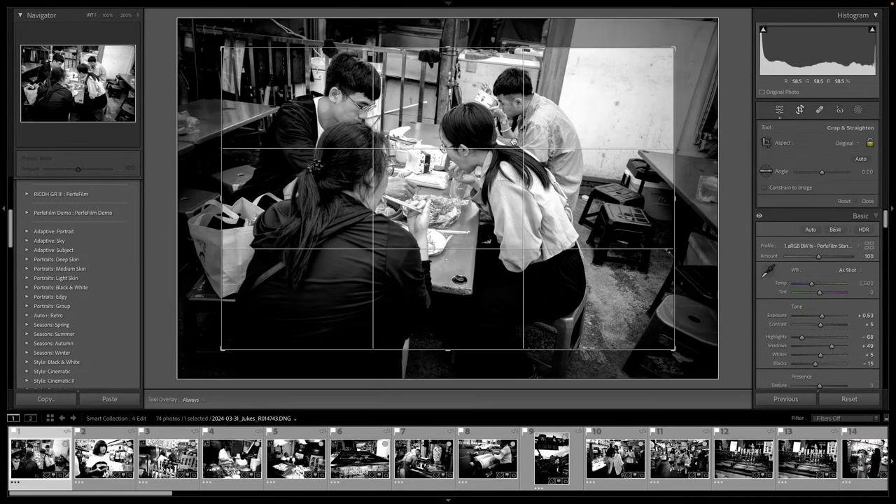
mouse_move(465, 176)
mouse_down()
mouse_move(484, 193)
mouse_move(481, 179)
mouse_up()
key(super+minus)
key(super+minus)
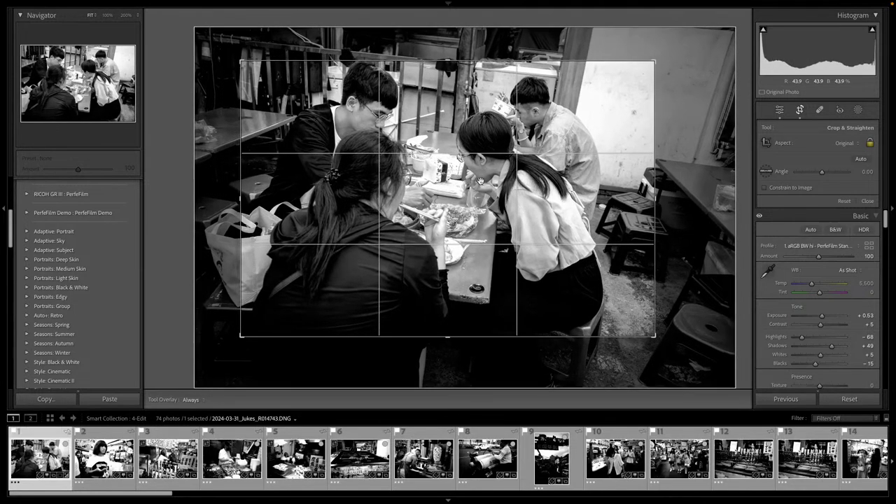
Set the diners photo's texture to +15 and clarity to +31, and label it green
key(d)
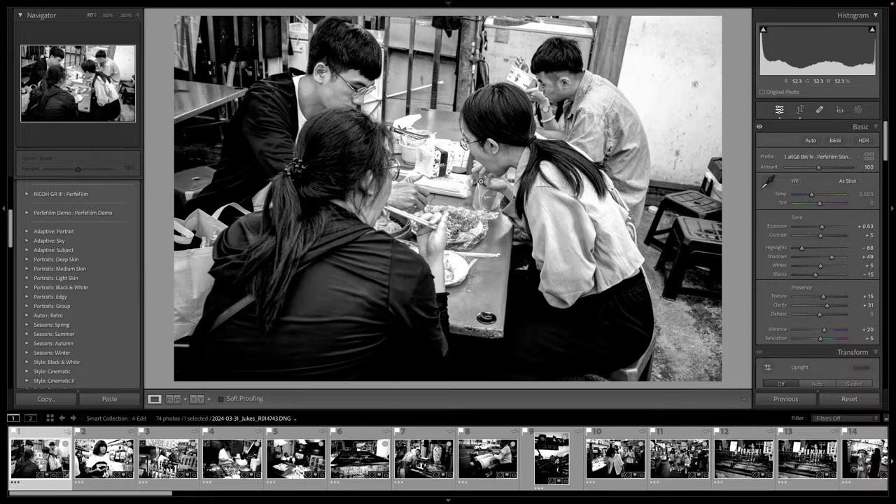
key(8)
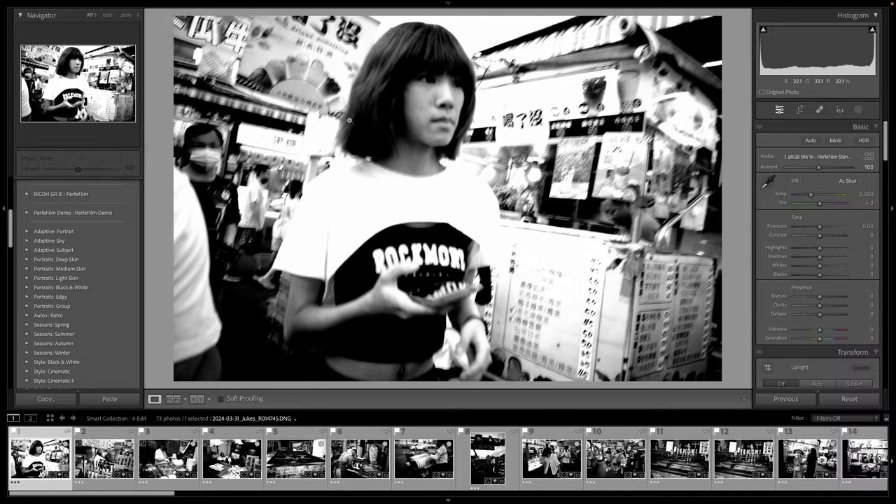
Try auto tone on the photo of the woman in the ROCKMORE top, undo it, and label the photo green
key(ctrl+u)
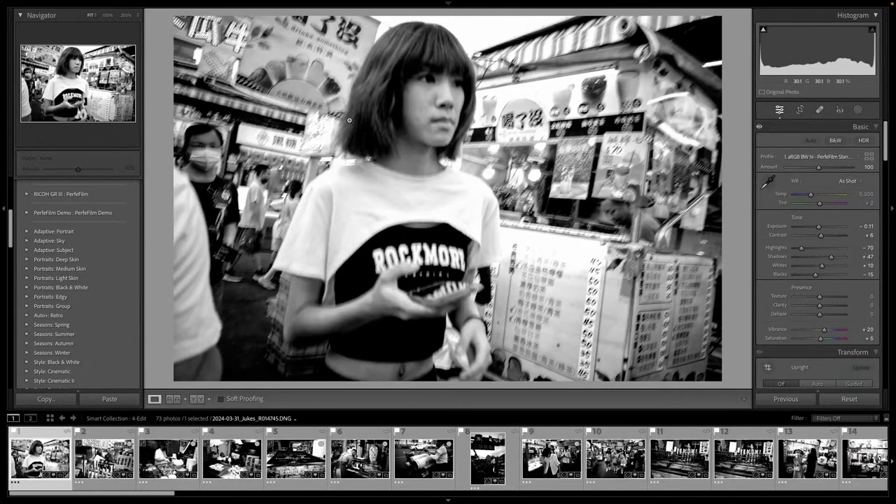
key(ctrl+z)
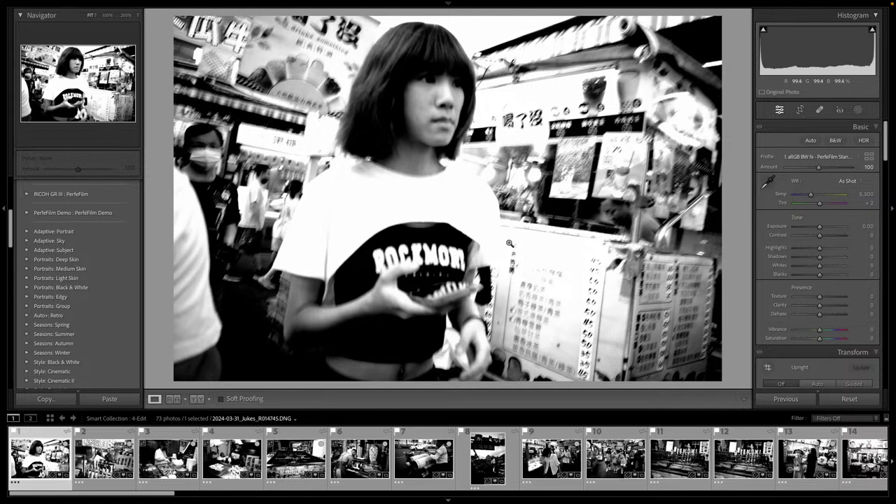
key(8)
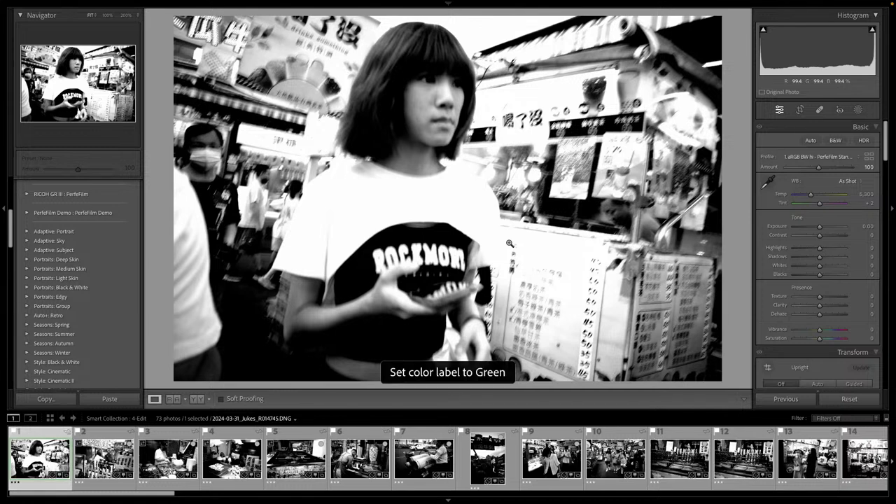
key(equal)
key(equal)
key(equal)
key(equal)
key(equal)
key(equal)
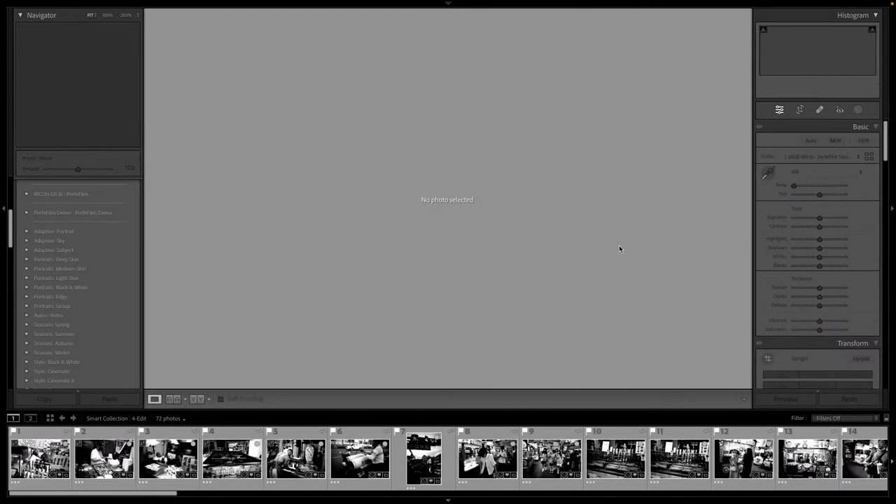
Select the first remaining photo, the candied fruit stall, and rate it two stars
click(31, 453)
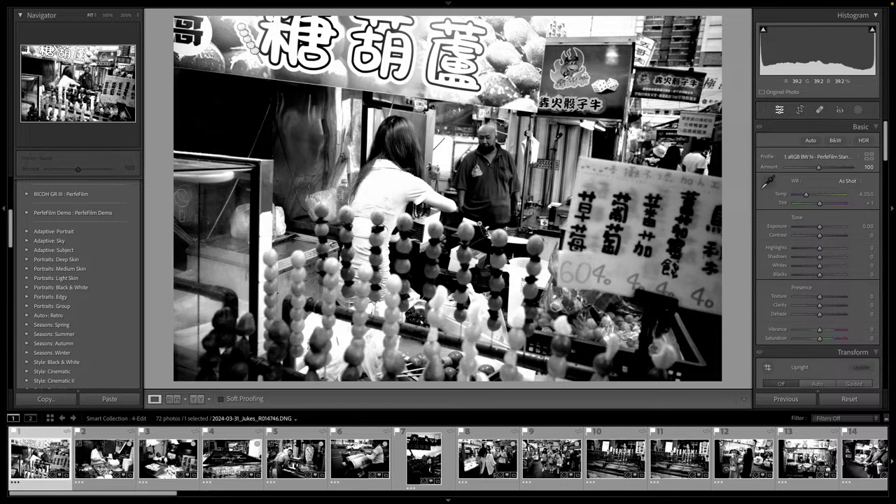
key(2)
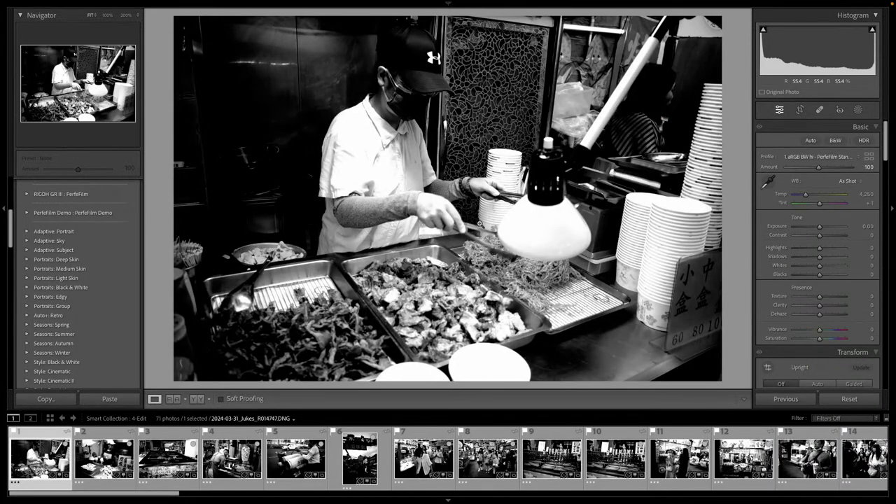
Apply auto tone to the photo of the masked food vendor and change its profile to 1. aRGB Pos - PerfeFilm Standard
key(ctrl+u)
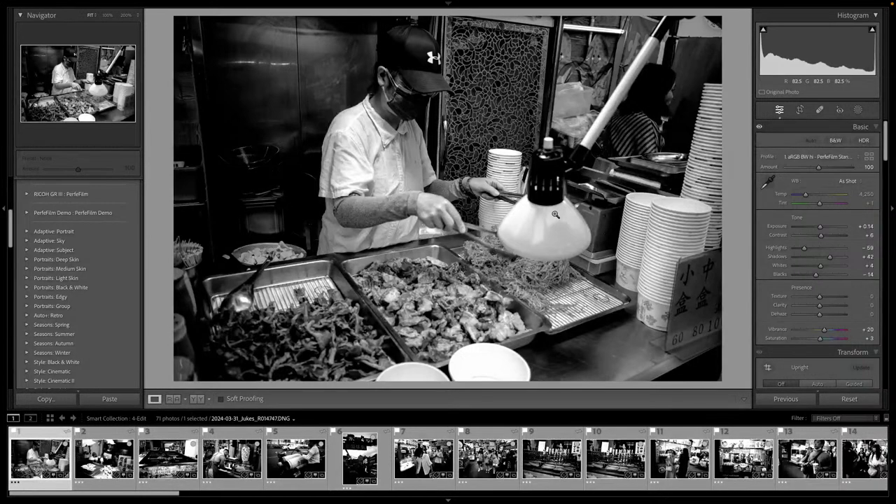
click(817, 158)
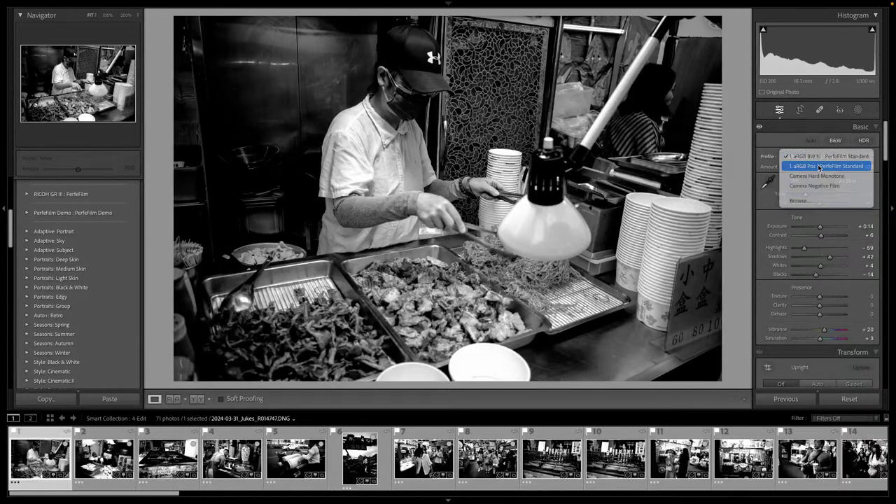
click(819, 166)
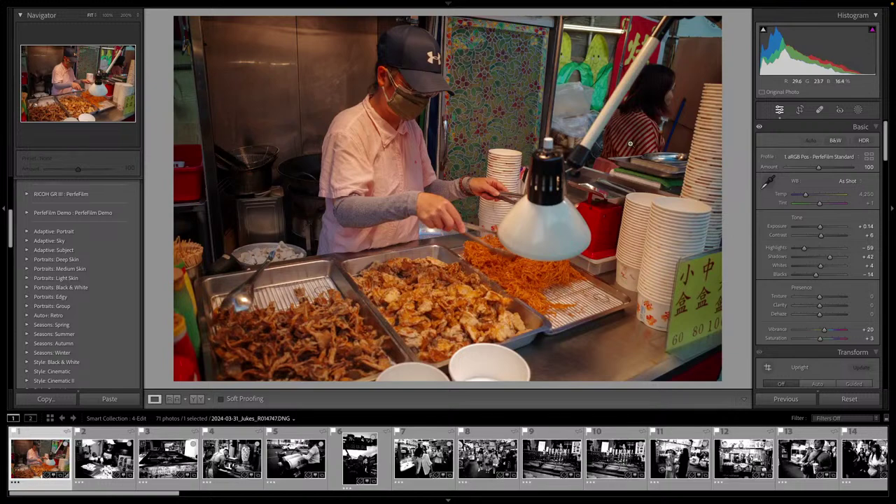
Set the vendor photo's white balance by sampling the stacked white cups as neutral, and resample it from the lampshade
key(w)
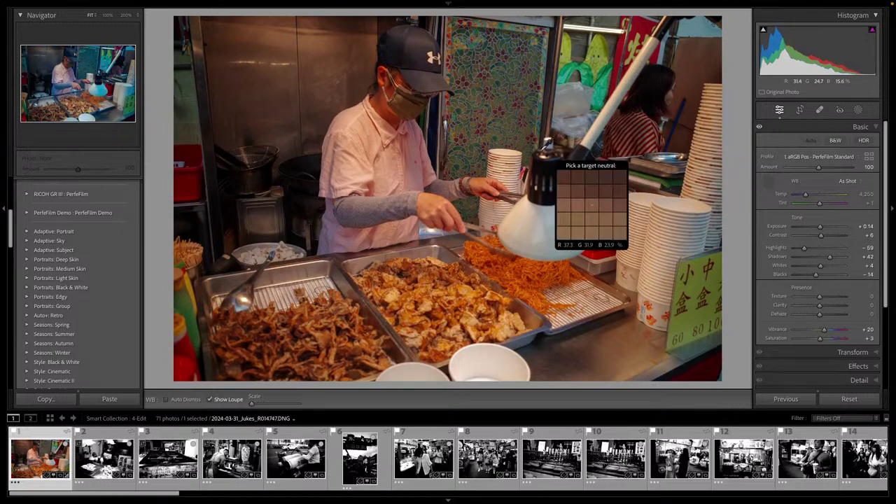
click(509, 147)
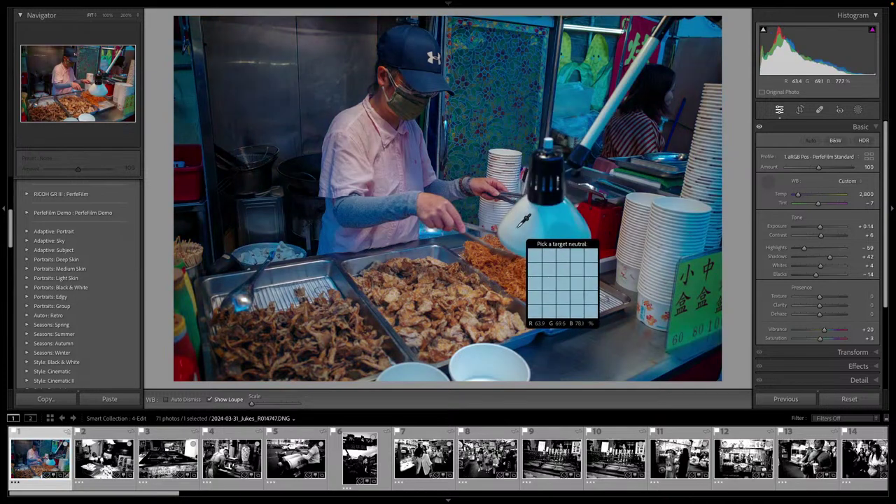
click(523, 207)
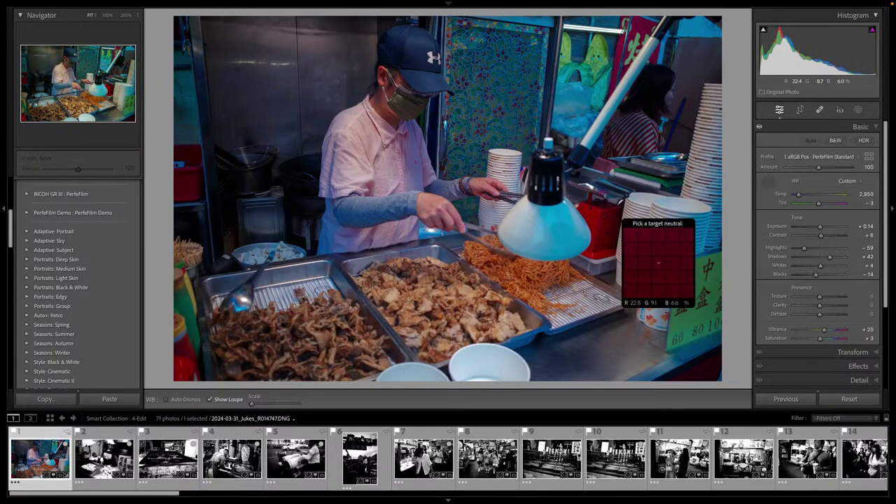
click(768, 182)
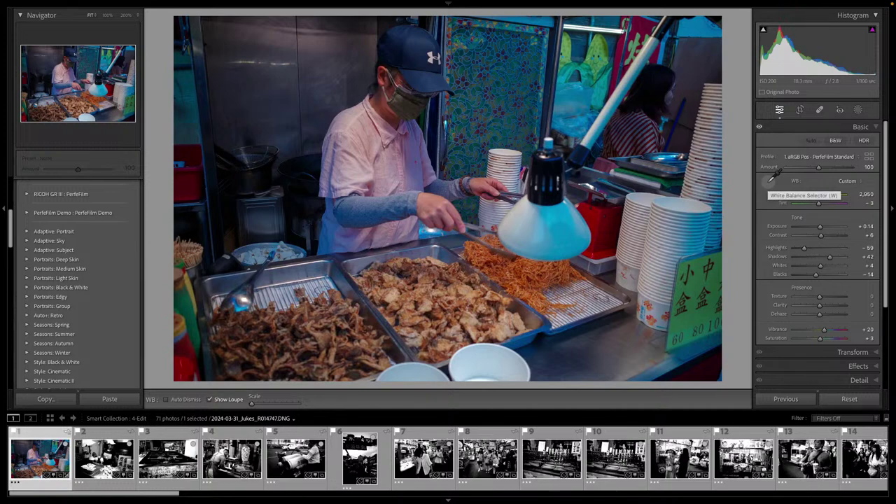
click(770, 179)
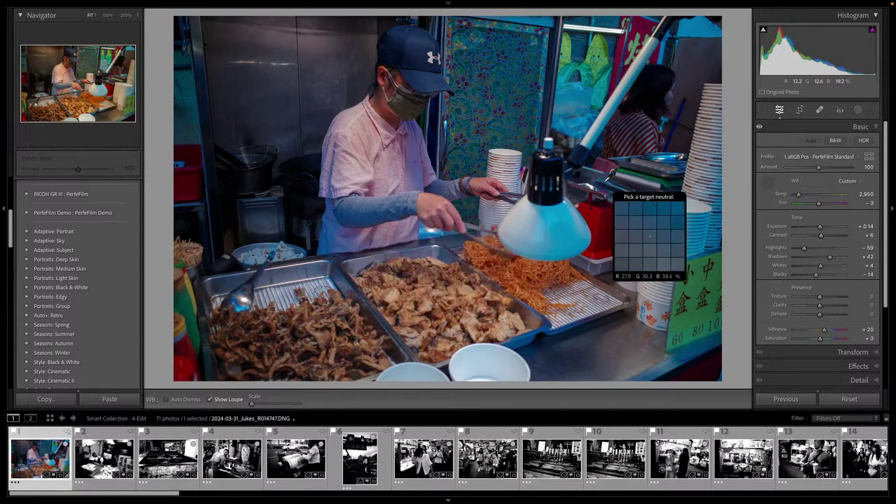
Undo the last two white balance changes on the food stall photo and leave the White Balance Selector
key(ctrl+z)
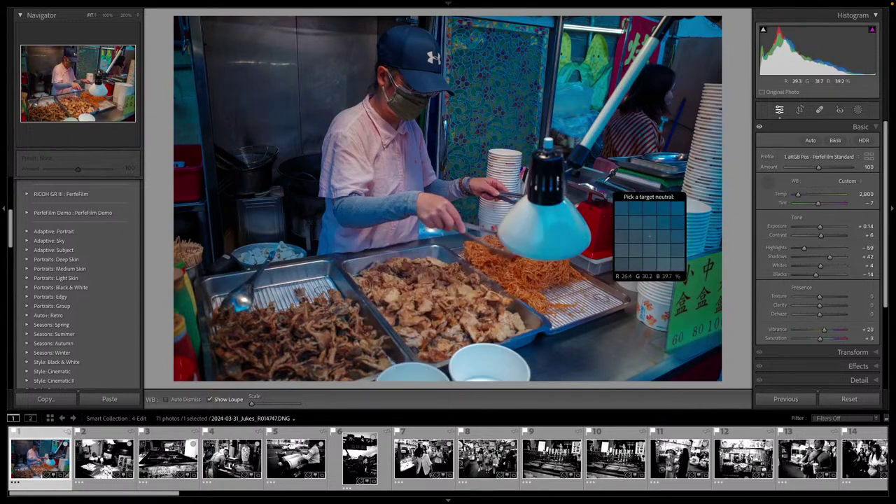
key(ctrl+z)
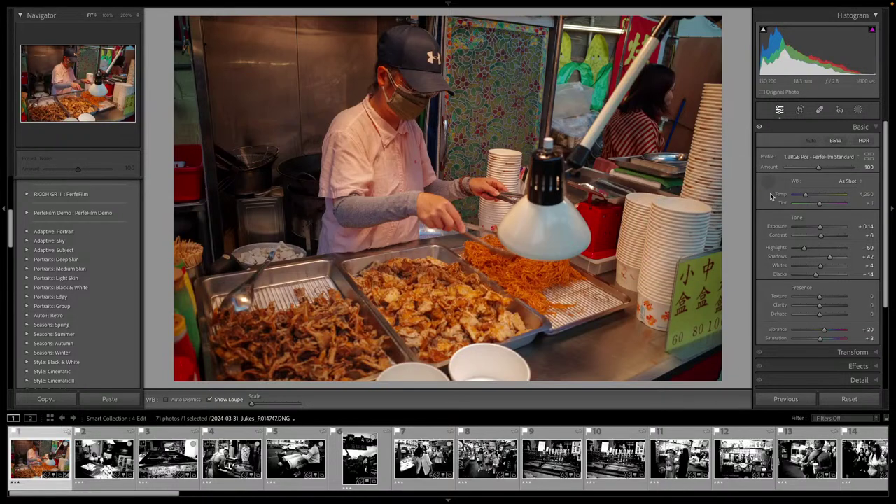
key(Escape)
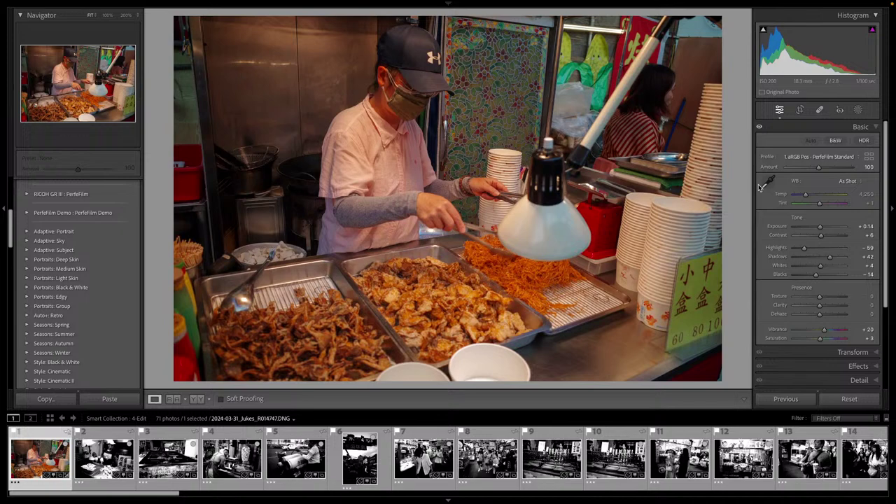
Turn on Auto Dismiss for the White Balance Selector and sample a neutral area, giving Temp 4,850 and Tint +10
click(760, 184)
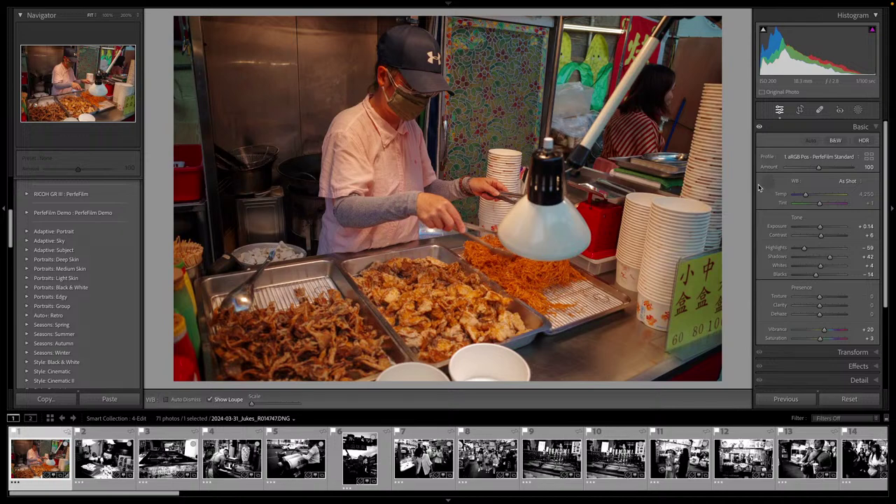
click(166, 399)
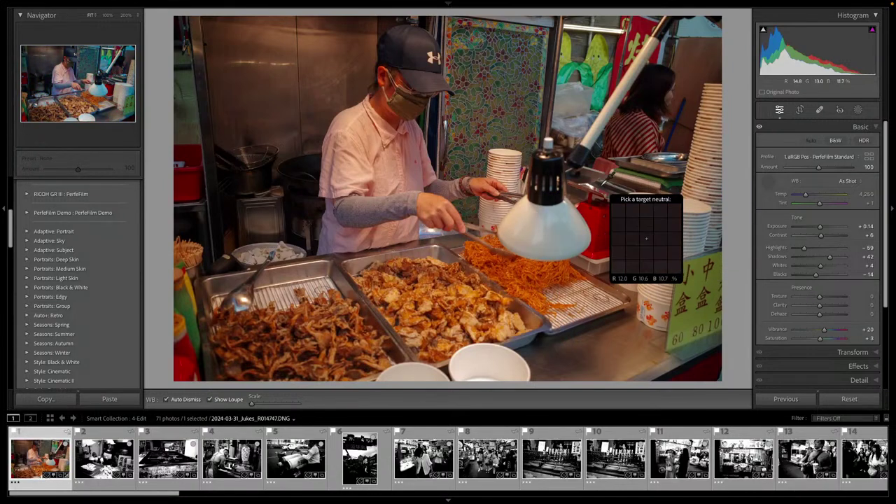
click(554, 213)
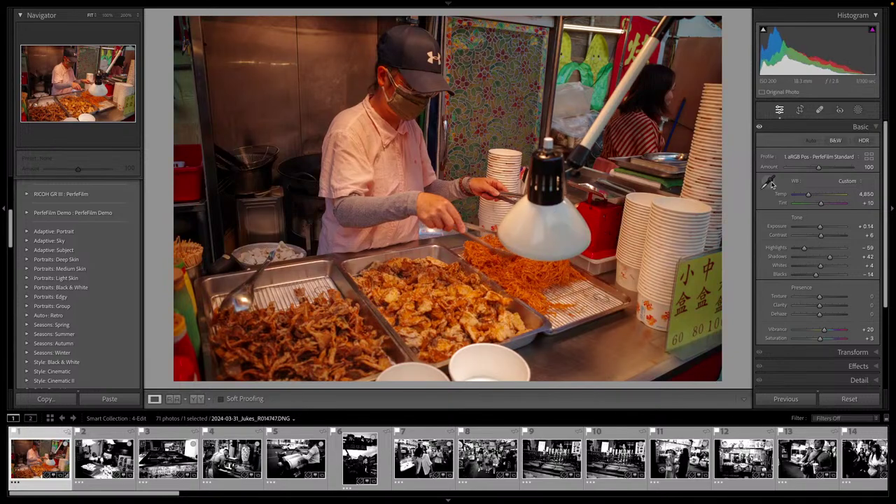
Turn off Auto Dismiss for the White Balance Selector and sample the white cups behind the lamp as neutral
click(773, 183)
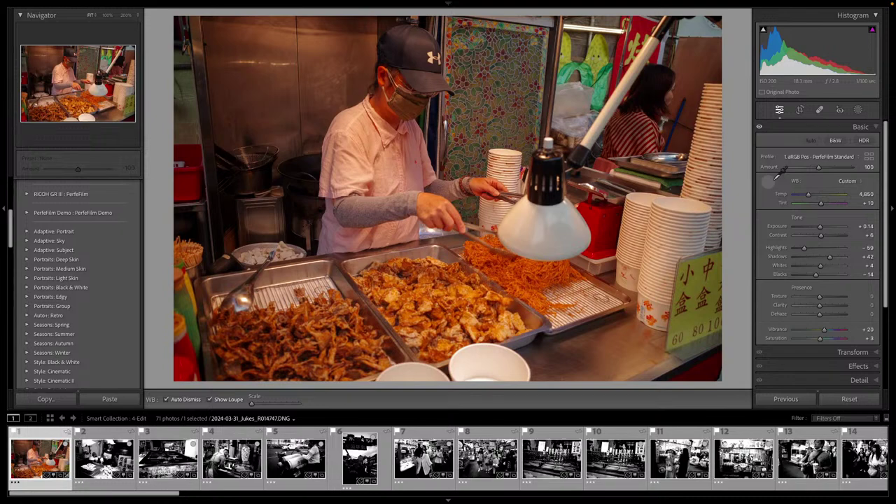
click(166, 398)
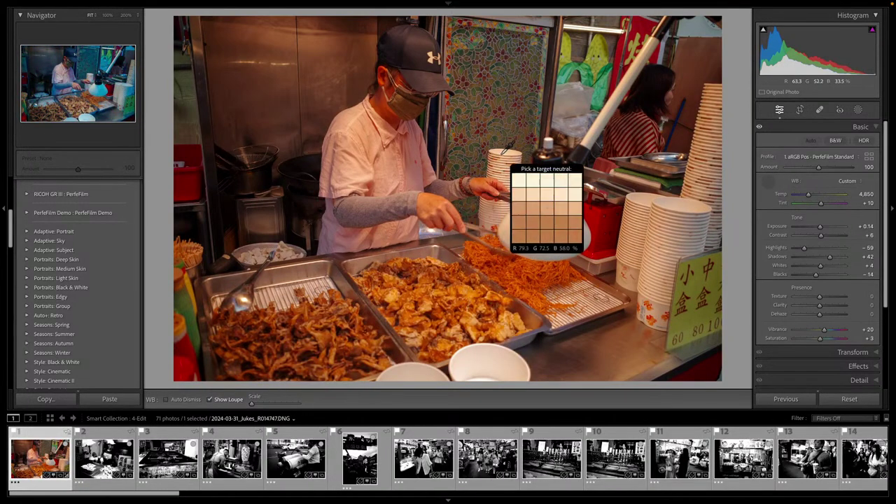
click(501, 156)
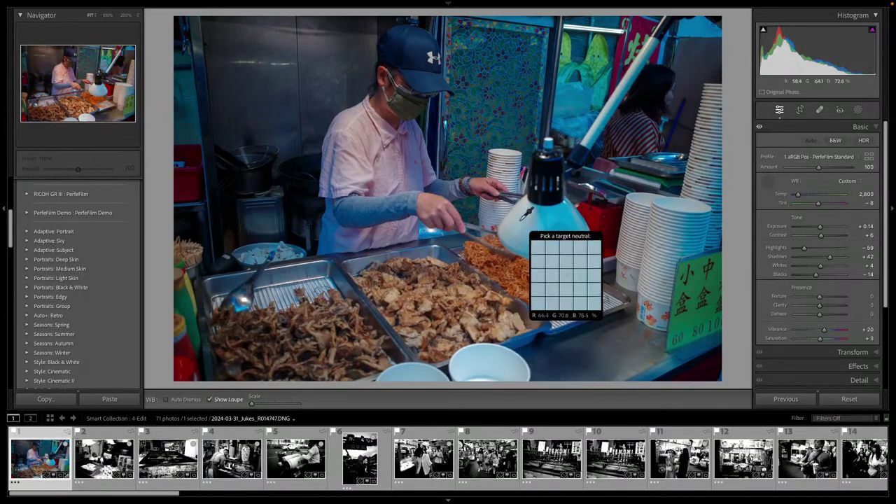
Resample the white balance on the lampshade to Temp 2,900 and Tint -1, and raise Texture to +31 and Clarity to +21
click(525, 202)
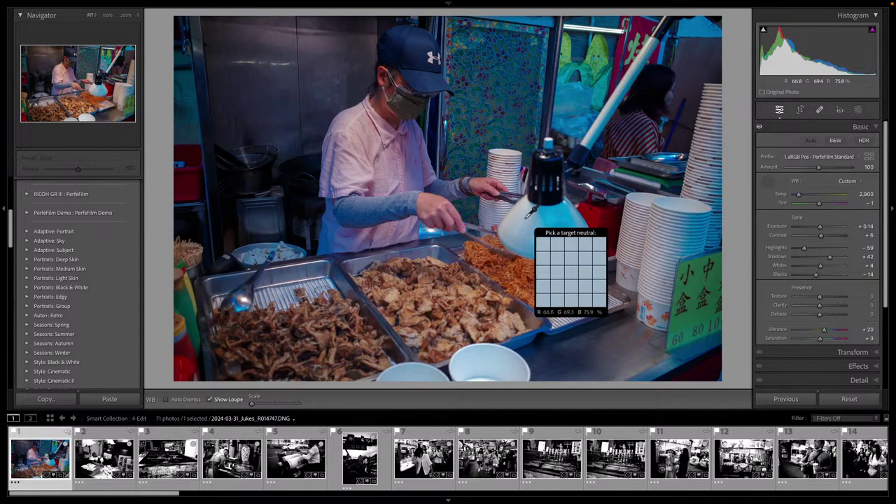
click(531, 212)
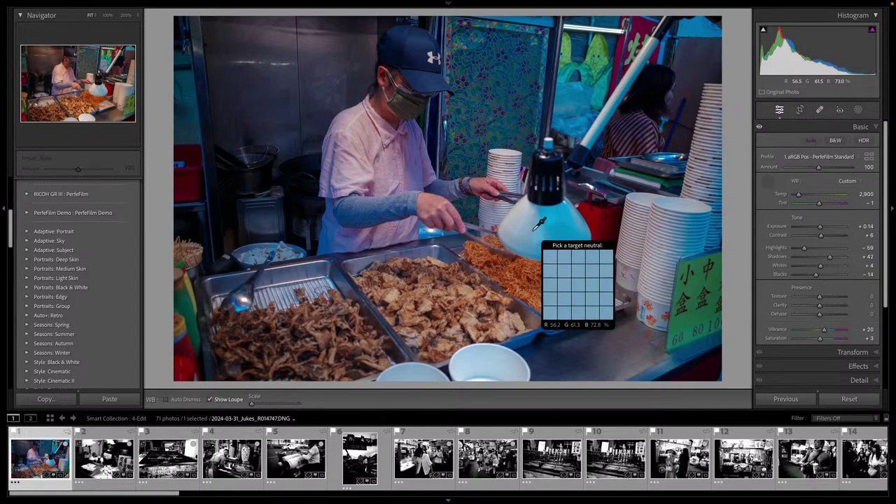
key(Escape)
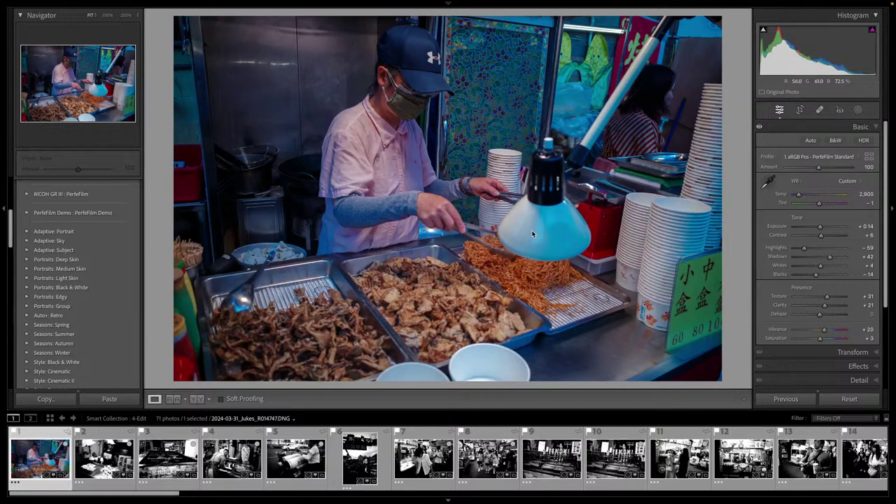
Apply Auto Upright to the food stall photo and give it the green colour label
click(838, 351)
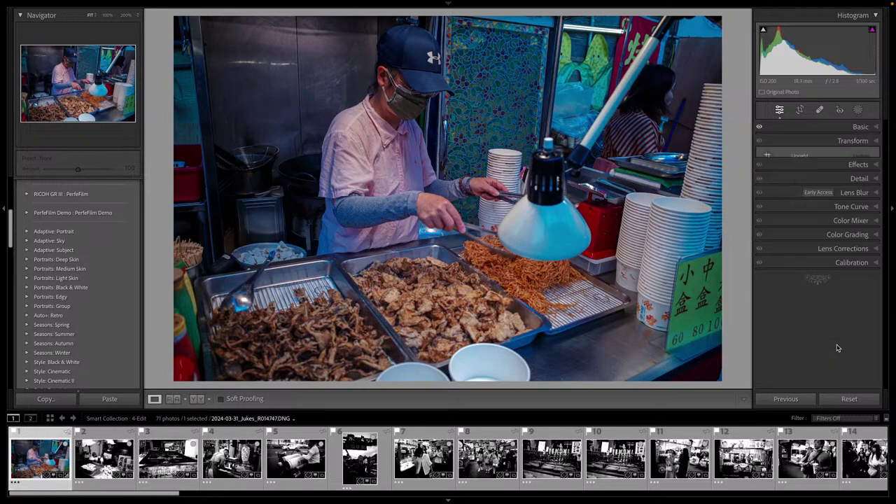
click(818, 172)
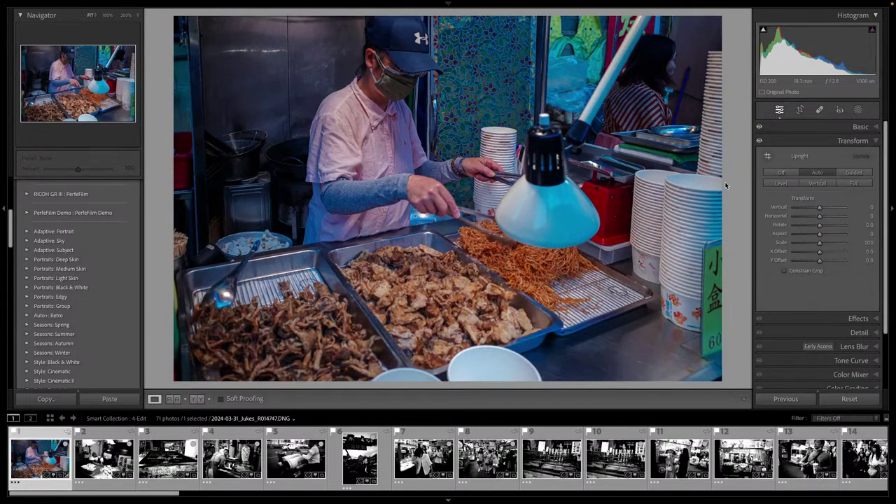
key(8)
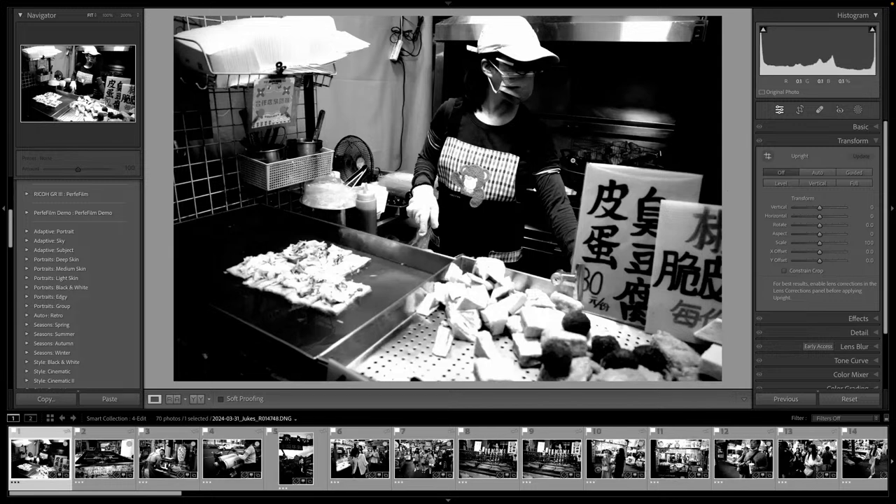
Apply auto tone to the tofu stall photo and change its profile to 1. aRGB Pos - PerfeFilm Standard
key(super+u)
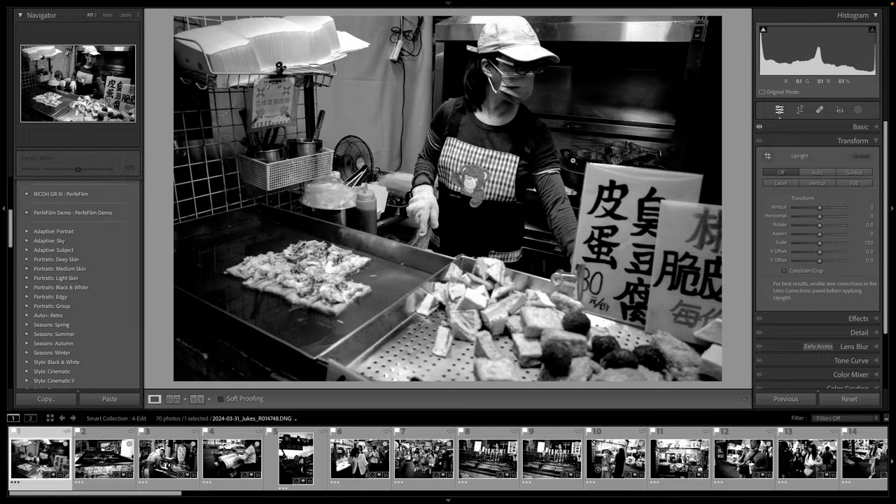
click(807, 128)
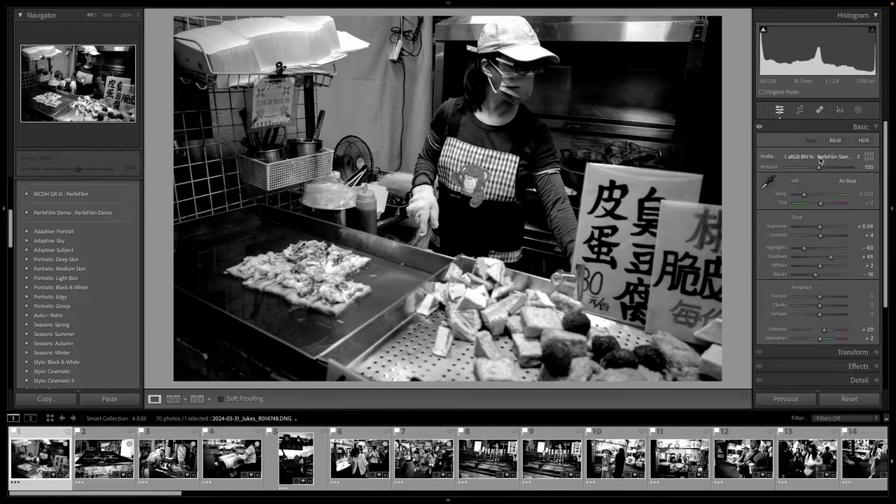
click(848, 158)
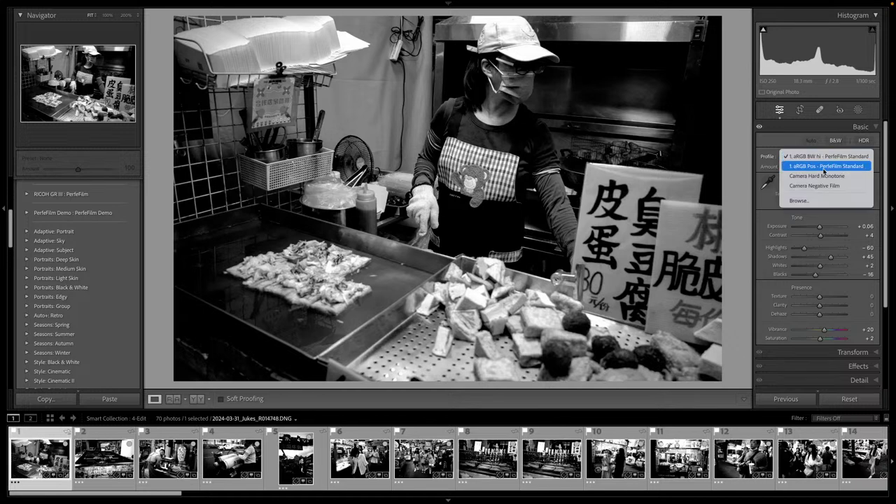
click(822, 168)
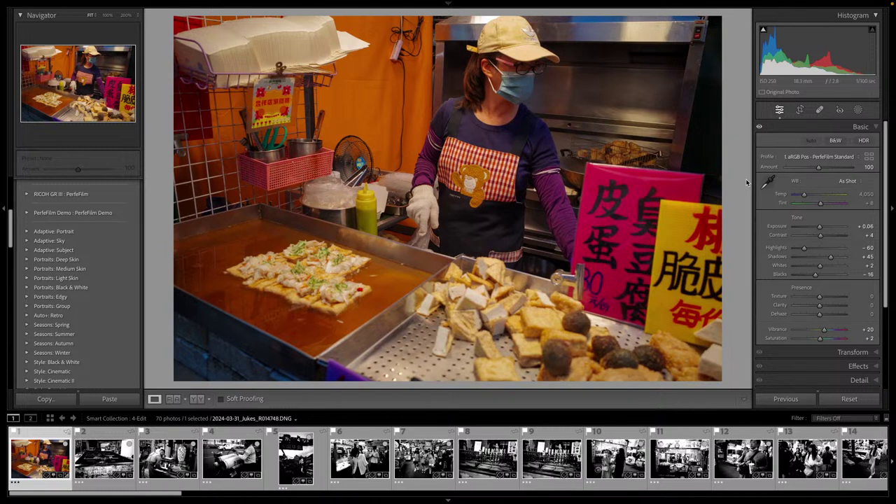
Sample the stack of white paper above the rack as neutral, setting Temp to 2,900 and Tint to +9
key(w)
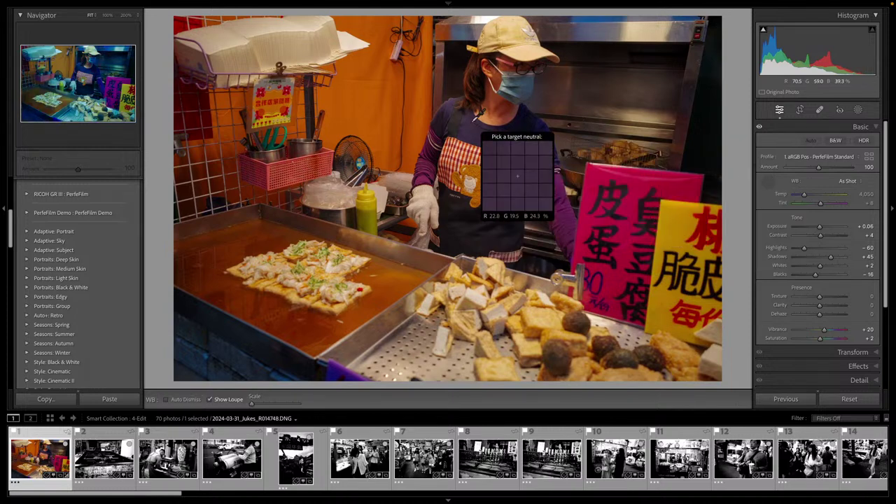
click(354, 31)
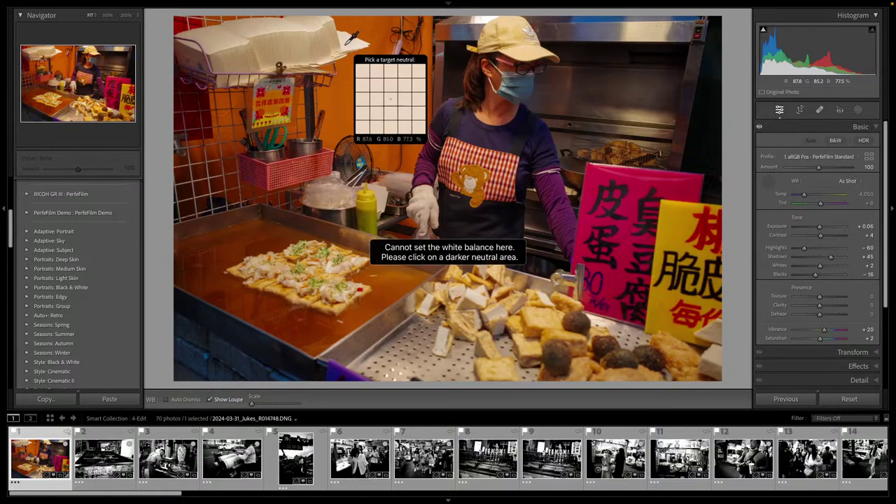
click(337, 31)
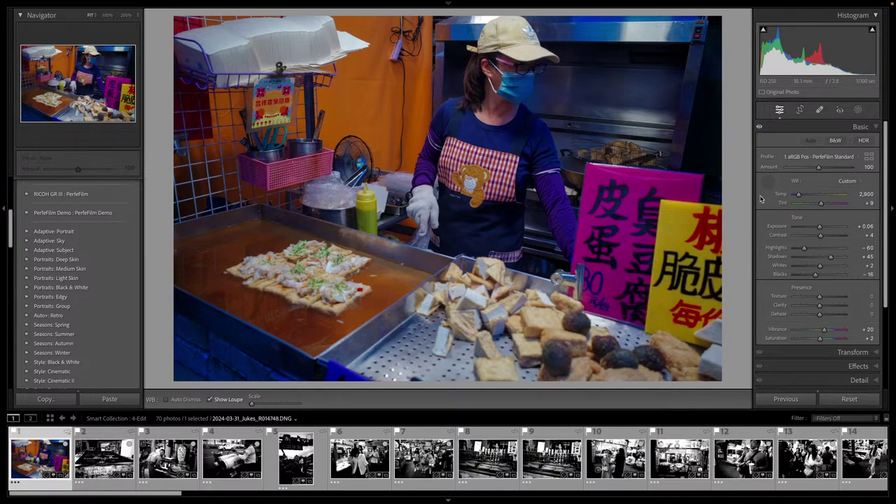
Raise Texture to +27 and Clarity to +42 on the tofu stall photo and give it the green colour label
key(Escape)
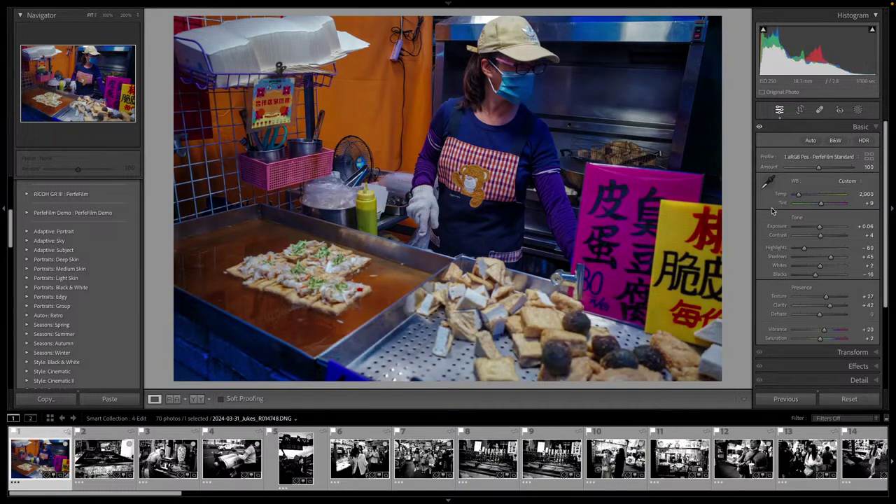
key(8)
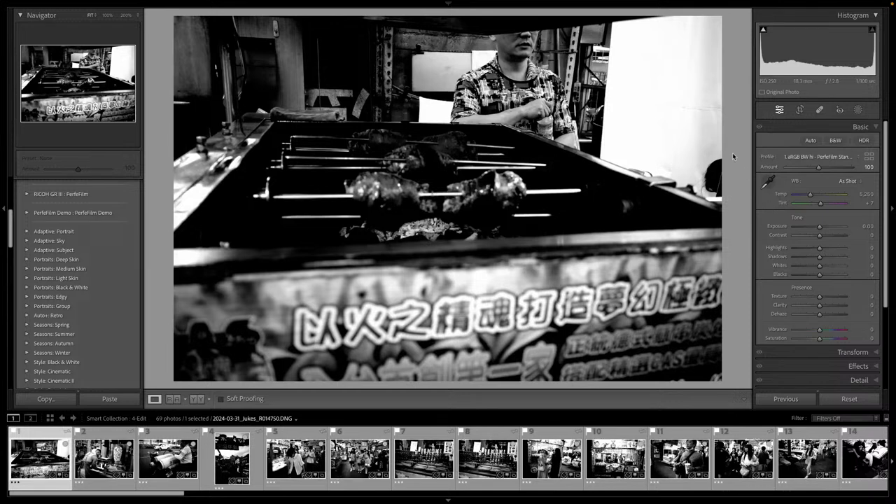
Edit the rotisserie grill photo with auto tone and the 1. aRGB Pos - PerfeFilm Standard profile, and label it green
key(ctrl+u)
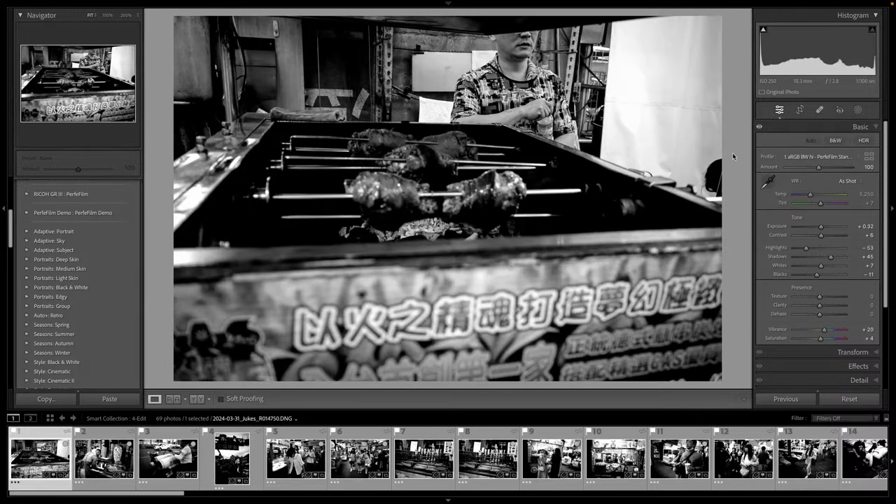
click(837, 158)
click(834, 167)
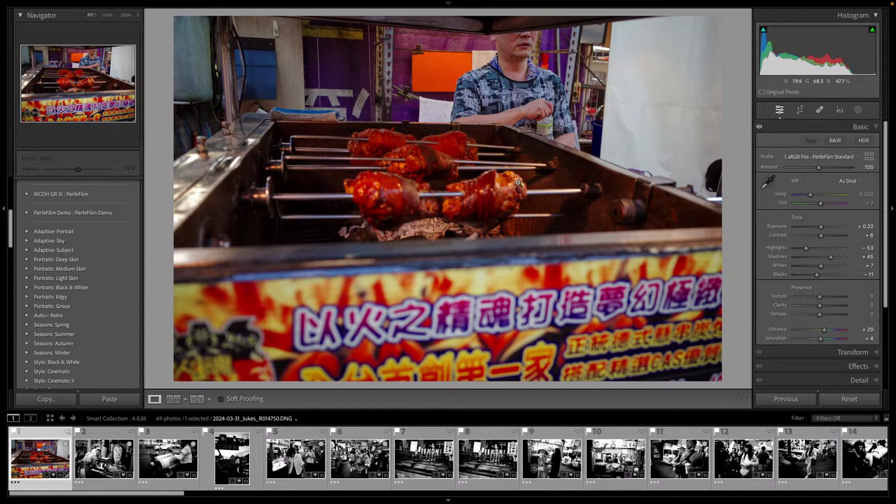
key(8)
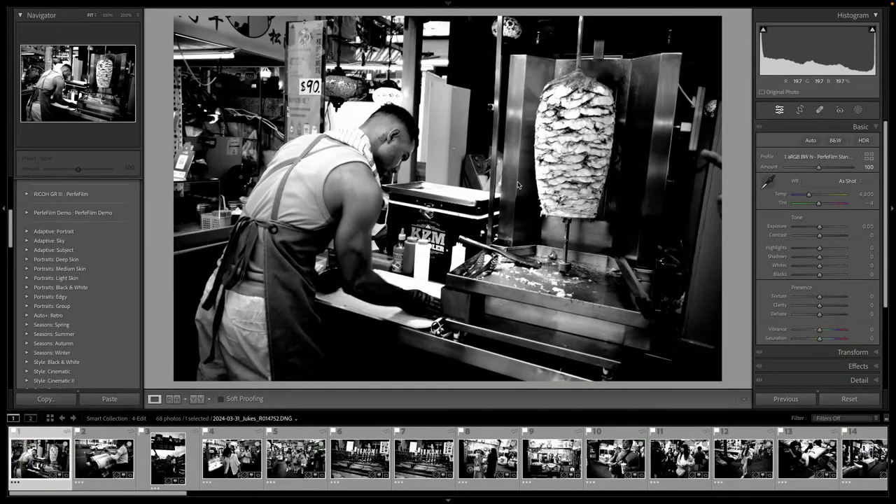
Straighten the perspective of the kebab stall photo with Auto Upright
click(844, 352)
click(817, 172)
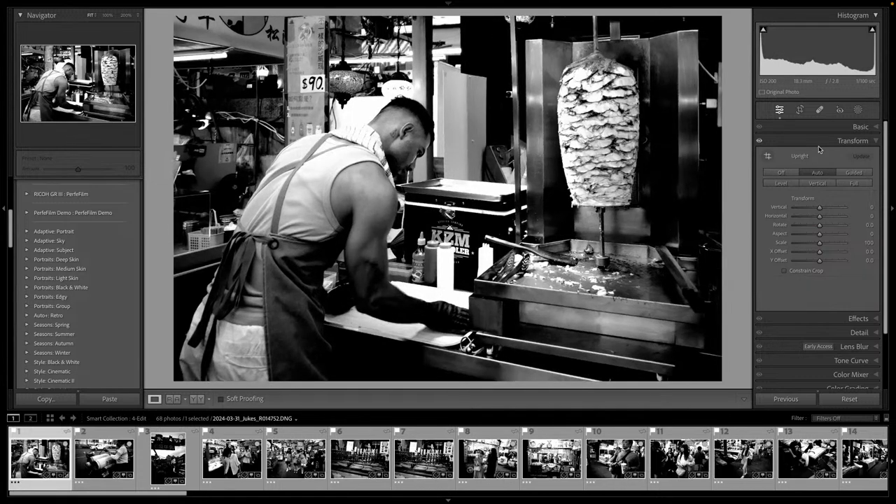
Apply auto tone to the kebab stall photo and switch its profile to 1. aRGB Pos - PerfeFilm Standard
click(847, 128)
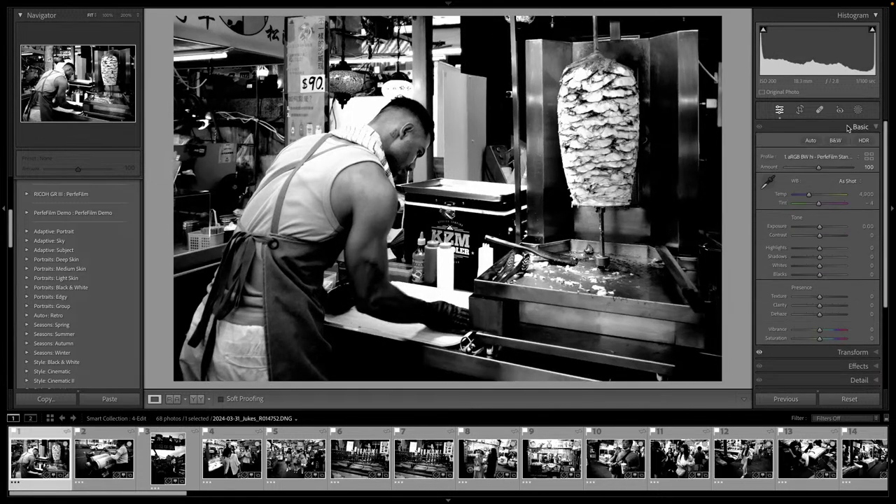
key(ctrl+u)
click(828, 157)
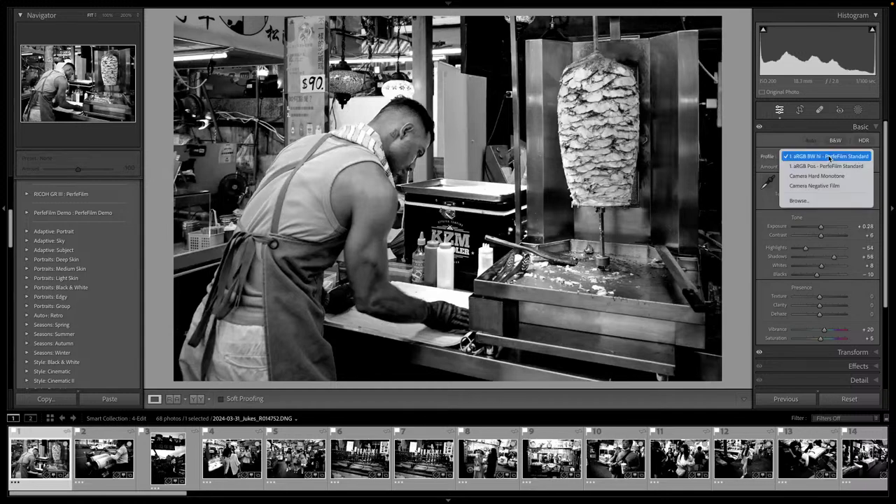
click(828, 166)
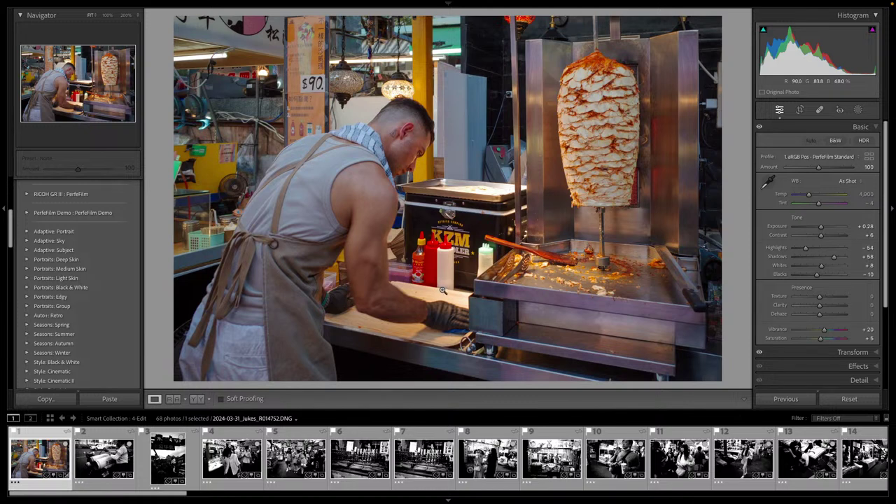
Raise the kebab stall photo's Exposure to +0.73
key(shift+equal)
key(minus)
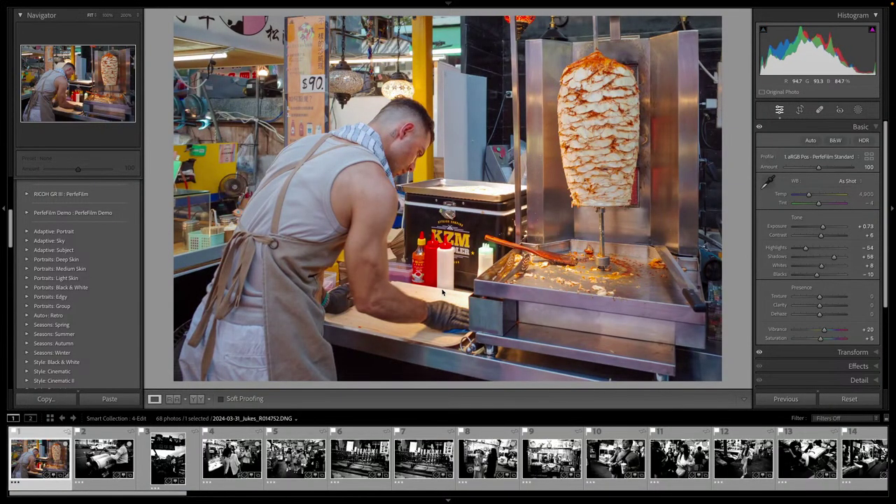
Raise the kebab stall photo's Texture to +22 and Clarity to +25
key(shift+equal)
key(equal)
key(period)
key(shift+equal)
key(equal)
key(equal)
key(equal)
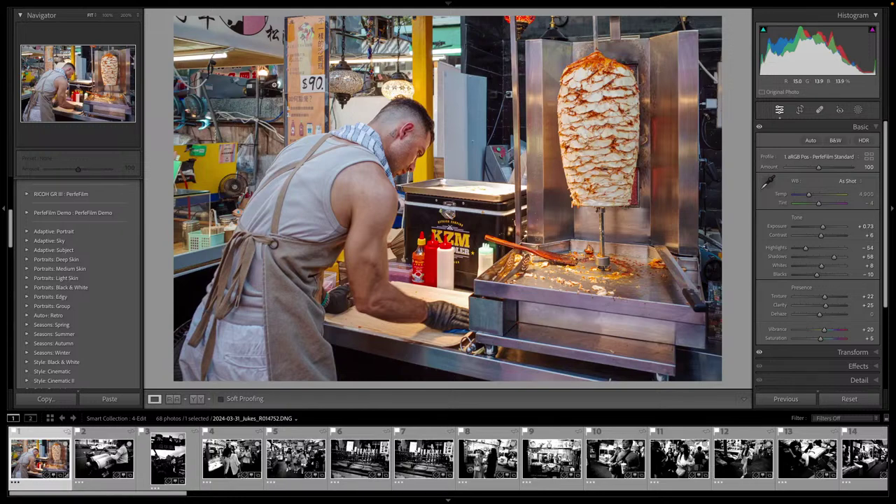
Crop the kebab stall photo tighter at its original aspect ratio and shift the framing towards the kebab spit
key(r)
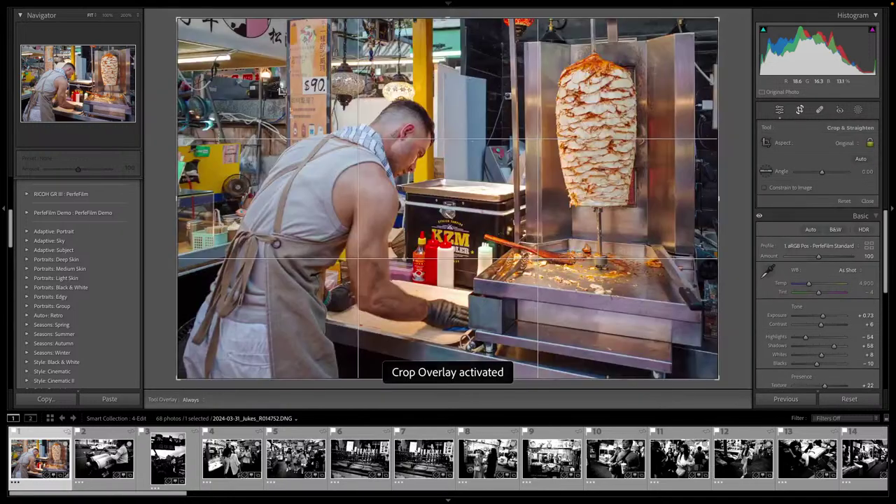
key(minus)
key(minus)
key(minus)
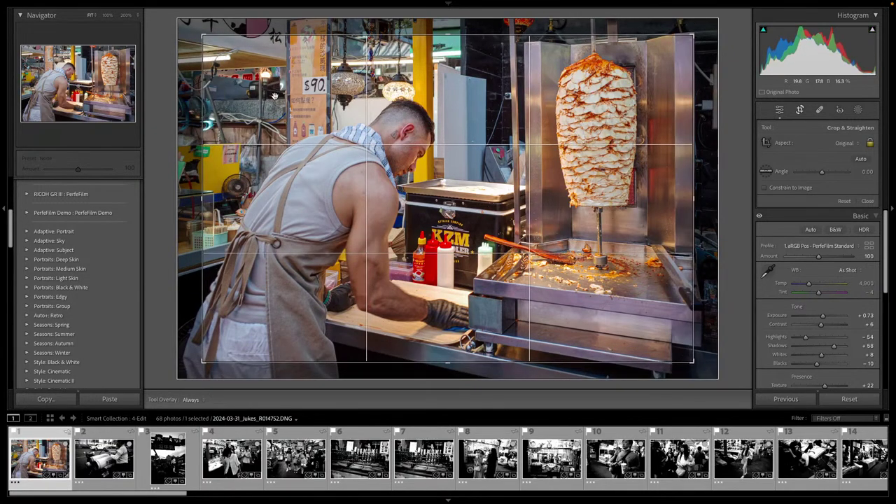
drag(285, 114, 270, 124)
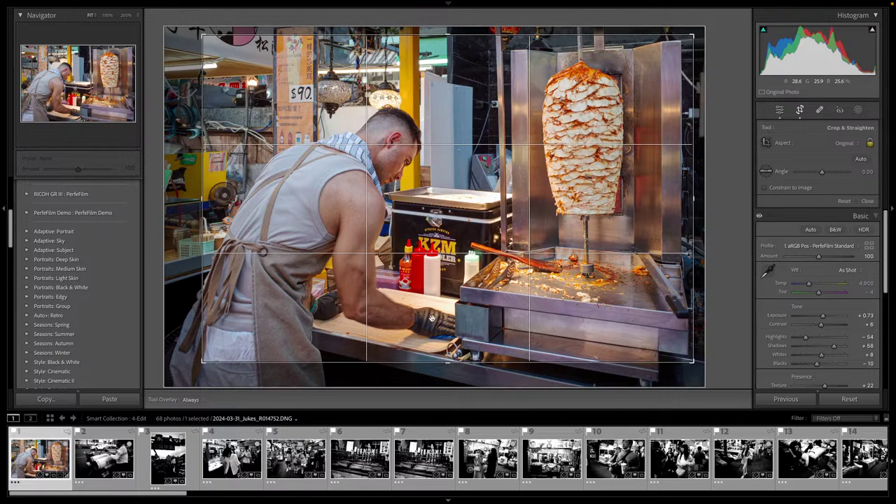
key(d)
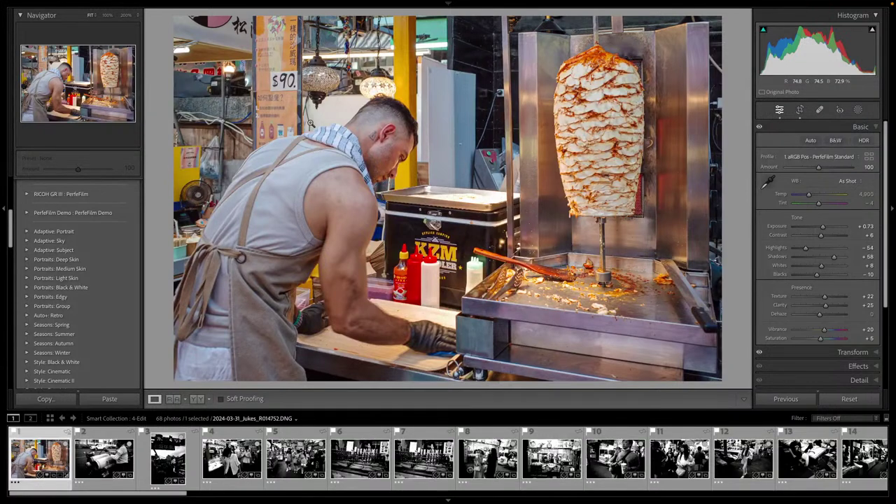
Add a post-crop vignette to the kebab stall photo with Amount -17, Midpoint 33, Feather 73 and Highlights 23, and mark the photo as finished
key(ctrl+8)
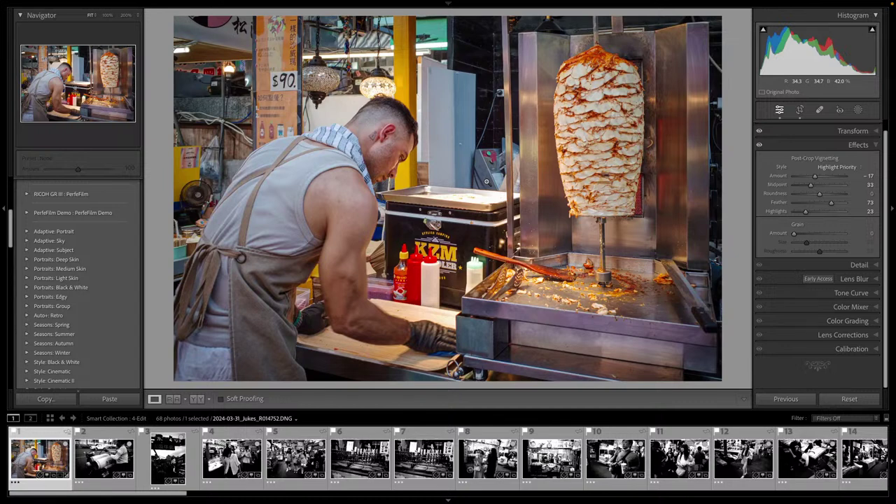
key(8)
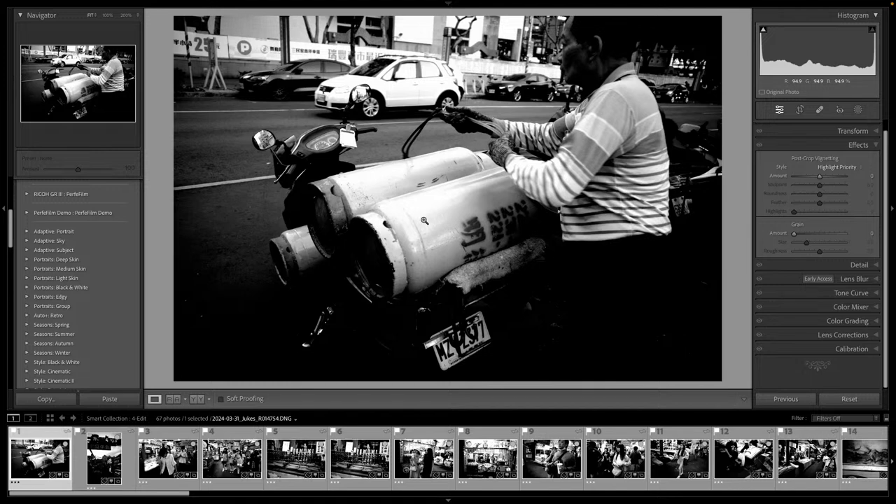
Apply auto tone to the photo of gas cylinders on a scooter and raise Texture to +21 and Clarity to +31
key(super+u)
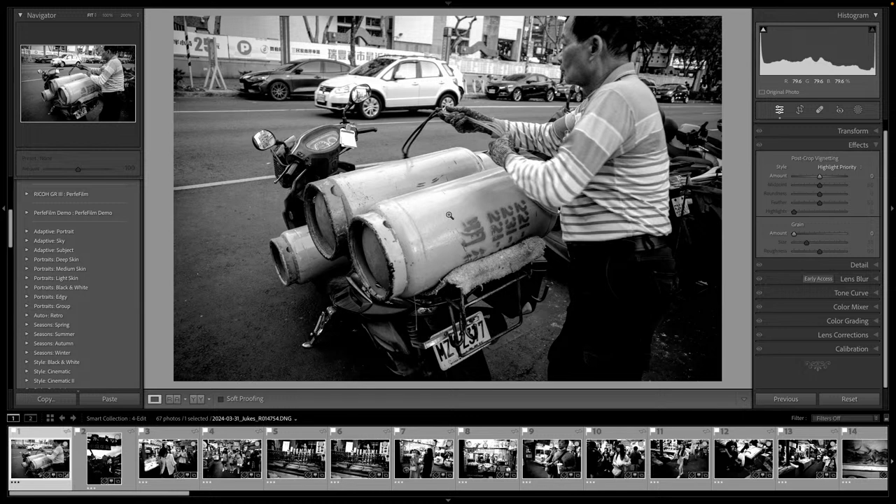
key(ctrl+1)
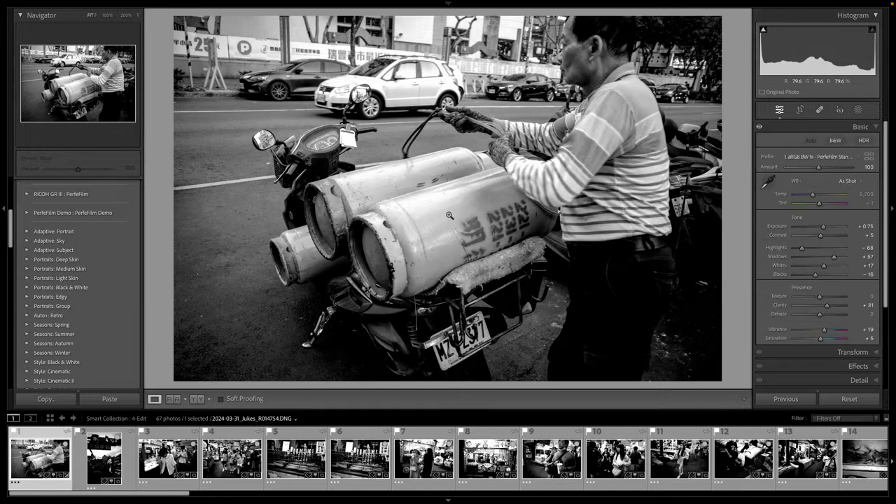
key(super+z)
key(minus)
key(minus)
key(minus)
key(super+Tab)
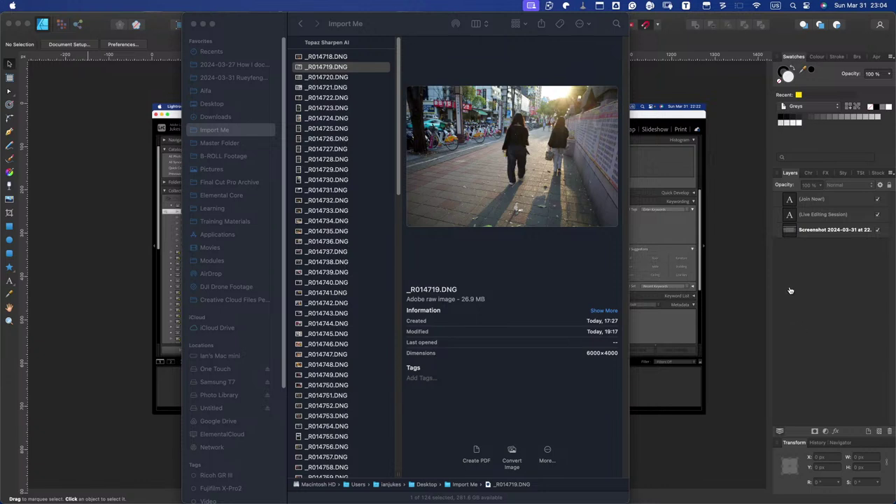
key(ctrl+Right)
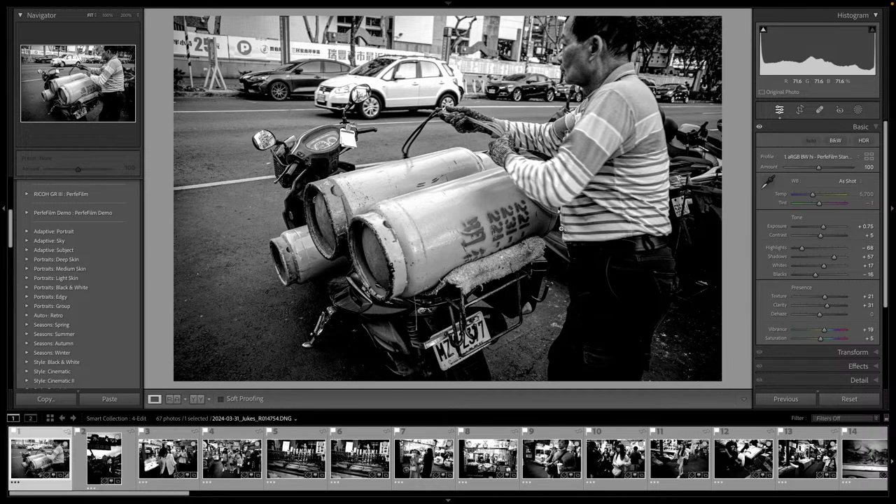
Mark the gas cylinder photo as finished, and auto tone and mark off the market sign photo and the white-shirt shopper photo
key(4)
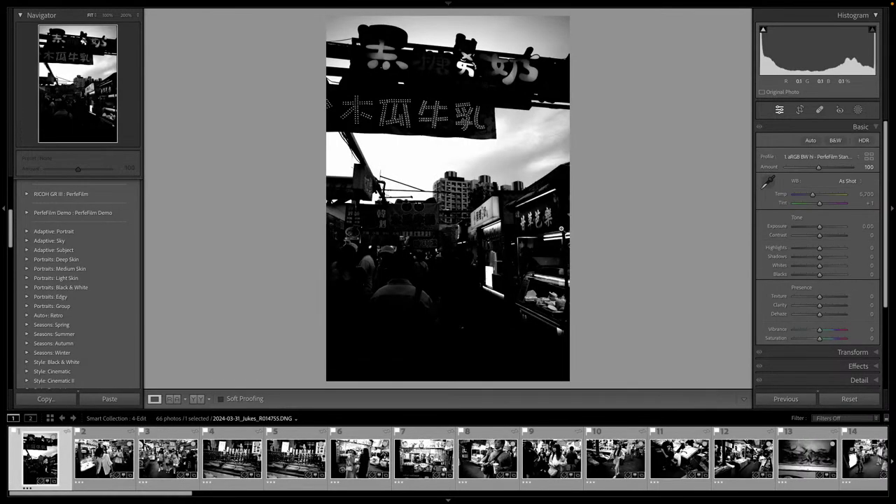
key(ctrl+u)
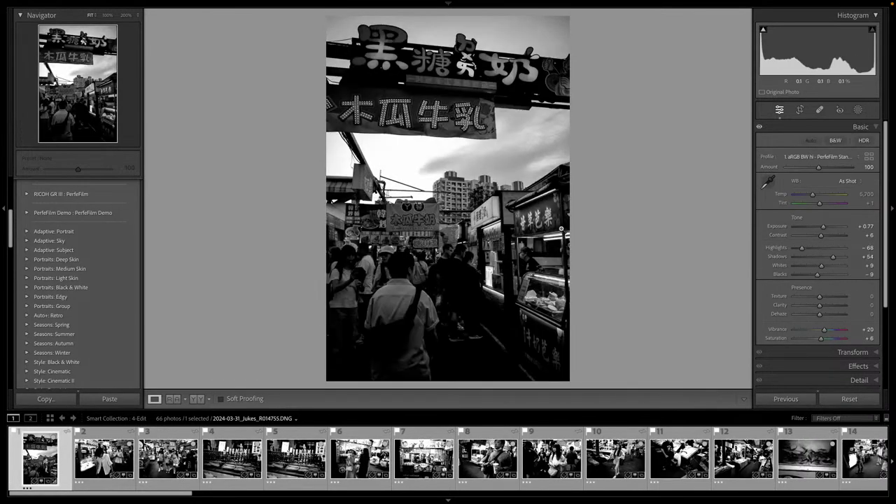
key(p)
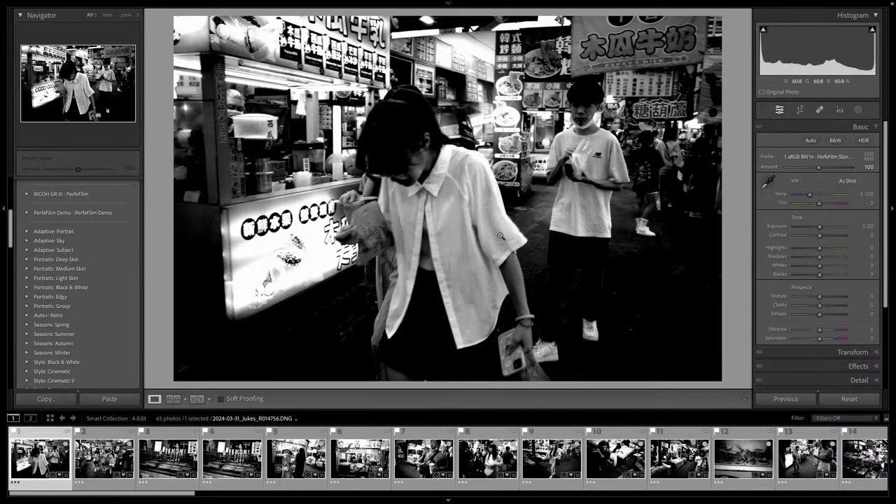
key(ctrl+u)
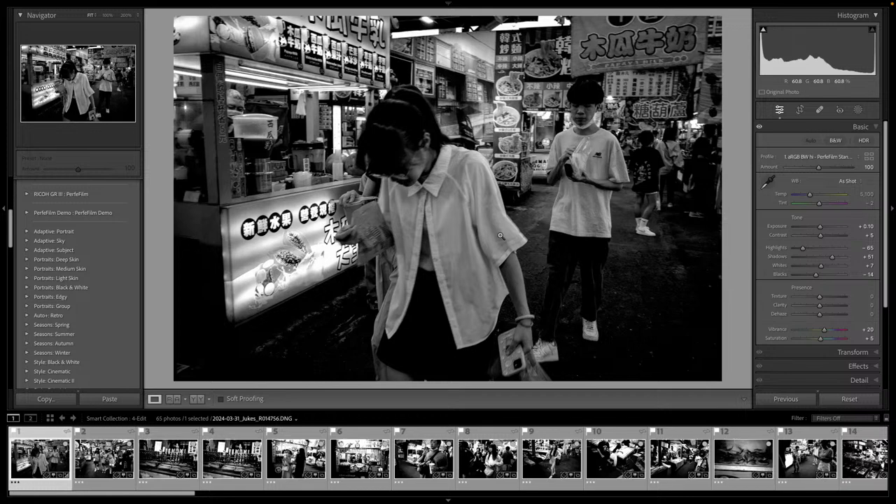
key(2)
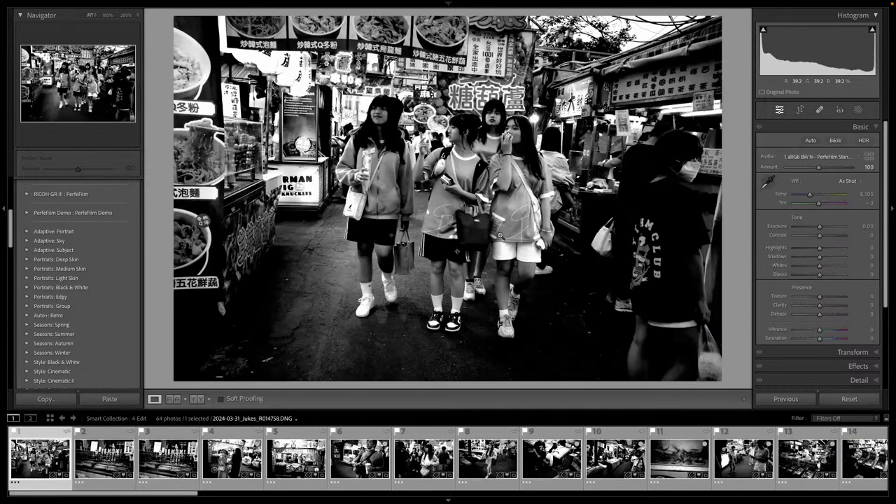
Apply auto tone to the photo of the girls walking through the market and raise Shadows to +82
key(ctrl+u)
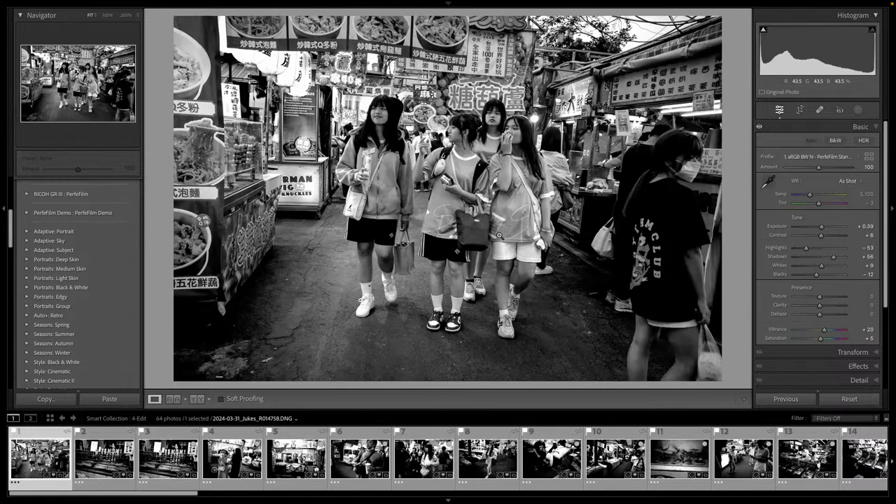
key(equal)
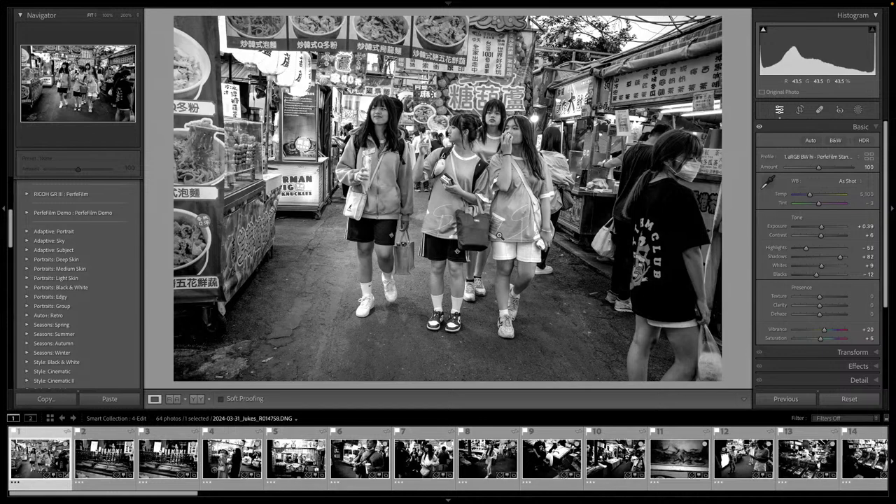
Raise the walking girls photo's Texture to +26 and Clarity to +27, and mark the photo as finished
key(equal)
key(equal)
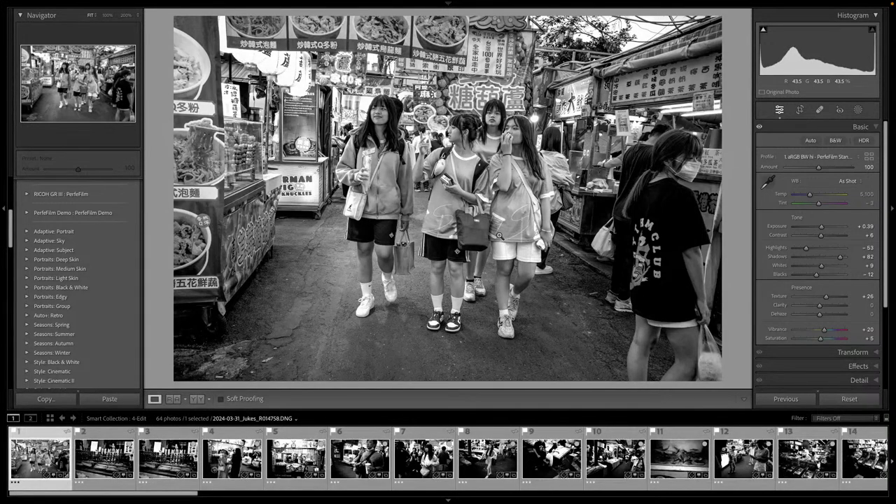
key(equal)
key(equal)
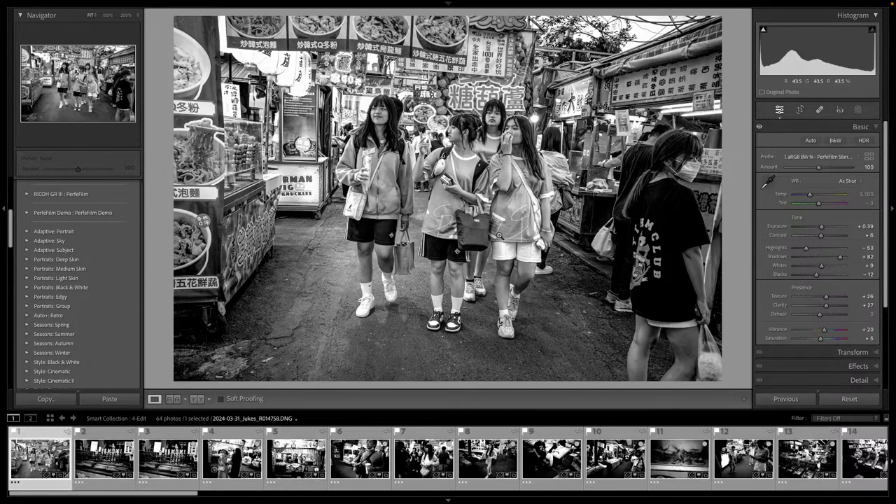
key(8)
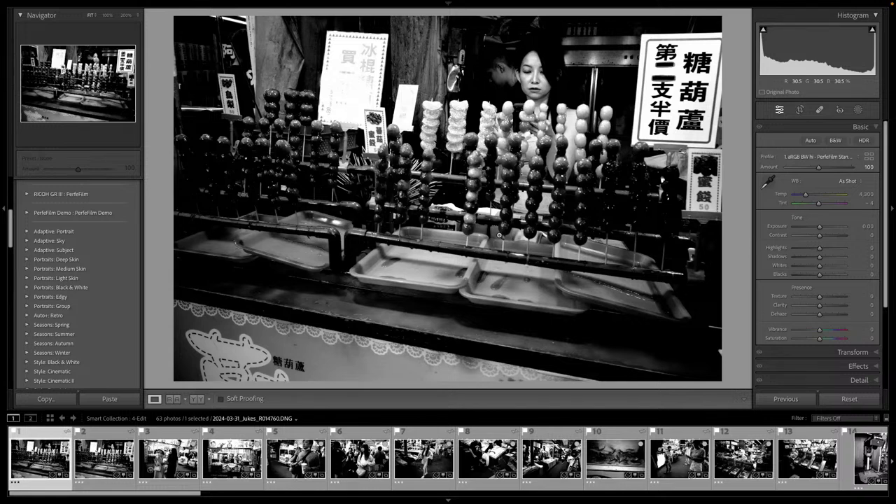
Apply auto tone to the candied fruit stall photo and raise its Exposure to +0.81
key(ctrl+u)
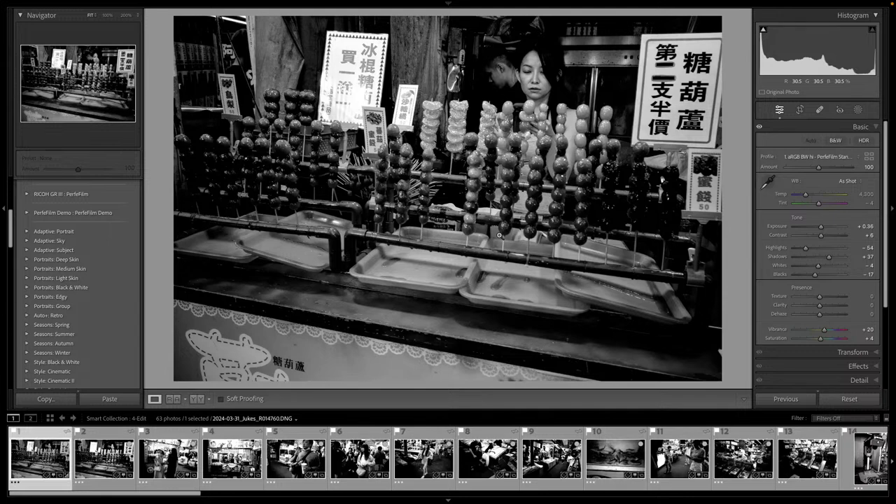
key(equal)
key(equal)
key(equal)
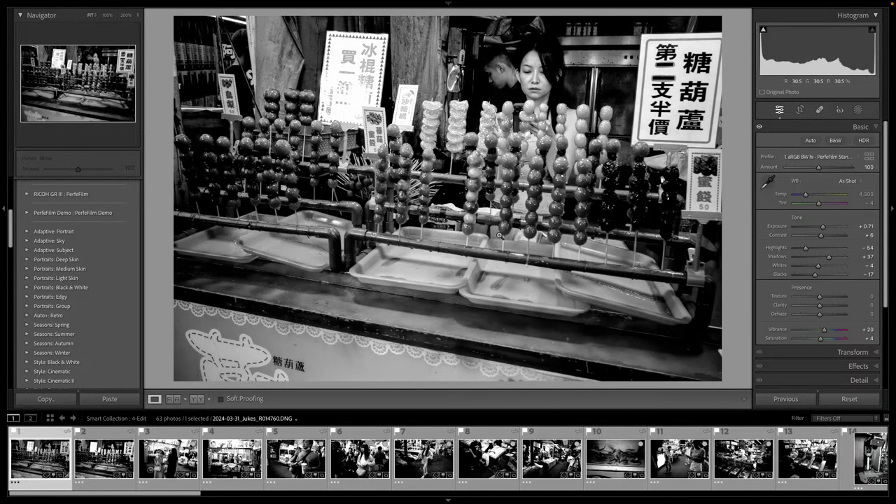
key(equal)
key(equal)
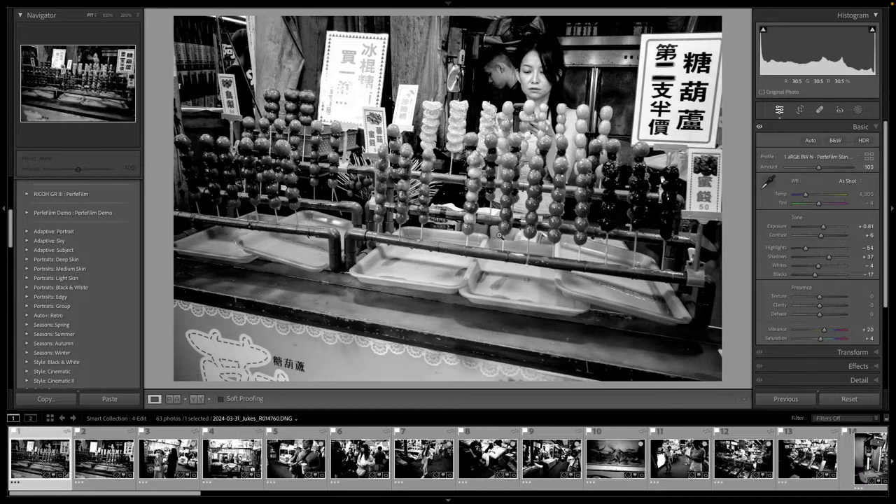
Lower the candied fruit stall photo's Highlights to -66 and raise its Exposure to +0.91
key(period)
key(period)
key(minus)
key(minus)
key(minus)
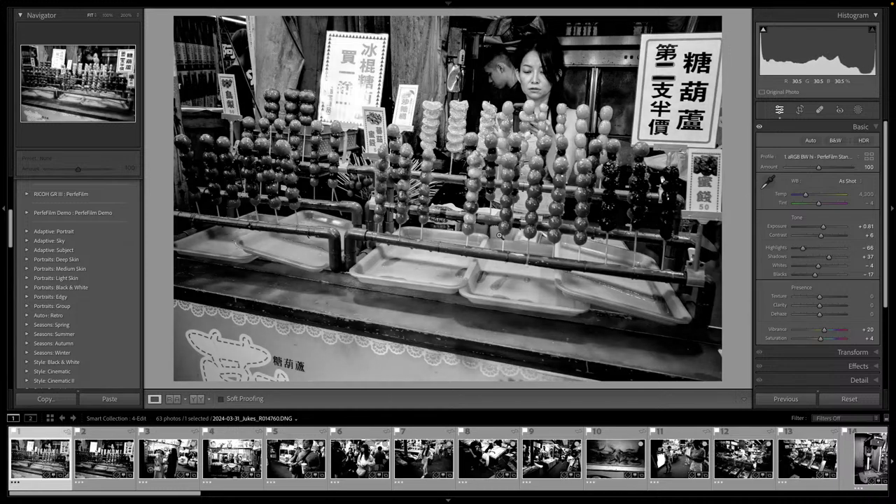
key(comma)
key(comma)
key(equal)
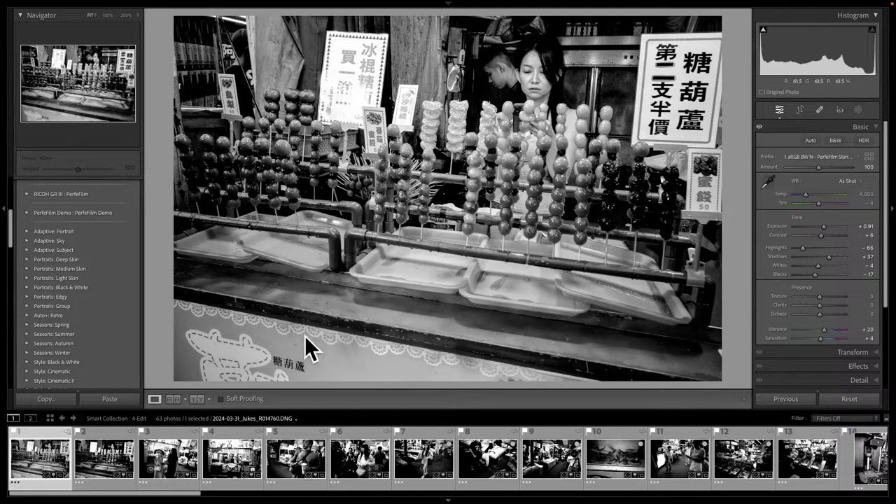
Crop the candied fruit stall photo at its original aspect ratio, trimming its left side and bottom, and mark it as finished
key(r)
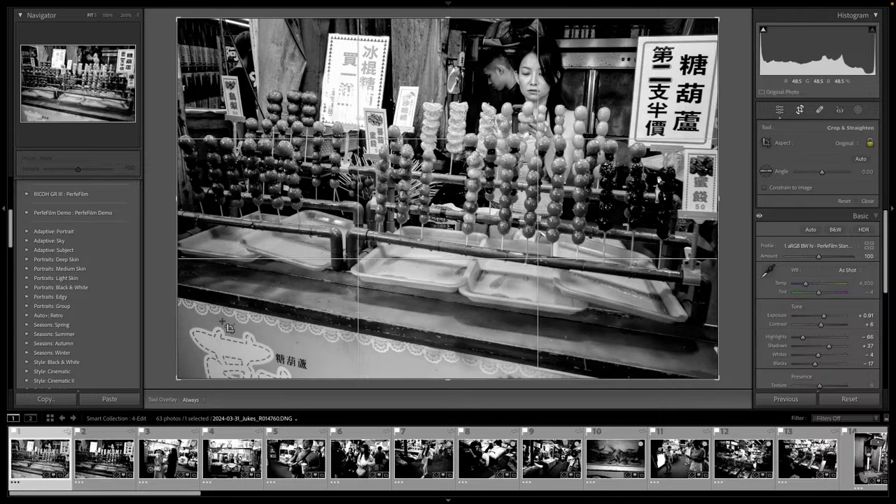
drag(178, 379, 227, 346)
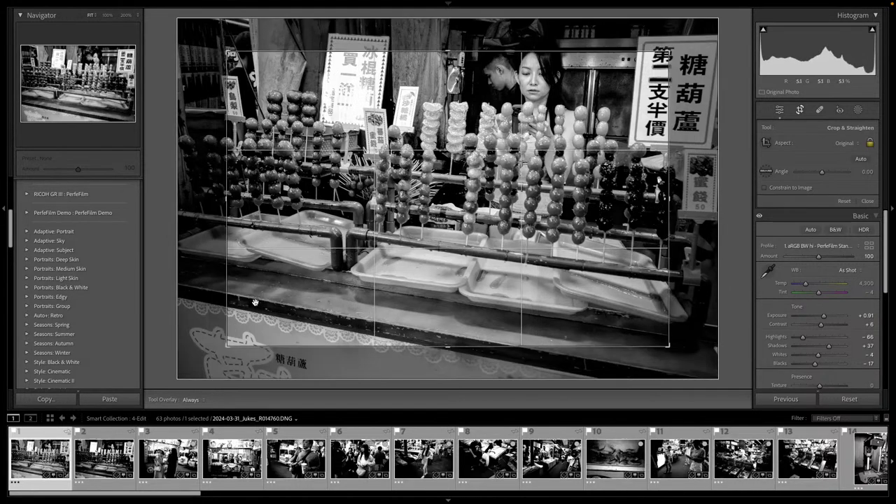
drag(298, 308, 238, 344)
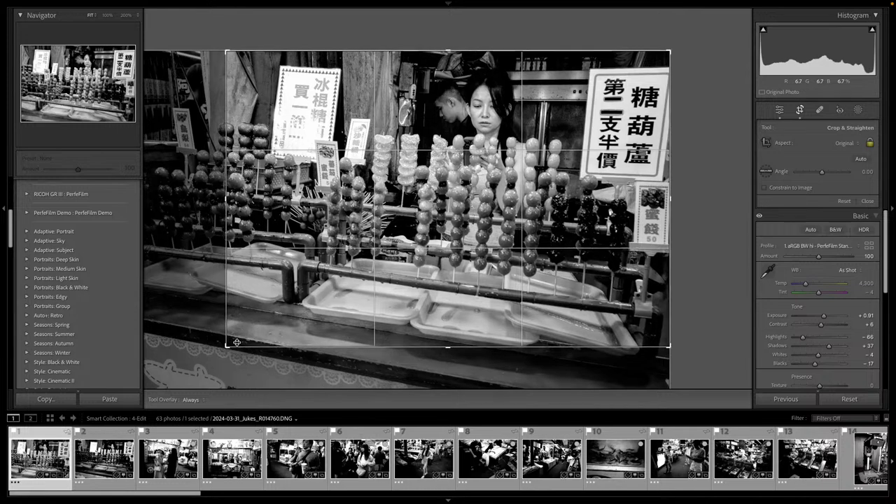
key(d)
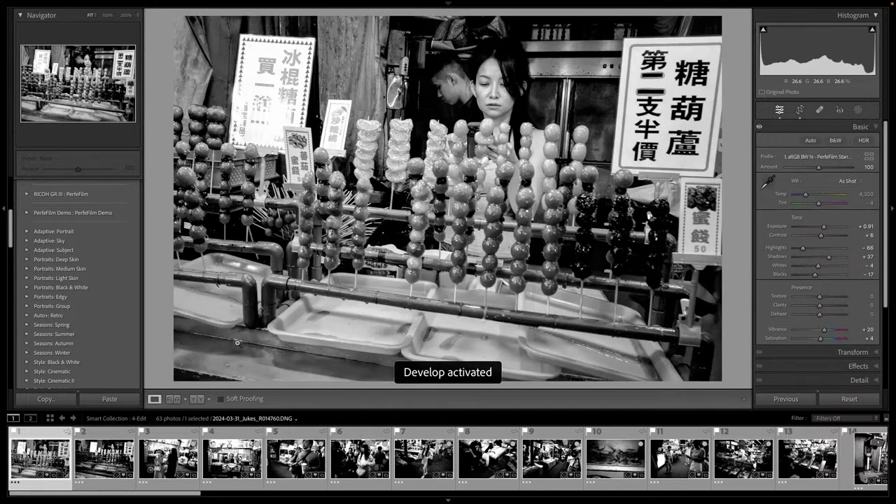
key(8)
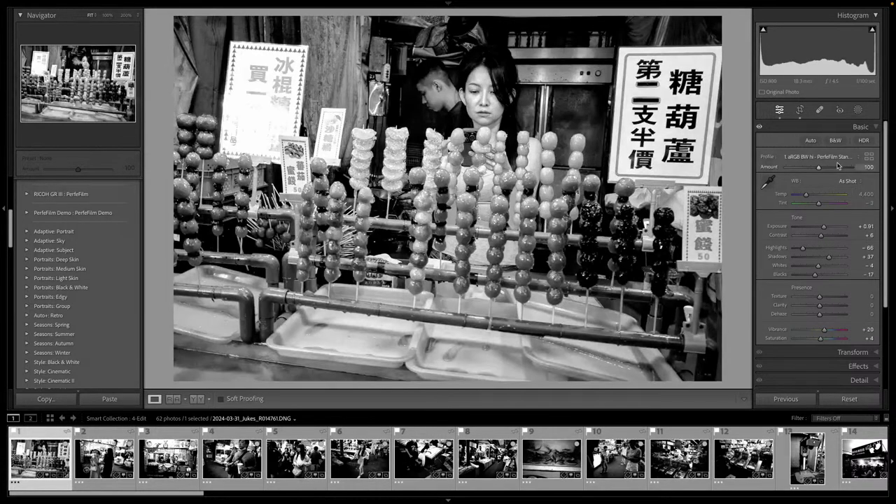
Switch the second candied fruit photo's profile to 1. aRGB Pos - PerfeFilm Standard and set its white balance Temp to 3,746
click(833, 157)
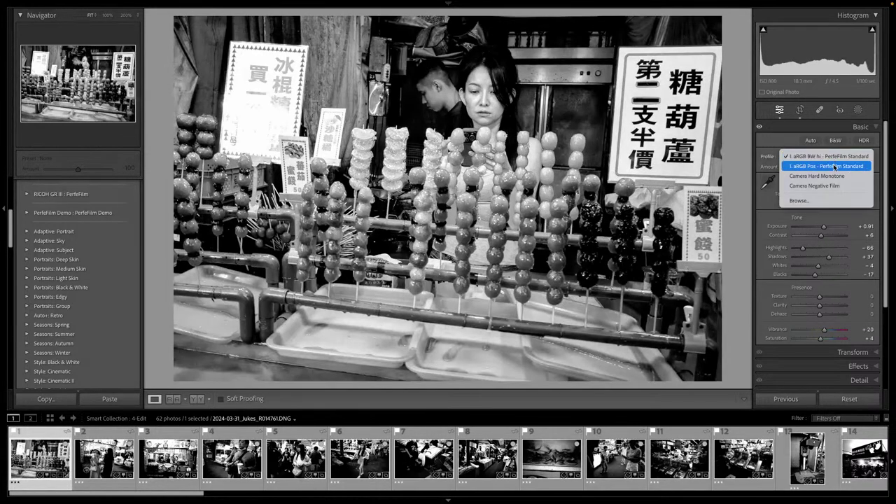
click(834, 166)
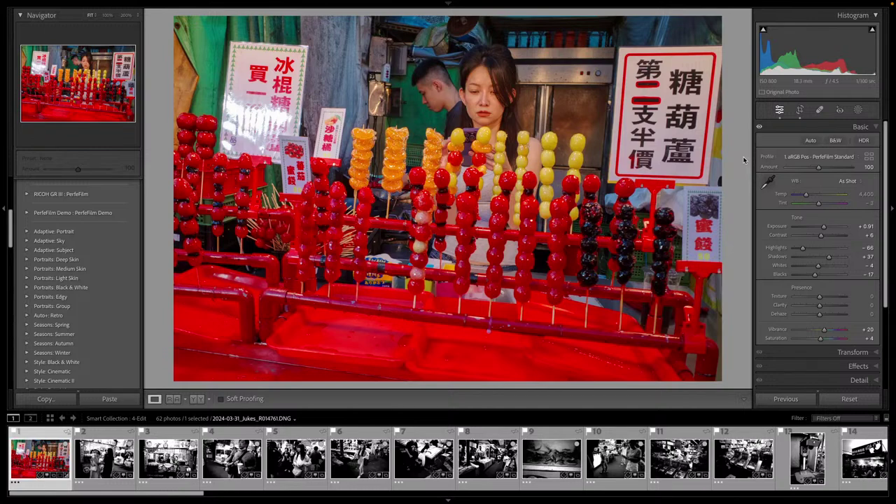
key(minus)
key(minus)
key(minus)
key(minus)
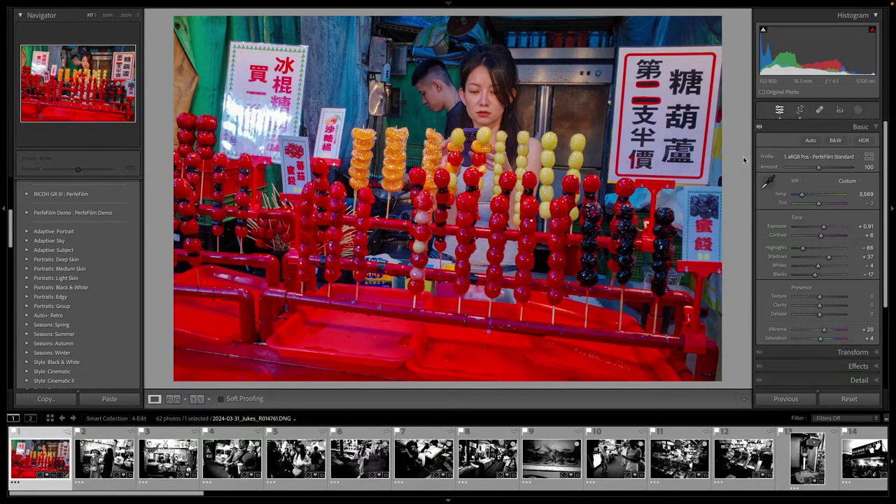
key(plus)
key(plus)
key(plus)
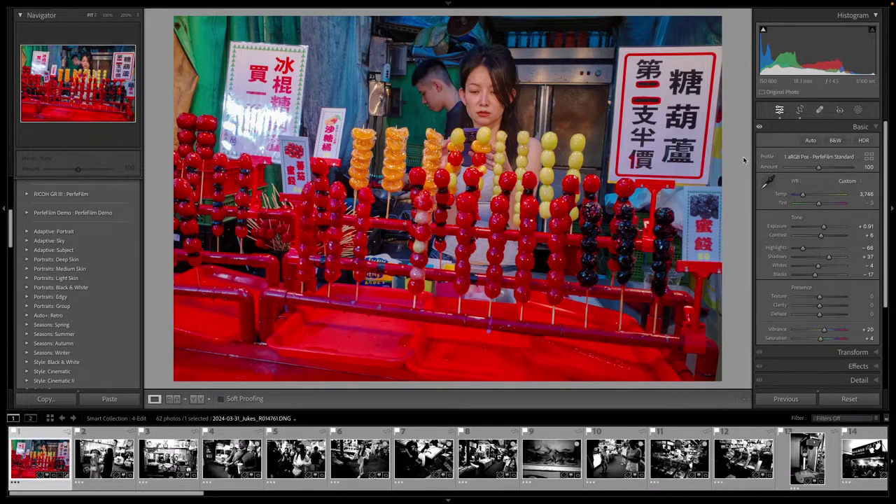
Raise the second candied fruit photo's Texture to +26 and Clarity to +21
key(plus)
key(plus)
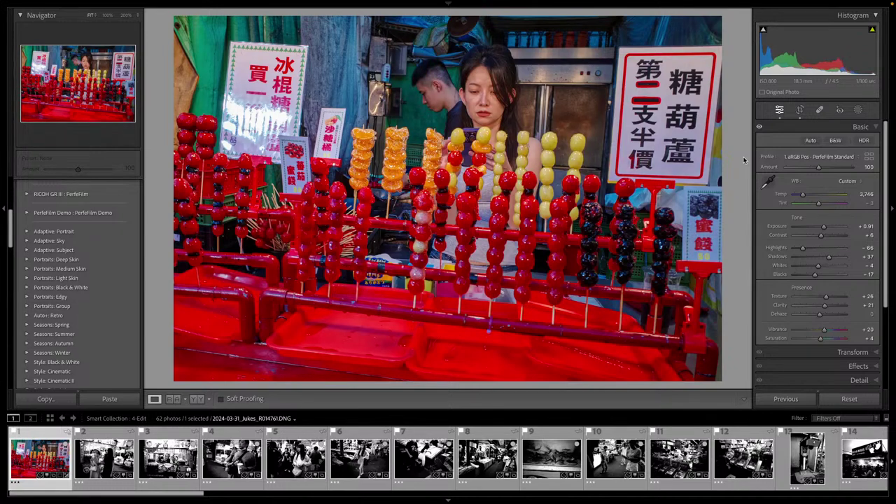
Mark the second candied fruit photo as finished, and apply auto tone, Shadows +78 and Texture +17 to the next photo of two women
key(8)
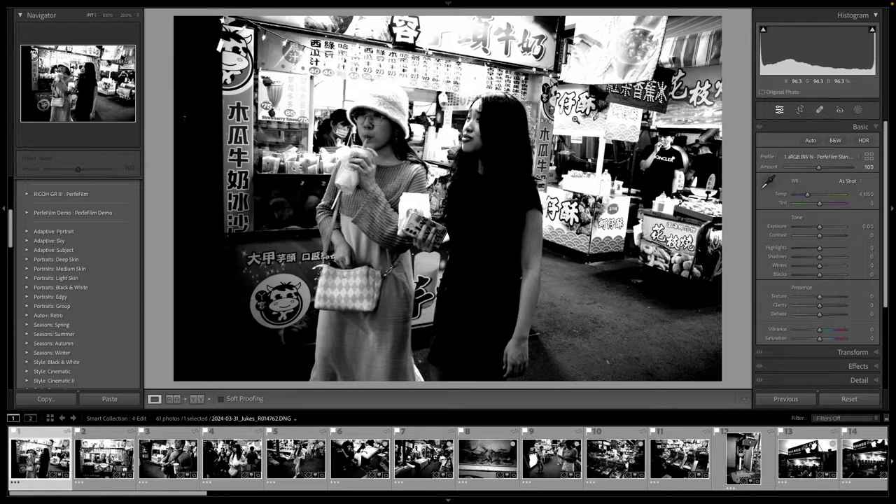
key(ctrl+u)
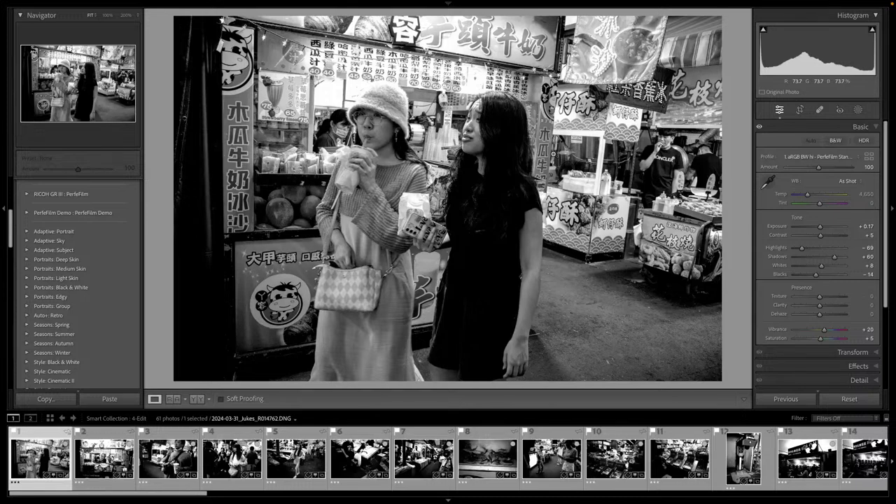
key(equal)
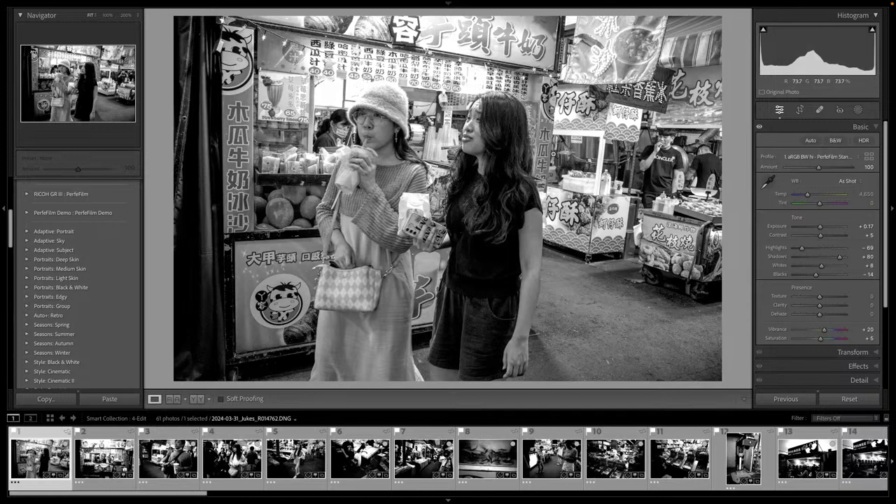
key(equal)
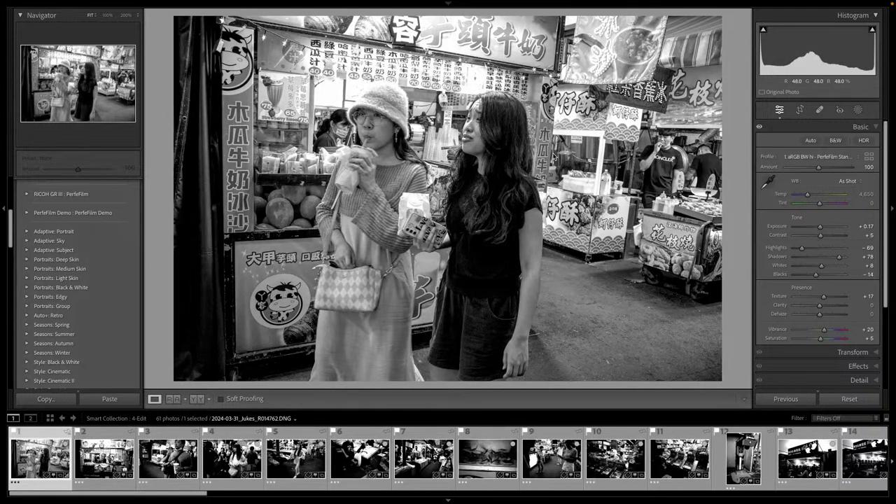
Mark the photo of the two women as finished and auto-tone the taro milk stall photo
key(4)
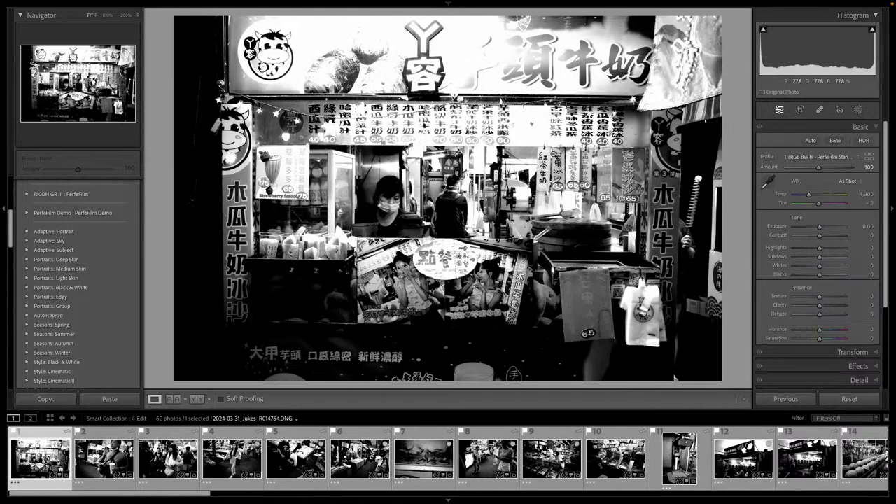
key(ctrl+u)
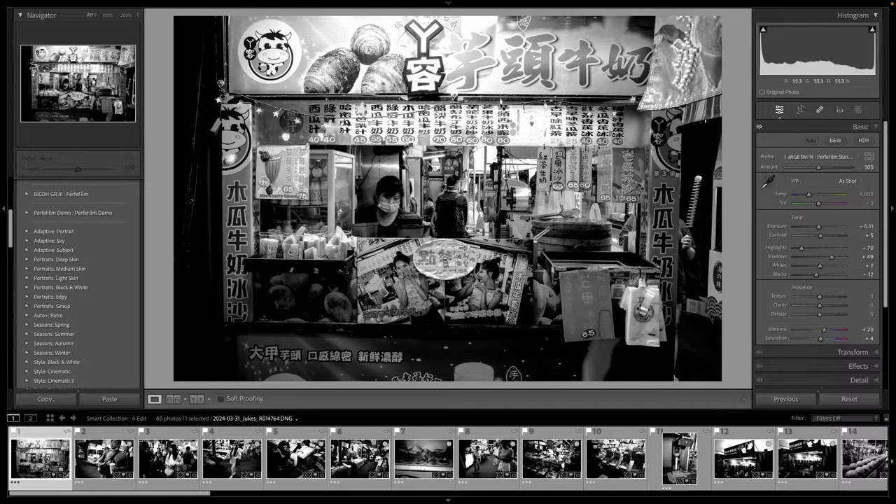
Try the 1. aRGB Pos - PerfeFilm Standard profile on the milk stall photo and restore the black-and-white PerfeFilm profile
click(802, 160)
click(803, 166)
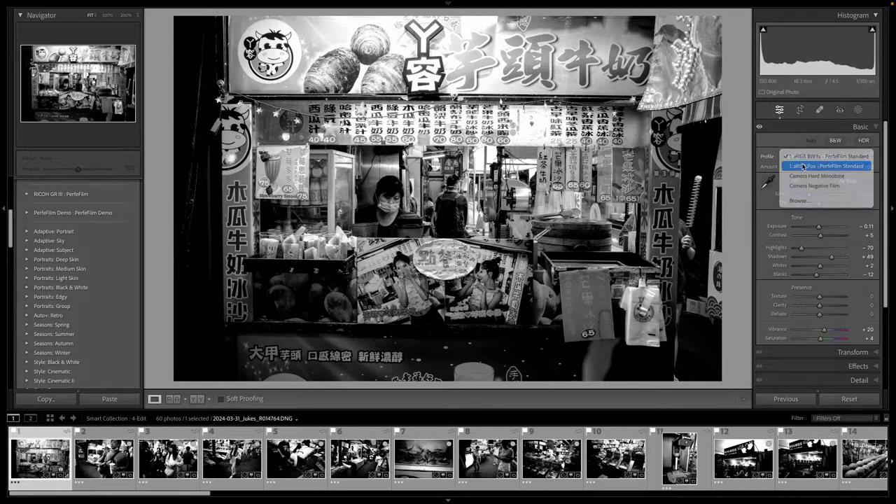
click(803, 158)
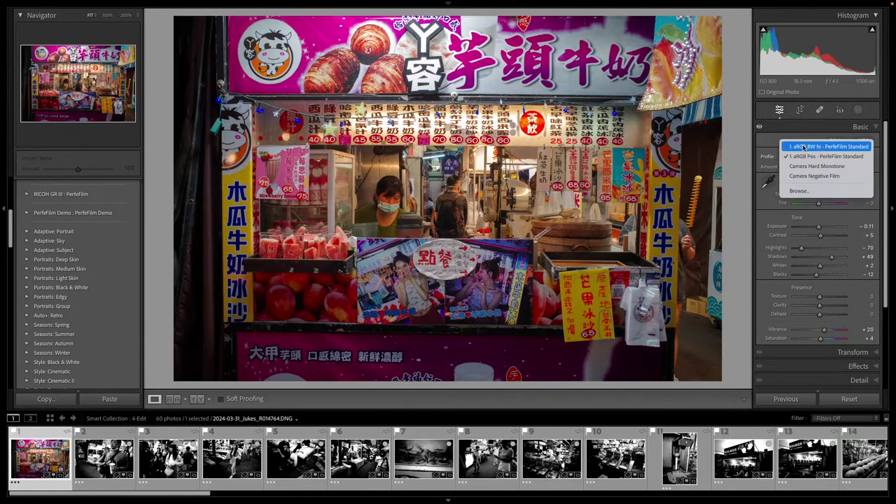
click(805, 148)
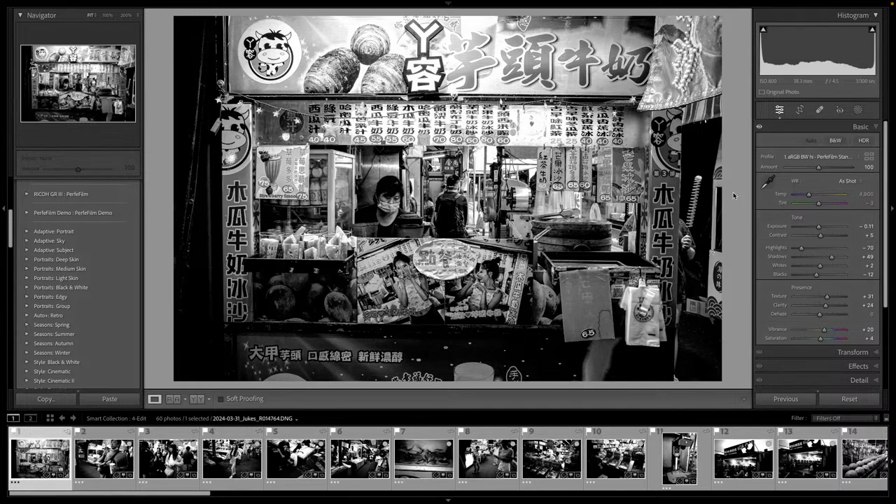
Mark the milk stall photo as finished, and apply auto tone and Shadows +69 to the photo of the man holding a drink
key(8)
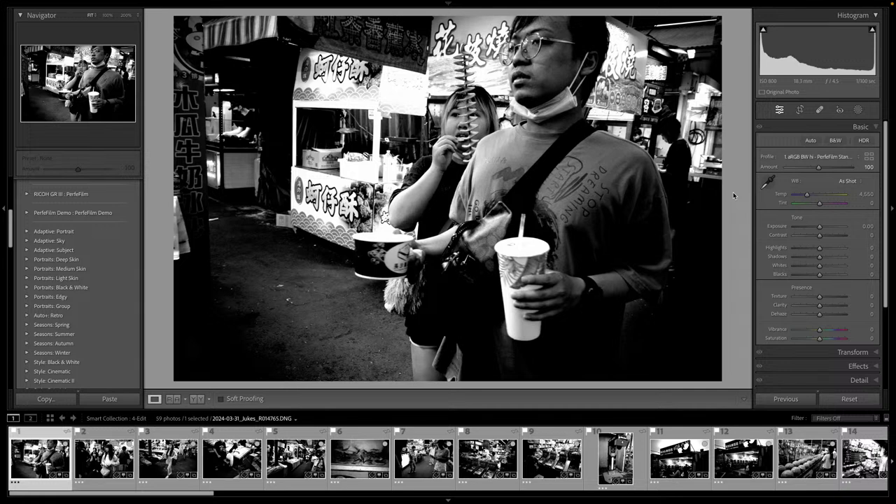
key(ctrl+u)
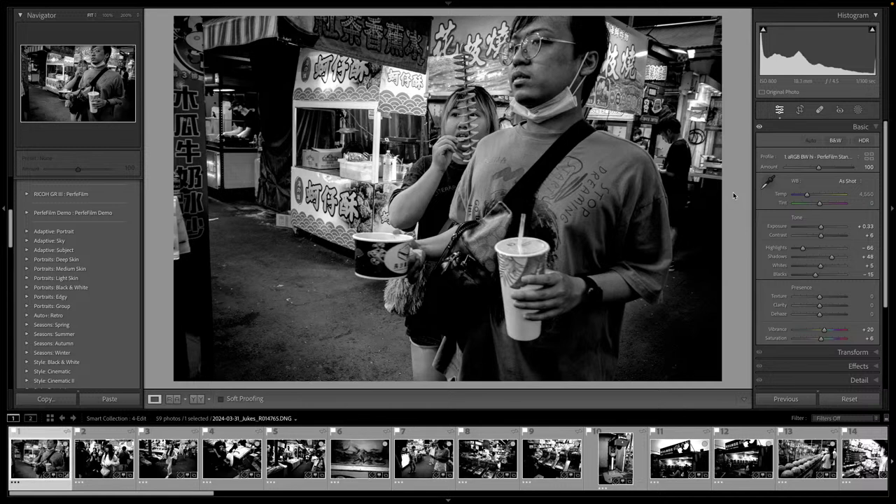
key(plus)
key(plus)
key(plus)
key(plus)
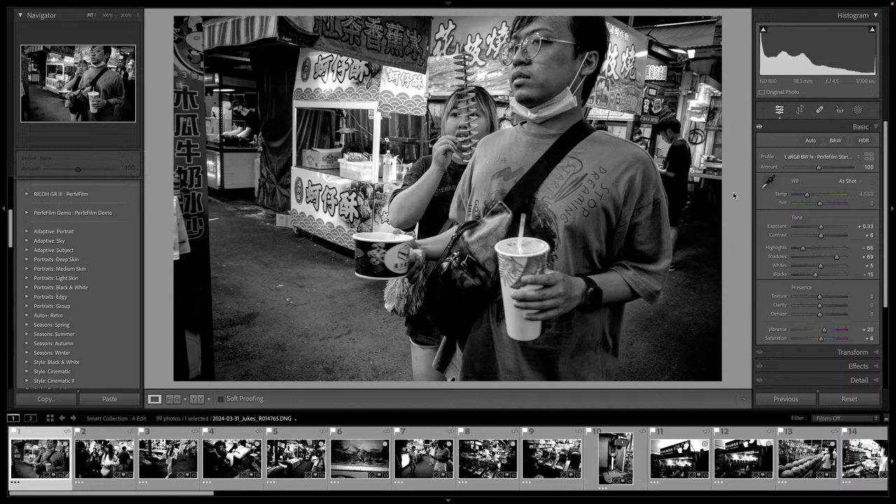
Crop the photo of the man with the drink to a 1x1 square, shifting the frame toward the image's right side
key(r)
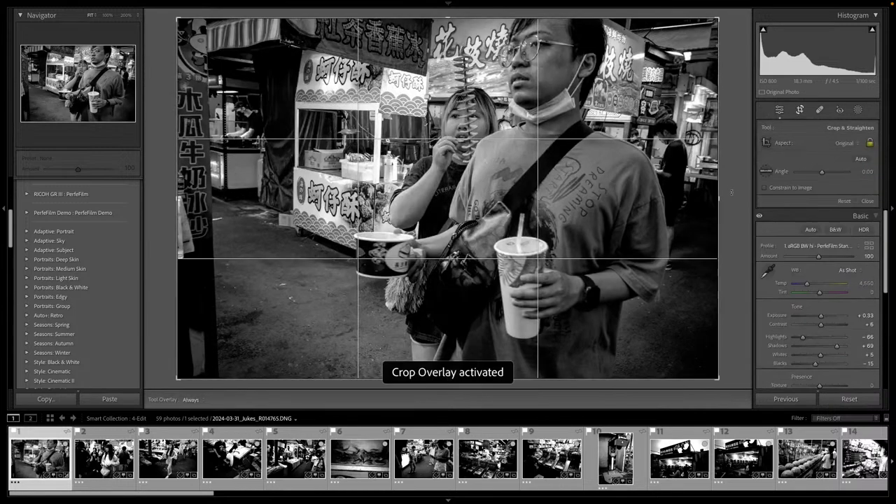
key(shift+a)
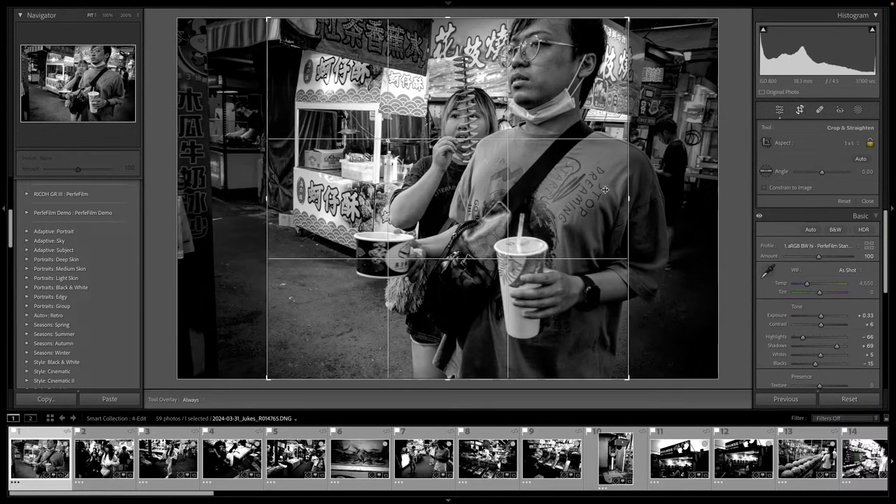
drag(589, 183, 538, 184)
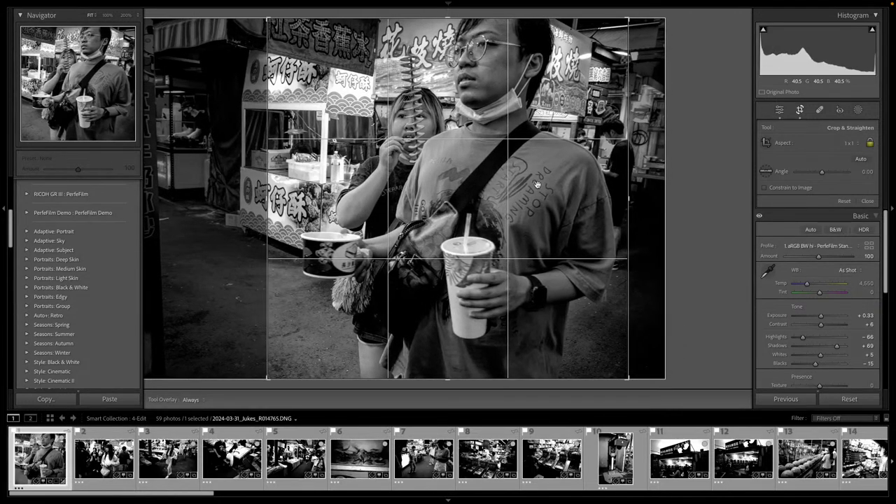
drag(537, 184, 527, 186)
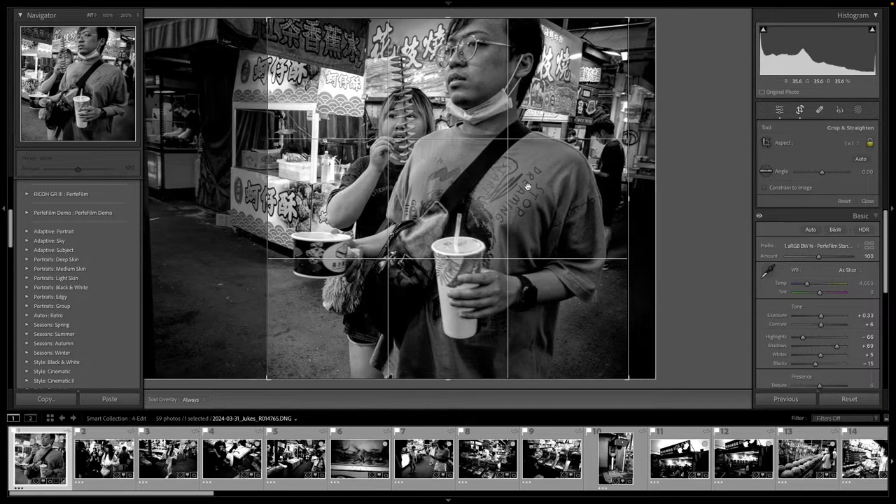
key(d)
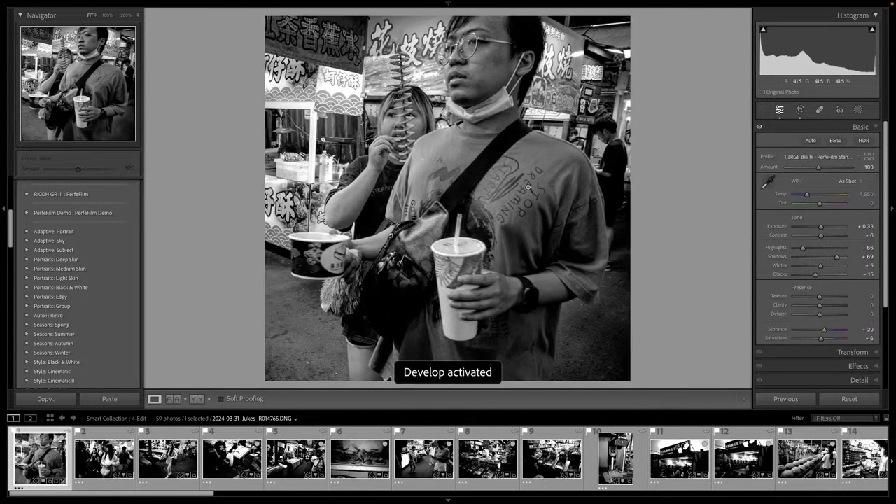
Raise the cropped photo's Exposure to +0.58 and its Texture to +21
key(equal)
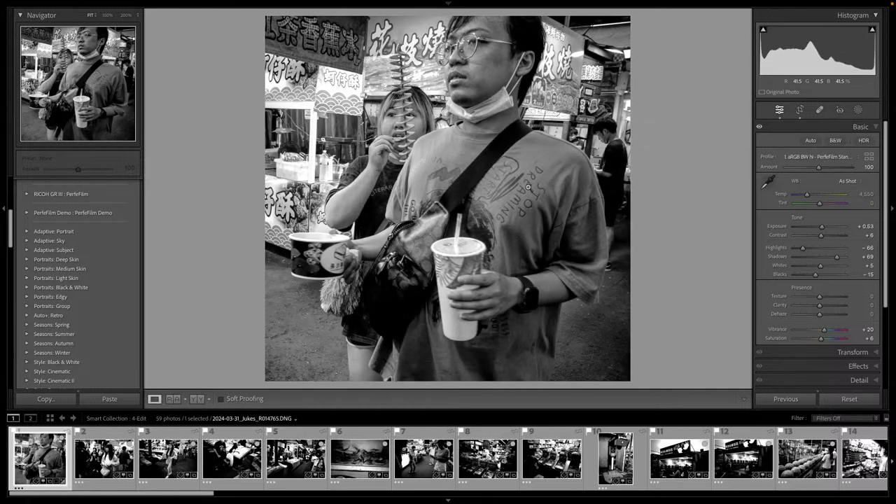
key(equal)
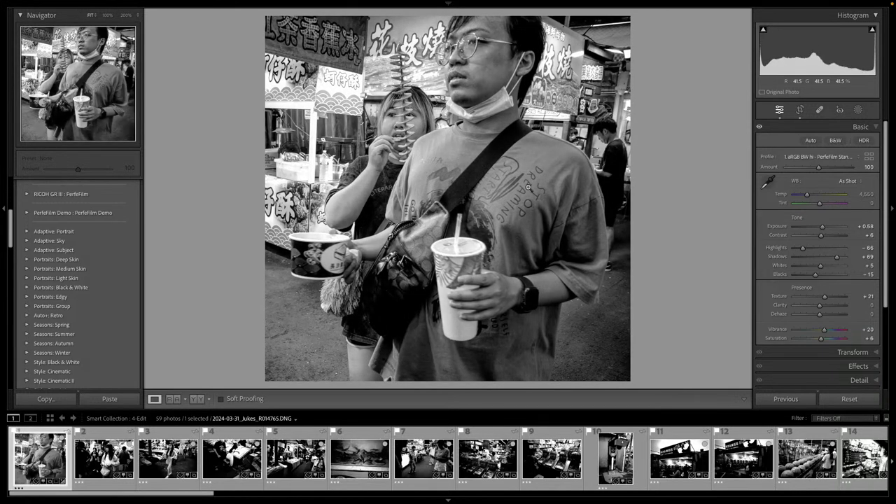
key(equal)
Give the square photo a Highlight Priority vignette with Amount -20, Midpoint 33, Feather 73 and Highlights 23, and mark it as finished
key(minus)
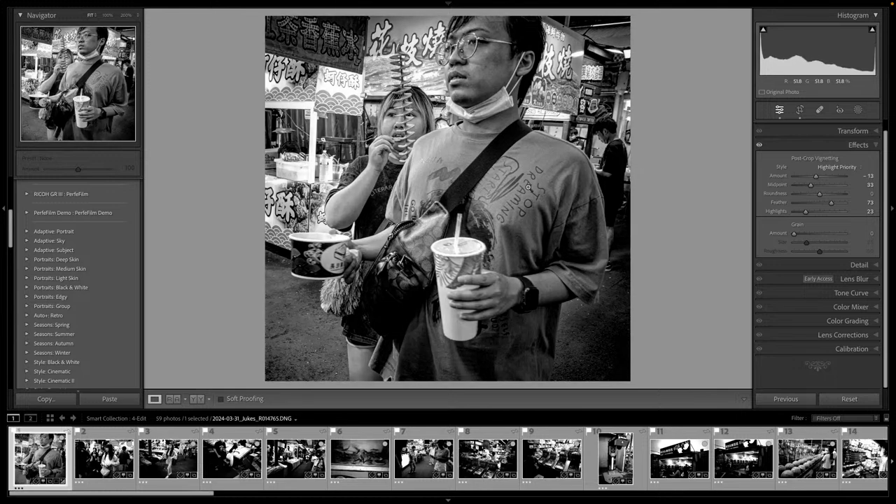
key(minus)
key(Down)
key(Down)
key(Down)
key(Down)
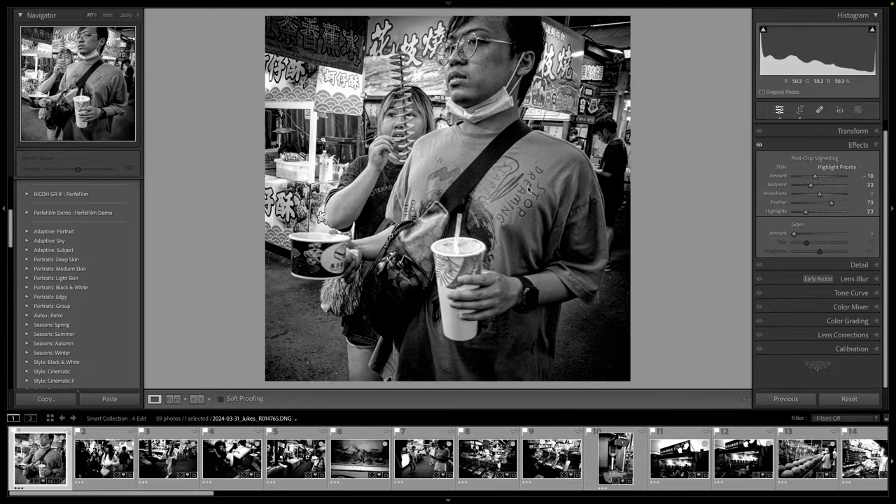
key(Down)
key(Down)
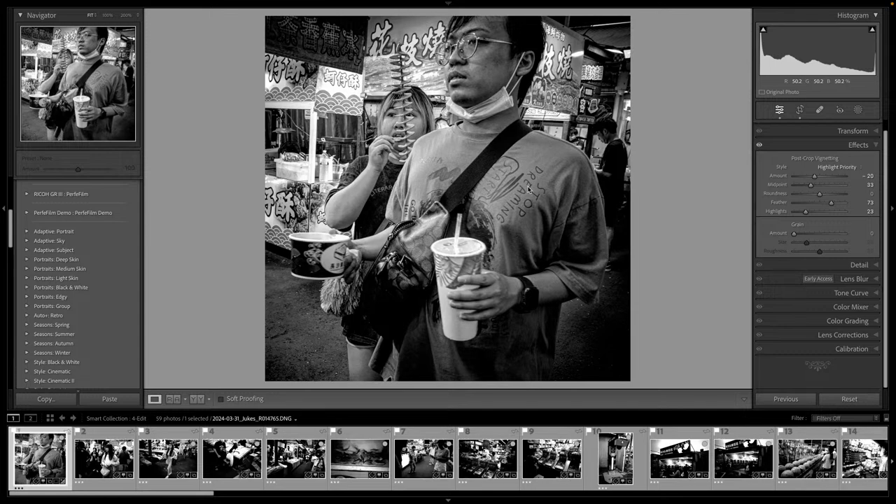
key(Down)
key(4)
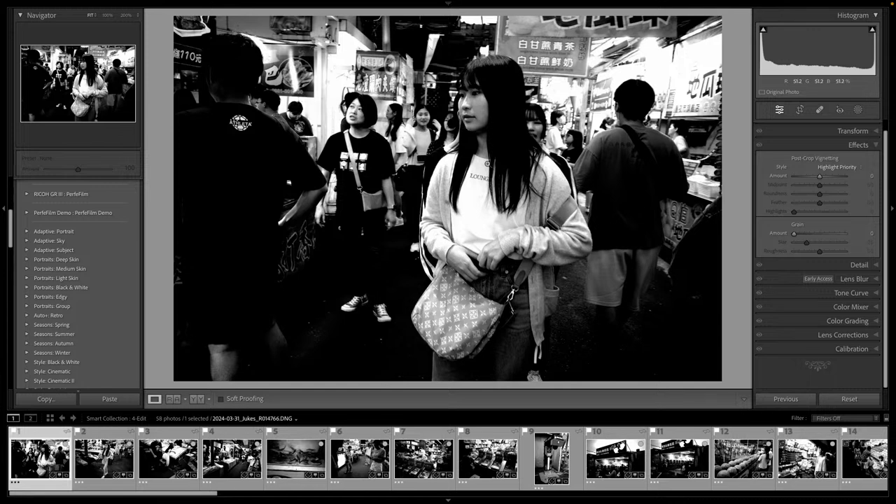
Auto-tone the photo of the woman with the patterned shoulder bag and raise its Exposure to +0.92
key(super+u)
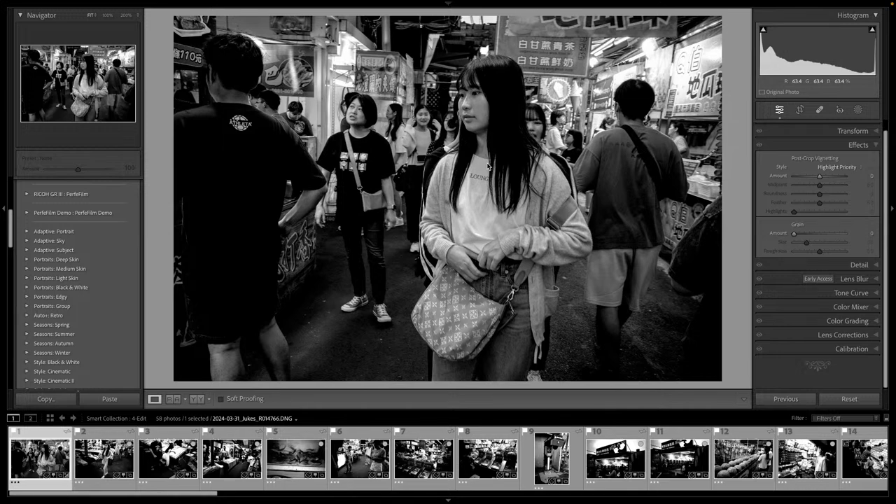
key(super+u)
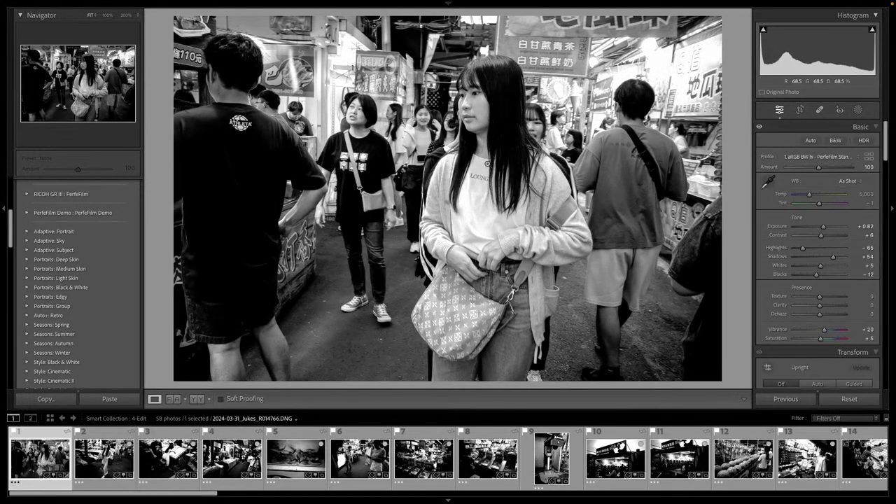
key(equal)
key(ctrl+shift+z)
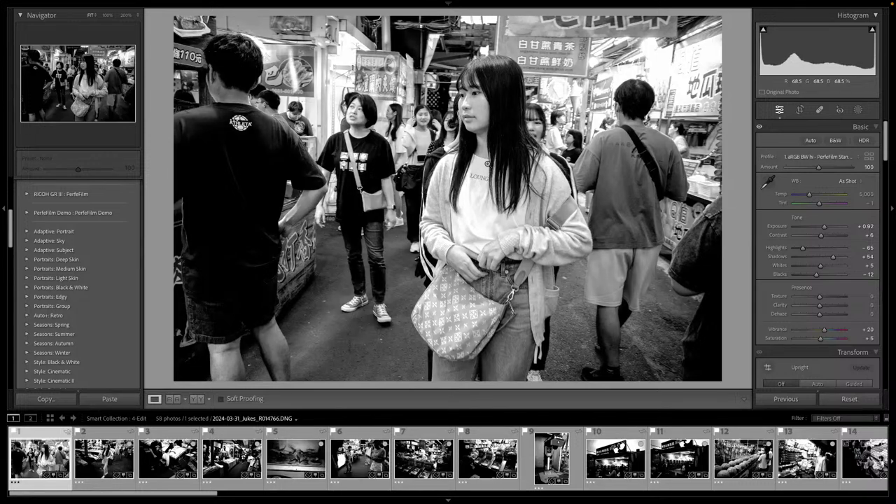
Raise the shoulder bag photo's Texture to +27 and Clarity to +20
key(ctrl+shift+z)
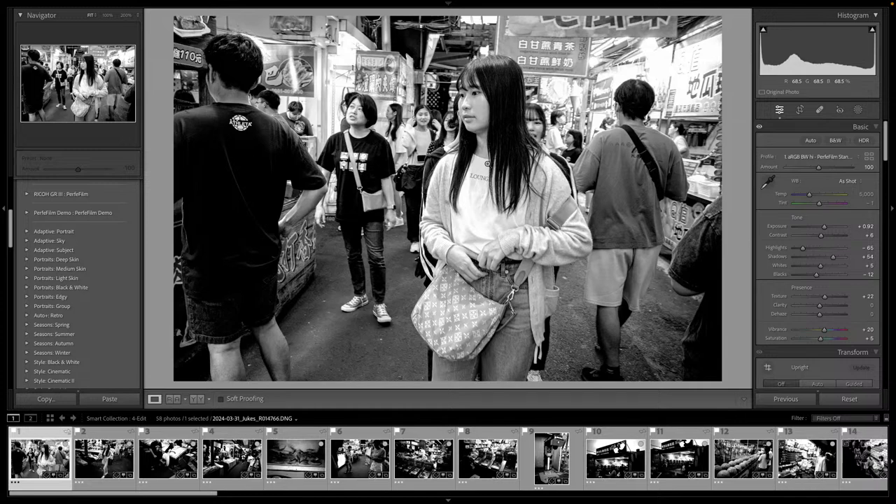
key(ctrl+shift+z)
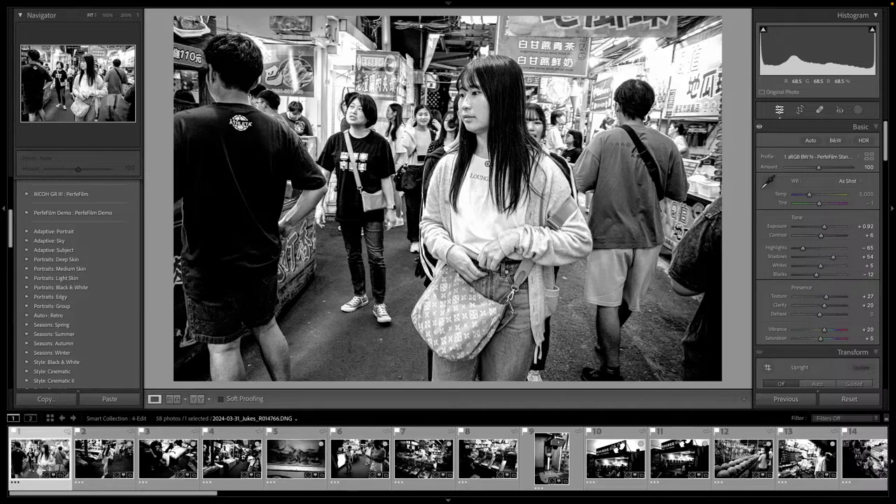
Give the shoulder bag photo a Highlight Priority vignette with Amount -24, Midpoint 33, Feather 73 and Highlights 23, and mark it as finished
key(ctrl+shift+z)
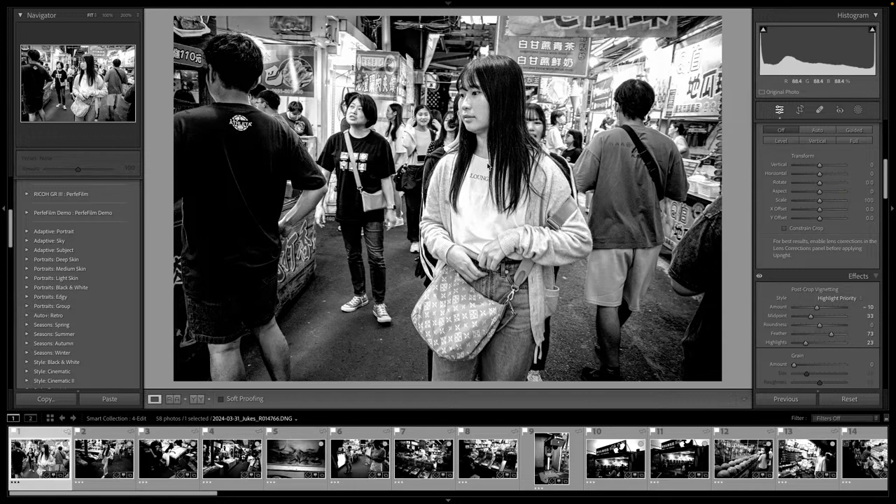
key(ctrl+shift+z)
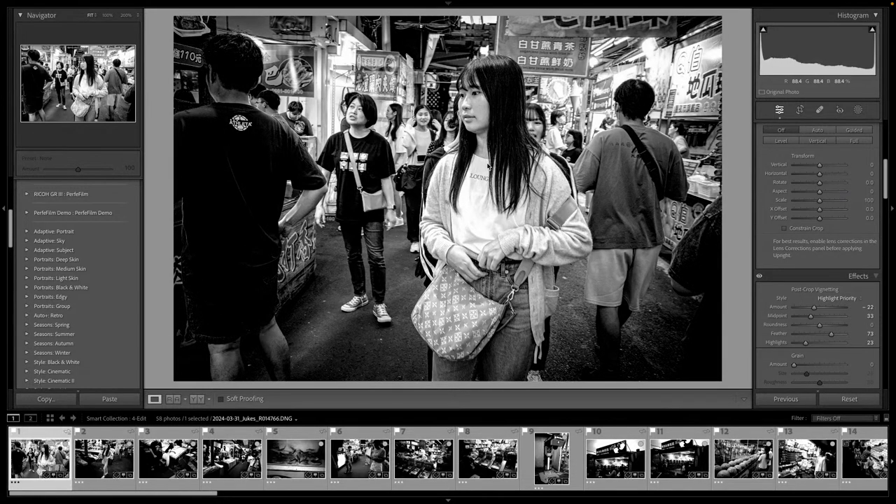
key(ctrl+shift+z)
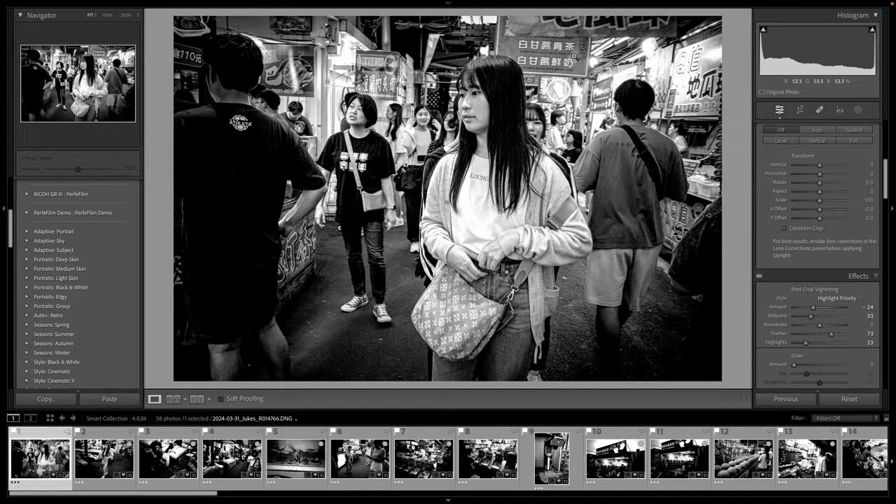
key(8)
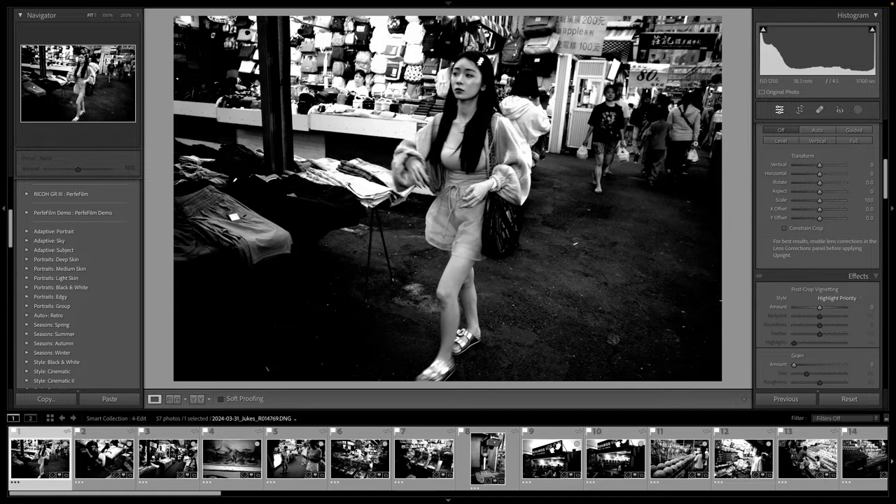
Auto-tone the photo of the woman walking past the clothing tables and raise its Exposure to +0.77
key(super+u)
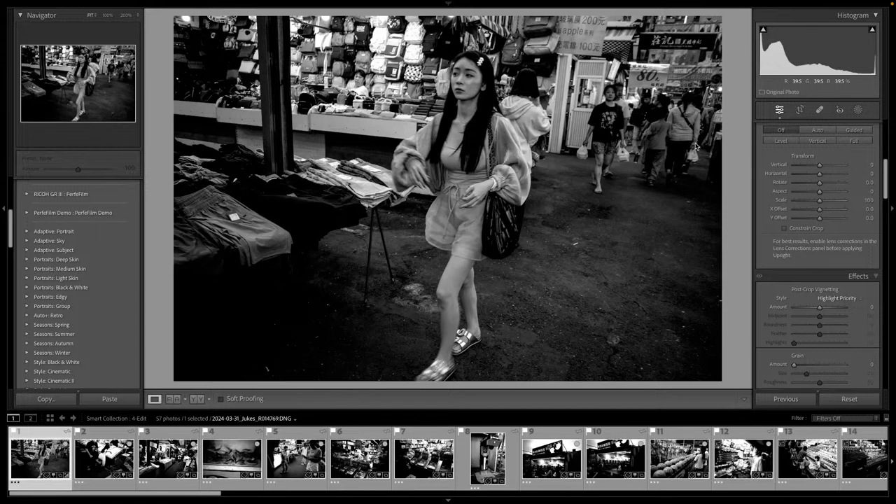
key(super+u)
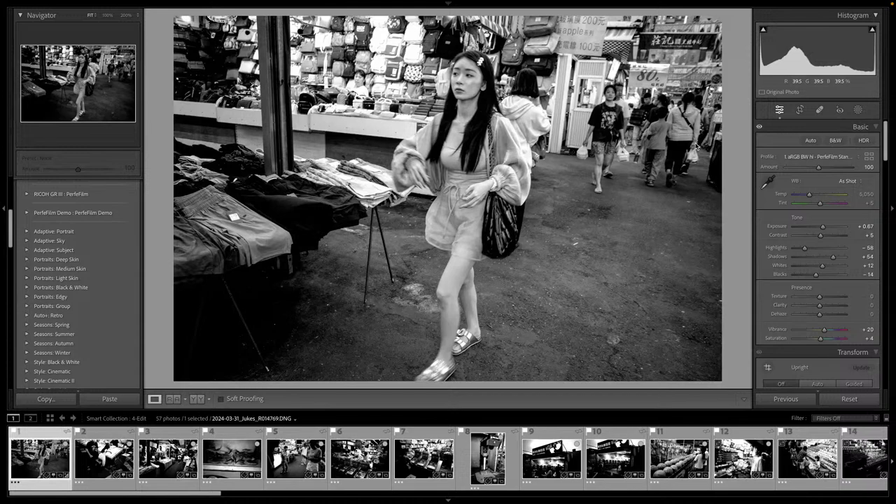
key(equal)
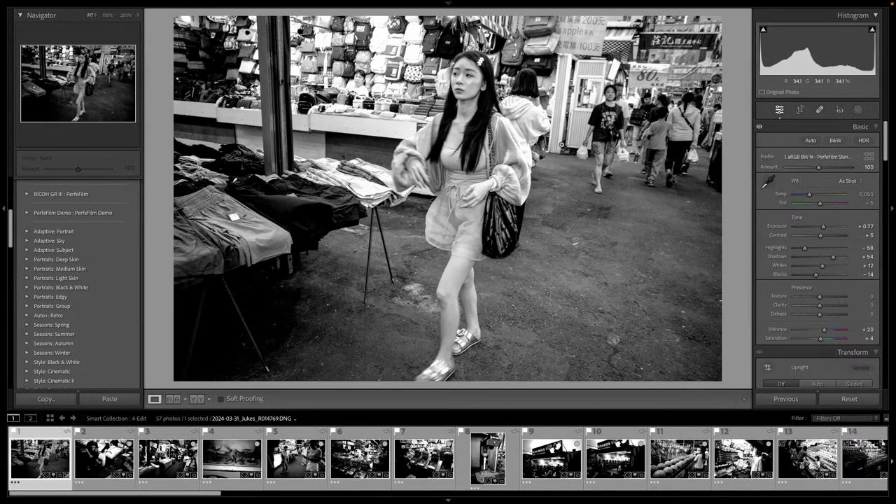
Open a 16-bit ProPhoto RGB TIFF copy of the walking woman photo, with its Lightroom adjustments, in Topaz Sharpen AI
right_click(448, 105)
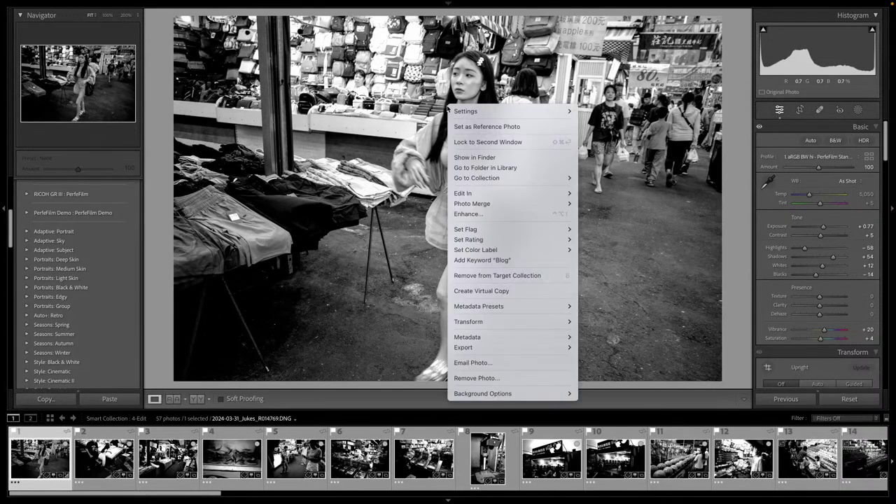
mouse_move(540, 196)
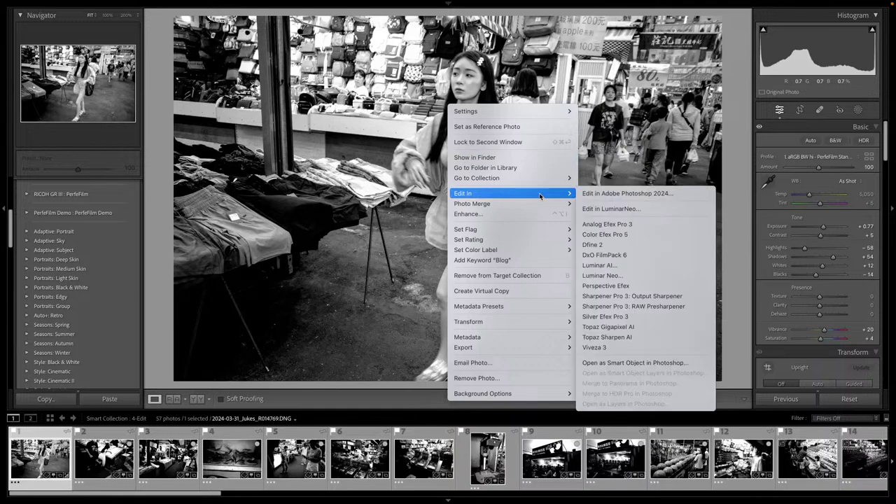
click(638, 336)
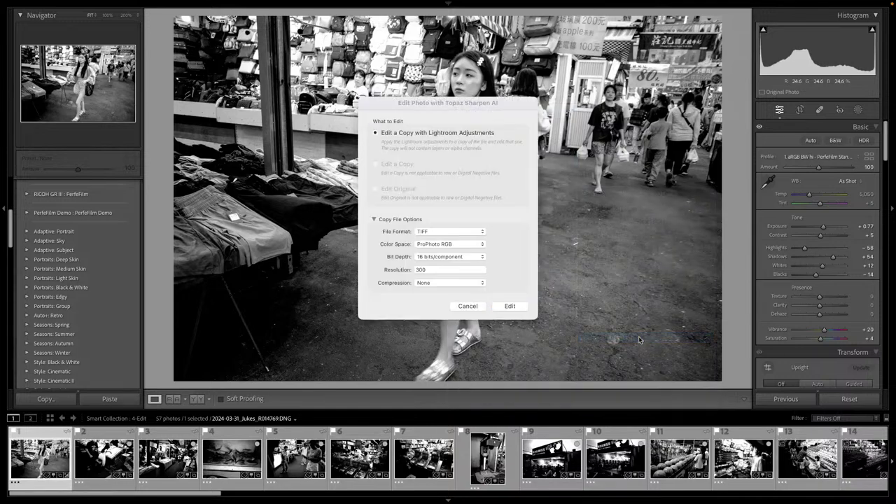
click(510, 308)
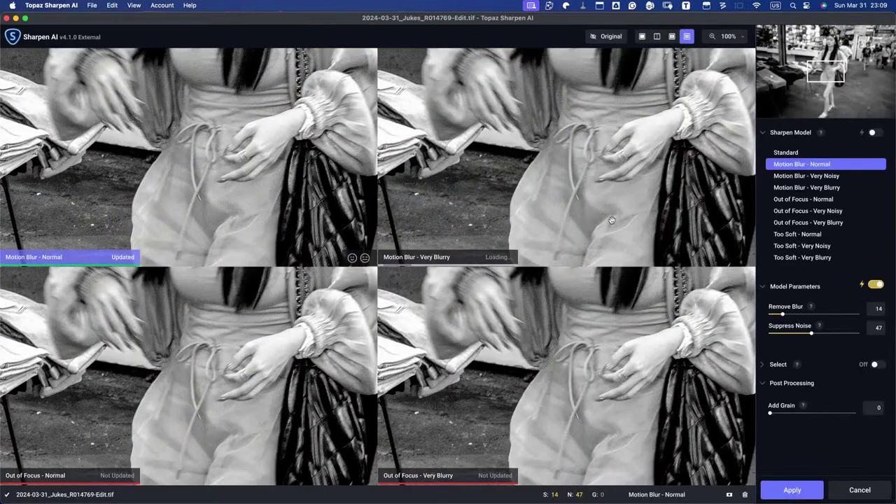
Compare sharpening models on the woman's face, testing Motion Blur - Normal with Remove Blur 49 and Out of Focus - Normal against the original
drag(818, 75, 822, 45)
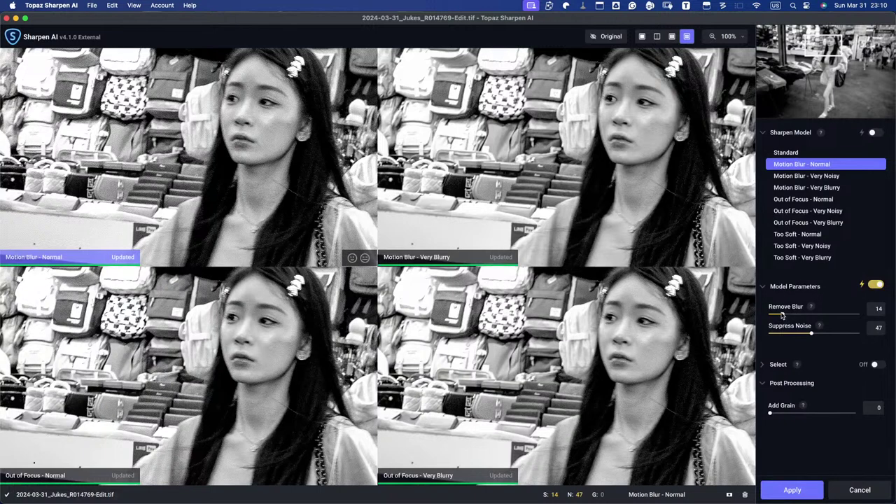
drag(782, 315, 813, 316)
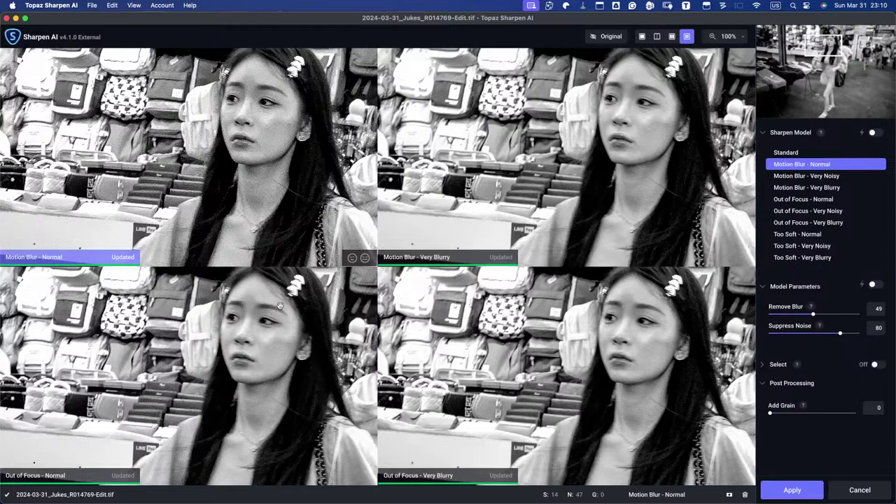
click(68, 477)
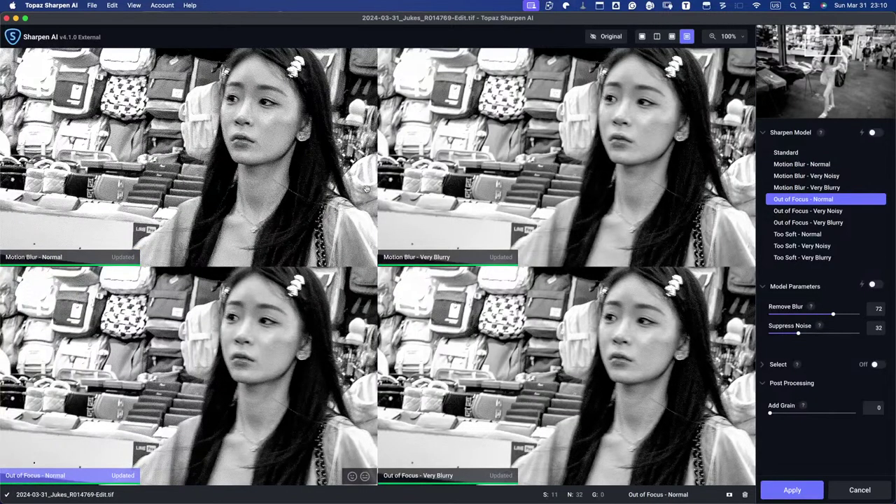
click(609, 39)
click(609, 38)
click(608, 38)
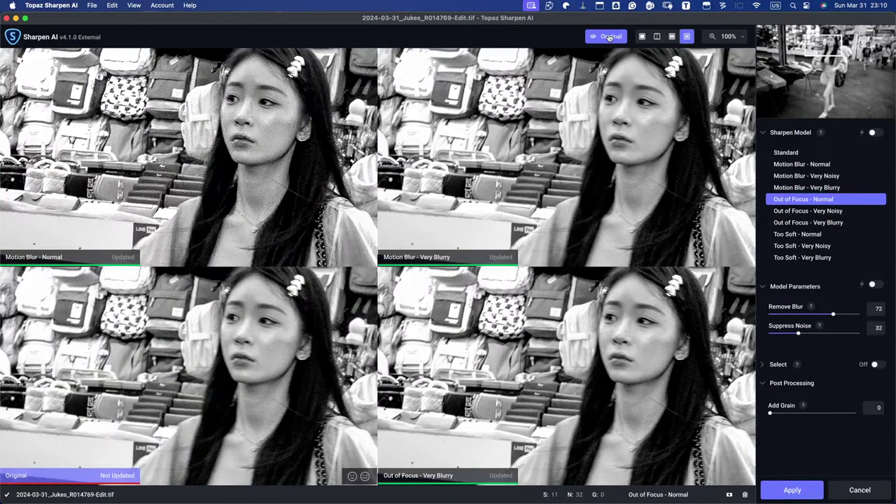
click(609, 38)
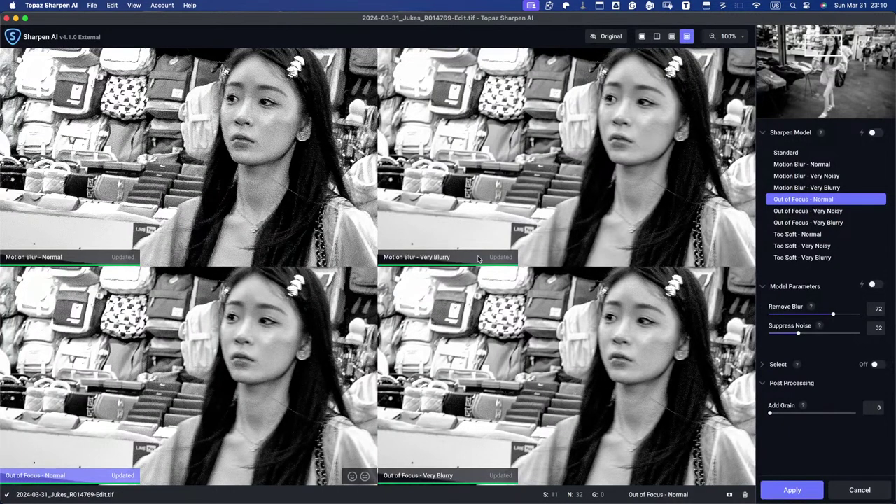
Sharpen the photo with the Motion Blur - Very Blurry model limited to the Auto - Subjects selection, and apply it
click(556, 161)
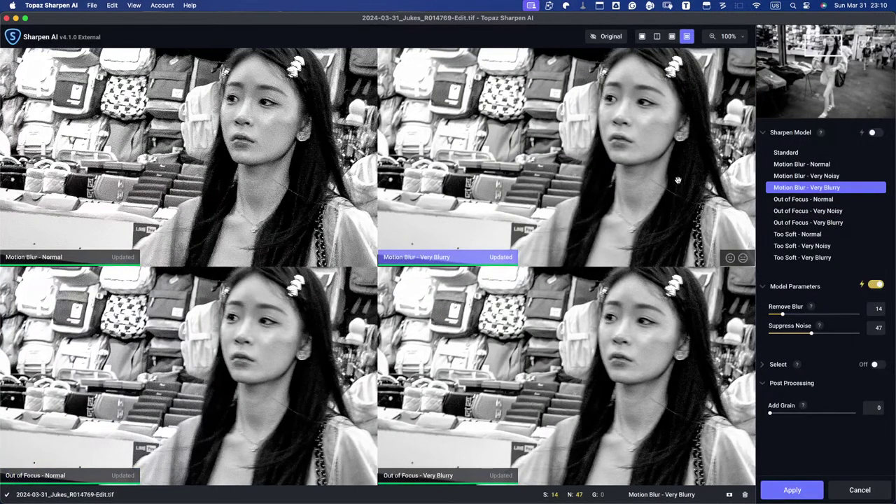
click(763, 366)
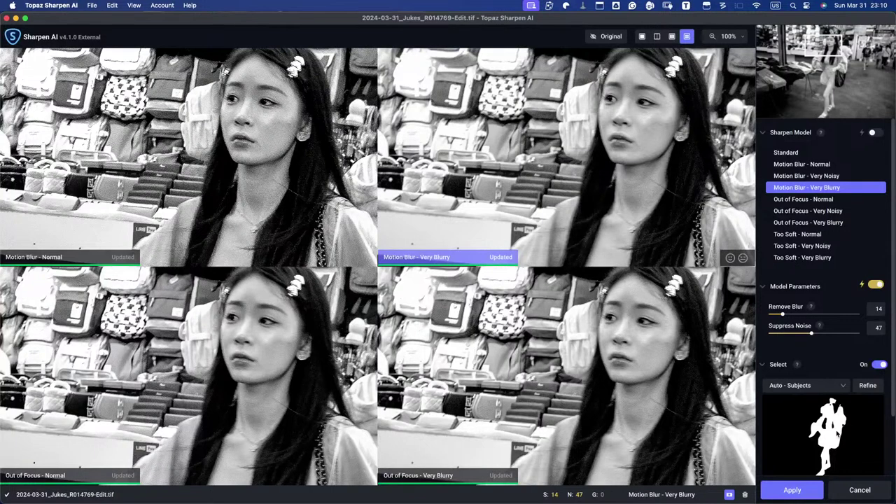
click(810, 492)
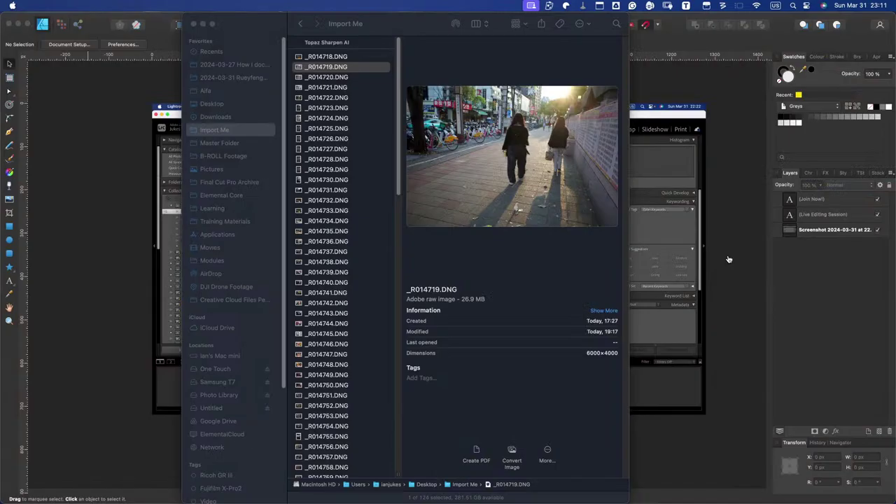
Quit Affinity Designer without saving its untitled document and switch back to Lightroom Classic
mouse_move(0, 1)
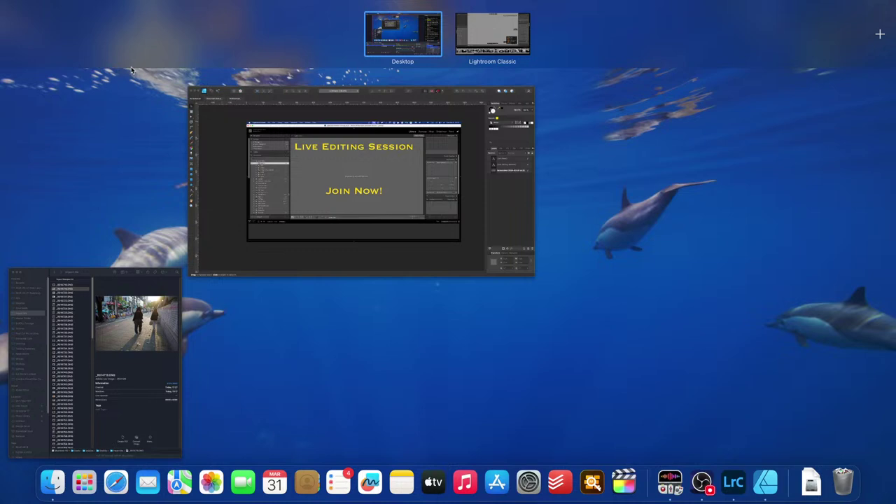
click(203, 120)
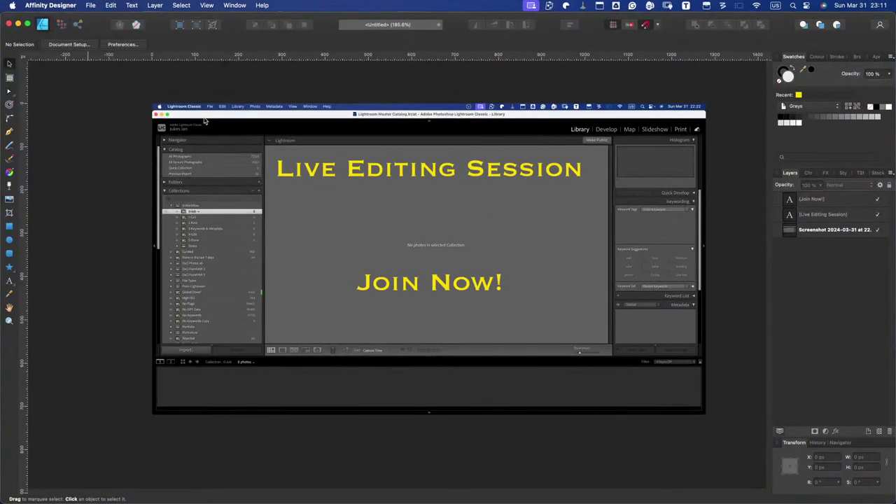
key(super+q)
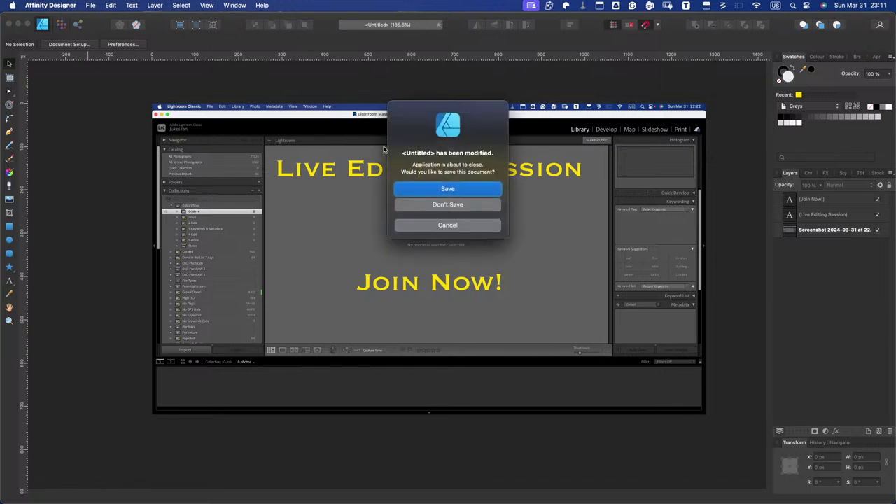
click(439, 205)
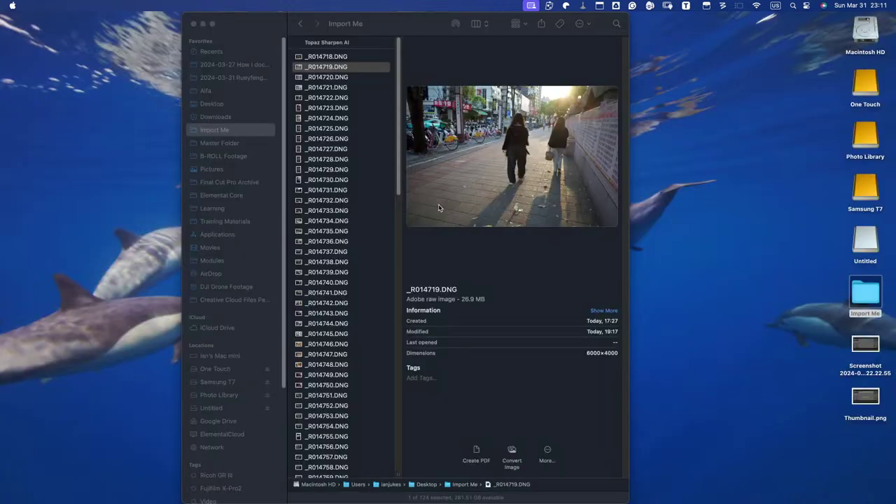
key(super+Tab)
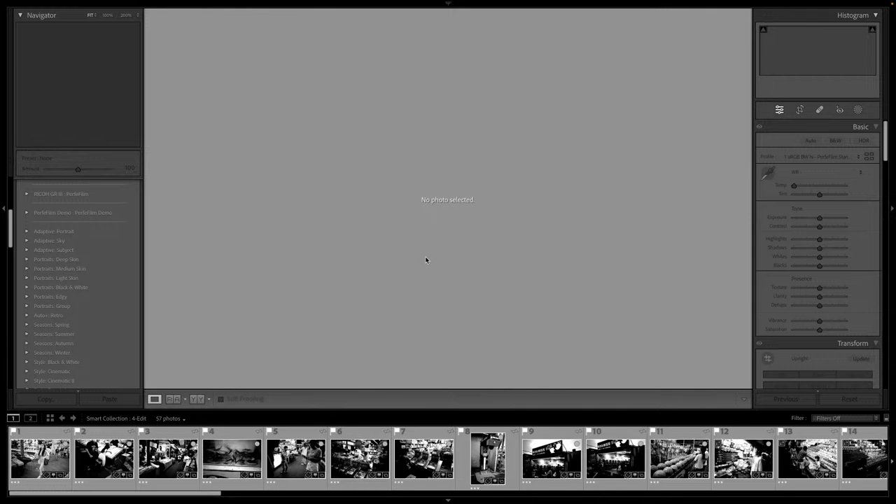
Reopen the photo of the woman walking past the clothing tables for developing and mark it as finished
key(g)
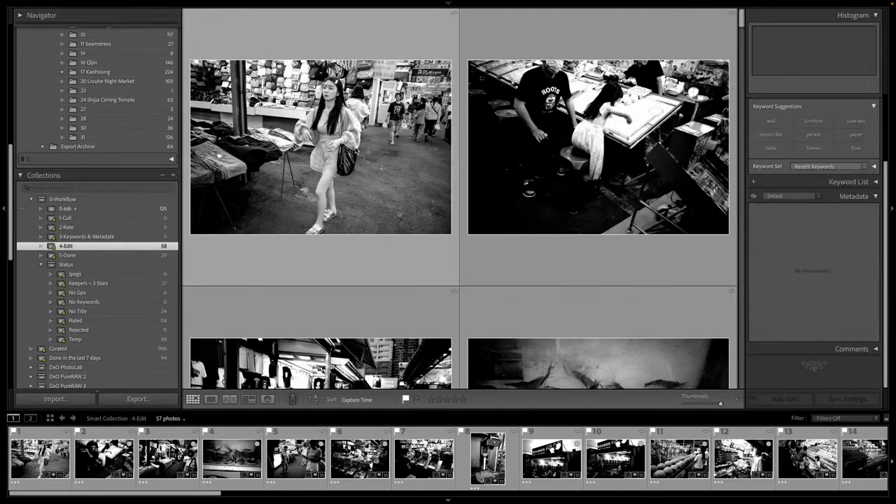
double_click(429, 144)
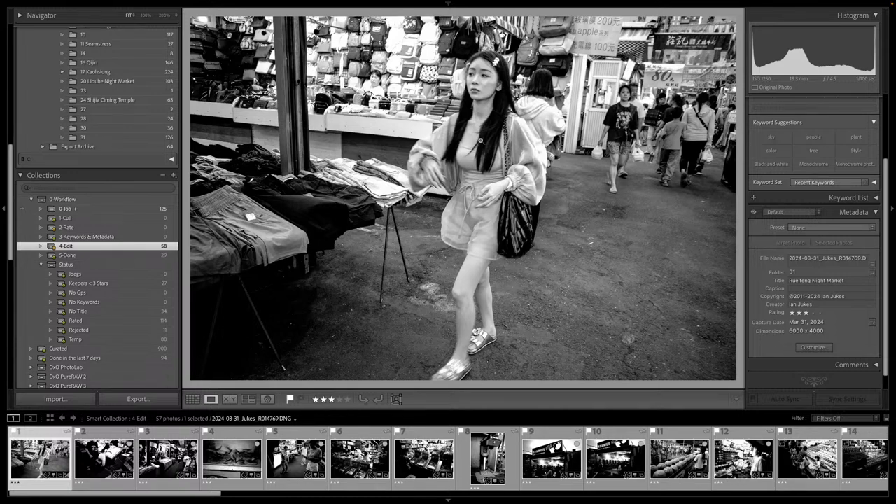
key(d)
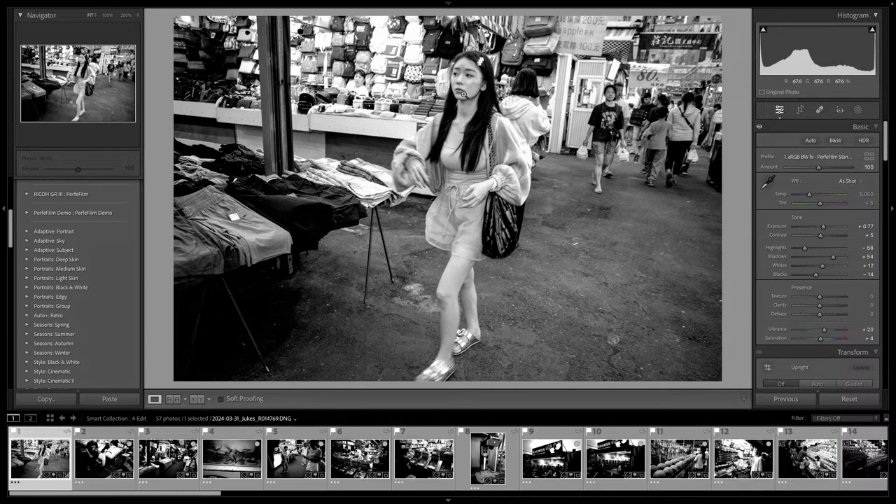
key(8)
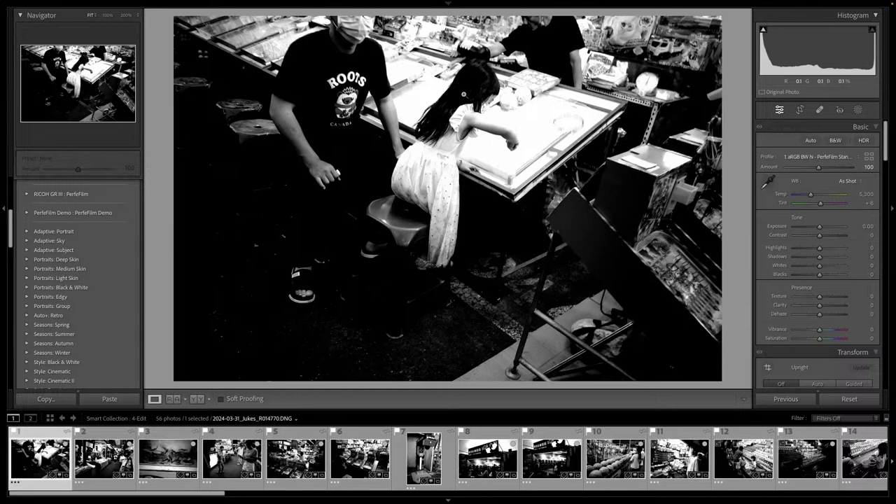
Auto-tone the photo of the girl at the pinball table and crop it to a 1 x 1 square around her and the table
key(ctrl+u)
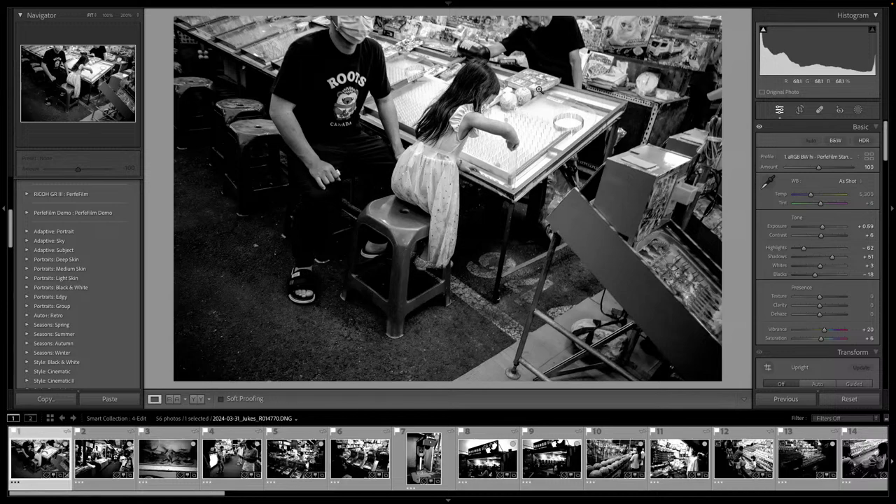
key(r)
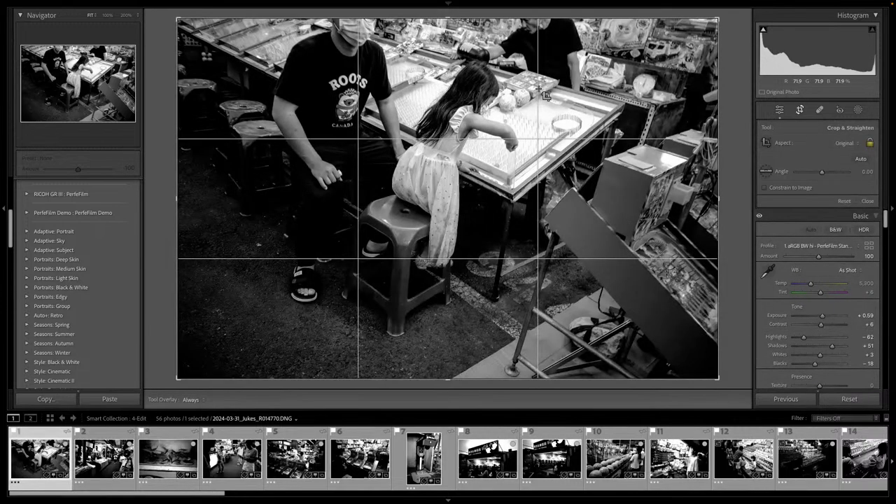
key(shift+a)
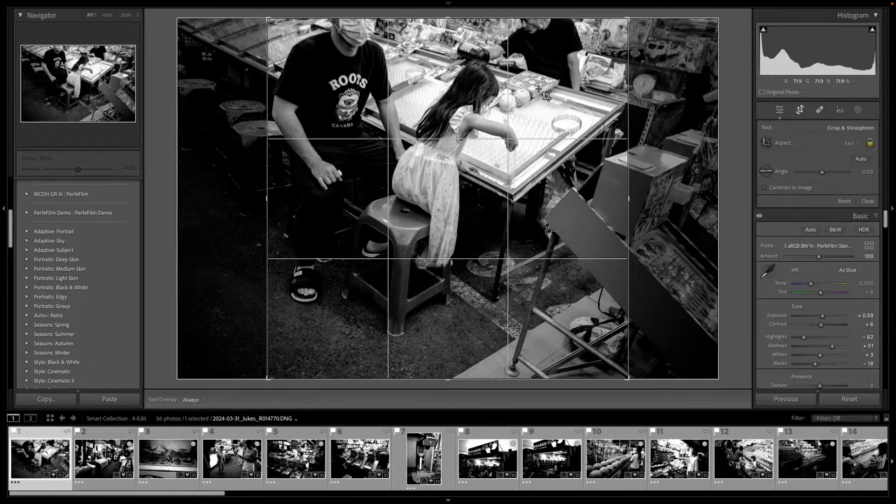
drag(545, 96, 494, 222)
scroll(485, 239, up, 2)
scroll(501, 235, down, 5)
key(d)
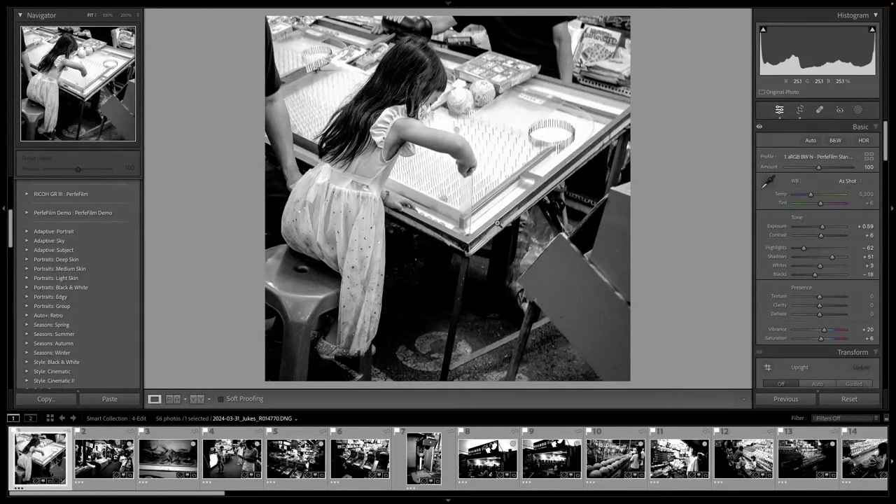
Raise the pinball girl photo's Texture to +31 and Clarity to +17, and mark it as finished
key(equal)
key(equal)
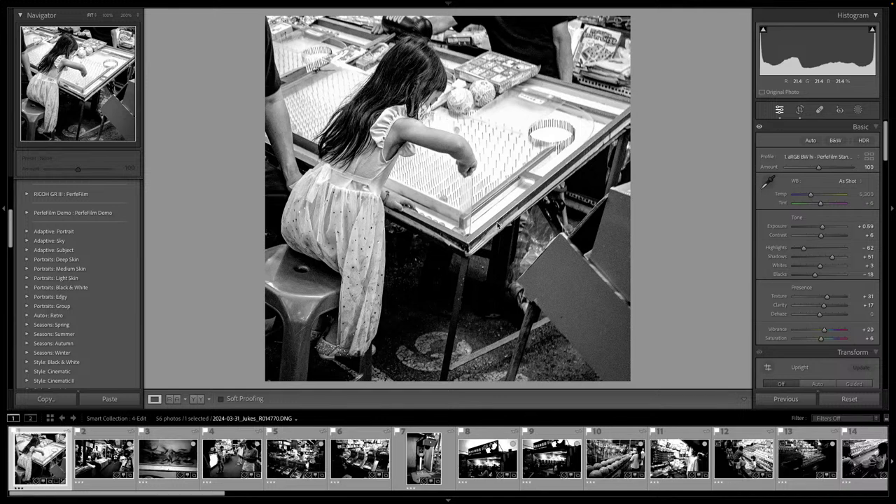
key(8)
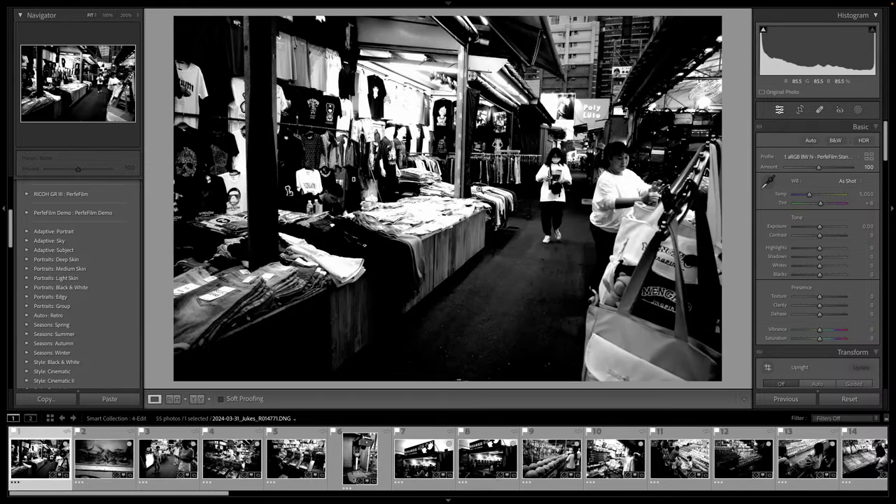
Auto-tone the photo of the alley beside the T-shirt stall and raise its Exposure to +0.79 and Texture to +26
key(ctrl+u)
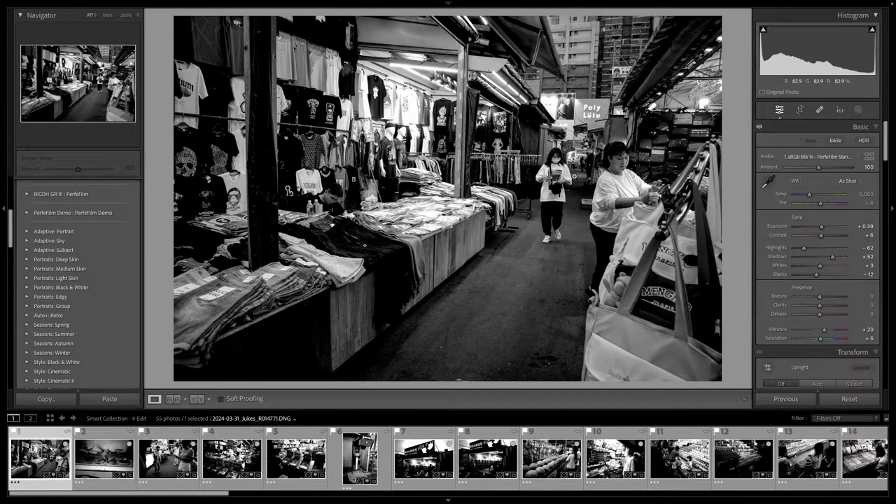
key(equal)
key(equal)
key(equal)
key(equal)
key(equal)
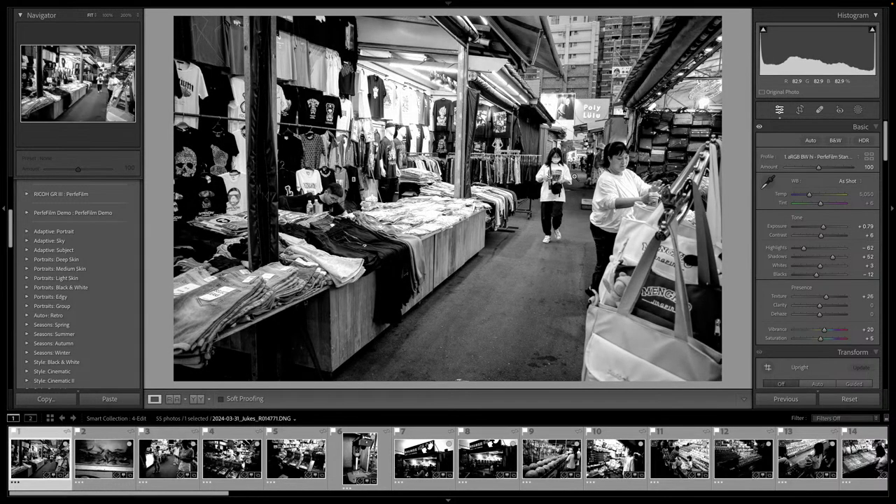
Raise the T-shirt stall photo's Texture to +31 and Clarity to +21, and mark it as finished
key(equal)
key(equal)
key(equal)
key(equal)
key(equal)
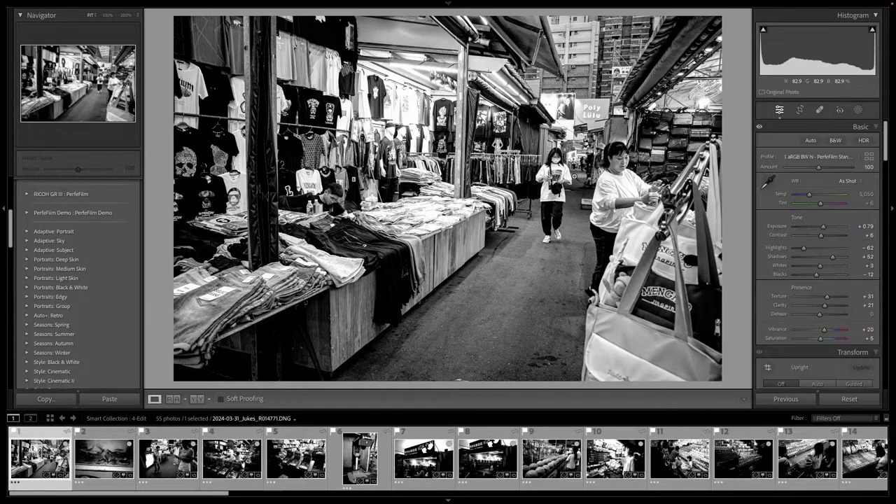
key(3)
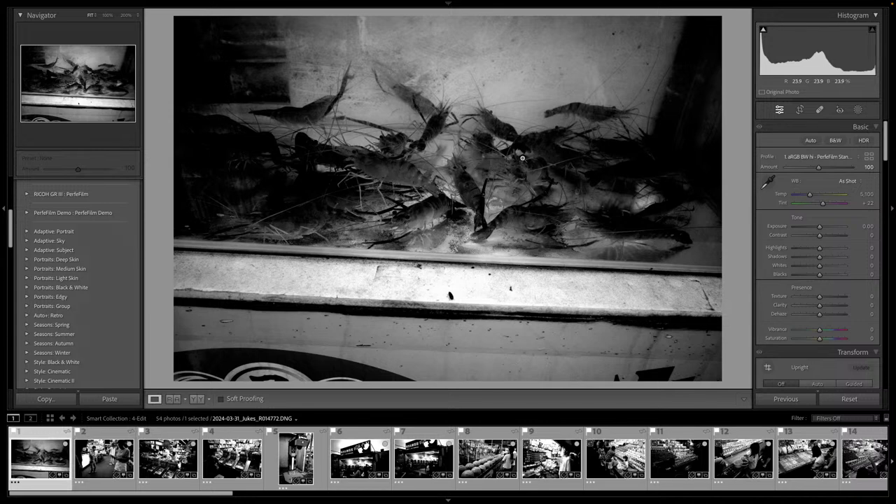
Auto-tone the prawn tank photo and give it the 1. aRGB Pos - PerfeFilm Standard profile, Exposure +0.84, Texture +41 and Clarity +24
key(ctrl+u)
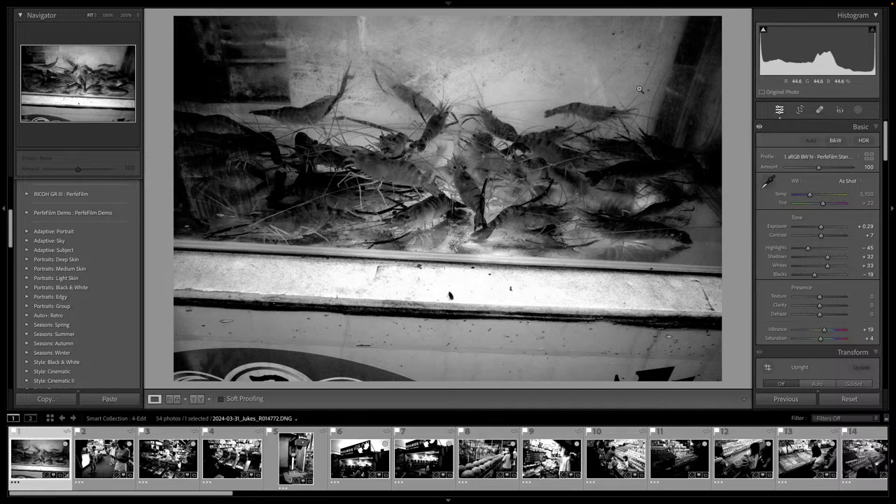
click(800, 157)
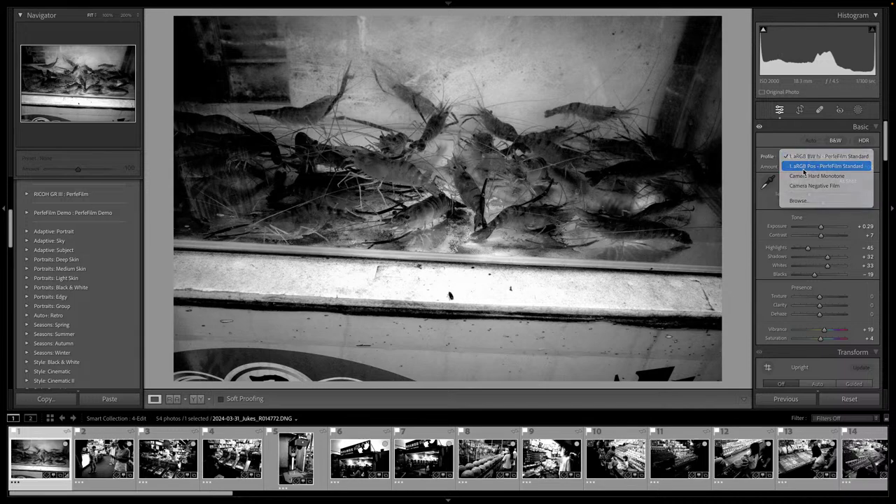
click(803, 166)
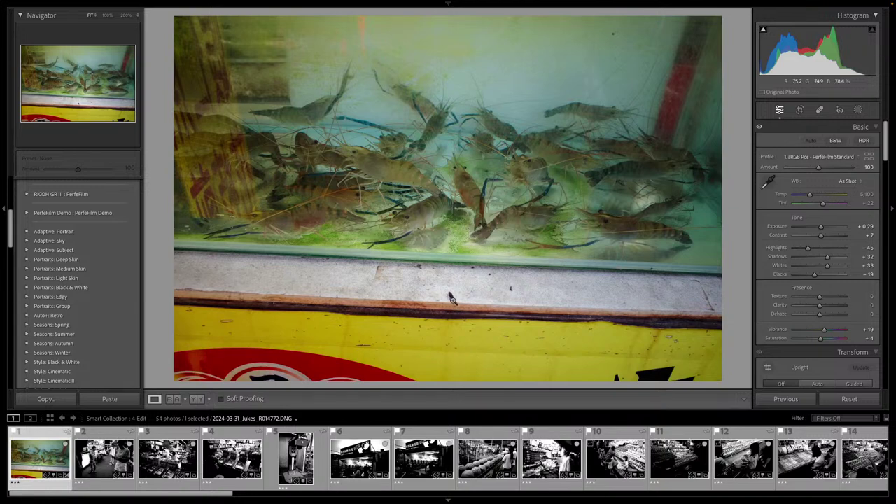
click(803, 138)
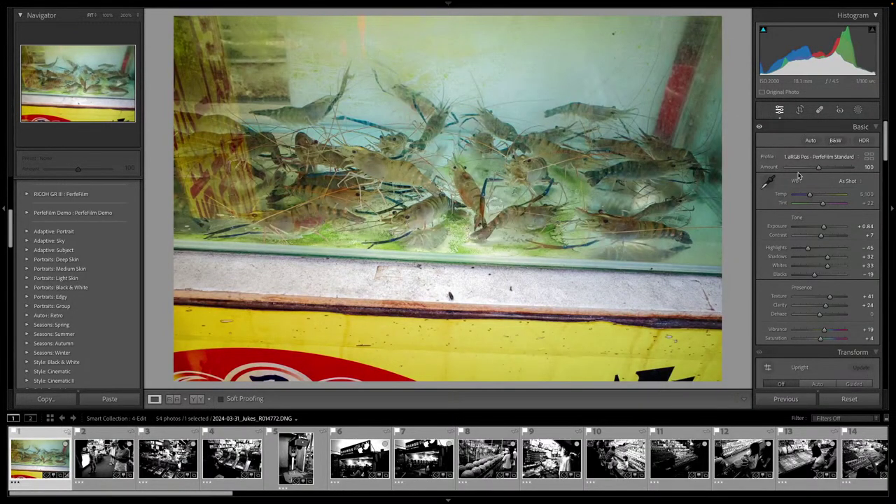
Set the prawn tank photo's white balance from a neutral spot on the white ledge, and mark it as finished
click(773, 183)
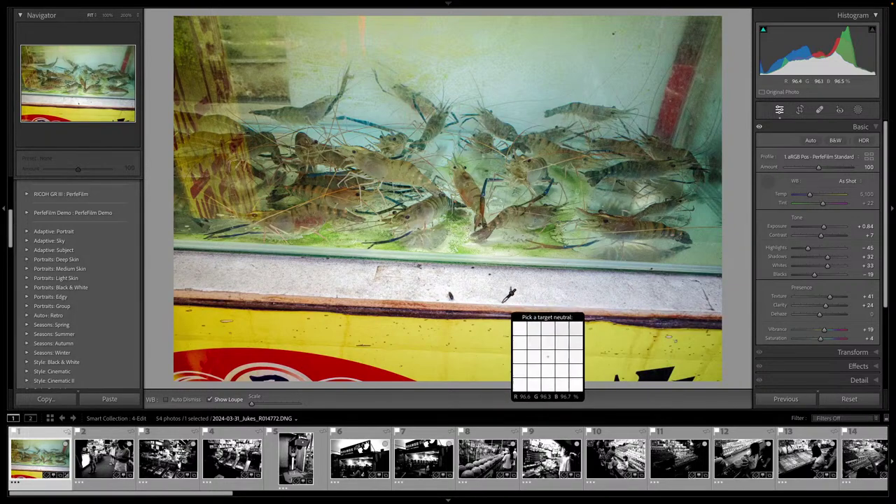
click(505, 303)
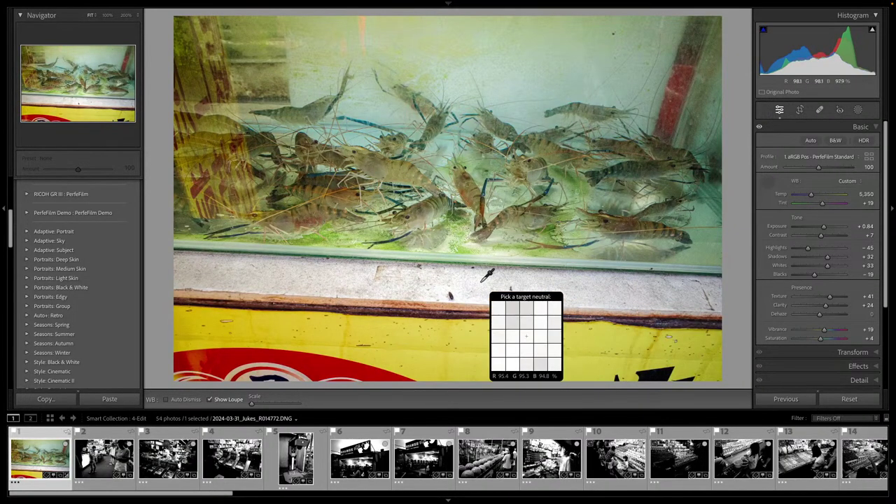
key(Escape)
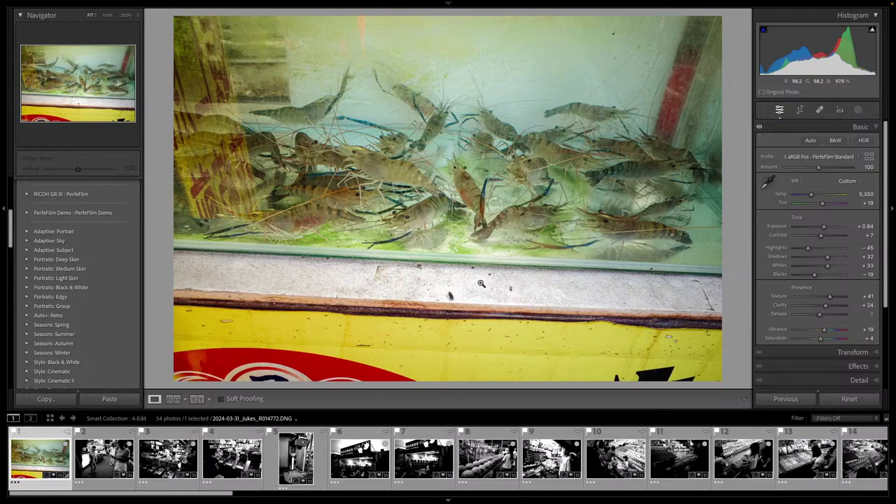
key(8)
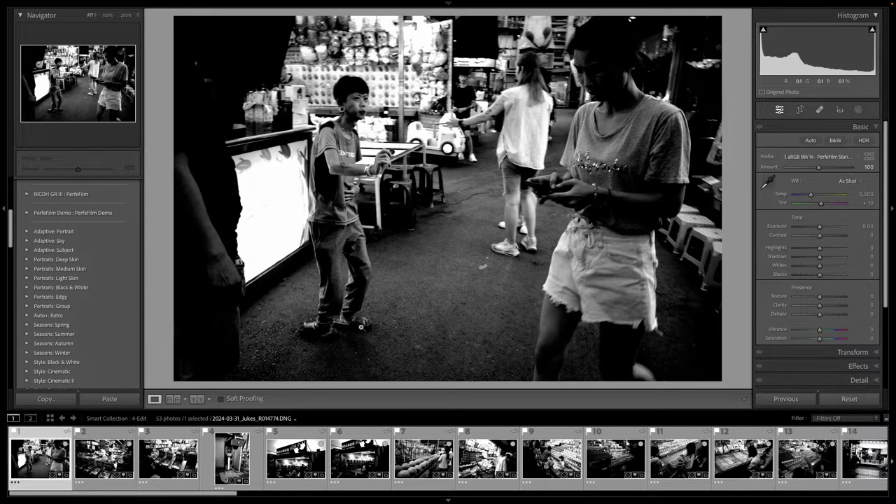
Auto-tone the photo of the boy and the woman looking at her phone, and mark it as finished
key(ctrl+u)
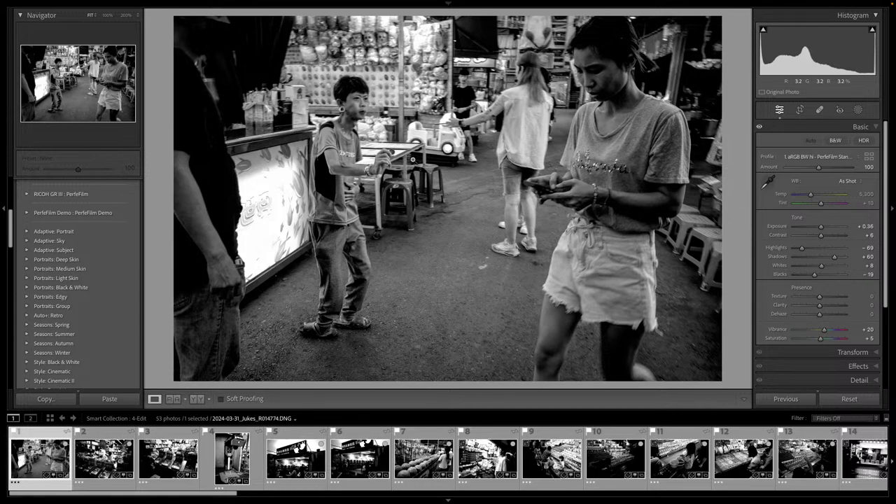
key(4)
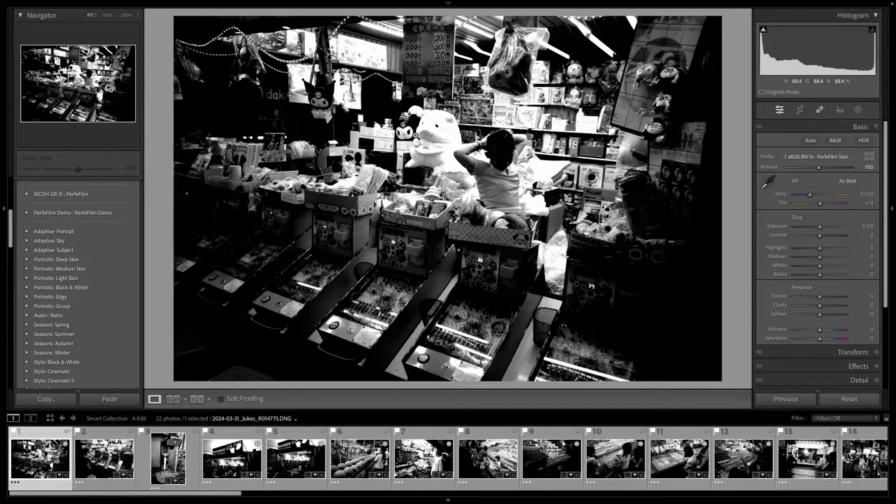
Auto-tone the photo of the girl above the pinball machines and give it the 1. aRGB Pos - PerfeFilm Standard profile and Vibrance +39
key(ctrl+u)
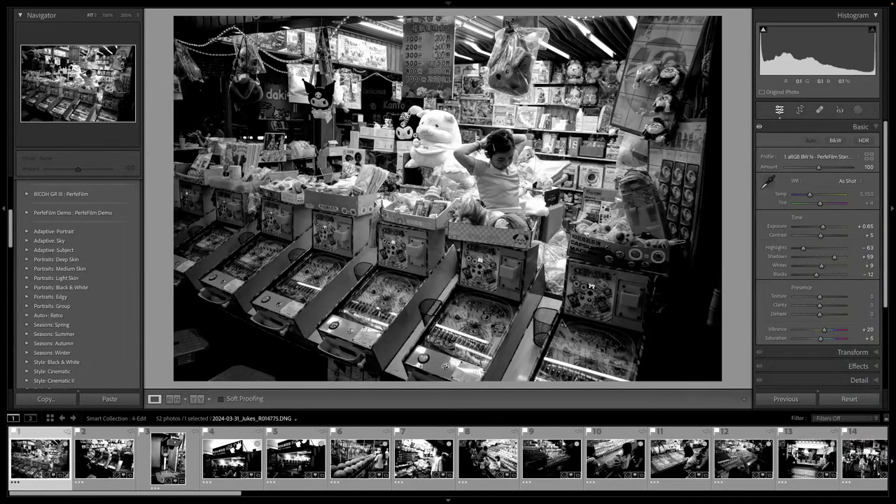
click(805, 156)
click(810, 167)
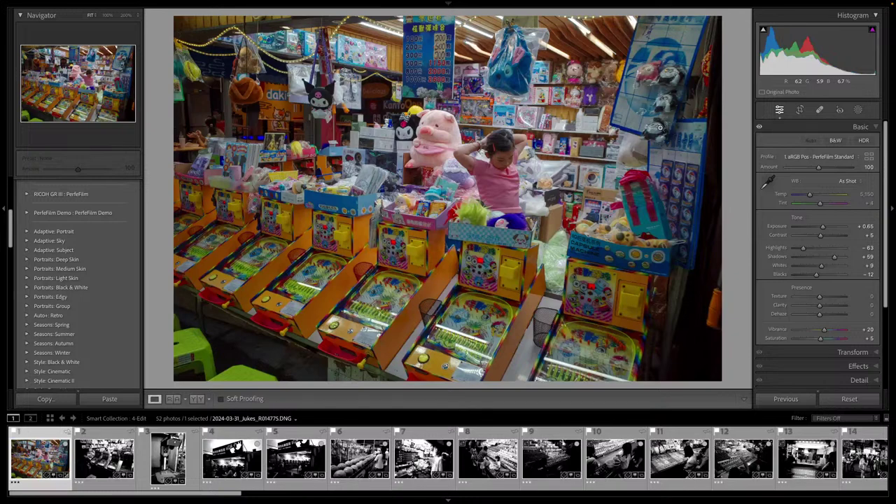
key(equal)
key(equal)
key(equal)
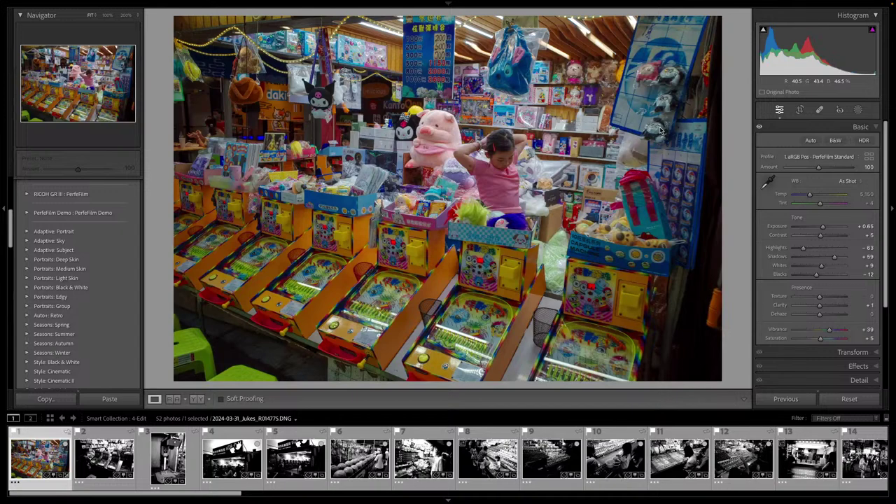
Raise the pinball stall girl photo's Clarity to +15, Texture to +26 and Exposure to +1.00
key(equal)
key(equal)
key(equal)
key(comma)
key(equal)
key(equal)
key(equal)
key(equal)
key(equal)
key(equal)
key(equal)
key(equal)
key(equal)
key(equal)
key(equal)
key(equal)
key(equal)
key(equal)
key(equal)
key(equal)
key(equal)
key(equal)
key(equal)
key(equal)
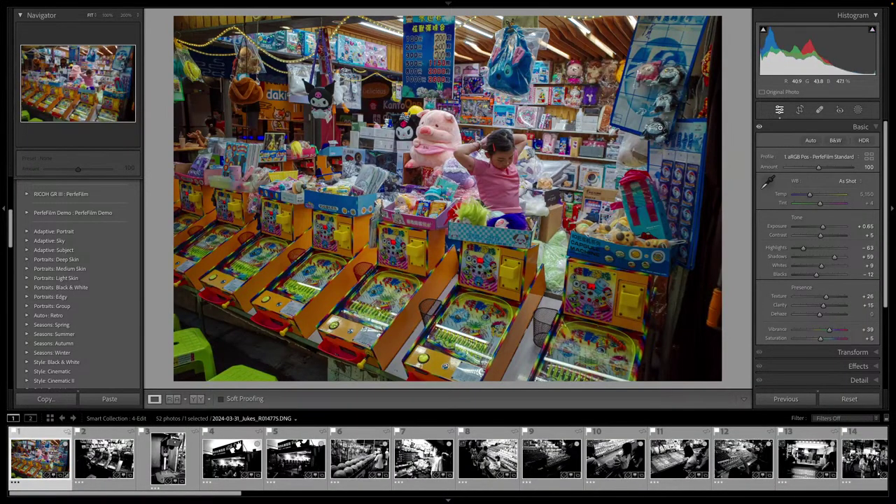
key(equal)
key(equal)
key(equal)
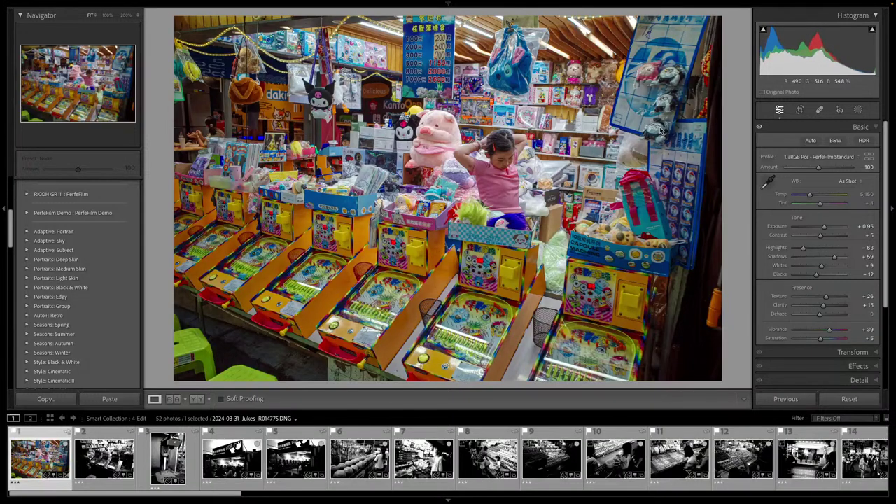
key(equal)
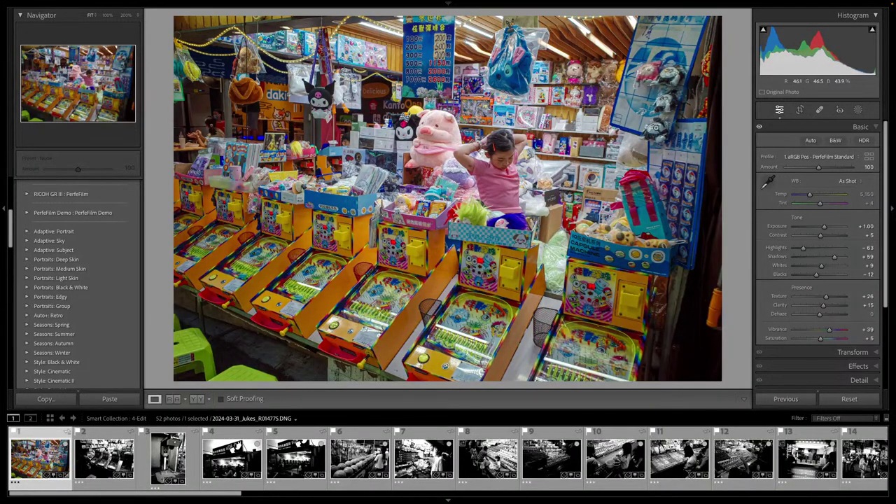
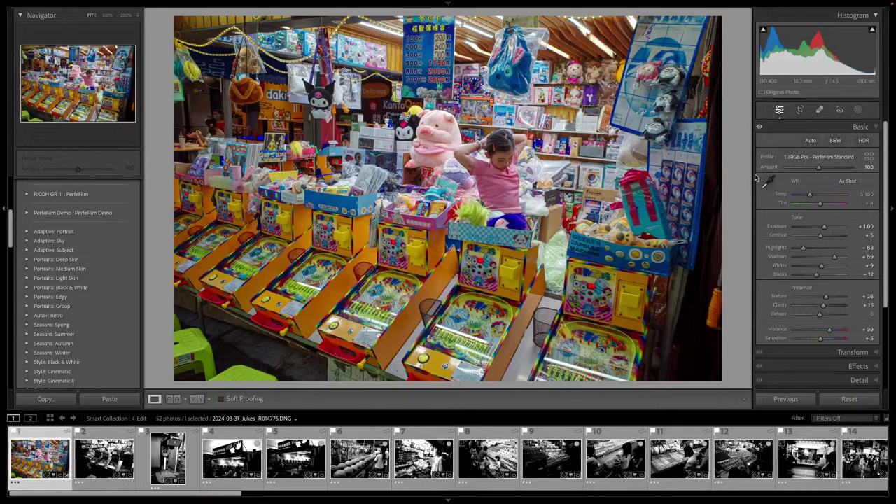
Straighten the pinball stall girl photo's perspective with Upright Auto, and mark it as finished
click(840, 353)
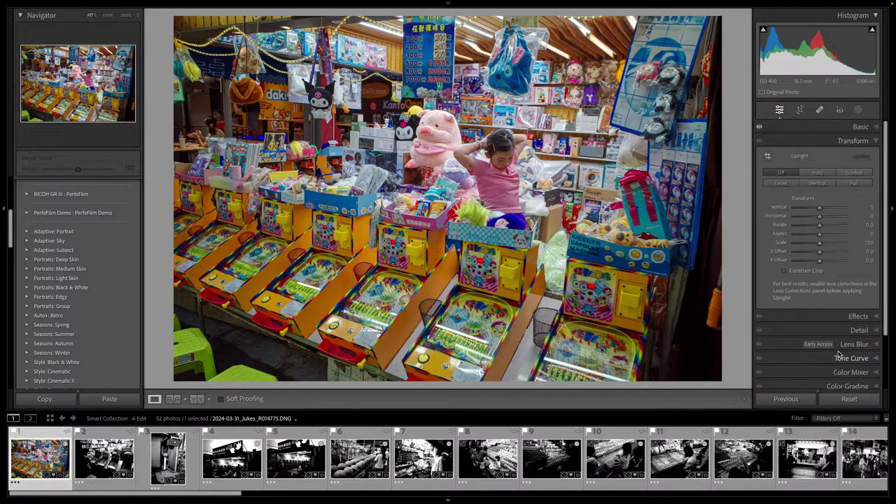
click(814, 173)
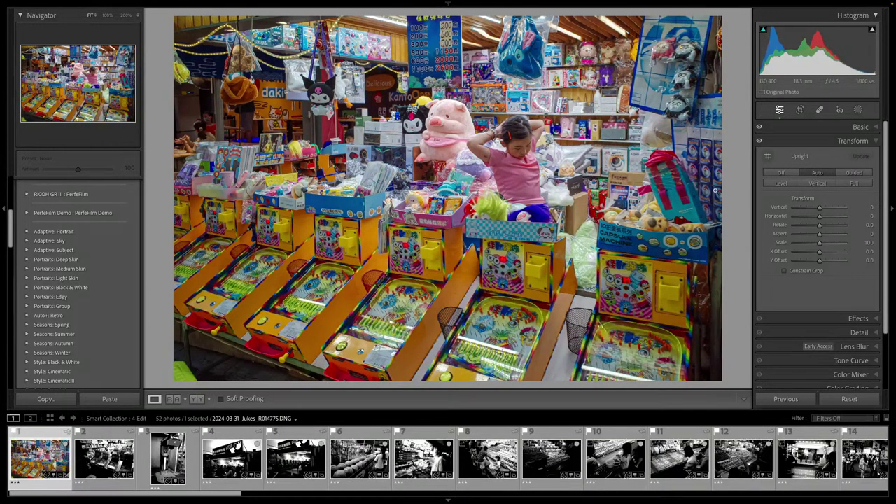
key(8)
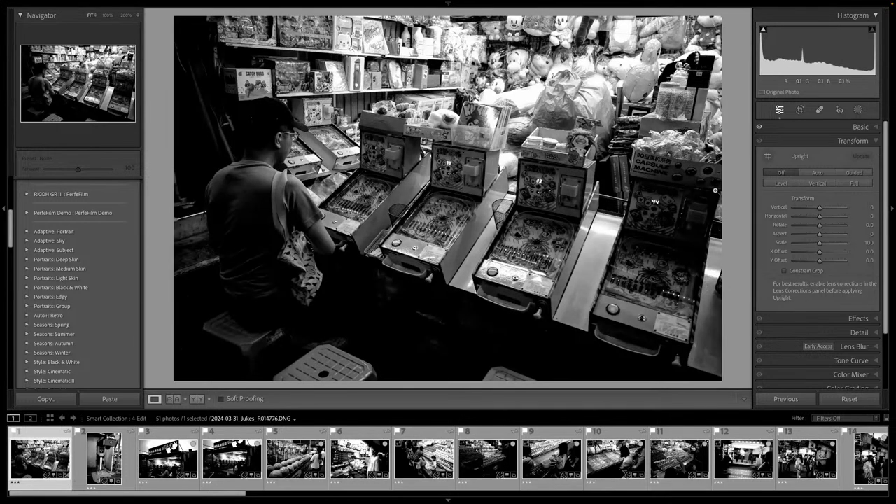
Auto-tone the photo of the man seated at the pinball machines and apply the 1. aRGB Pos - PerfeFilm Standard profile
key(super+u)
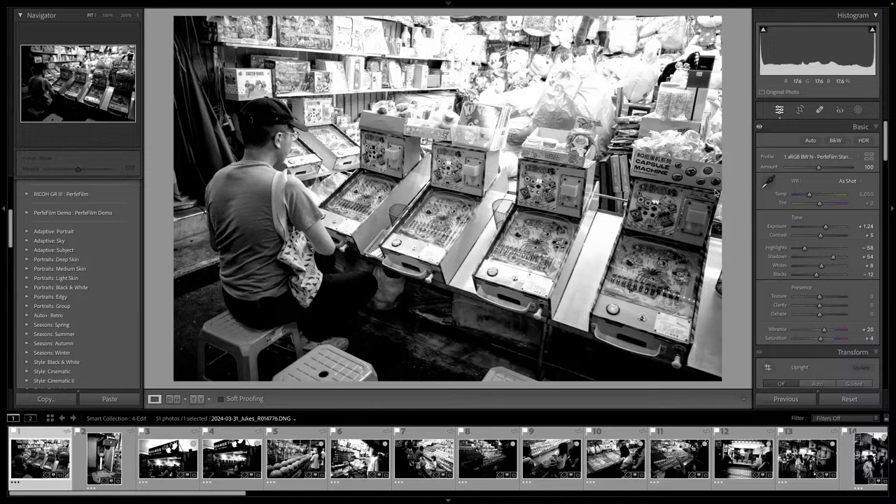
click(800, 158)
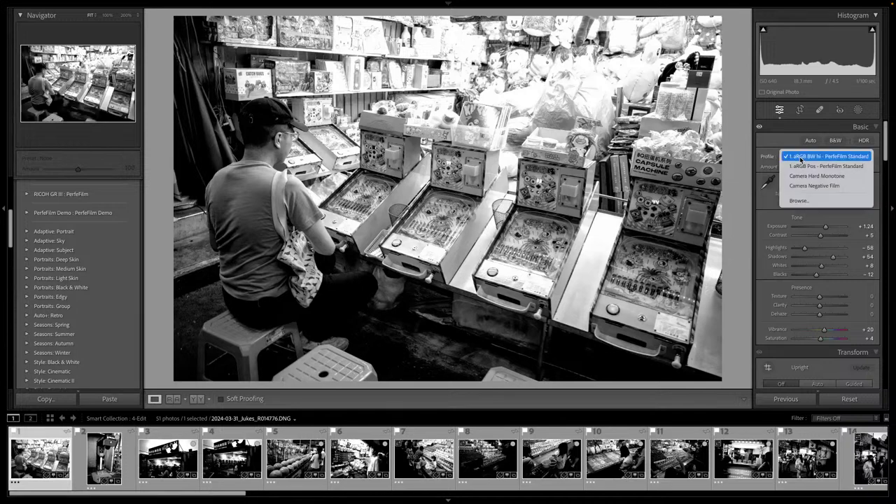
click(803, 166)
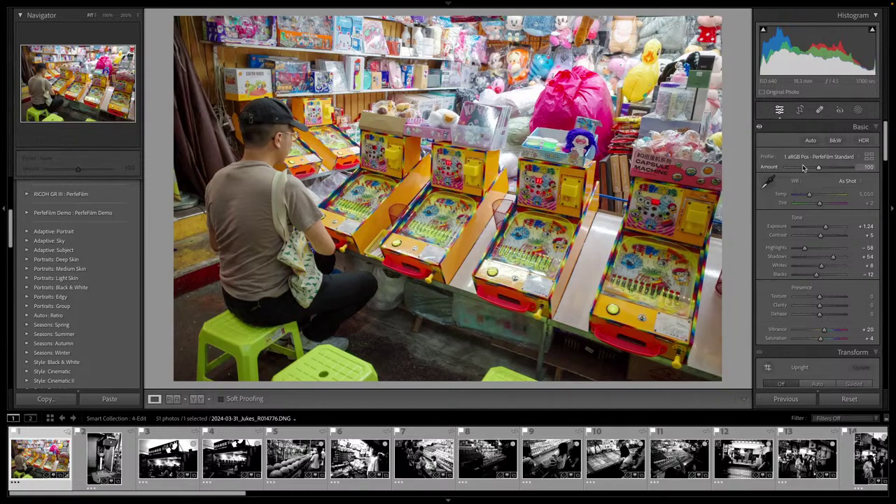
Raise the seated man photo's Texture to +21 and Clarity to +16, and mark it as finished
scroll(803, 168, down, 5)
scroll(803, 168, up, 5)
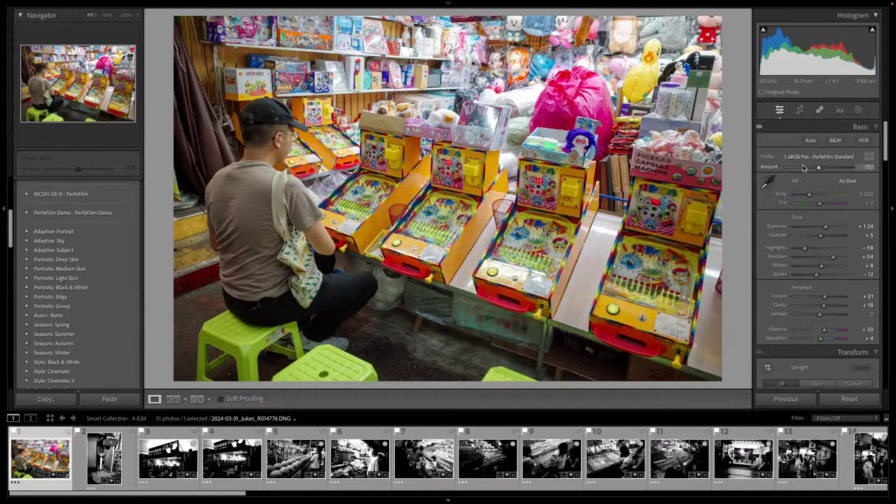
key(8)
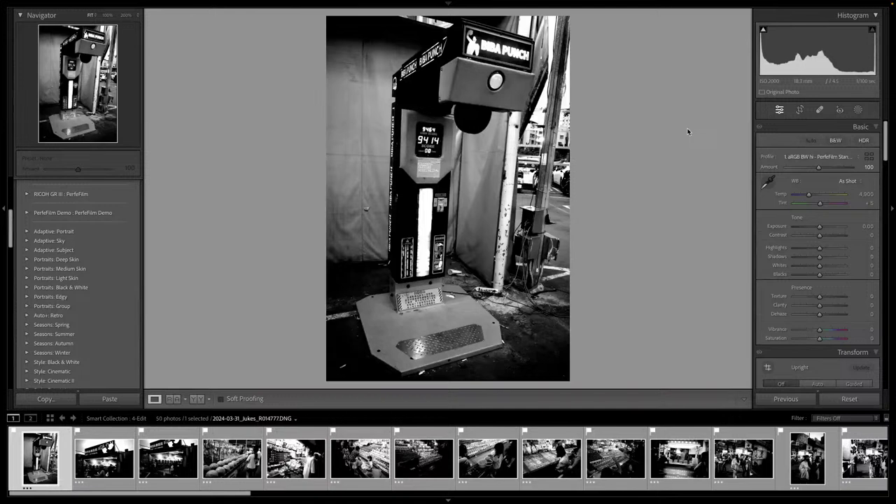
Give the punch machine photo the 1. aRGB Pos - PerfeFilm Standard profile and straighten its crop to an angle of -0.97
click(812, 158)
click(811, 167)
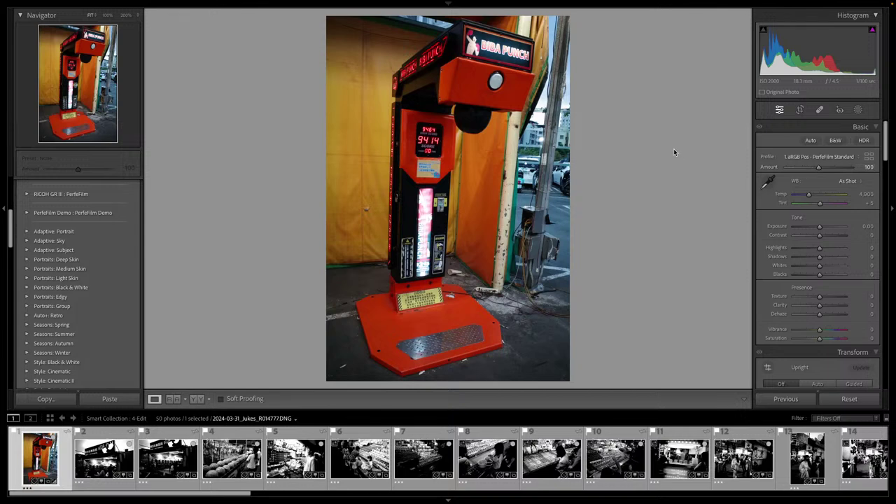
key(r)
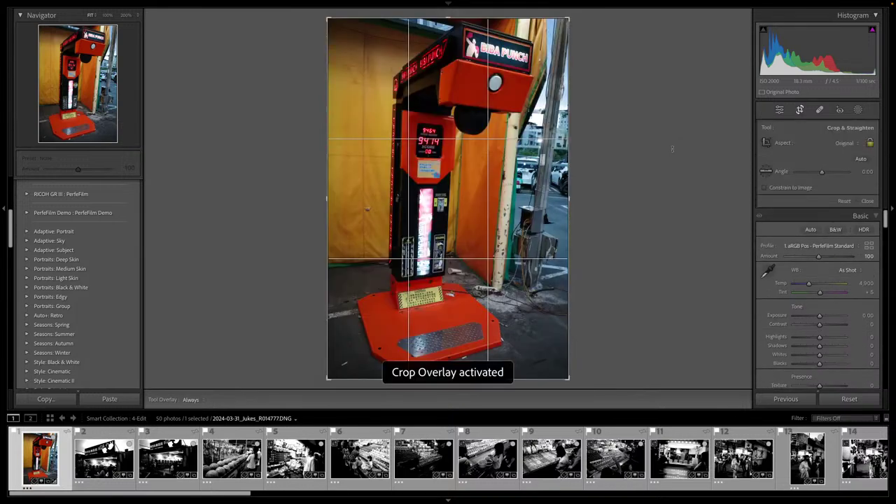
drag(673, 149, 674, 149)
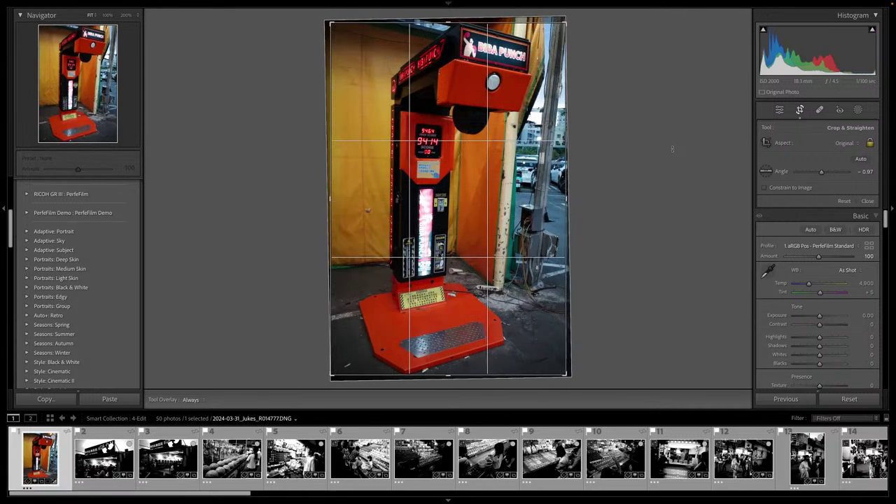
key(d)
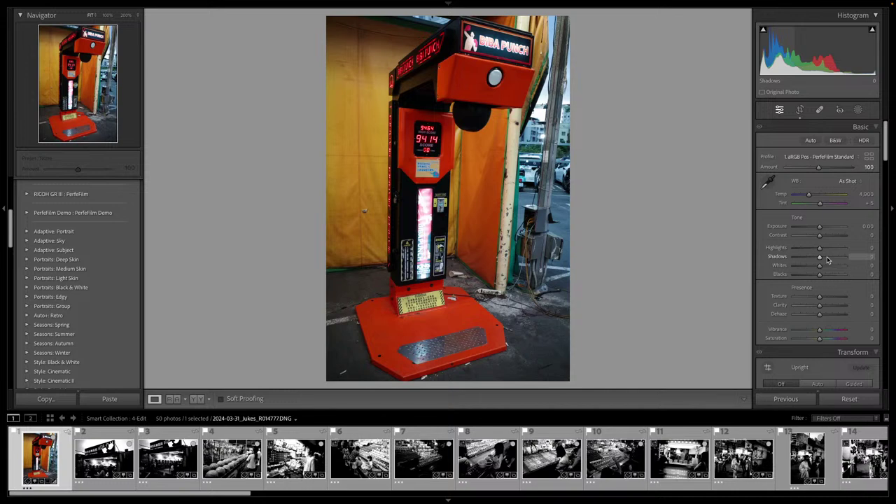
Auto-tone the punch machine photo and mark it as finished
key(ctrl+u)
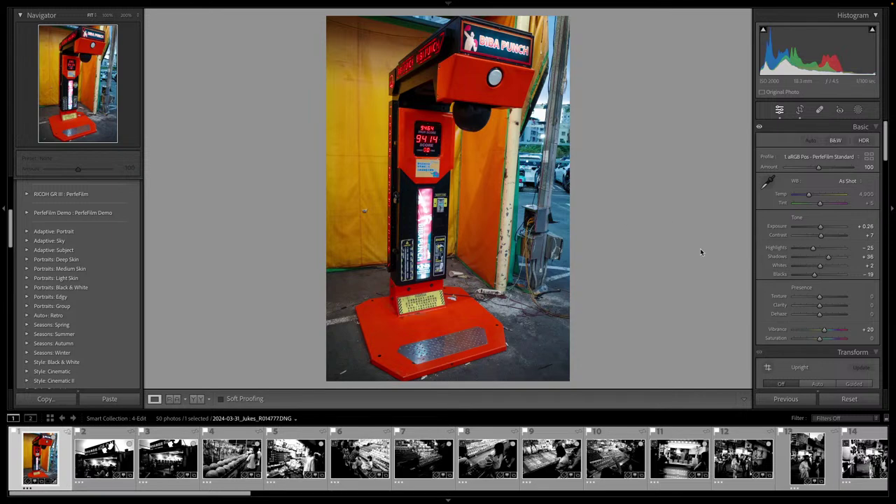
key(8)
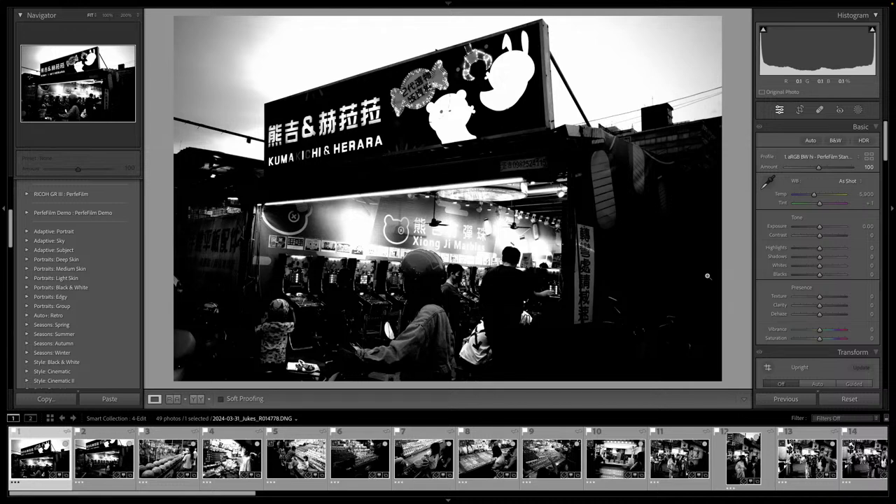
Auto-tone the Kumakichi & Herara arcade photo with the helmeted rider in front, and mark it as finished
key(ctrl+u)
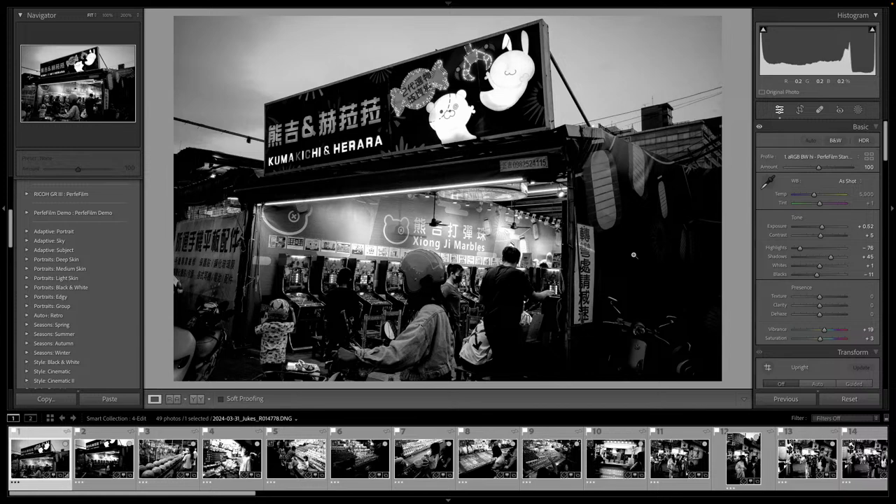
key(8)
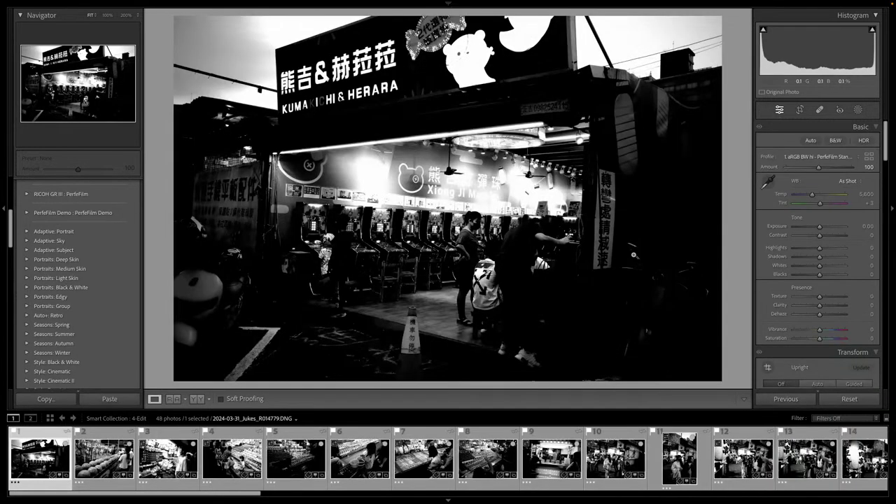
Auto-tone the arcade photo with the traffic cone in front and raise its Shadows to +100
key(ctrl+u)
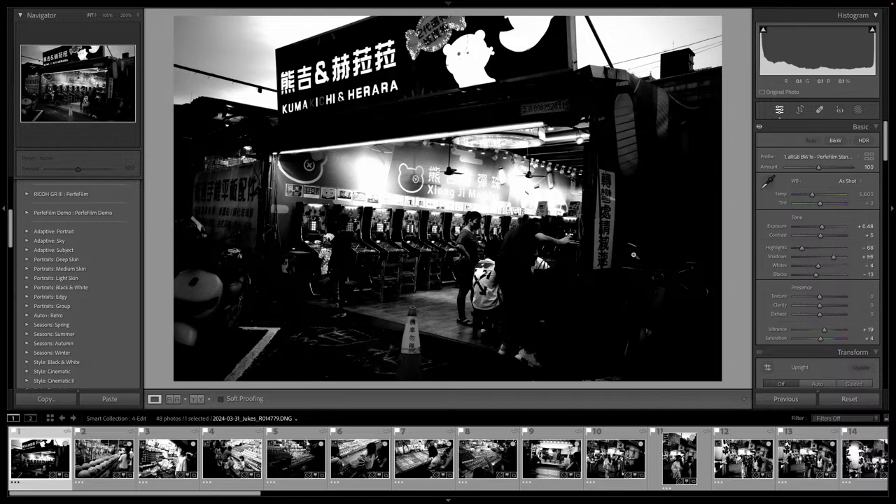
key(equal)
key(equal)
key(equal)
key(equal)
key(equal)
key(equal)
key(equal)
key(equal)
key(equal)
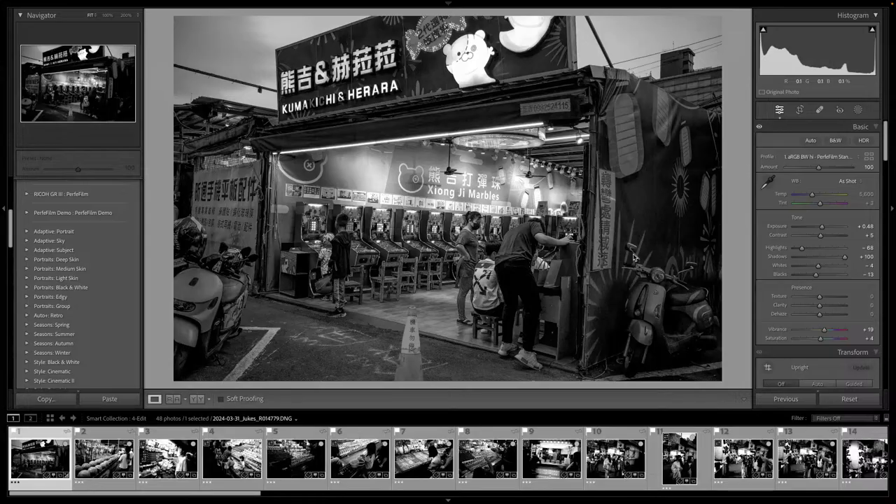
key(super+Tab)
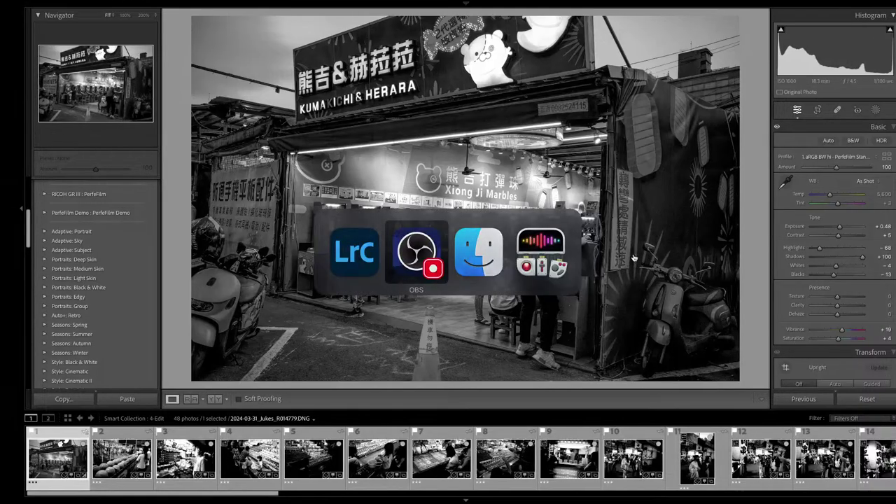
key(super+Tab)
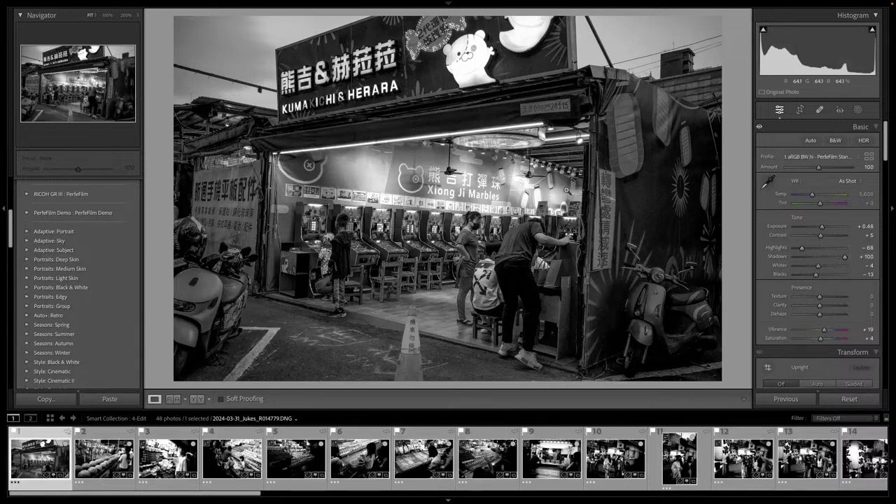
Raise the traffic cone arcade photo's Texture to +13 and Clarity to +16, and mark it as finished
key(plus)
key(plus)
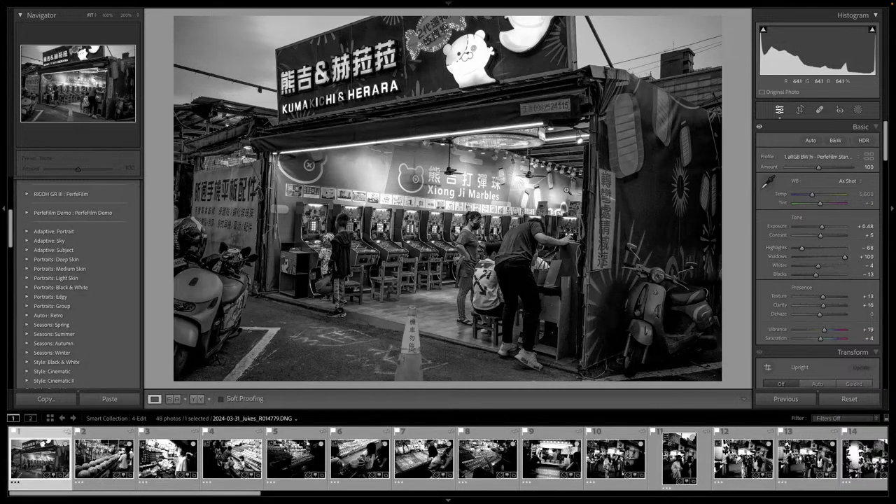
key(8)
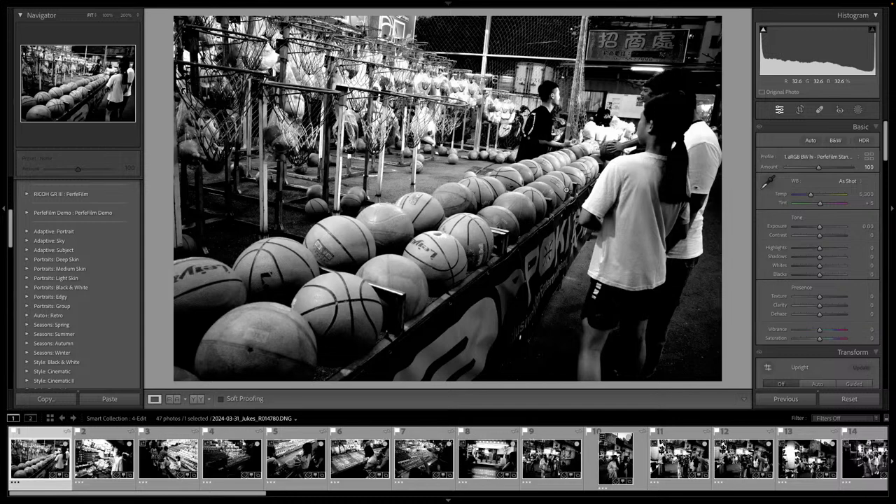
Auto-tone the basketball arcade photo, and raise its Clarity to +31 and Texture to +39
key(ctrl+u)
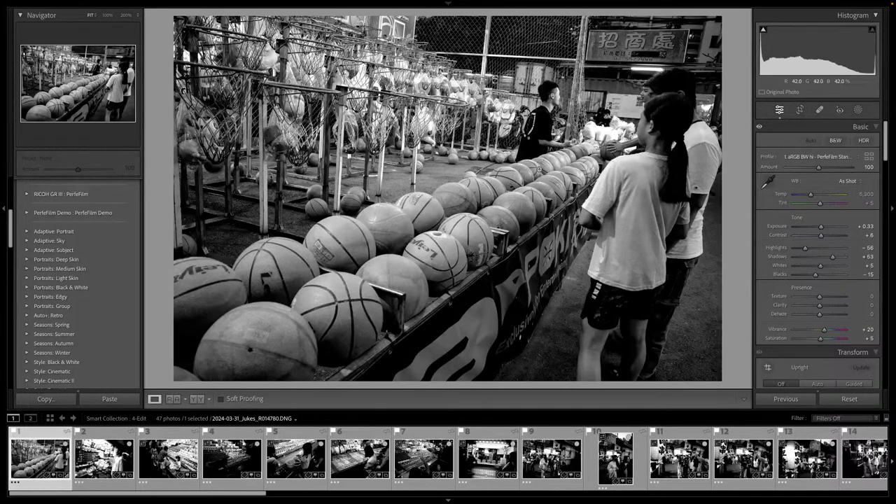
key(equal)
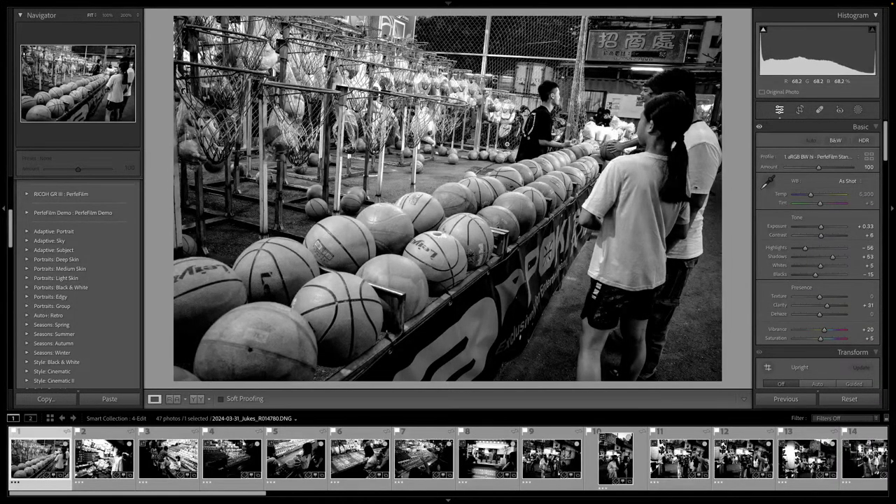
key(equal)
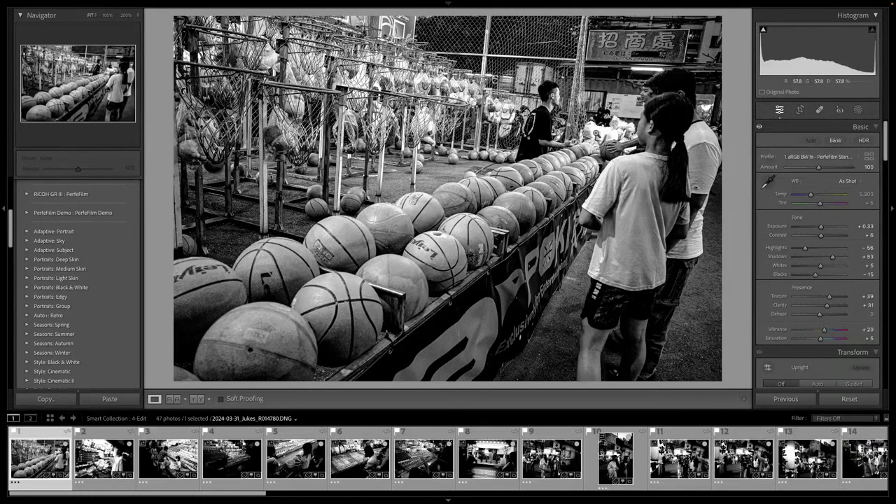
Rotate the basketball photo counterclockwise to straighten it, tighten the crop, and mark the photo as finished
key(r)
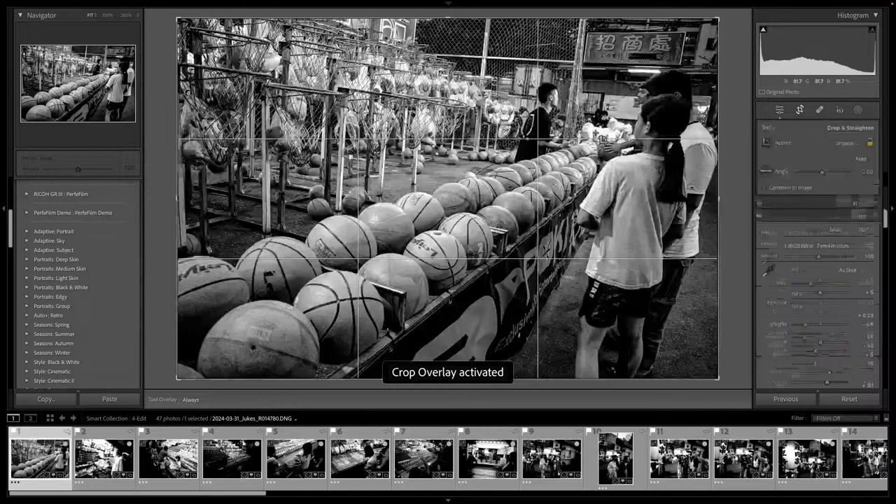
key(minus)
key(minus)
key(minus)
key(minus)
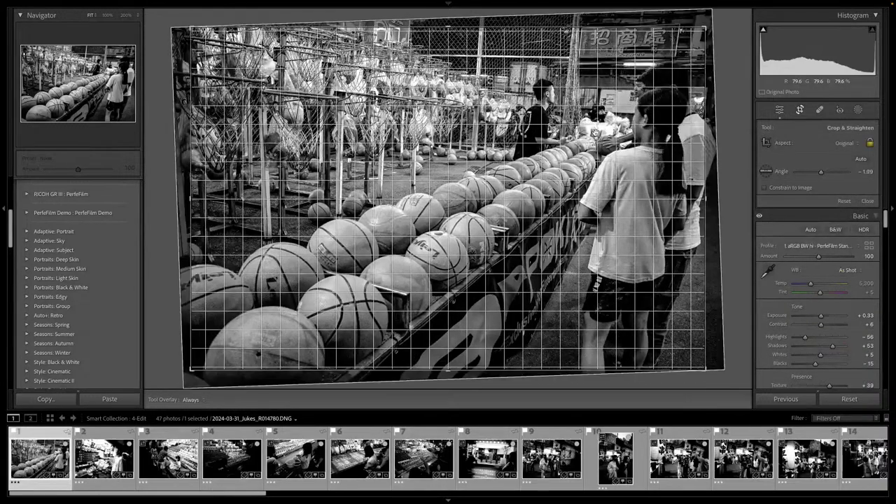
drag(594, 132, 595, 132)
key(r)
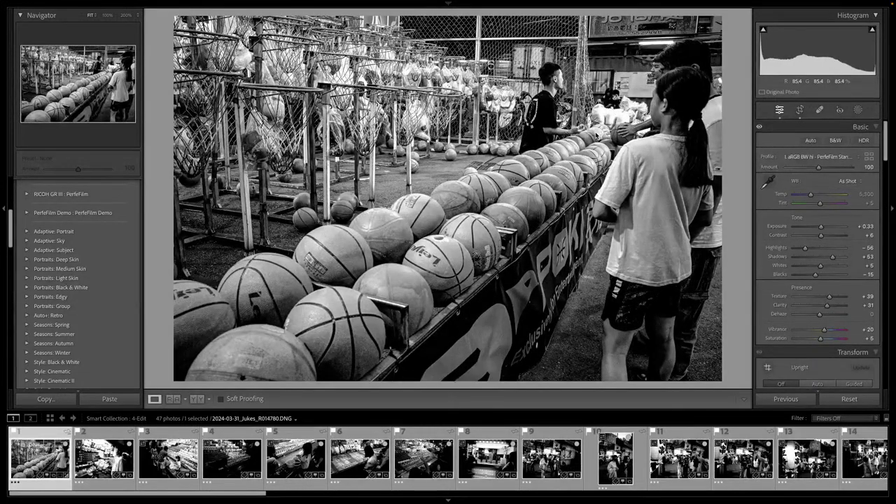
key(8)
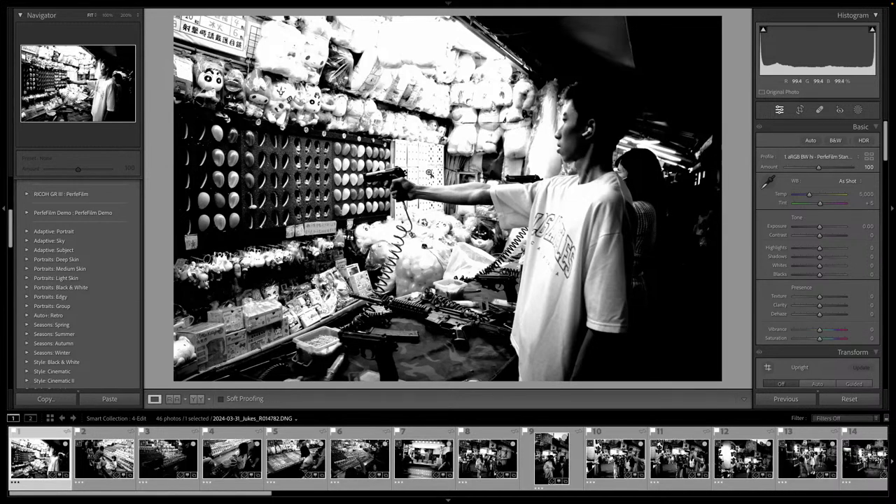
Auto-tone the shooting gallery photo, and raise its Texture to +43 and Clarity to +32
key(ctrl+u)
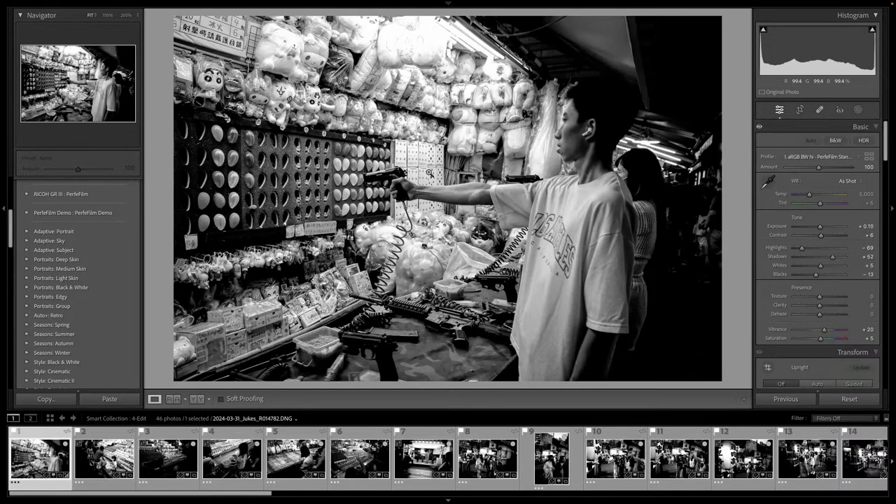
key(equal)
key(equal)
key(equal)
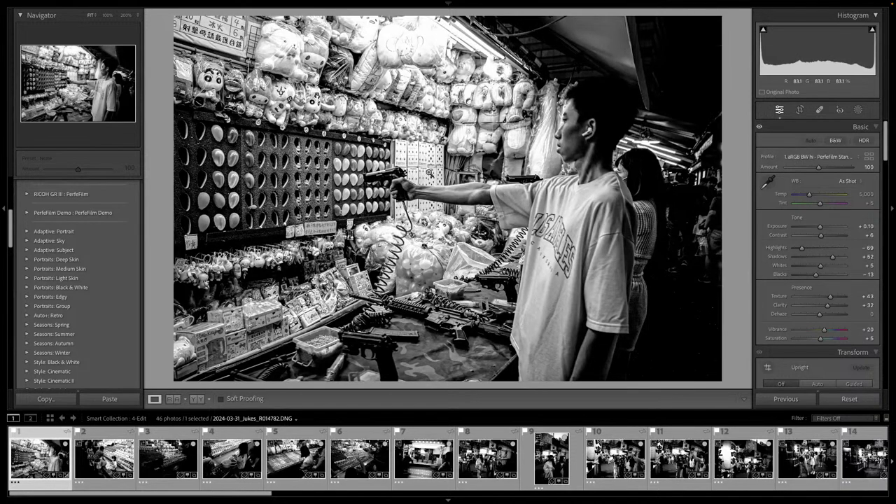
Set the shooting gallery photo's post-crop vignette Amount to -16 and mark the photo as finished
key(minus)
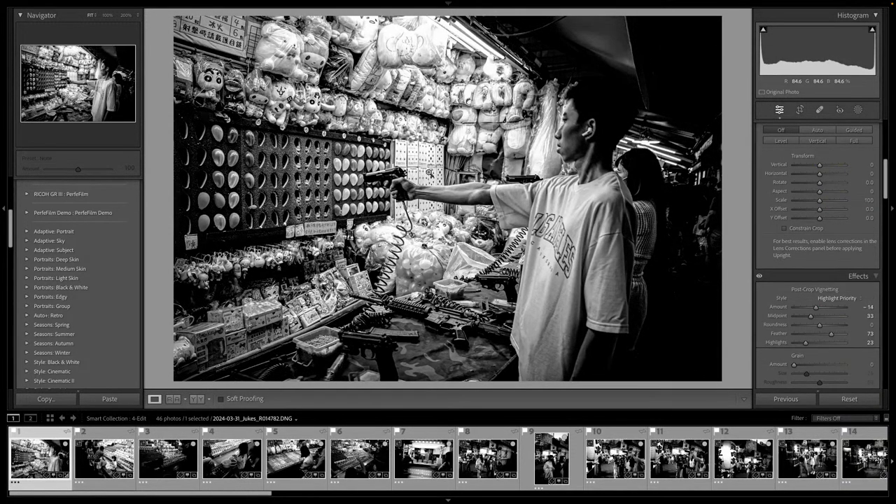
key(minus)
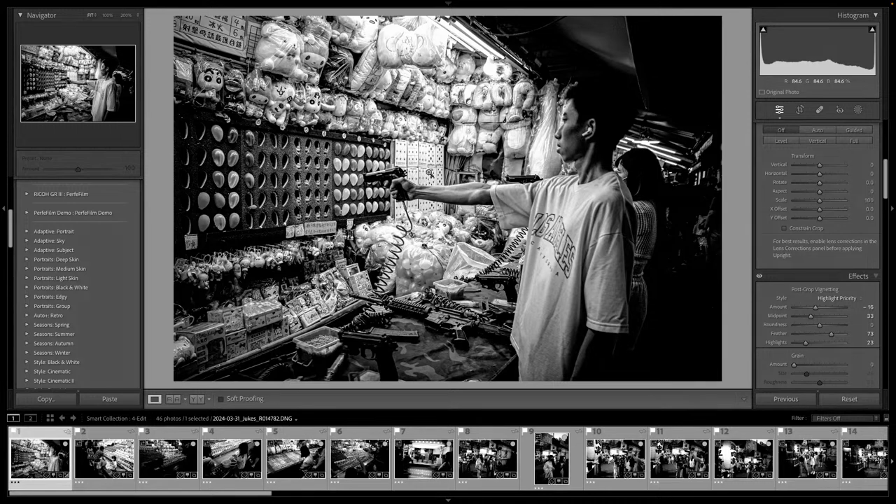
key(4)
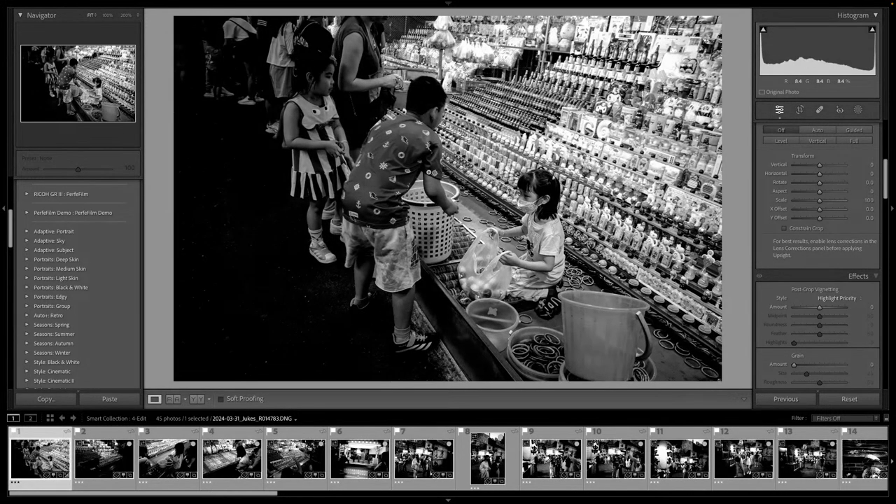
Auto-tone the photo of children at the ring toss, with Exposure +0.76, Texture +16, Clarity +5 and vignette Amount -14
key(super+u)
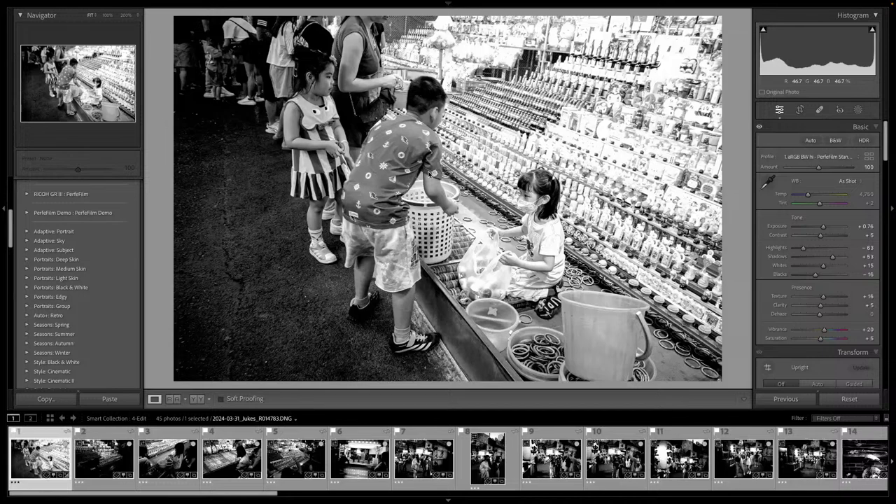
key(ctrl+z)
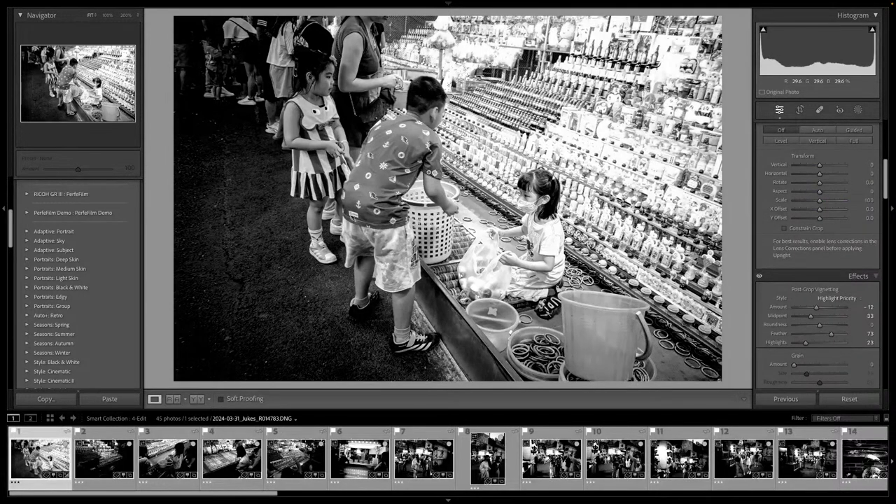
key(minus)
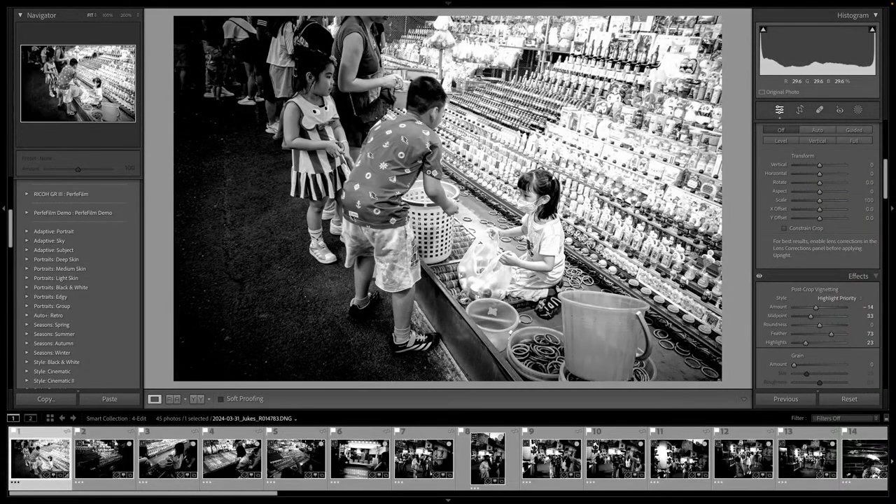
Lower the children's ring toss photo's Highlights to -79
key(ctrl+z)
key(super+1)
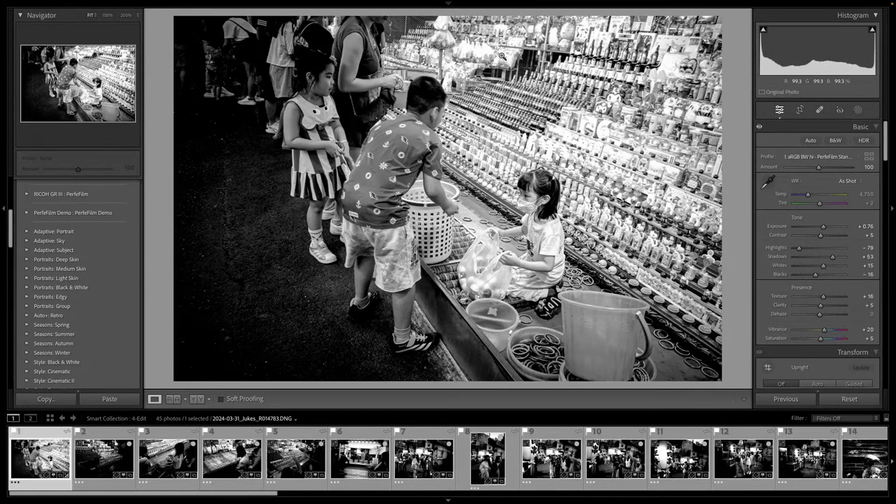
key(minus)
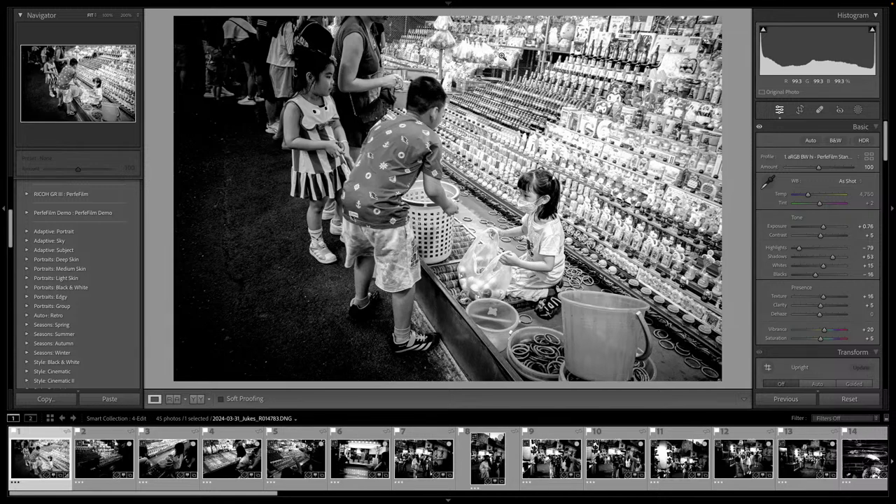
Add a linear gradient mask over the bright shelves in the photo's upper right and lower its Exposure to about -0.55
key(m)
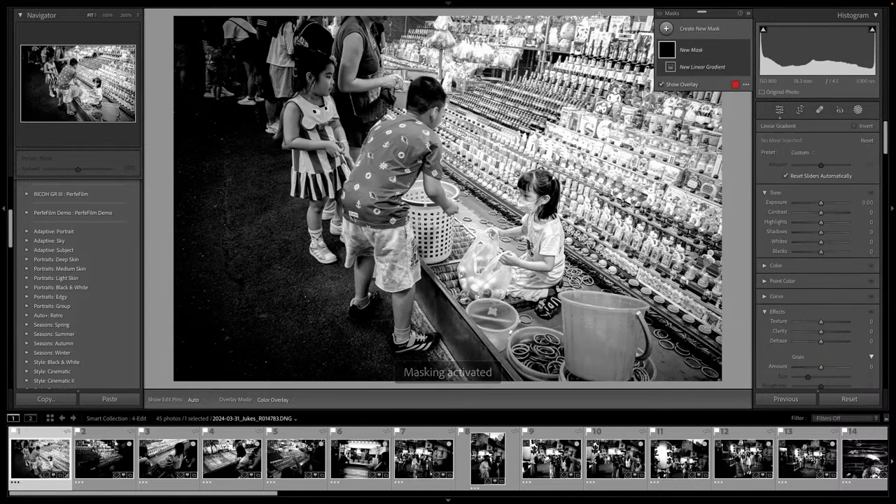
drag(599, 14, 481, 180)
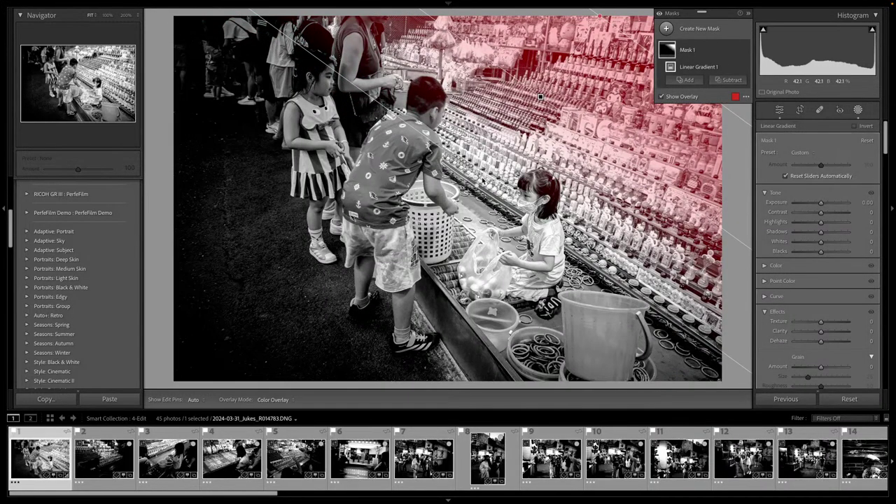
key(minus)
key(minus)
key(minus)
key(minus)
key(minus)
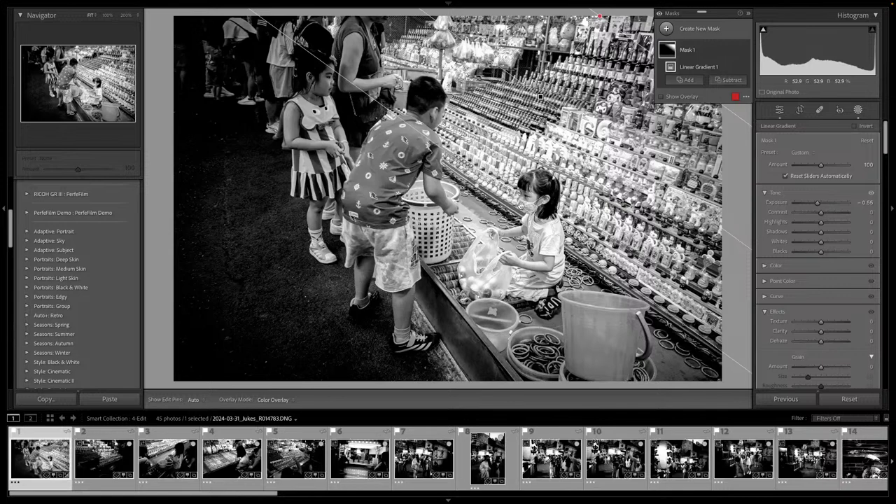
Widen the linear gradient and rotate it to a shallower angle, and leave masking
drag(475, 183, 492, 194)
drag(665, 158, 665, 120)
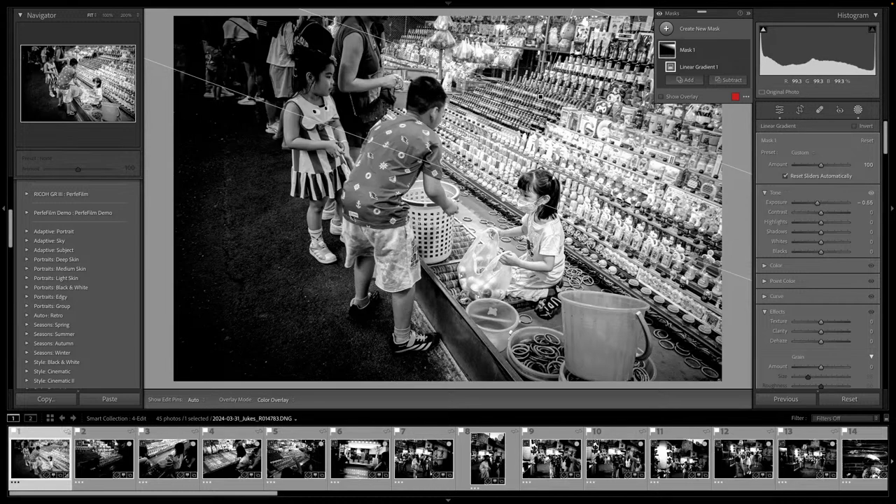
click(505, 198)
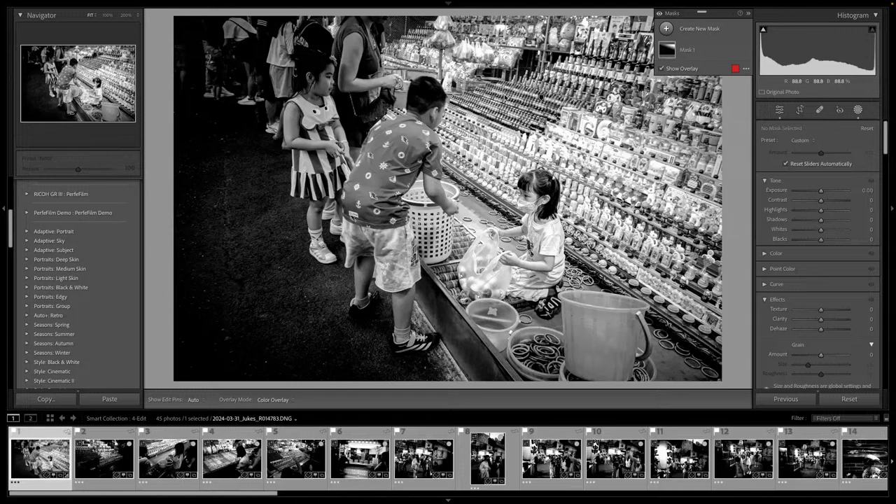
key(d)
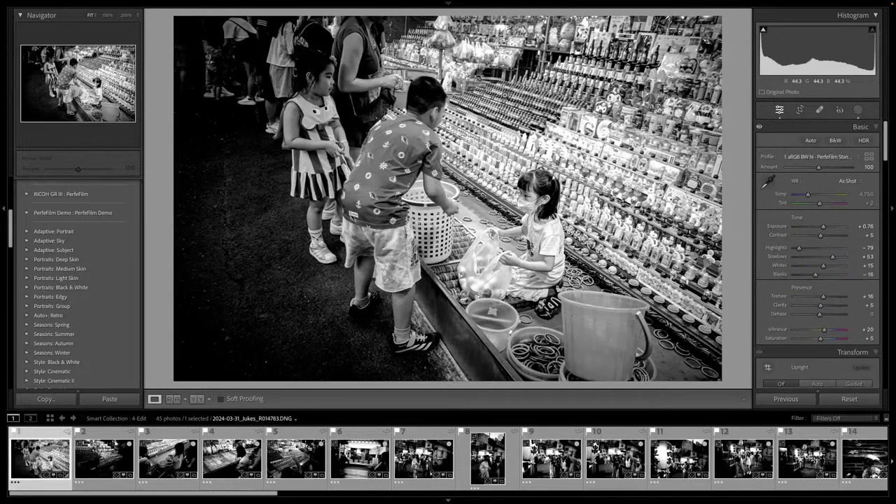
Crop the ring toss photo tighter around the boy and the two girls, and mark it as finished
key(r)
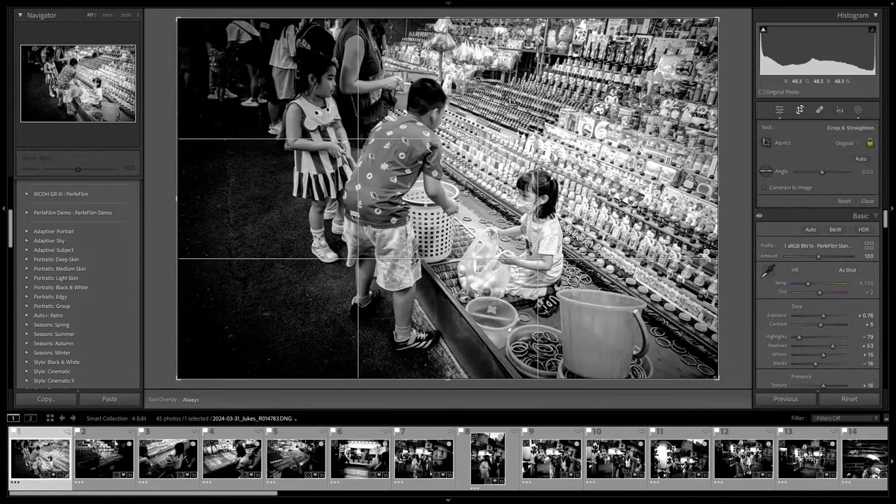
click(512, 102)
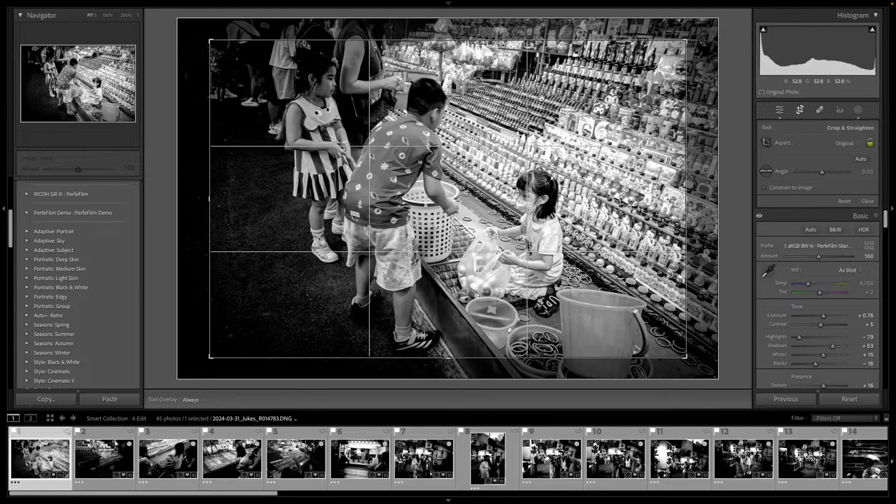
drag(542, 101, 512, 88)
scroll(513, 96, down, 3)
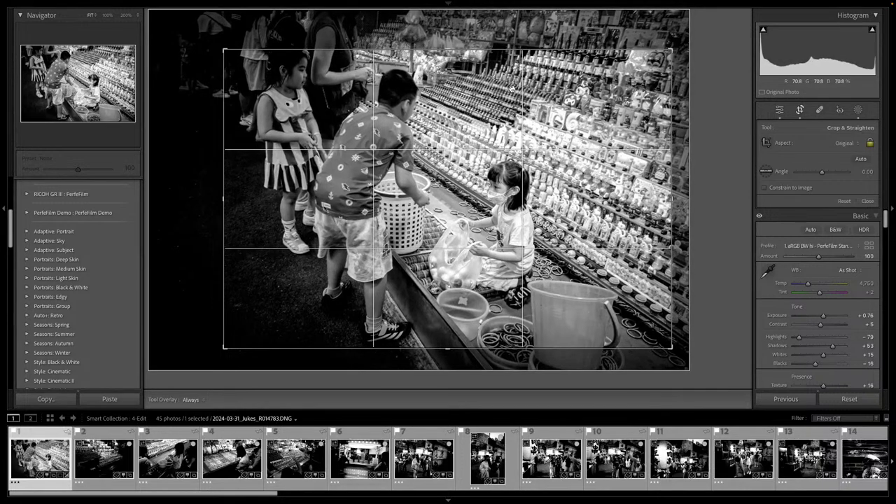
key(d)
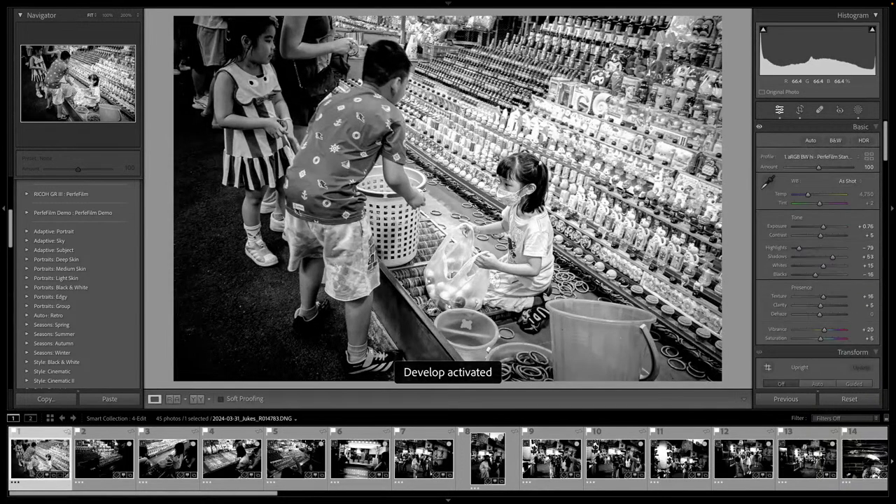
key(4)
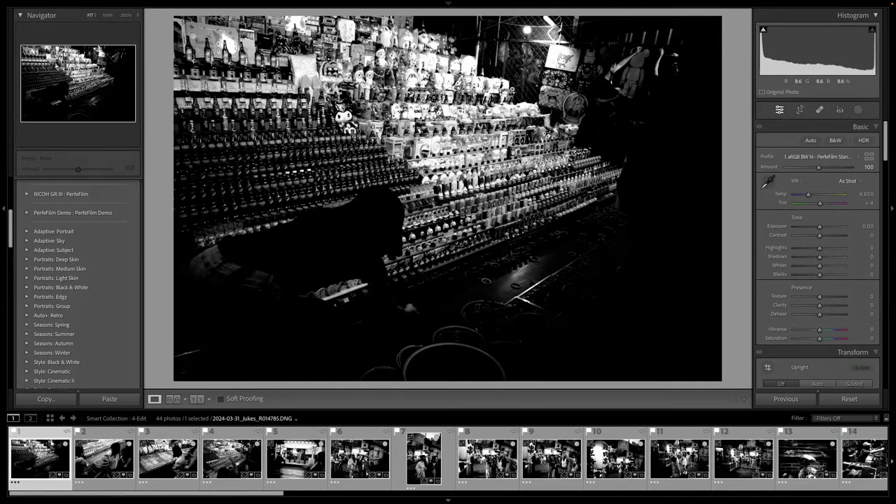
Auto-tone the dark photo of the person bending over in front of the prize shelves, and mark it as finished
key(ctrl+u)
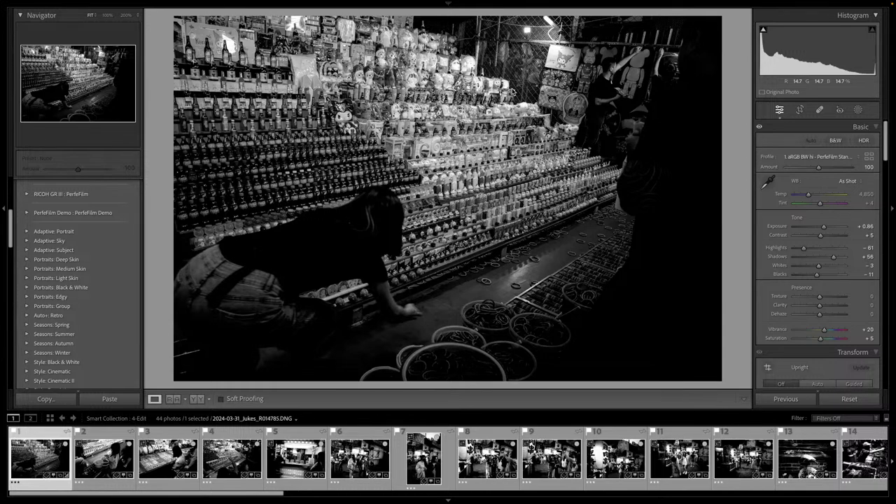
key(2)
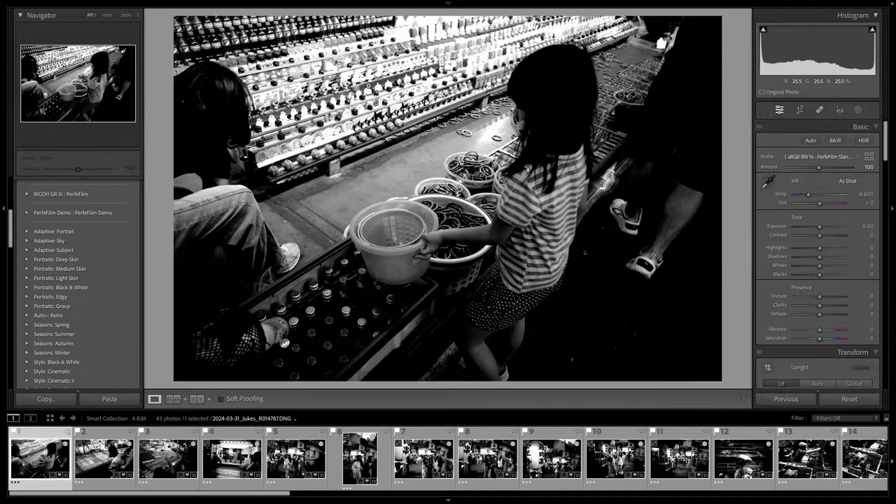
Auto-tone the photo of the girl in the striped shirt holding a basket, and raise its Exposure to +1.03
key(ctrl+u)
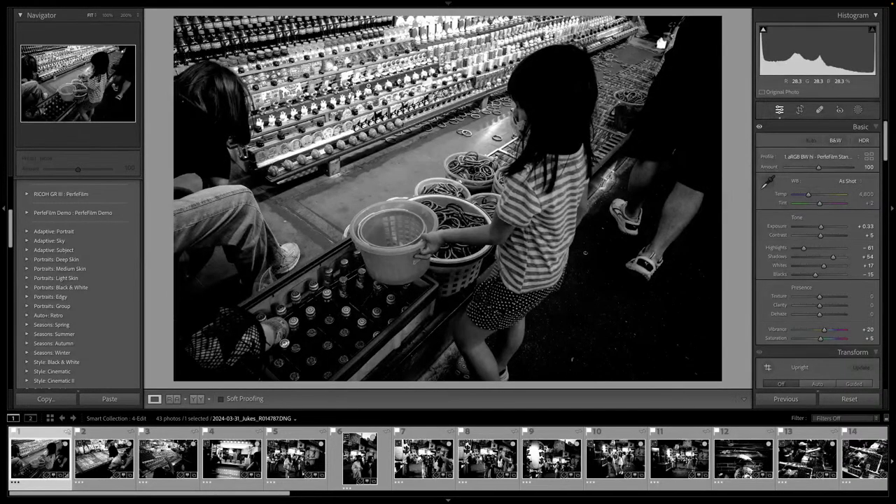
key(equal)
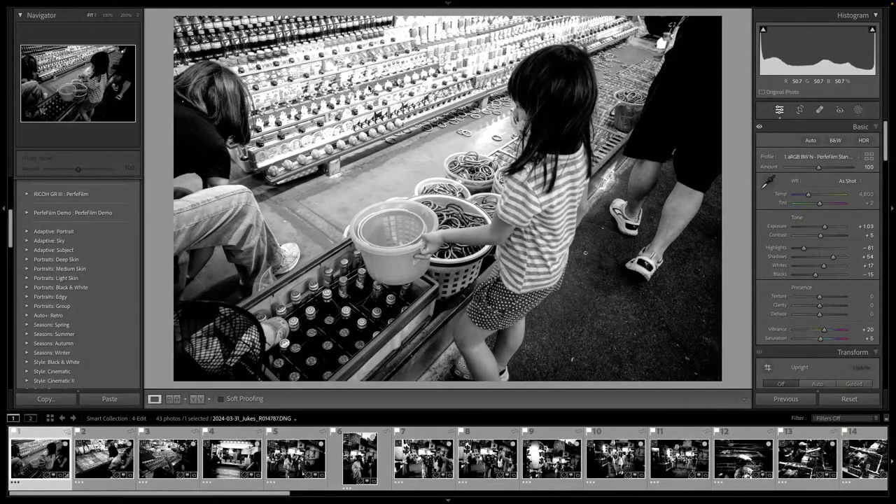
Set the striped-shirt girl photo's Texture to +28, Clarity to +19 and Highlights to -76
key(equal)
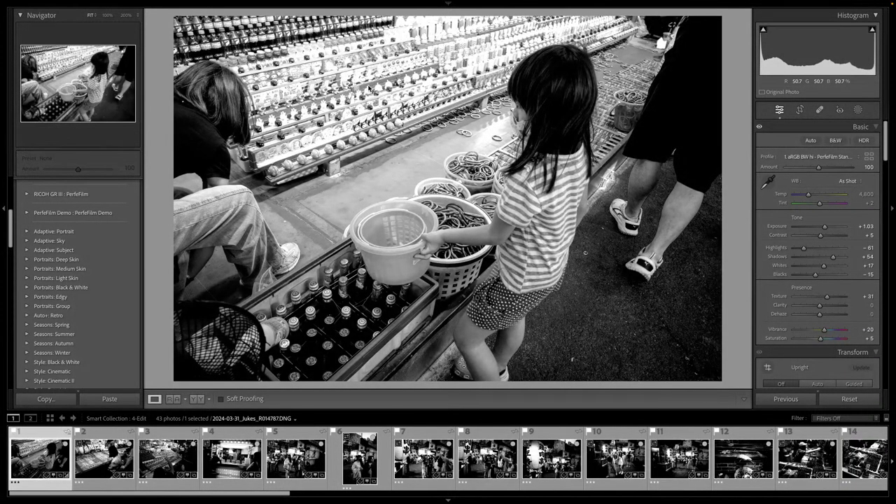
key(equal)
key(equal)
key(equal)
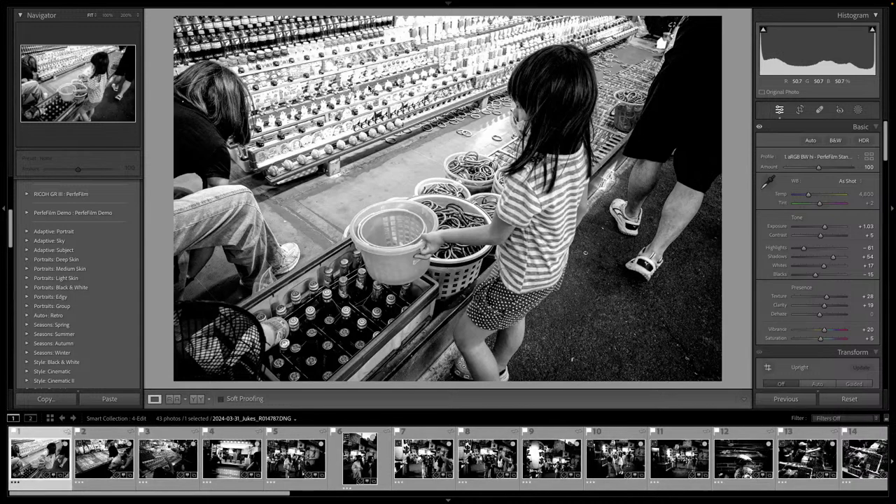
key(minus)
key(minus)
key(minus)
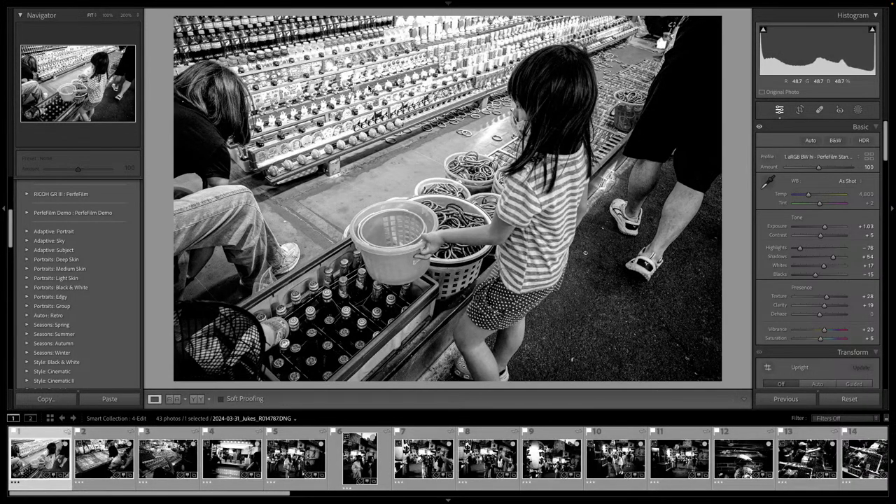
Mark the photo of the striped-shirt girl with the basket as finished
key(8)
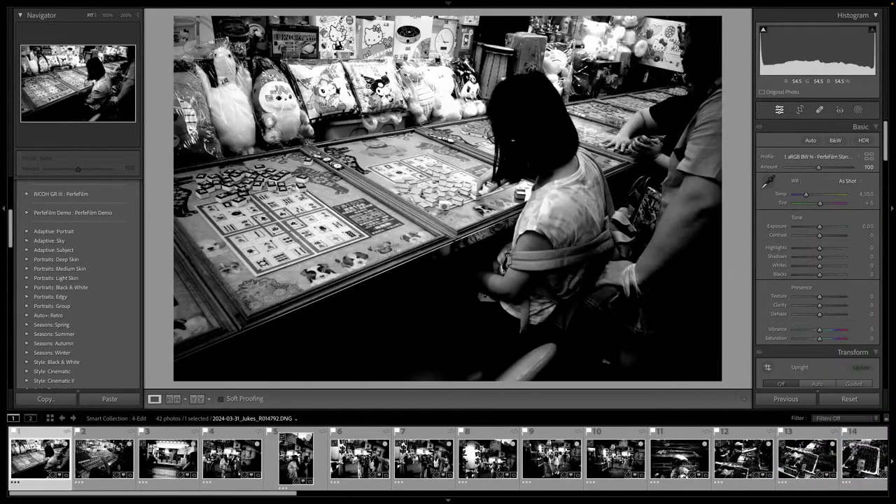
Auto-tone the photo of the girl at the tile game table and set its profile to 1 aRGB Pos - PerfeFilm Standard
key(ctrl+u)
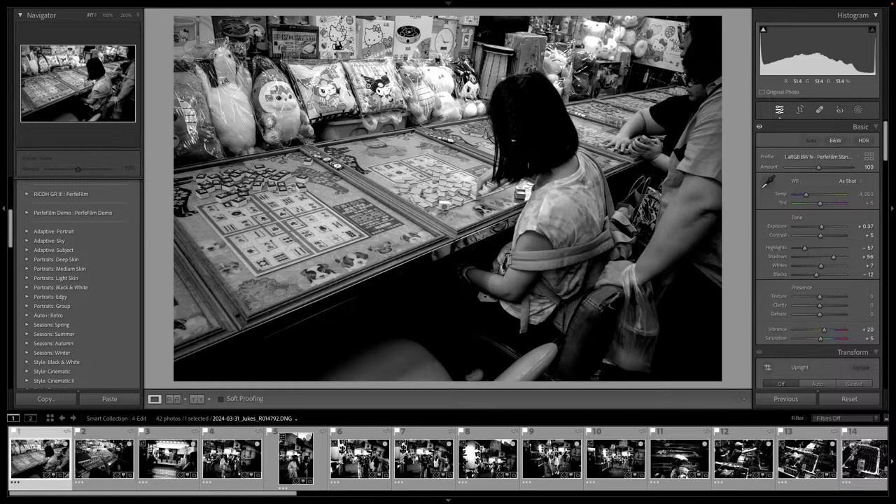
click(818, 156)
click(818, 165)
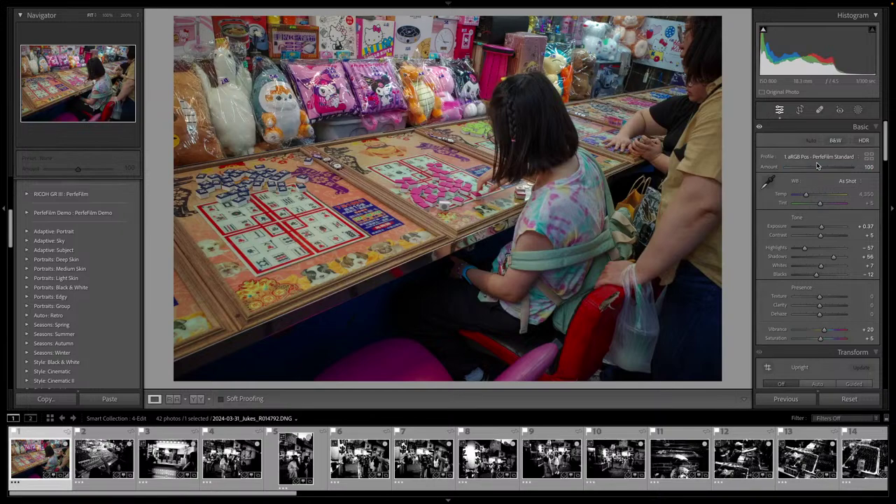
Set the tile game photo's Texture to +48 and its Exposure to +0.87
key(plus)
key(plus)
key(plus)
key(plus)
key(plus)
key(plus)
key(plus)
key(plus)
key(plus)
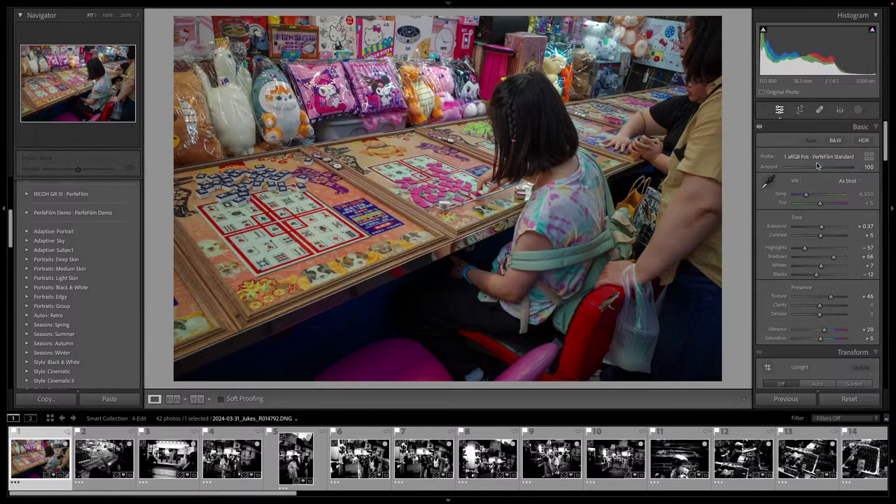
key(plus)
key(plus)
key(plus)
key(equal)
key(equal)
key(equal)
key(equal)
key(equal)
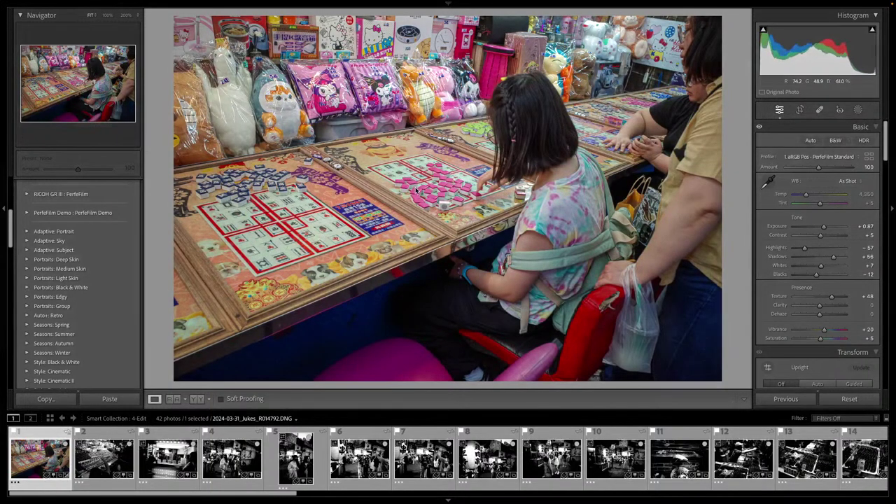
Raise the tile game photo's Texture to +64 and Clarity to +25, and mark it as finished
key(ctrl+z)
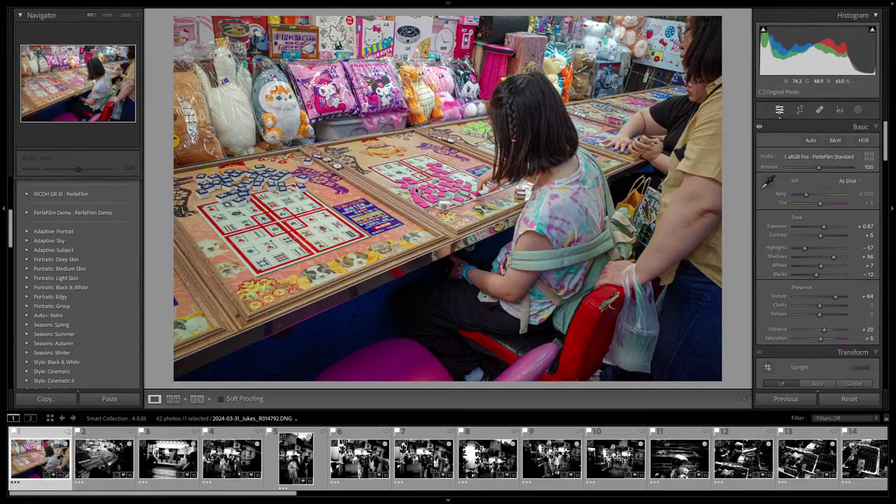
key(ctrl+z)
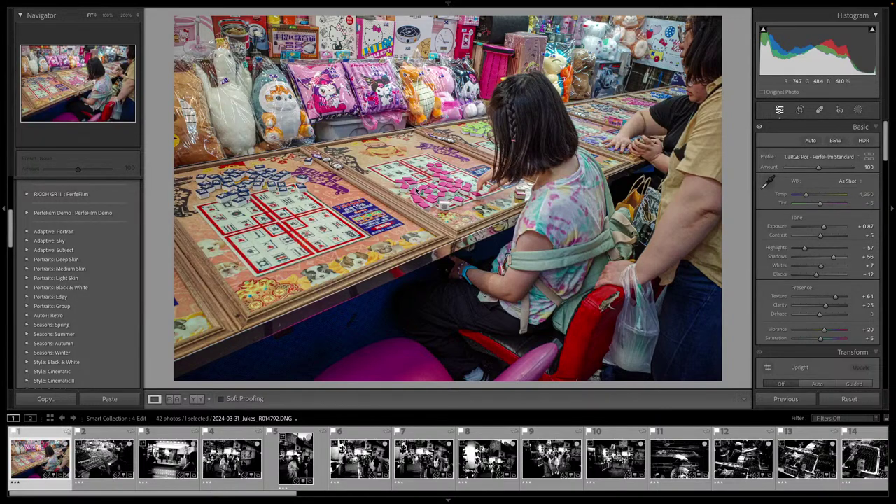
key(8)
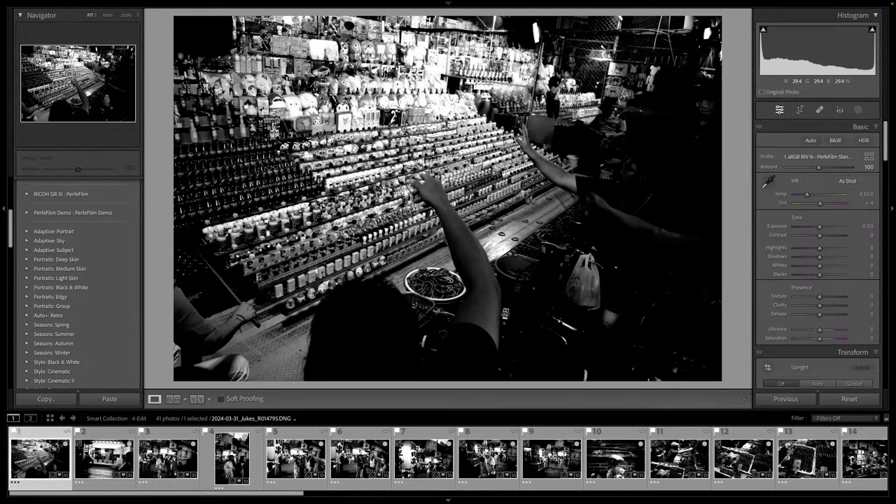
Auto-tone the photo of the raised arms in front of the prize shelves
key(ctrl+u)
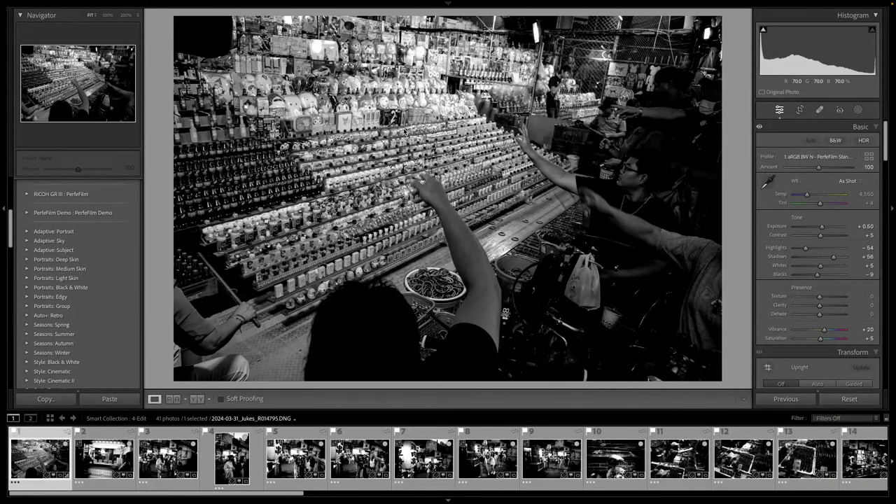
key(super+Tab)
key(super+Tab)
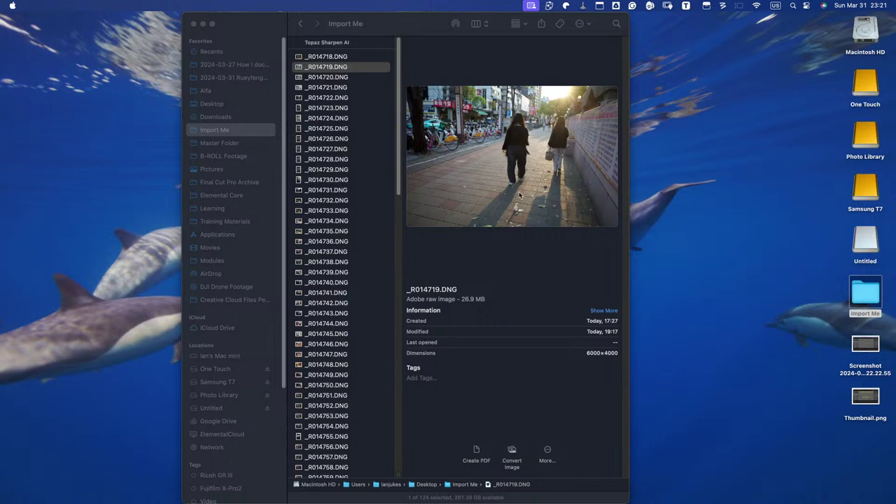
key(super+Tab)
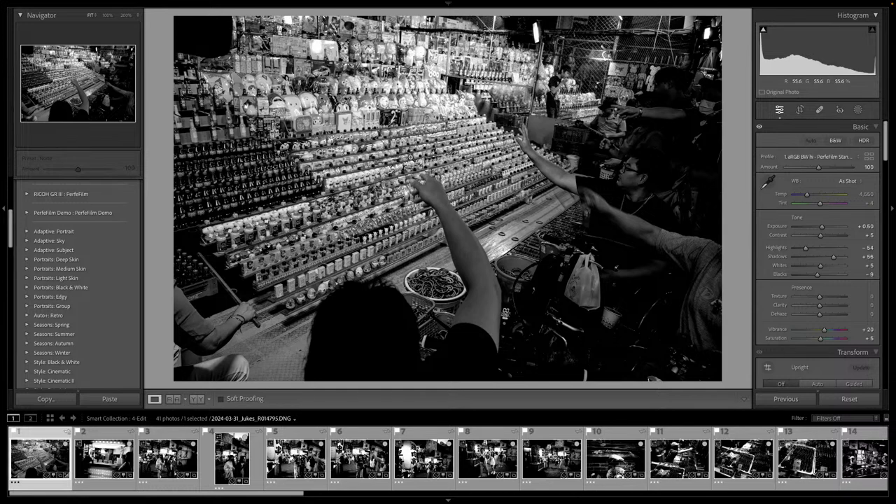
Collapse the Status set inside the 0-Workflow collections in the Library, and return to developing the raised-arms photo
key(e)
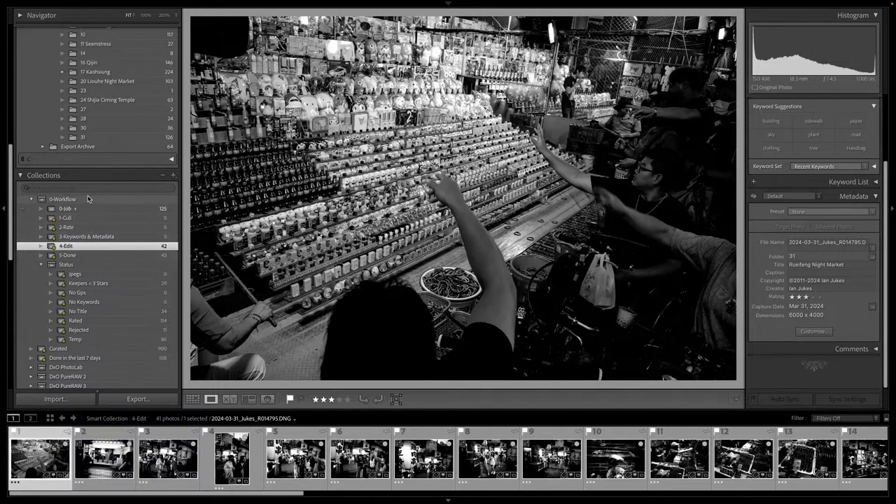
click(41, 264)
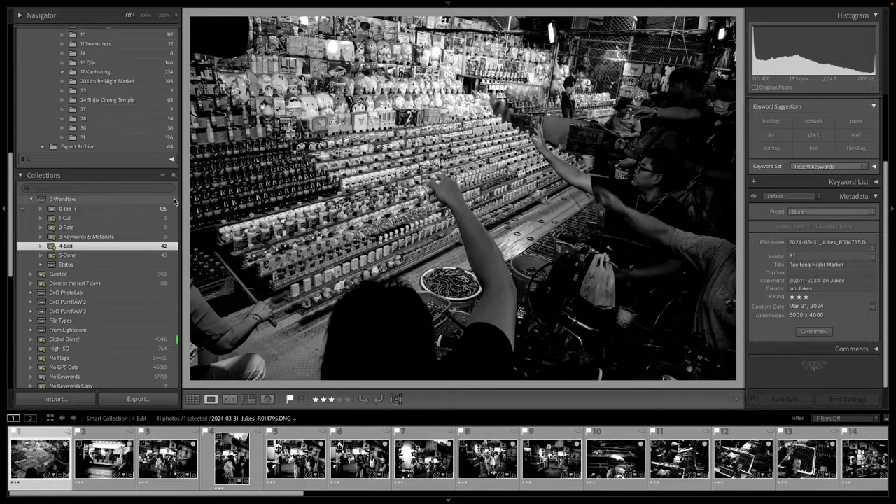
key(d)
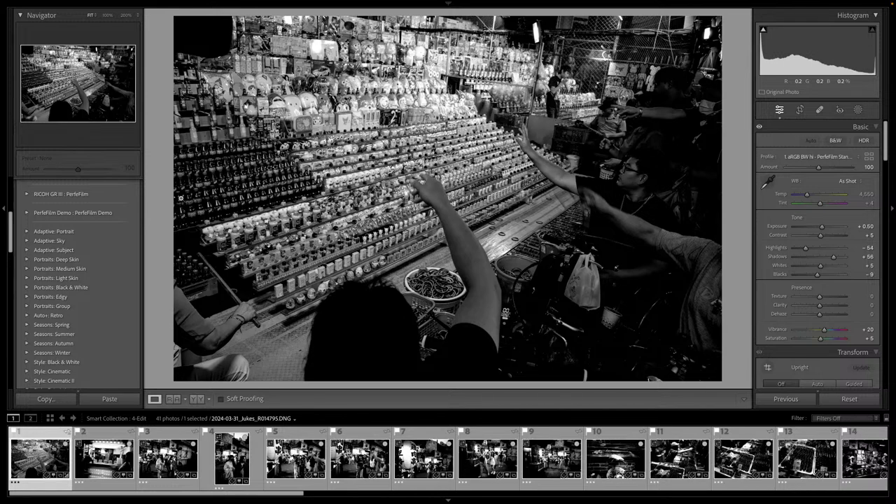
Set the raised-arms photo's profile to 1 aRGB Pos - PerfeFilm Standard and its Exposure to +1.00
key(equal)
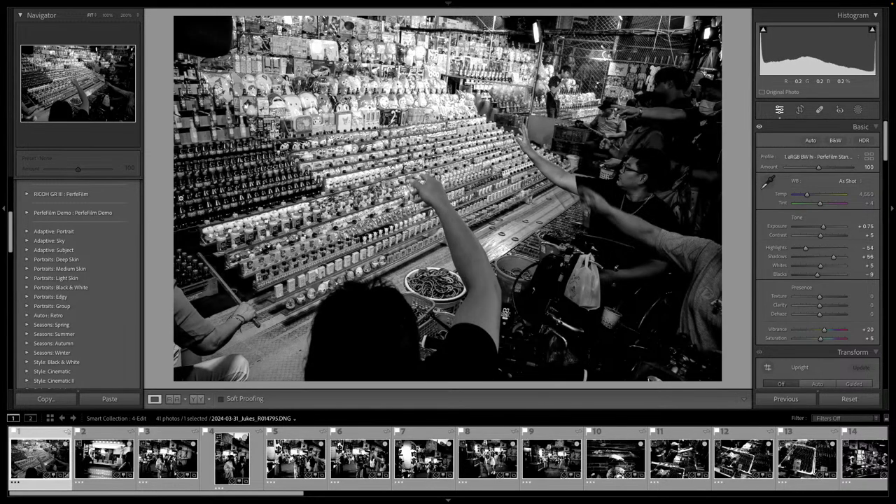
click(795, 156)
click(795, 166)
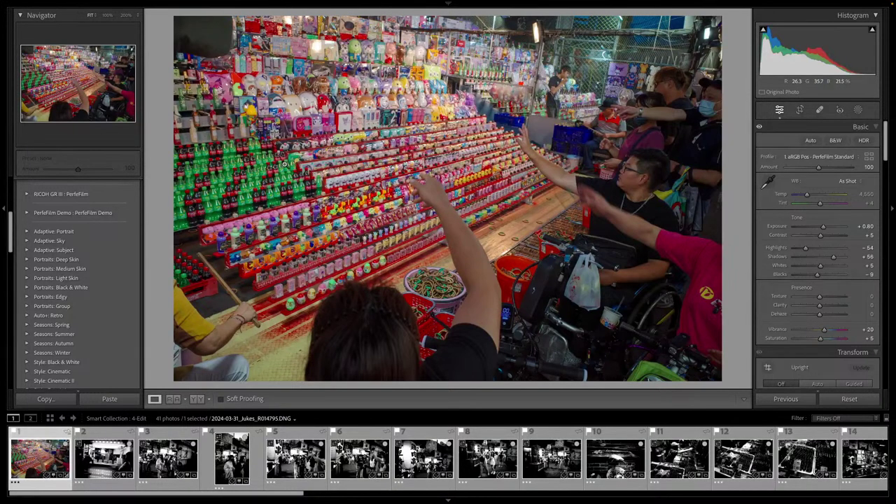
key(equal)
key(equal)
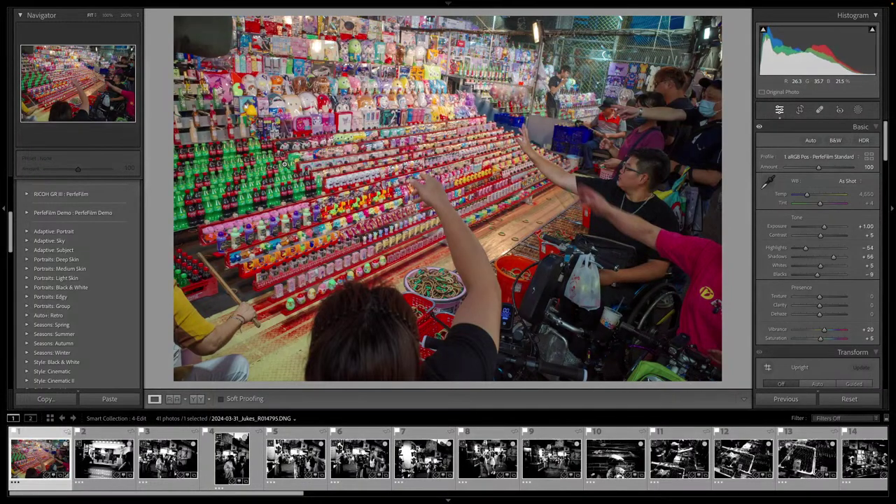
Set the raised-arms photo's Texture to +18 and Clarity to +39, and mark it as finished
key(equal)
key(equal)
key(equal)
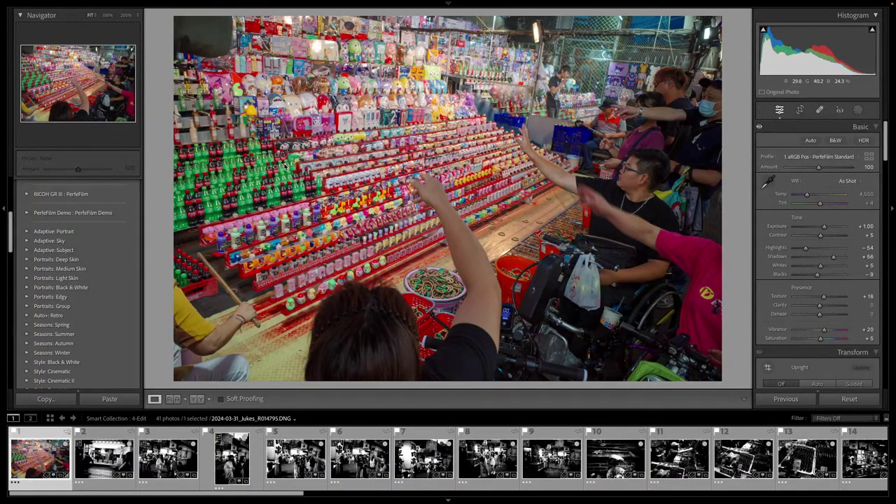
key(equal)
key(equal)
key(equal)
key(equal)
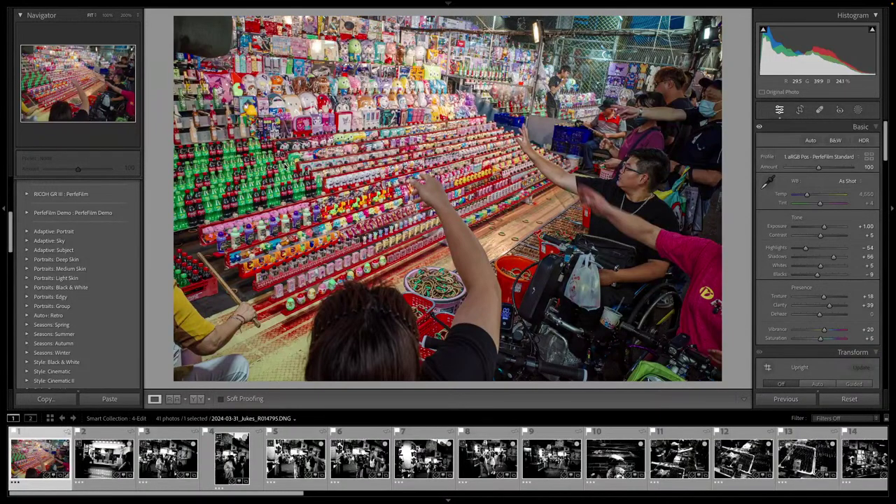
key(8)
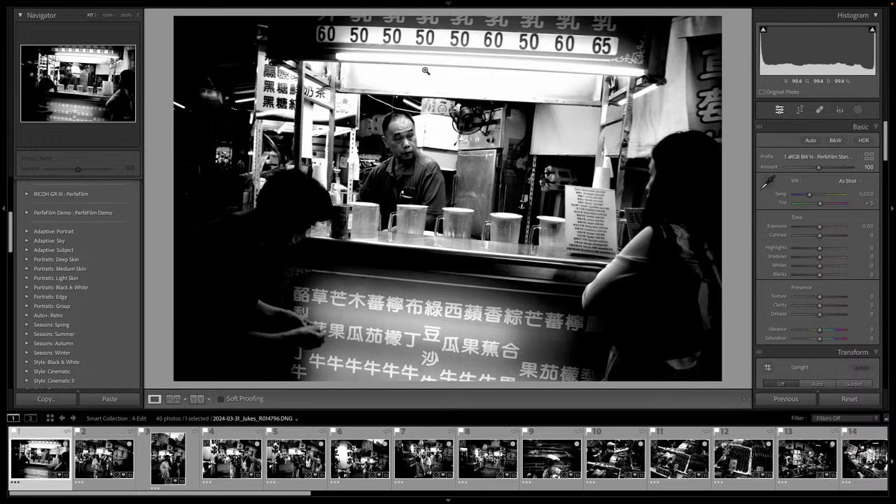
Apply Auto Upright correction to the drink stall photo and crop it tighter around the vendor and his two customers
click(813, 383)
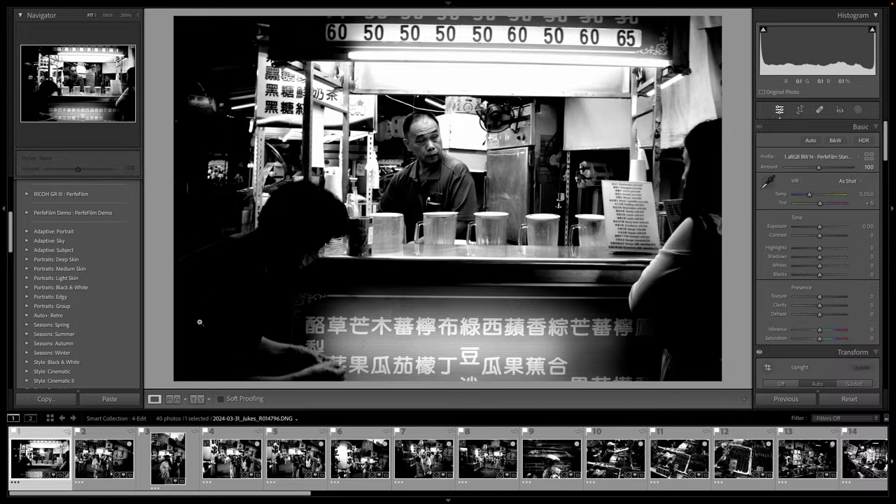
key(r)
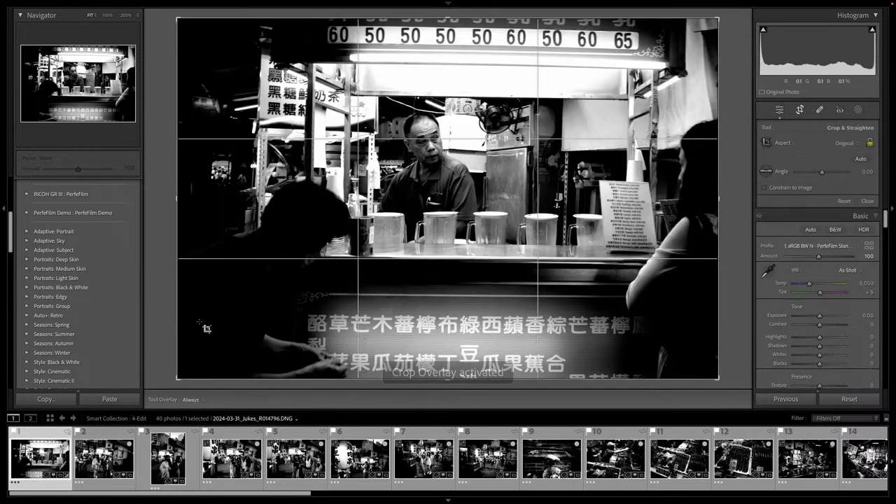
scroll(200, 322, down, 5)
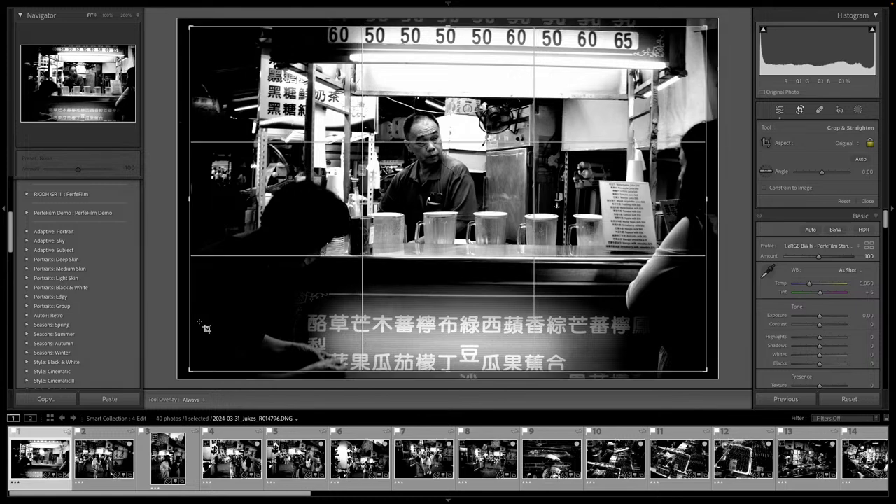
drag(196, 342, 227, 342)
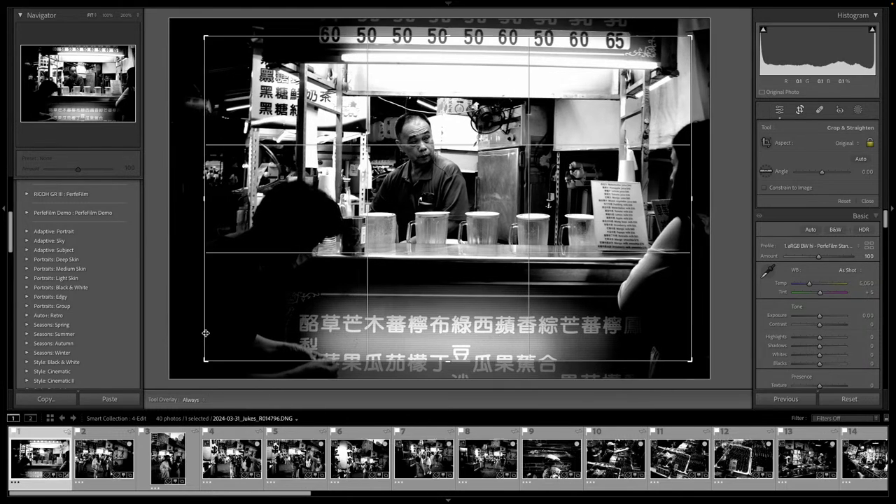
drag(268, 287, 236, 304)
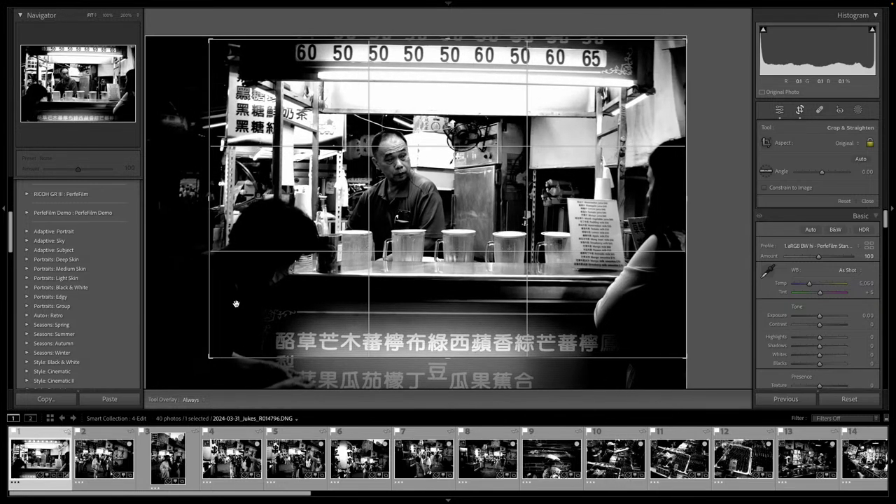
key(d)
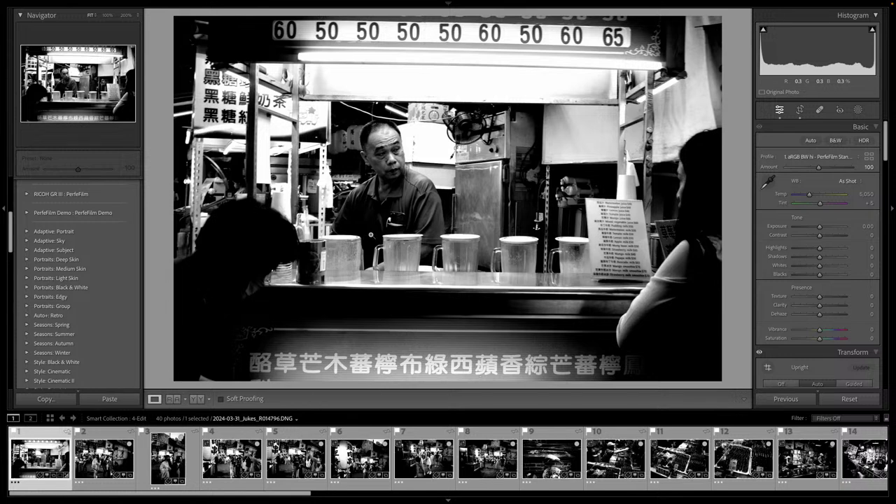
Auto-tone the drink stall photo and raise its Shadows to +80
key(ctrl+u)
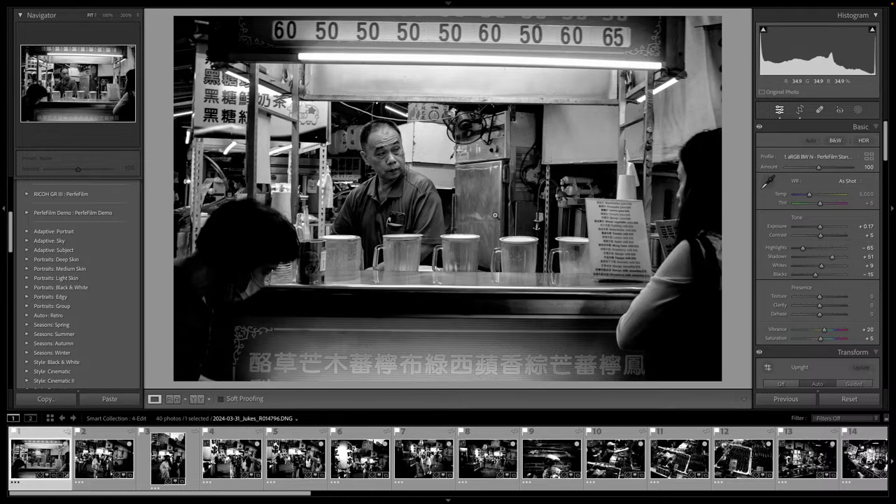
key(equal)
key(equal)
key(equal)
key(equal)
key(equal)
key(equal)
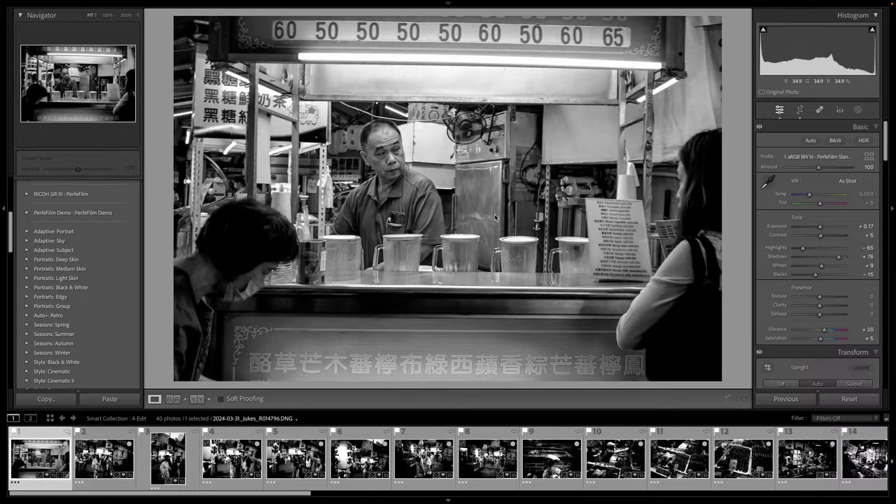
key(equal)
Set the drink stall photo's Texture to +34 and Clarity to +16
key(equal)
key(equal)
key(equal)
key(equal)
key(equal)
key(equal)
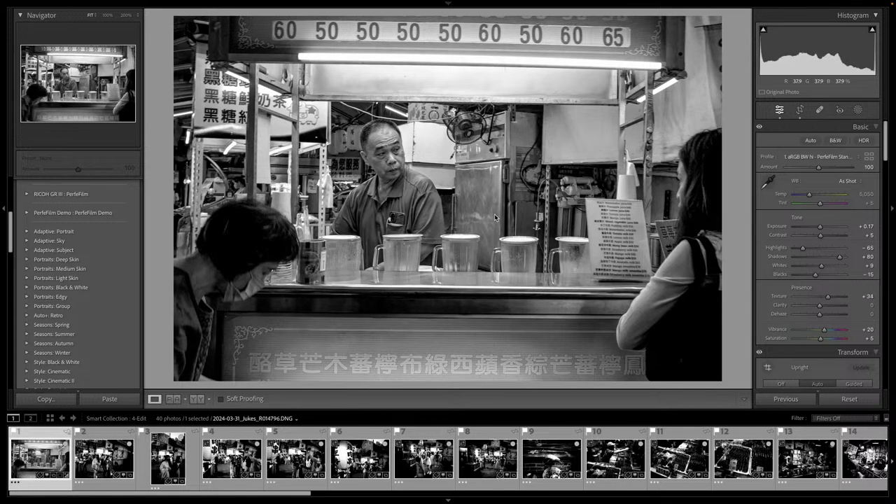
key(period)
key(equal)
key(equal)
key(equal)
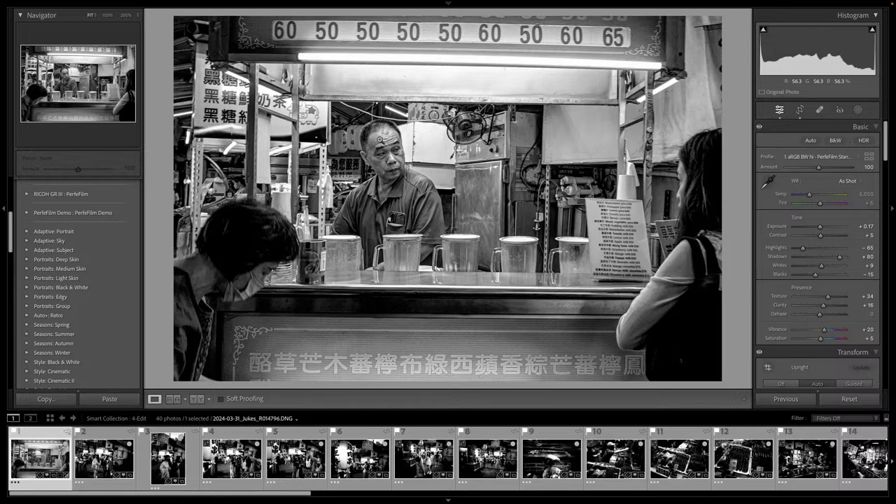
Set the drink stall photo's post-crop vignette Amount to -18
key(super+8)
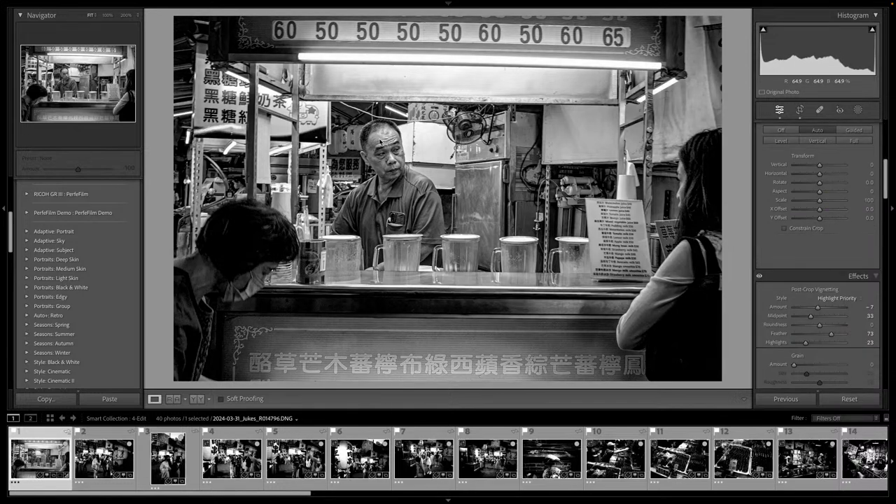
key(minus)
key(minus)
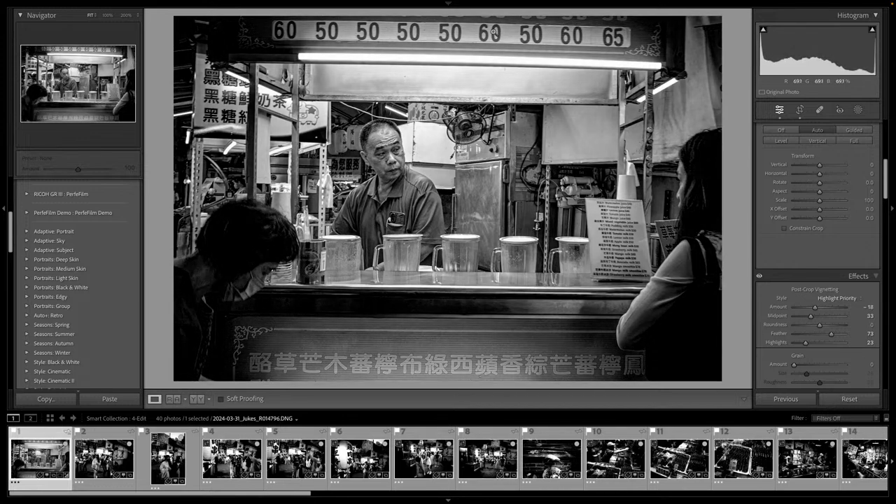
Try stronger vignette Amounts down to -24 on the drink stall photo, and undo them
key(minus)
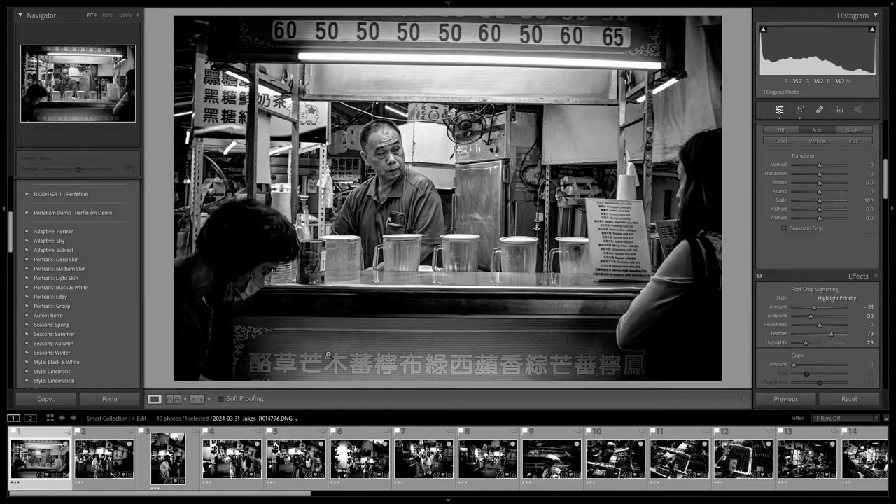
key(minus)
key(minus)
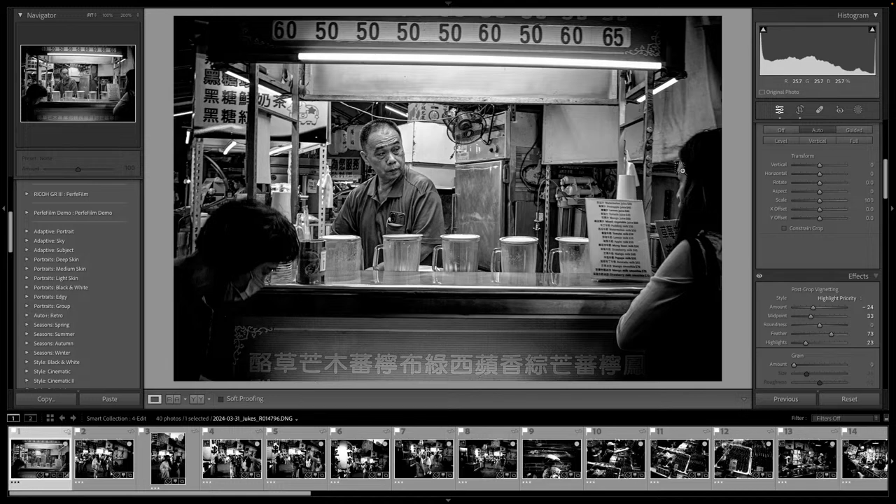
key(ctrl+z)
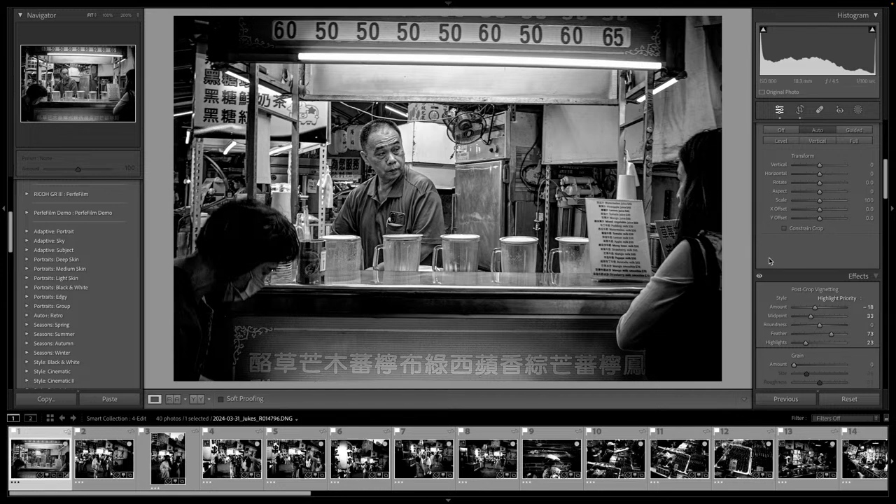
Reset all post-crop vignetting settings on the drink stall photo
scroll(844, 359, down, 2)
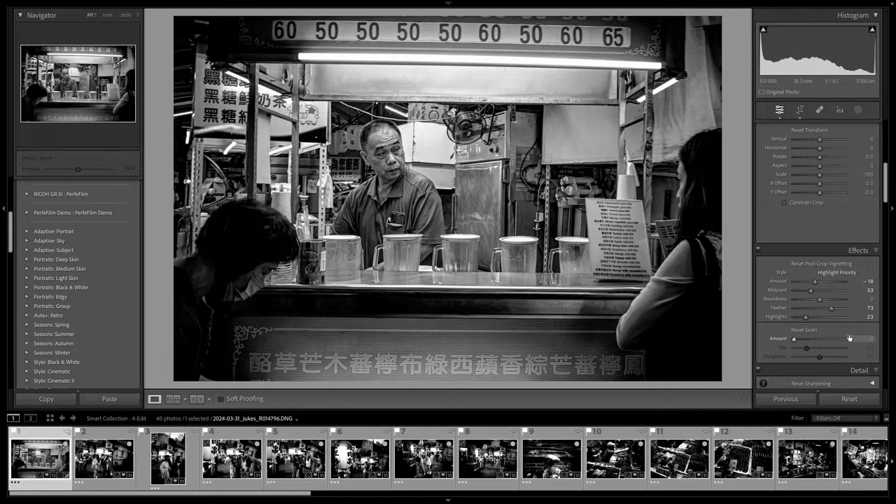
key(alt)
alt+click(813, 265)
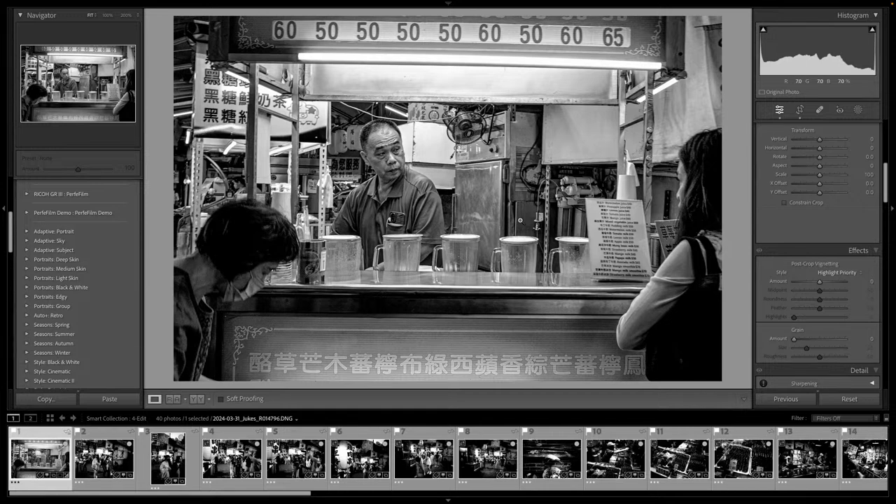
Add a wide radial gradient mask over the vendor, jugs and counter, reaching the standing customer, with Feather at 22
key(shift+m)
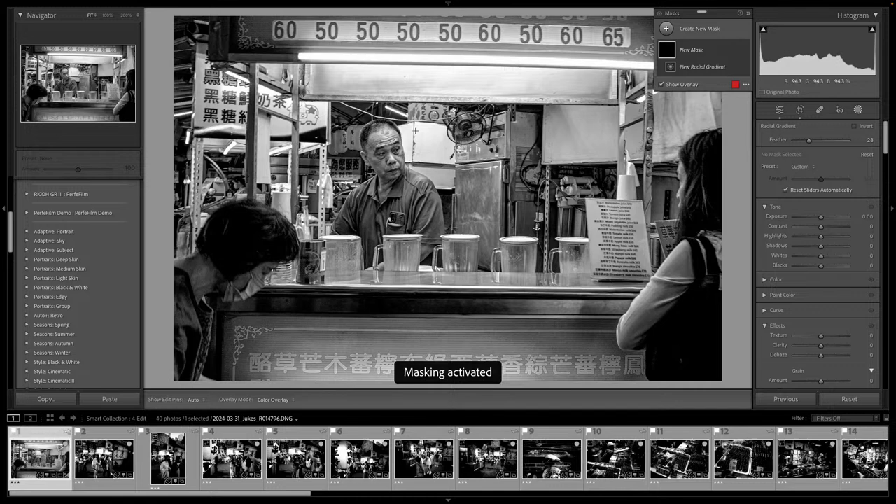
drag(356, 141, 455, 212)
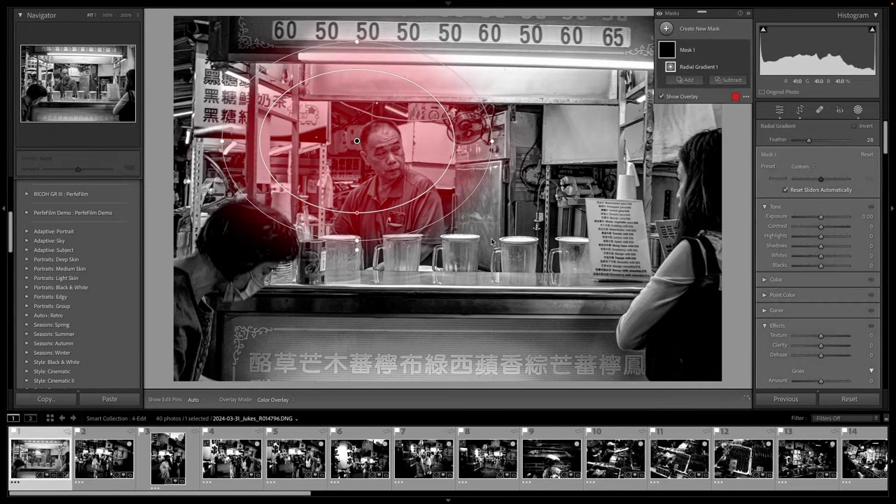
drag(370, 141, 451, 175)
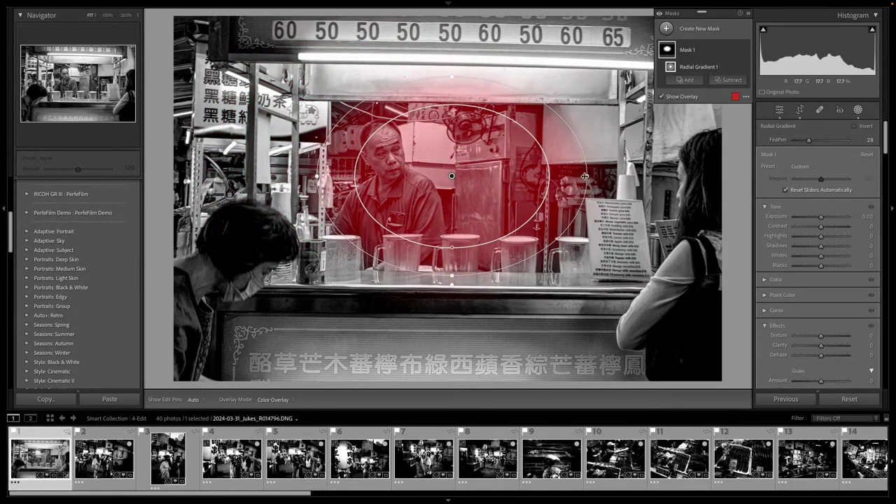
drag(587, 175, 715, 175)
drag(452, 175, 520, 190)
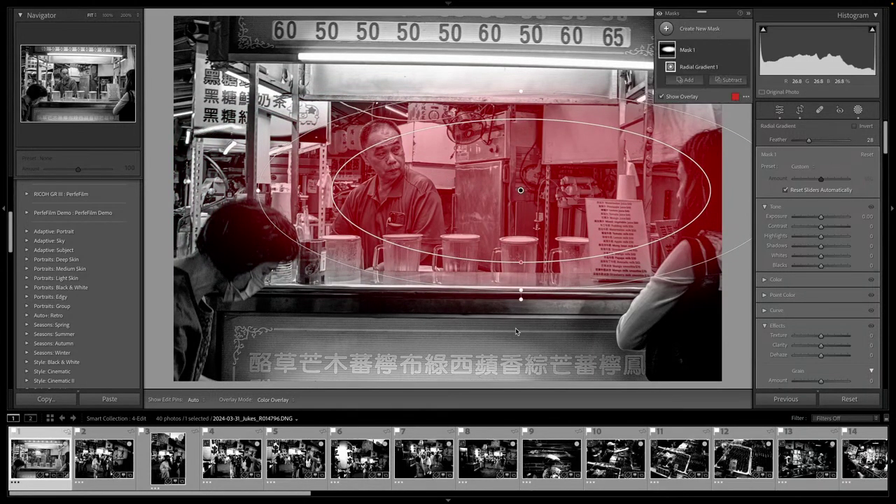
drag(520, 298, 516, 299)
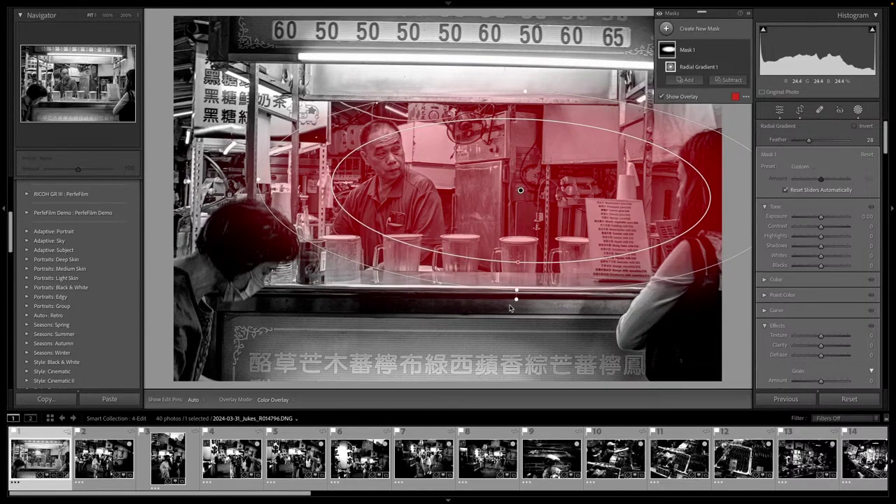
drag(517, 263, 516, 348)
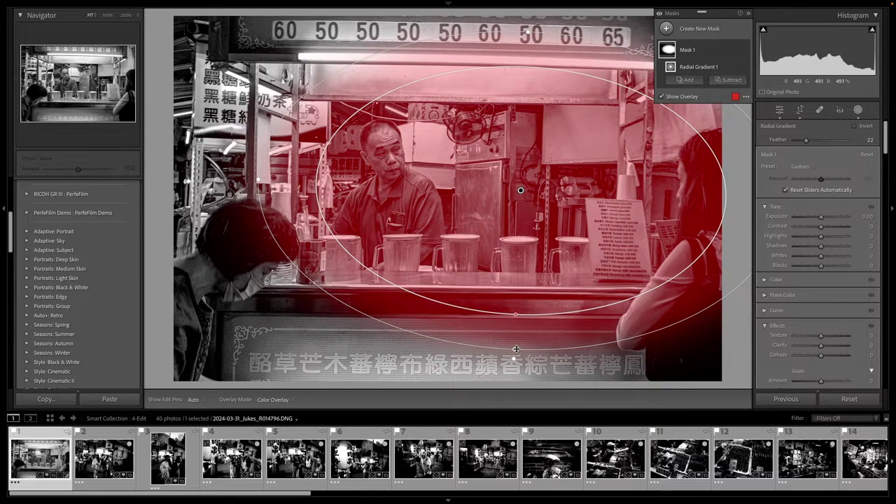
Invert the radial mask, lower its Exposure to -0.85 to darken the surroundings, and leave masking
key(apostrophe)
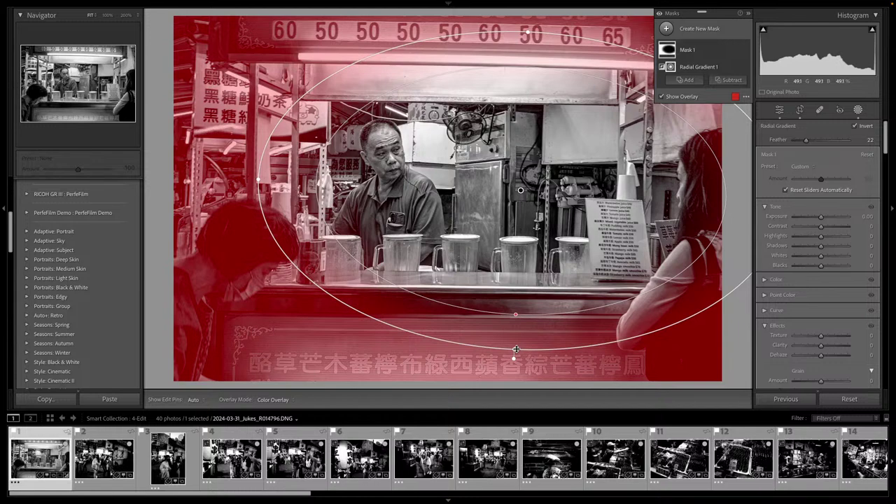
key(minus)
key(minus)
key(minus)
key(minus)
key(minus)
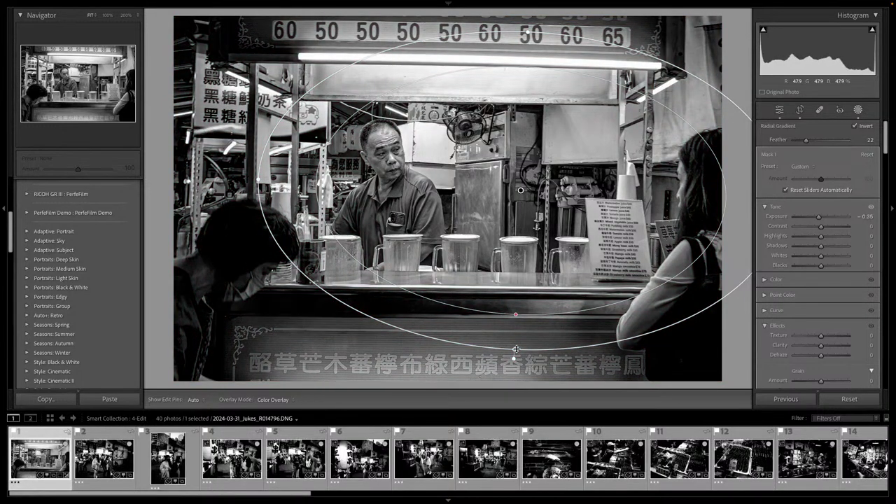
key(minus)
key(minus)
key(minus)
key(minus)
key(minus)
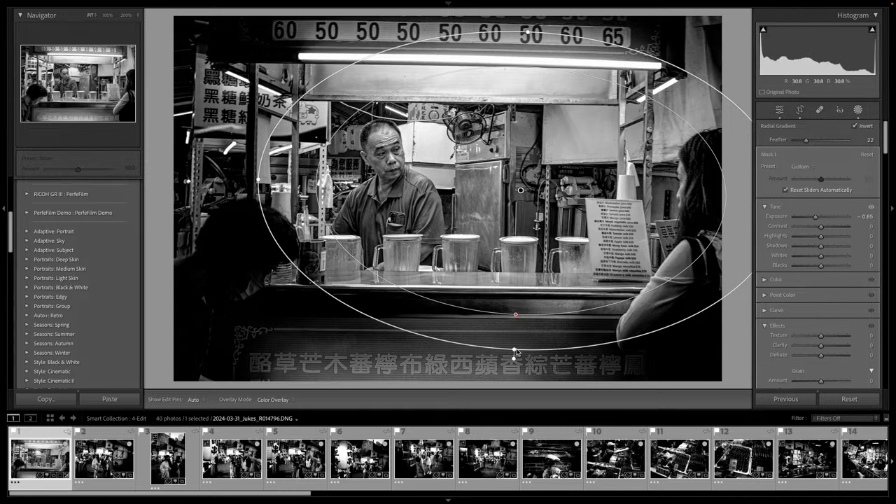
key(equal)
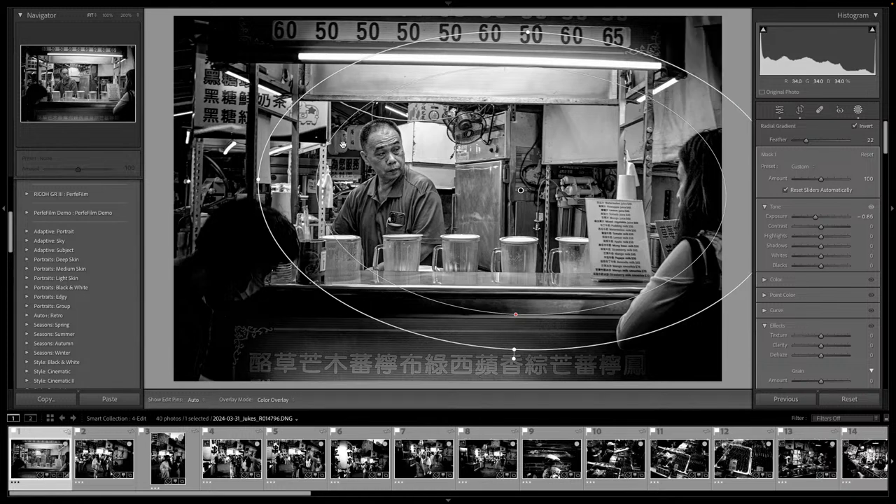
key(Escape)
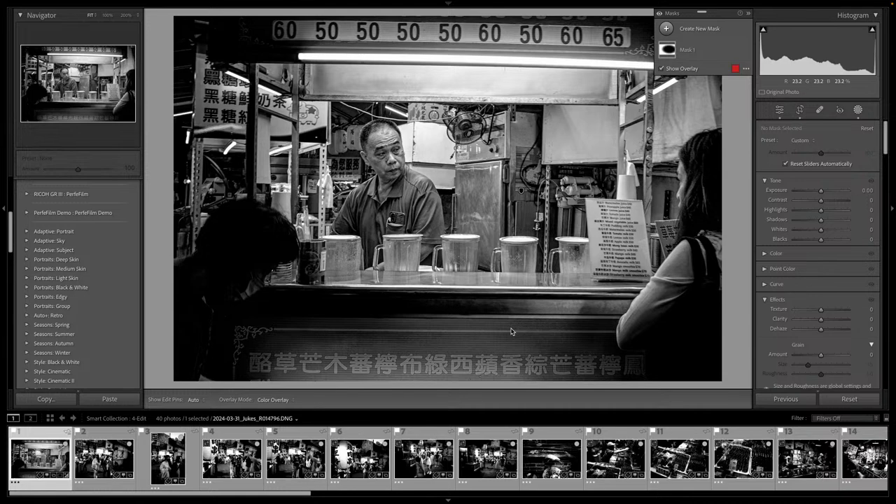
key(d)
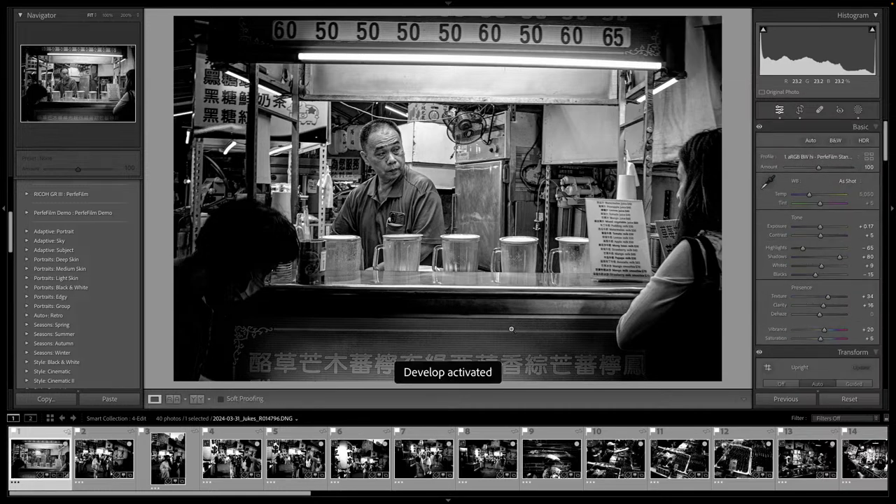
Add a linear gradient mask from the photo's bottom edge up to the jugs, set its Exposure to -0.66, and leave masking
key(shift+w)
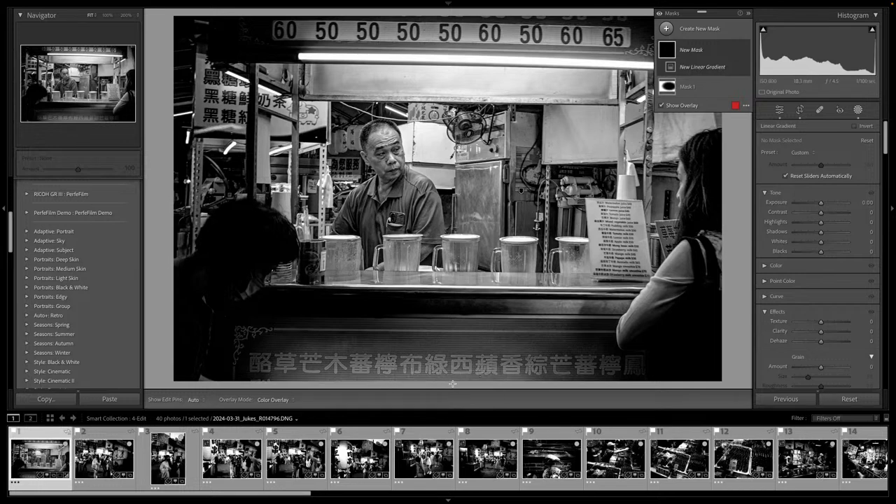
drag(454, 384, 454, 264)
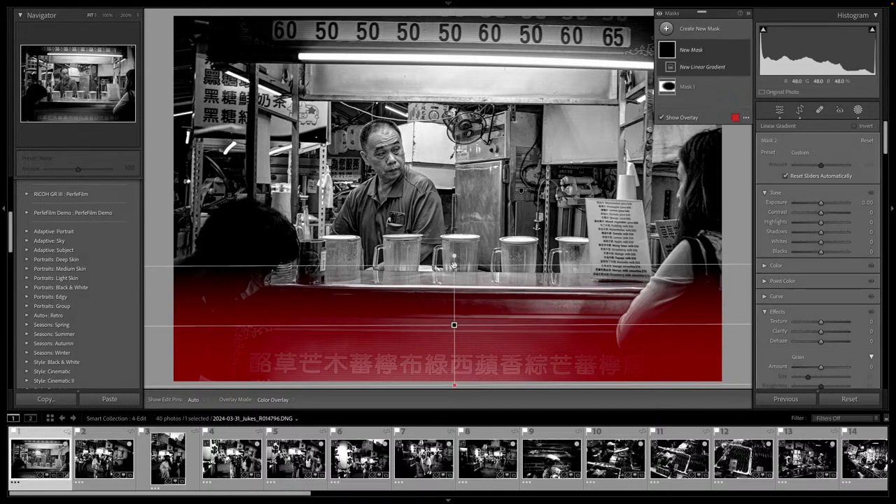
key(shift+minus)
key(shift+minus)
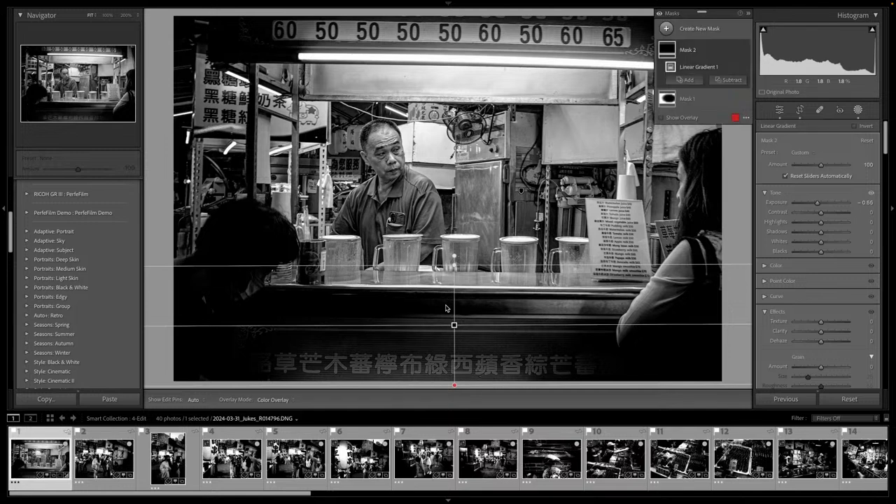
key(Escape)
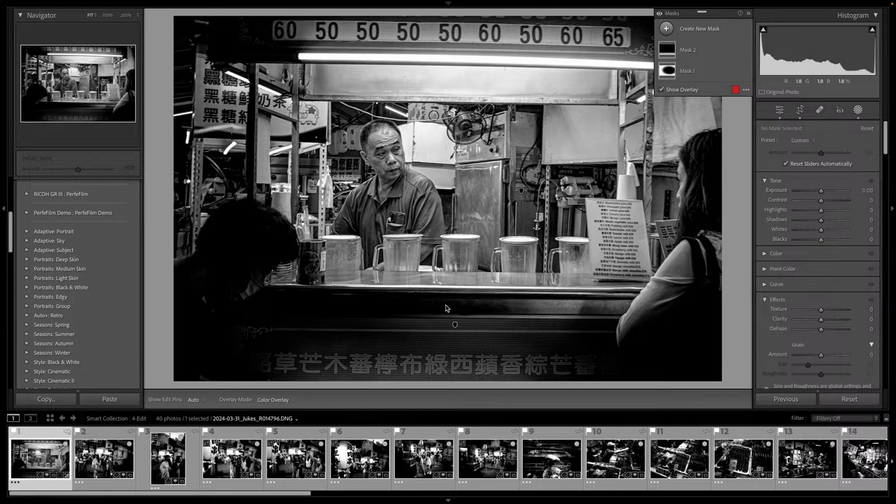
key(d)
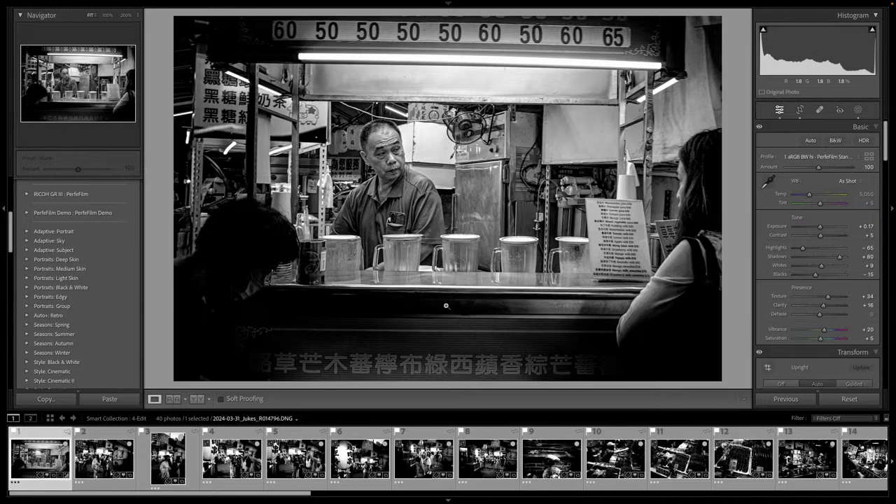
Compare the drink stall photo's before and after versions, ending on the edited one
key(backslash)
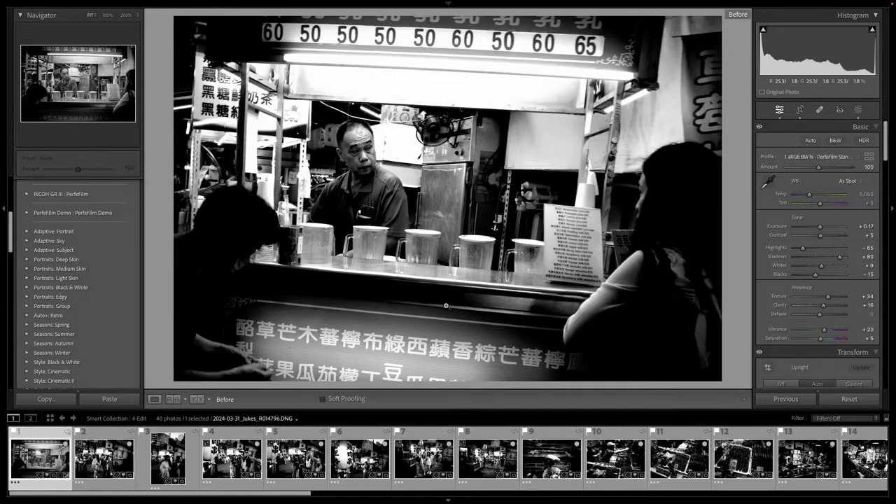
key(backslash)
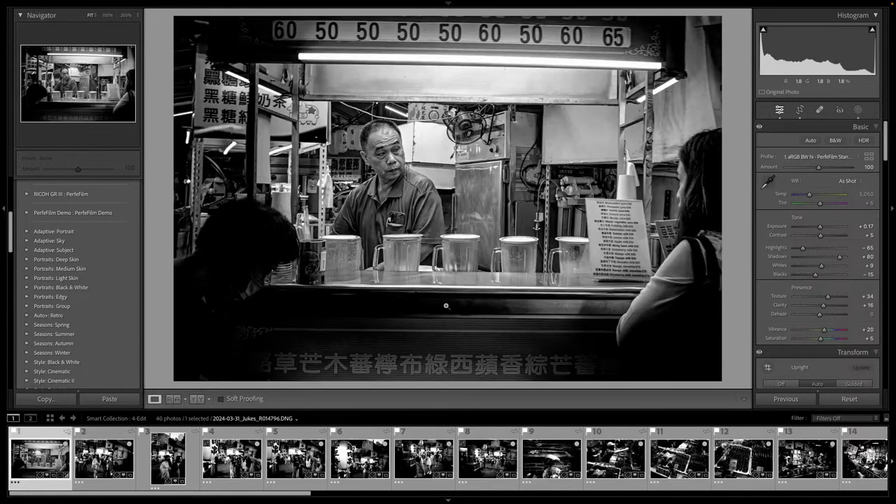
key(backslash)
key(backslash)
key(backslash)
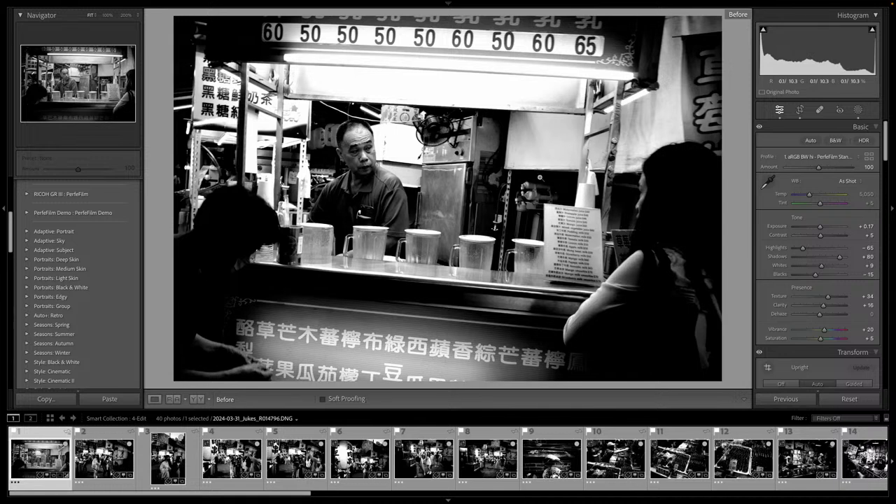
key(Delete)
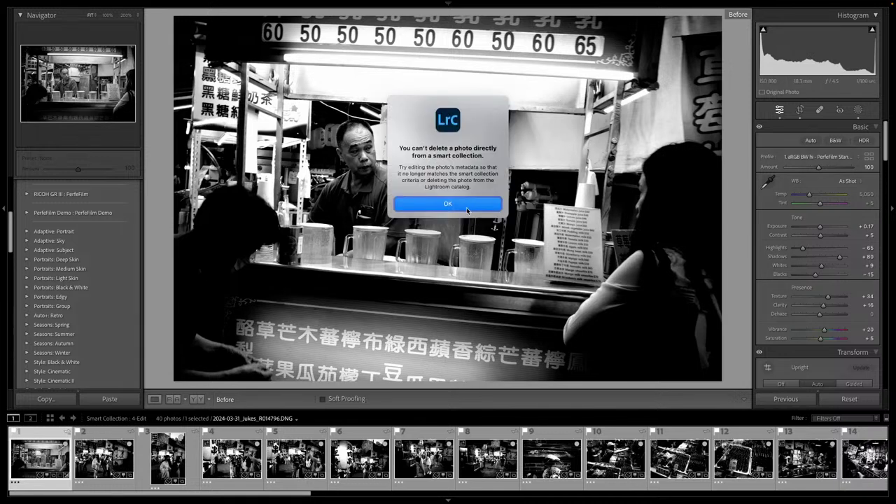
click(466, 209)
key(backslash)
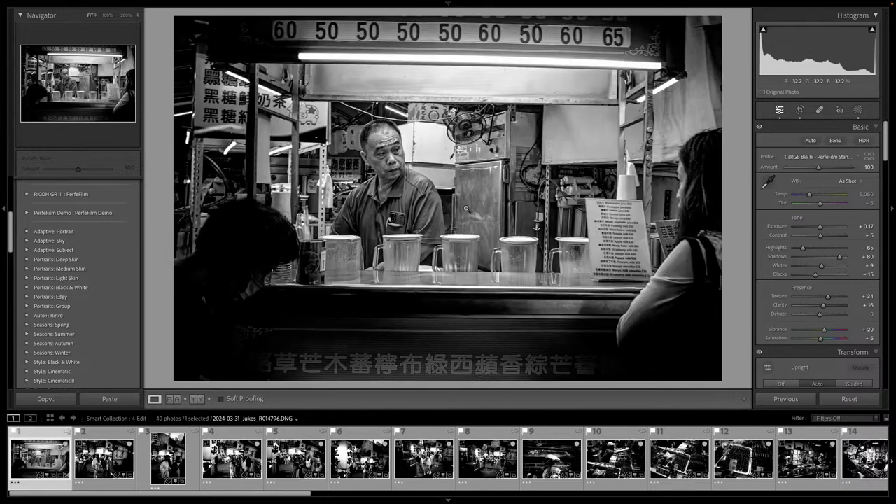
Raise the drink stall photo's Whites to +48 and mark the photo finished with its color label
key(equal)
key(equal)
key(equal)
key(equal)
key(equal)
key(equal)
key(equal)
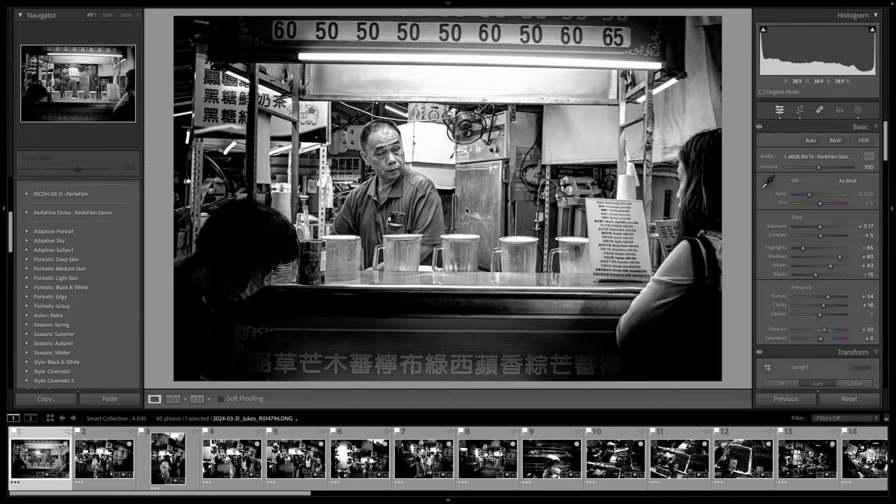
key(equal)
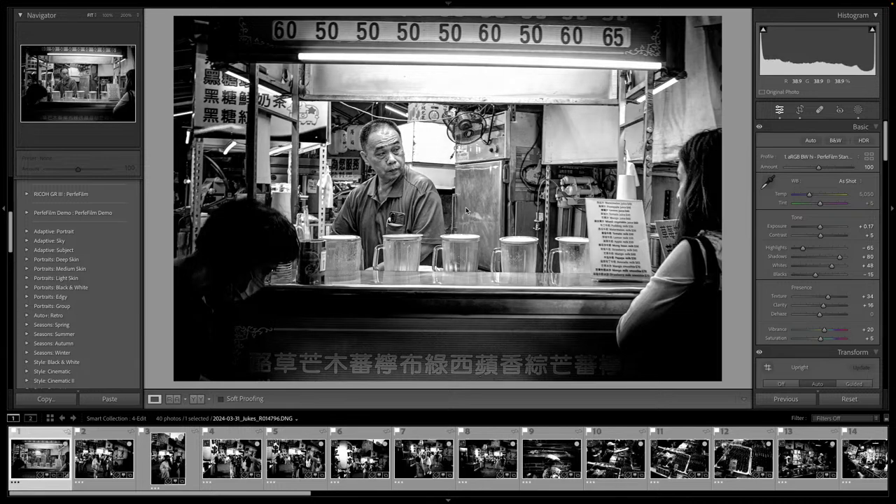
key(8)
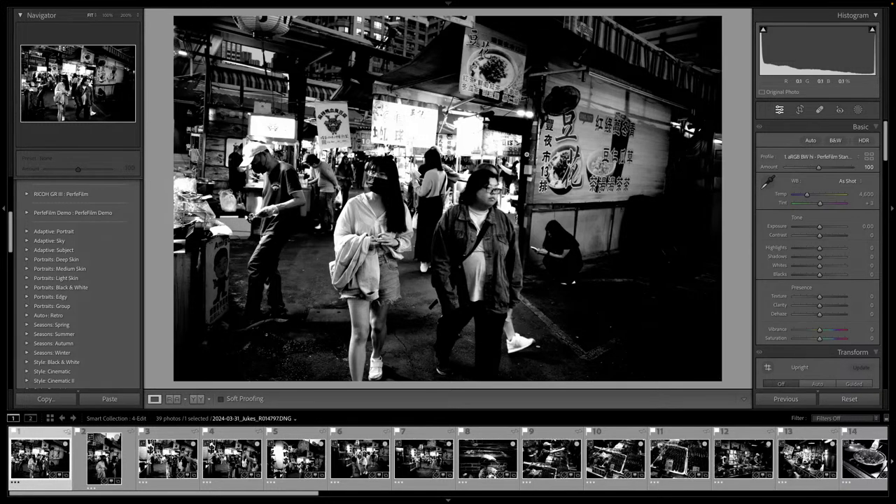
Auto-tone the photo of two women walking through the market and tighten a 1x1 crop around the man in the cap and the masked woman
key(ctrl+u)
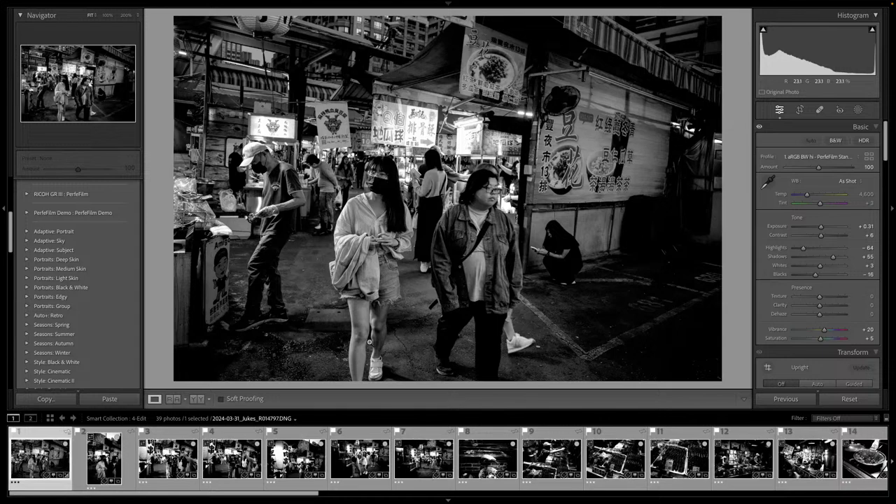
key(r)
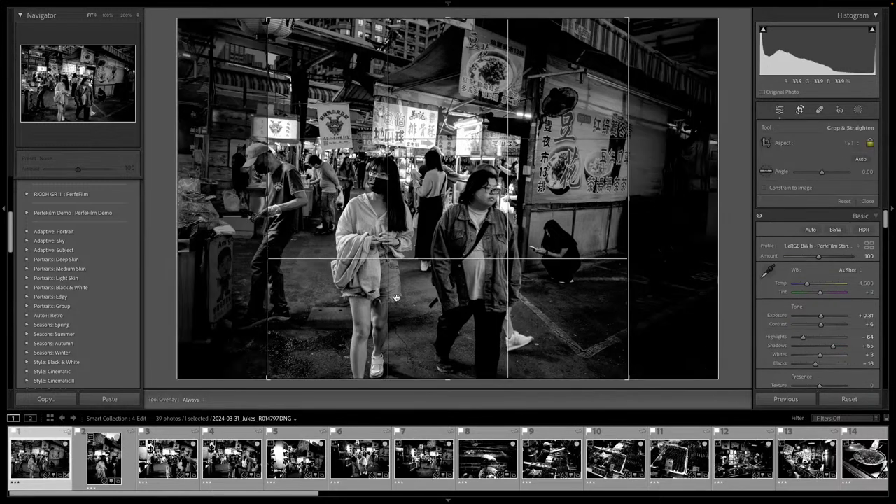
scroll(396, 298, down, 5)
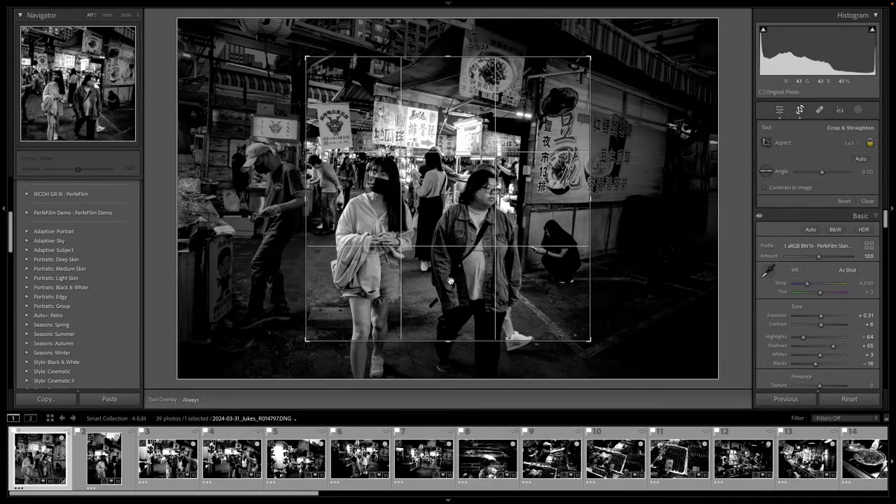
scroll(451, 280, down, 3)
drag(462, 238, 589, 219)
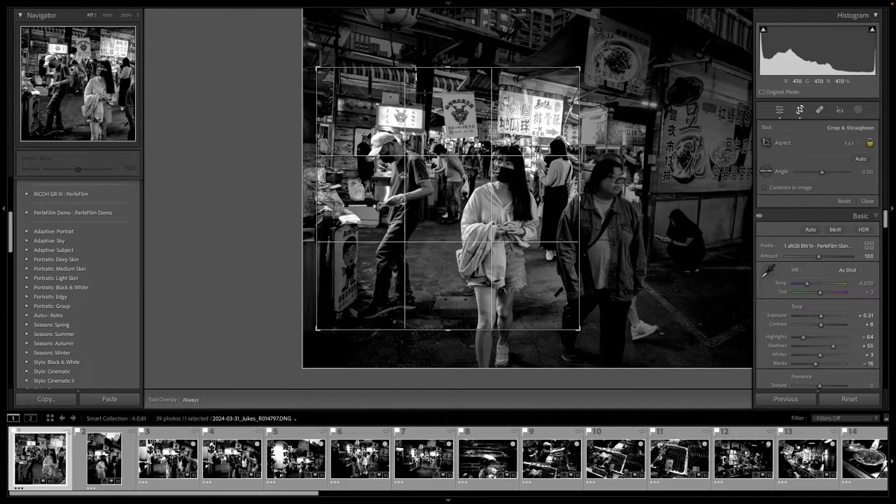
scroll(519, 112, down, 3)
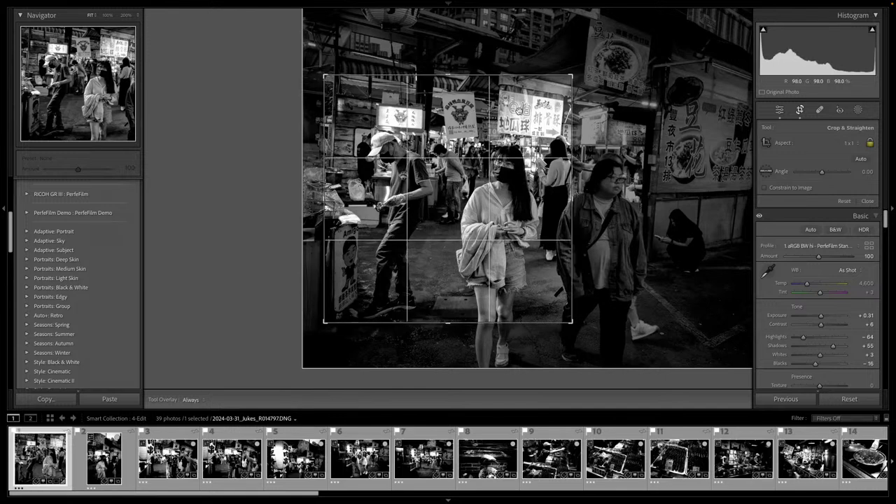
scroll(519, 111, down, 1)
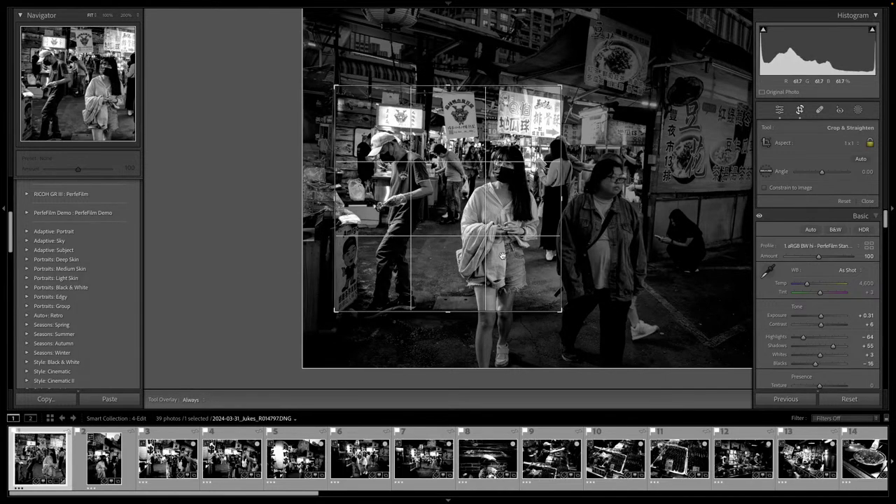
Loosen the 1x1 crop slightly around the man in the cap and the masked woman, and apply it
scroll(495, 312, up, 1)
scroll(508, 313, down, 1)
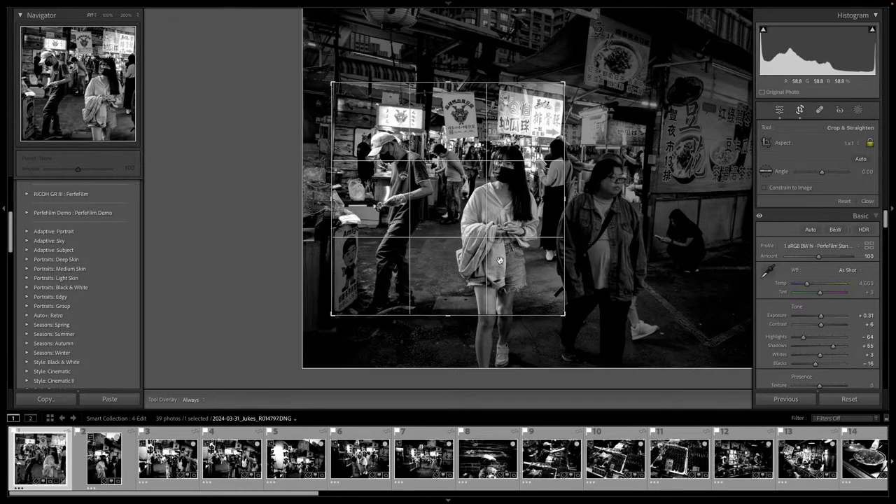
drag(503, 263, 523, 278)
scroll(495, 257, up, 2)
scroll(495, 257, down, 2)
scroll(492, 233, up, 2)
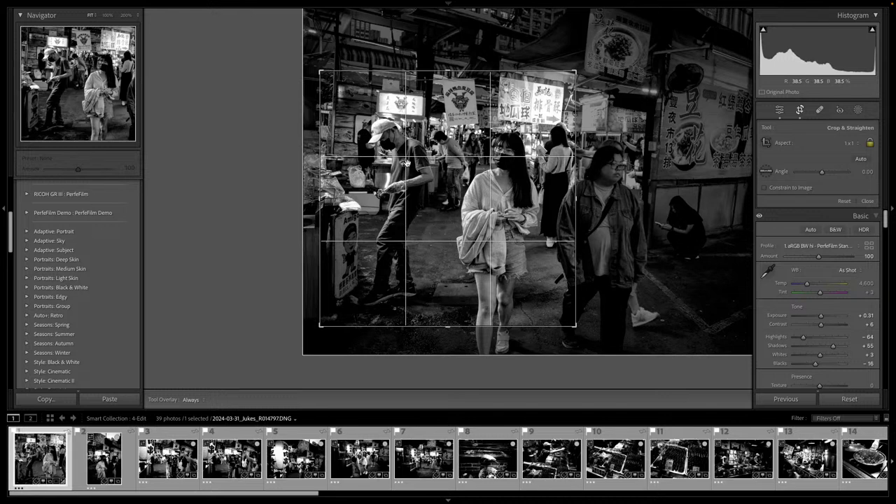
key(d)
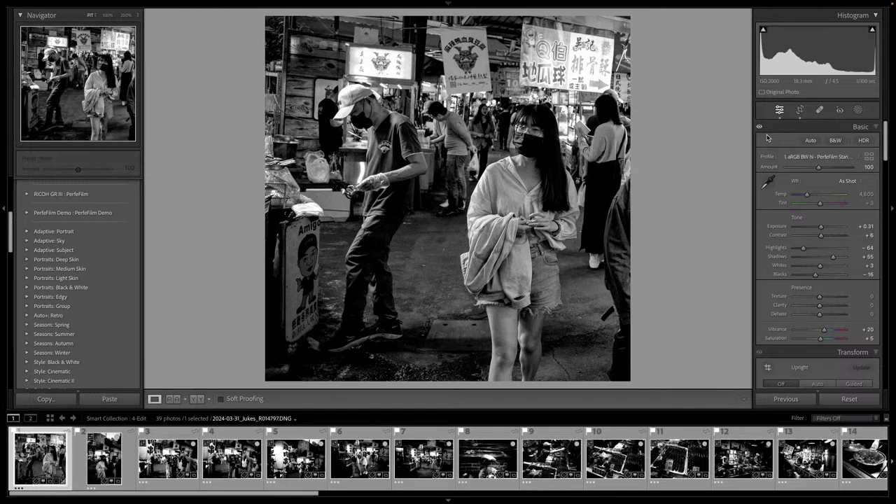
Set the photo's manual Luminance noise reduction to 25
scroll(767, 138, down, 10)
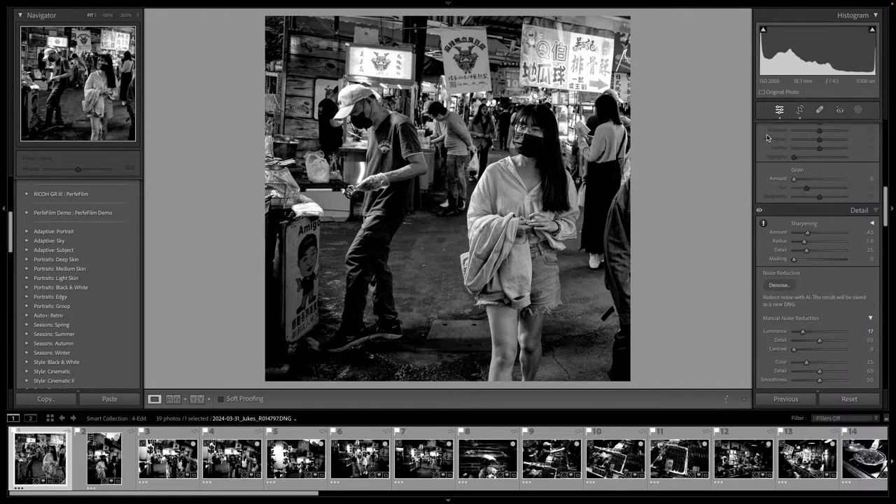
key(equal)
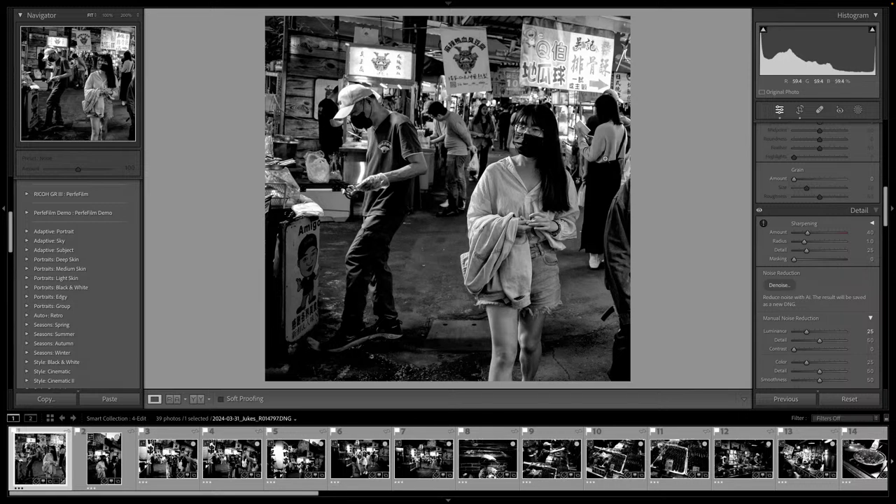
Raise Shadows to +90 and add a Highlight Priority vignette with Amount -11, Midpoint 33, Feather 73 and Highlights 23
scroll(798, 170, up, 3)
scroll(798, 169, up, 3)
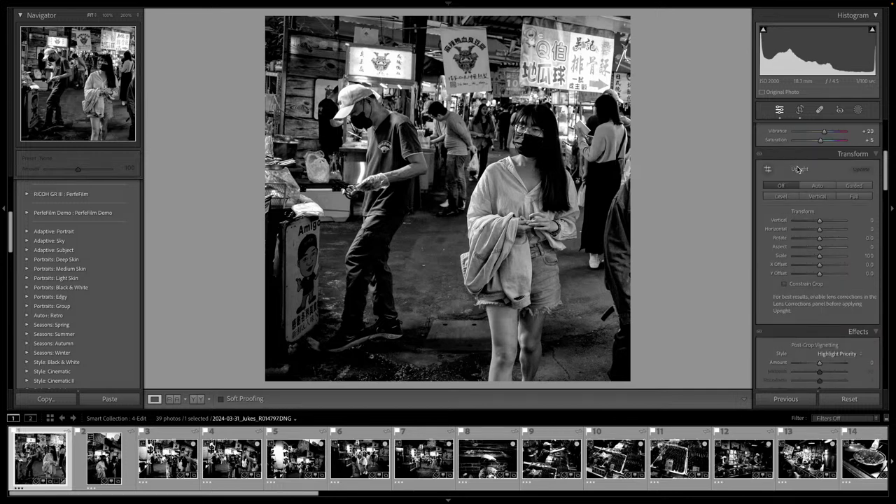
scroll(797, 170, up, 4)
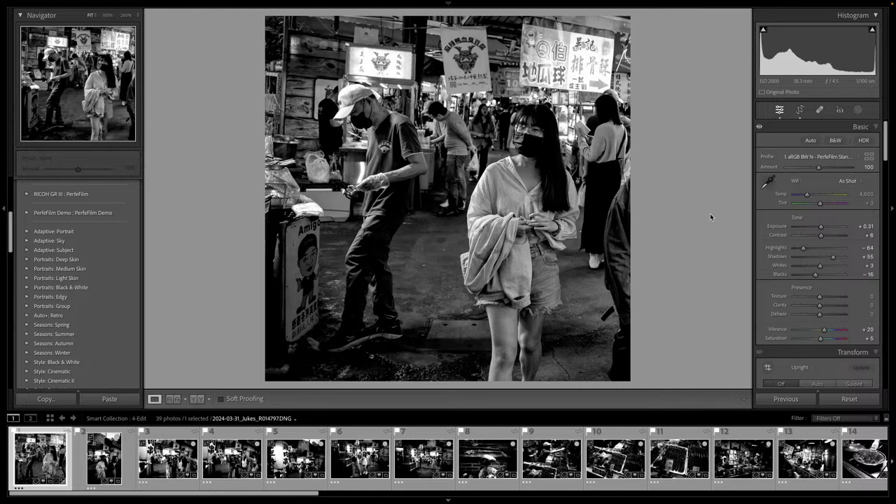
key(plus)
key(plus)
key(plus)
key(plus)
key(plus)
key(plus)
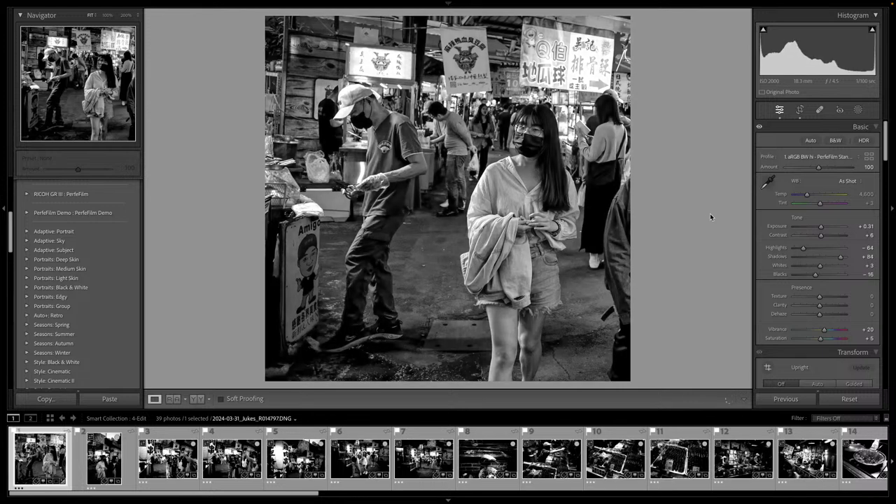
key(plus)
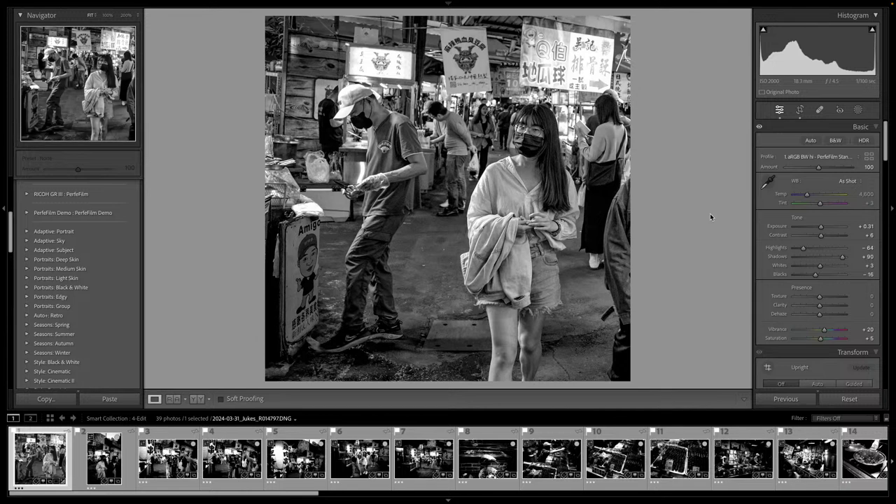
key(minus)
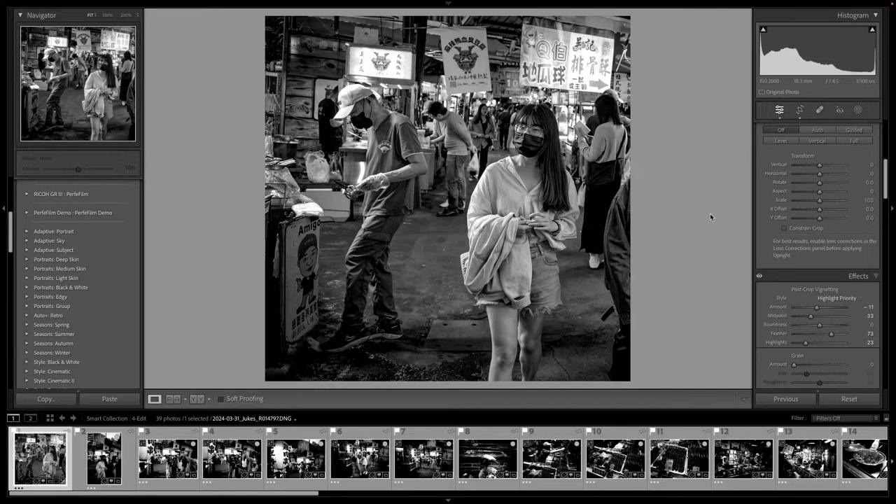
Compare the edited black-and-white street photo with its unedited version, and move on to the next photo
key(backslash)
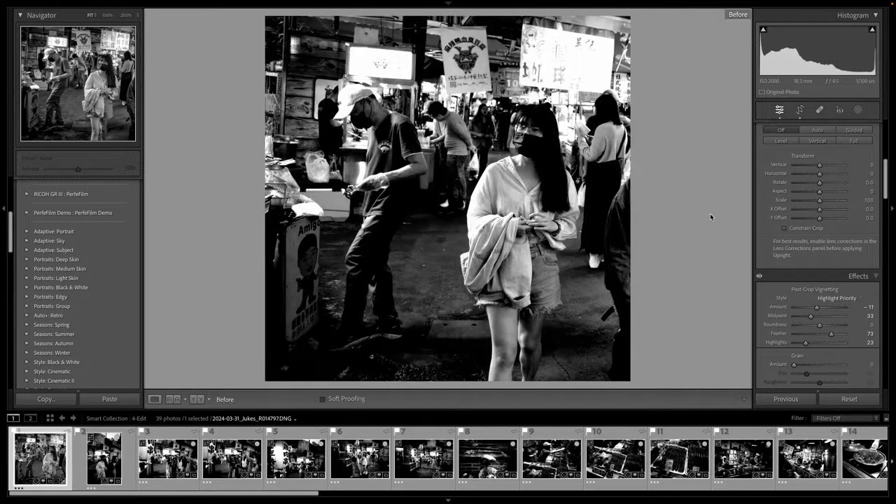
key(backslash)
key(backslash)
key(backslash)
key(backslash)
key(backslash)
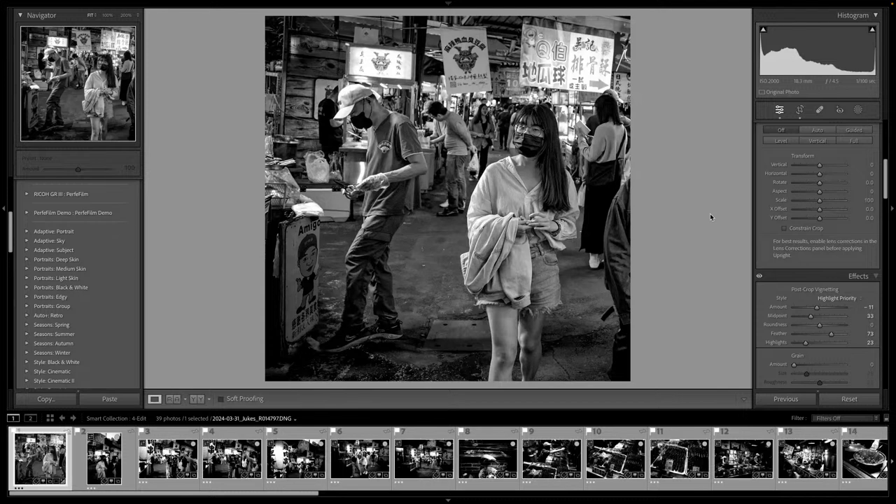
key(super+z)
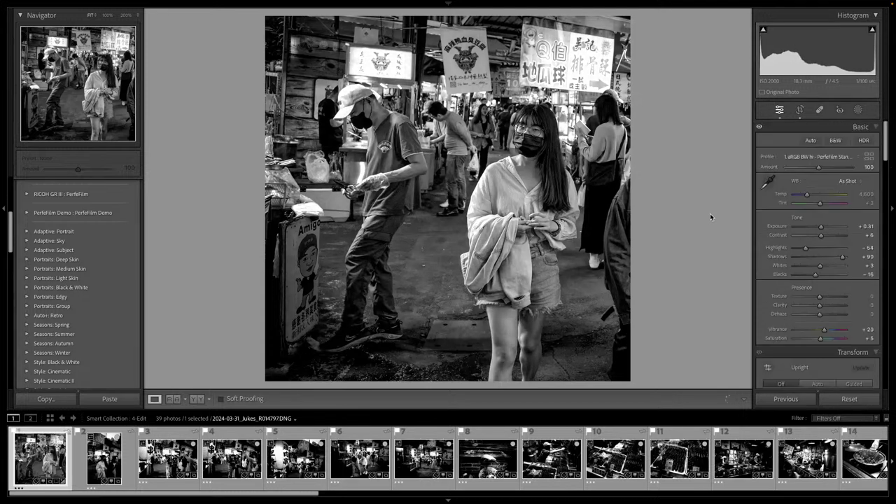
key(super+z)
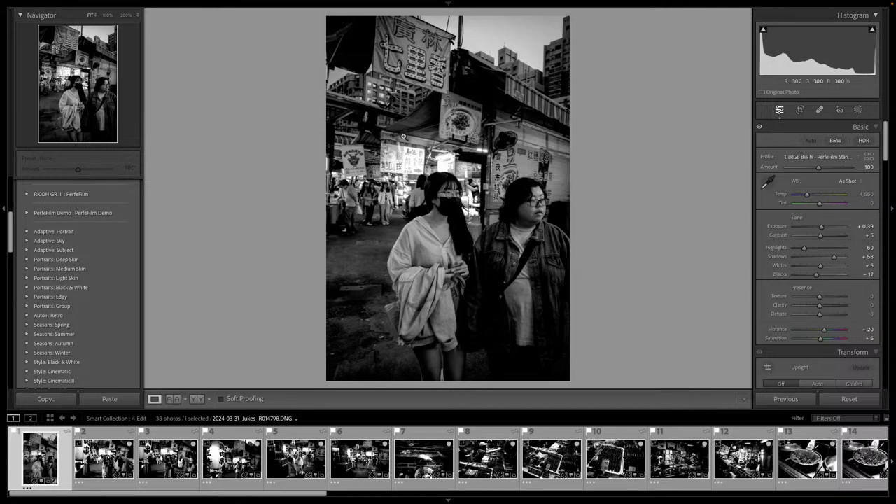
Crop the portrait photo tighter around the two people, trimming its left side and lower edge at the original aspect ratio
key(r)
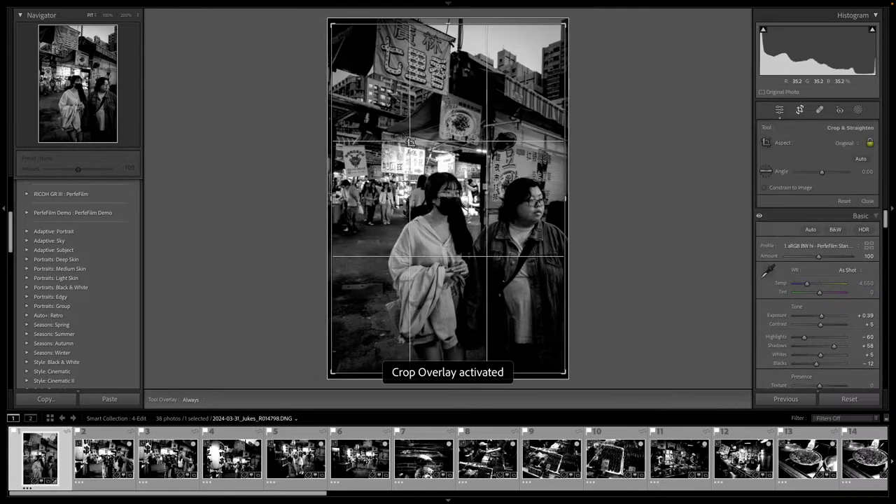
drag(402, 143, 392, 151)
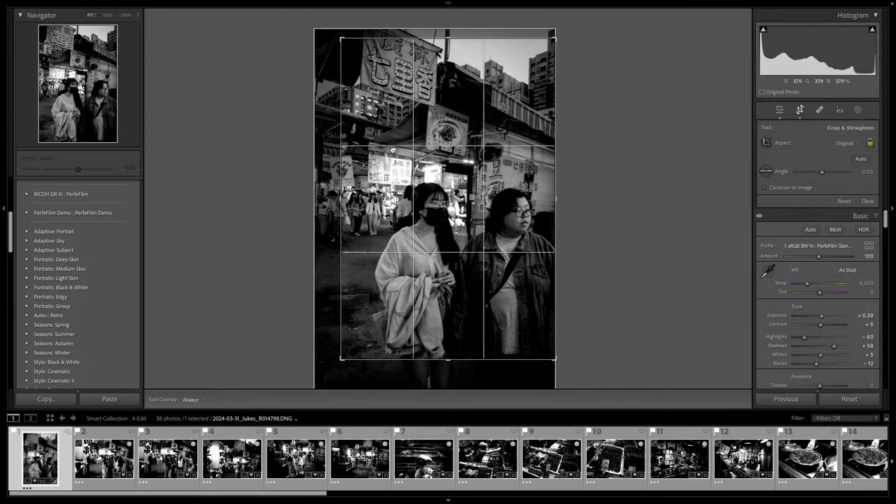
key(d)
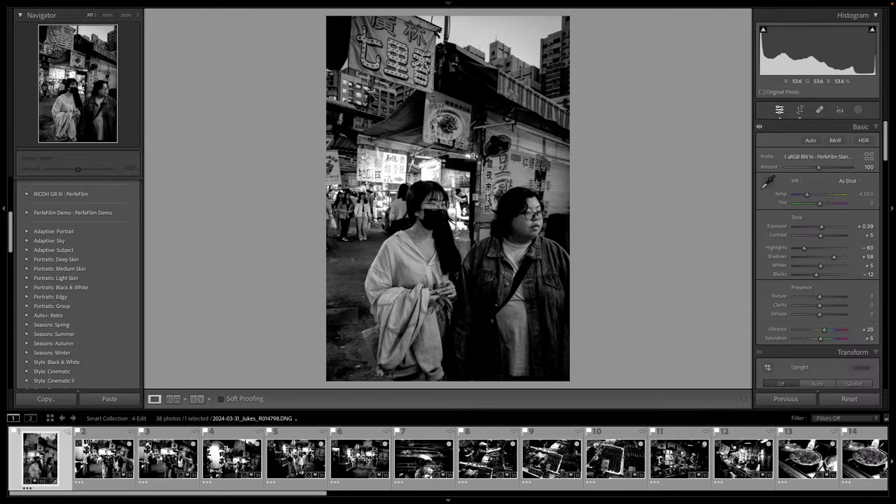
Raise the Exposure of the cropped two-person photo to +0.94
key(equal)
key(equal)
key(equal)
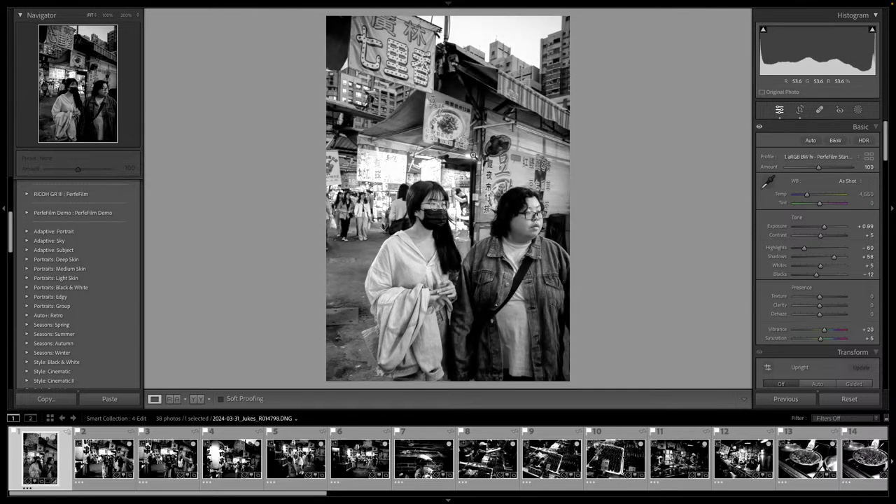
key(minus)
Set Texture to +21 and Clarity to +22, and mark the two-person photo as done so it leaves the 4-Edit collection
key(equal)
key(equal)
key(equal)
key(equal)
key(equal)
key(equal)
key(equal)
key(equal)
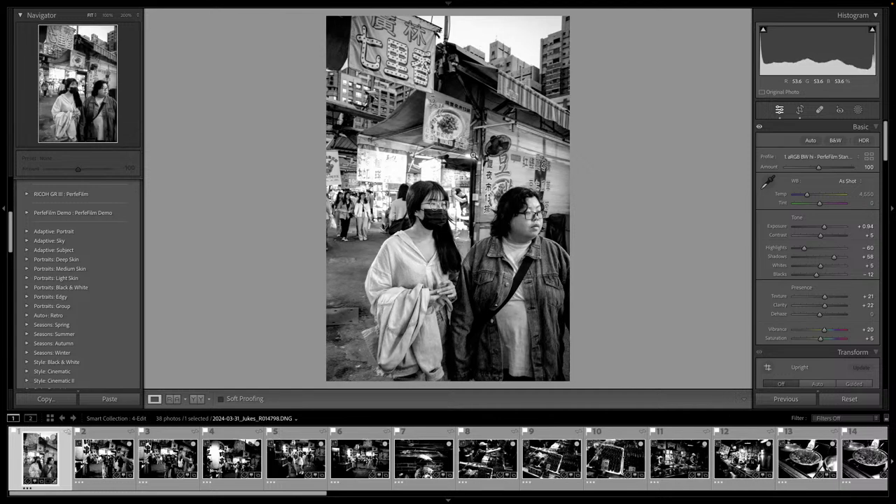
key(3)
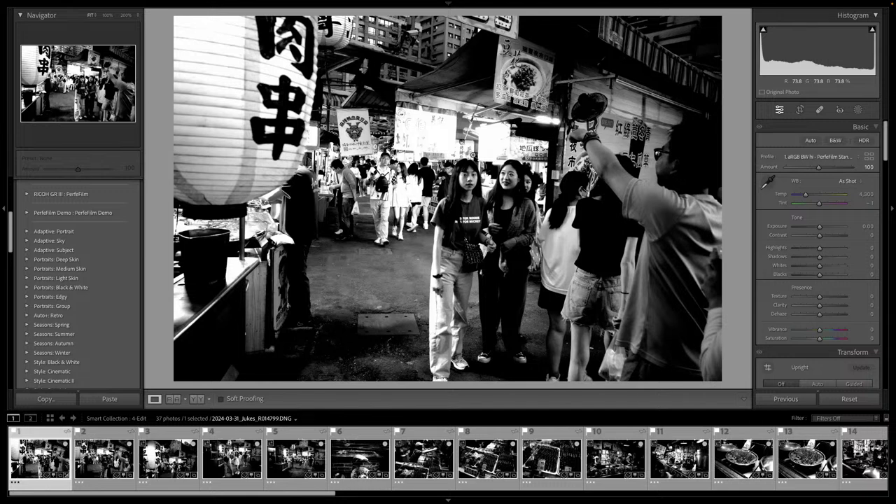
Apply automatic tone to the photo of the two women beside the lantern and raise its Exposure to +0.33
key(ctrl+u)
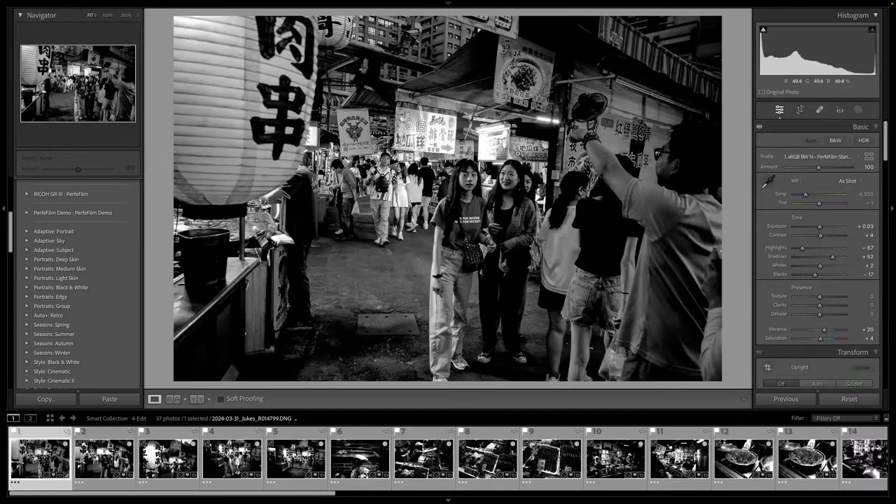
key(equal)
key(equal)
key(equal)
key(minus)
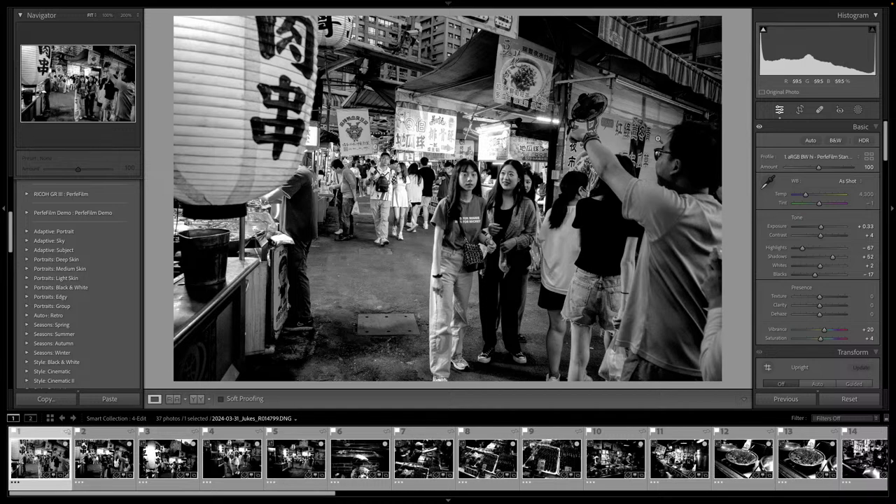
Switch to the 1. aRGB Pos - PerfeFilm Standard profile with Temp 3,873, Shadows +76, Texture +47 and Clarity +26, and mark the photo as done
click(843, 158)
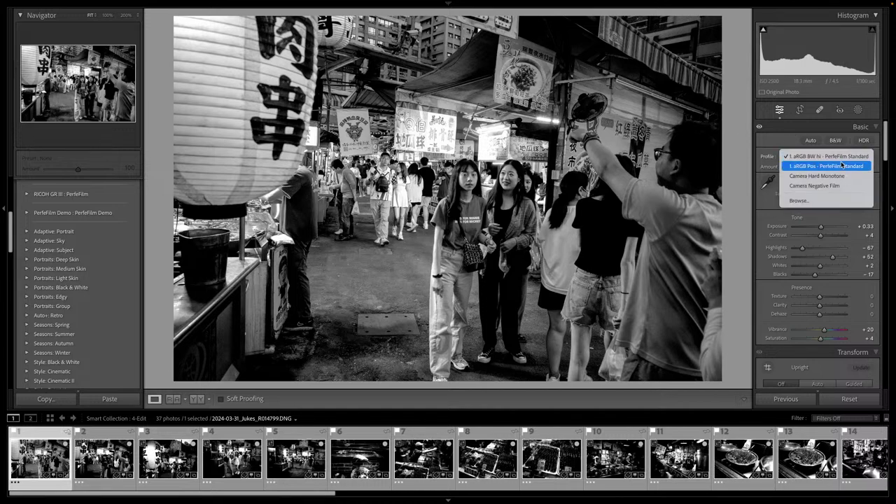
click(843, 166)
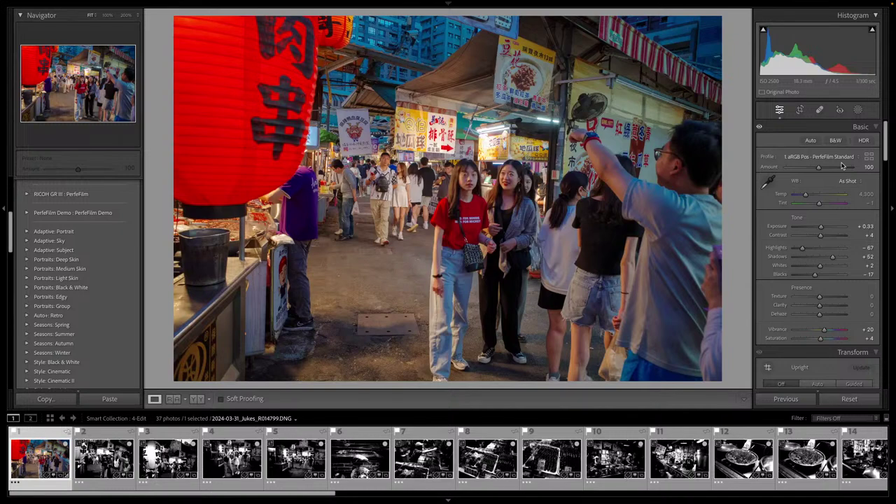
key(minus)
key(minus)
key(minus)
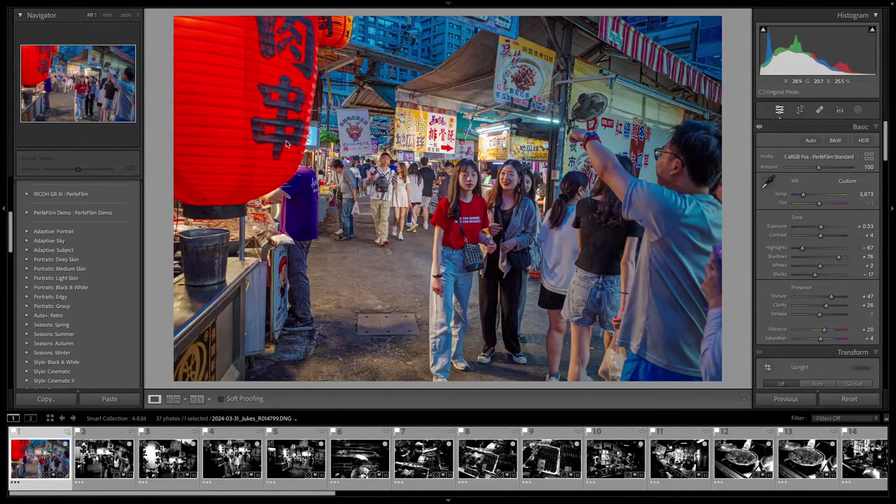
key(8)
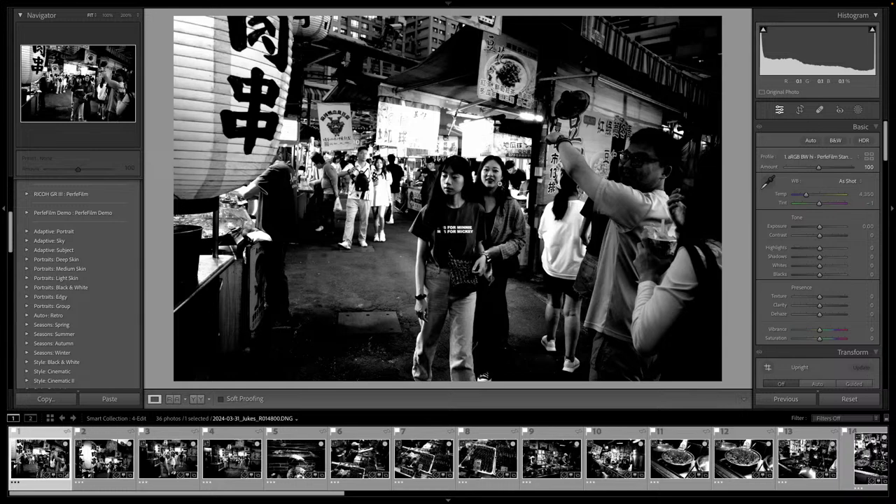
Apply automatic tone to the next lantern street photo and raise its Exposure to +1.11
key(ctrl+u)
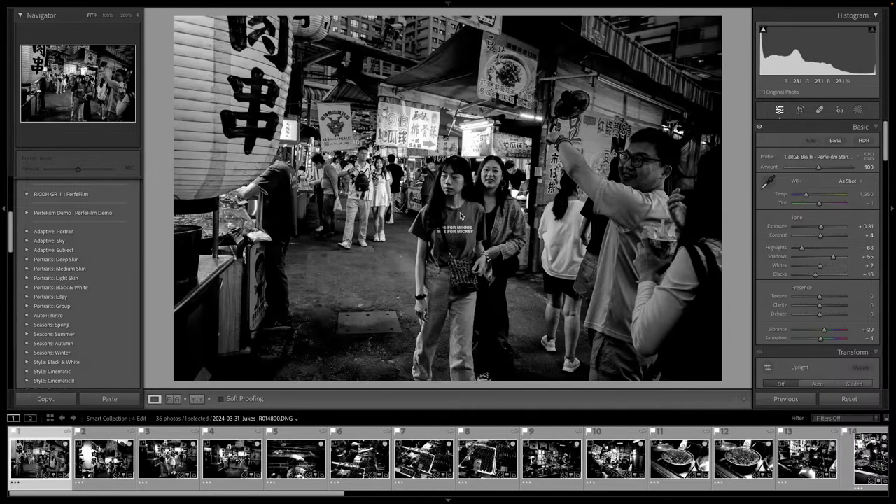
key(shift+equal)
key(shift+equal)
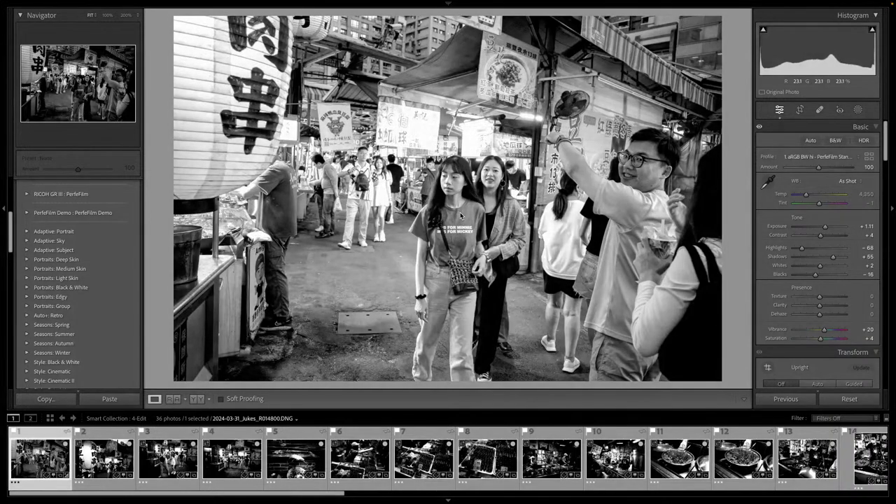
Set Texture to +26, Clarity to +20 and Exposure to +0.96, and mark the photo as done
key(equal)
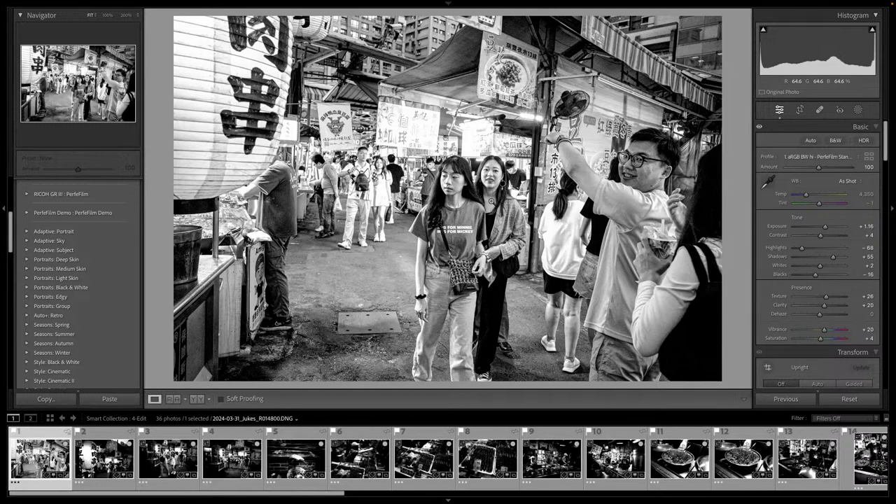
key(minus)
key(minus)
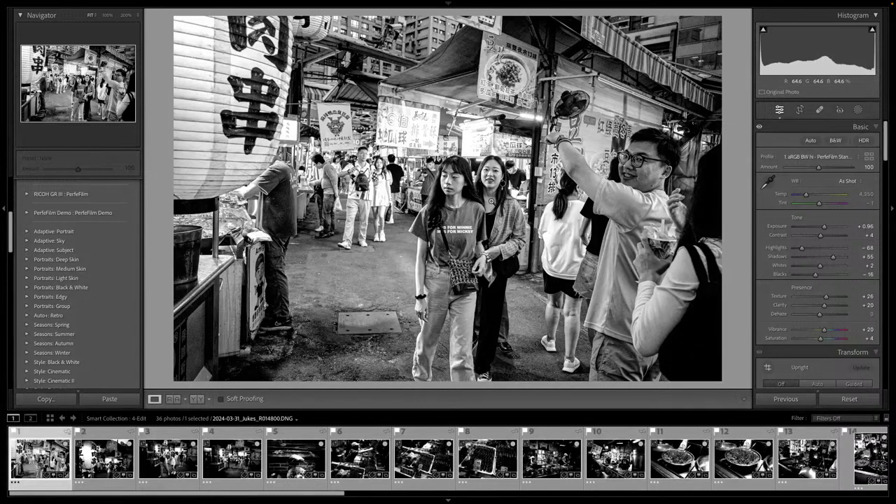
key(8)
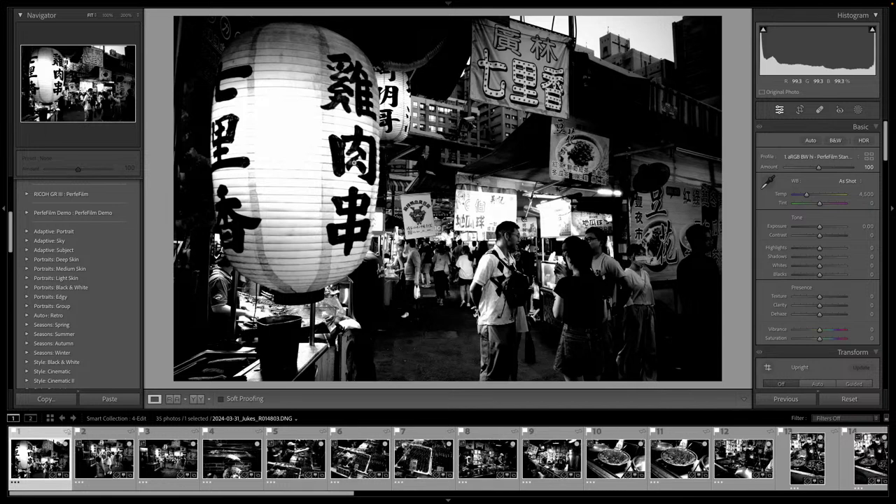
Apply automatic tone to the large lantern photo and switch its profile to 1. aRGB Pos - PerfeFilm Standard
key(ctrl+u)
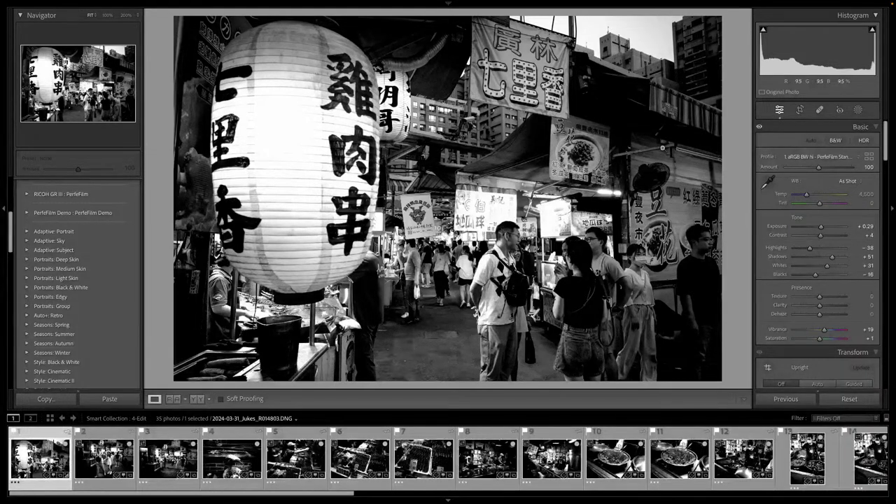
click(825, 157)
click(827, 168)
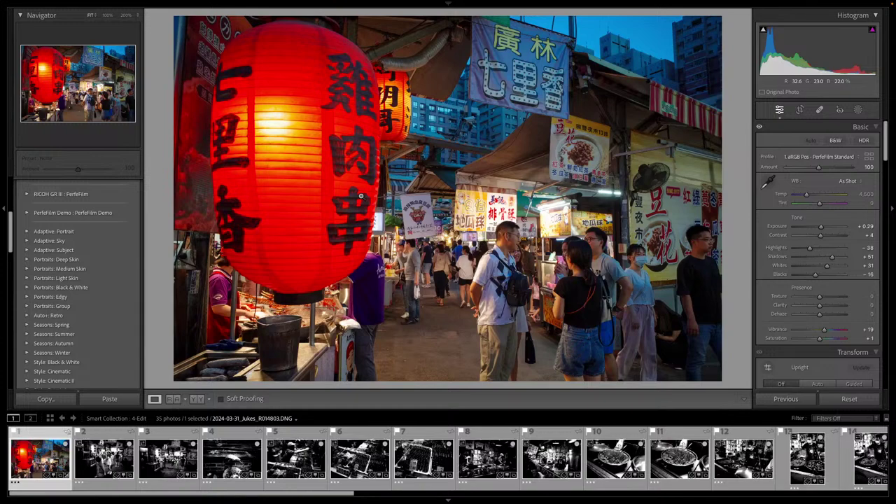
Set the large lantern photo's Exposure to +0.54, Texture to +45 and Clarity to +19, and mark it as done
key(equal)
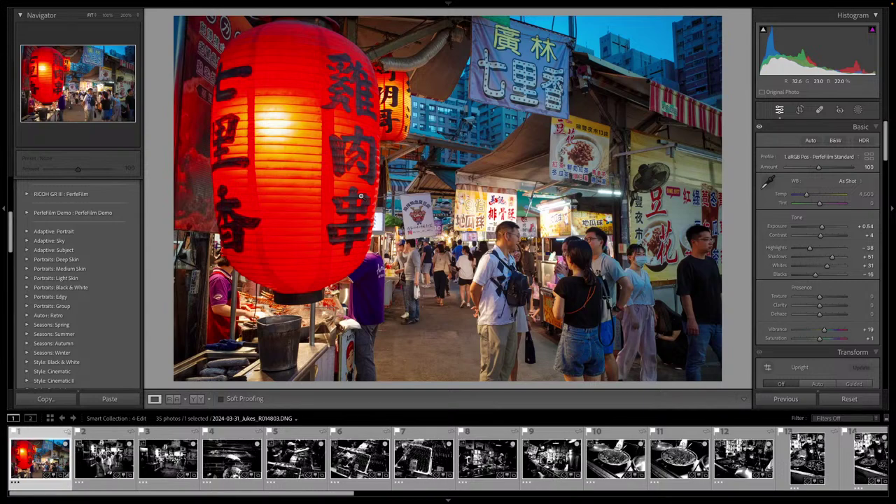
key(equal)
key(equal)
key(equal)
key(equal)
key(period)
key(equal)
key(equal)
key(equal)
key(equal)
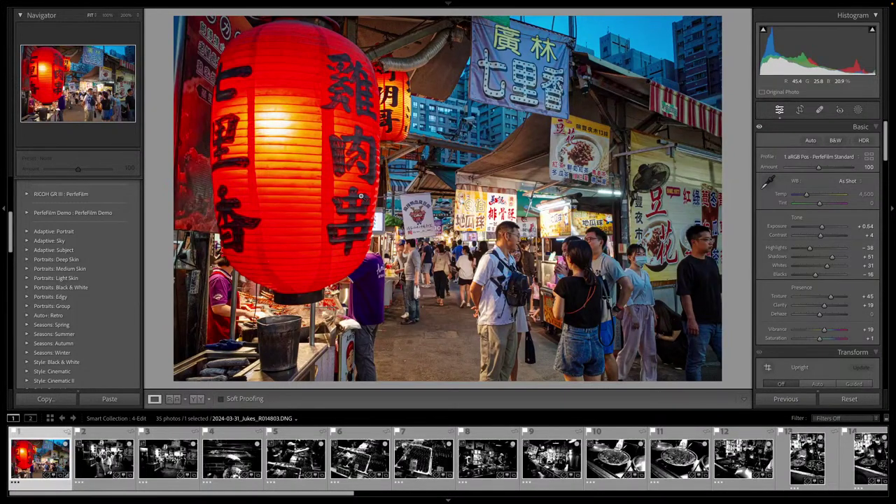
key(minus)
key(8)
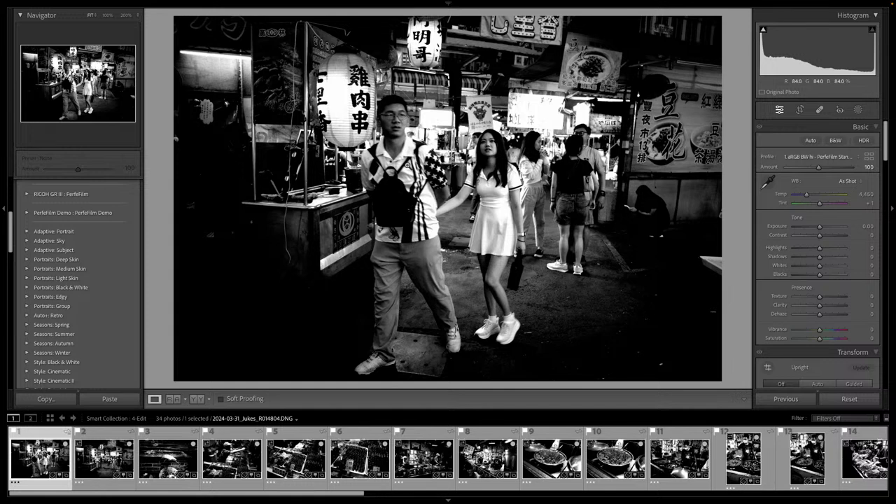
Apply automatic tone to the walking couple photo with Exposure +0.75 and Texture +11, and mark it as done
key(ctrl+u)
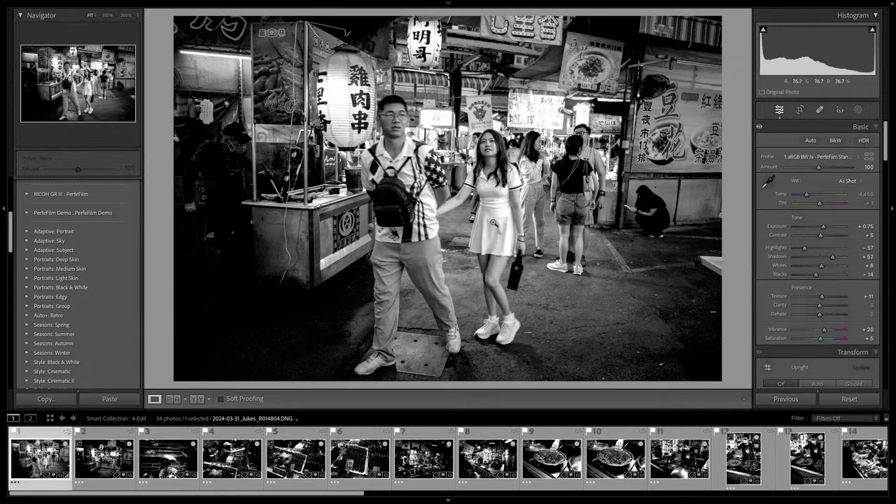
key(8)
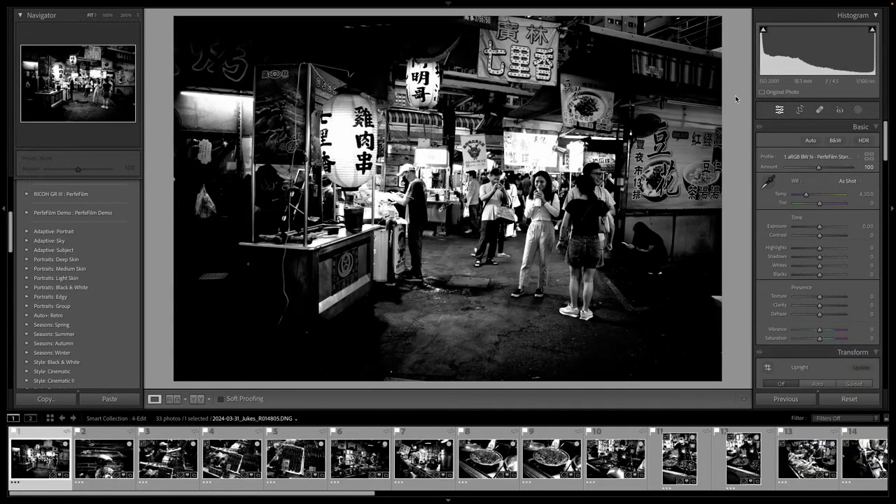
Switch the night-market stall photo's profile to 1. aRGB Pos - PerfeFilm Standard
click(812, 157)
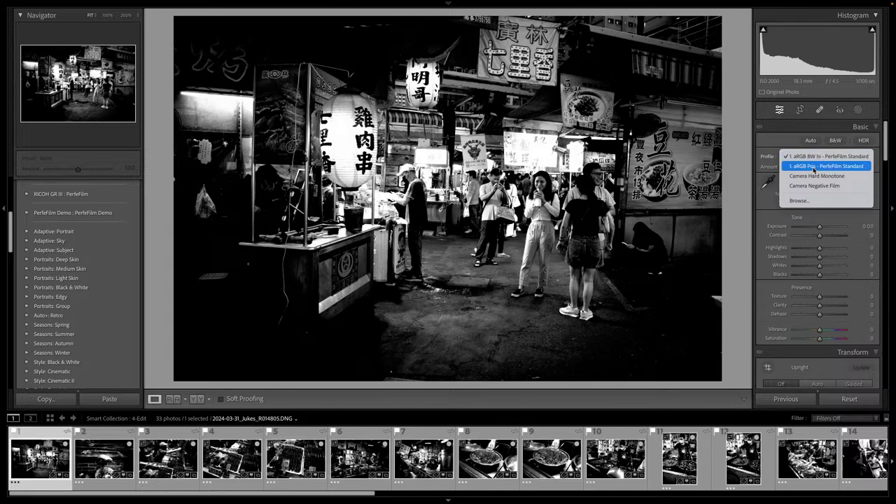
click(813, 167)
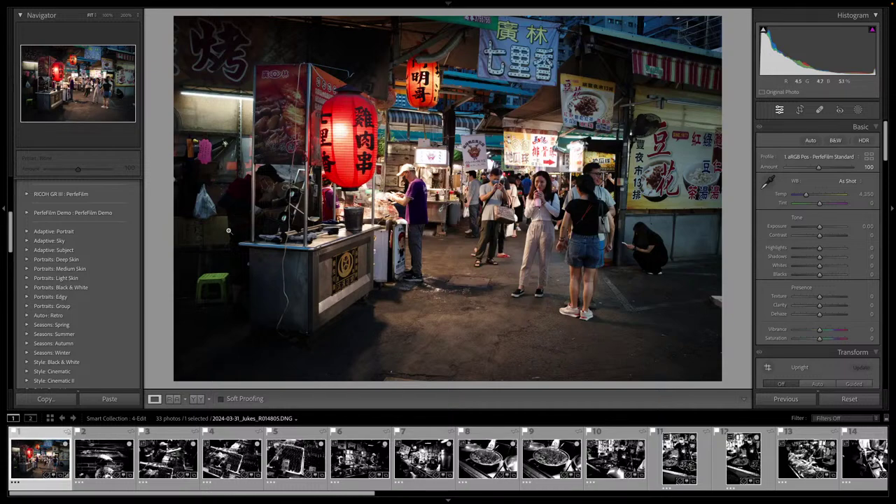
Shrink the crop frame of the night-market stall photo evenly on all sides, keeping the original aspect ratio
key(r)
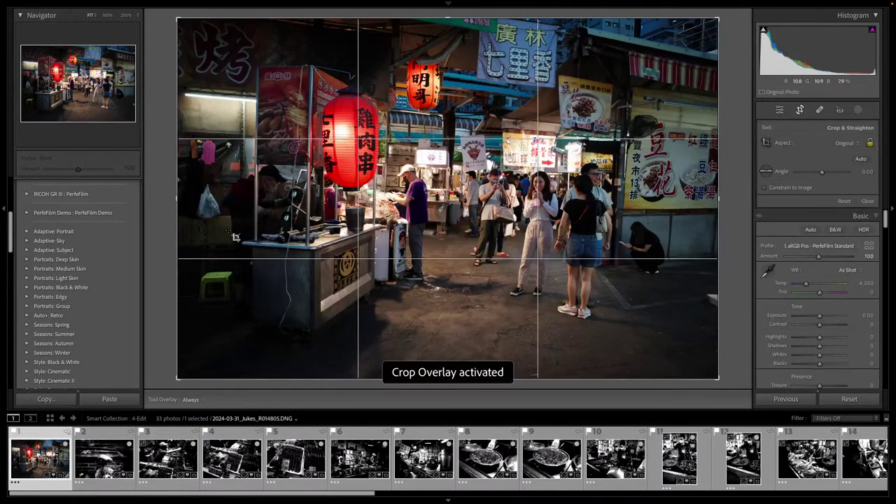
key(minus)
key(minus)
key(minus)
key(minus)
key(minus)
key(minus)
key(minus)
key(minus)
key(minus)
key(minus)
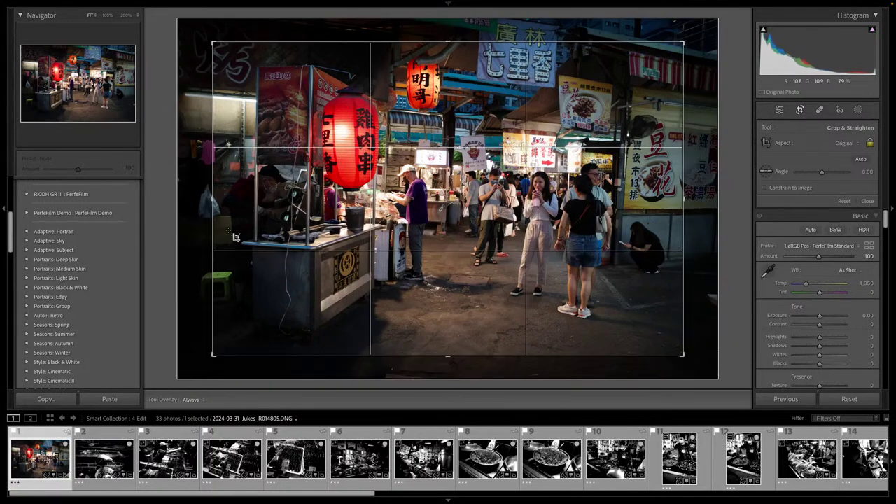
key(minus)
key(minus)
Reposition and tighten the night-market stall photo's crop around the red lantern and the standing people at the original aspect ratio, and apply it
mouse_move(452, 192)
mouse_down()
mouse_move(392, 215)
mouse_move(442, 203)
mouse_up()
scroll(441, 205, down, 3)
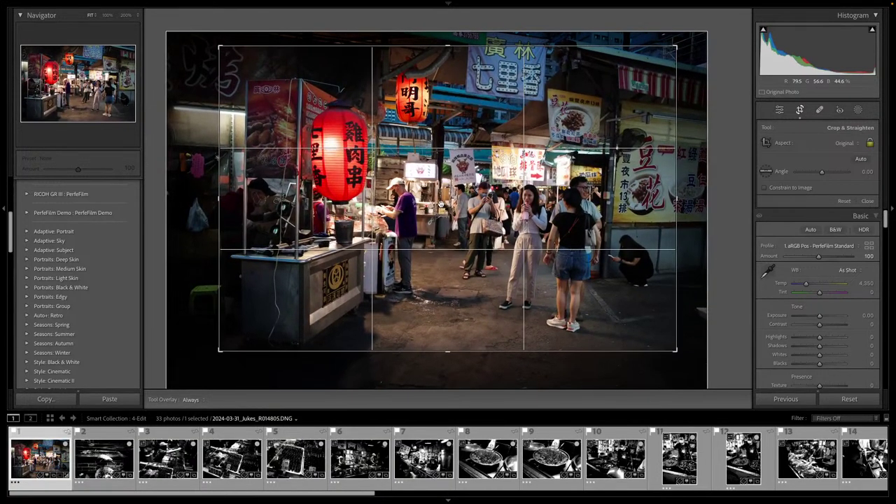
drag(441, 205, 439, 206)
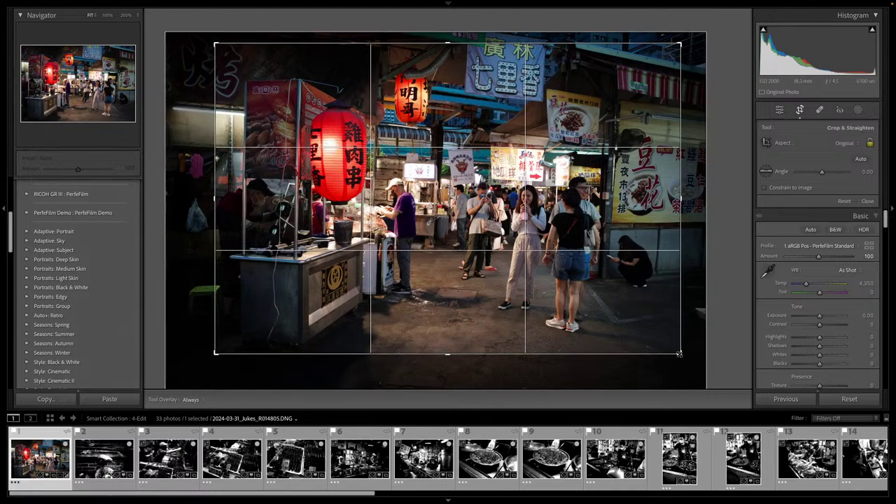
drag(679, 351, 673, 348)
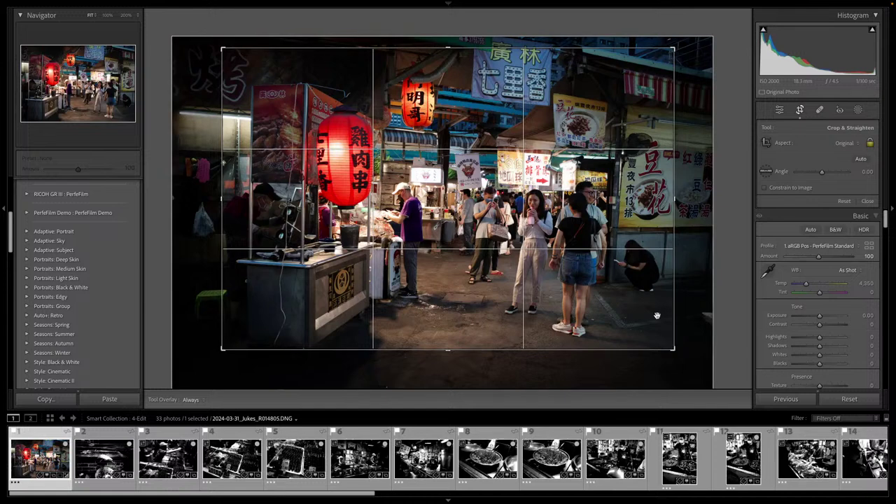
drag(675, 49, 680, 40)
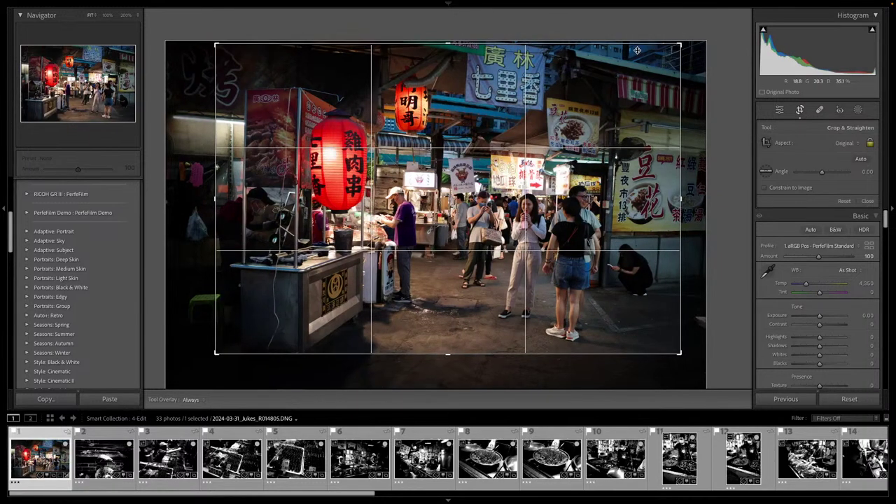
drag(679, 45, 679, 44)
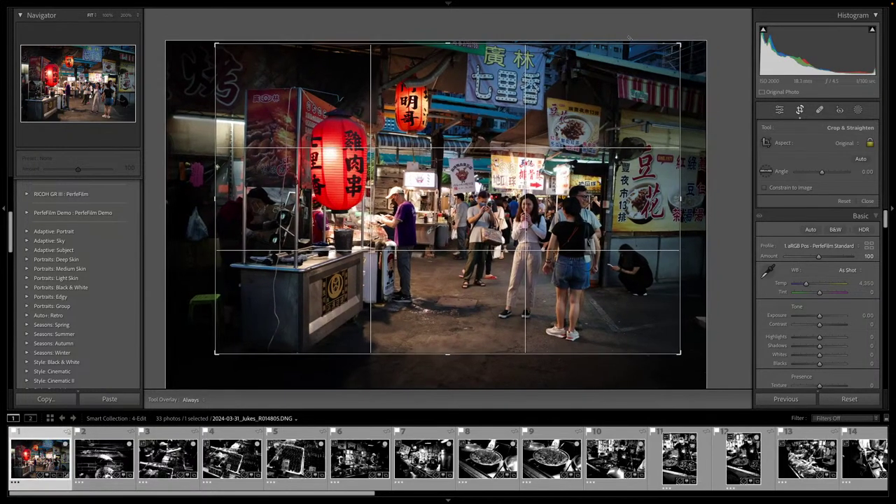
drag(679, 44, 660, 58)
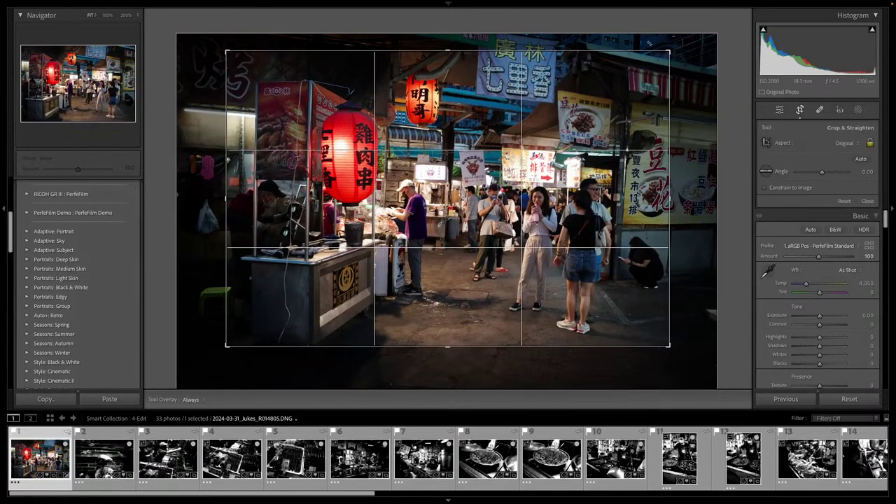
drag(668, 51, 677, 43)
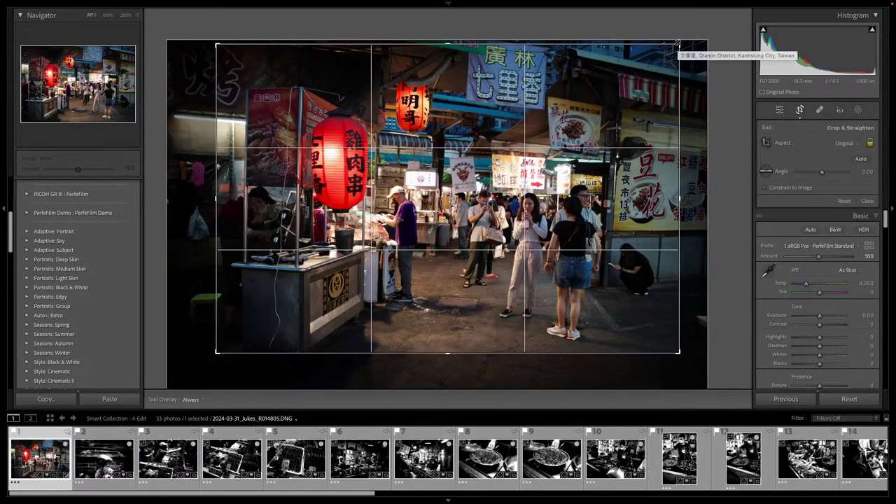
drag(649, 169, 639, 186)
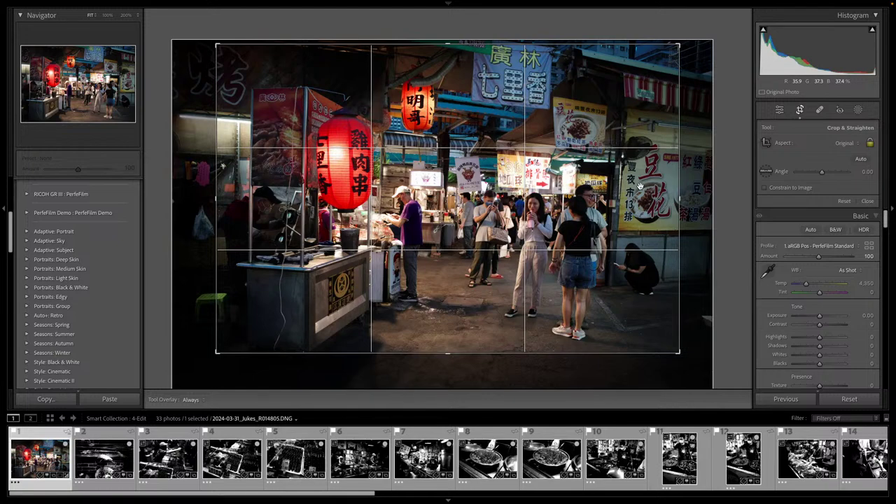
key(d)
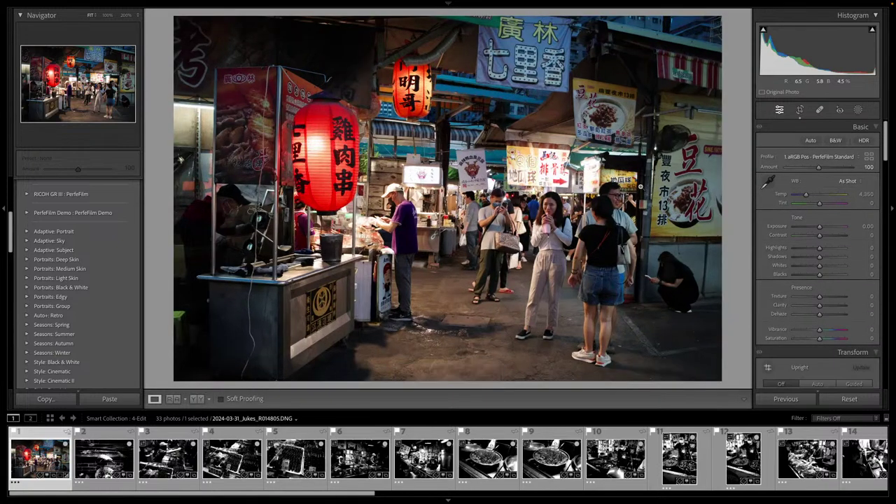
Set the night-market stall photo's Exposure to +0.20, Texture to +26 and Clarity to +23
key(equal)
key(equal)
key(equal)
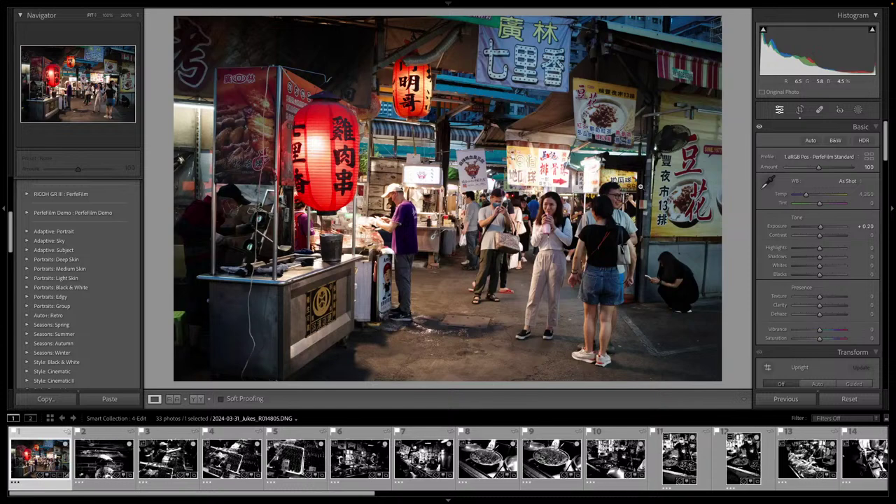
key(equal)
key(equal)
key(equal)
key(equal)
key(equal)
key(shift+equal)
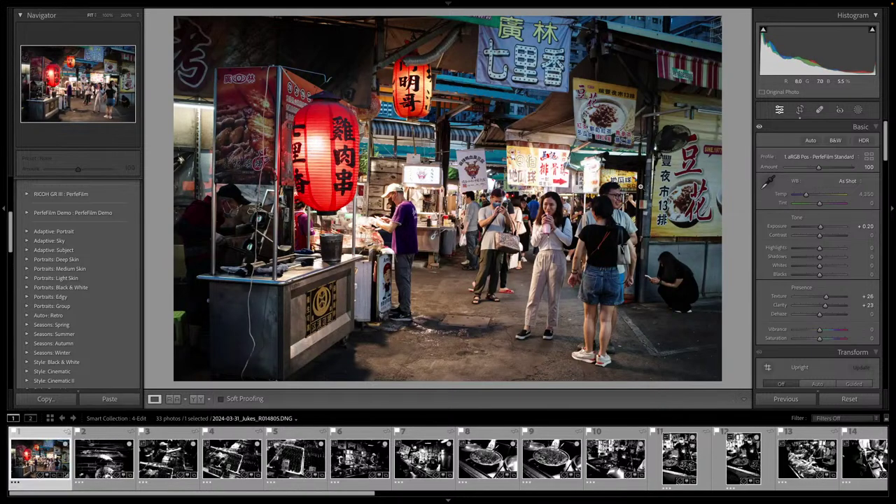
Set the night-market stall photo's Shadows to +8 and Highlights to -26, and mark it as done
key(equal)
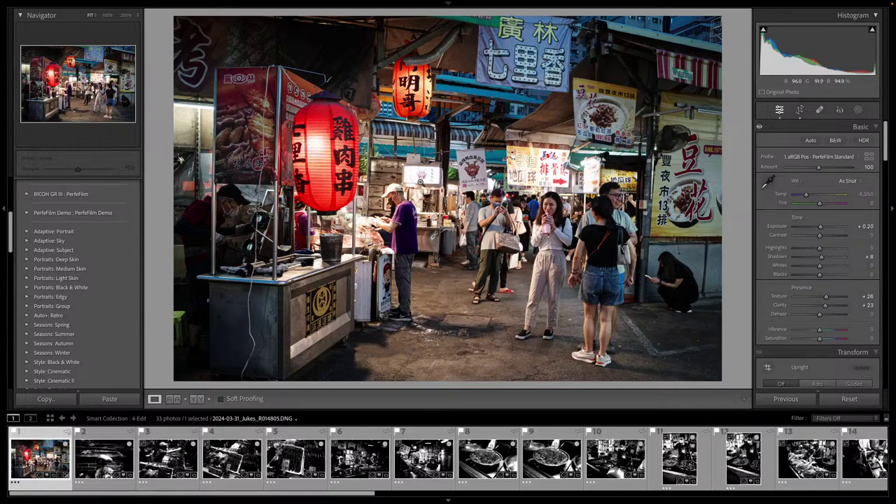
key(minus)
key(minus)
key(minus)
key(minus)
key(minus)
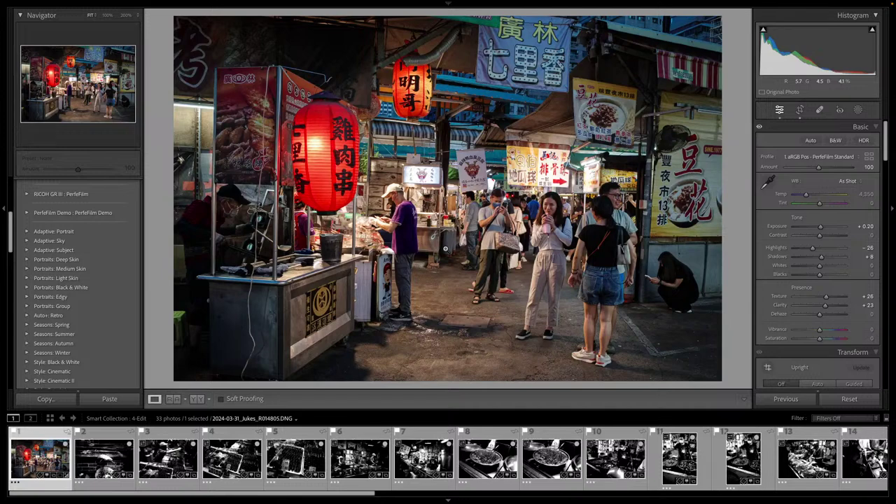
key(8)
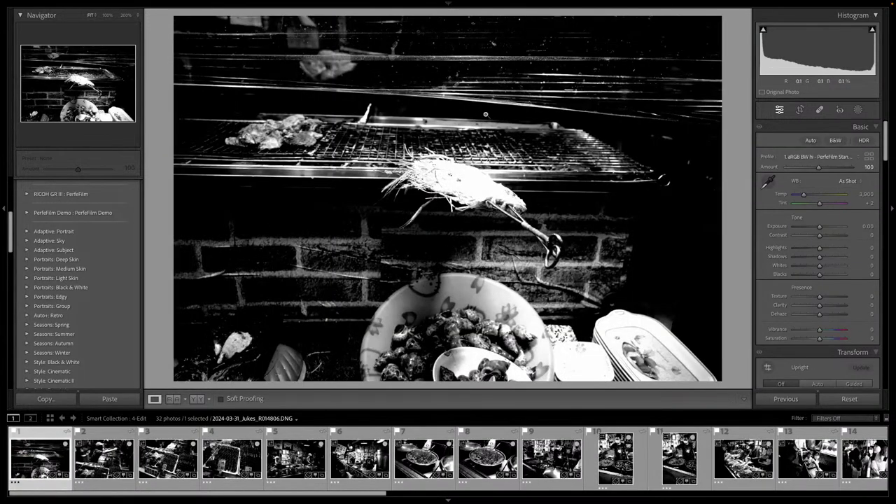
Apply automatic tone and the 1. aRGB Pos - PerfeFilm Standard profile to the grilled prawn photo, and mark it as done
key(ctrl+u)
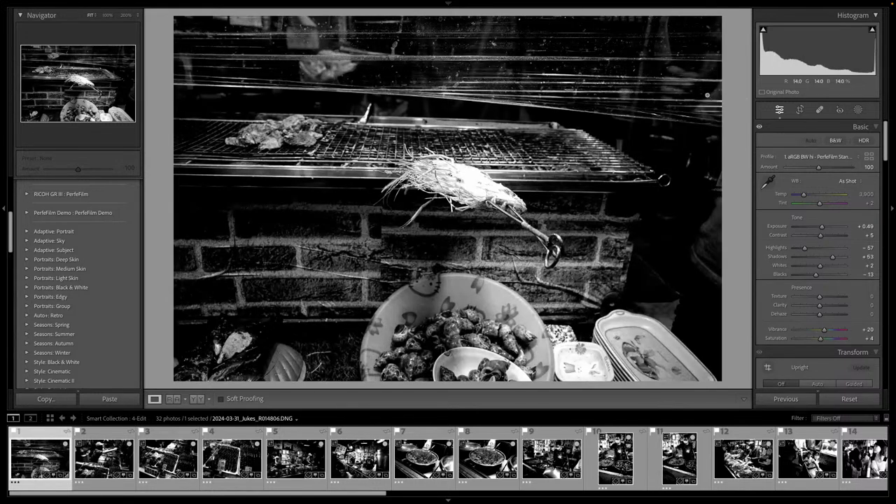
click(817, 157)
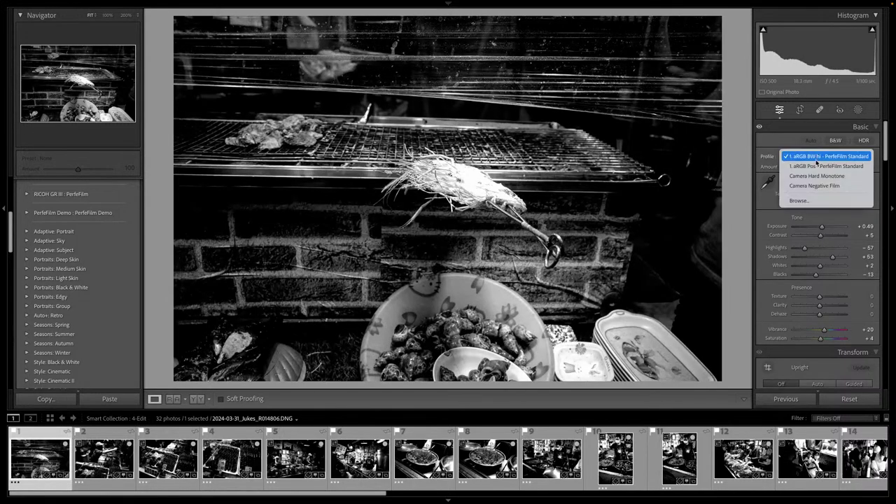
click(817, 166)
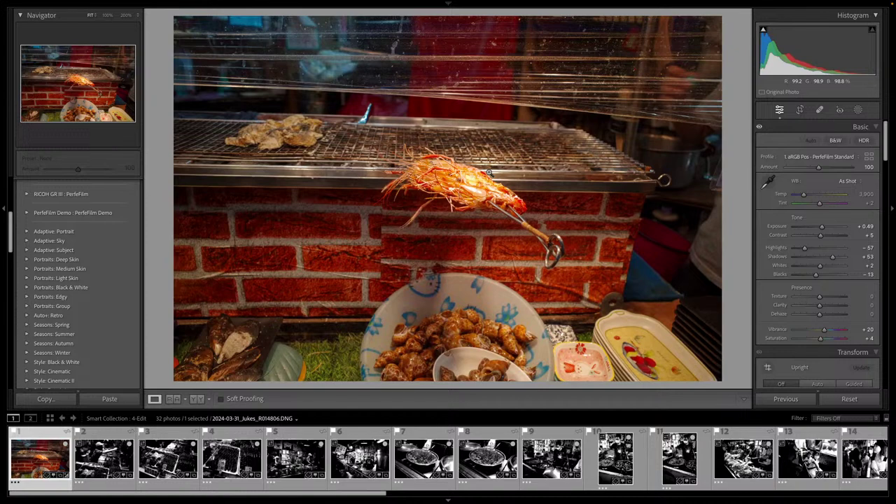
key(4)
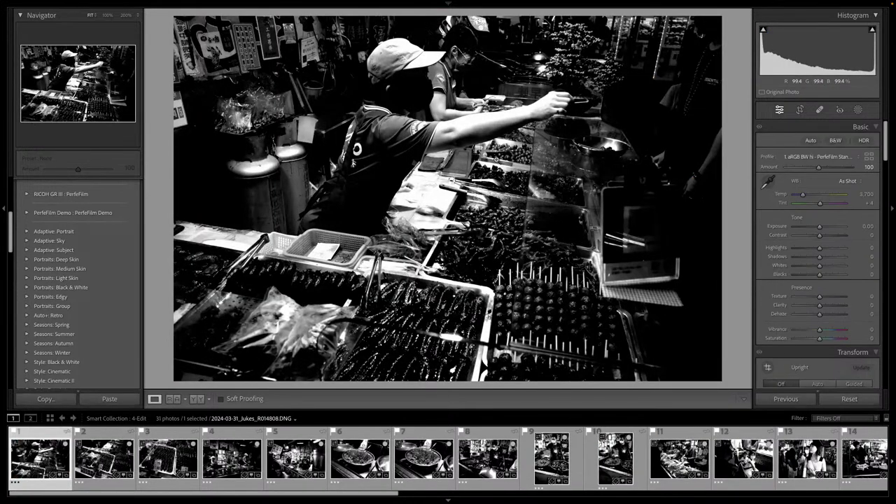
Apply automatic tone and the 1. aRGB Pos - PerfeFilm Standard profile to the photo of the vendor reaching over the food trays
key(ctrl+u)
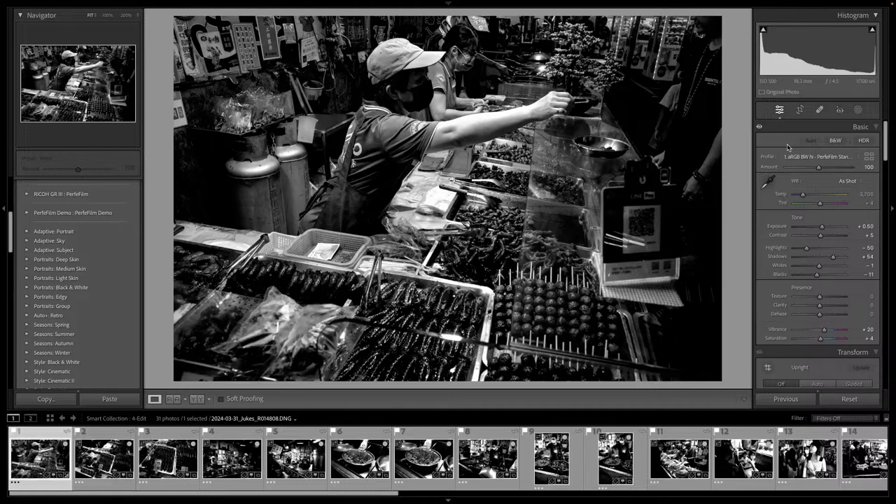
click(816, 158)
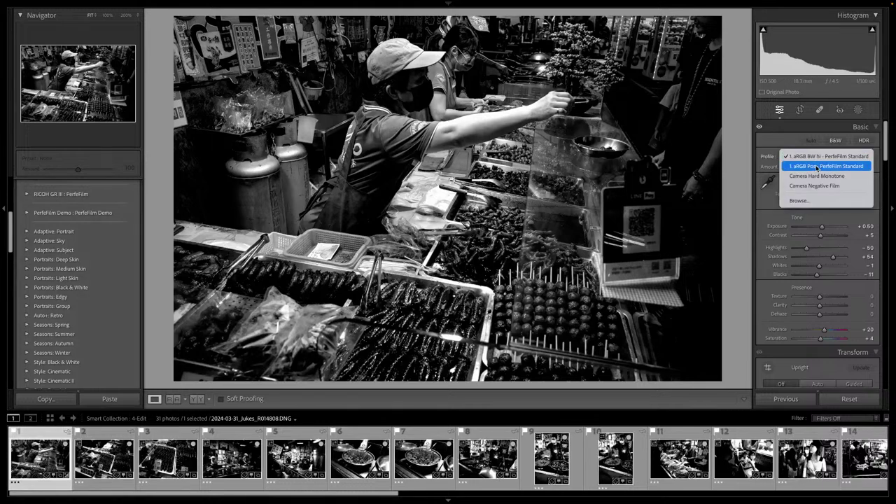
click(816, 166)
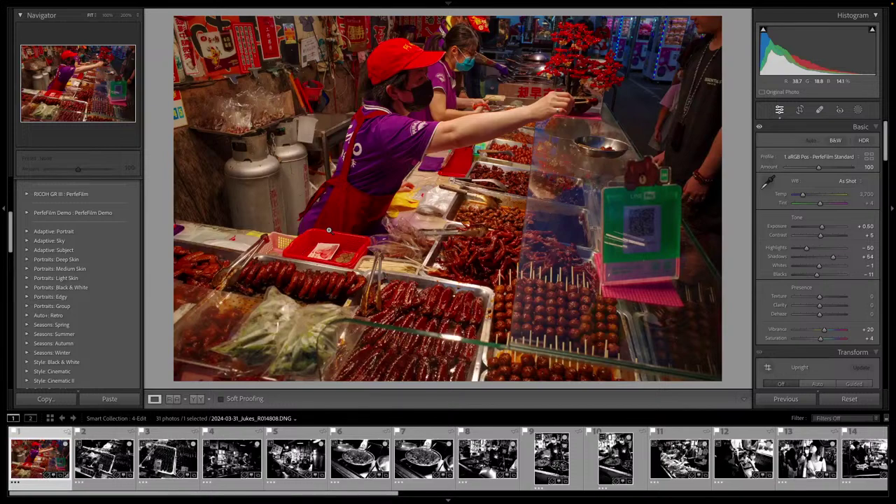
Set the vendor photo's white balance by sampling the light notice on the wall as the neutral target, giving Temp 2,950
key(w)
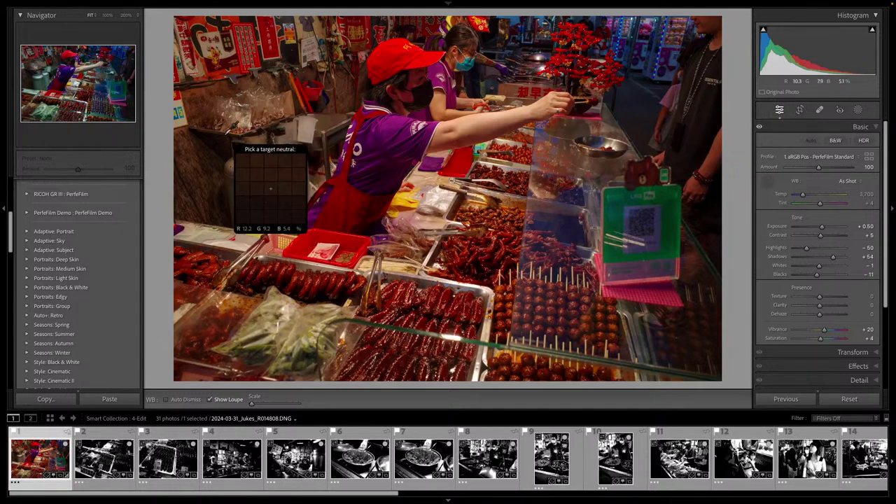
click(187, 120)
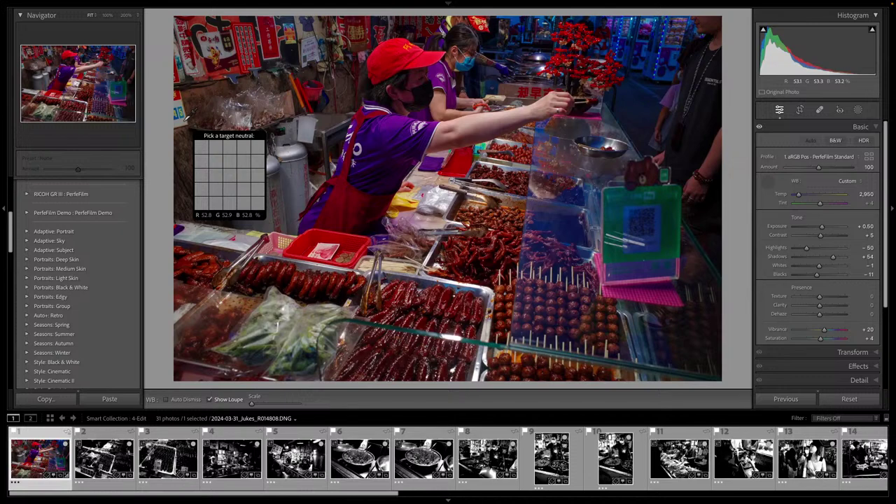
key(Escape)
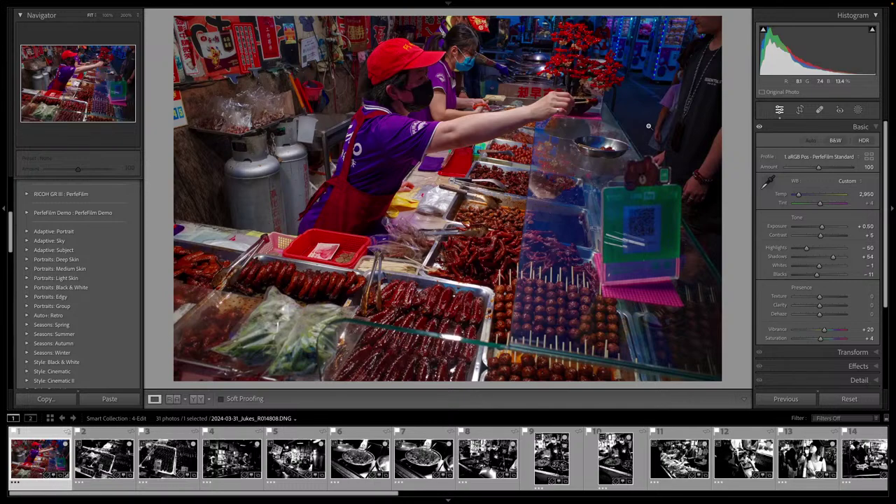
Set the vendor photo's Exposure to +0.70, Texture to +31 and Clarity to +25, reuse the settings on the next food-tray photo, and mark both as done
key(super+z)
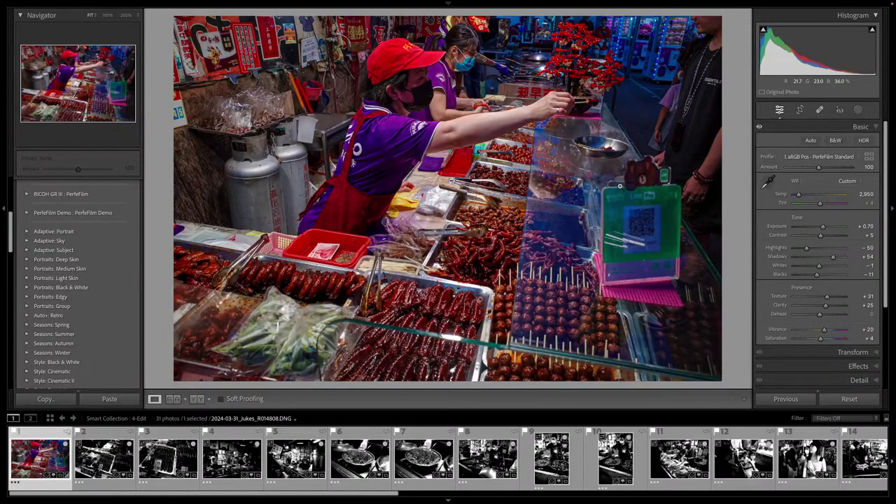
key(8)
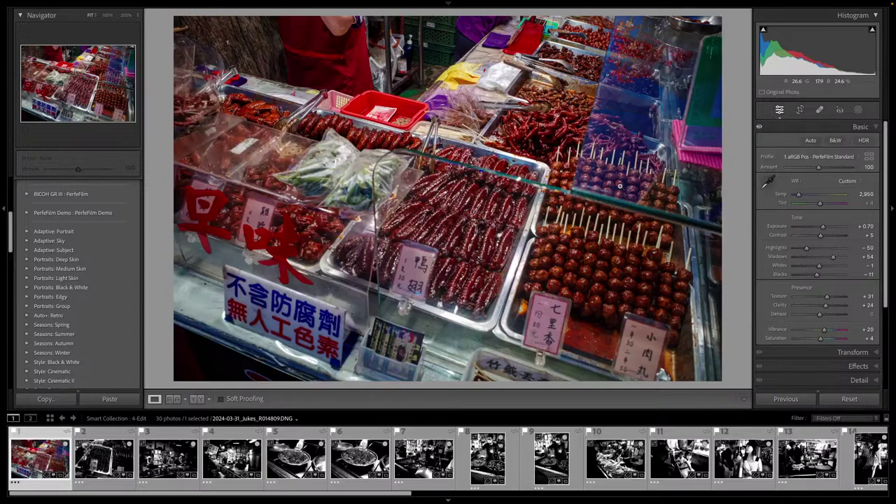
key(8)
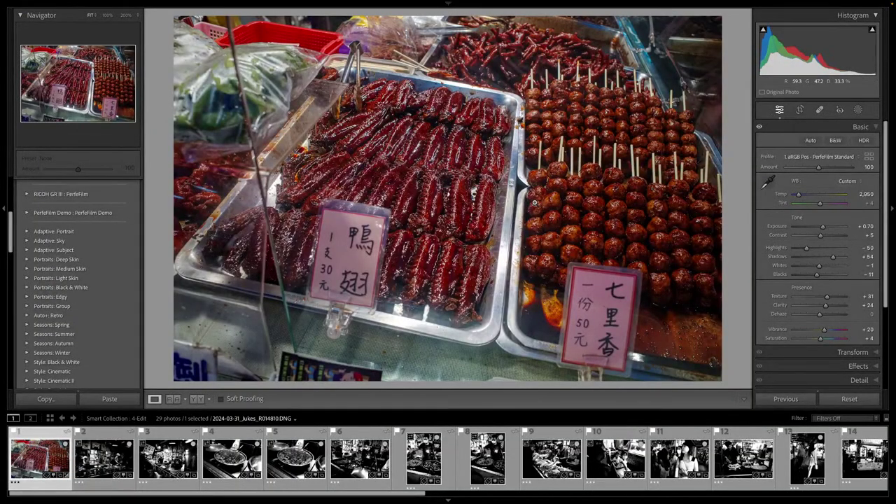
Give the close-up food-tray photo Clarity +41, a post-crop vignette Amount of -22 and Exposure +1.25, and mark it as done
key(super+z)
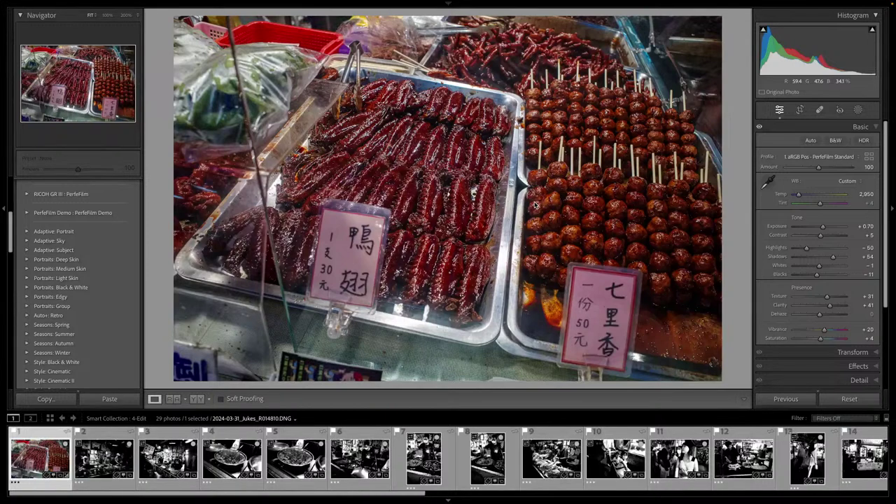
key(super+8)
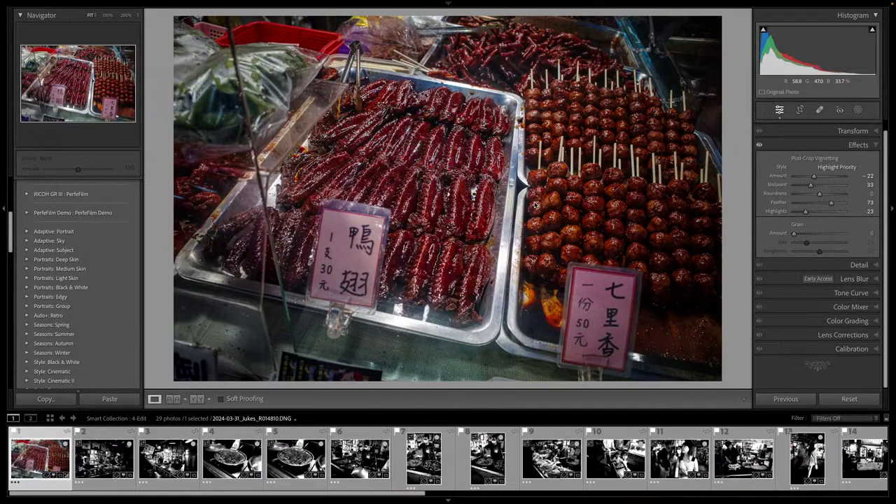
key(super+1)
key(equal)
key(equal)
key(equal)
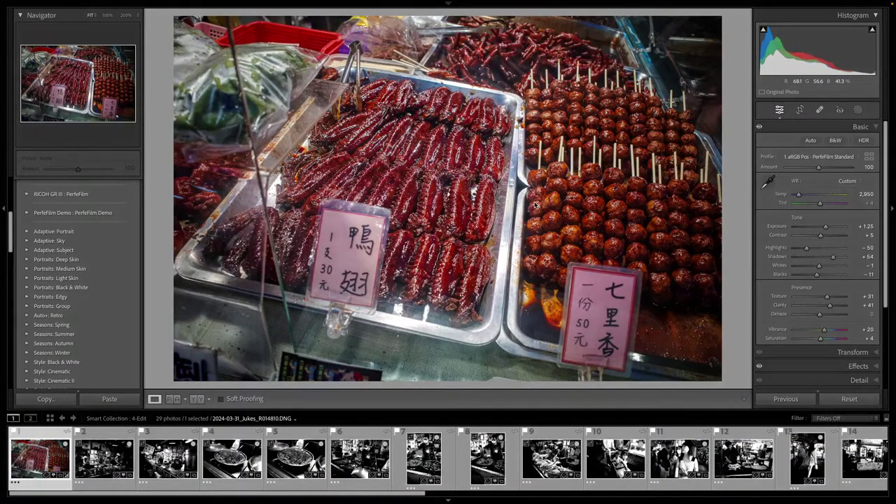
key(8)
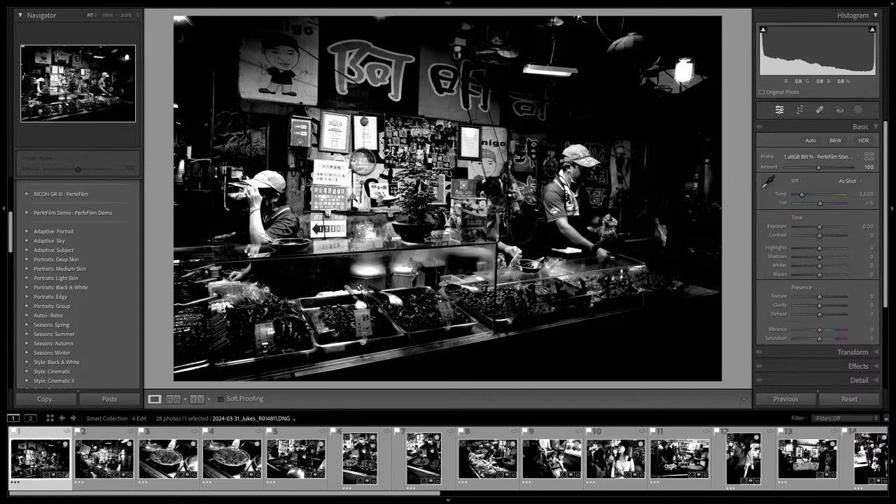
Apply automatic tone to the Amigo stall photo with Exposure +1.11 and Texture +37, using the 1. aRGB Pos - PerfeFilm Standard profile
key(ctrl+u)
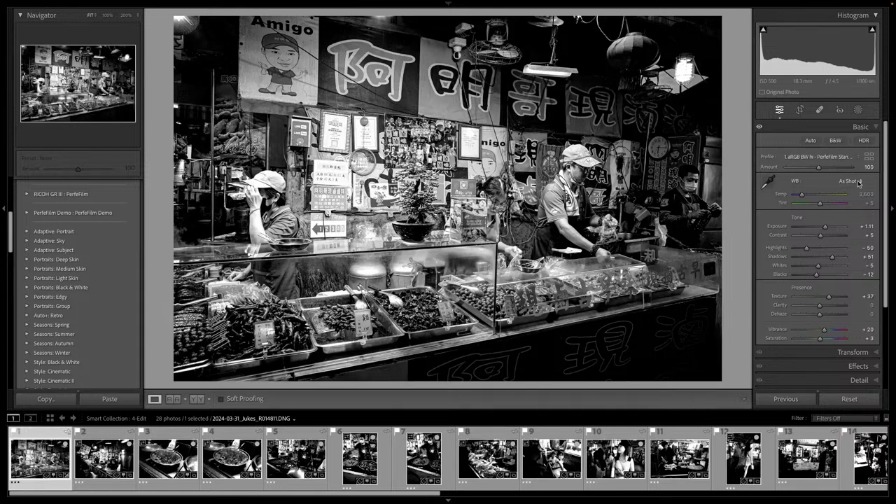
click(840, 157)
click(843, 166)
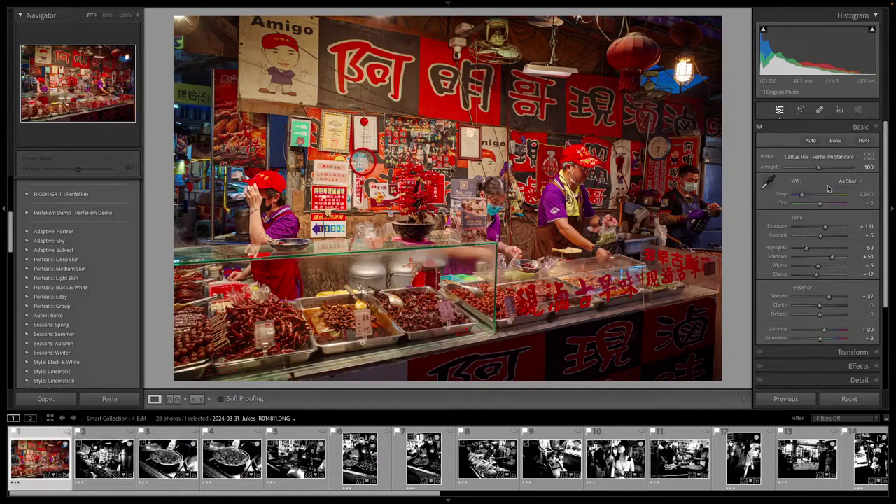
Switch the Amigo stall photo's profile to Camera Hard Monotone
click(830, 157)
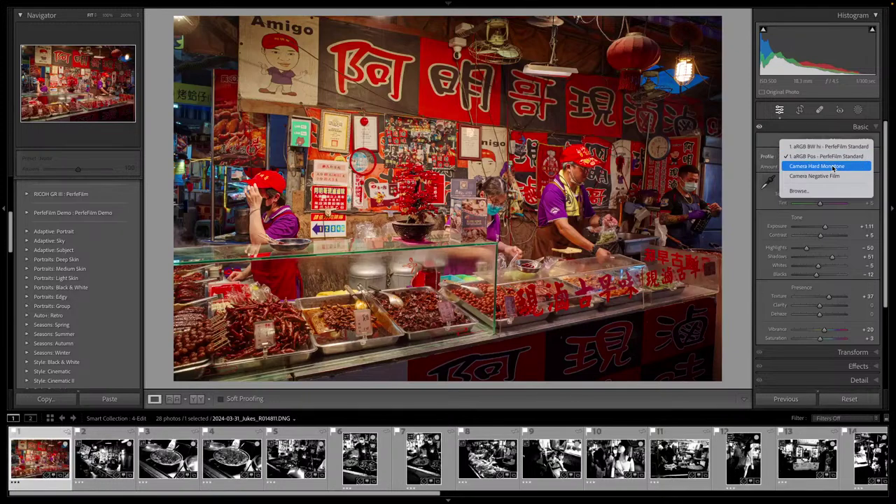
click(832, 167)
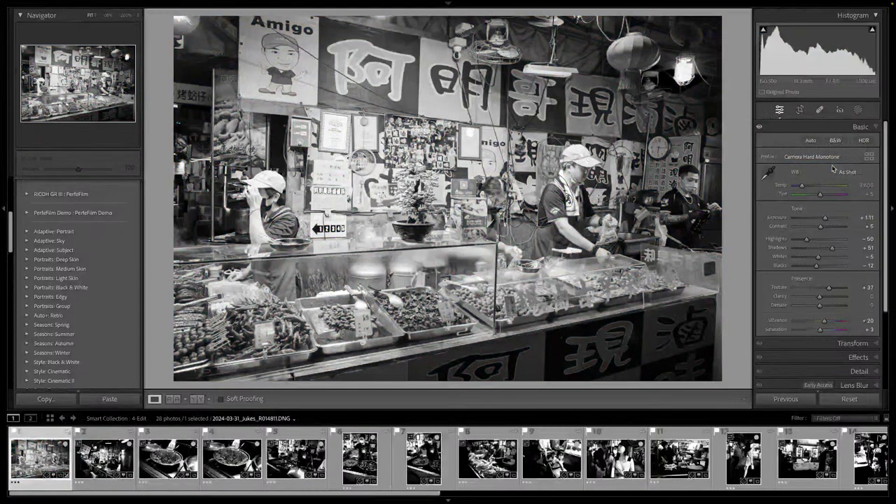
Give the Amigo stall photo the 1. aRGB BW hi - PerfeFilm Standard profile, Highlights -62, Texture +48 and Clarity +14, and mark it as done
click(831, 159)
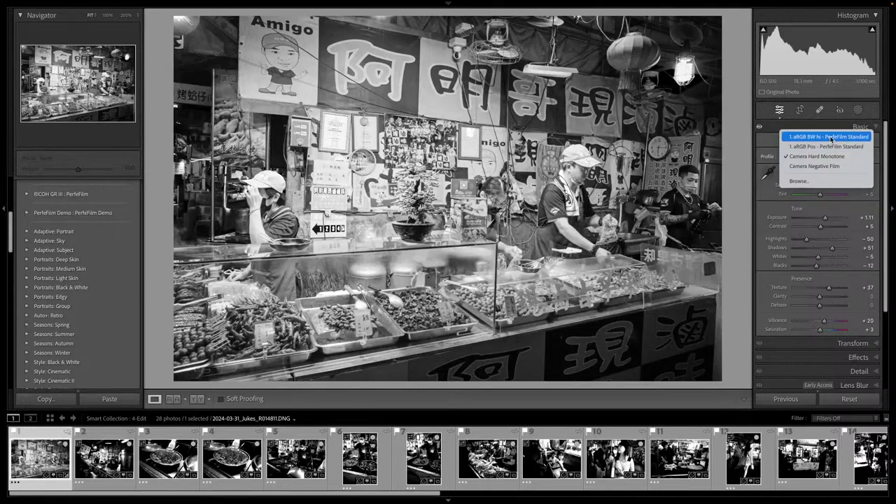
click(828, 137)
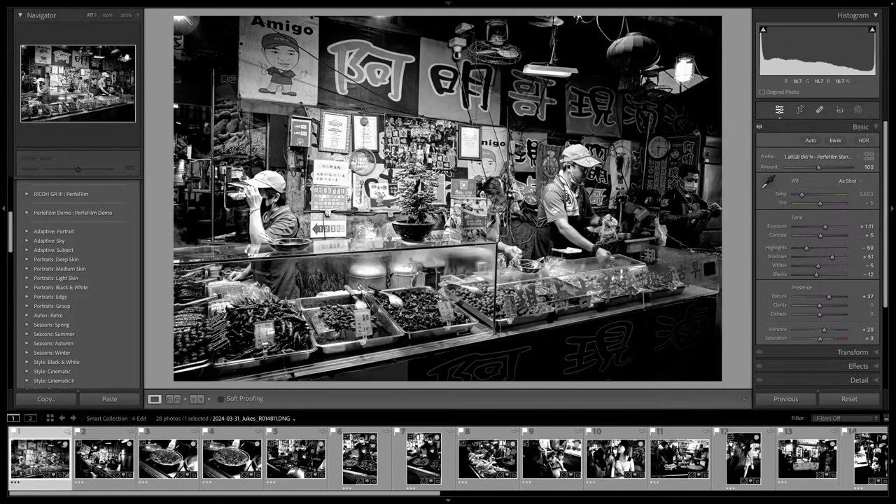
drag(806, 248, 803, 248)
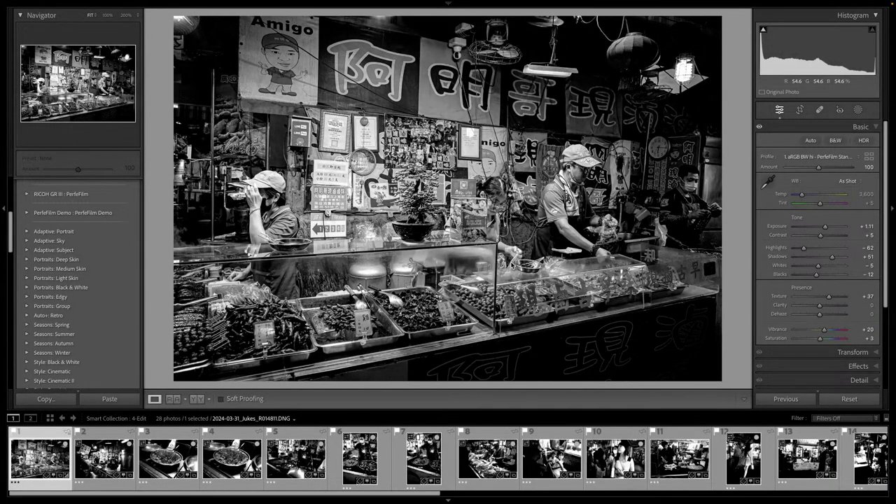
drag(828, 296, 823, 306)
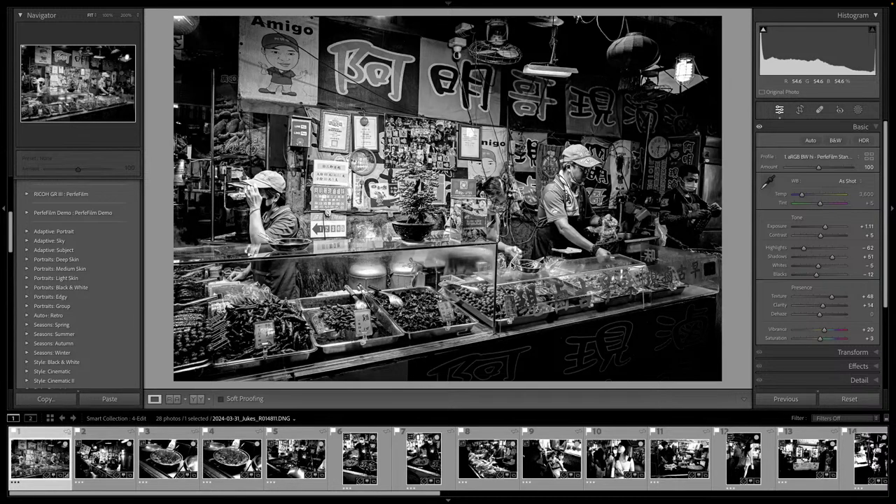
key(8)
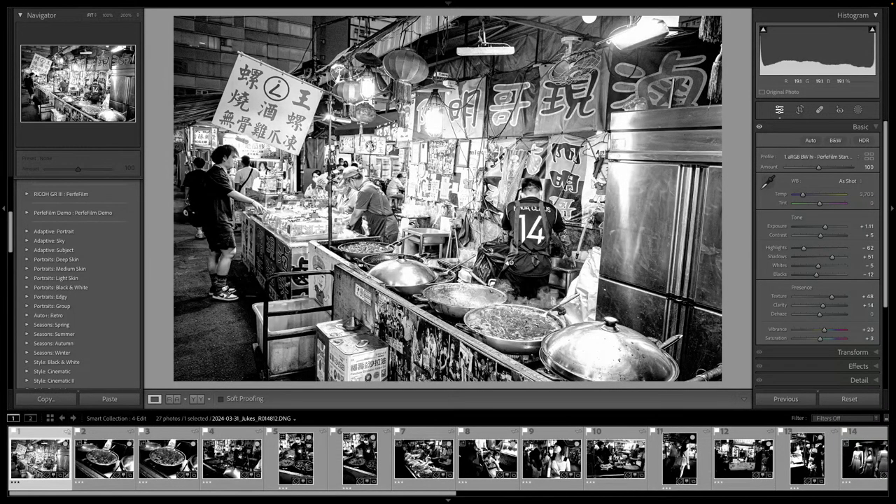
Undo the pasted settings on the wok stall photo, and apply automatic tone with the 1. aRGB Pos - PerfeFilm Standard profile
key(ctrl+z)
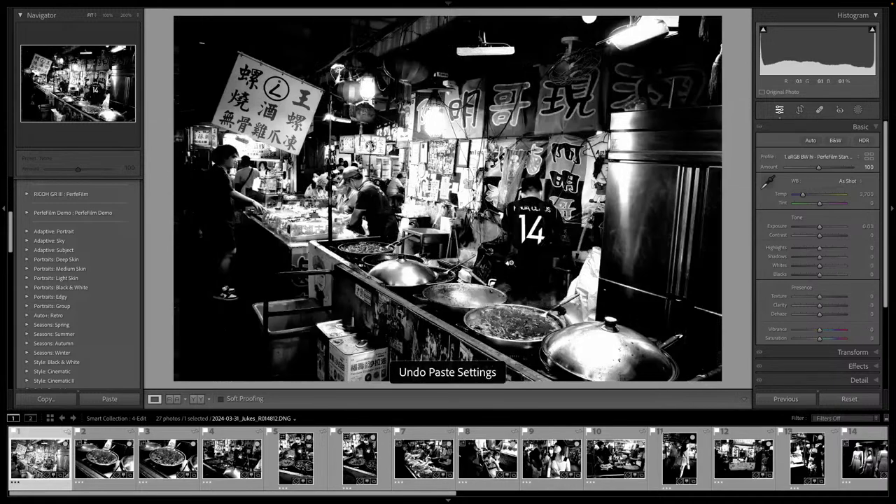
key(ctrl+u)
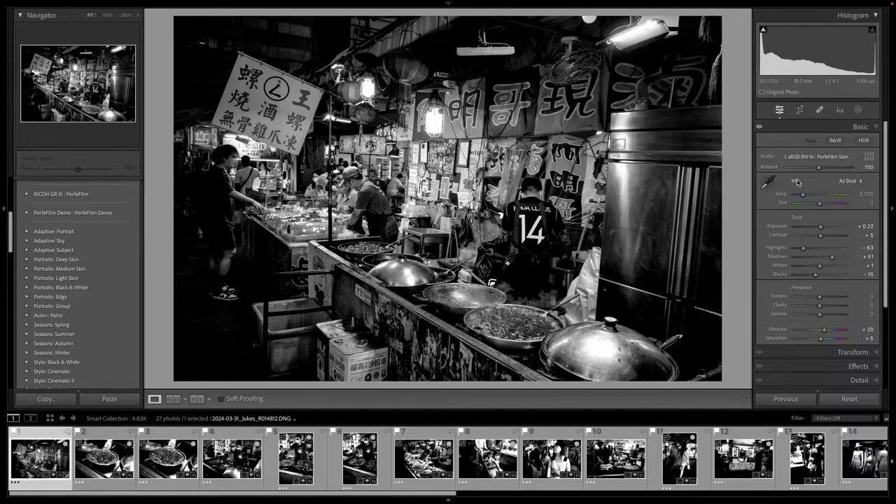
click(798, 157)
click(801, 166)
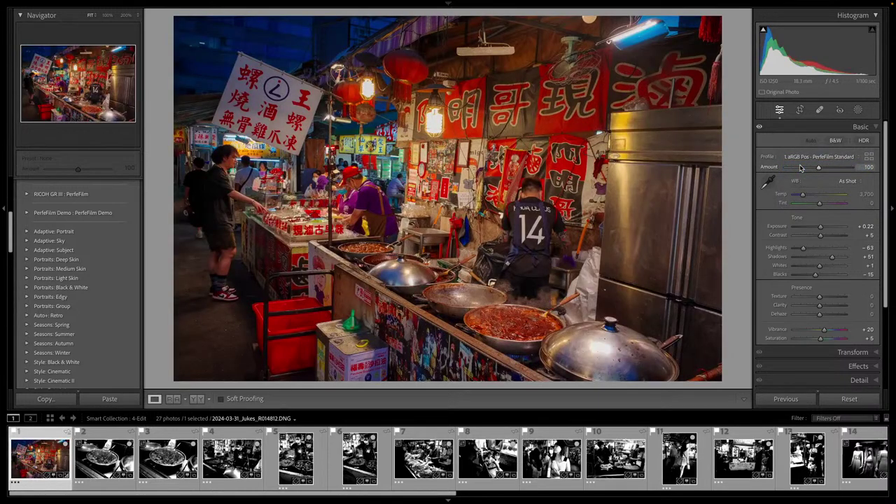
Set the wok stall photo's white balance Temp to 2,950 and straighten its perspective with Auto Upright
click(861, 196)
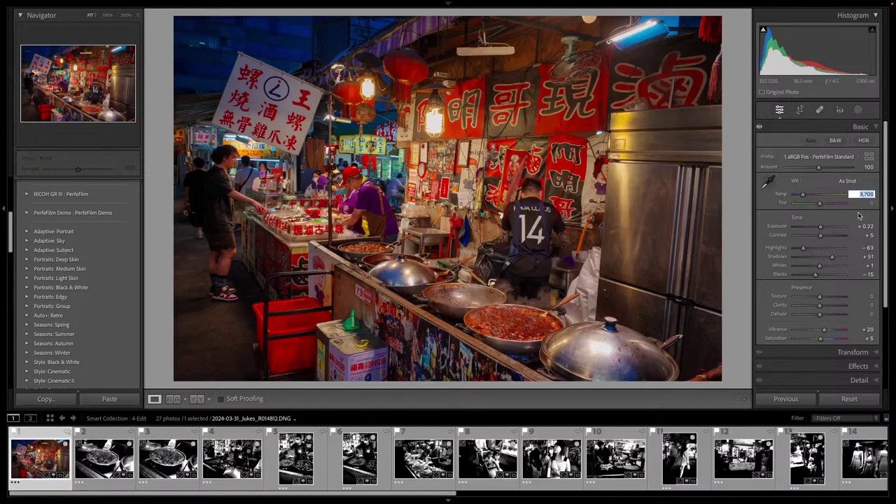
text(2950)
key(Return)
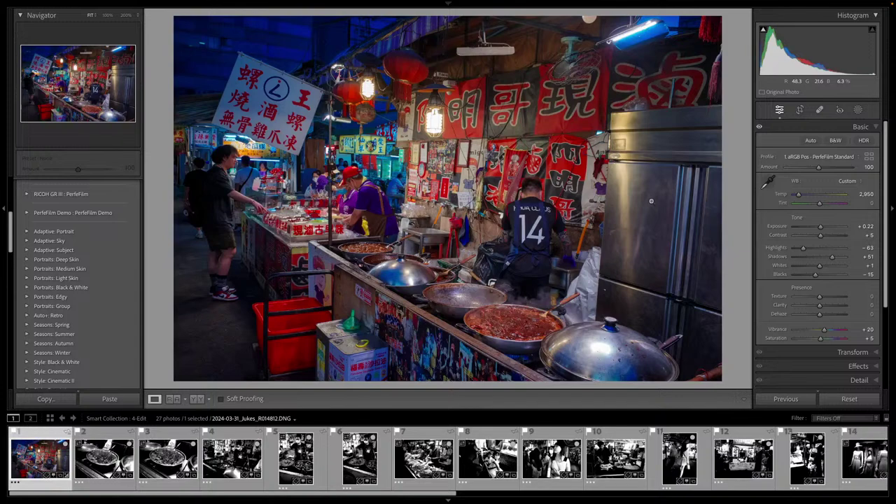
click(822, 354)
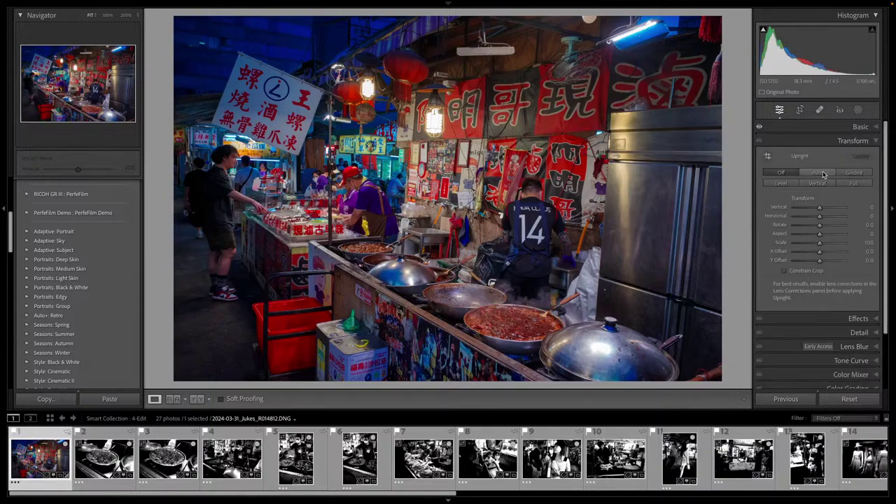
click(822, 174)
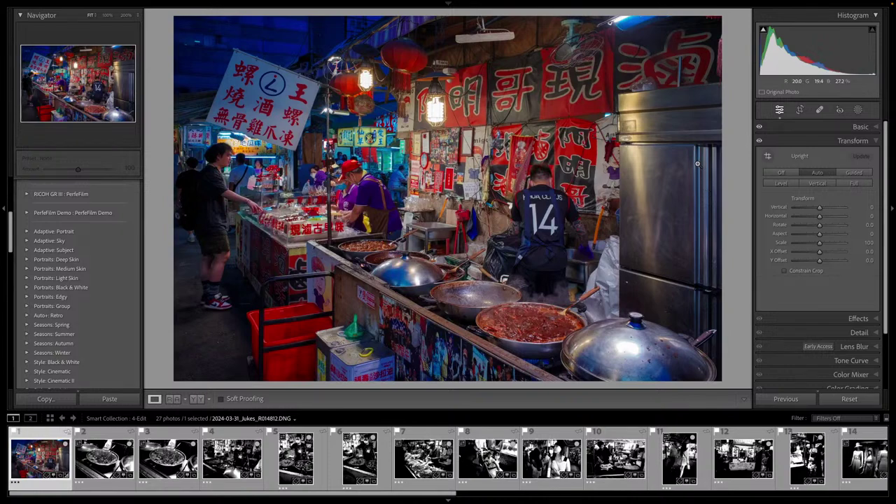
key(ctrl+z)
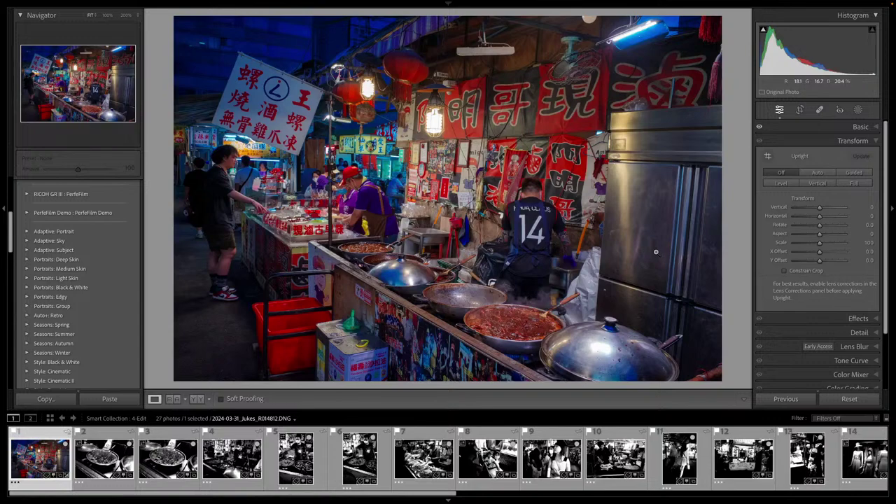
key(ctrl+shift+z)
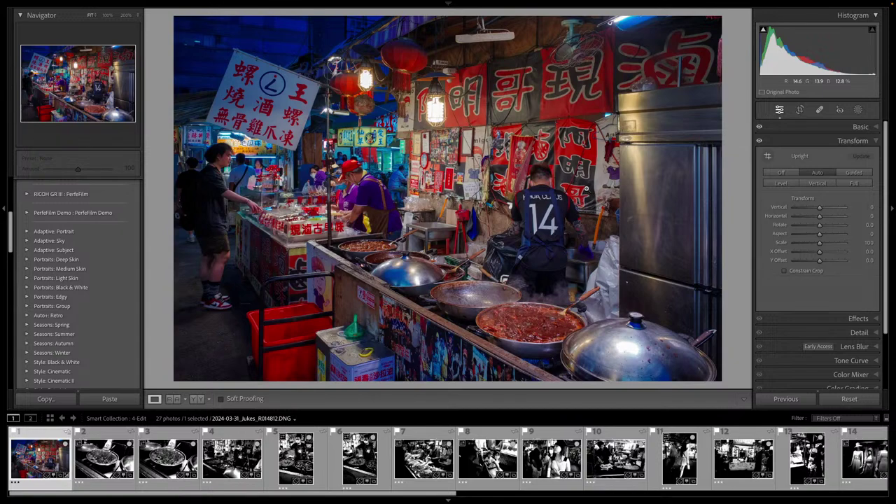
Set the wok stall photo's Exposure to +0.57, Texture to +16 and Vibrance to -15, and mark it as done
key(ctrl+shift+z)
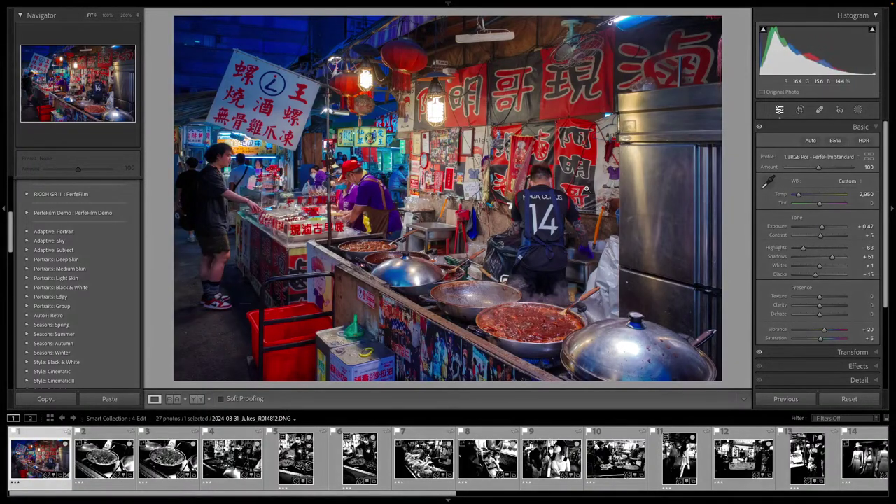
key(ctrl+shift+z)
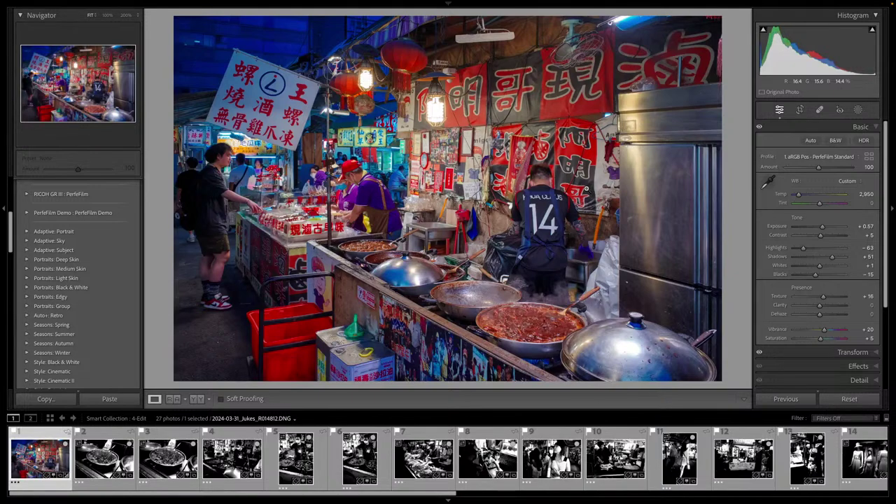
key(ctrl+shift+z)
key(minus)
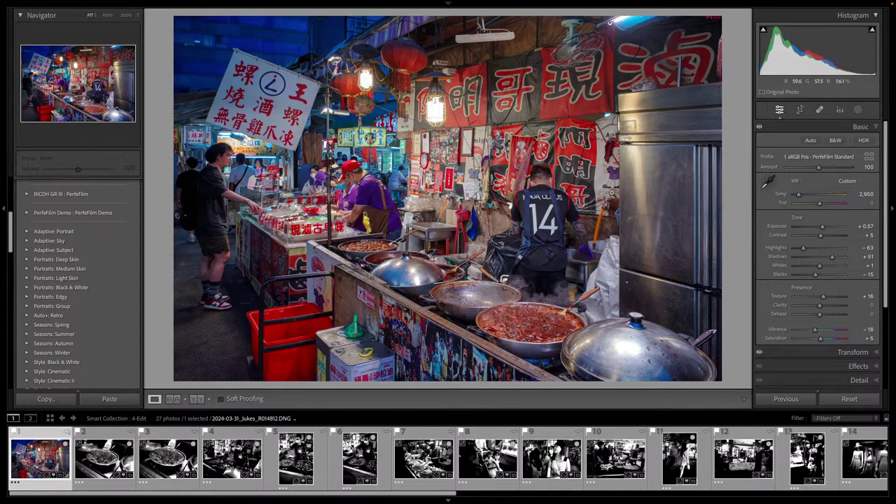
key(equal)
key(minus)
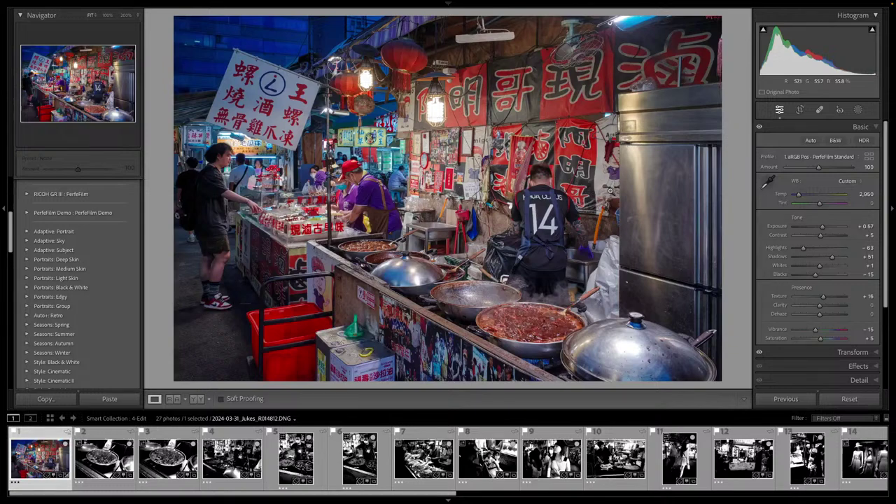
key(8)
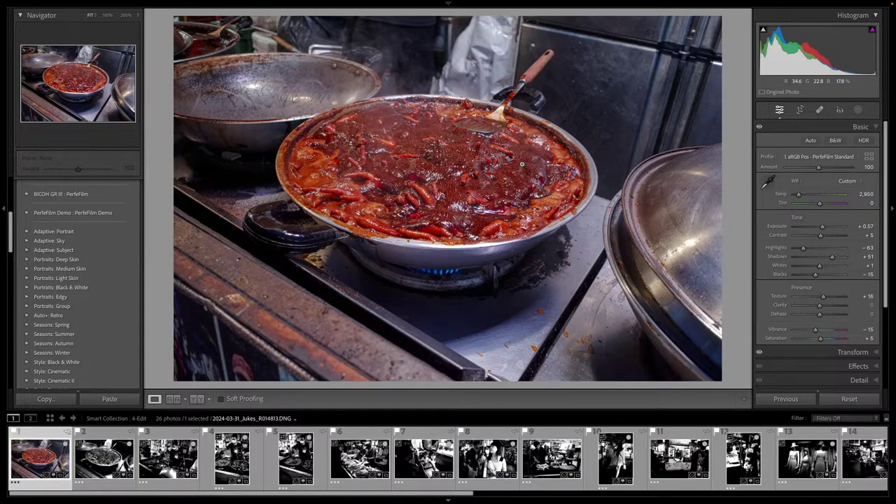
Set the red stew pan photo's post-crop vignette Amount to -43, and mark it and the following pan photo as done
key(super+3)
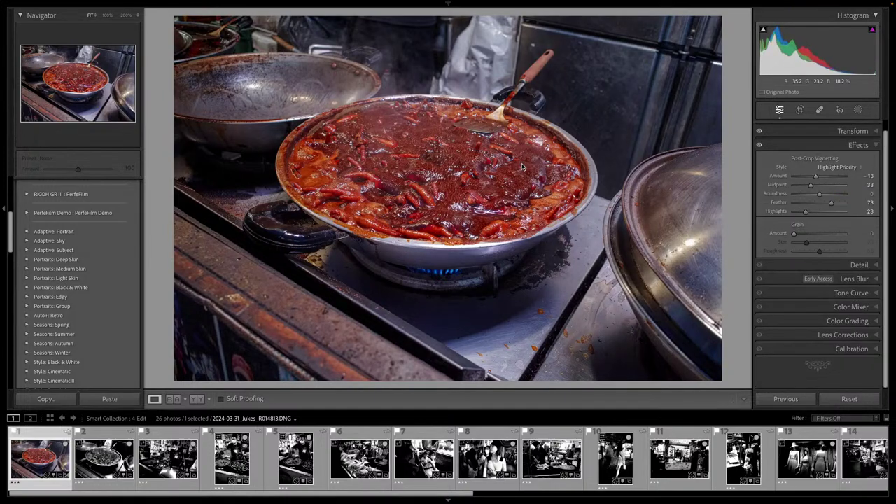
key(minus)
key(minus)
key(minus)
key(minus)
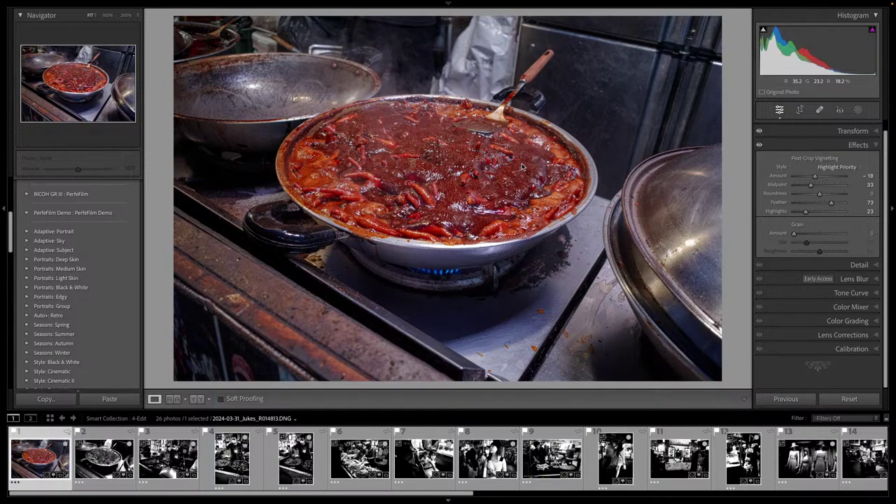
key(minus)
key(minus)
key(minus)
key(minus)
key(minus)
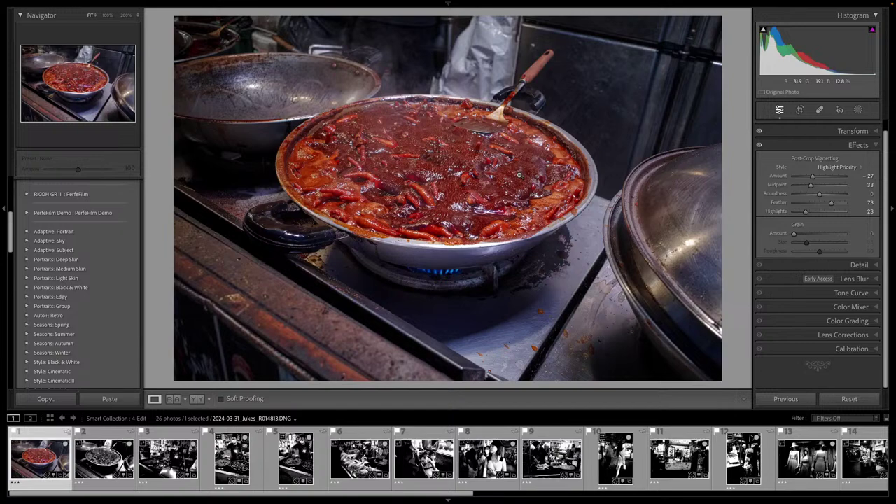
key(minus)
key(minus)
key(minus)
key(minus)
key(minus)
key(minus)
key(minus)
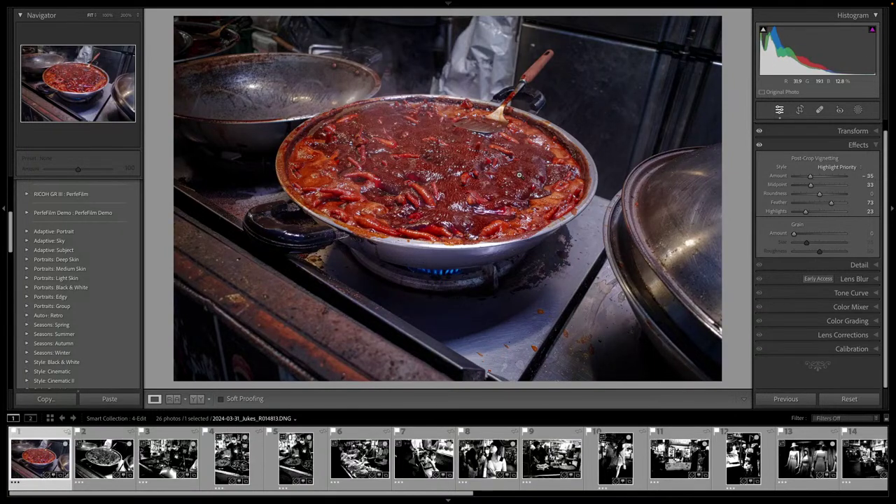
key(minus)
key(minus)
key(minus)
key(minus)
key(minus)
key(minus)
key(minus)
key(minus)
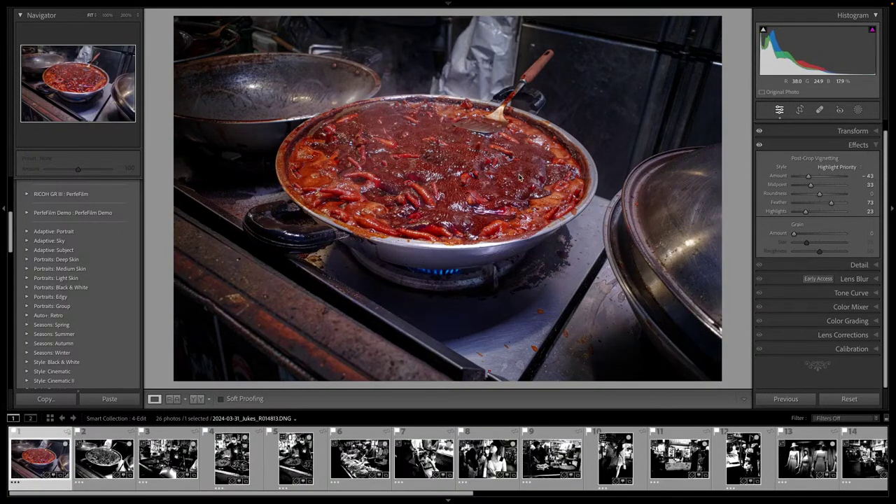
key(4)
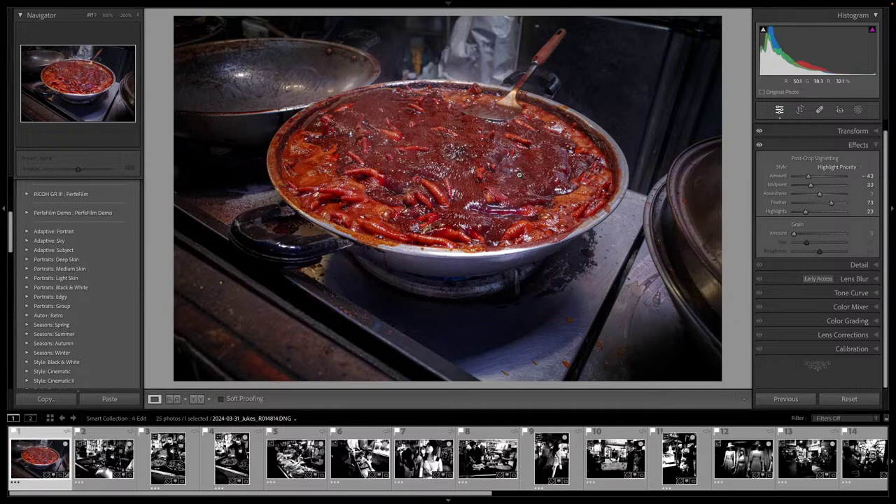
key(8)
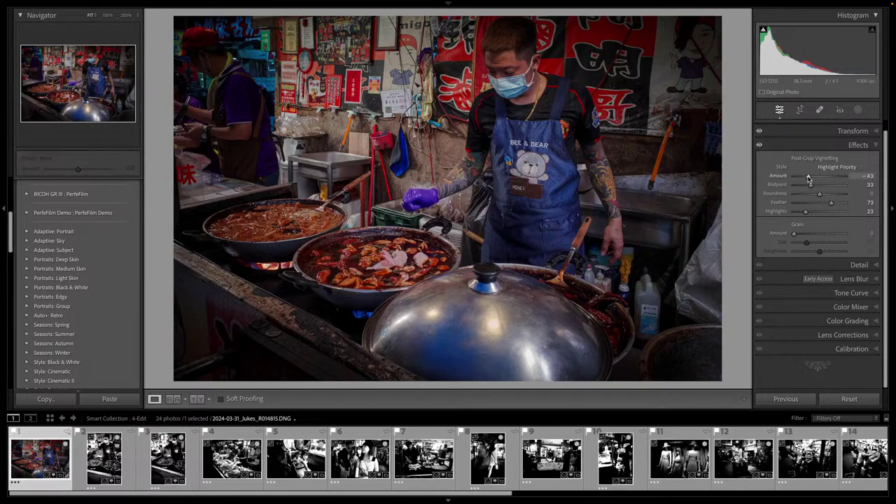
Set the masked vendor photo's vignette Amount to 0, reuse the colour settings on the next vertical vendor photo, and mark both as done
drag(808, 179, 818, 179)
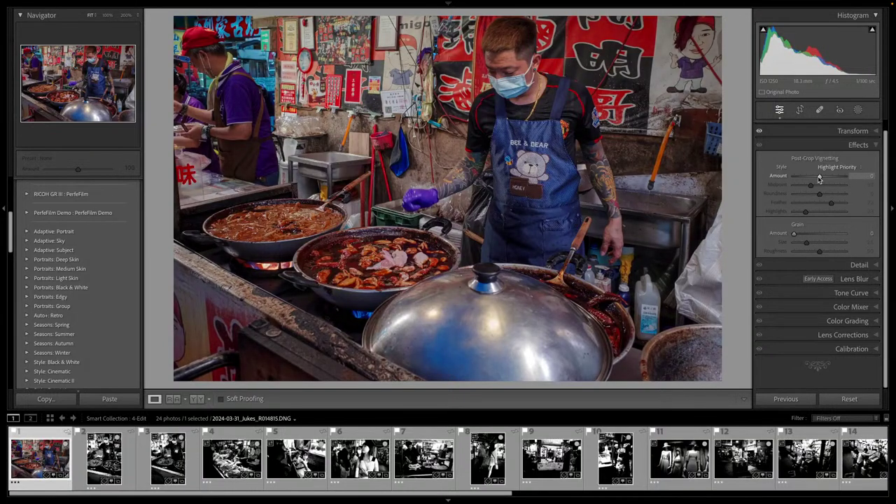
key(4)
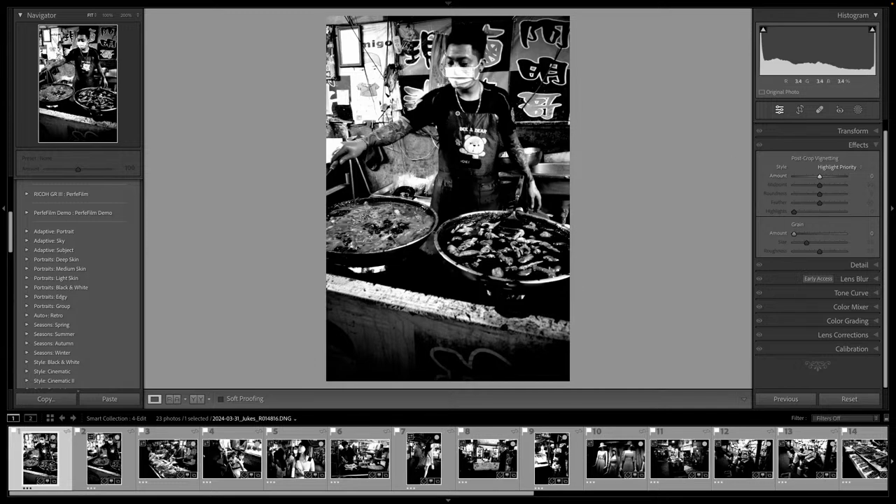
key(v)
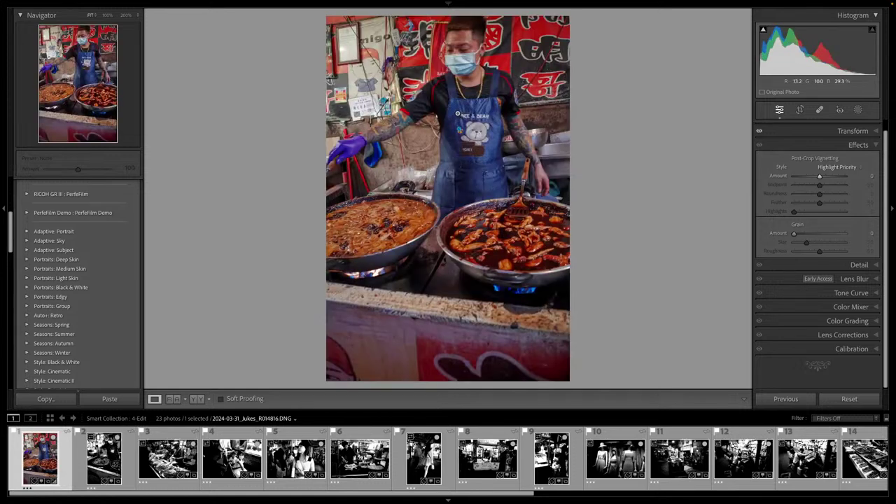
key(4)
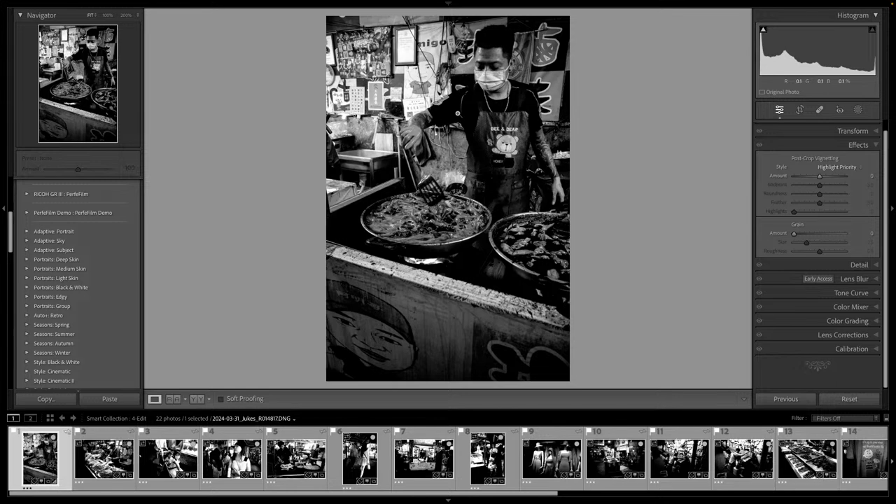
Reuse the colour settings on the second vertical vendor photo and turn its Upright correction off
key(v)
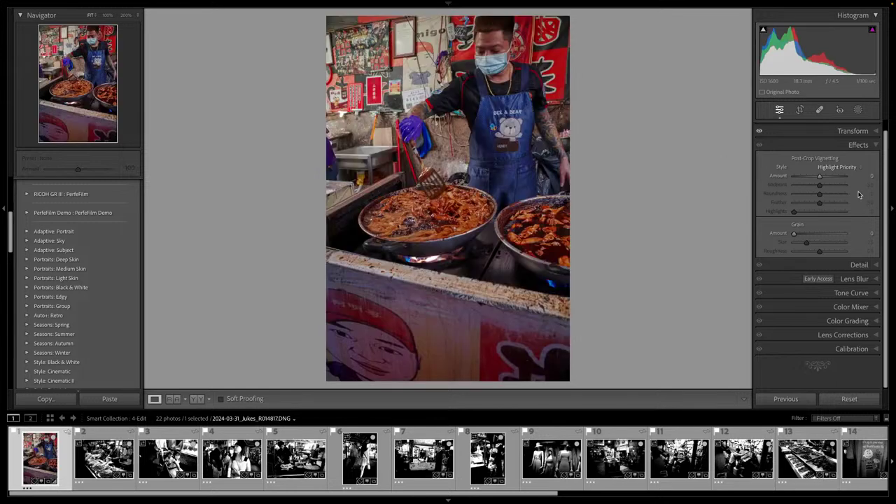
click(855, 131)
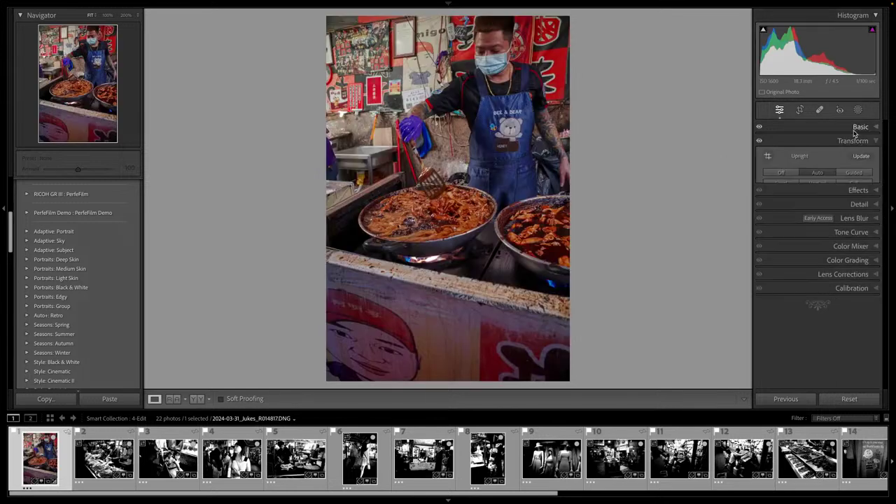
click(817, 172)
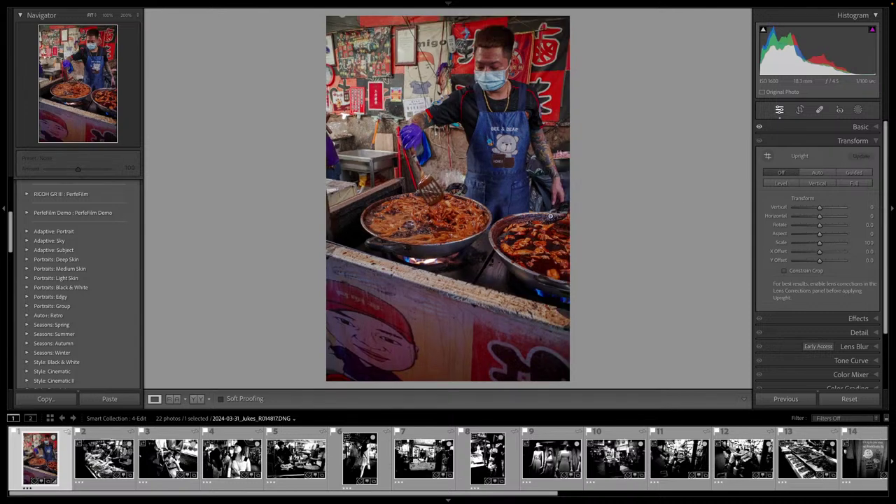
Crop the second vertical vendor photo tighter around the vendor and the two pans, trimming the painted counter front
key(r)
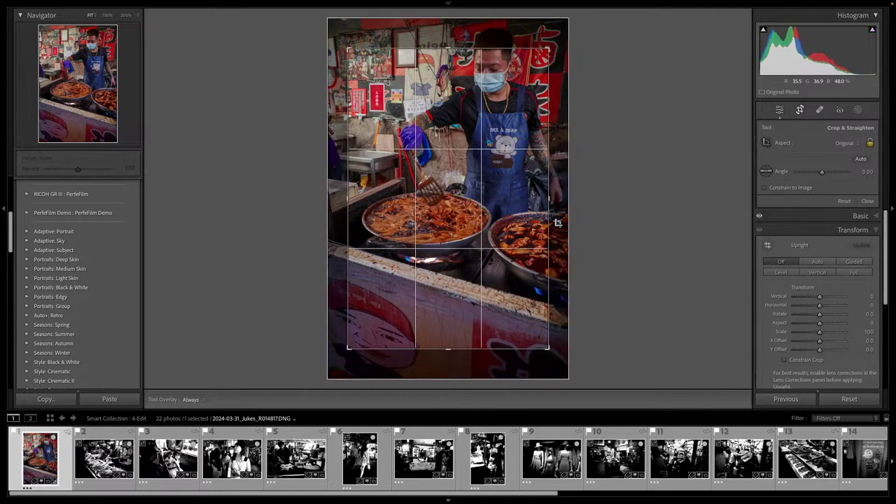
drag(463, 233, 440, 265)
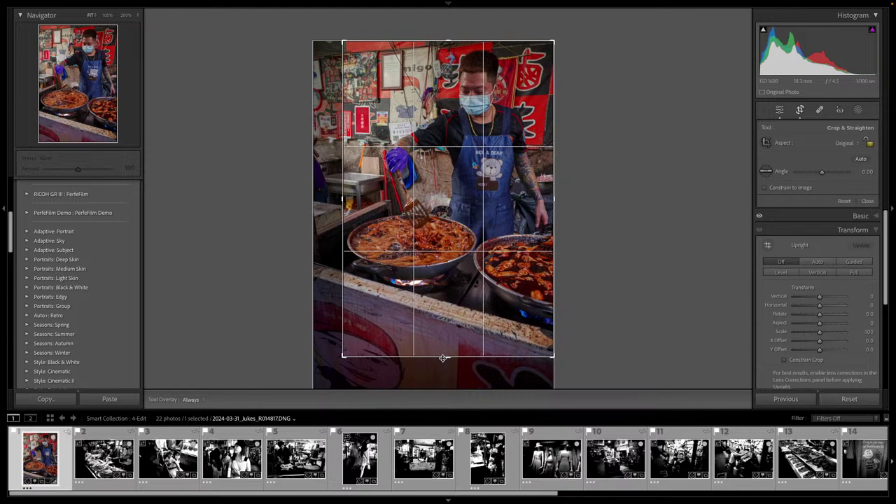
drag(443, 359, 446, 335)
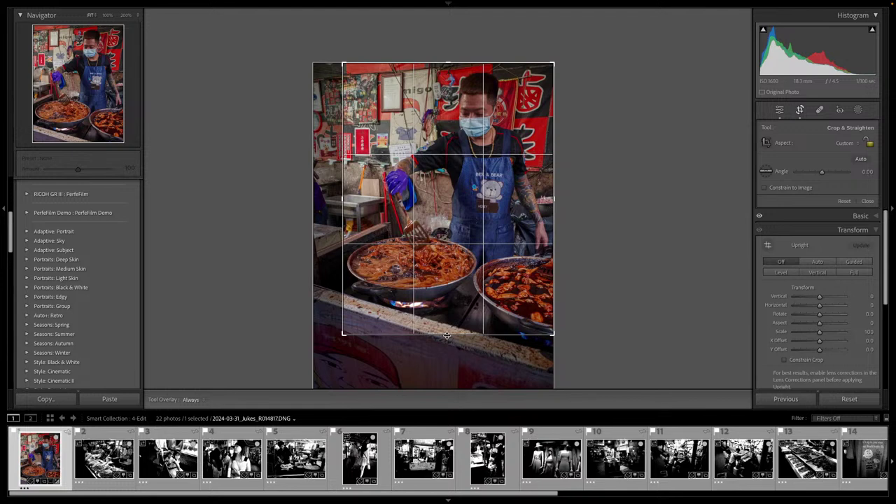
key(d)
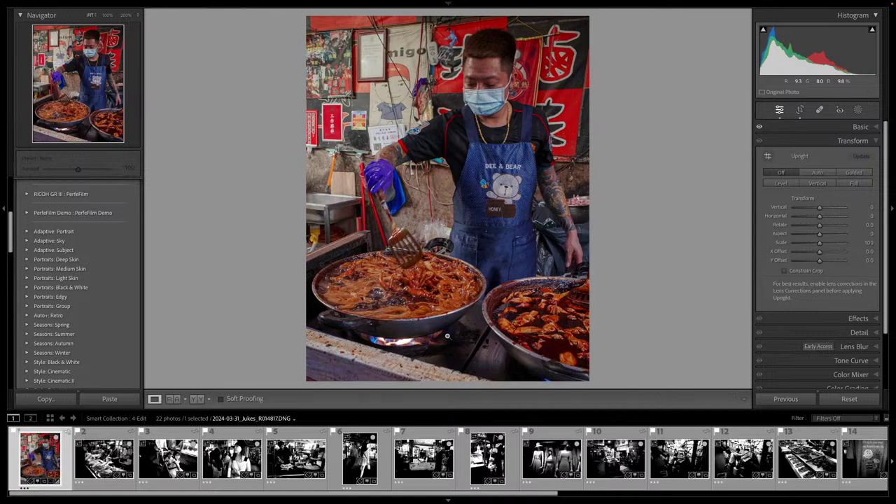
Set the cropped vendor photo's Texture to +35 and mark it as done
key(super+1)
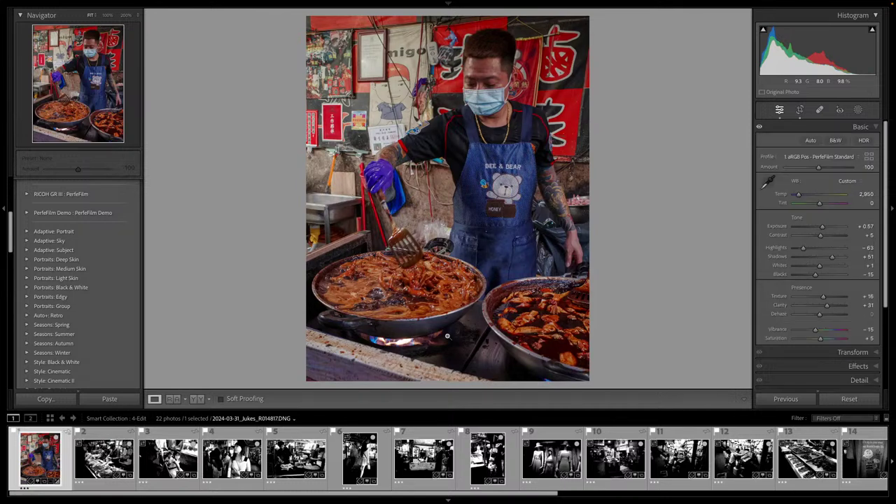
key(equal)
key(equal)
key(equal)
key(equal)
key(equal)
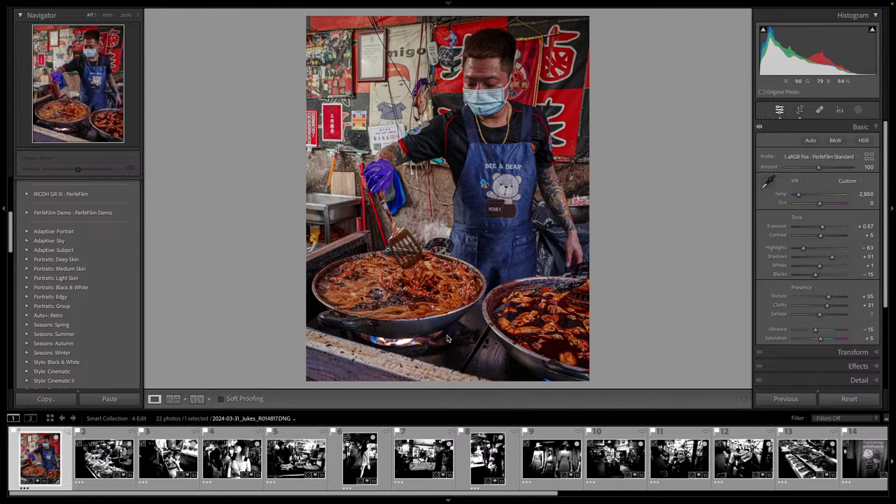
key(8)
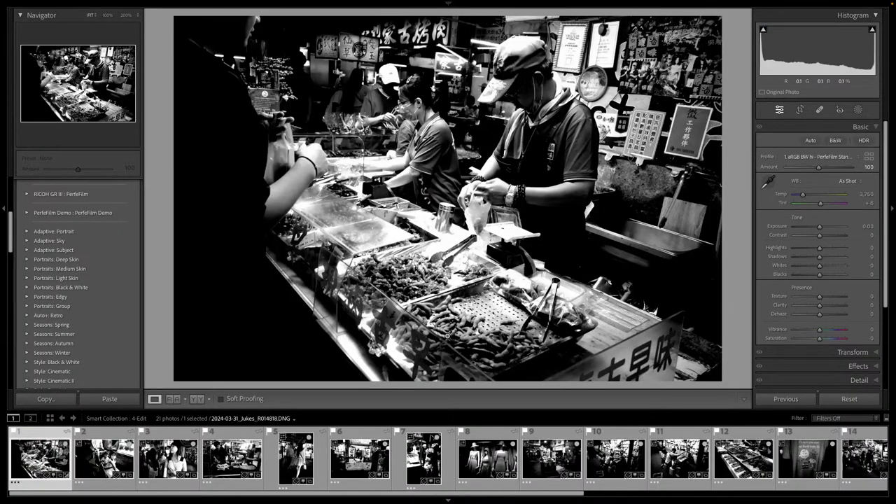
Apply auto tone, the 1 aRGB Pos - PerfeFilm Standard profile and a 2,950 colour temperature to the edamame stall photo
key(ctrl+u)
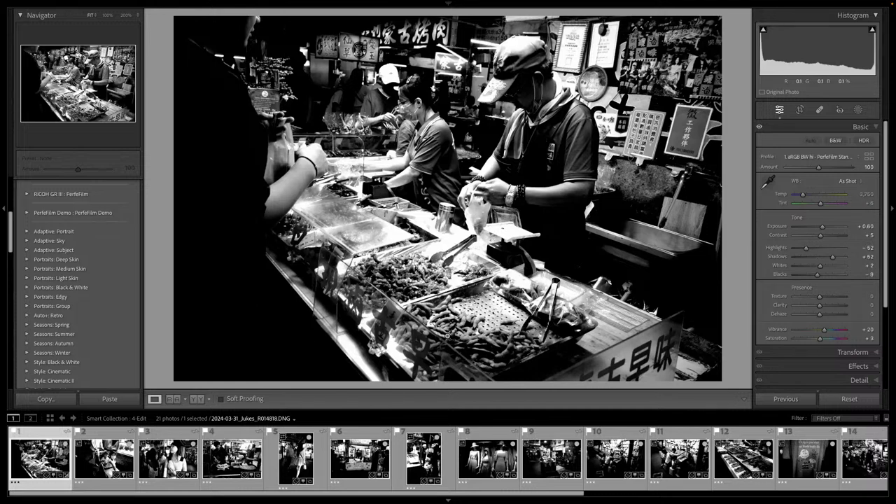
click(836, 156)
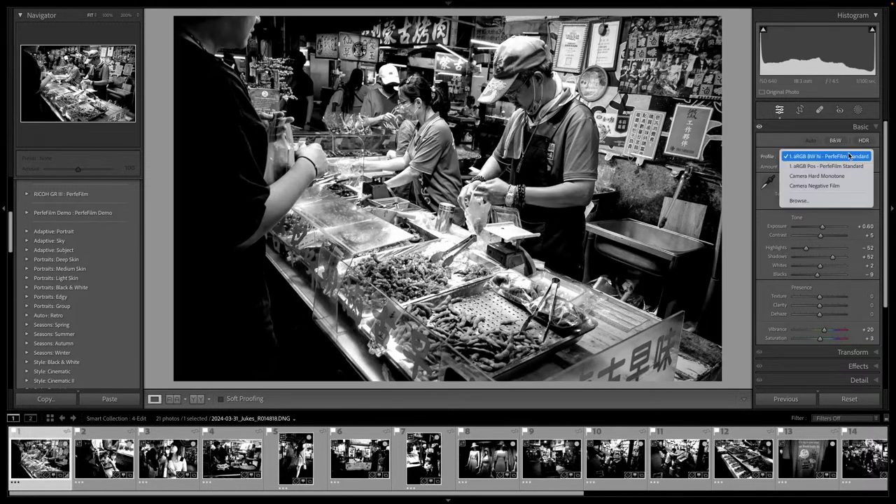
click(838, 165)
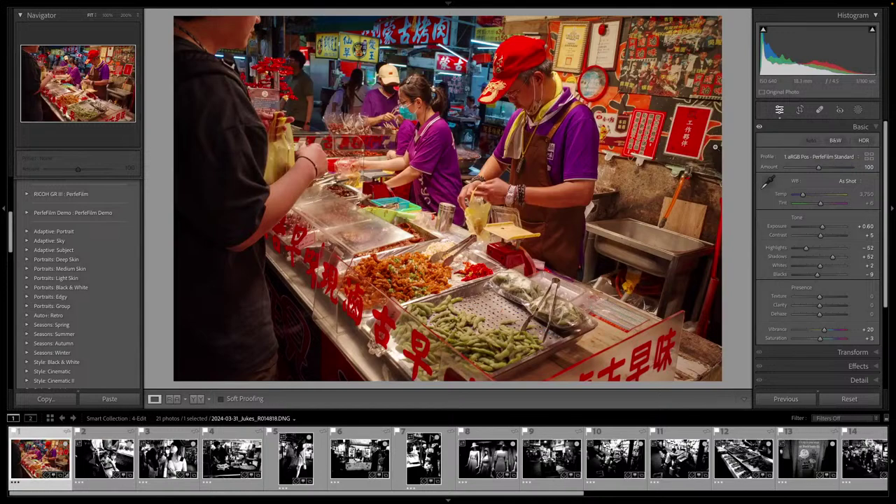
click(861, 195)
text(2950)
key(Return)
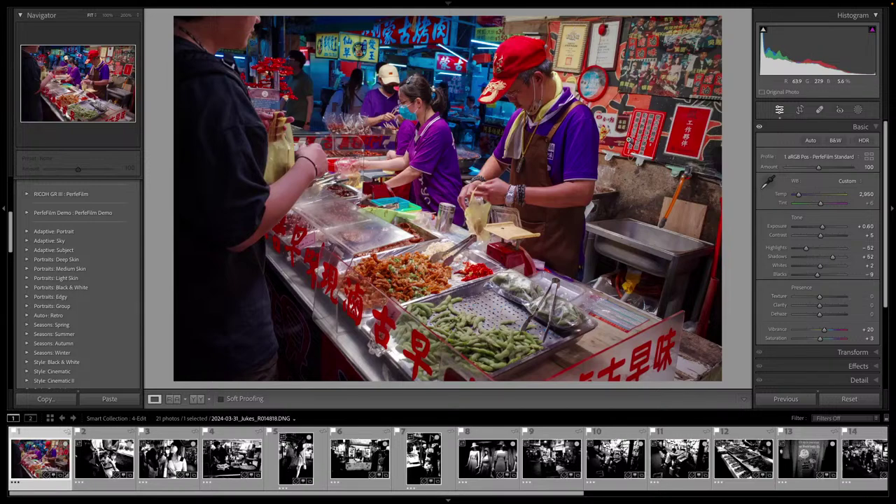
Apply Auto Upright with Constrain Crop to the edamame stall photo and mark it as done
click(845, 354)
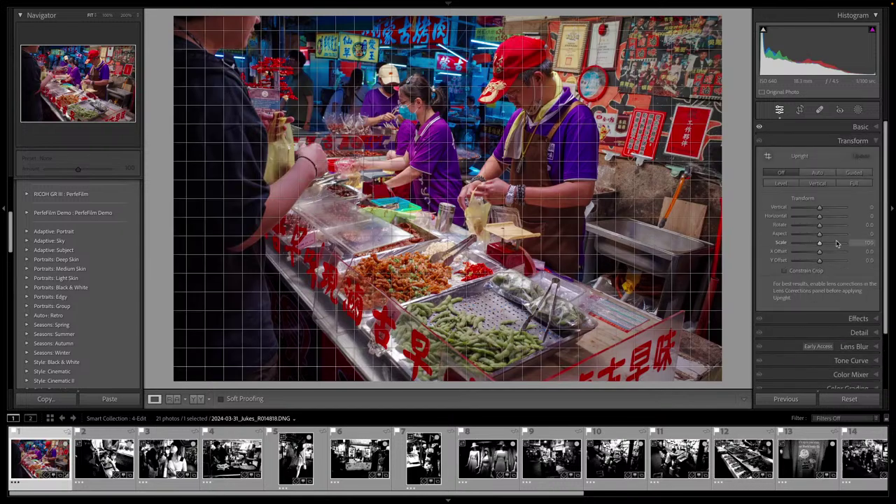
click(826, 173)
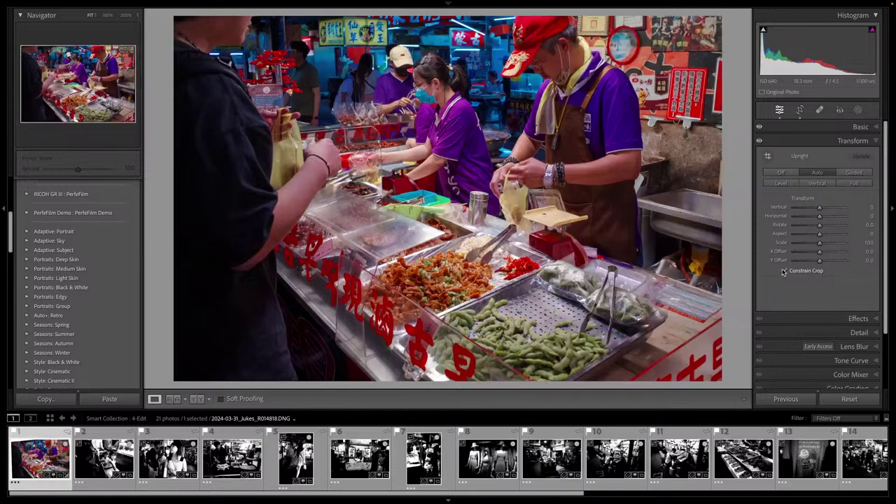
click(783, 271)
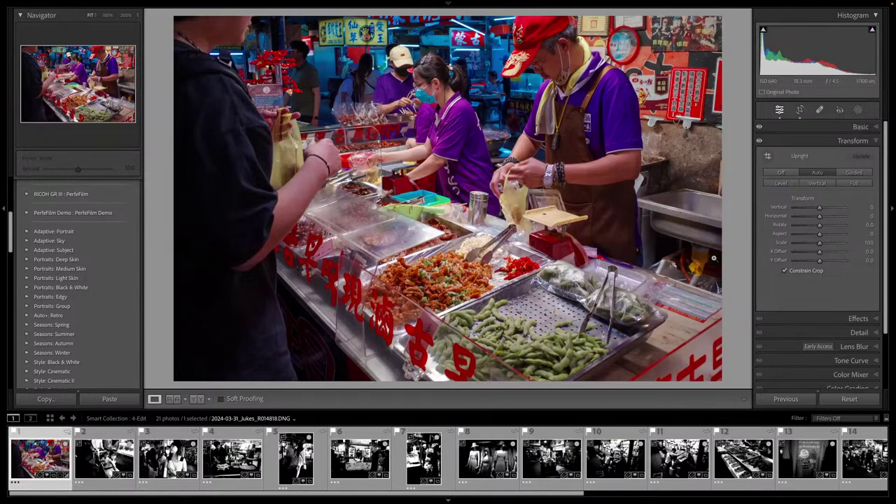
key(8)
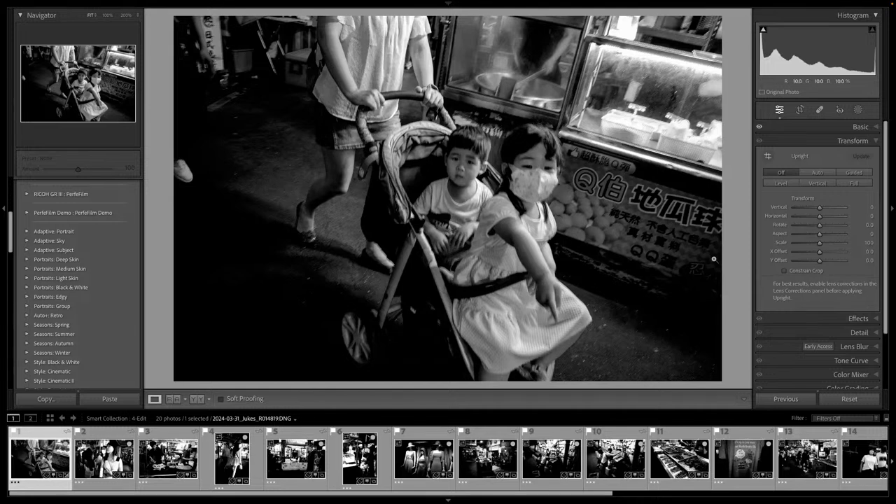
Try the 1 aRGB Pos - PerfeFilm Standard profile on the stroller photo, then return to 1 aRGB BW hi
click(853, 127)
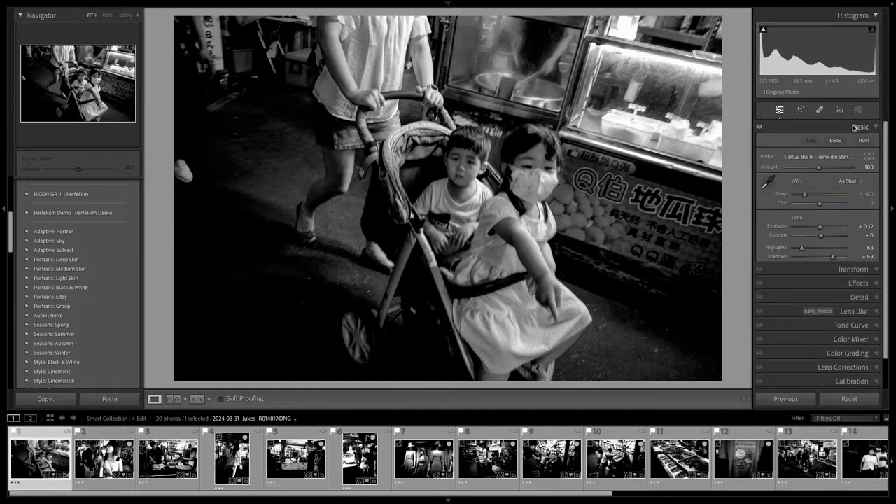
click(842, 156)
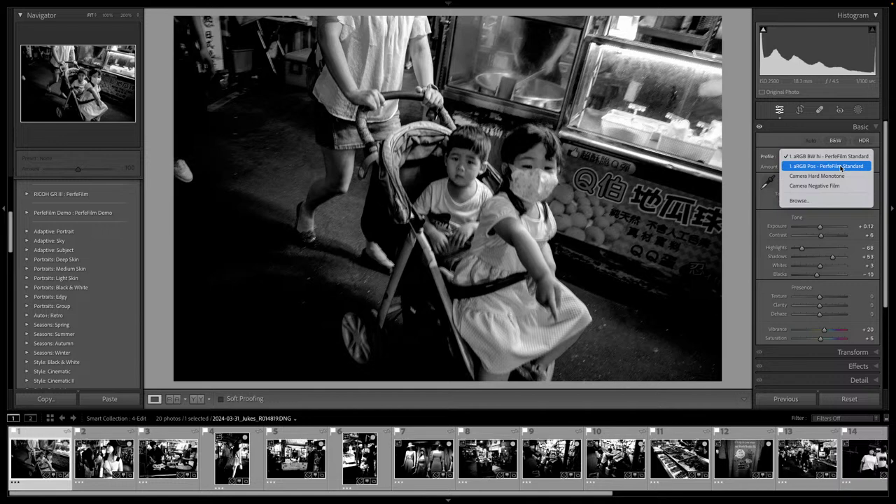
click(841, 167)
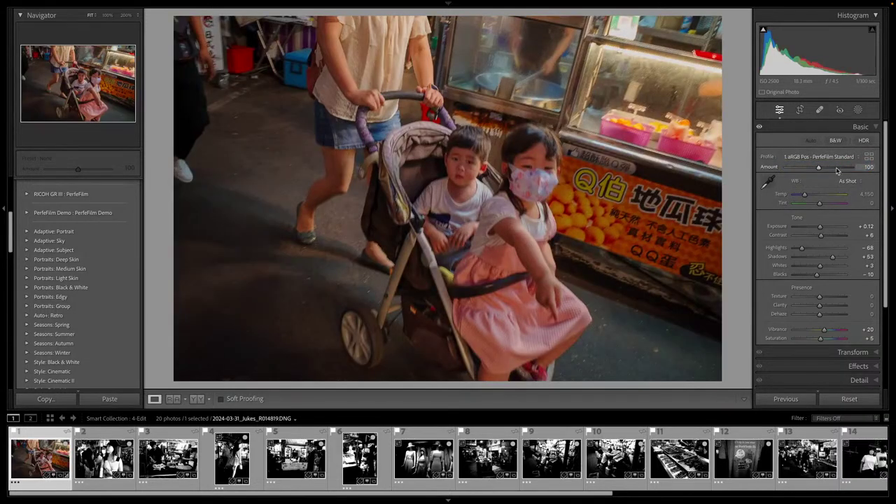
click(837, 157)
click(836, 151)
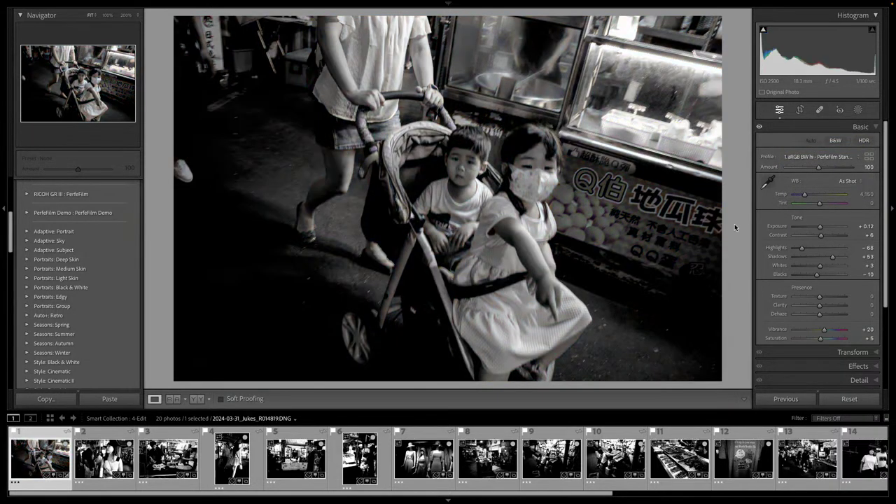
Set the stroller photo's Exposure to +0.87 and Texture to +36
key(minus)
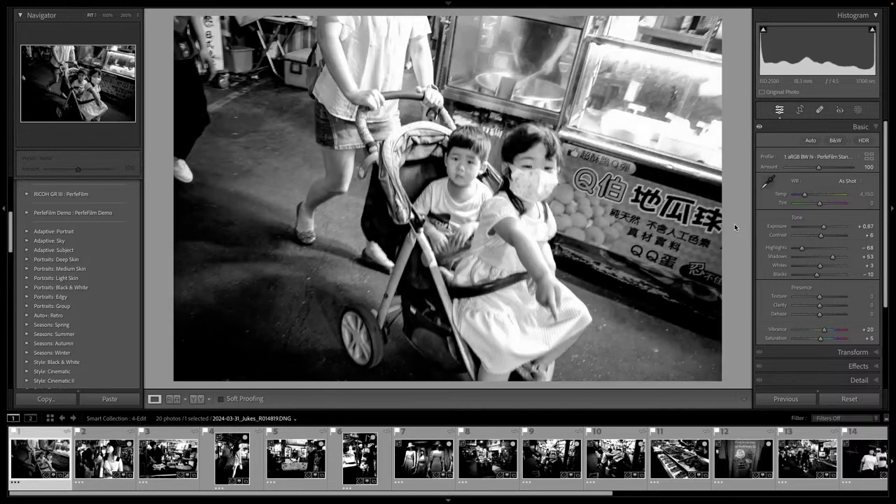
key(super+z)
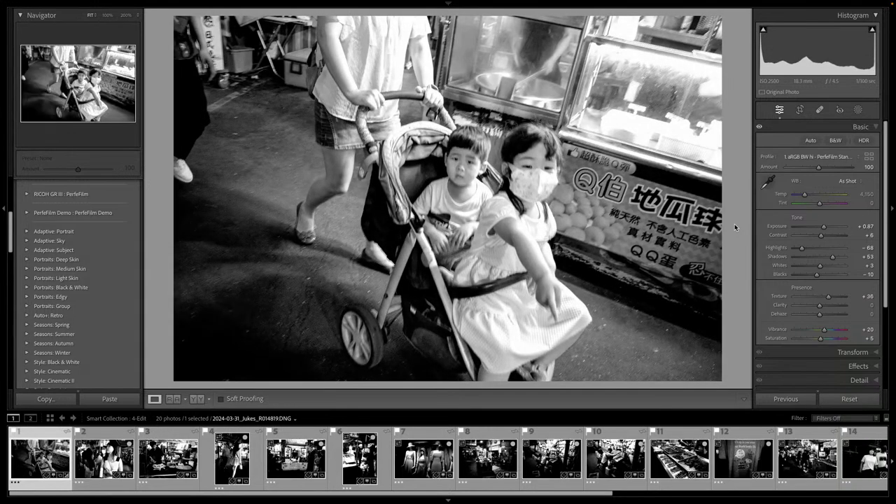
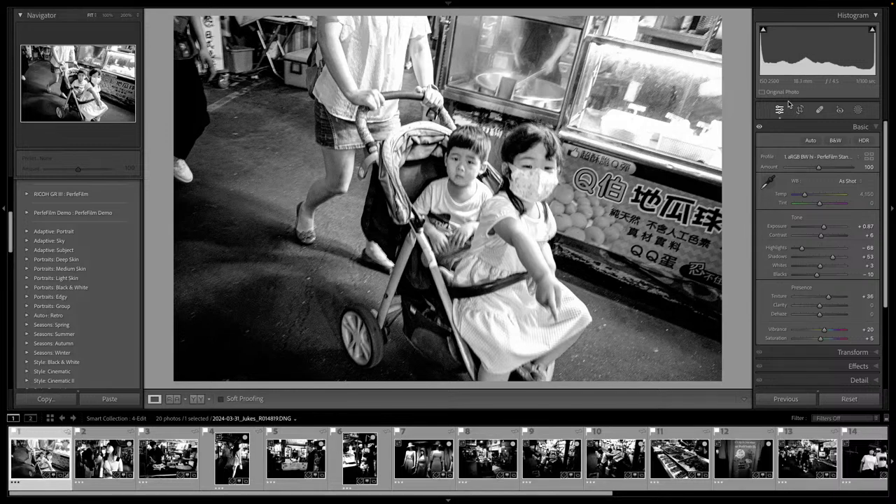
Crop the stroller photo tighter around the two children at the original aspect ratio
key(r)
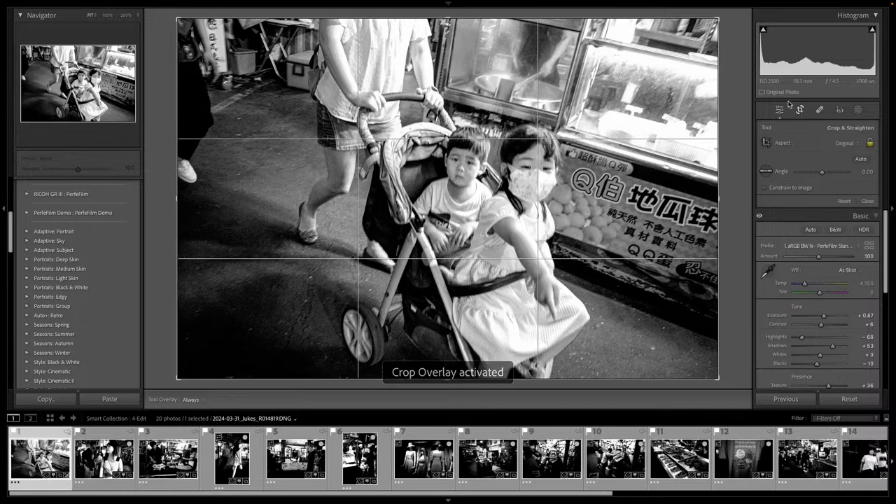
key(minus)
key(minus)
key(minus)
key(minus)
drag(583, 143, 558, 116)
key(minus)
key(minus)
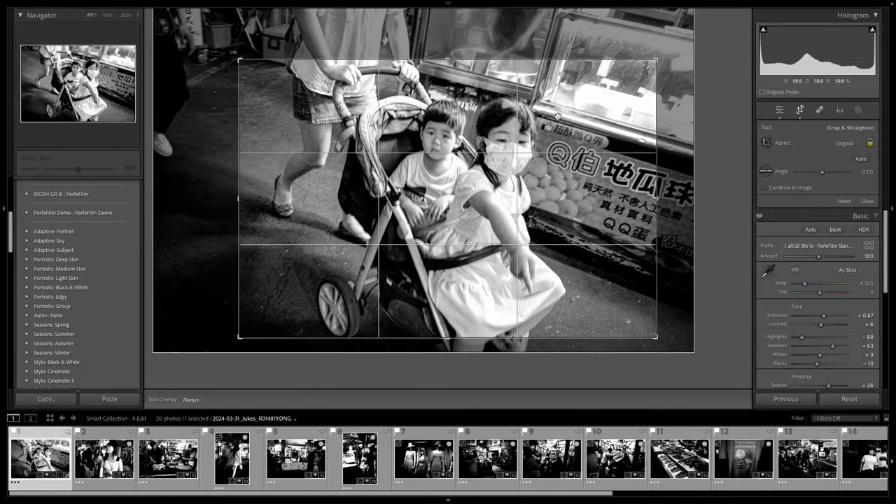
key(d)
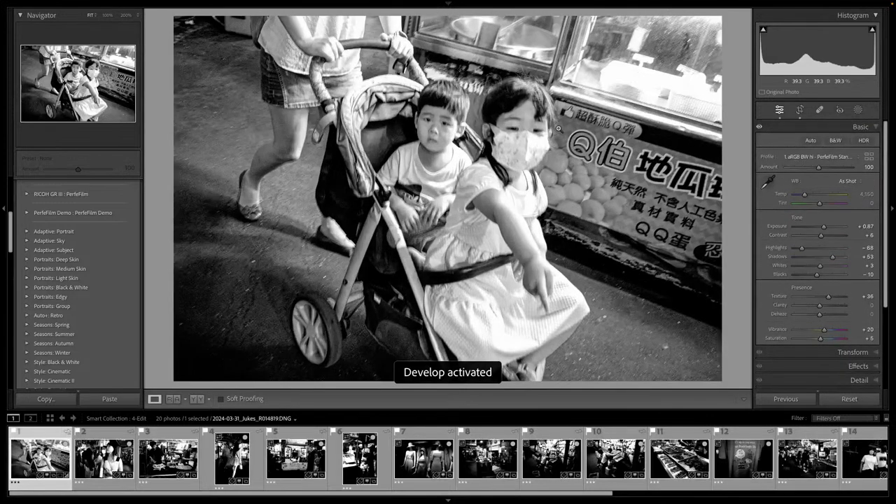
Set the stroller photo's Texture to +55, Clarity to +31 and Vibrance to +22
key(minus)
key(minus)
key(minus)
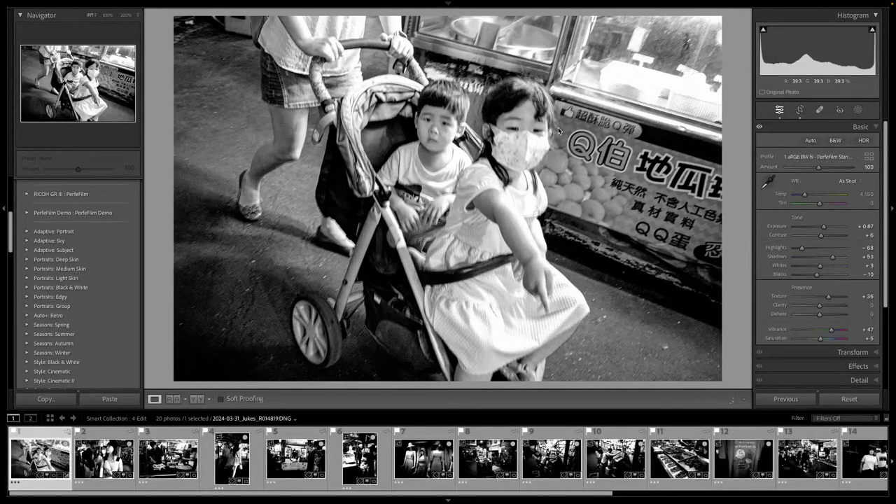
key(equal)
key(equal)
key(equal)
key(equal)
key(equal)
key(equal)
key(equal)
key(equal)
key(equal)
key(equal)
key(equal)
key(equal)
key(equal)
key(equal)
key(equal)
key(equal)
key(equal)
key(equal)
key(equal)
key(equal)
key(equal)
key(equal)
key(equal)
key(equal)
key(equal)
key(equal)
key(equal)
key(equal)
key(equal)
key(equal)
key(equal)
key(equal)
key(equal)
key(equal)
key(equal)
key(equal)
key(equal)
key(equal)
key(equal)
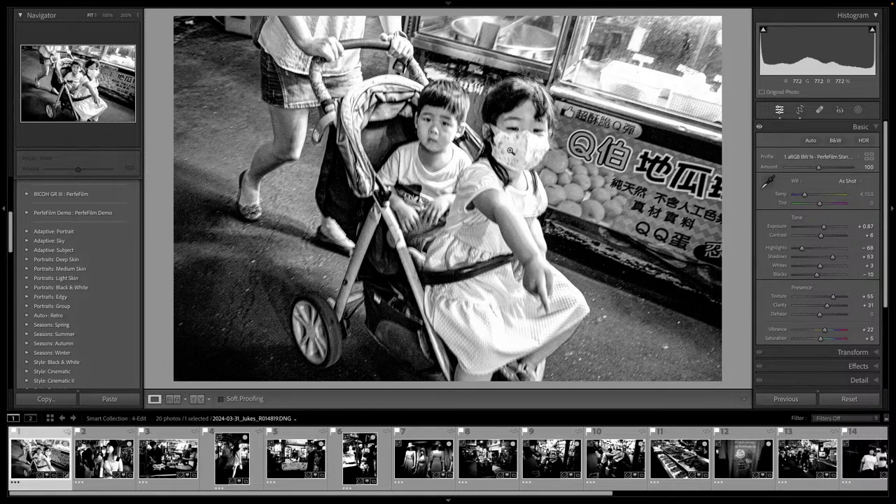
Raise the stroller photo's manual luminance noise reduction and mark the photo as done
key(super+5)
key(equal)
key(equal)
key(equal)
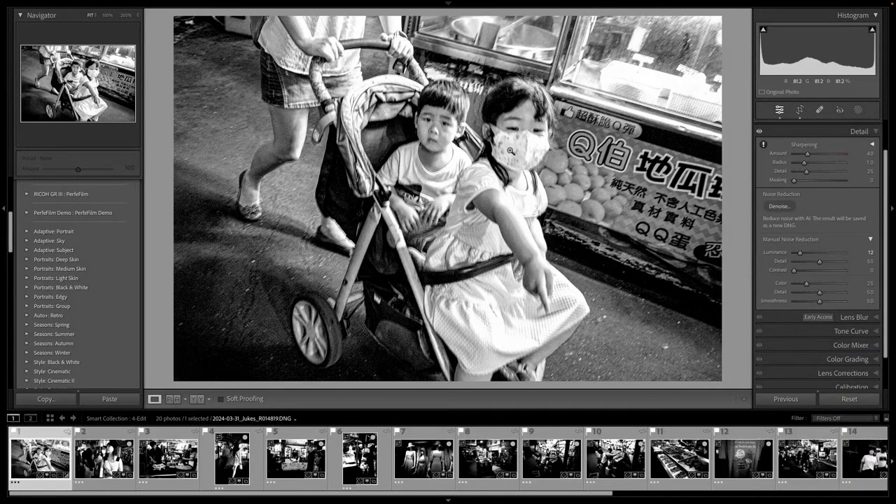
key(equal)
key(equal)
key(equal)
key(equal)
key(equal)
key(equal)
key(8)
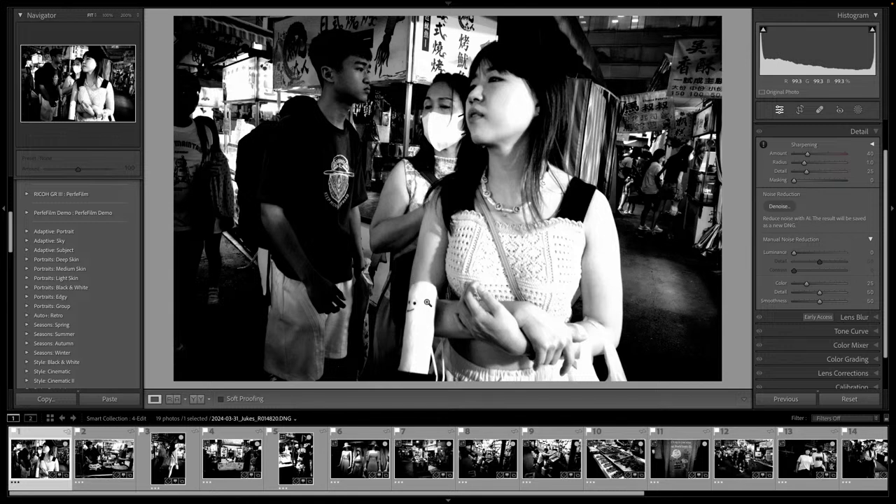
Apply auto tone to the photo of the young man and two women, and crop it to a 1 x 1 square around them
key(super+u)
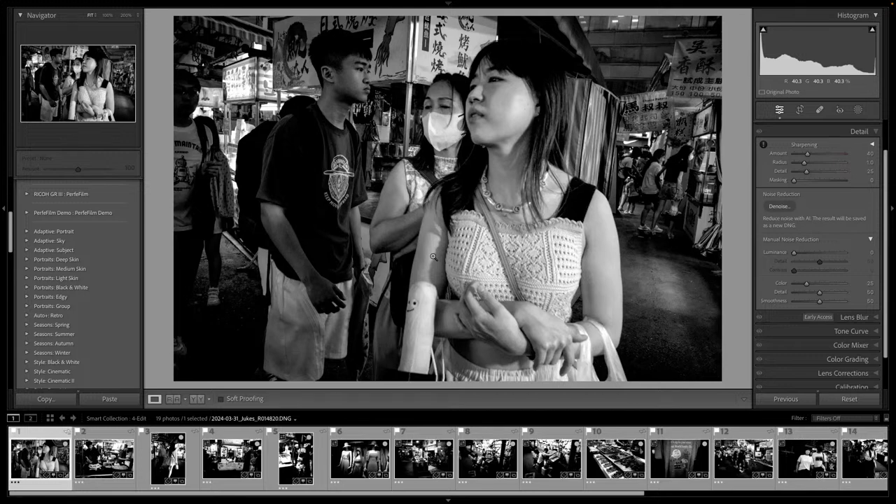
key(r)
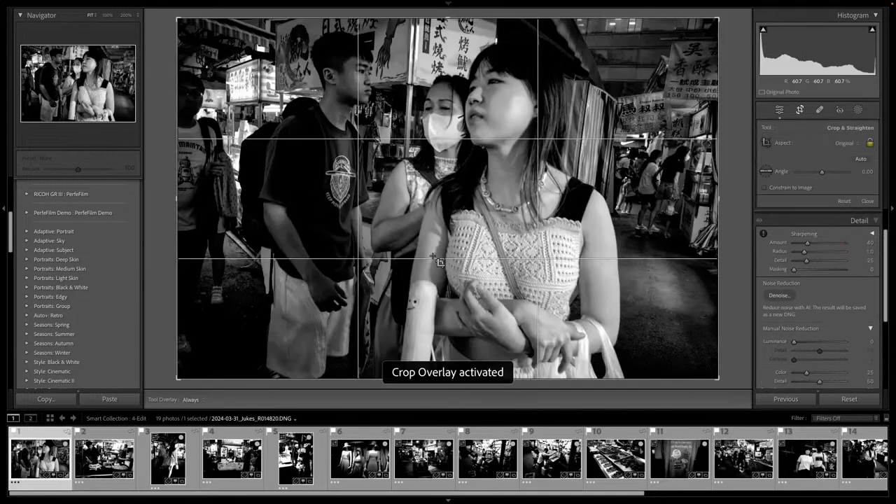
key(shift+a)
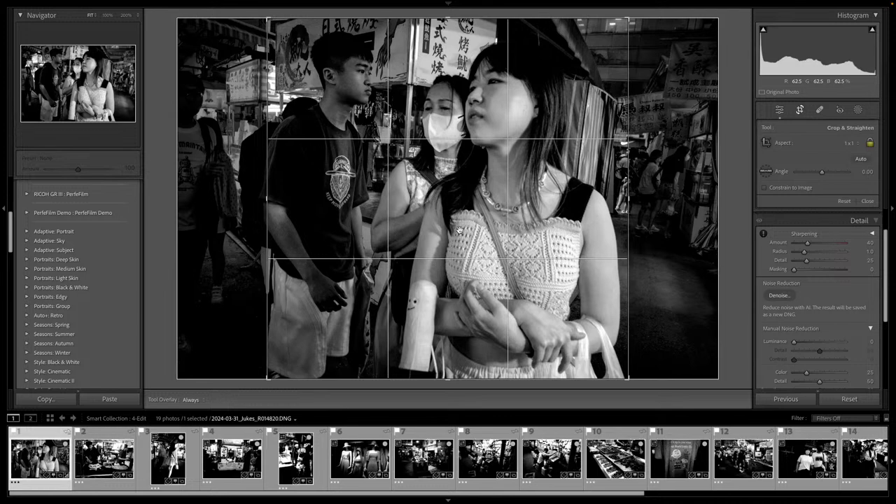
drag(459, 232, 457, 232)
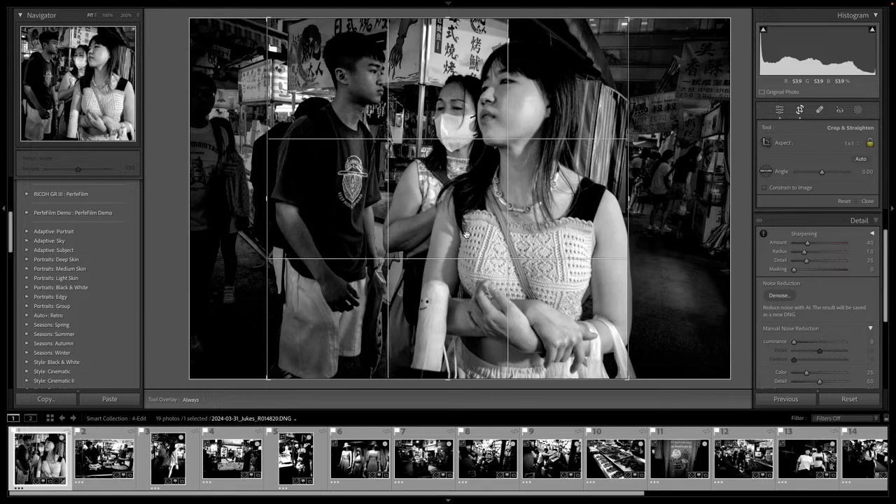
key(d)
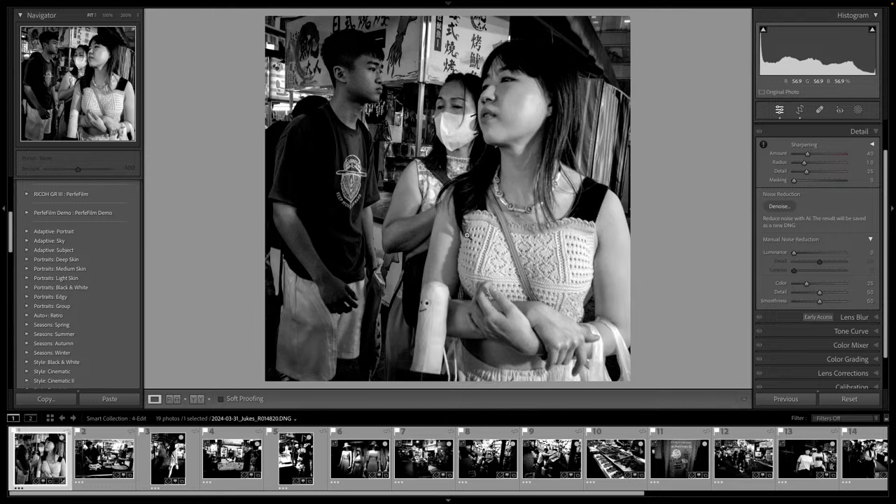
Set the square-cropped photo's Exposure to +0.45, Texture to +23 and Clarity to +14
key(super+u)
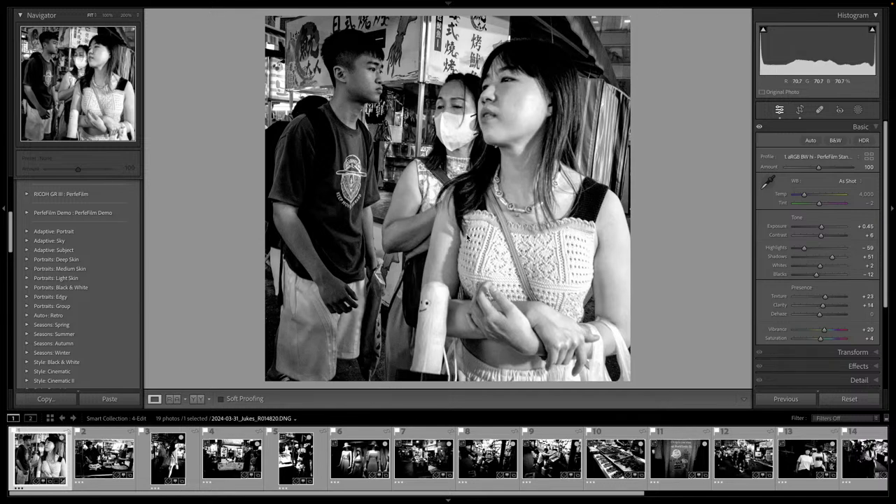
Mark the square-cropped photo as done, and give the sausage-stall photo auto tone and the 1. aRGB Pos - PerfeFilm Standard profile
key(8)
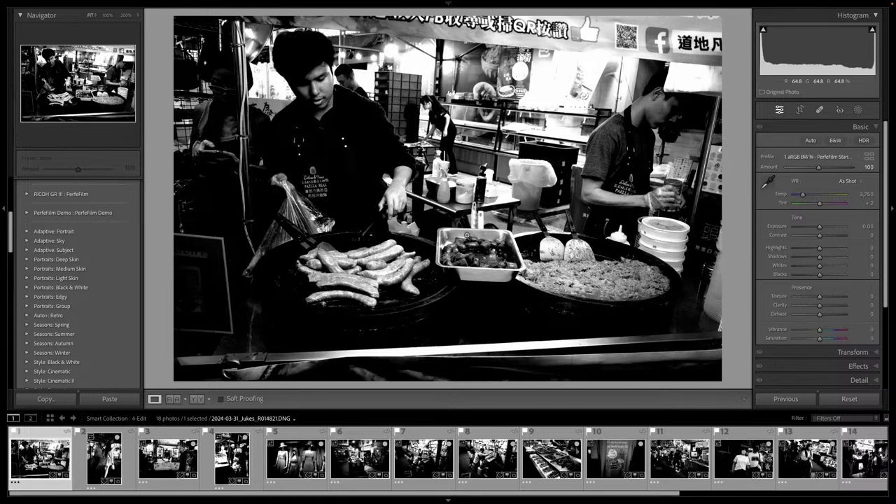
key(ctrl+u)
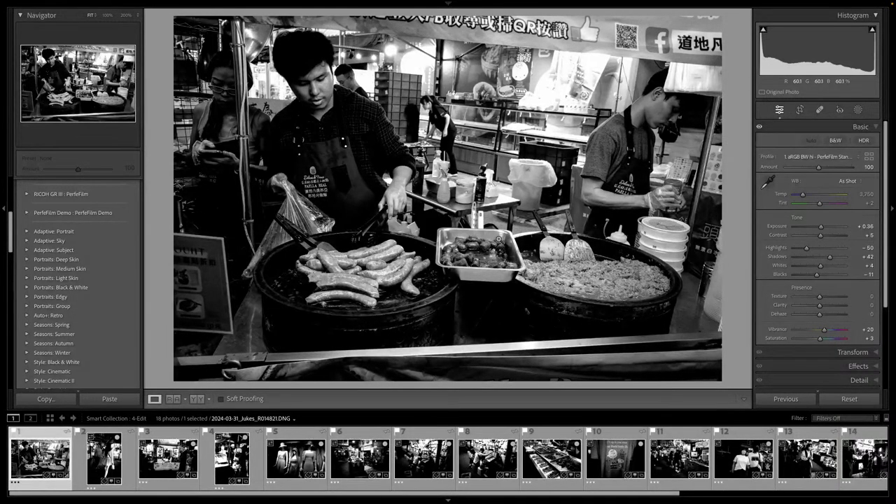
click(799, 157)
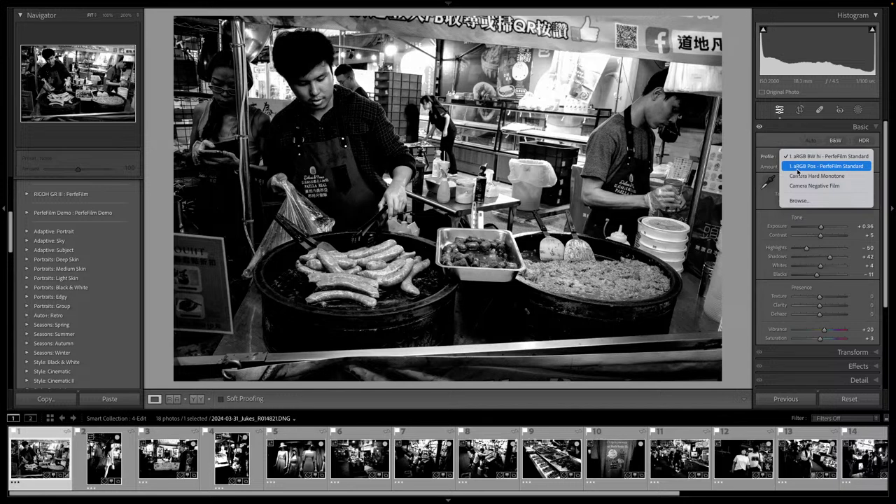
click(797, 167)
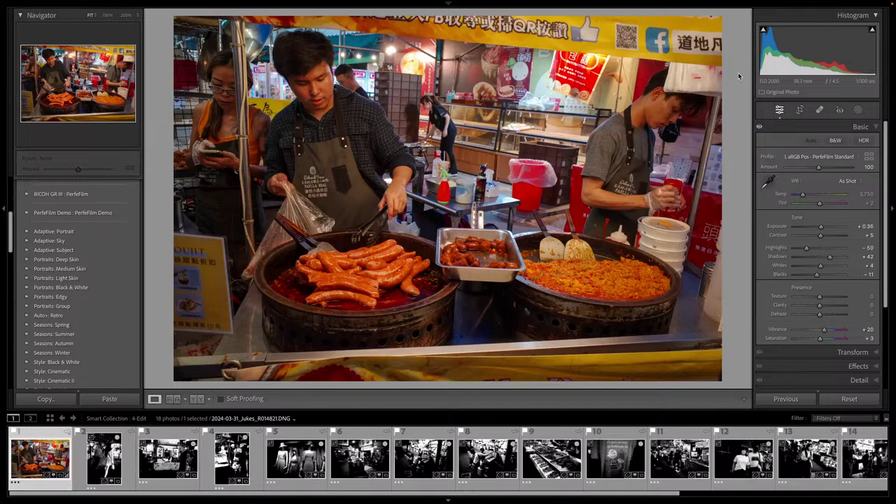
Set the sausage-stall photo's white balance by sampling the stacked white tubs as neutral, and apply Auto Upright
click(768, 184)
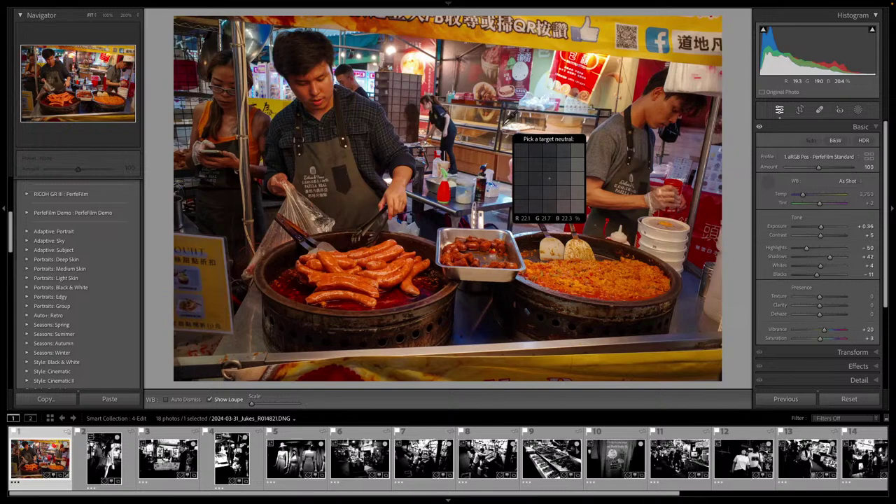
click(676, 229)
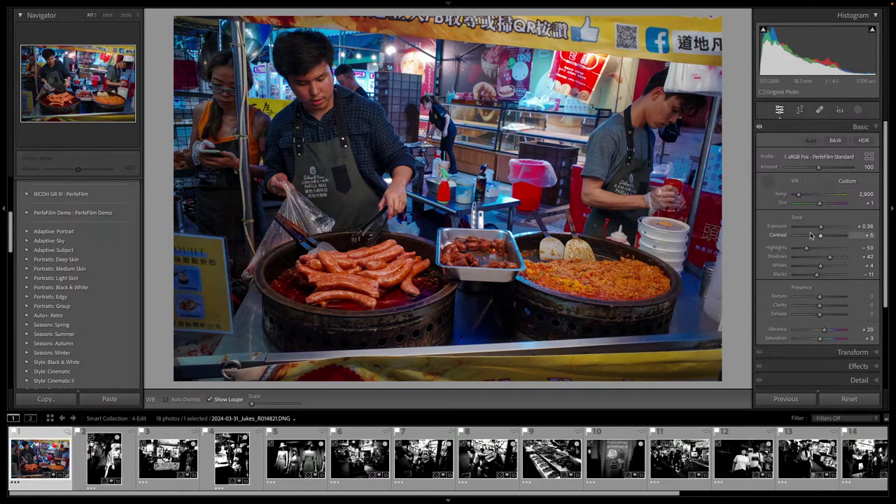
click(769, 180)
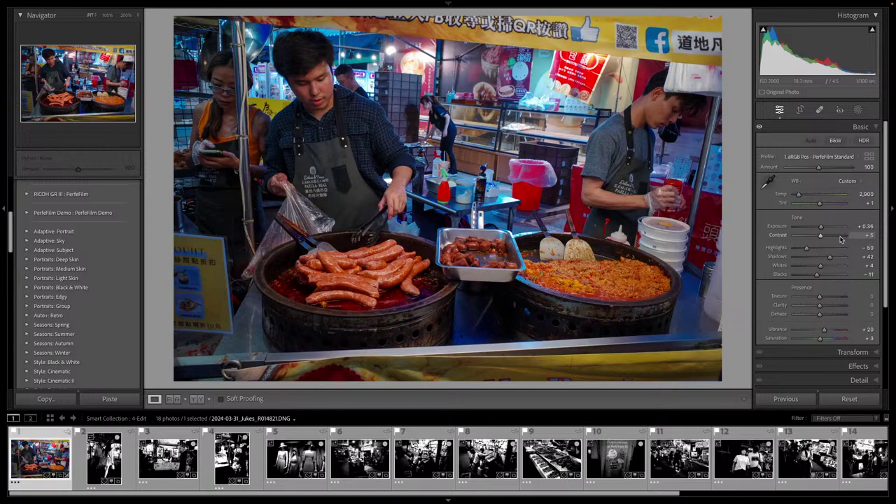
click(848, 353)
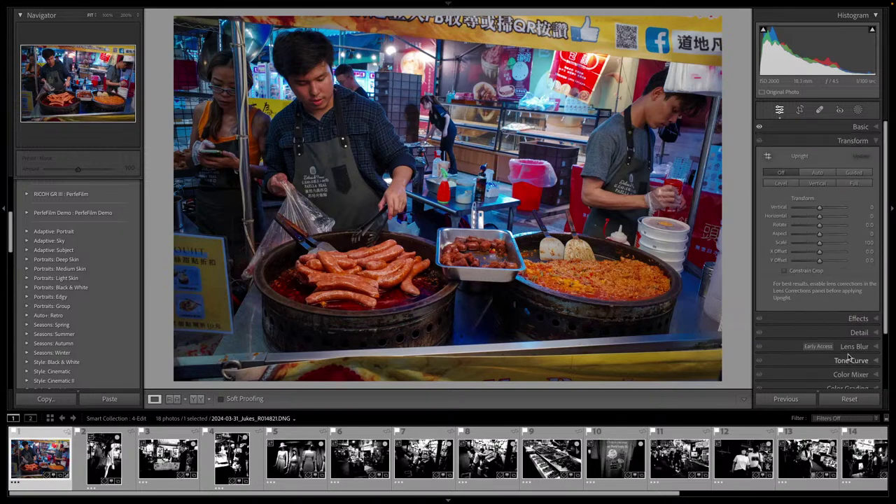
click(820, 173)
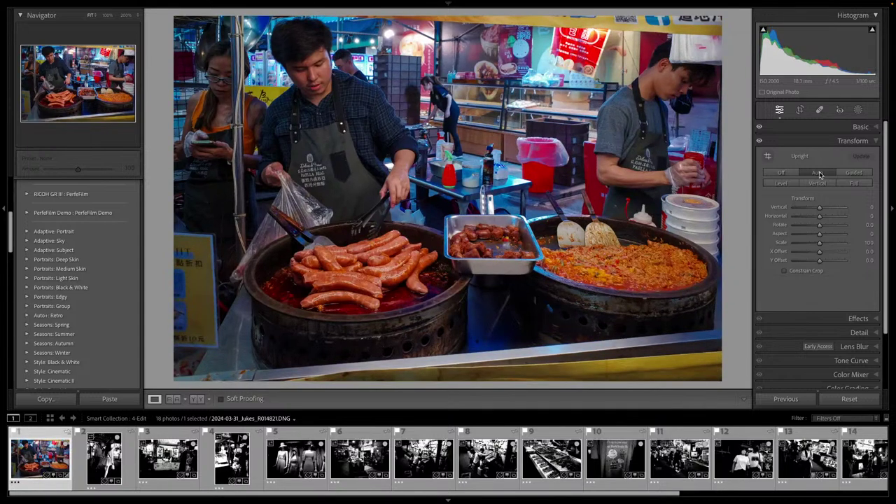
Set the sausage-stall photo's Texture to +26 and Clarity to +36, and mark the photo as done
key(ctrl+1)
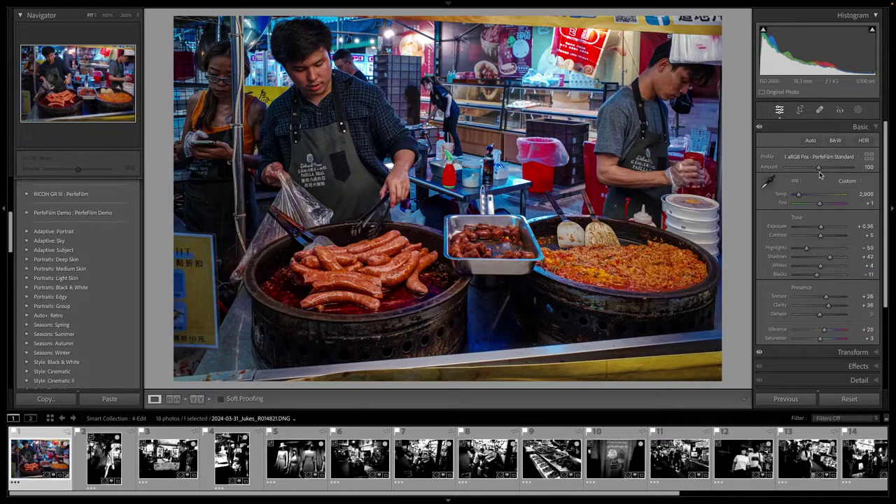
key(8)
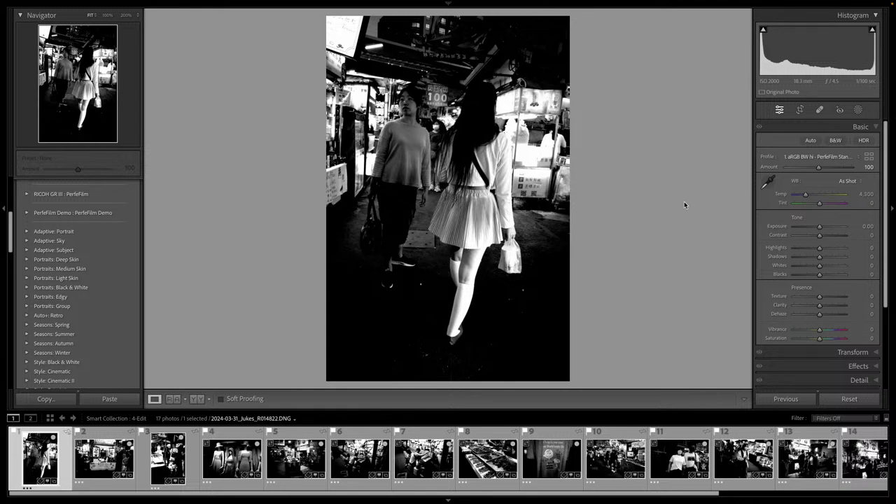
Apply auto tone to the pleated-skirt photo and set its Exposure to +0.71, Texture to +23 and Clarity to +17
key(ctrl+u)
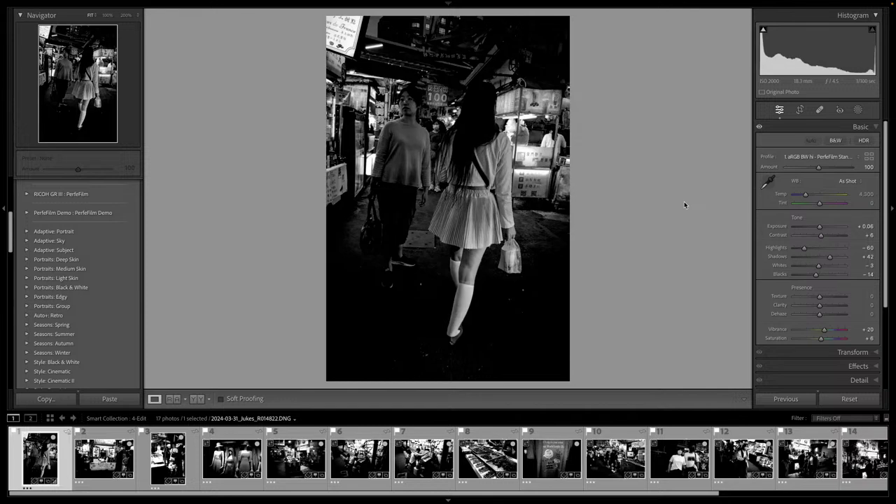
key(equal)
key(equal)
key(equal)
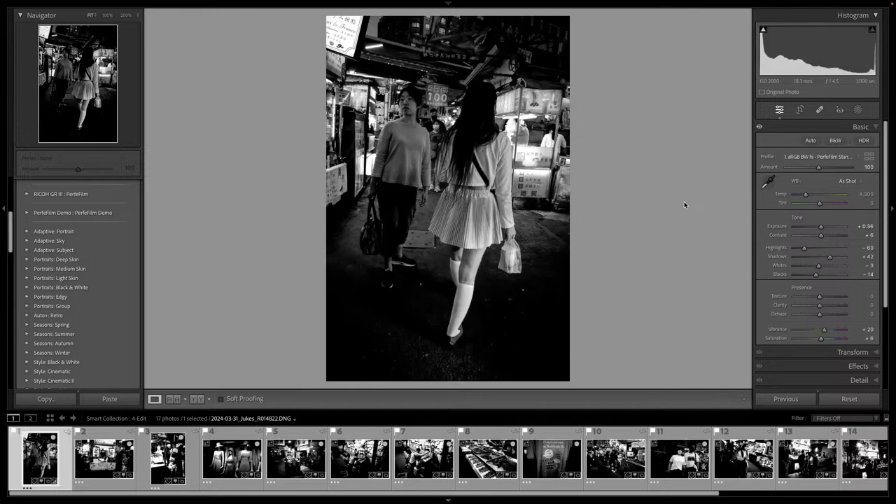
key(minus)
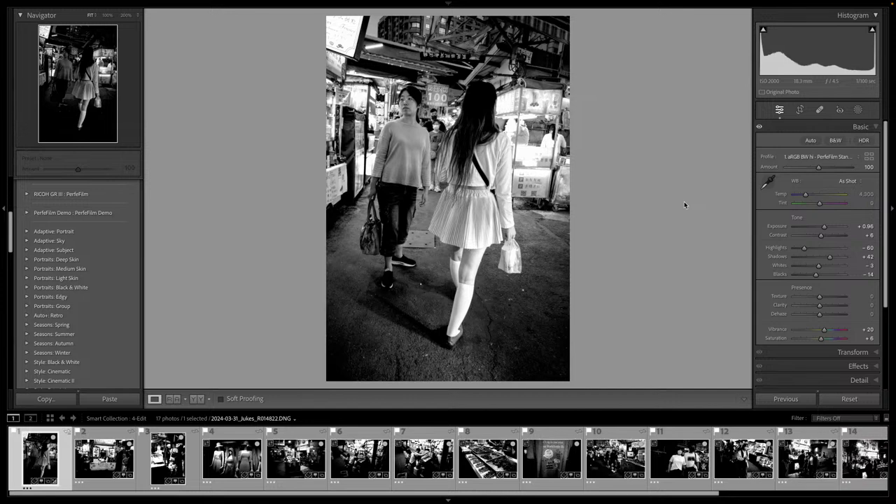
key(minus)
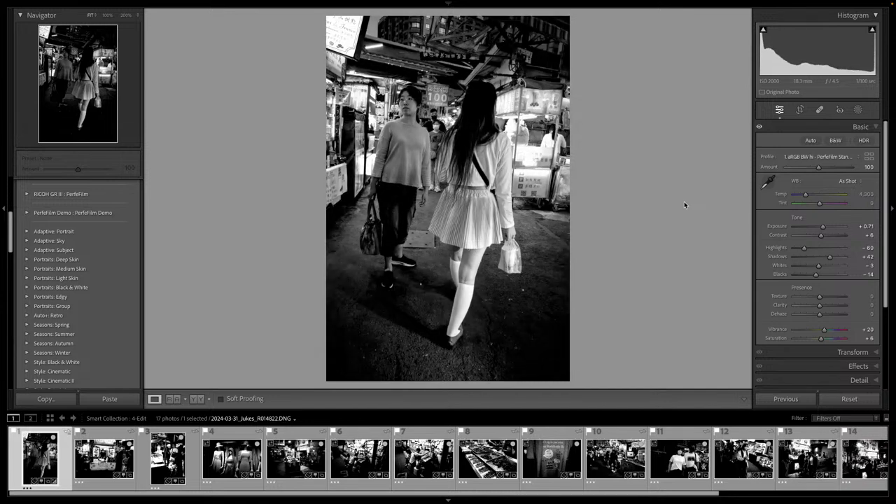
key(equal)
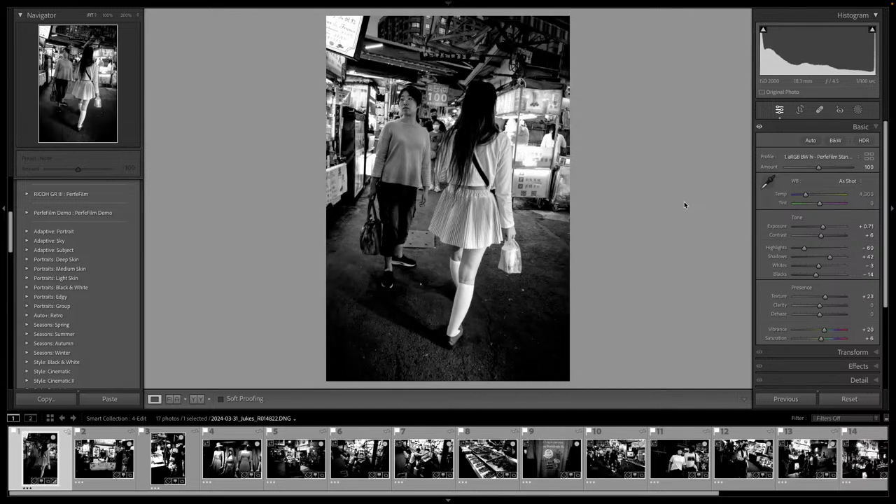
key(equal)
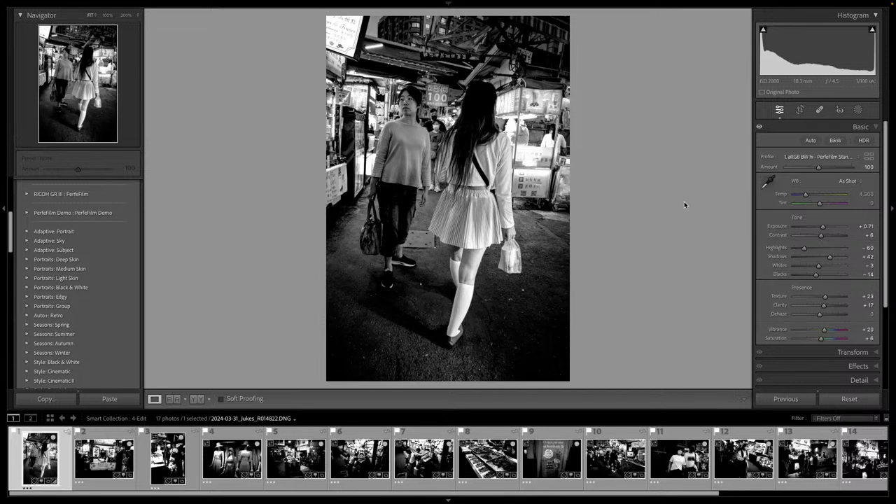
Try Auto Upright with Constrain Crop on the pleated-skirt photo, and leave it with Upright off and a tighter crop around the two women
click(820, 350)
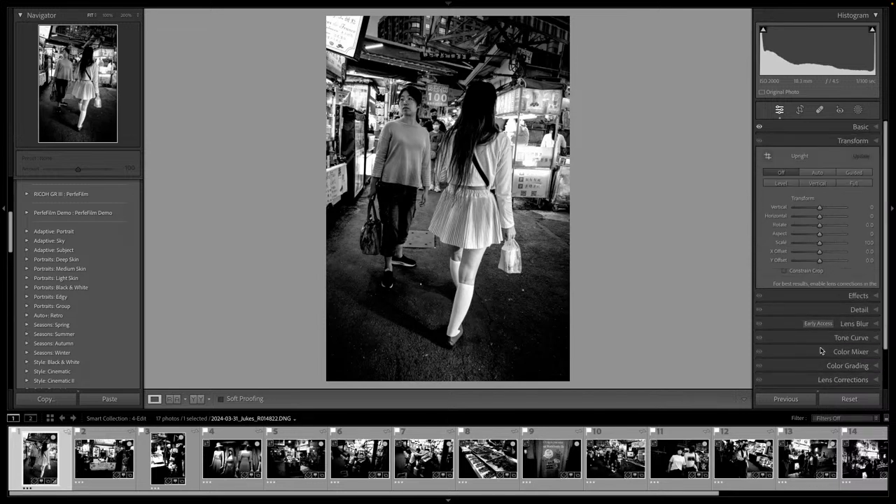
click(818, 172)
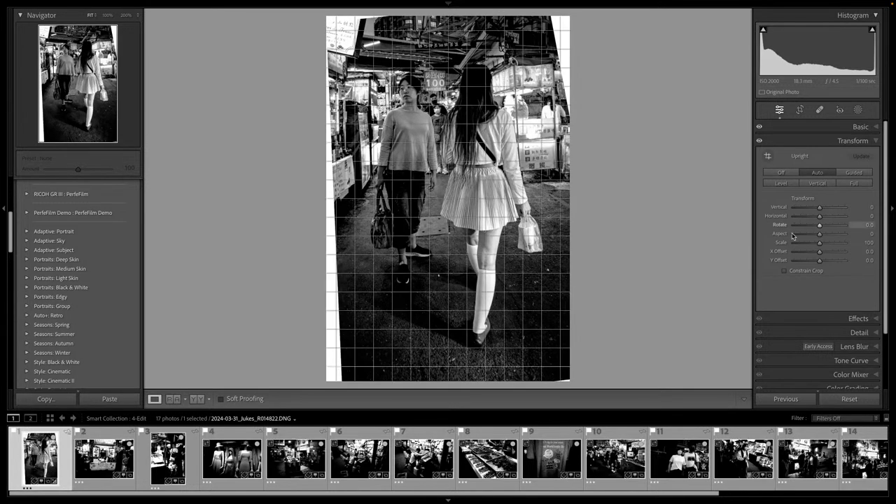
click(784, 272)
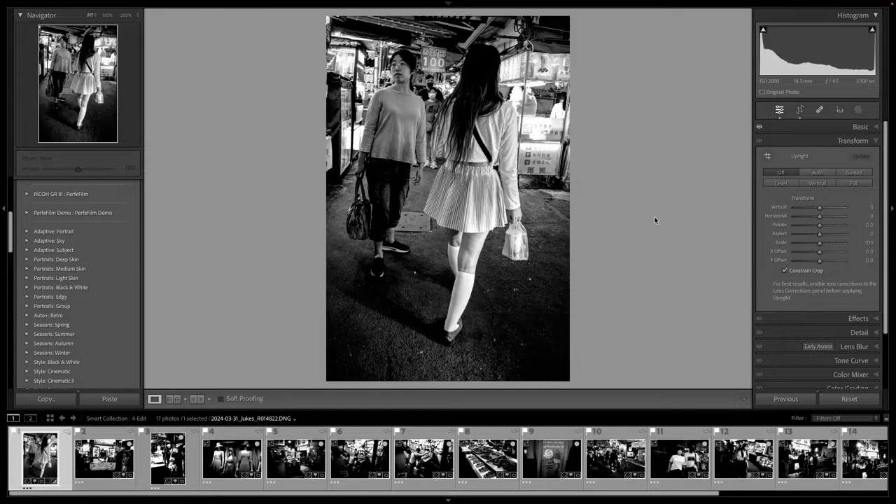
click(784, 270)
Set the pleated-skirt photo's Shadows to +52 and Texture to +30, and mark the photo as done
key(ctrl+1)
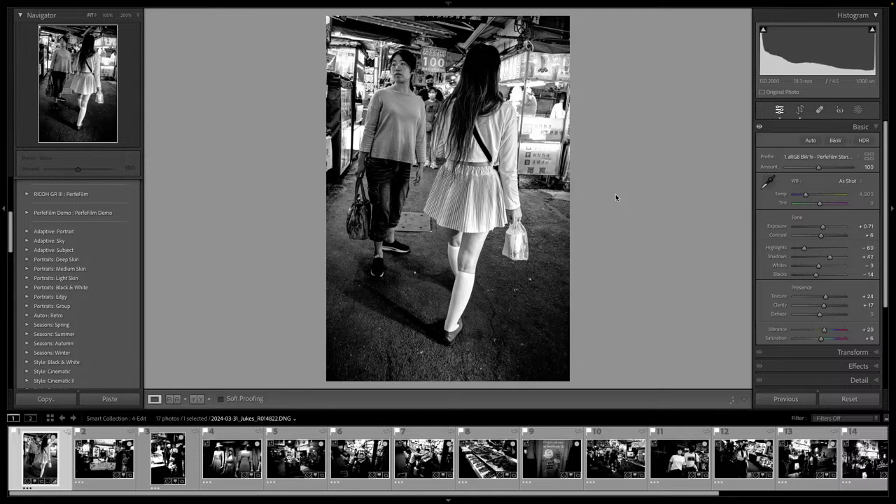
key(equal)
key(equal)
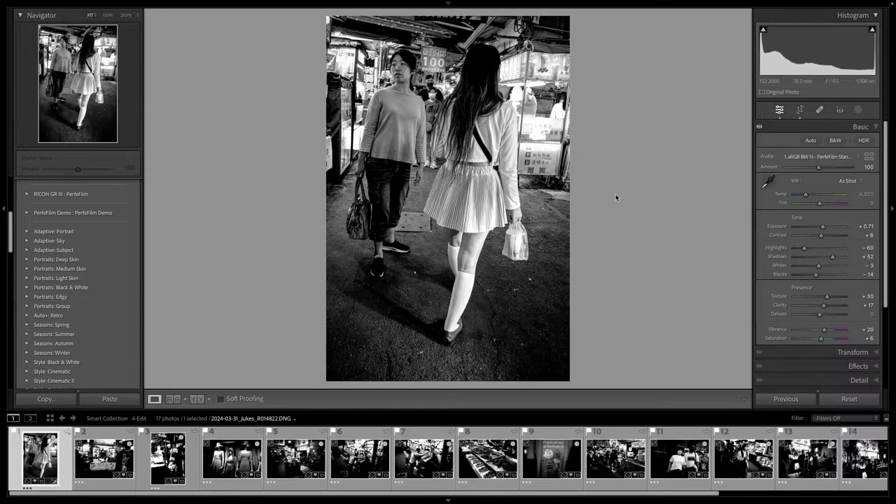
key(period)
key(period)
key(period)
key(equal)
key(equal)
key(Right)
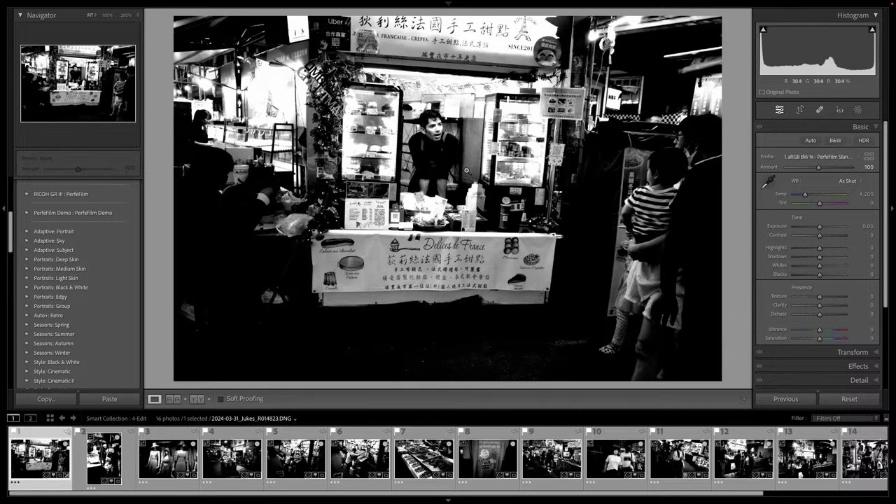
Apply auto tone to the Délices de France stall photo and set its Exposure to +0.62 and Shadows to +72
key(ctrl+u)
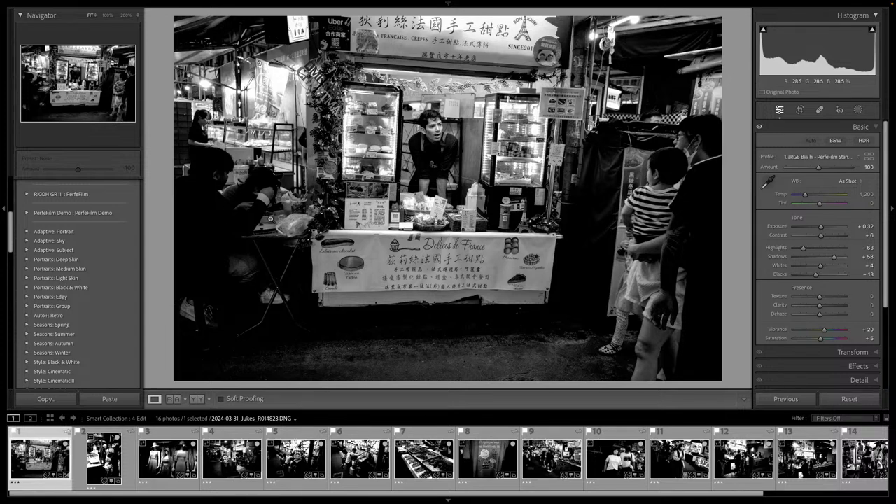
key(equal)
key(equal)
key(equal)
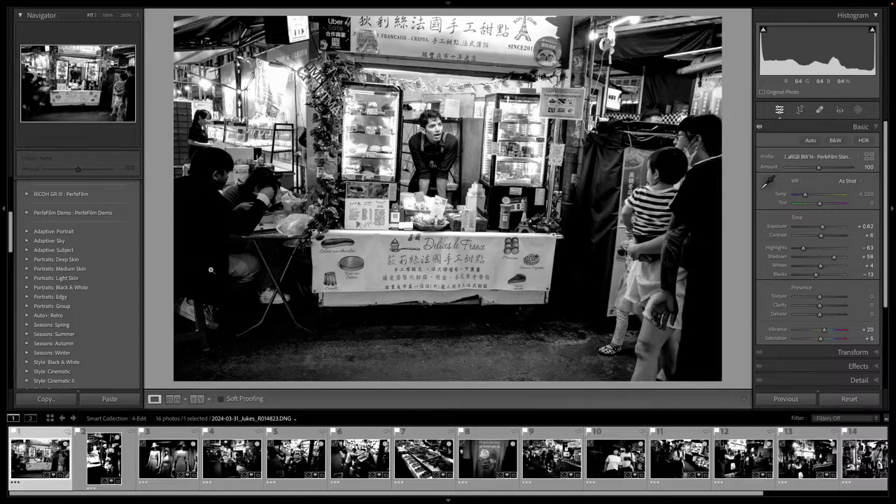
key(equal)
key(equal)
key(equal)
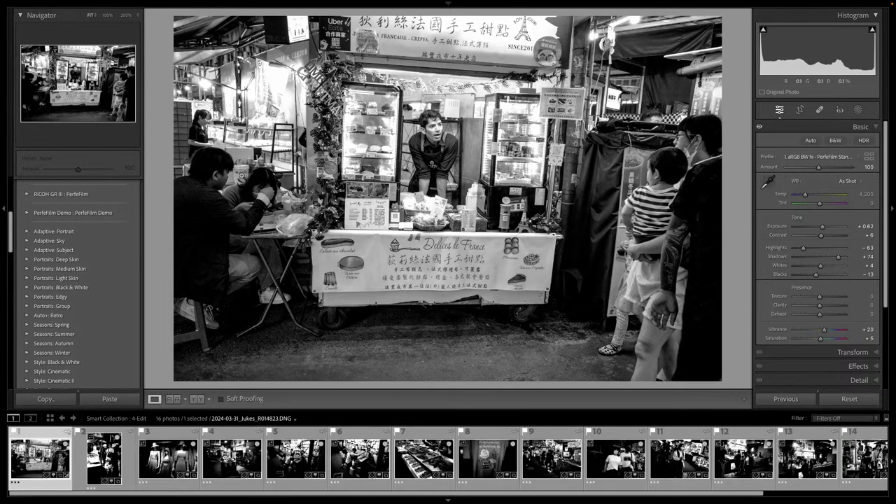
key(minus)
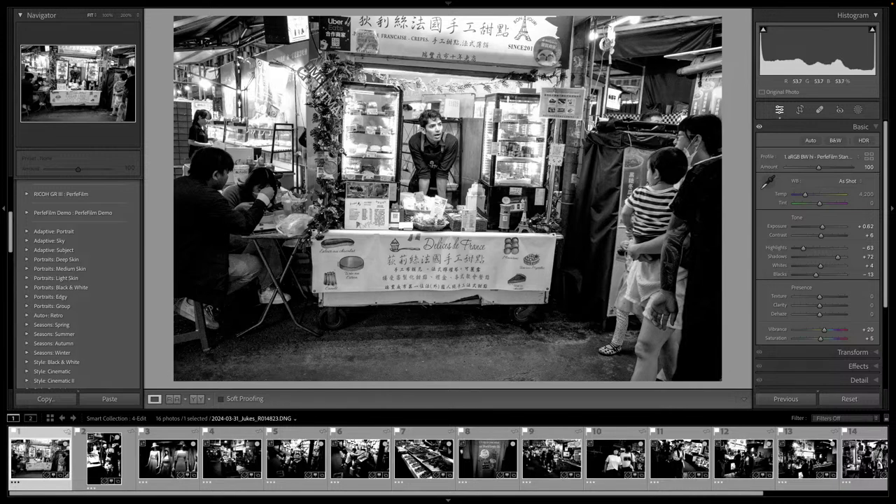
key(r)
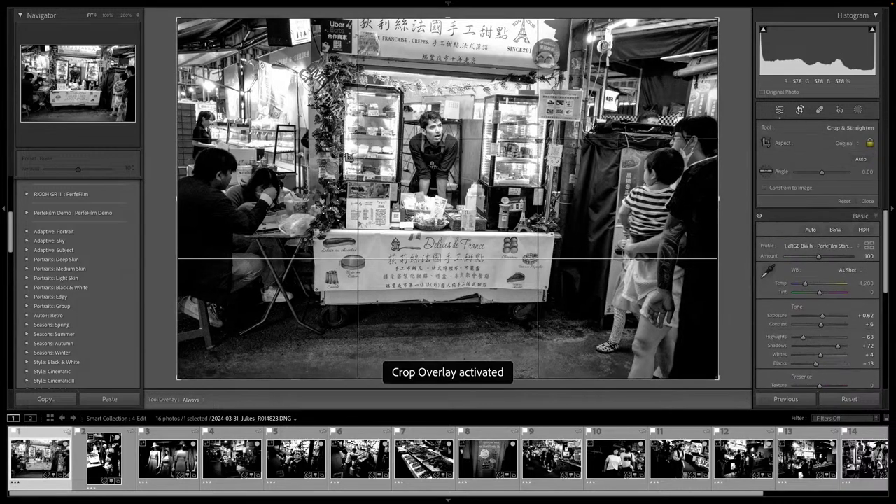
key(minus)
key(minus)
key(minus)
key(minus)
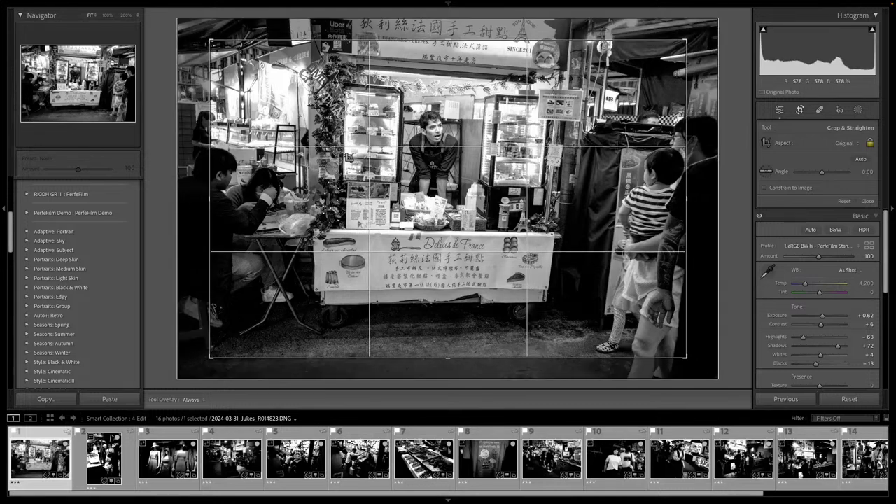
drag(408, 168, 364, 201)
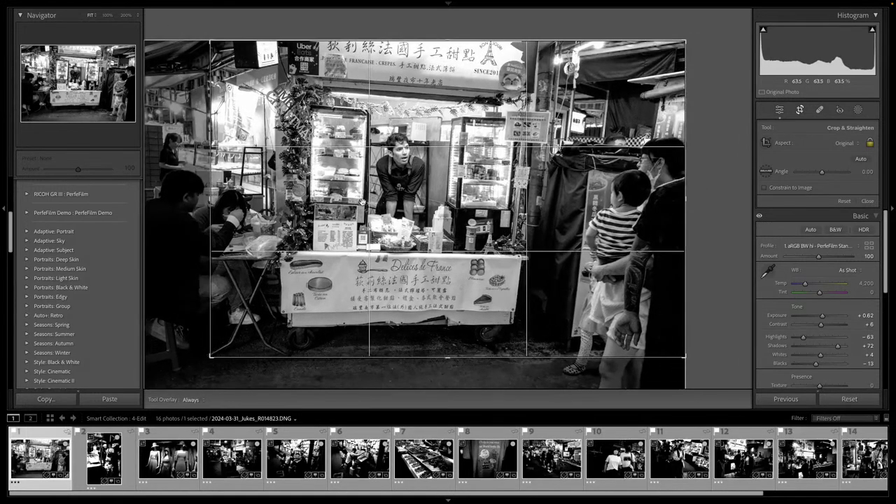
scroll(362, 201, up, 2)
scroll(362, 202, down, 5)
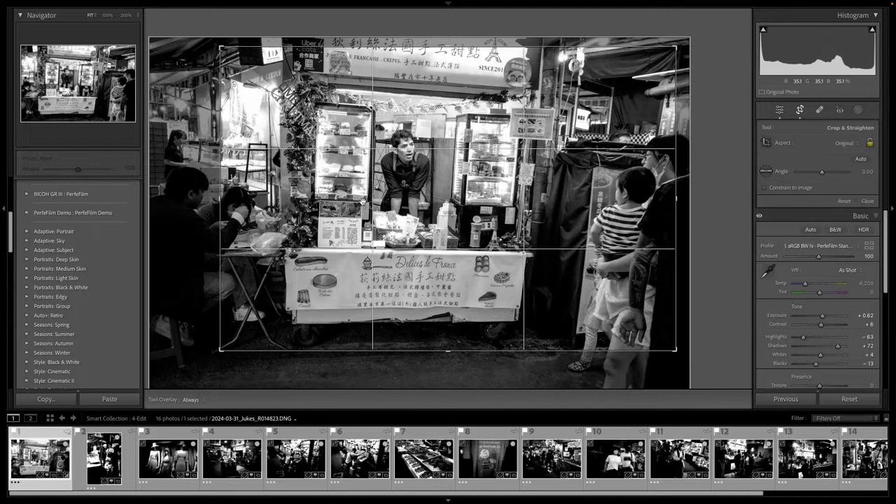
scroll(362, 202, up, 3)
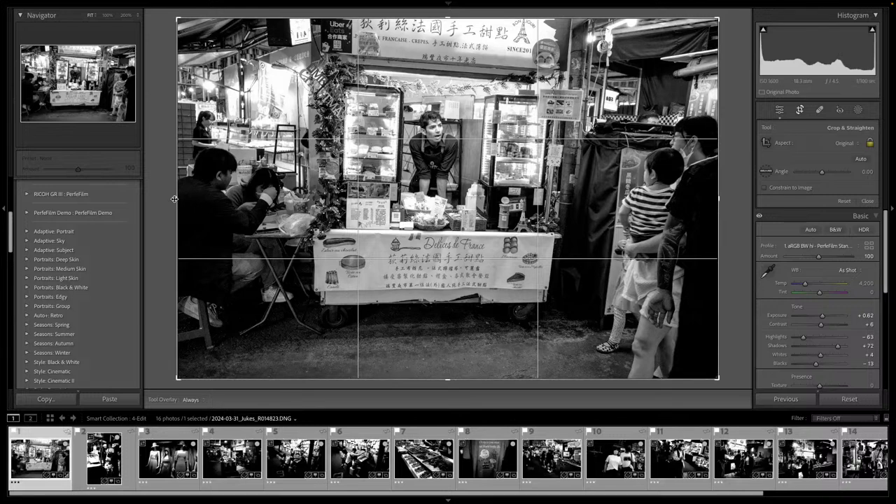
Crop the seated diners out of the Délices de France photo and straighten it, with Highlights at −72, Texture at +29 and Clarity at +31
drag(177, 199, 200, 200)
drag(177, 200, 243, 198)
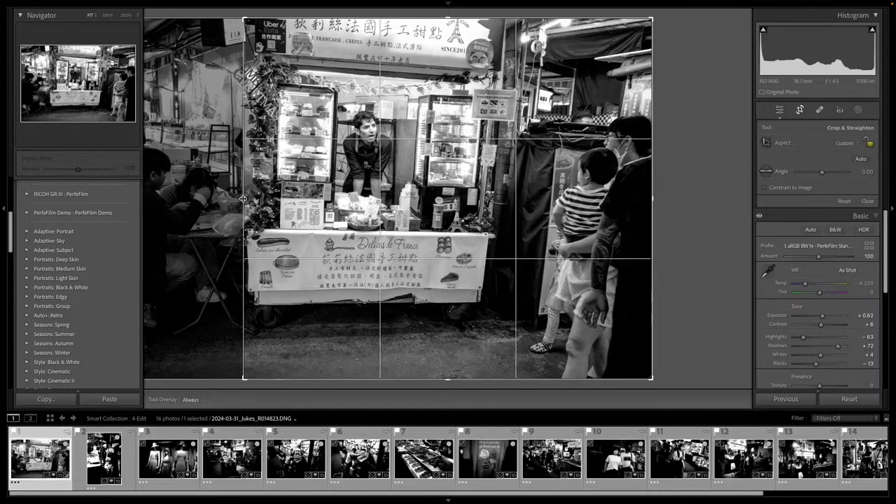
key(d)
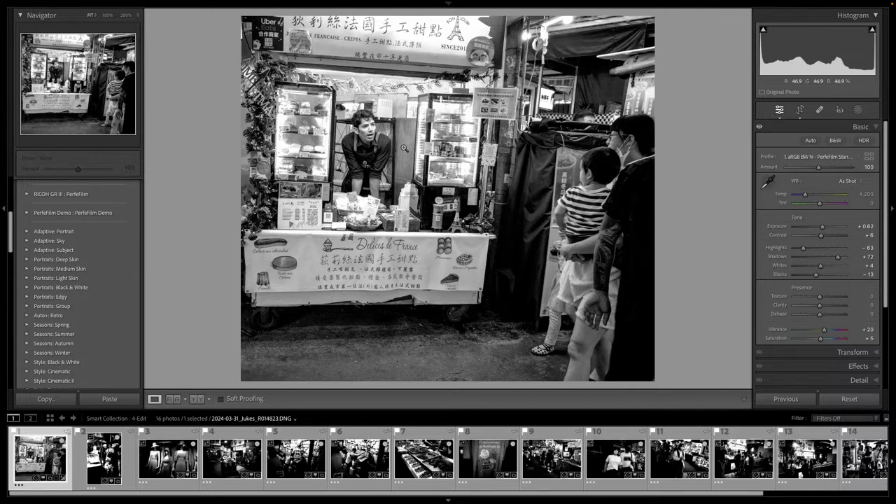
key(r)
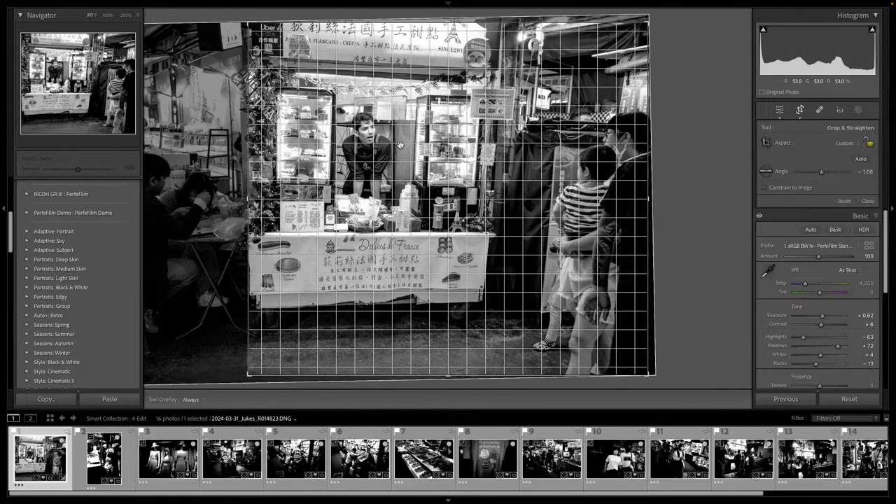
key(d)
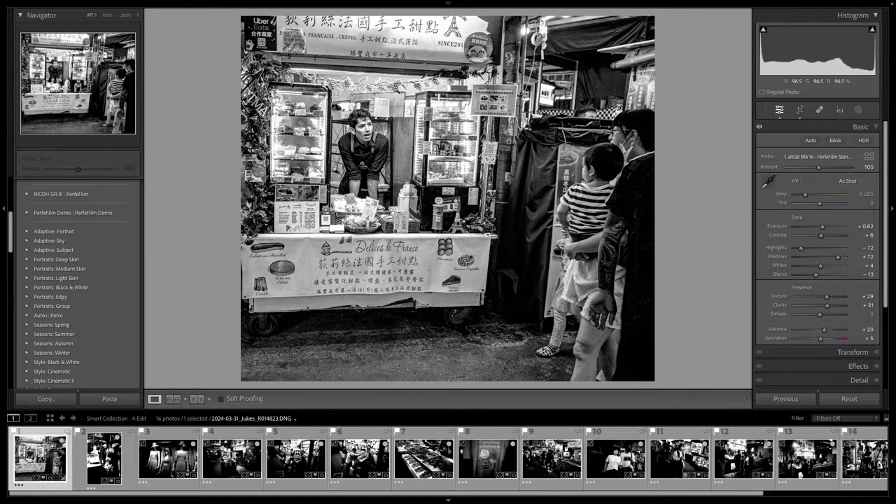
Preview the stall photo with the 1. aRGB Pos - PerfeFilm Standard profile, return it to 1. aRGB BW hi, and mark it as done
click(834, 158)
click(835, 167)
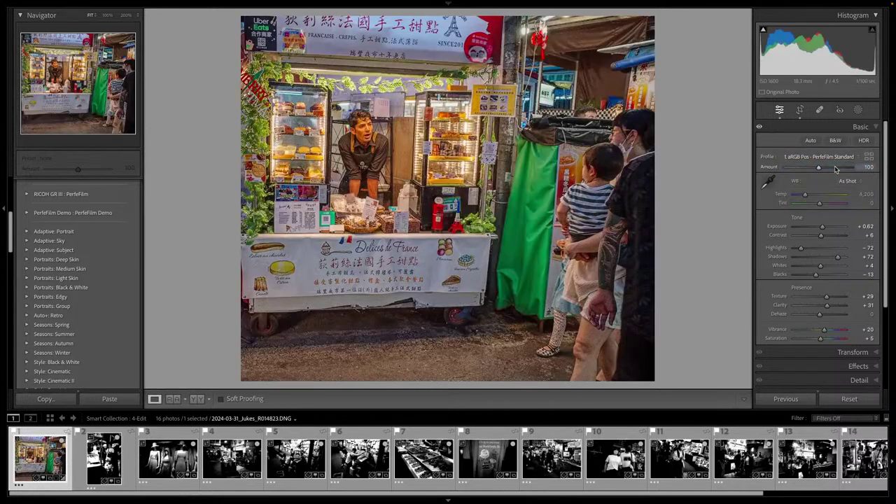
click(834, 156)
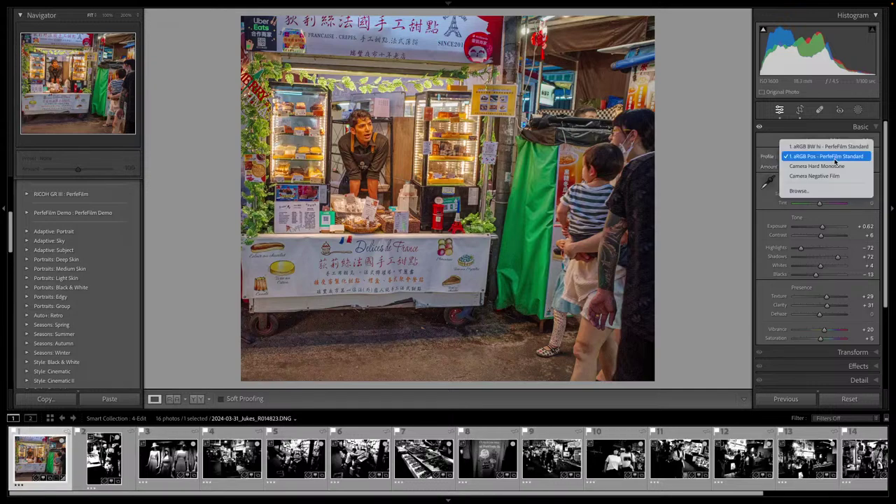
click(815, 145)
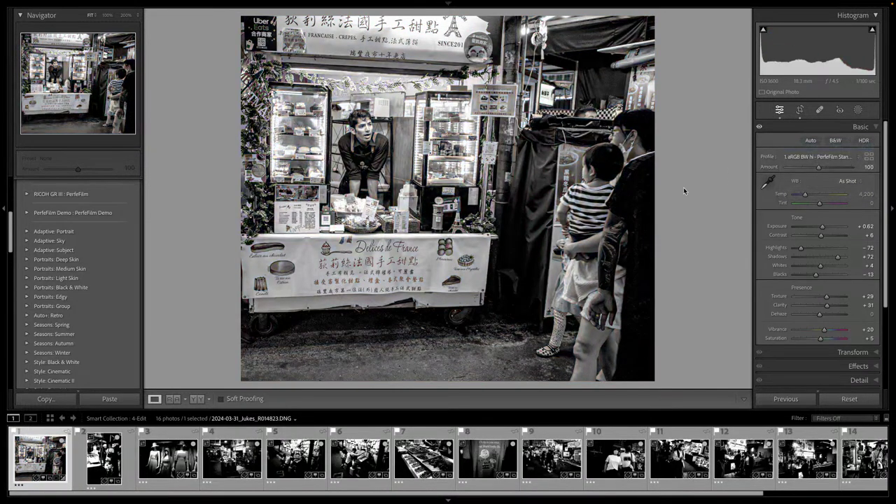
key(8)
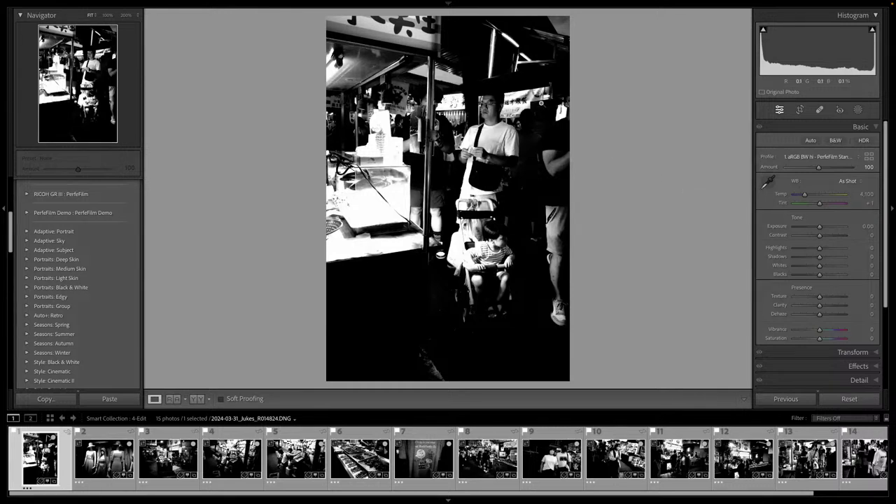
Apply auto tone to the photo of the child in the stroller and rate it two stars
key(ctrl+u)
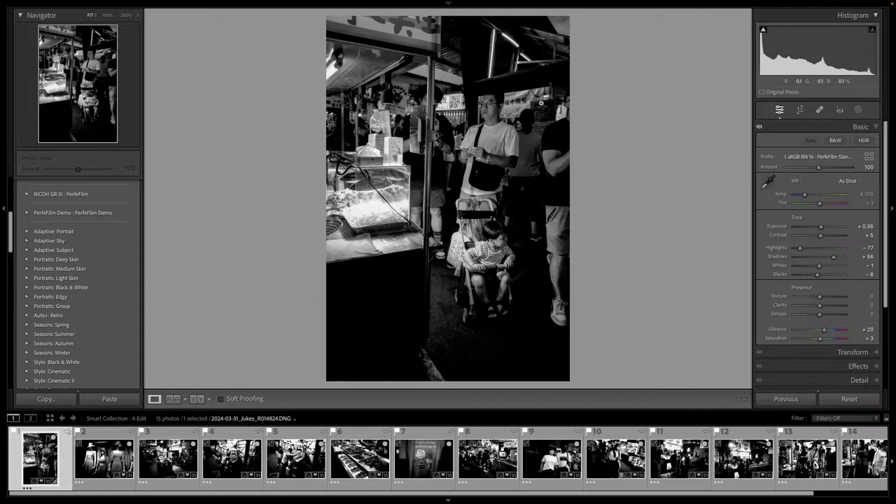
key(2)
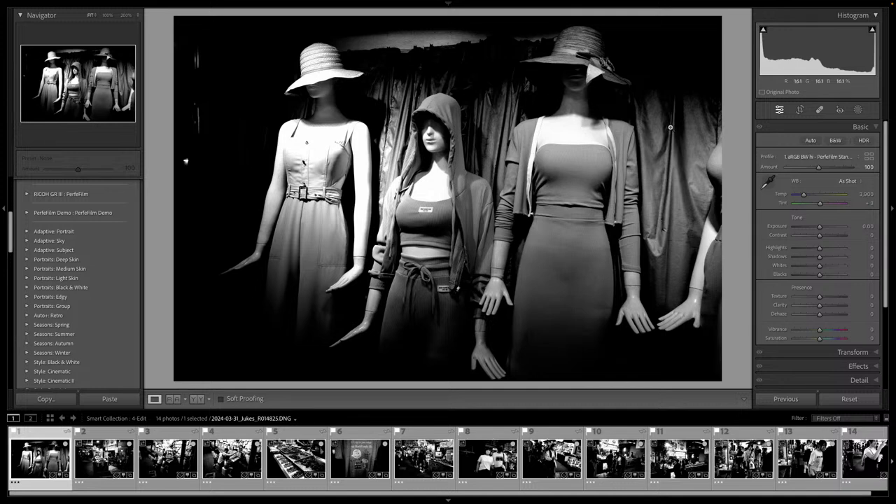
Apply auto tone to the mannequin photo and activate its crop overlay
key(ctrl+u)
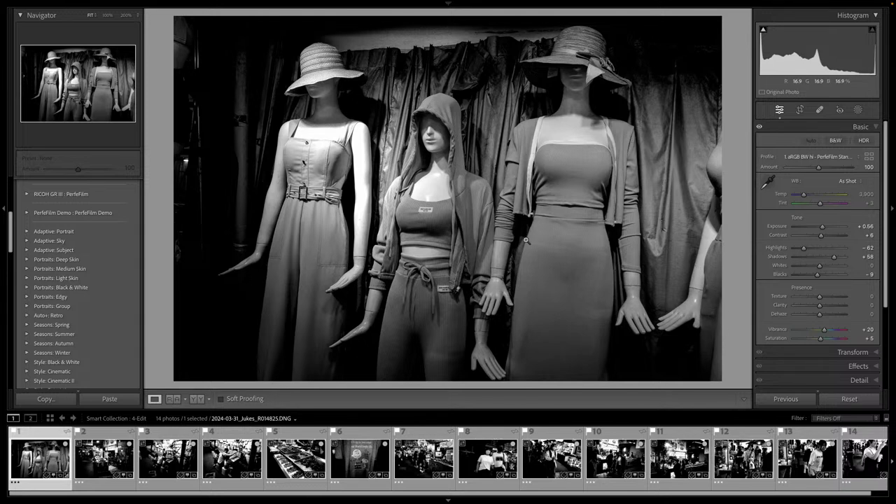
key(r)
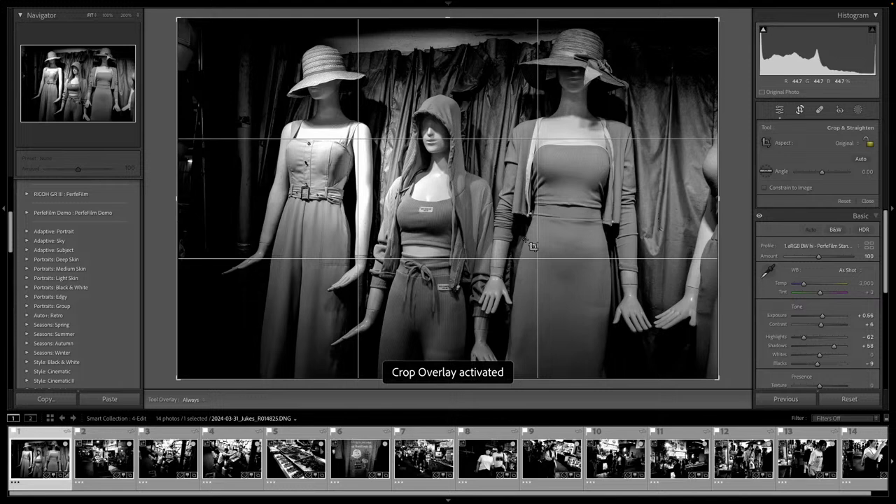
scroll(526, 243, down, 4)
scroll(527, 243, up, 3)
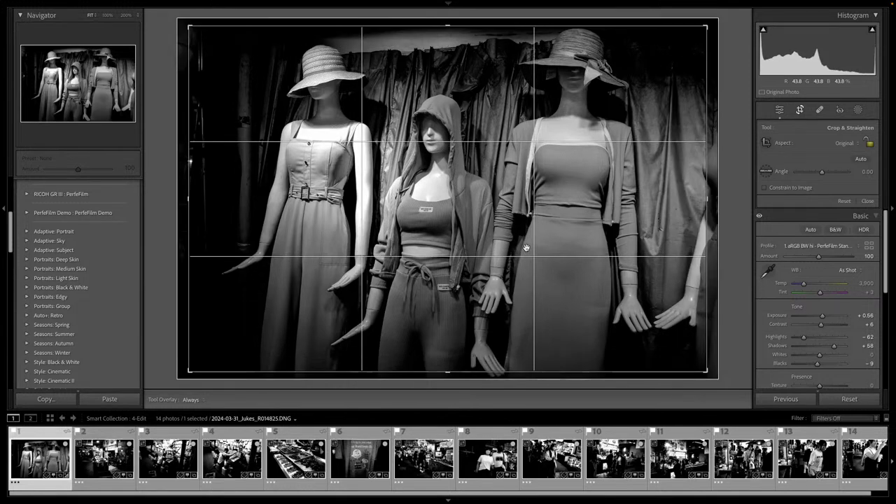
scroll(527, 247, up, 2)
scroll(527, 247, down, 3)
scroll(516, 254, down, 1)
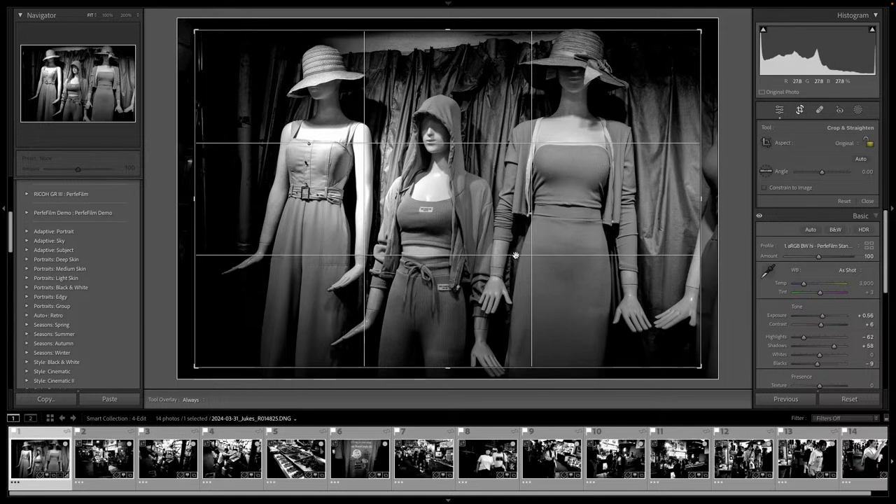
scroll(516, 255, down, 2)
drag(516, 254, 541, 244)
scroll(538, 242, up, 3)
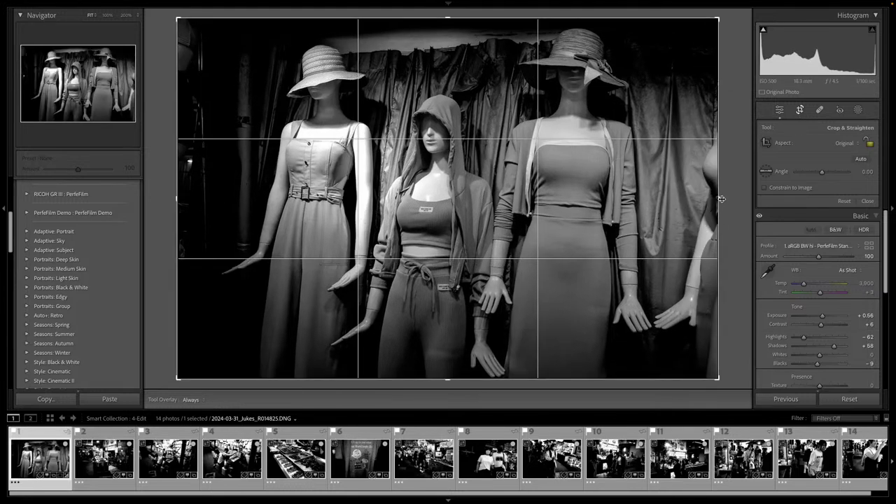
Crop both sides of the mannequin photo to frame only the three full mannequins, and set Texture to +31 and Clarity to +23
drag(721, 199, 687, 204)
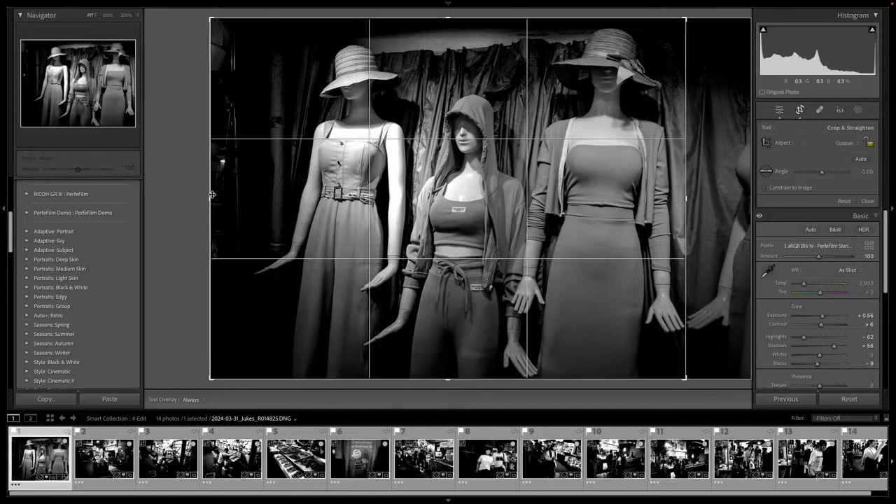
drag(209, 194, 229, 199)
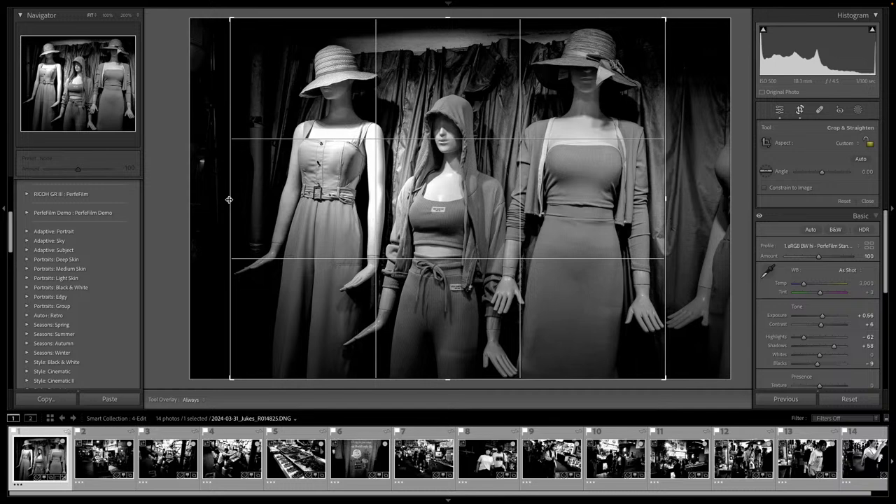
key(d)
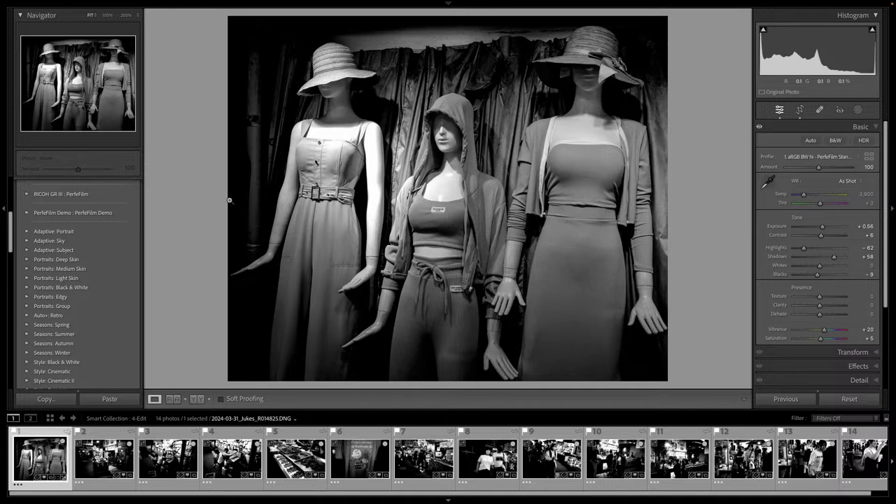
key(equal)
key(equal)
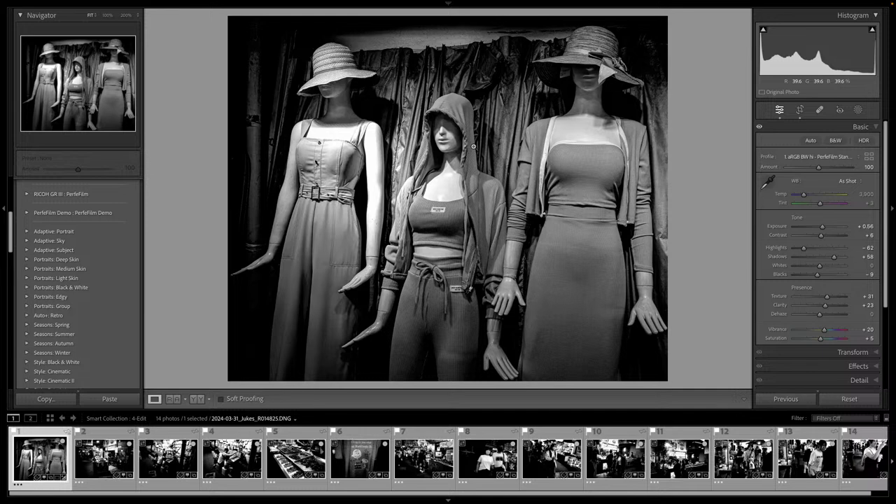
Preview the mannequin photo with the 1. aRGB Pos - PerfeFilm Standard profile, return it to 1. aRGB BW hi, and mark it as done
click(814, 156)
click(816, 167)
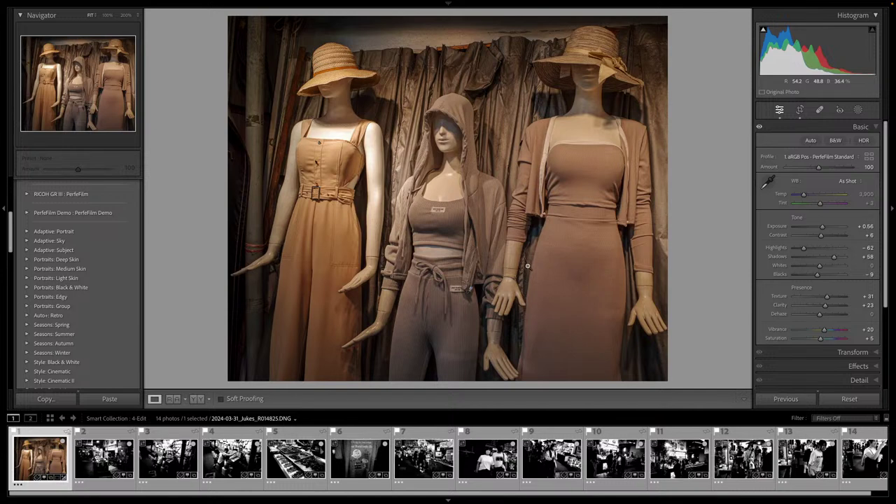
click(819, 157)
click(821, 146)
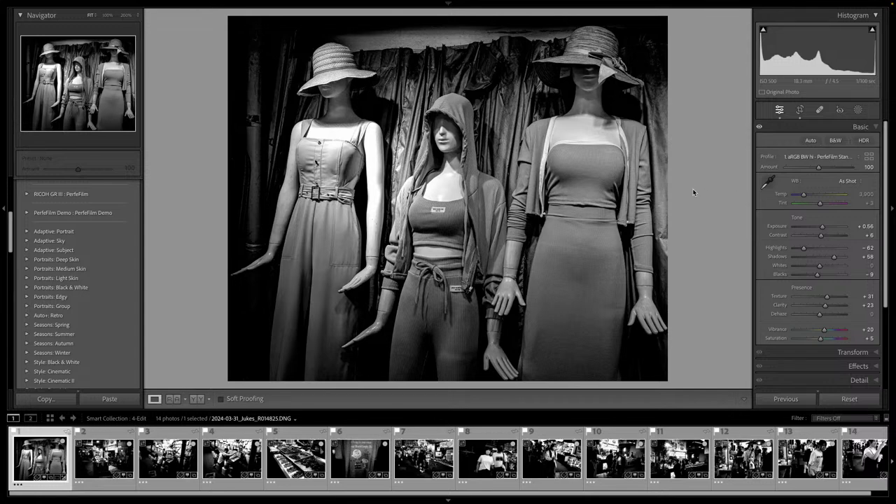
key(8)
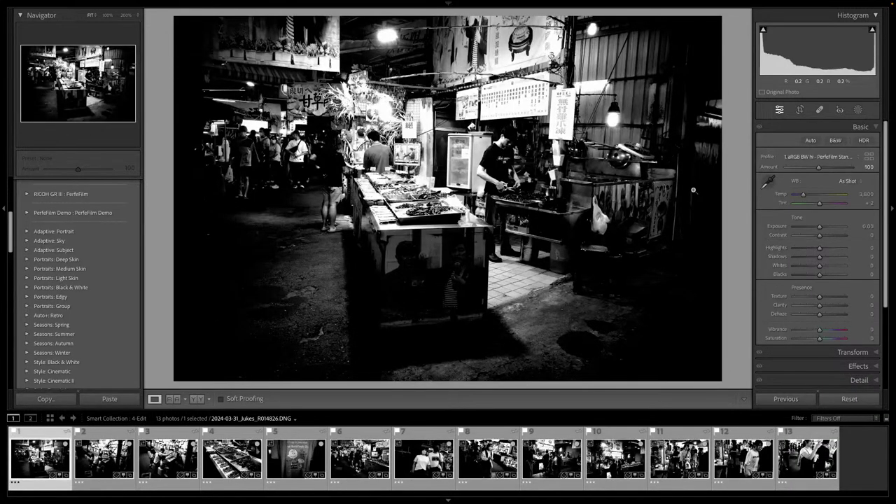
Give the grilled-food stall photo auto tone, the 1. aRGB Pos - PerfeFilm Standard profile and Exposure +1.01, and mark it as done
key(ctrl+u)
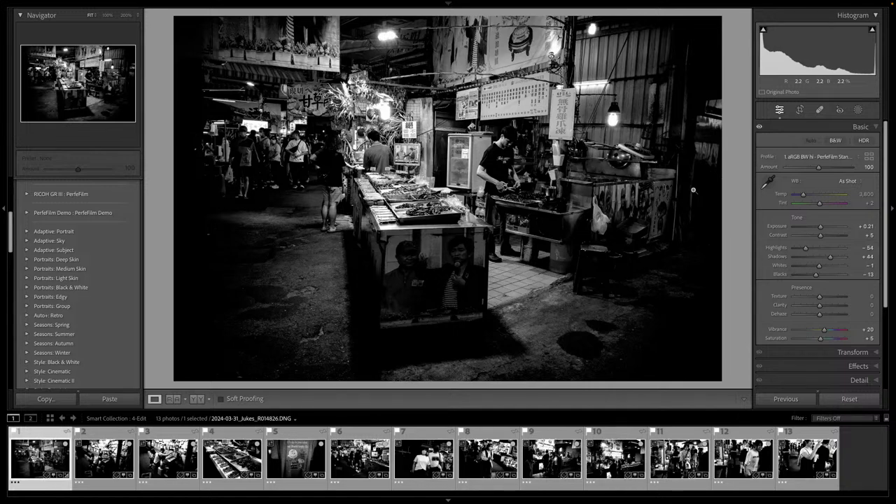
click(828, 161)
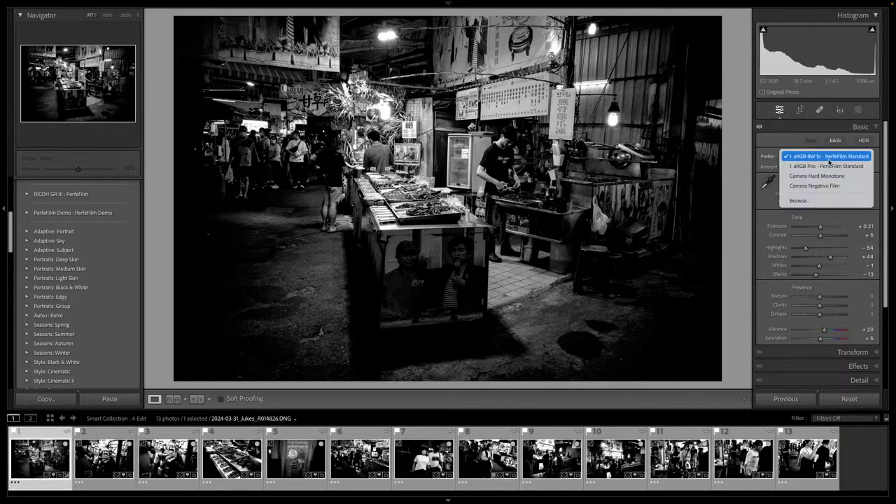
click(829, 165)
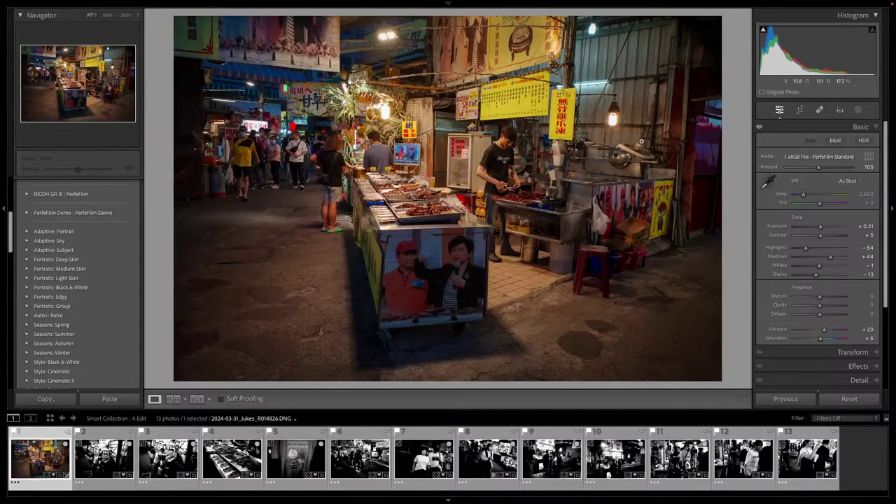
key(equal)
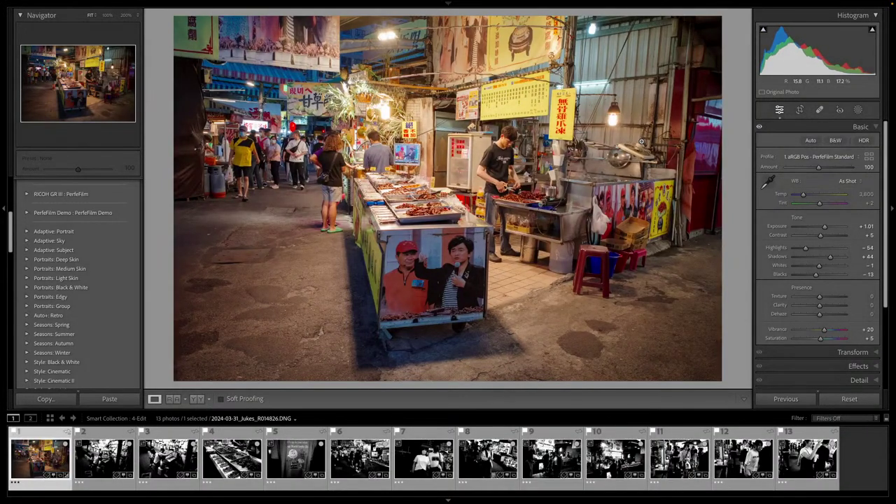
key(8)
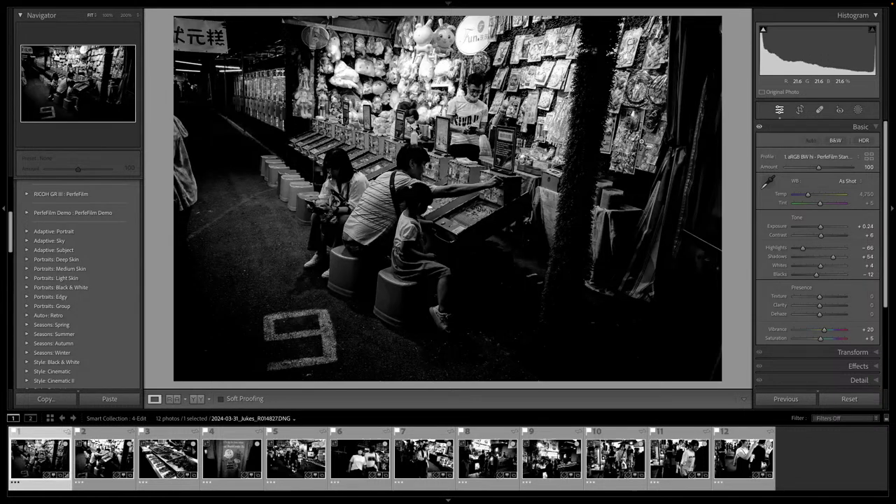
Switch the prize-game stall photo to the 1. aRGB Pos - PerfeFilm Standard profile and set its Exposure to +1.09
click(815, 156)
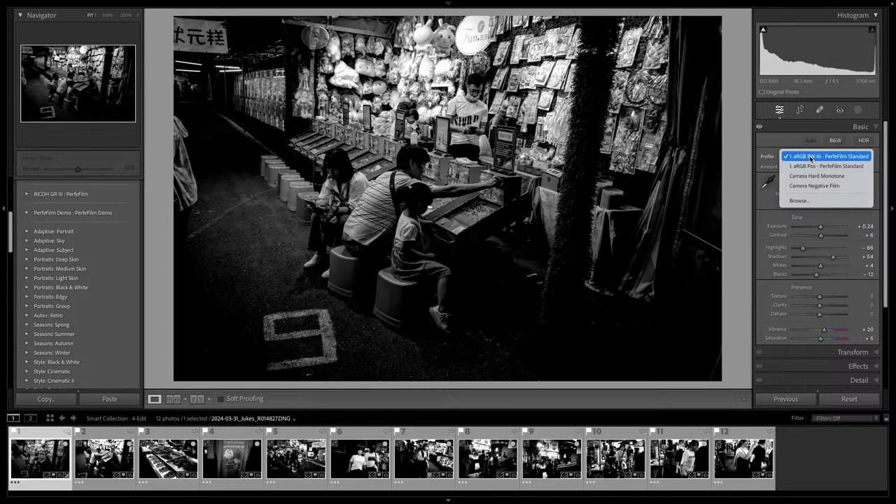
click(812, 170)
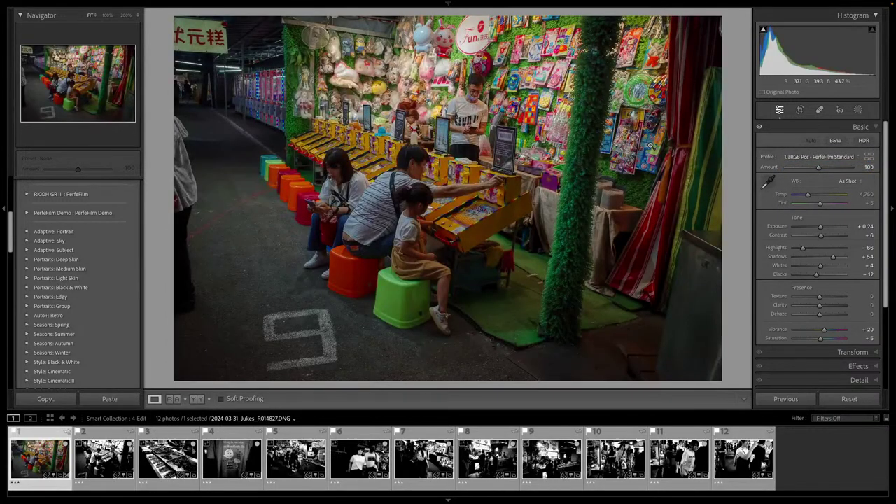
key(equal)
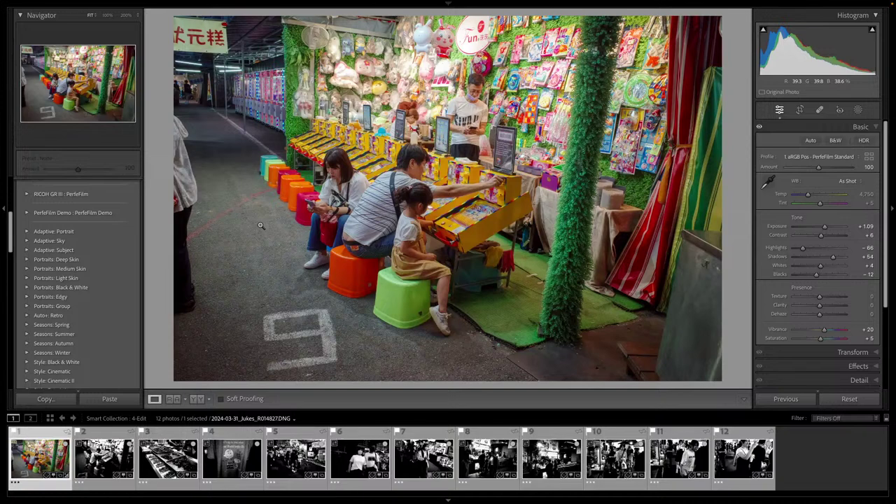
Crop the prize-game stall photo moderately inward on all sides at the Original aspect, trimming most of the bystander at its edge
key(r)
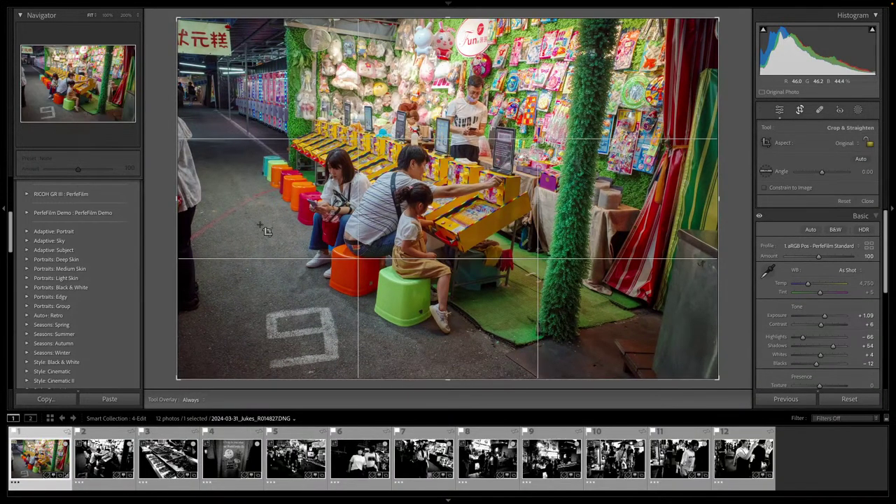
scroll(260, 225, down, 5)
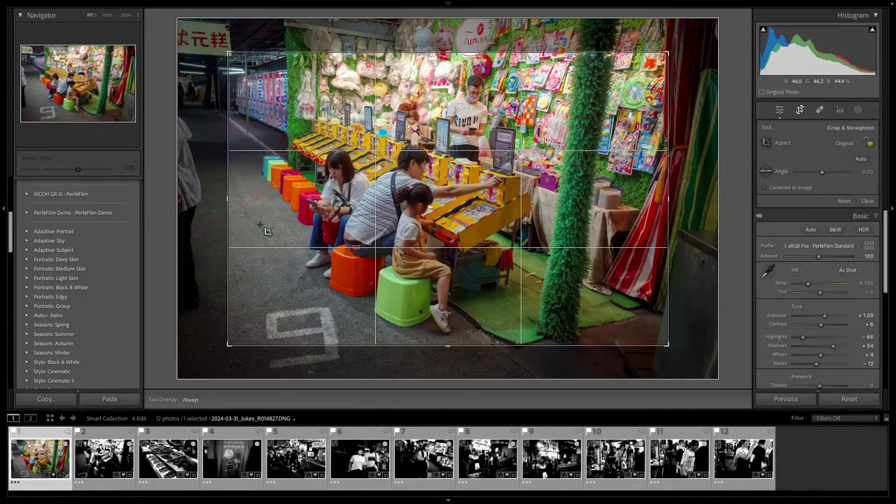
scroll(260, 225, down, 1)
scroll(260, 224, up, 2)
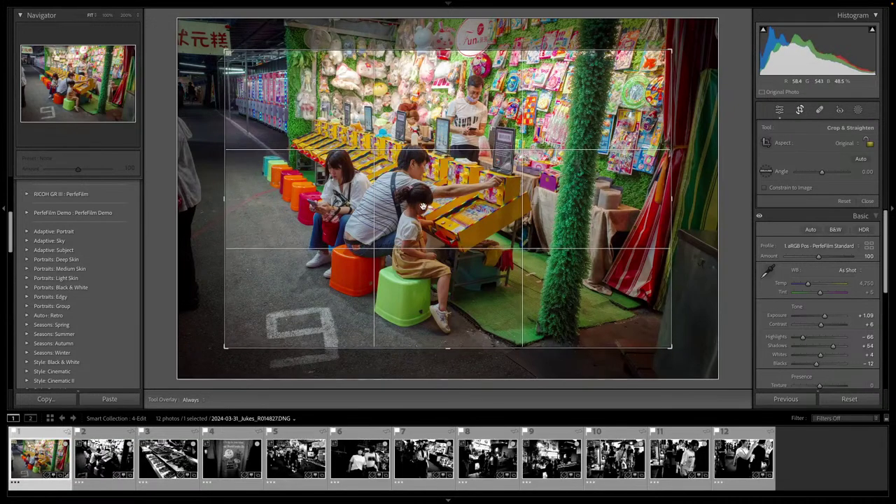
scroll(423, 207, up, 2)
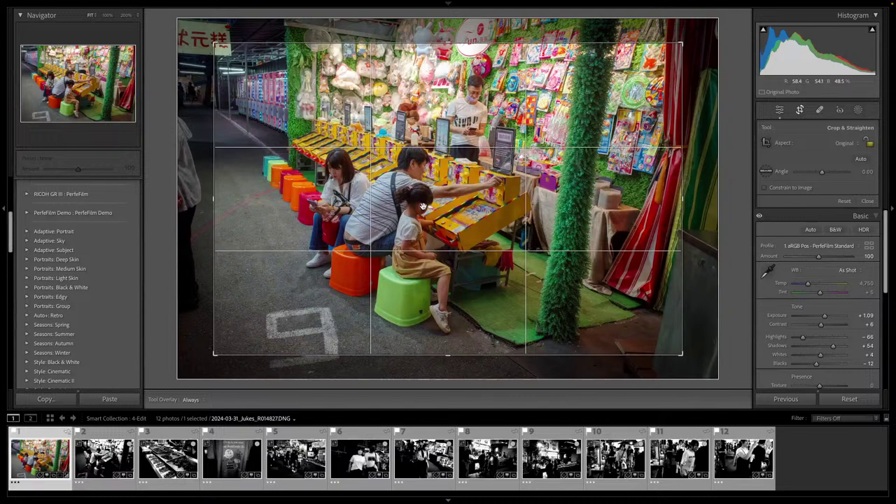
scroll(423, 206, up, 1)
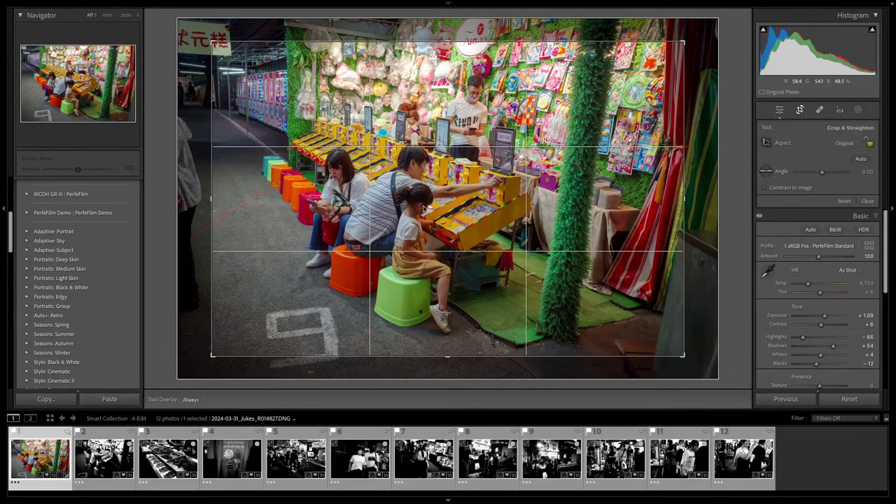
key(d)
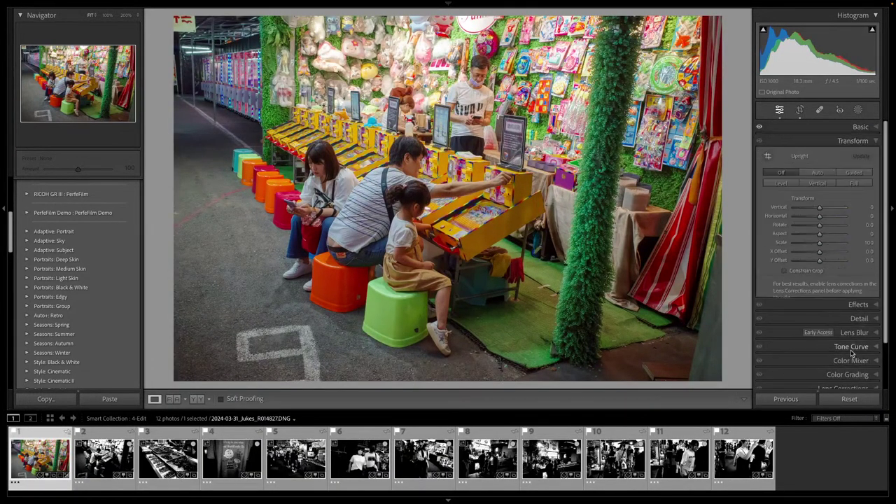
Apply Auto Upright to the stall photo, shift the image slightly within the crop, and enlarge the crop a little
click(818, 173)
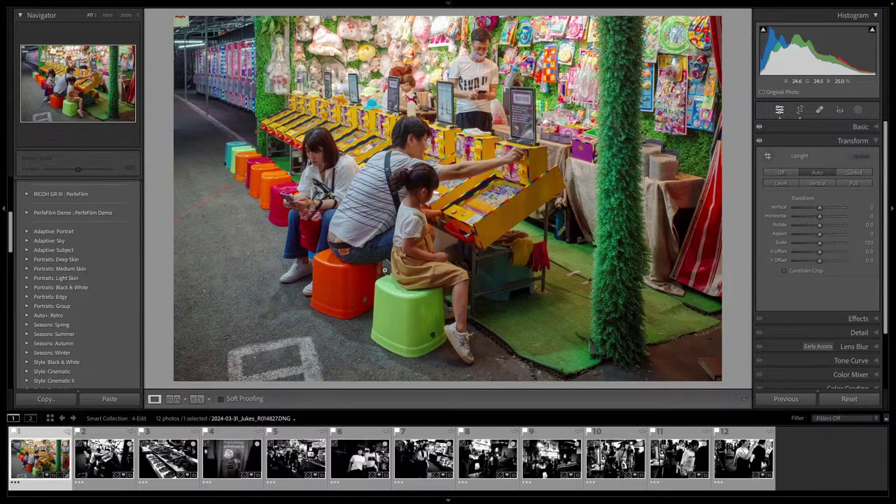
key(r)
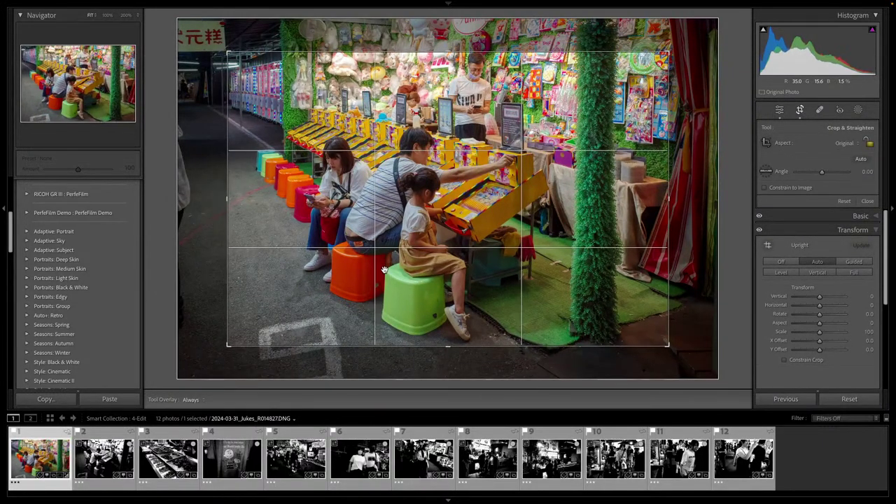
drag(383, 270, 375, 277)
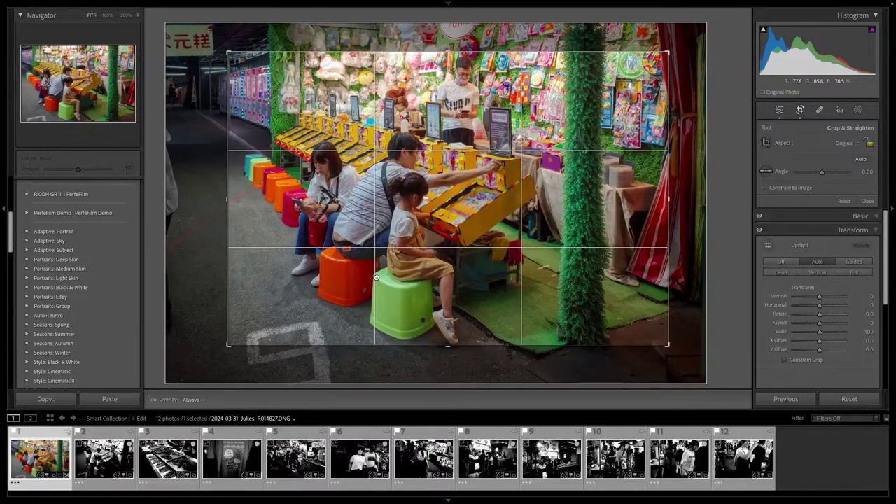
key(equal)
key(equal)
key(equal)
key(equal)
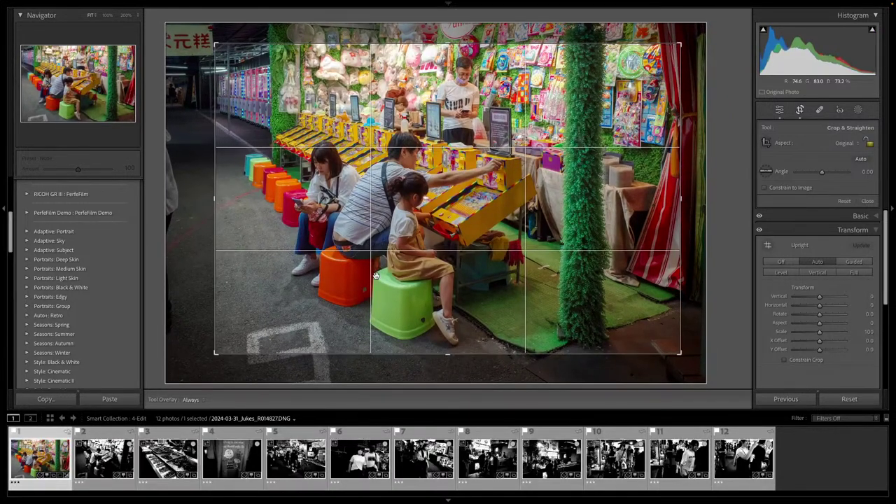
key(d)
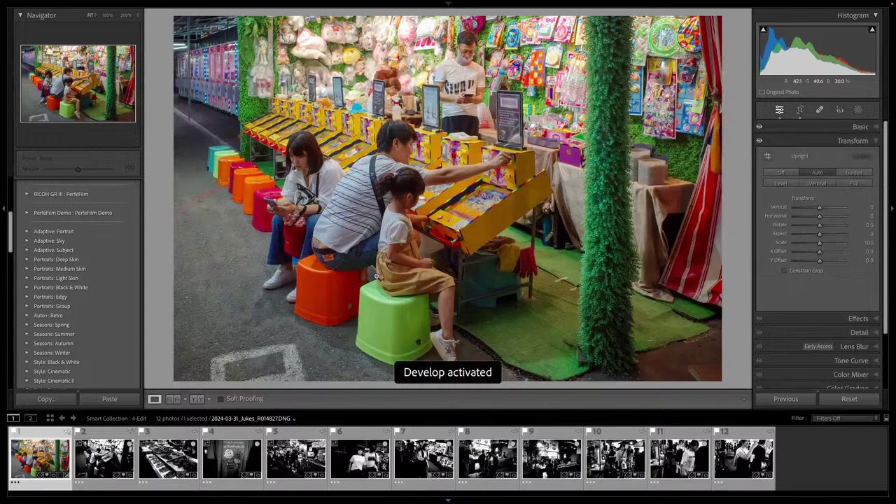
Set the stall photo's Texture to +31 and Clarity to +21, and mark it as done
key(super+1)
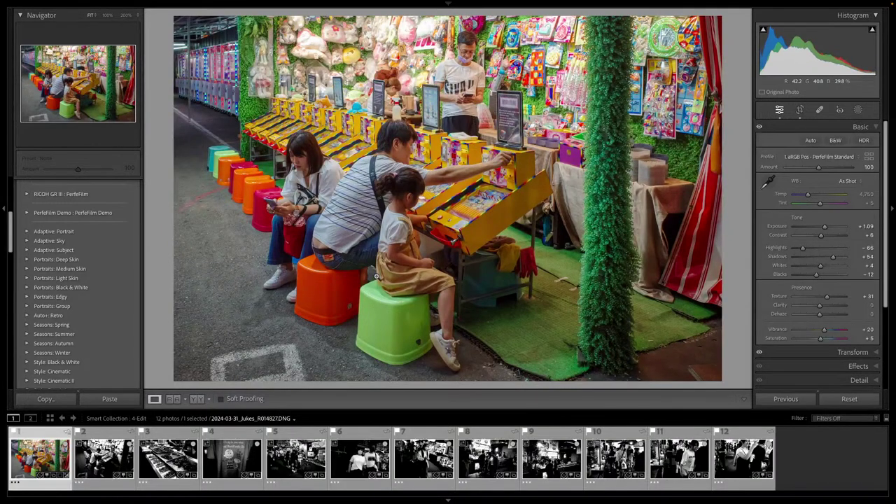
key(equal)
key(equal)
key(equal)
key(equal)
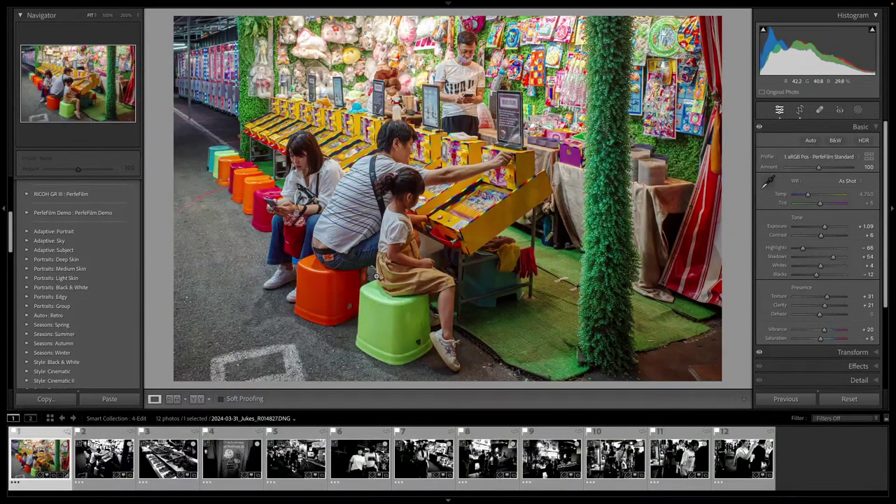
key(3)
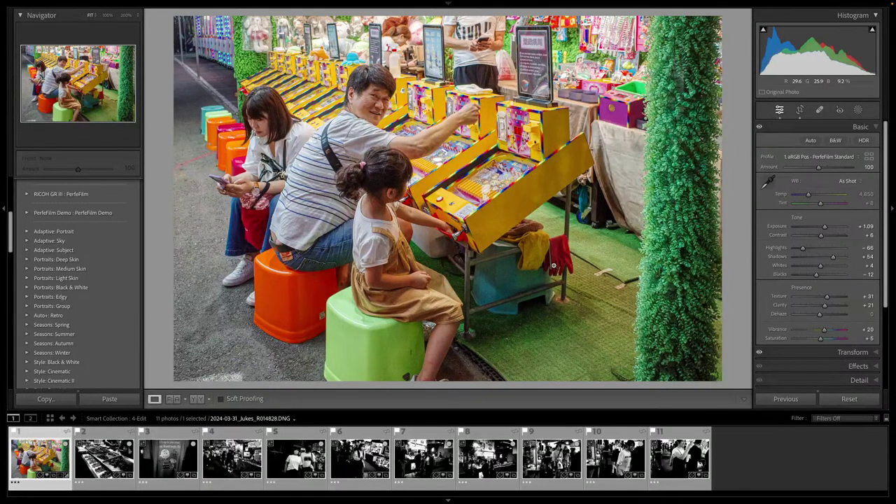
Reset the crop on the photo of the smiling man at the prize game, set Exposure +0.84 and Vibrance +23, and mark it as done
key(r)
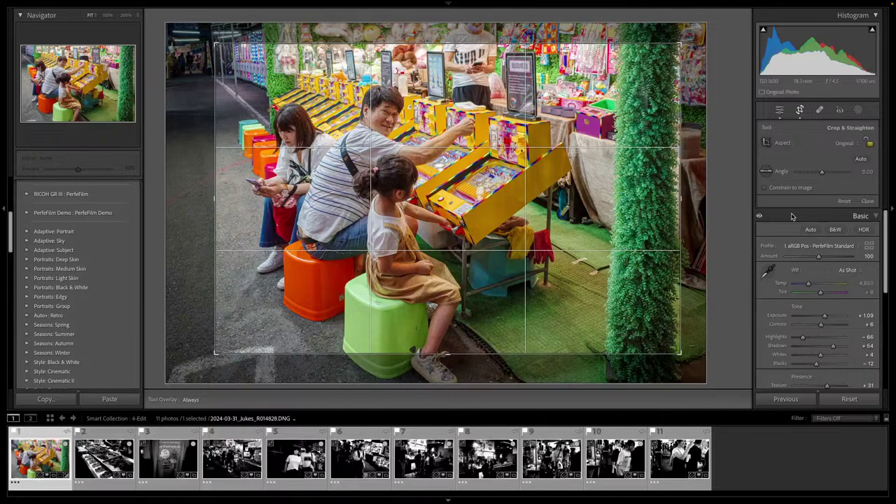
key(alt+super+r)
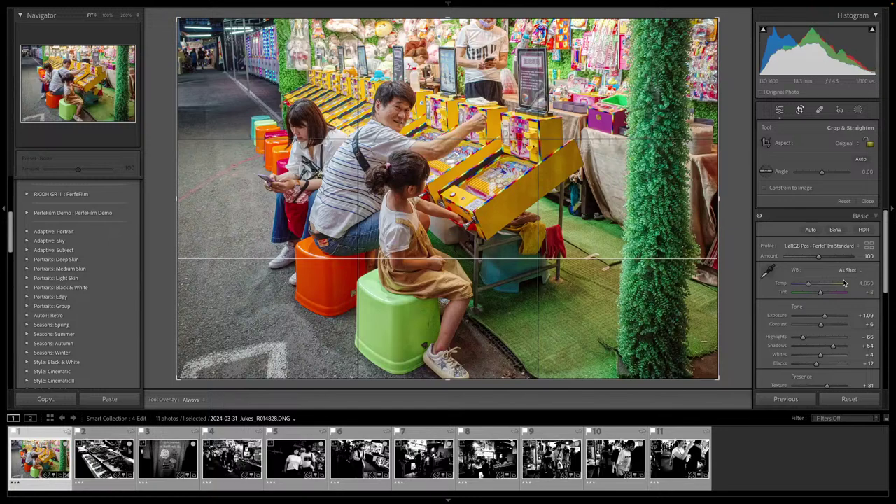
key(d)
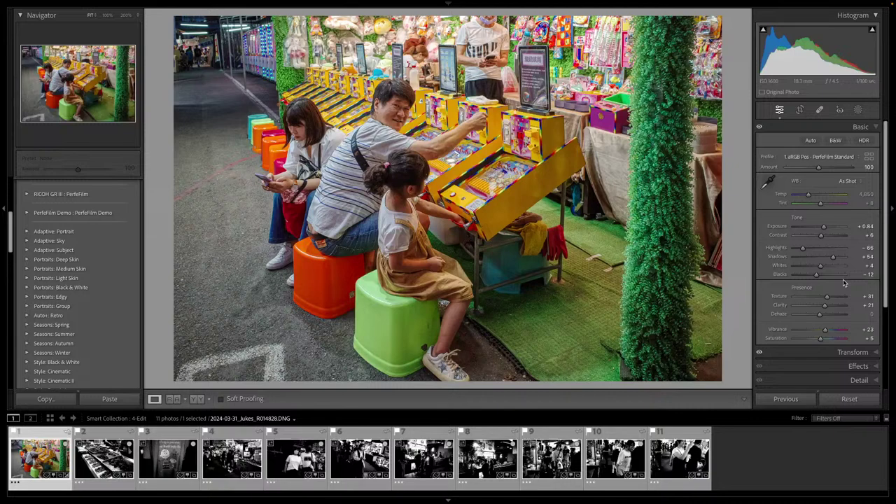
key(8)
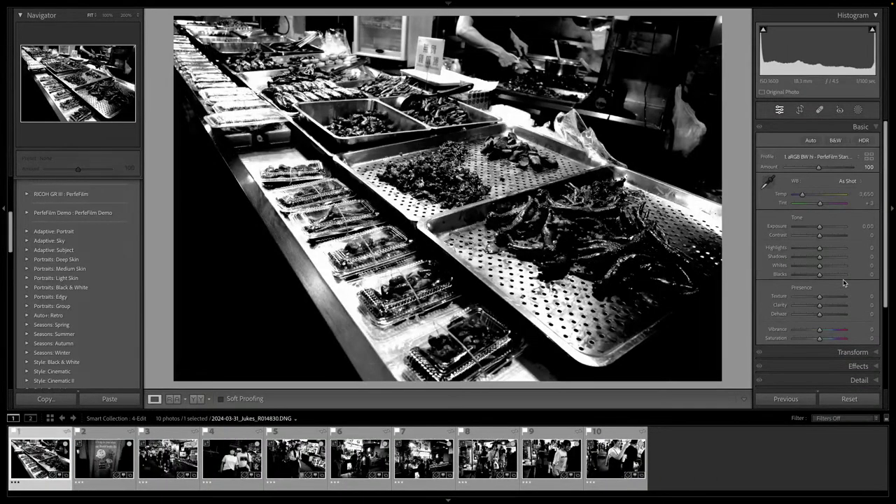
key(super+Tab)
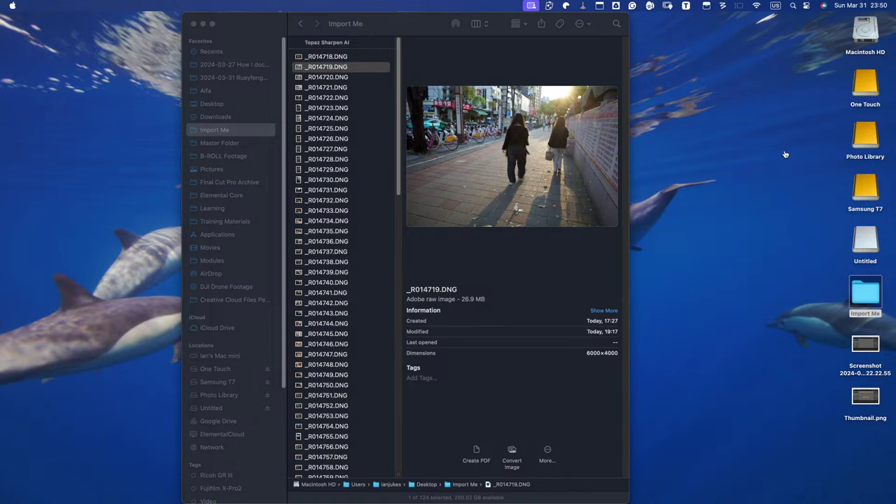
key(super+Tab)
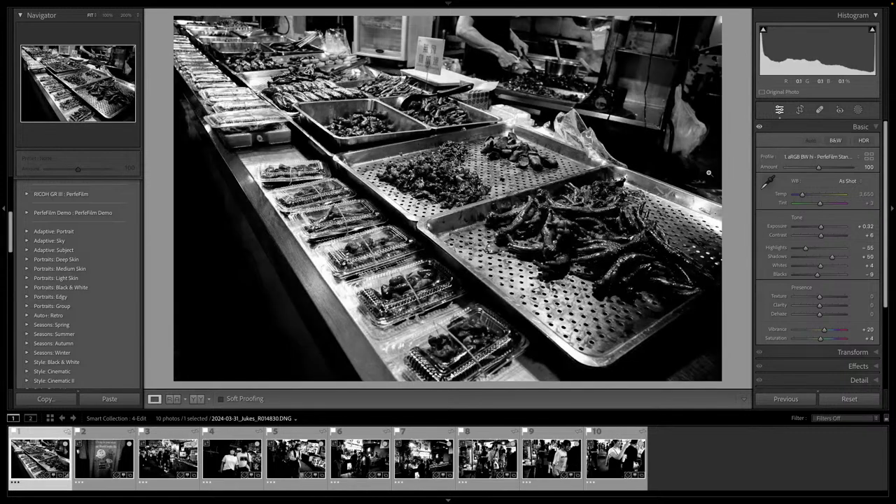
Give the food-tray photo the 1. aRGB Pos - PerfeFilm Standard profile, Exposure +0.67, Texture +26 and Clarity +16, and mark it as done
click(839, 157)
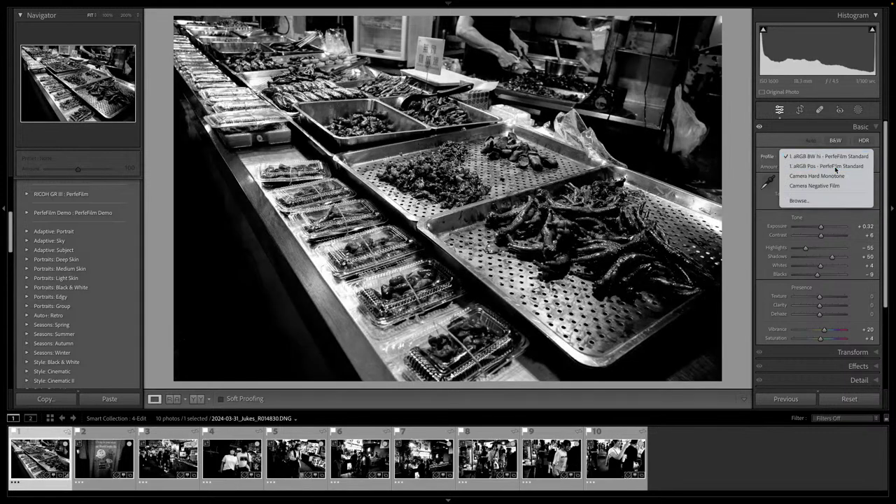
click(825, 166)
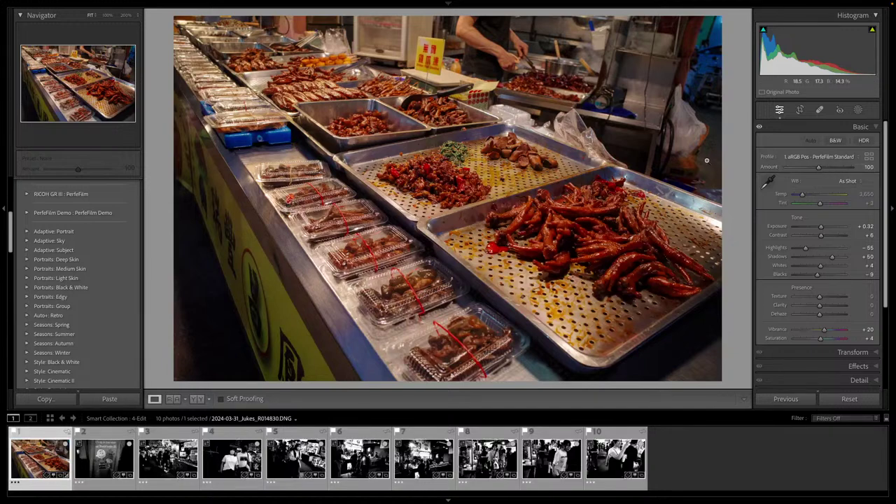
key(equal)
key(equal)
key(equal)
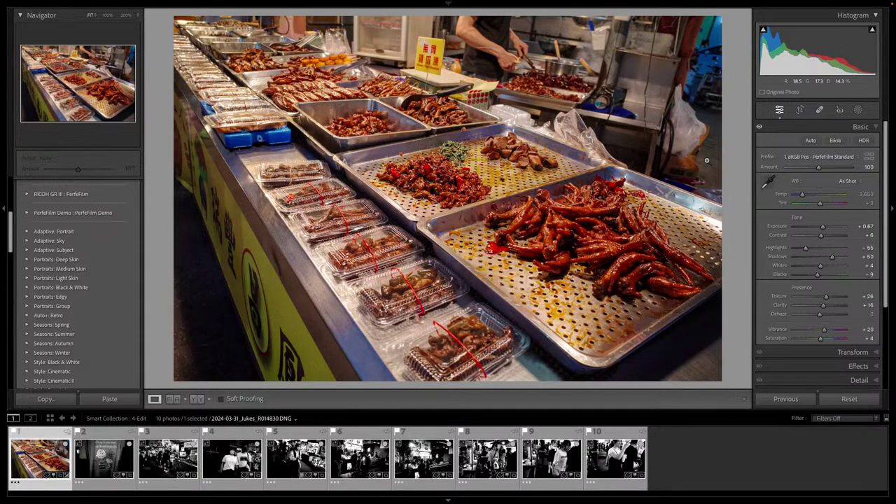
key(4)
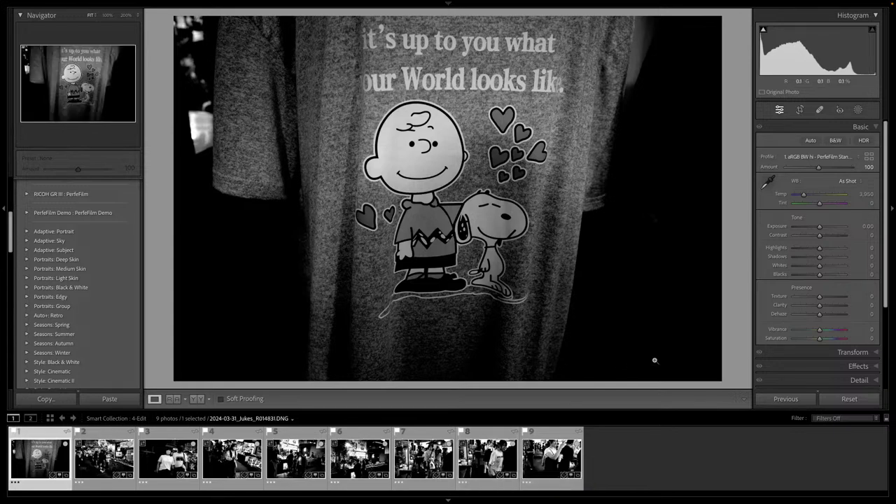
Give the cartoon T-shirt photo auto tone, the 1. aRGB Pos - PerfeFilm Standard profile and a 1 x 1 crop
key(ctrl+u)
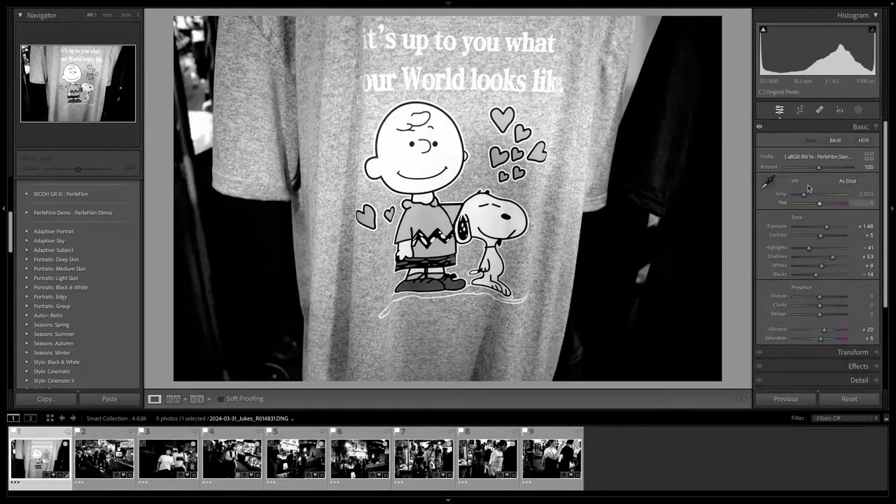
click(808, 157)
click(808, 166)
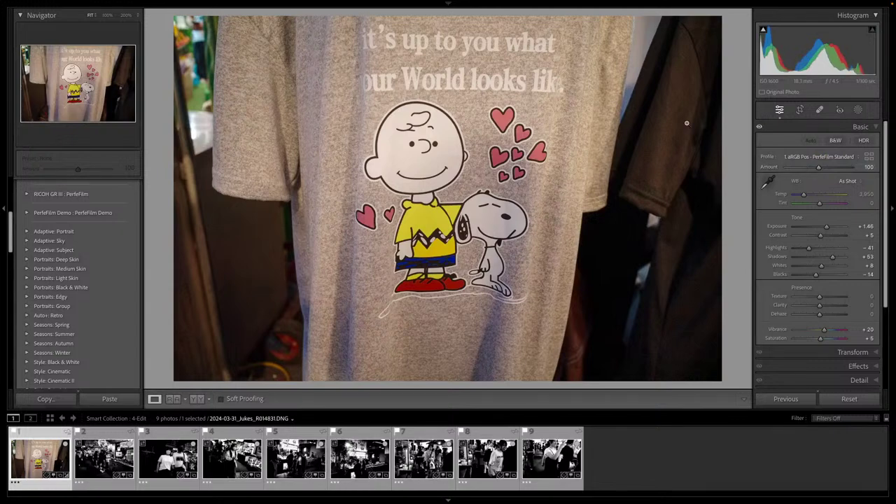
key(r)
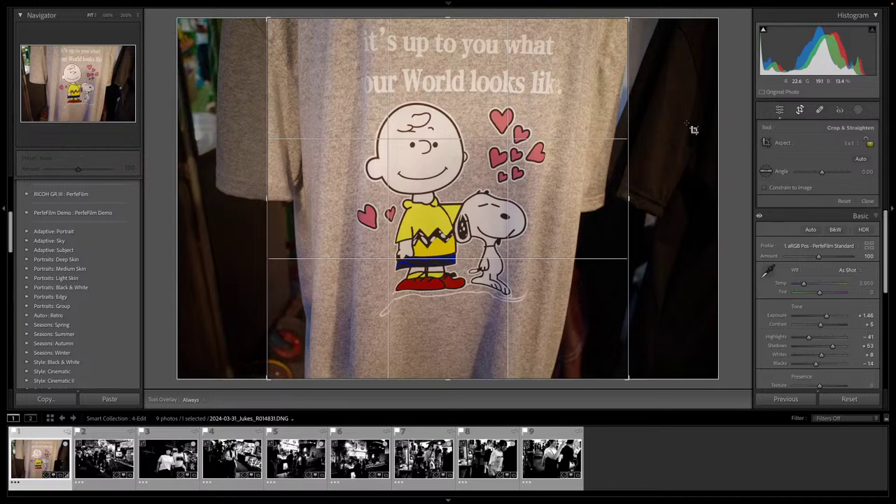
key(d)
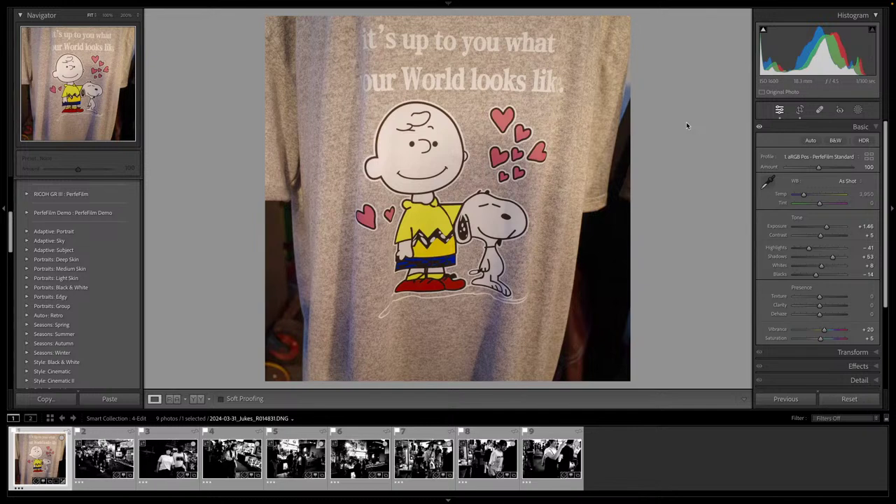
Set the T-shirt photo's Post-Crop Vignetting Amount to -21 and mark it as done
key(ctrl+8)
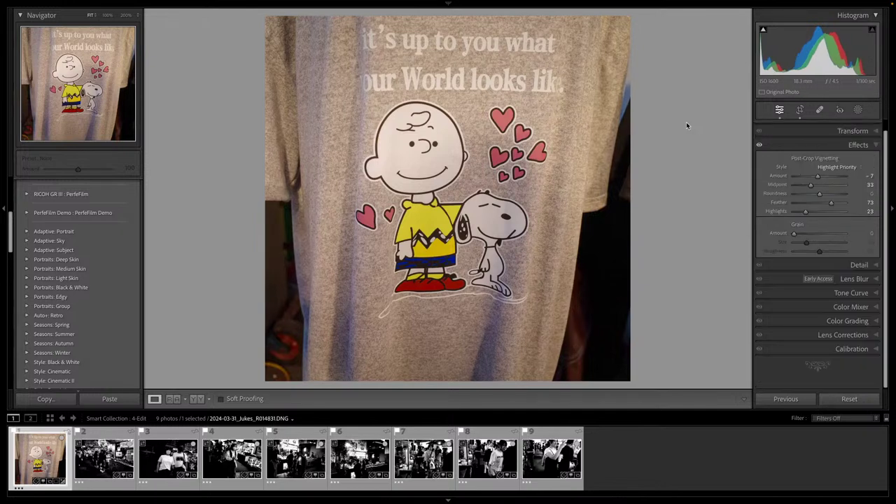
key(minus)
key(minus)
key(minus)
key(minus)
key(minus)
key(minus)
key(minus)
key(minus)
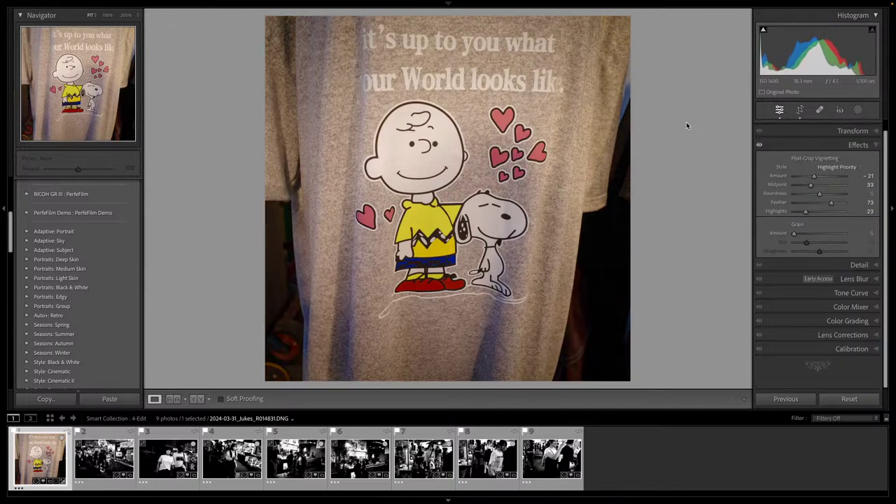
key(8)
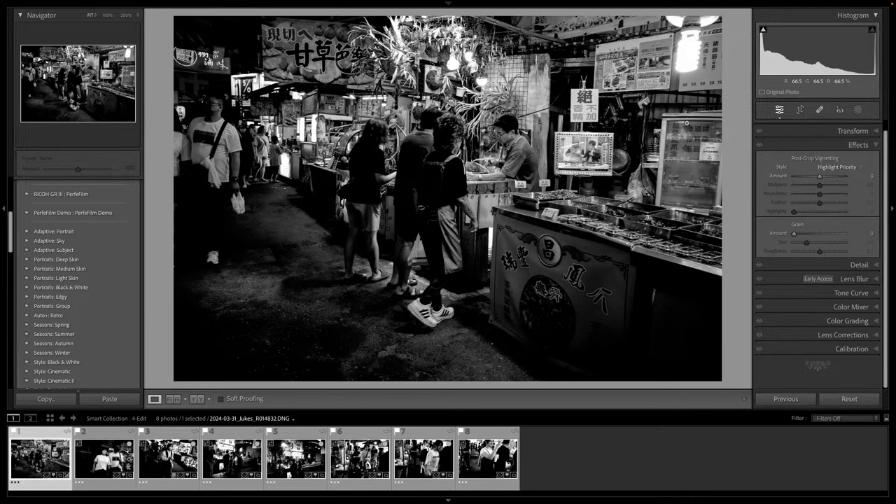
Give the night-market street stall photo auto tone and the 1. aRGB Pos - PerfeFilm Standard profile
click(831, 134)
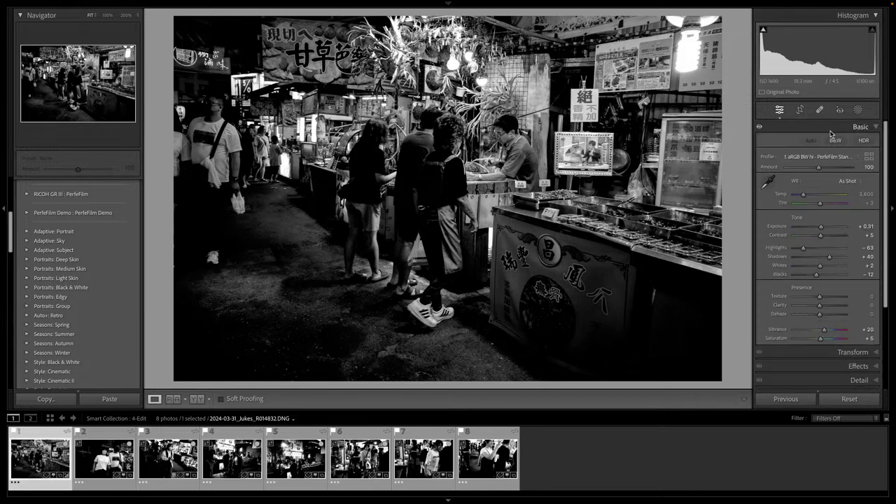
right_click(832, 139)
click(833, 170)
click(832, 159)
click(830, 167)
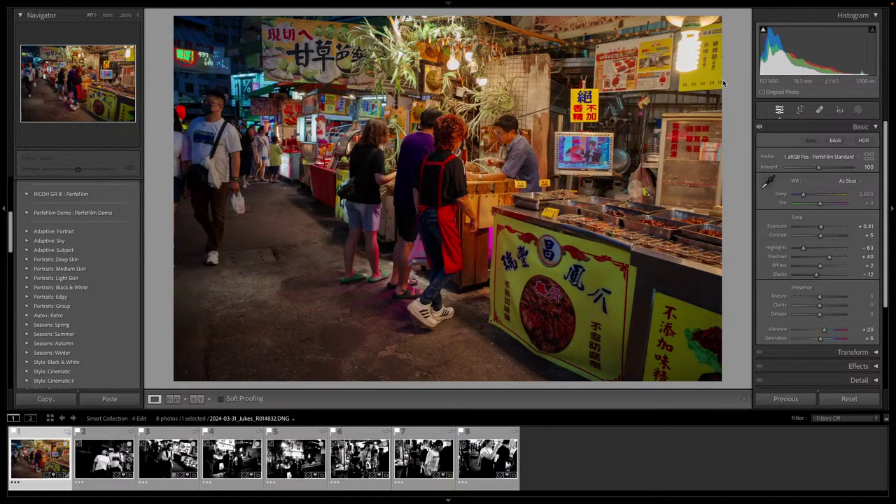
Set the street stall photo's white balance to Temp 3,050 and Tint +4 by sampling a neutral spot above the red menu poster
key(w)
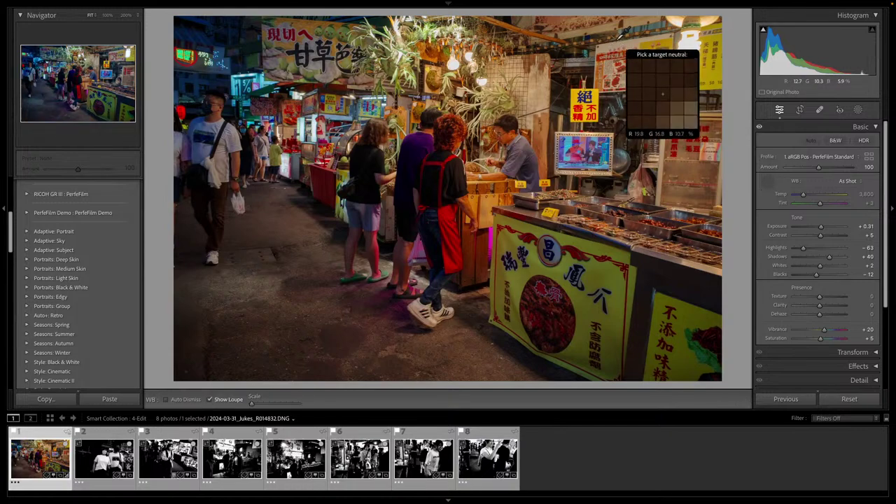
click(629, 38)
key(Escape)
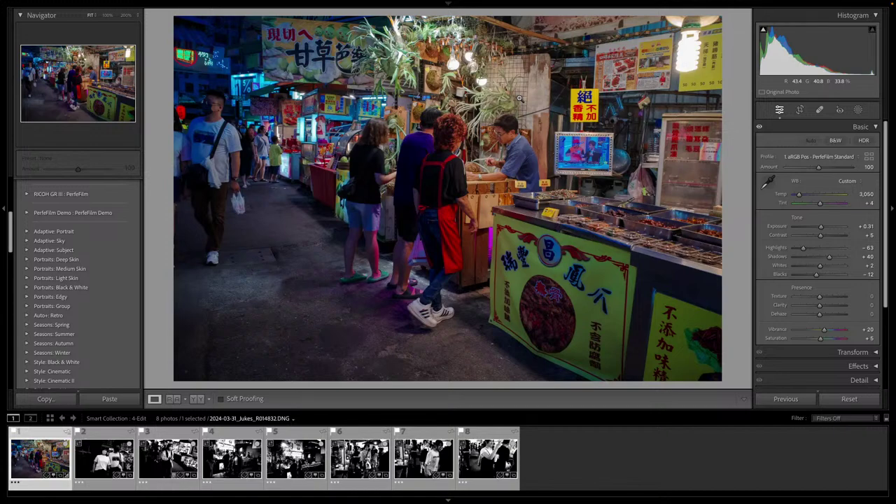
Set the street stall photo's Exposure to +1.46 and mark it as done
key(equal)
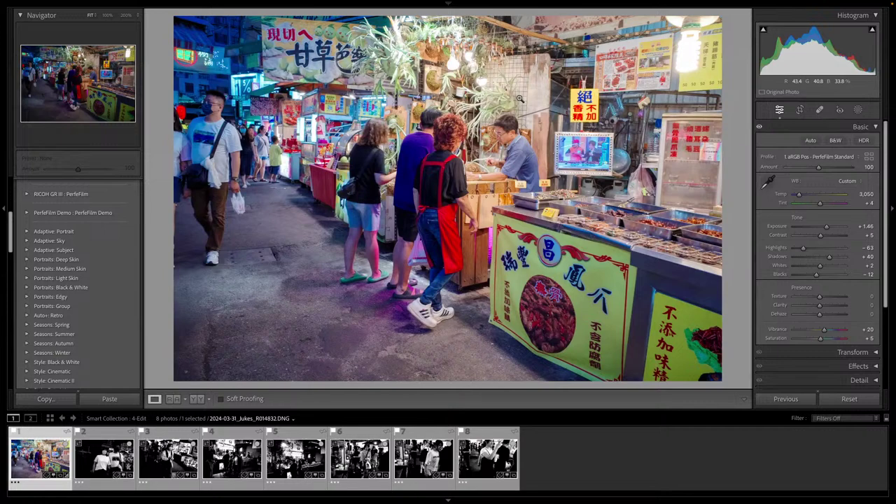
key(2)
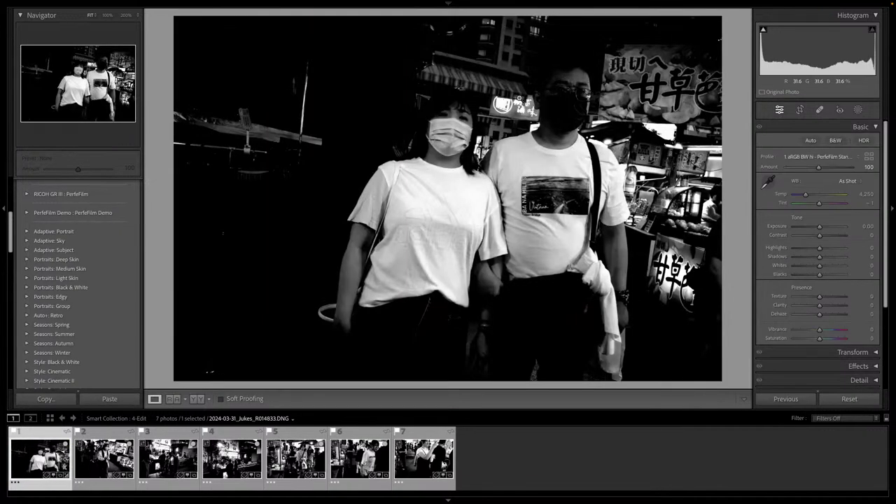
Give the photo of the masked couple in white T-shirts auto tone and set its Exposure to +1.41
key(ctrl+u)
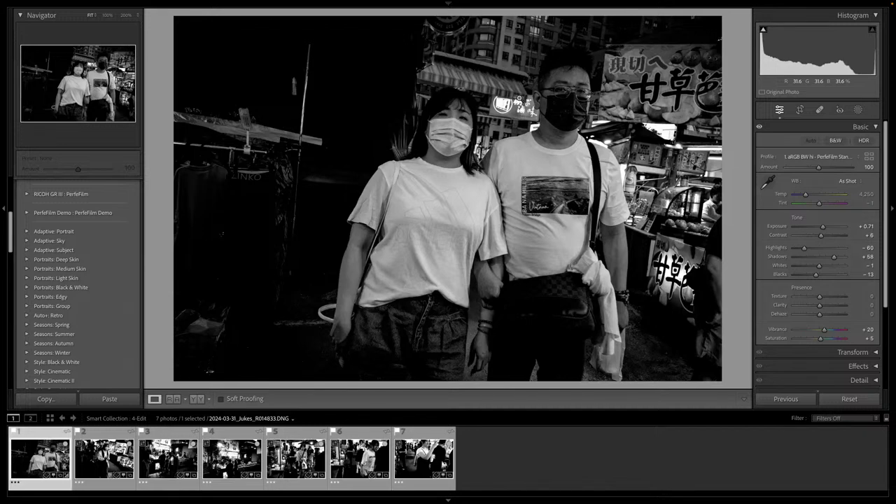
key(equal)
key(equal)
key(equal)
key(equal)
key(equal)
key(equal)
key(equal)
key(equal)
key(equal)
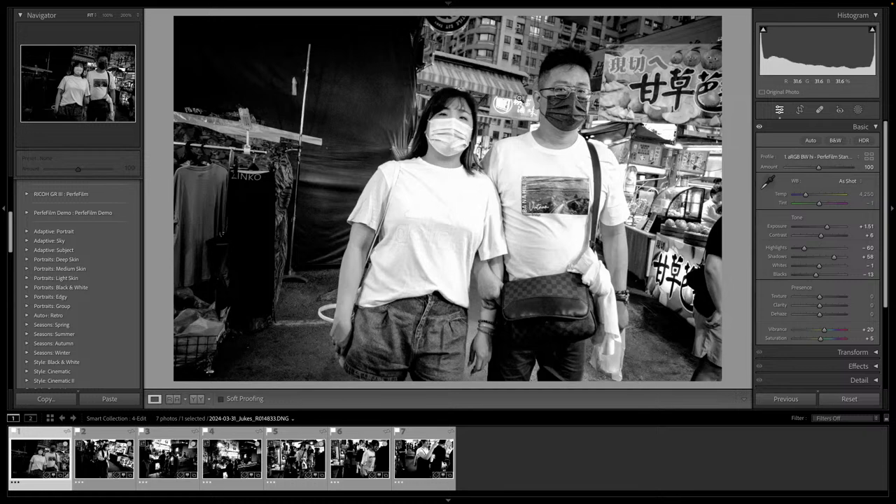
key(minus)
key(minus)
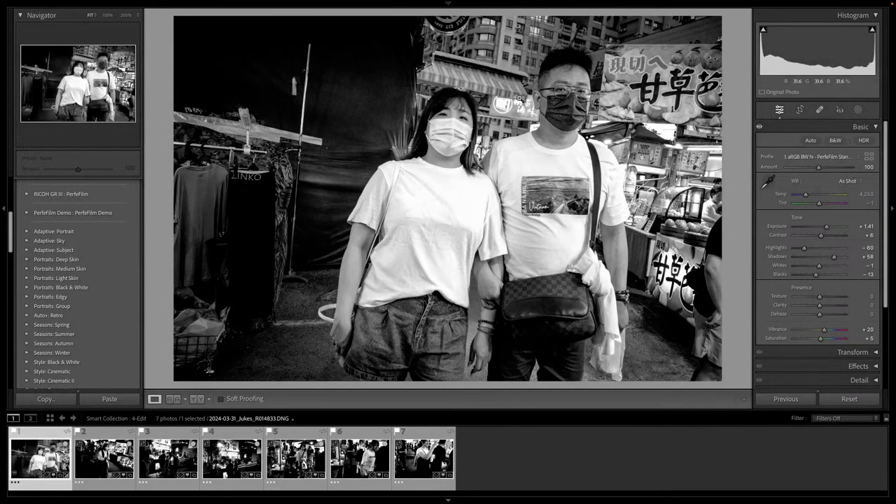
Crop the masked couple photo to 1 x 1 around the pair, tilt it to about -2.16 and mark it as done
key(r)
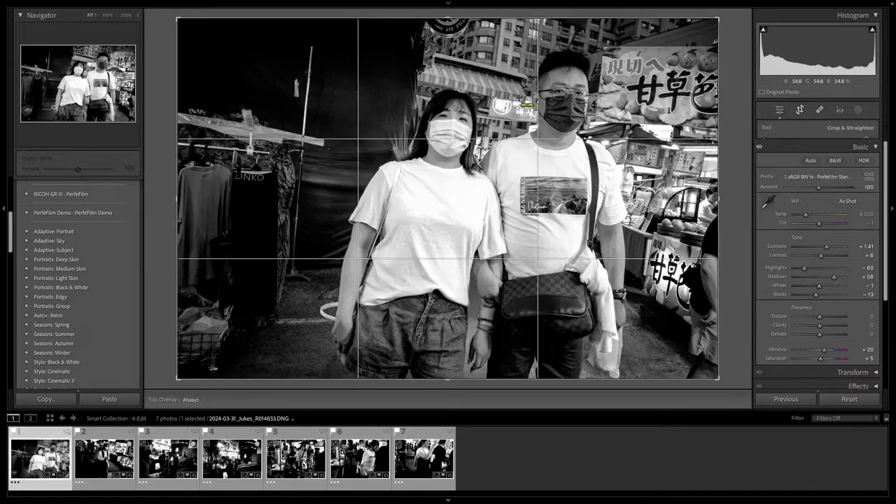
drag(550, 113, 493, 121)
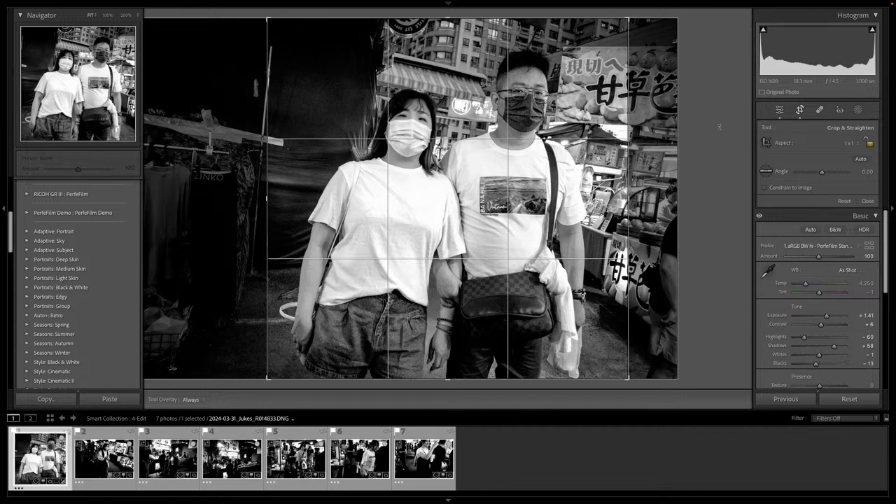
drag(721, 98, 720, 117)
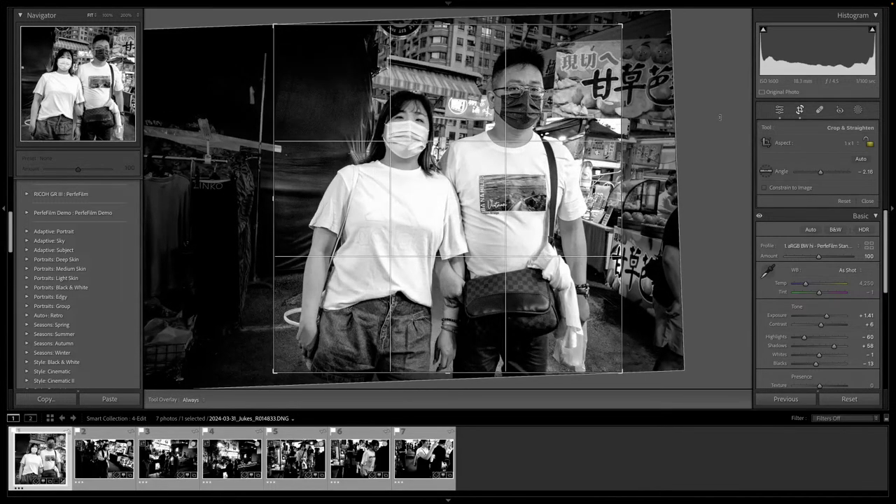
key(d)
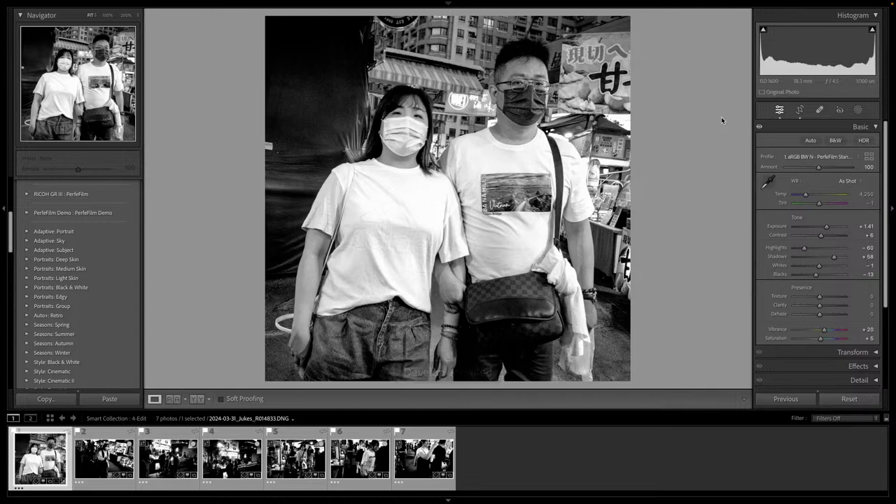
key(4)
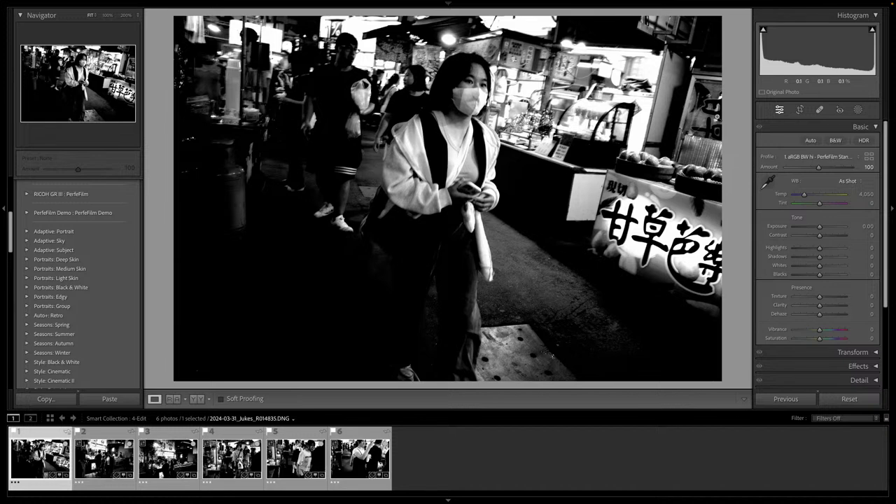
Give the photo of the masked woman walking past the fruit stall auto tone and set its Exposure to +1.07
key(ctrl+u)
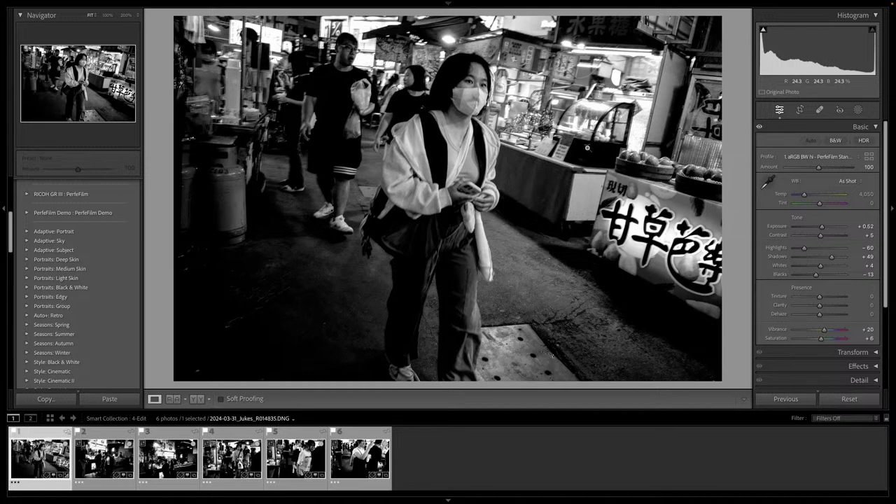
key(equal)
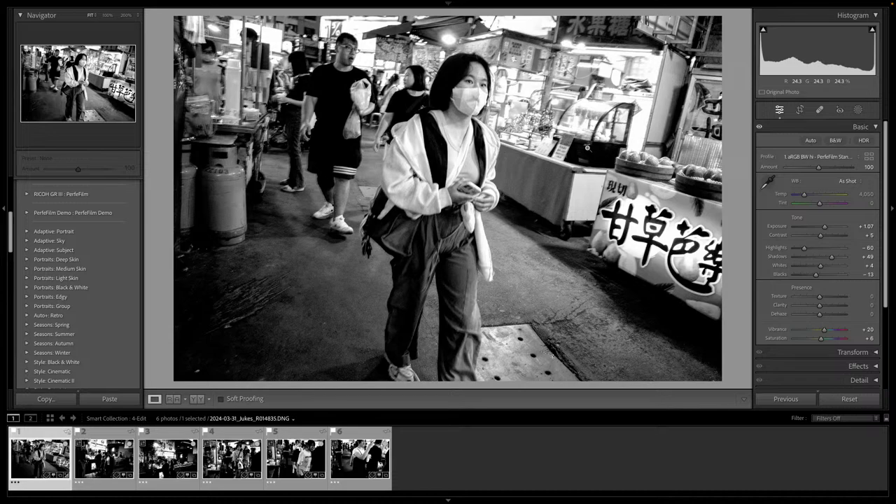
Straighten the walking woman photo to an angle of -5.29, tighten the crop around her, and mark it as done
key(r)
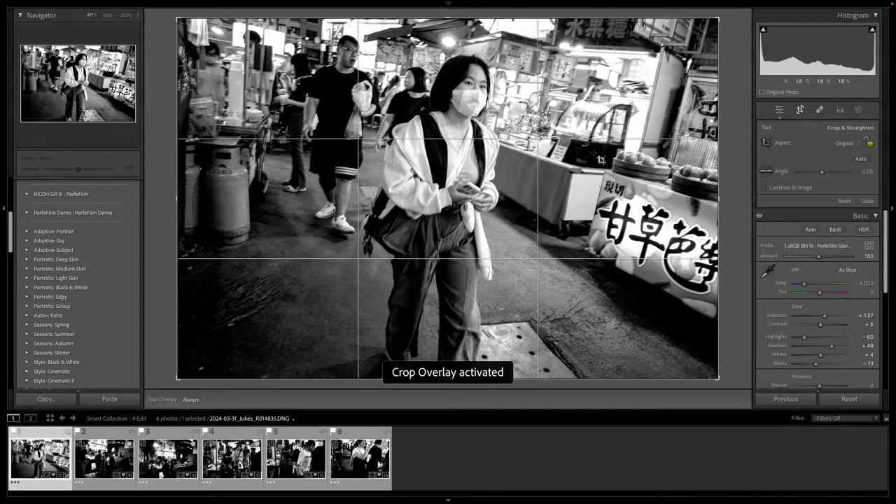
super+double_click(597, 156)
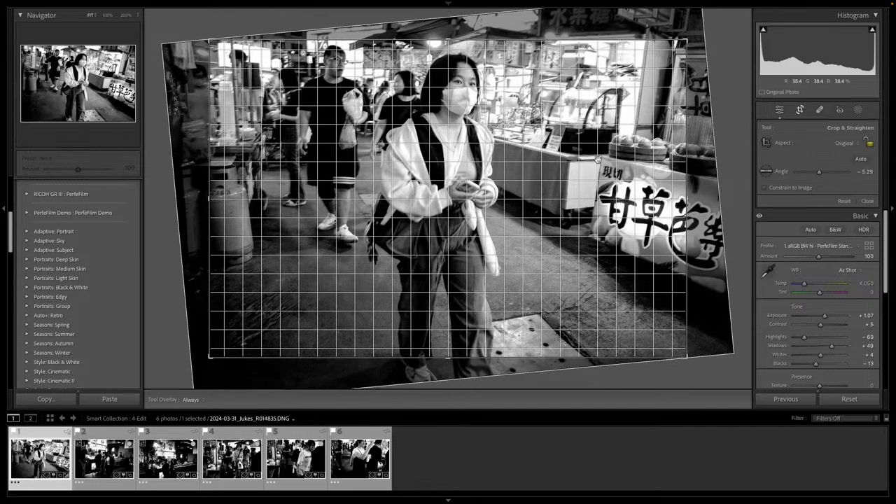
drag(596, 159, 574, 173)
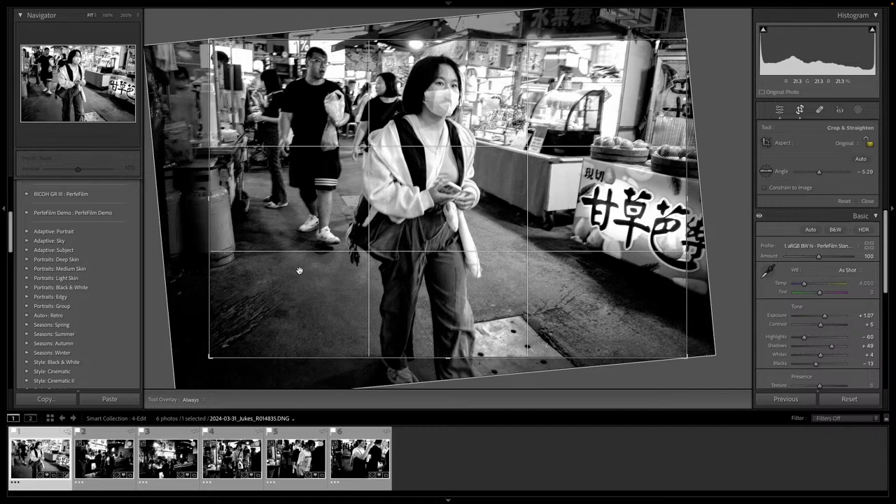
mouse_move(208, 348)
mouse_down()
mouse_move(209, 357)
mouse_move(223, 350)
mouse_up()
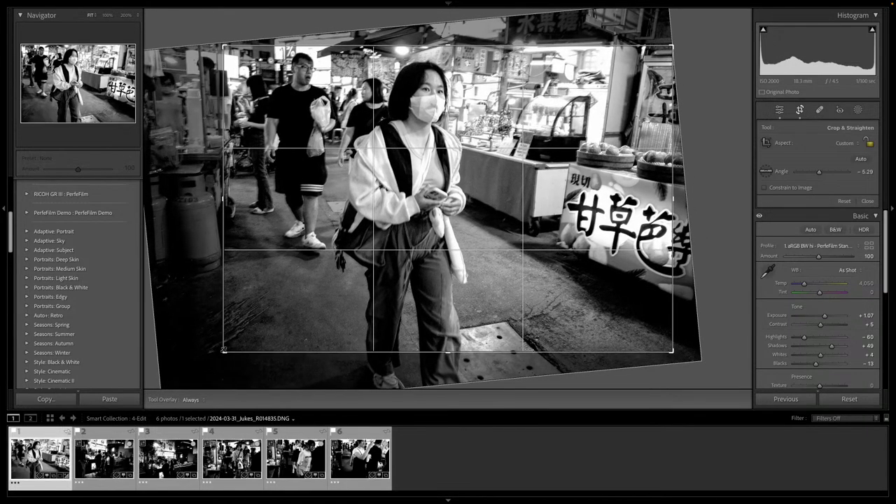
key(d)
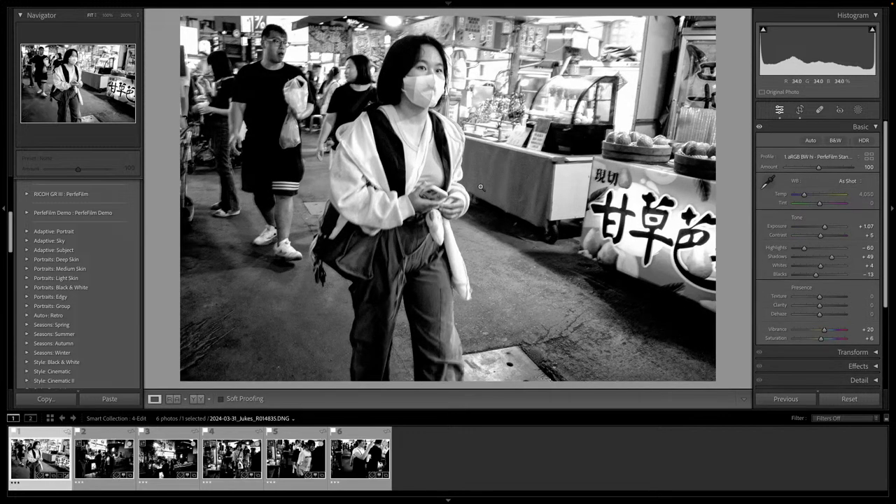
key(8)
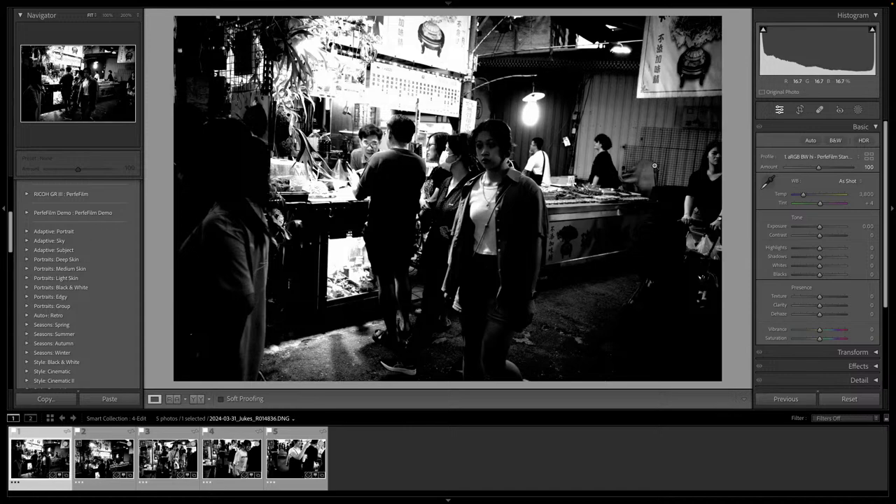
Give the photo of the woman in the open shirt auto tone with Exposure +1.11 and Highlights -75
key(ctrl+u)
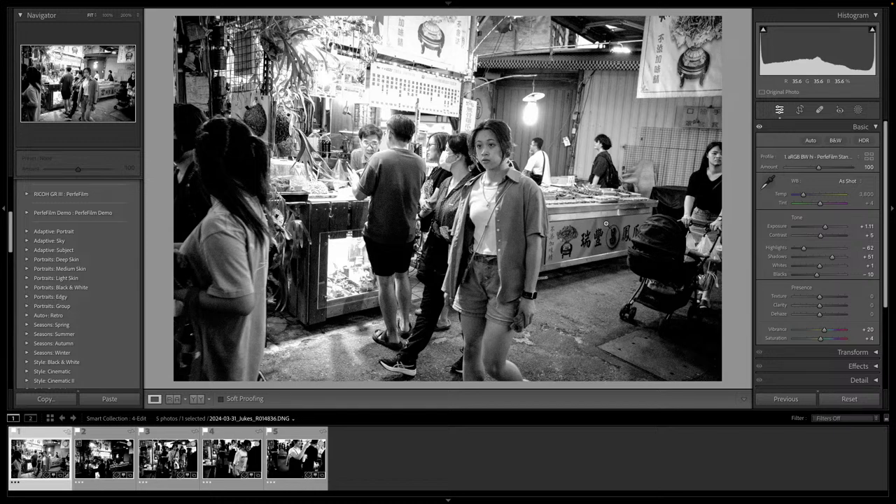
key(minus)
key(equal)
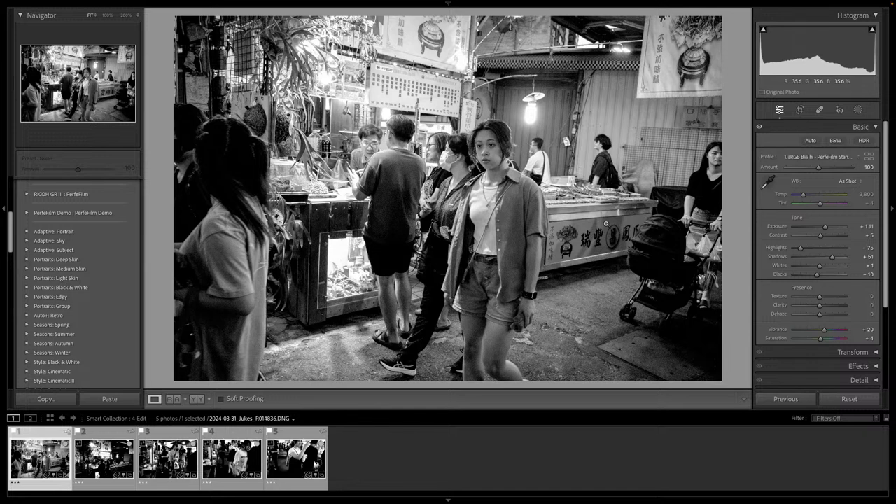
Set the open-shirt woman photo's Luminance noise reduction to 57 and mark it as done
key(ctrl+5)
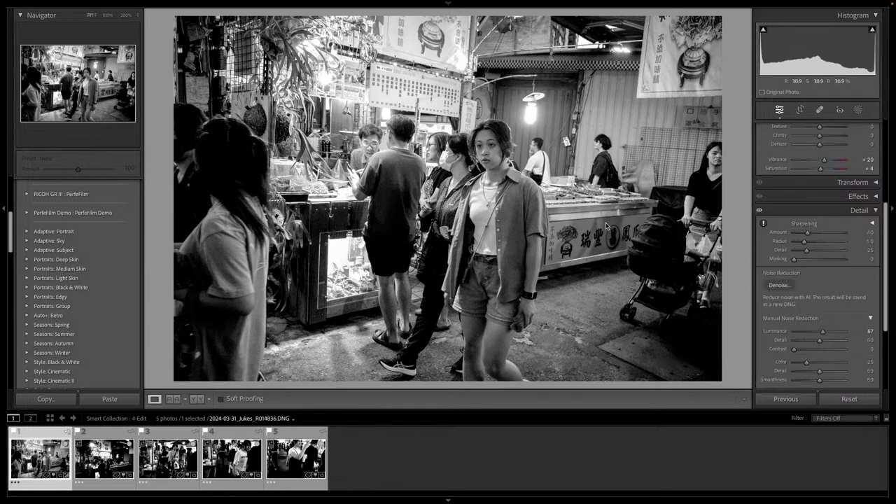
key(equal)
key(equal)
key(equal)
key(equal)
key(3)
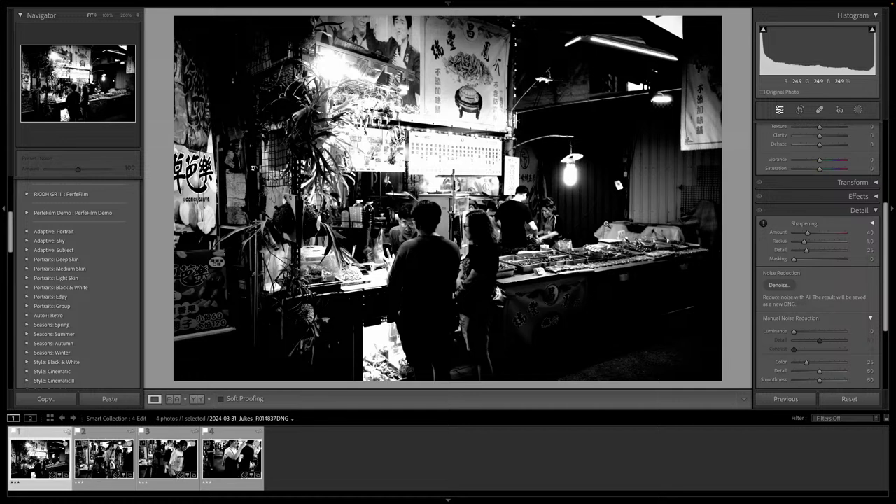
Give the plant-draped food stall photo auto tone, choose another profile for it and mark it as done
key(super+u)
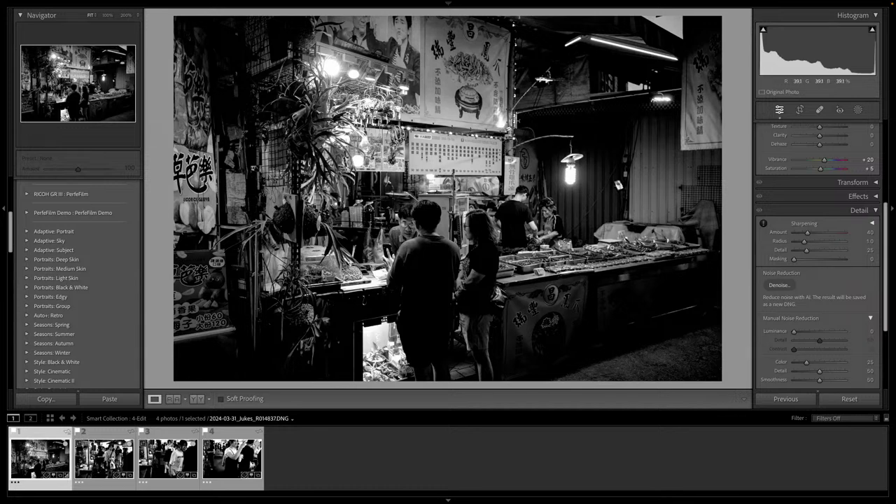
scroll(836, 187, up, 5)
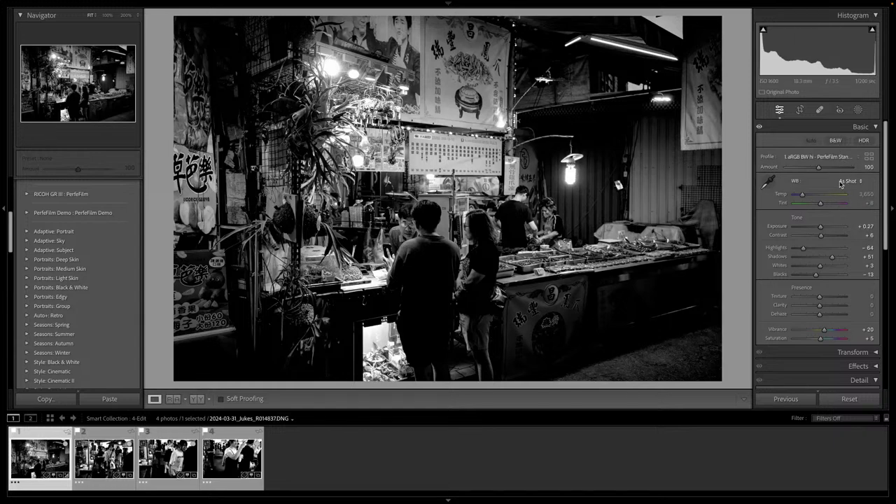
click(798, 160)
click(801, 166)
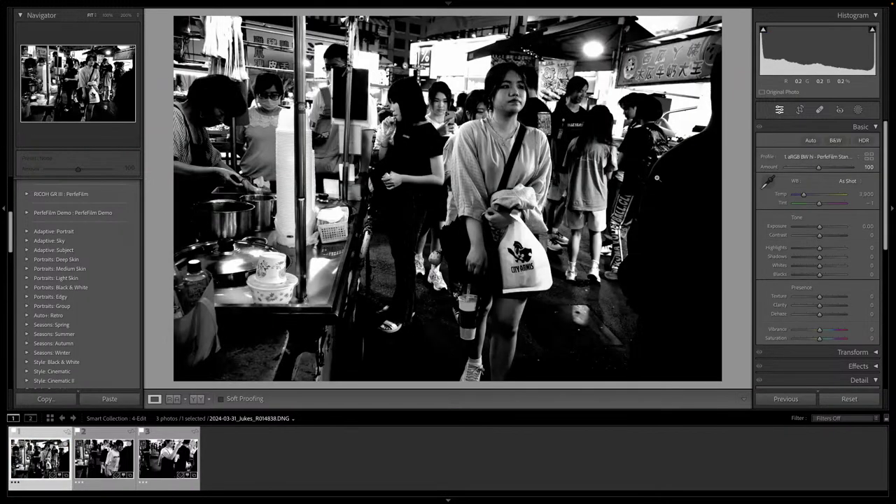
Give the photo of the woman with the tote bag auto tone, Exposure +0.96, Texture +41, Clarity -4 and Luminance noise reduction 25
key(ctrl+u)
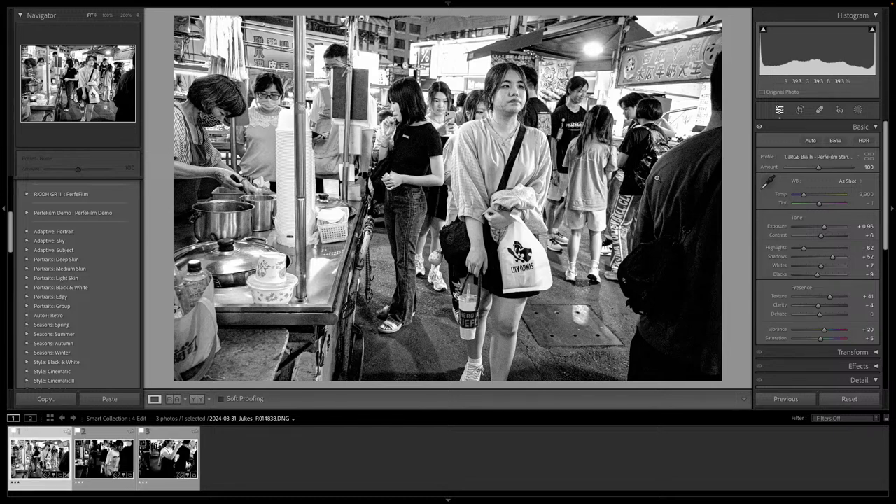
key(ctrl+5)
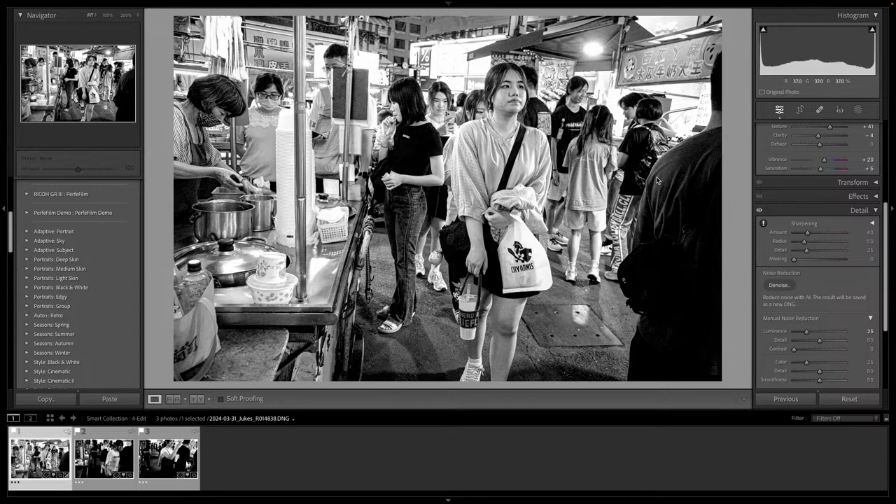
key(equal)
key(equal)
key(equal)
key(equal)
key(equal)
key(equal)
key(equal)
key(equal)
key(equal)
key(equal)
key(equal)
key(equal)
Apply an Iris Enhance brush mask to the chin and neck of the woman with the tote bag, reducing the brush size to 9.0
key(k)
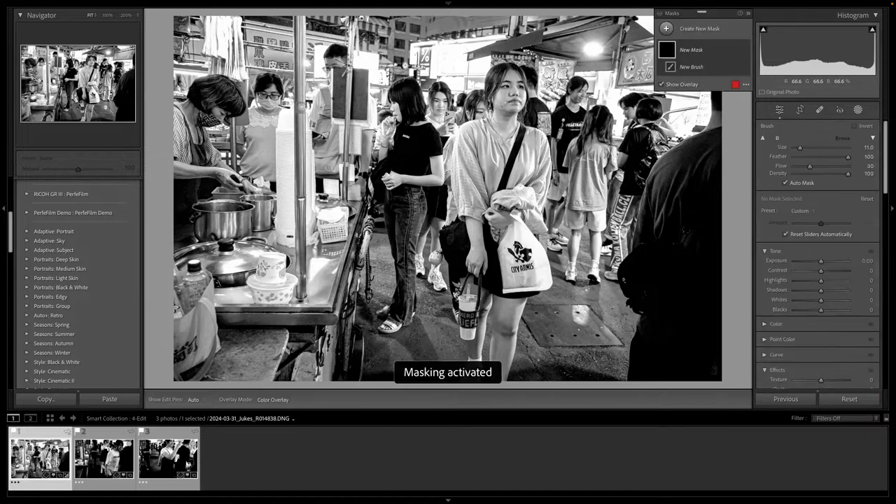
key(z)
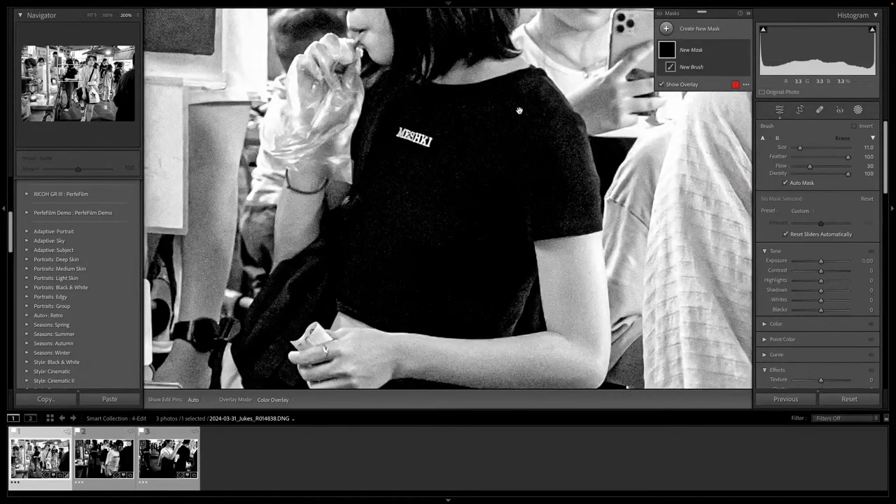
drag(519, 111, 102, 304)
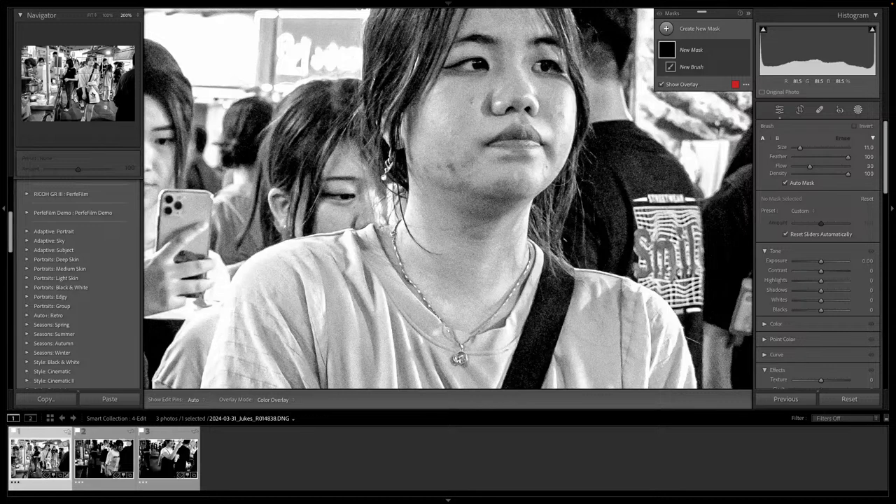
click(798, 211)
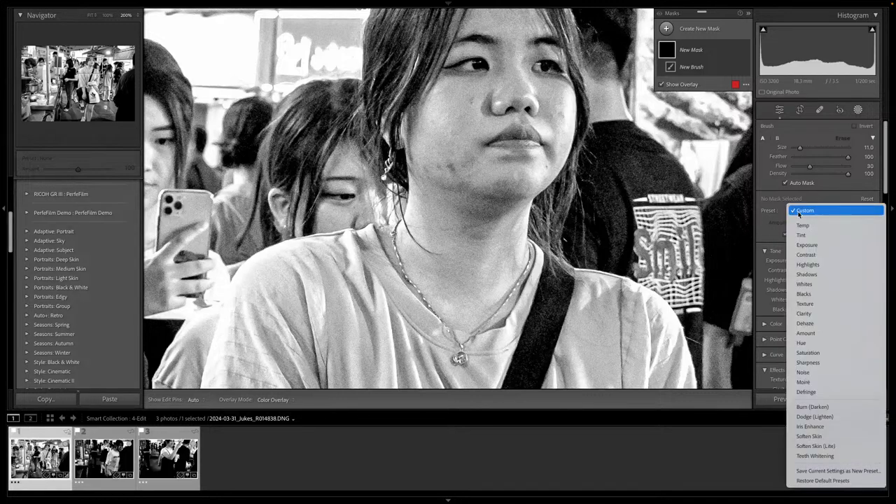
click(810, 426)
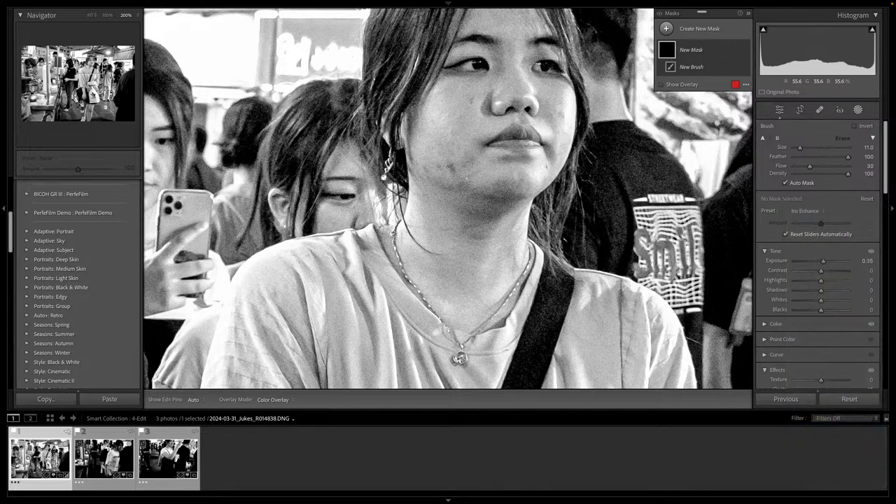
key(h)
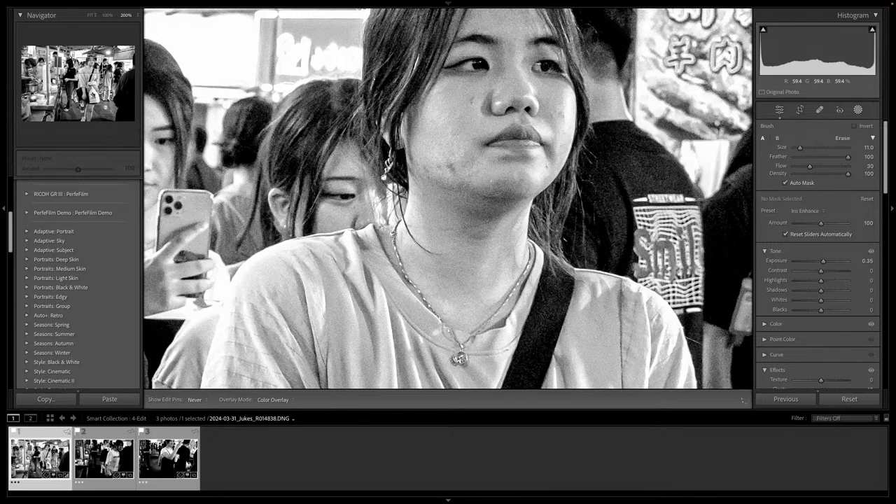
click(473, 212)
key(bracketleft)
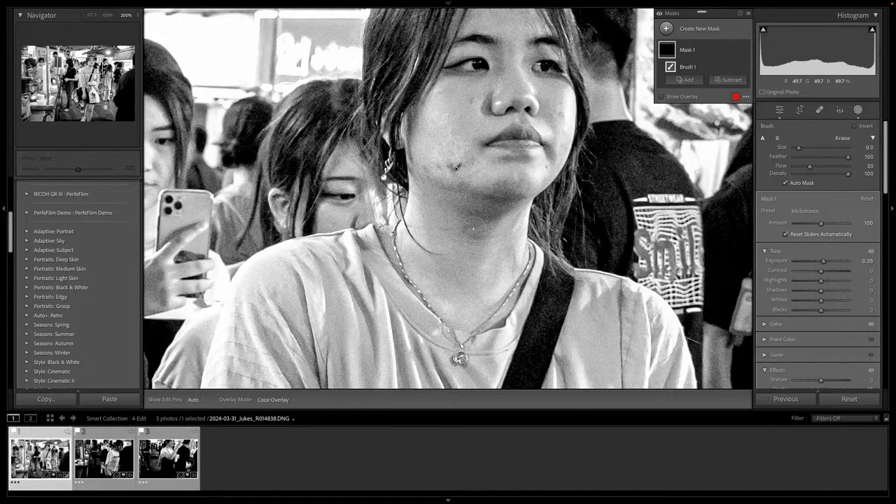
key(d)
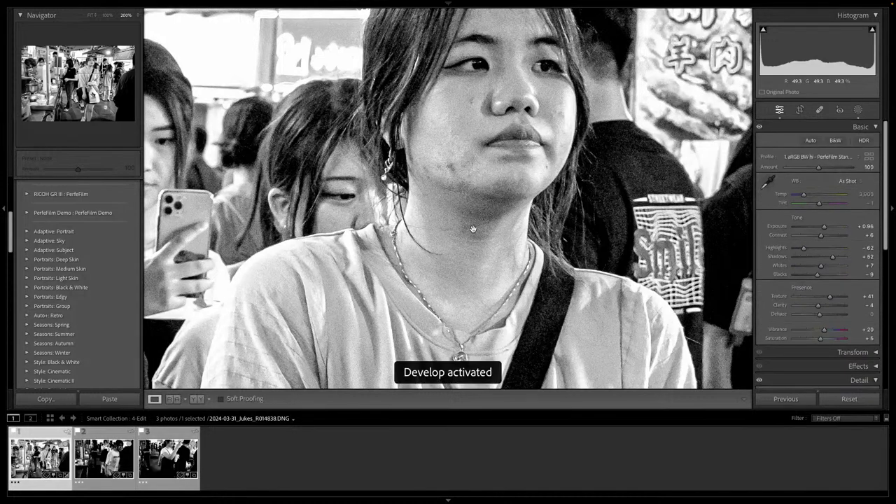
Check the tote-bag woman's retouched photo up close and at full view, and mark it as done
scroll(490, 152, down, 5)
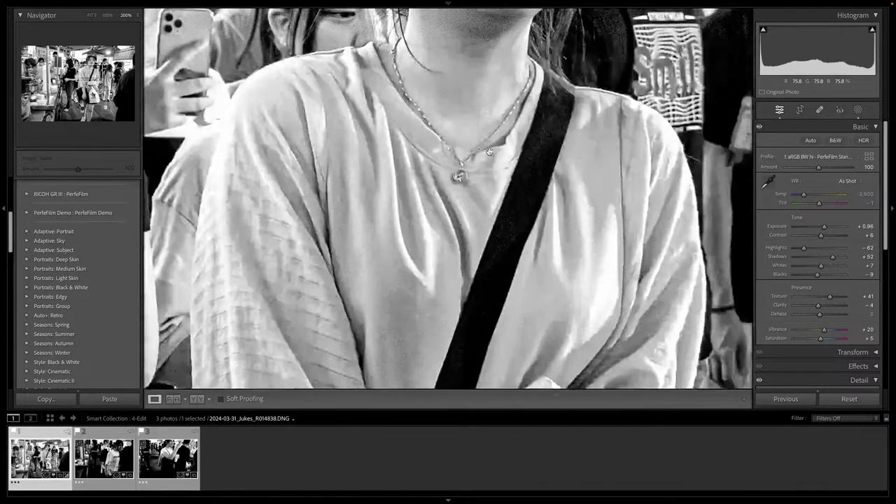
scroll(489, 152, up, 4)
click(489, 151)
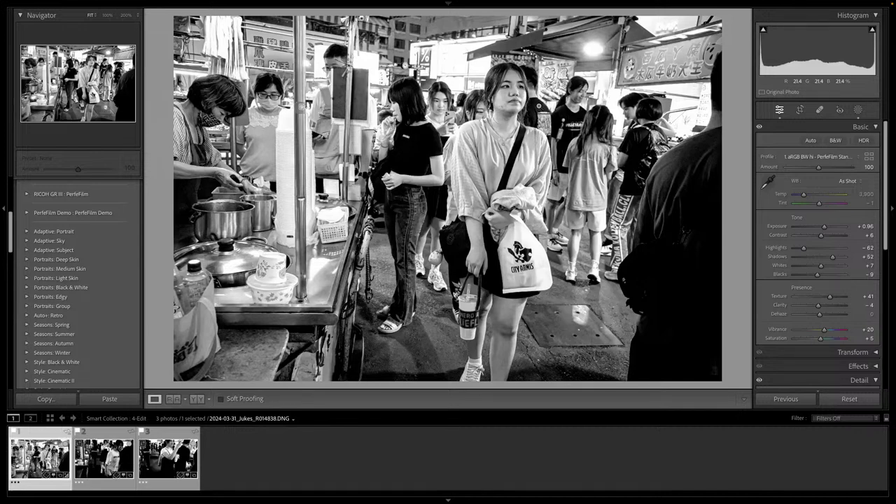
key(4)
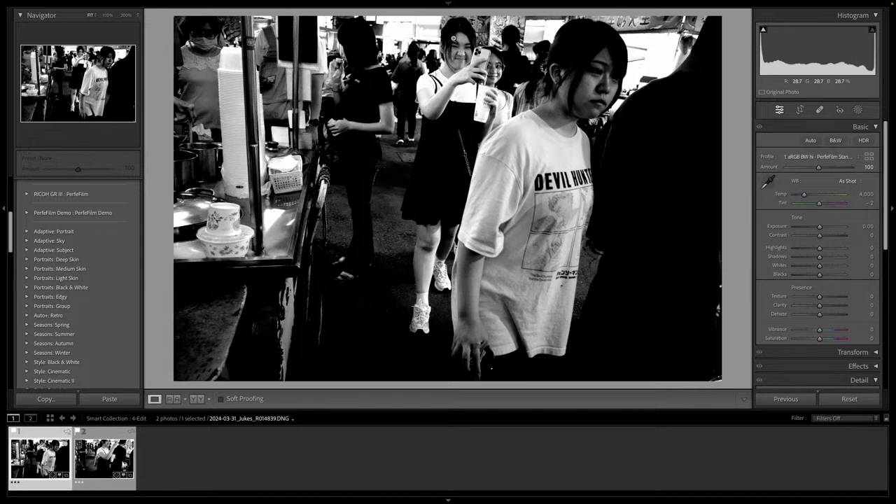
Give the photo of the girl in the DEVIL HUNTER T-shirt auto tone and raise its Exposure to +1.08
key(ctrl+u)
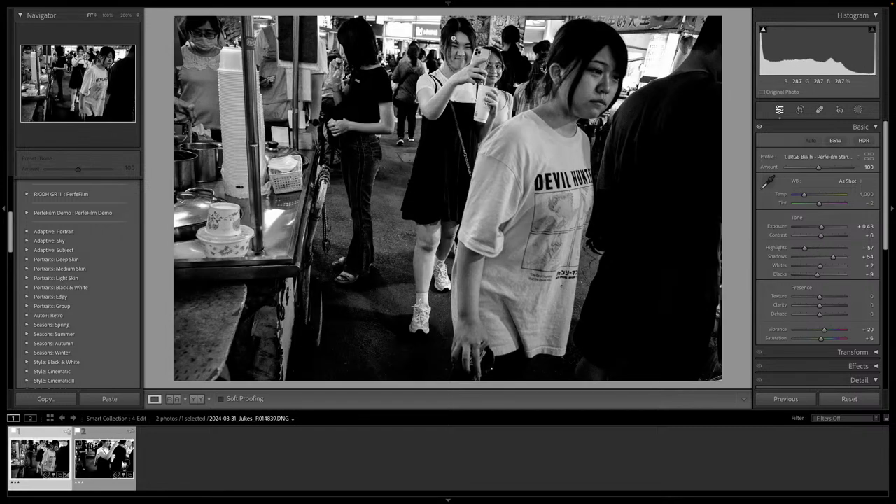
key(shift+equal)
key(shift+equal)
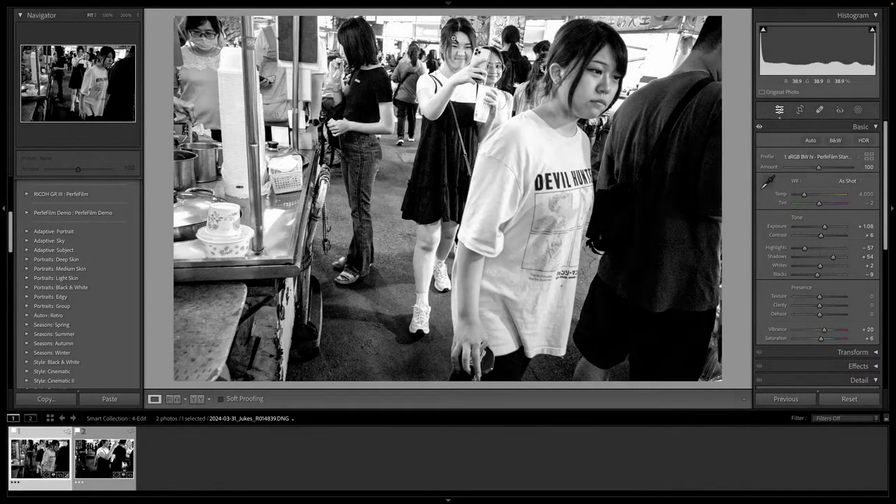
Crop the T-shirt girl's photo to a 1 x 1 square around her and the women behind, and mark it as done
key(r)
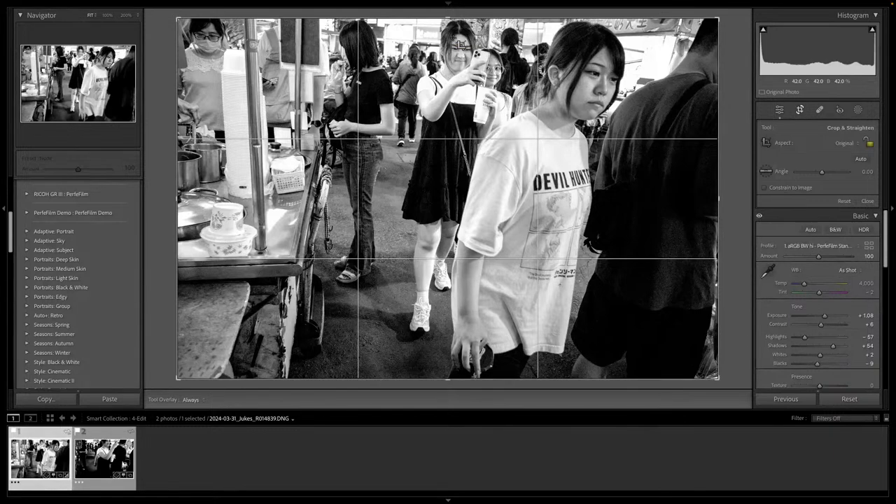
key(shift+a)
drag(525, 61, 505, 64)
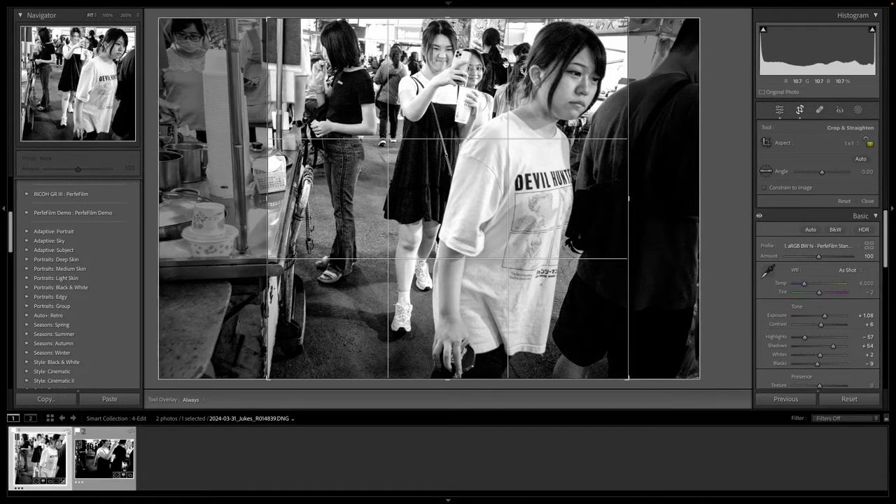
key(r)
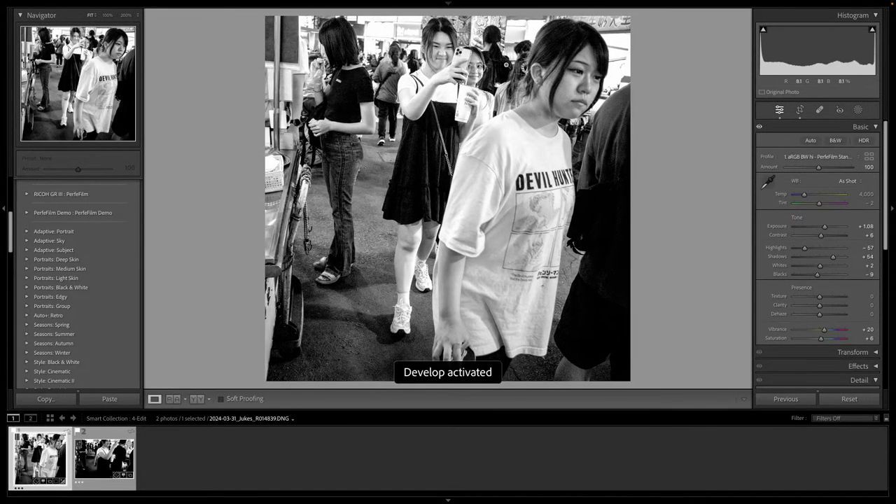
key(8)
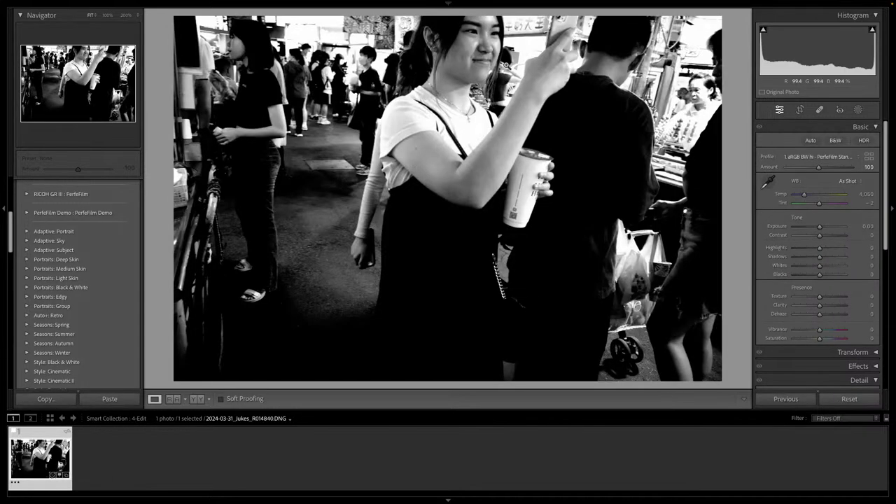
Mark the last photo, the woman holding up a phone and a cup, as done and return to the Library grid
key(8)
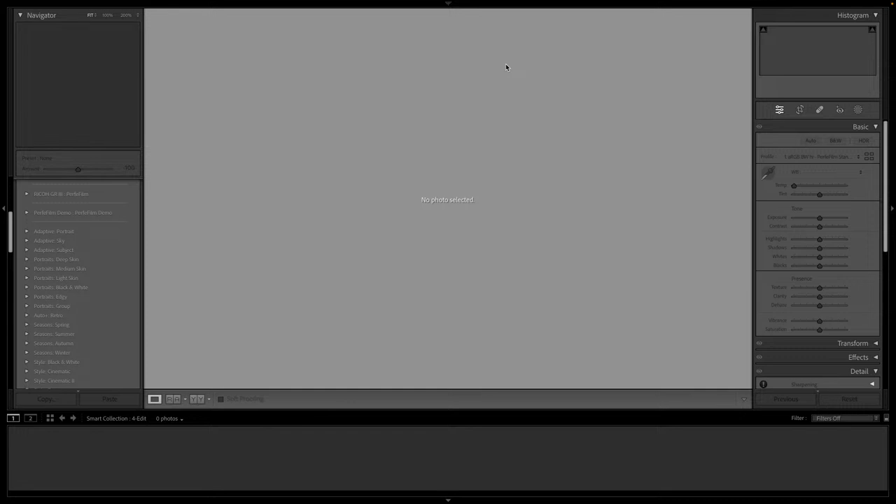
key(Tab)
key(Tab)
key(g)
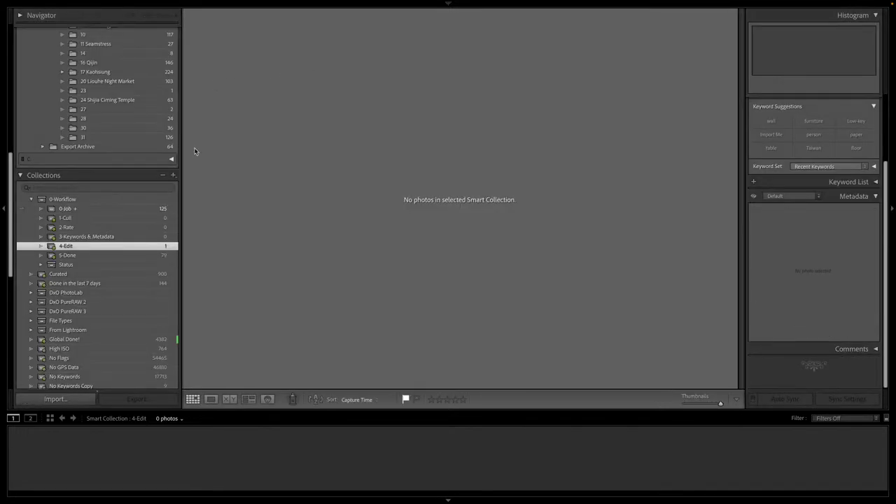
Compare the 4-Edit and 5-Done smart collections, ending in 5-Done to view the finished photos
click(120, 257)
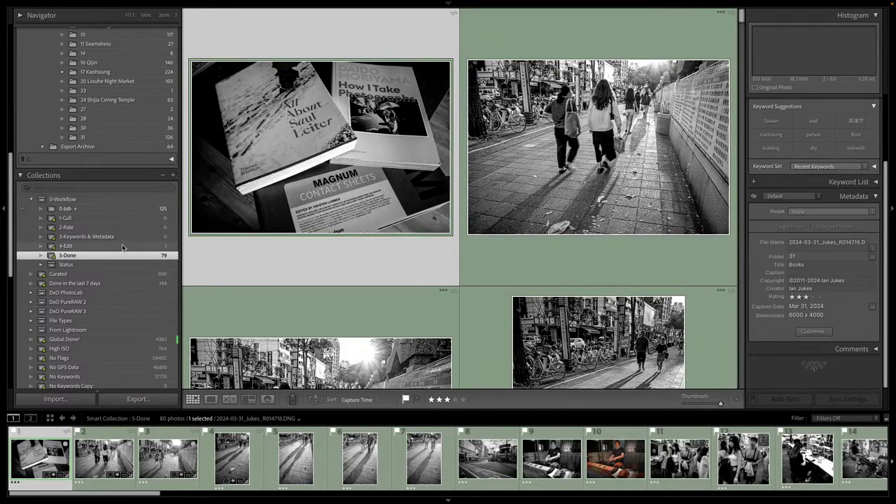
click(122, 246)
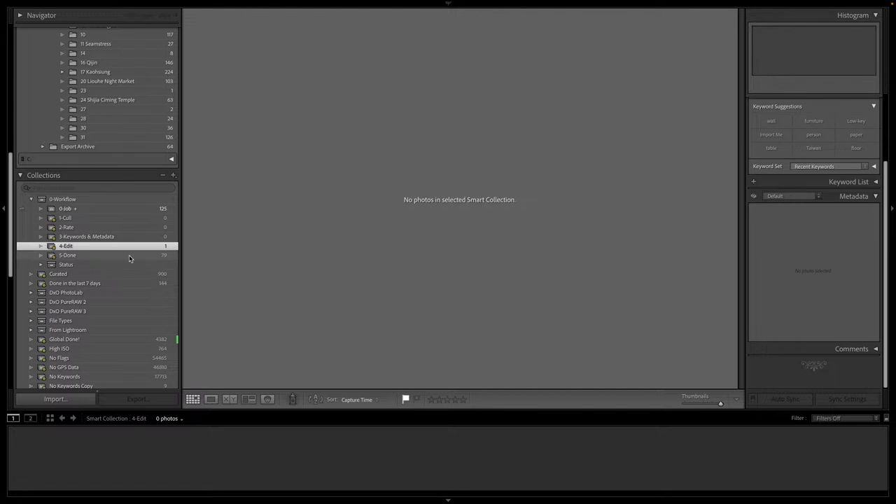
click(129, 257)
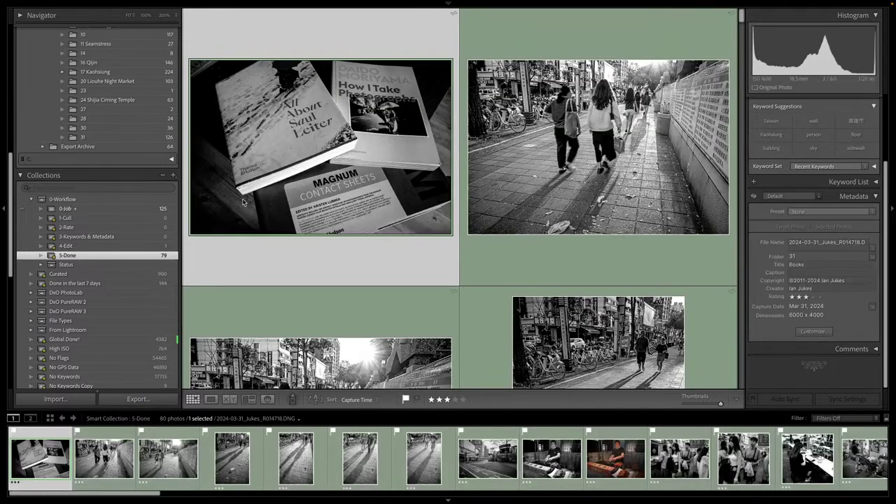
scroll(243, 202, down, 3)
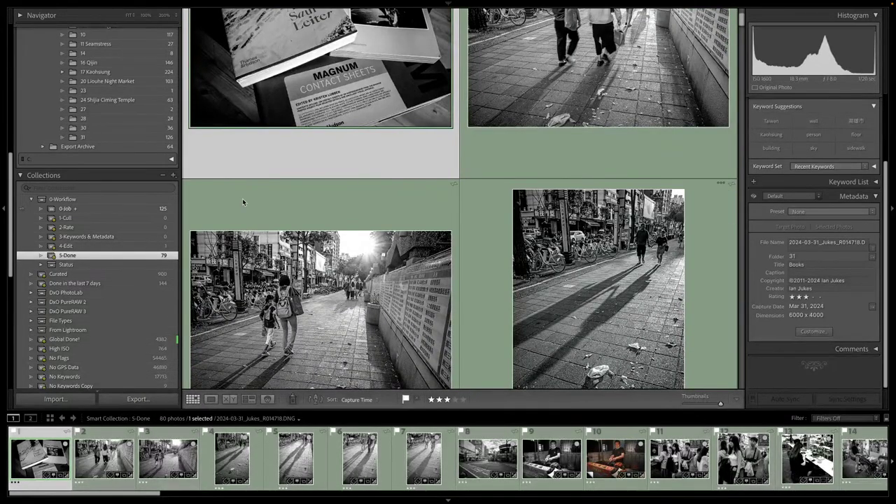
Hide the side panels, resize the grid thumbnails so the whole 5-Done collection fits on screen, and switch to Finder
key(Tab)
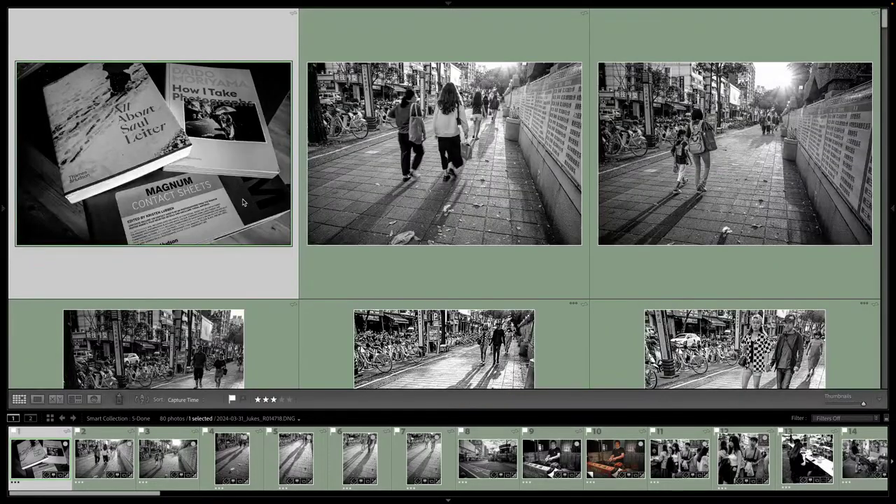
key(minus)
key(minus)
key(minus)
key(minus)
key(minus)
key(minus)
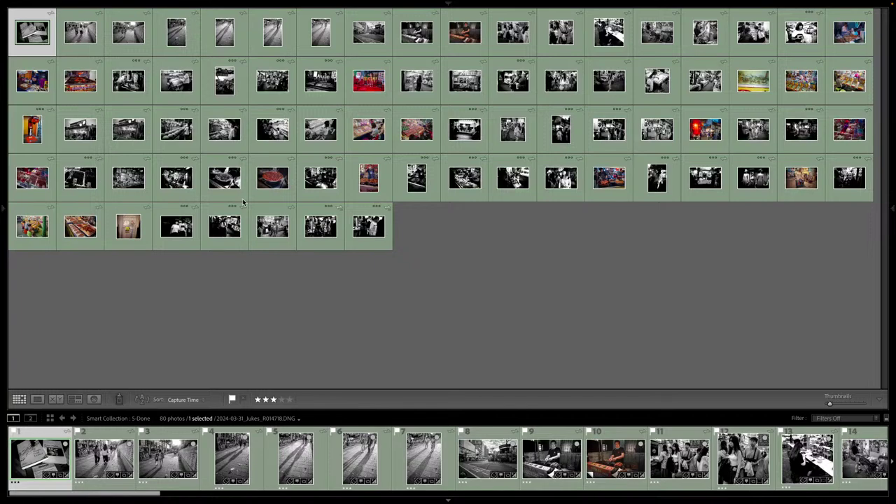
key(equal)
key(equal)
key(equal)
key(equal)
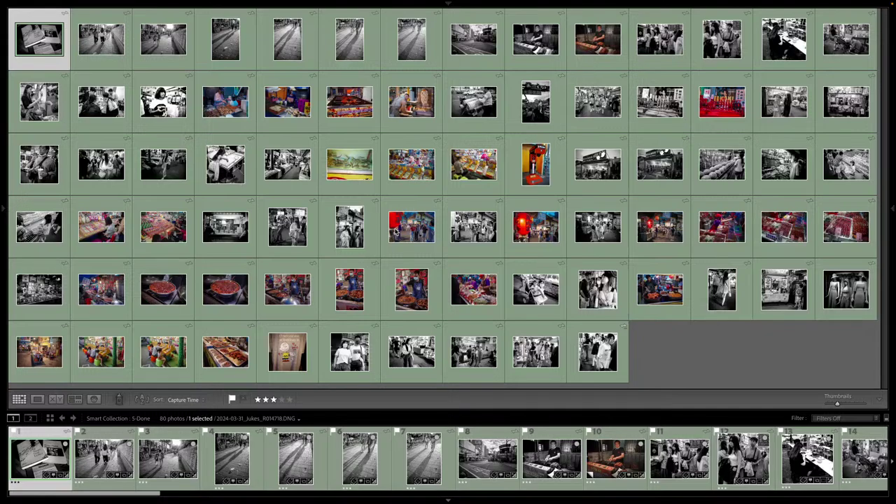
key(super+Tab)
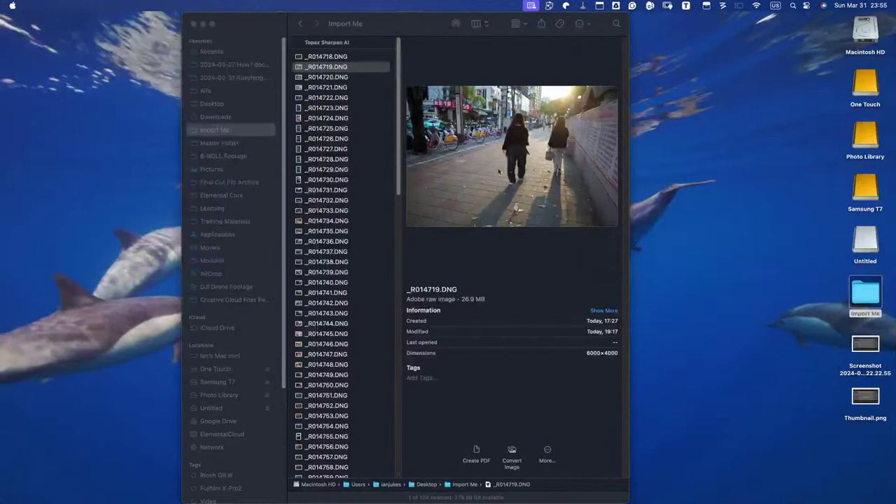